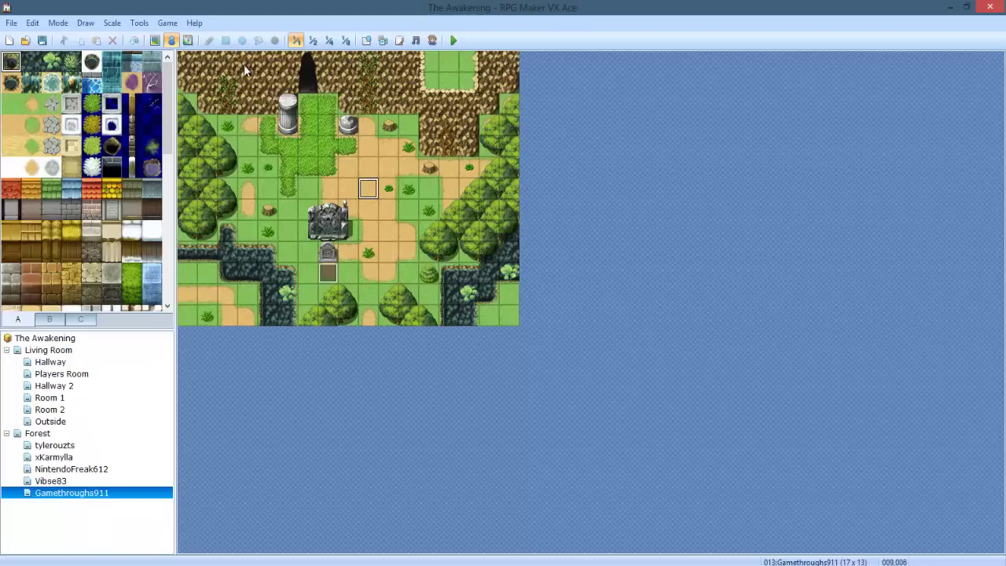
In the Vibse83 map, copy the upper transfer event at the west path entrance to the northern path opening at (009,000).
{"action": "left_click", "coordinate": [155, 40]}
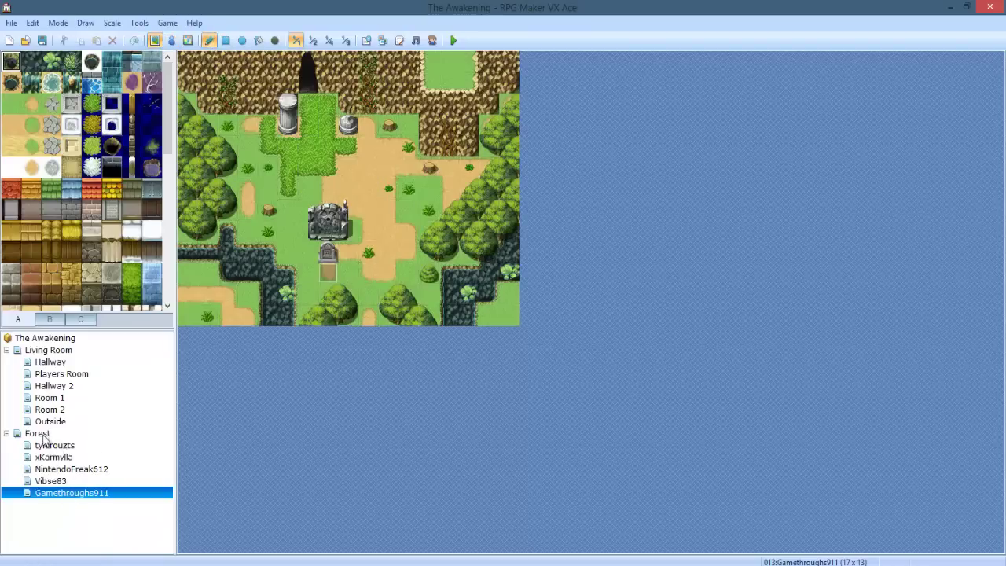
{"action": "left_click", "coordinate": [41, 435]}
{"action": "left_click", "coordinate": [70, 481]}
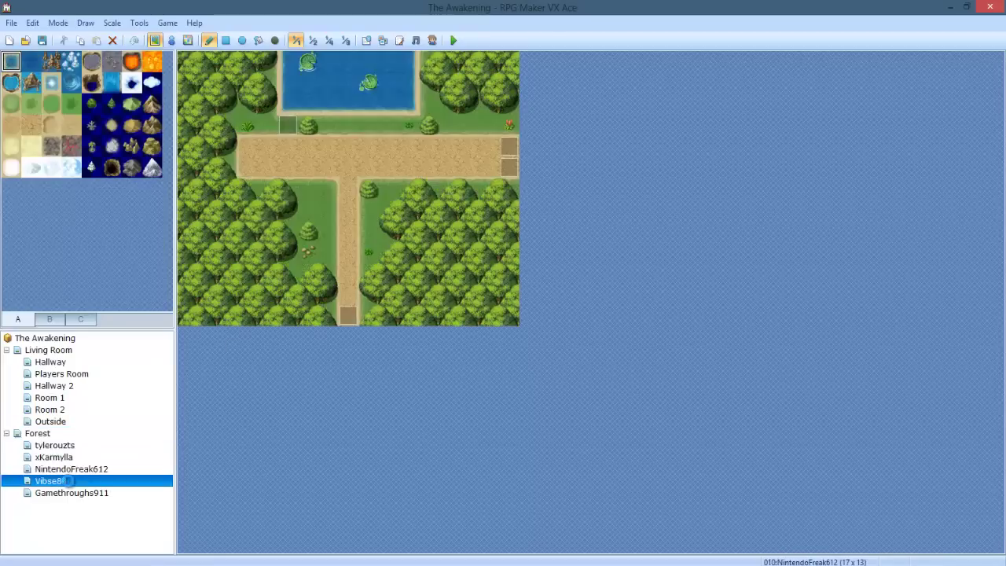
{"action": "left_click", "coordinate": [171, 40]}
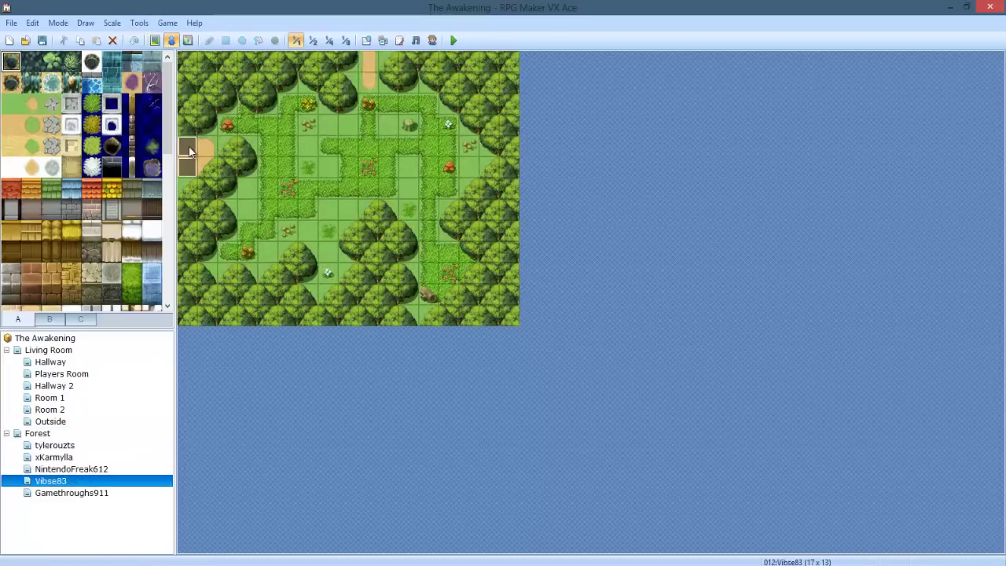
{"action": "left_click", "coordinate": [189, 148]}
{"action": "key", "text": "ctrl+c"}
{"action": "left_click", "coordinate": [391, 61]}
{"action": "left_click", "coordinate": [371, 62]}
{"action": "key", "text": "ctrl+v"}
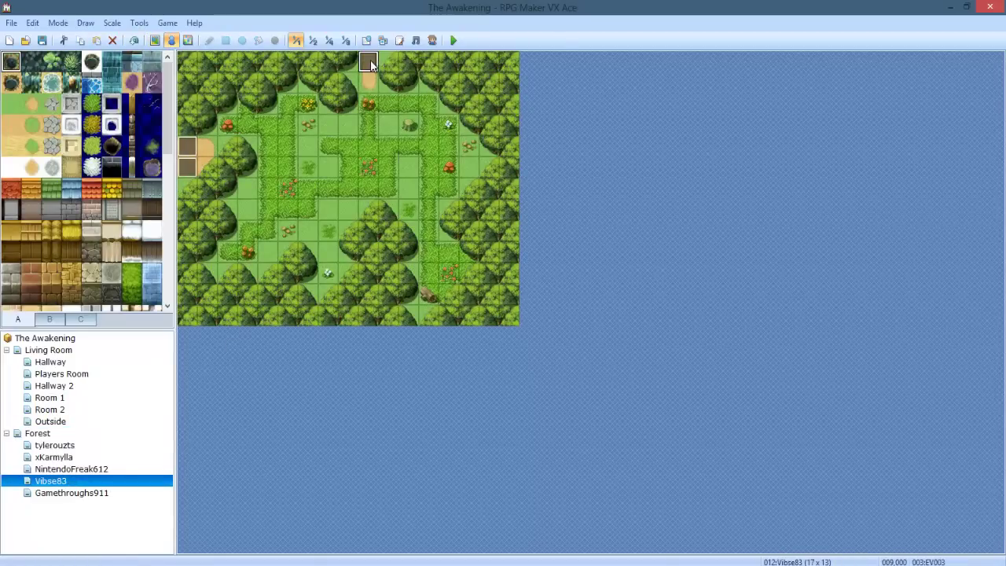
Set the northern event's Transfer Player destination to the Gamethroughs911 map at (009,011).
{"action": "double_click", "coordinate": [367, 66]}
{"action": "double_click", "coordinate": [542, 149]}
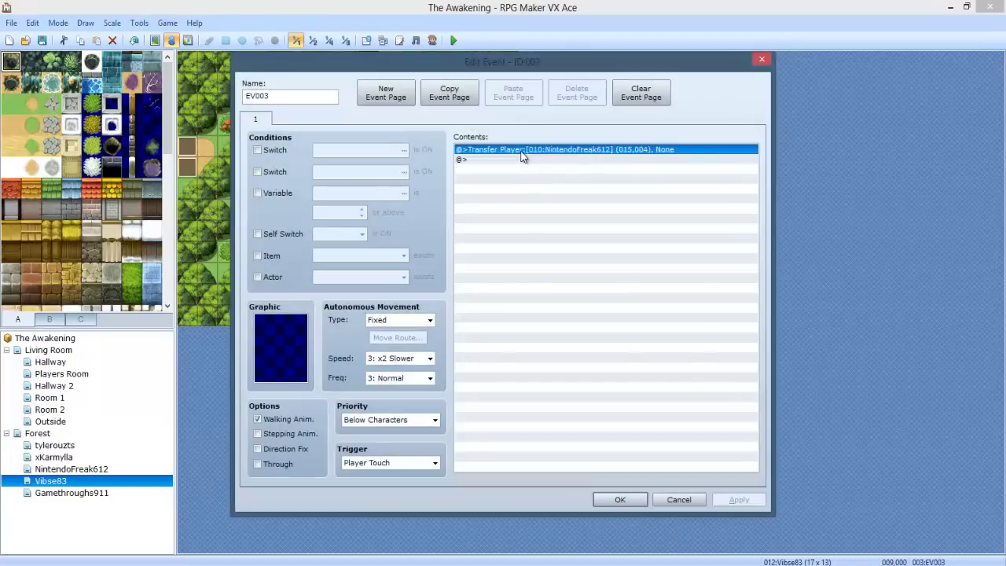
{"action": "left_click", "coordinate": [603, 262]}
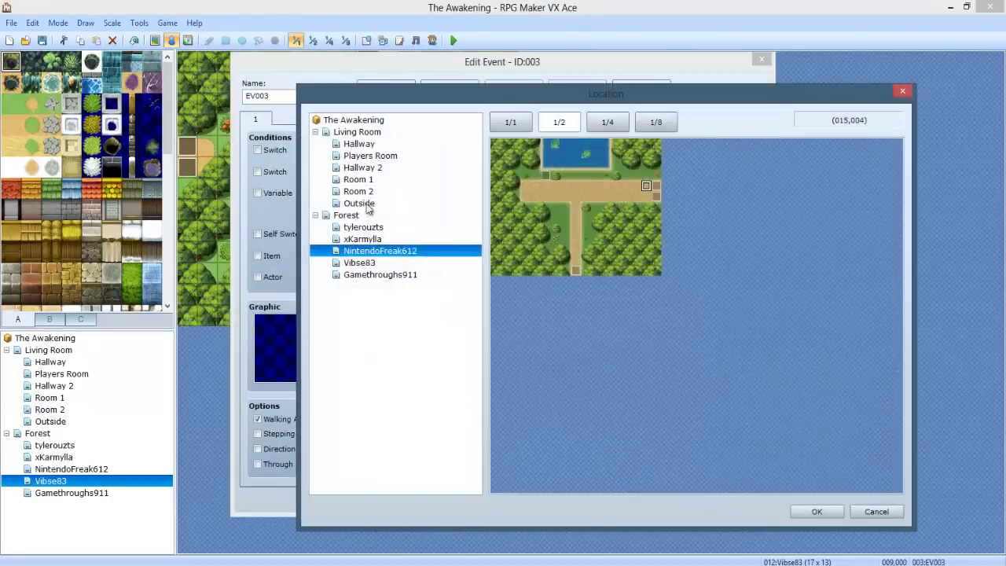
{"action": "left_click", "coordinate": [370, 264]}
{"action": "left_click", "coordinate": [378, 274]}
{"action": "left_click", "coordinate": [586, 263]}
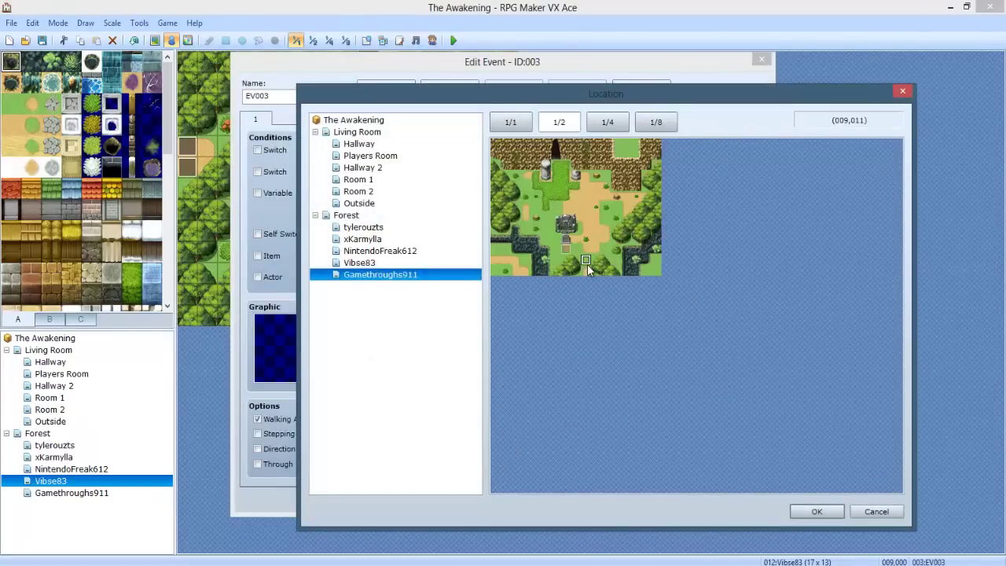
{"action": "left_click", "coordinate": [817, 512]}
{"action": "left_click", "coordinate": [602, 399]}
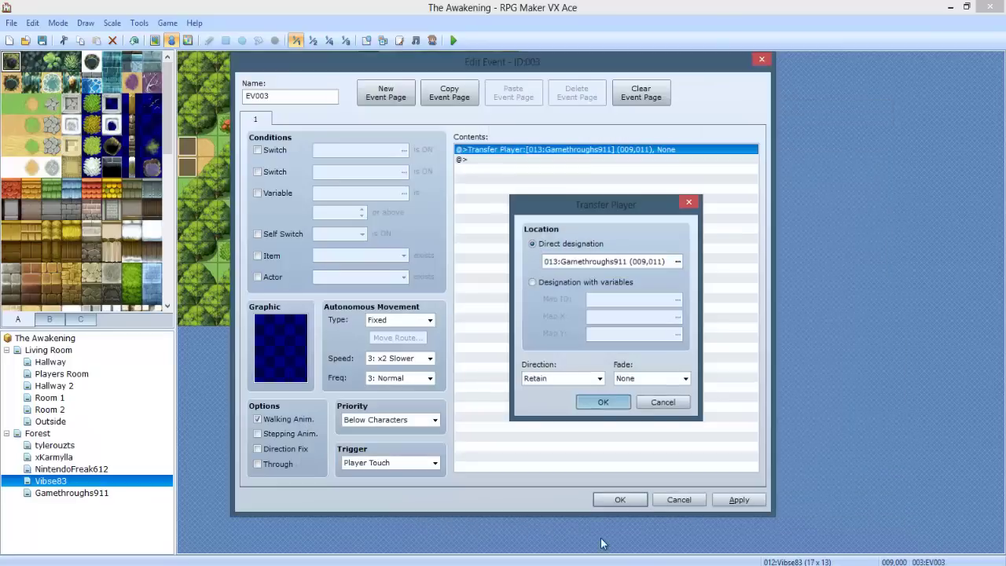
{"action": "left_click", "coordinate": [620, 503]}
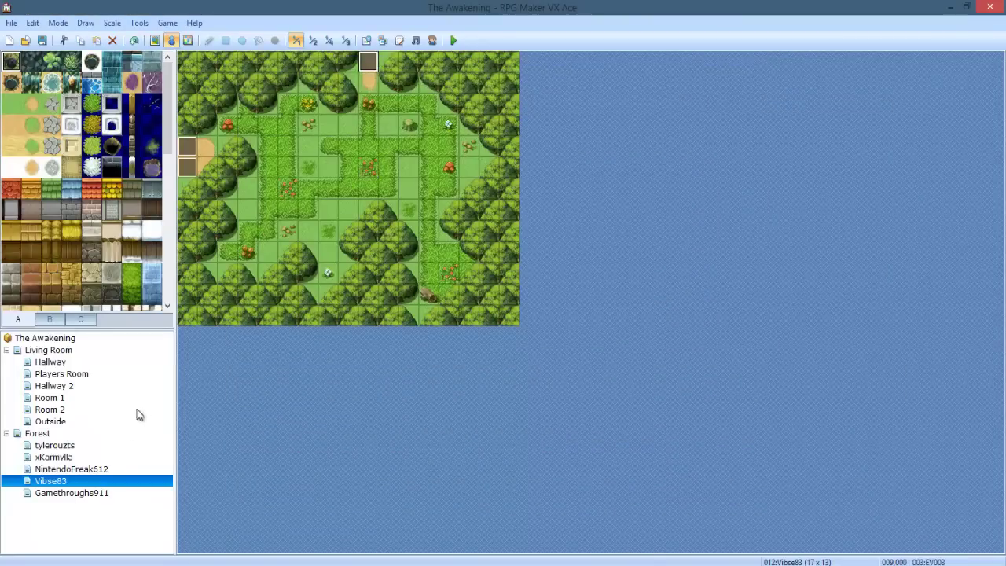
Paste the transfer event at (009,012) in the Gamethroughs911 map and set its destination to Vibse83 at (009,001).
{"action": "left_click", "coordinate": [106, 492]}
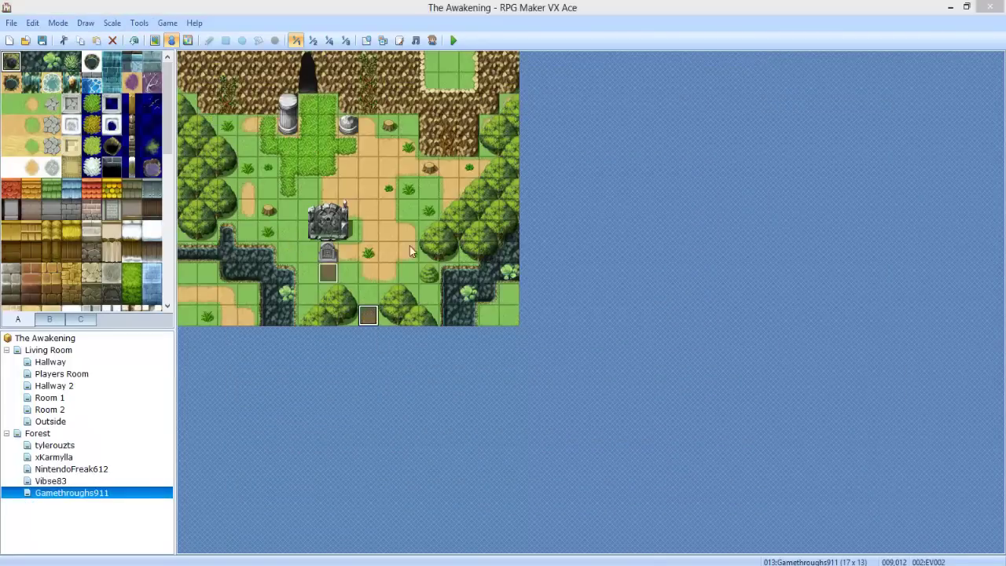
{"action": "double_click", "coordinate": [368, 316]}
{"action": "key", "text": "space"}
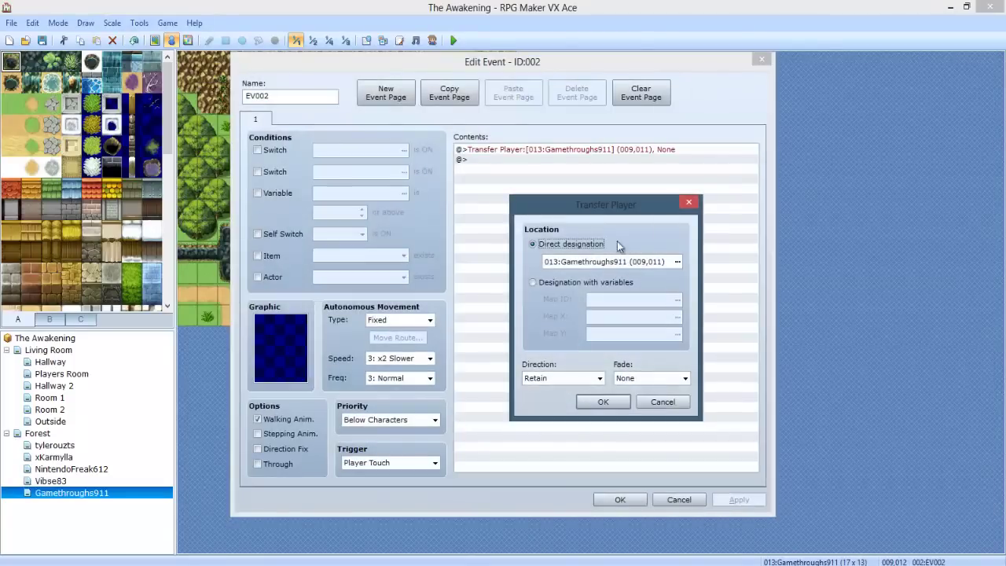
{"action": "double_click", "coordinate": [623, 263]}
{"action": "left_click", "coordinate": [360, 262]}
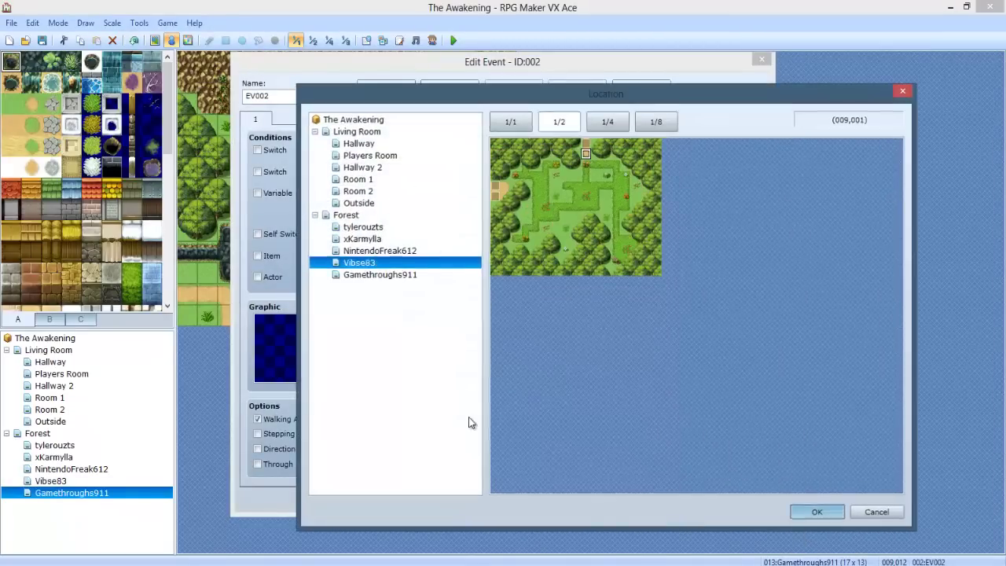
{"action": "left_click", "coordinate": [821, 511]}
{"action": "left_click", "coordinate": [601, 402]}
{"action": "left_click", "coordinate": [618, 500]}
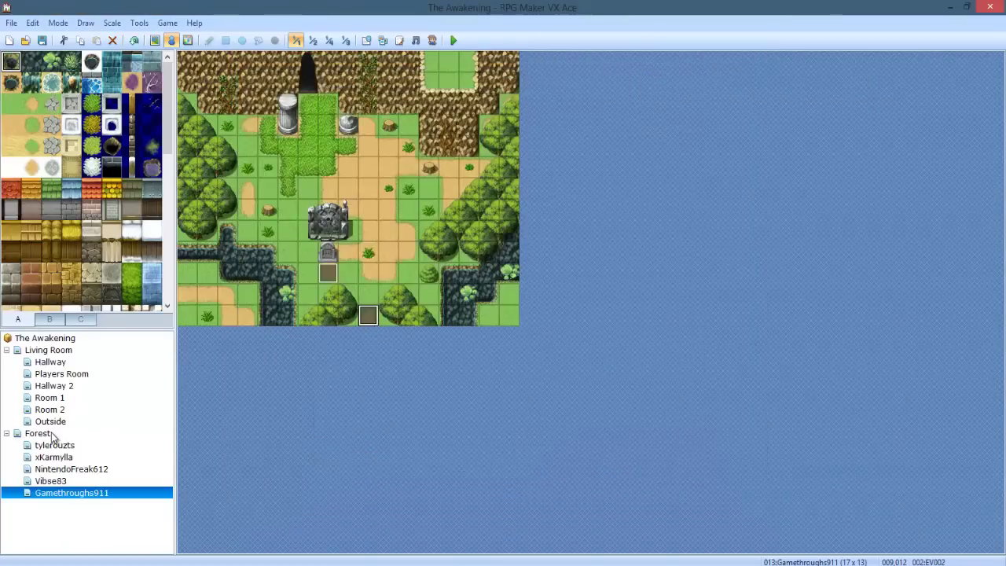
Search the computer's apps for GIMP and launch it.
{"action": "left_click", "coordinate": [50, 361]}
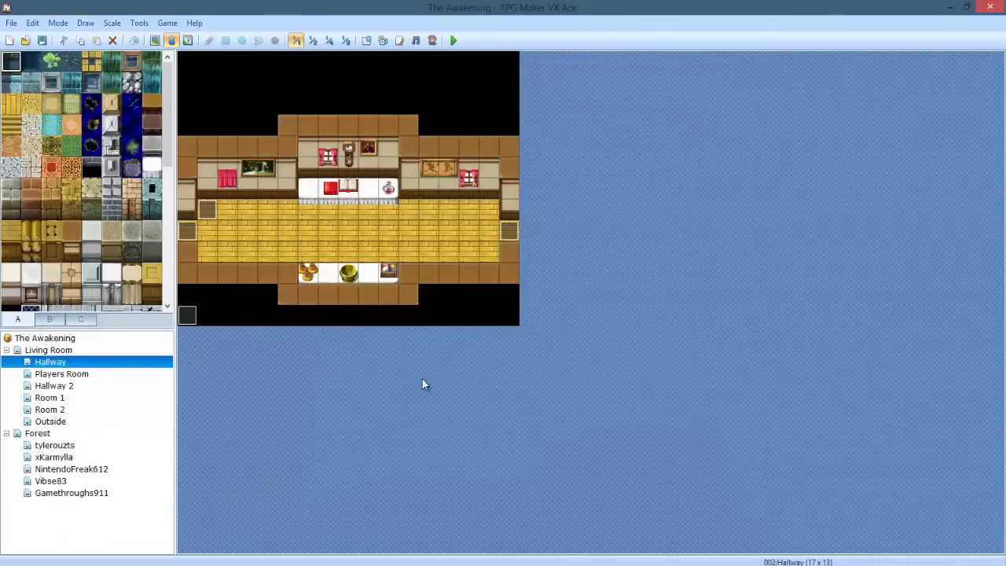
{"action": "key", "text": "super"}
{"action": "type", "text": "guno"}
{"action": "key", "text": "BackSpace"}
{"action": "key", "text": "BackSpace"}
{"action": "key", "text": "BackSpace"}
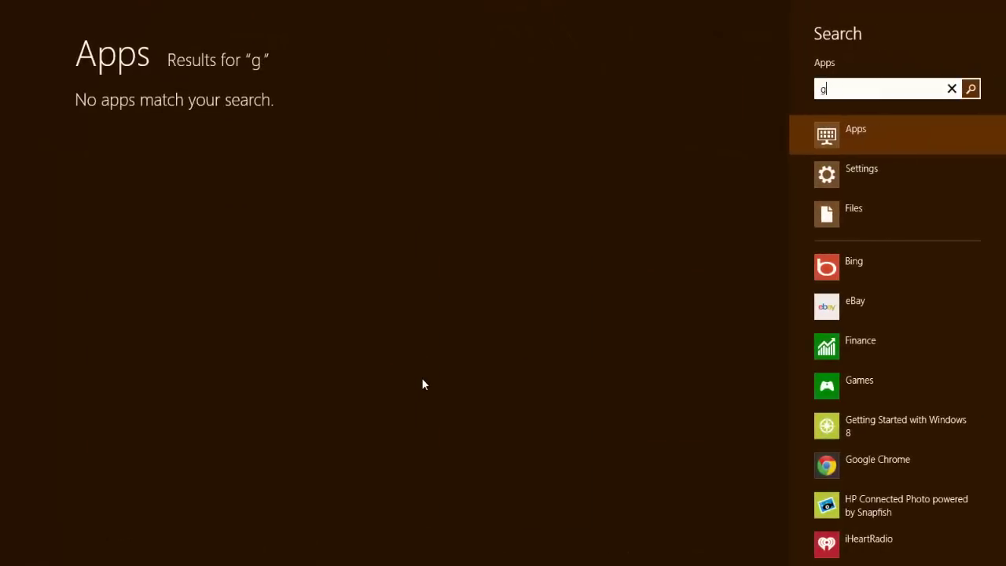
{"action": "type", "text": "imp"}
{"action": "key", "text": "Return"}
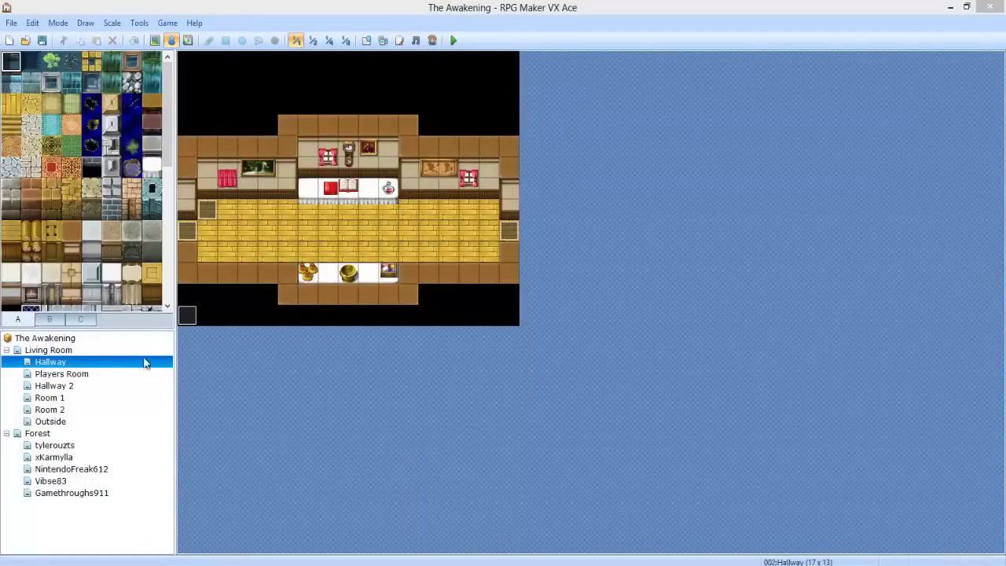
Open the notes event at (013,004) in the Players Room map and review its third and fourth event pages.
{"action": "left_click", "coordinate": [73, 374]}
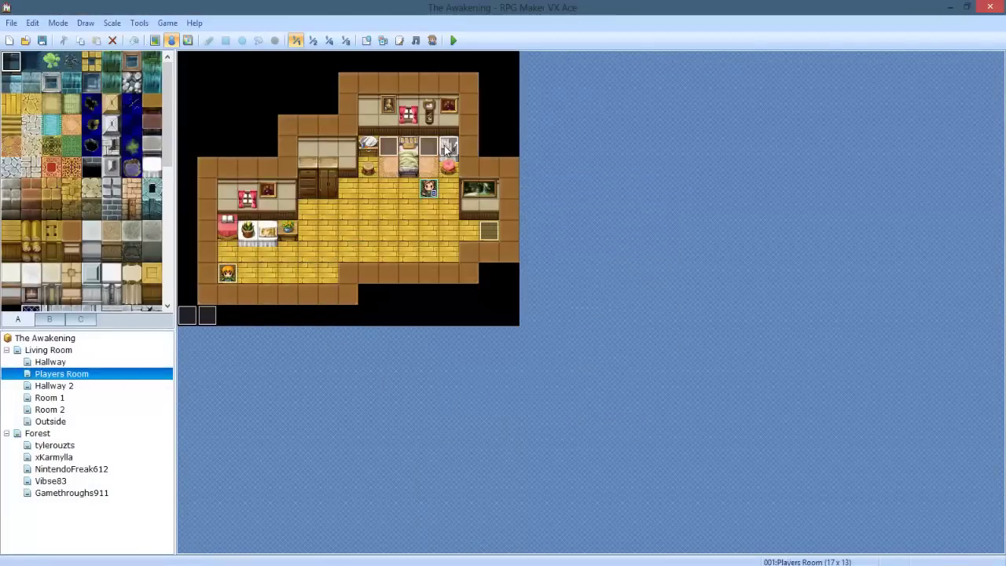
{"action": "double_click", "coordinate": [212, 161]}
{"action": "left_click", "coordinate": [314, 119]}
{"action": "left_click", "coordinate": [351, 120]}
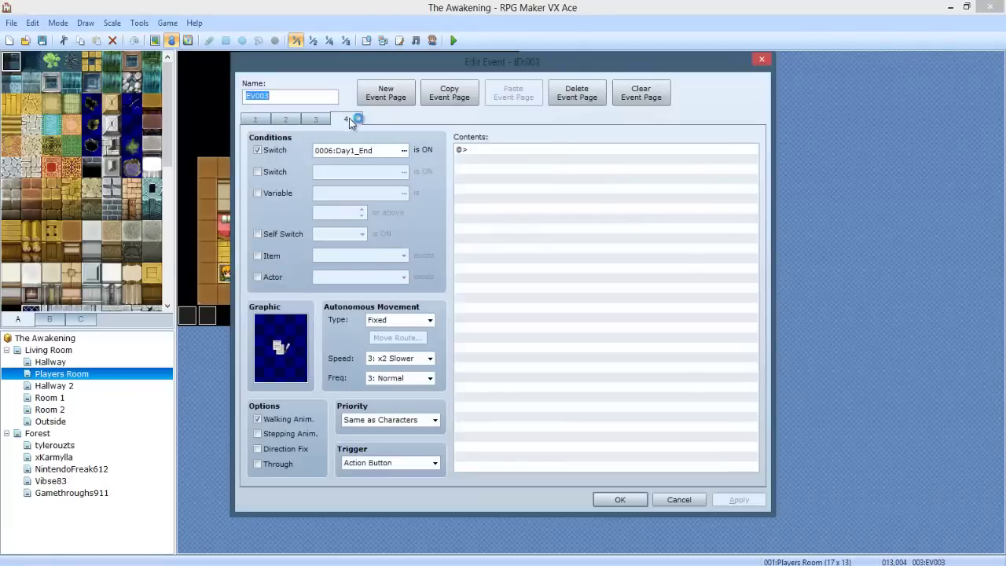
{"action": "left_click", "coordinate": [316, 124]}
{"action": "left_click", "coordinate": [343, 122]}
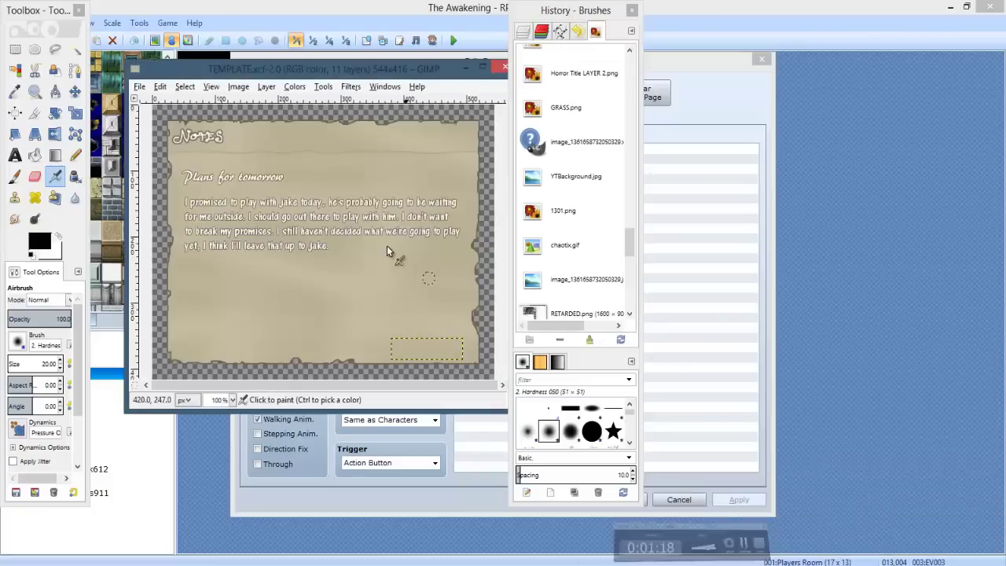
In GIMP, show the layer list of TEMPLATE.xcf beside the image and select the "Plans for tomorrow" text layer.
{"action": "left_click", "coordinate": [16, 49]}
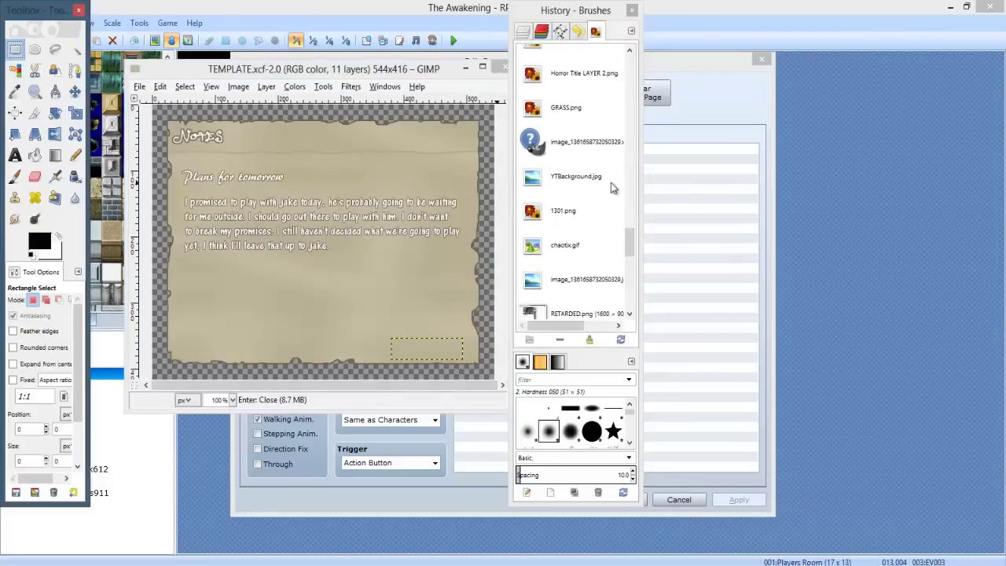
{"action": "left_click_drag", "start_coordinate": [591, 17], "coordinate": [716, 20]}
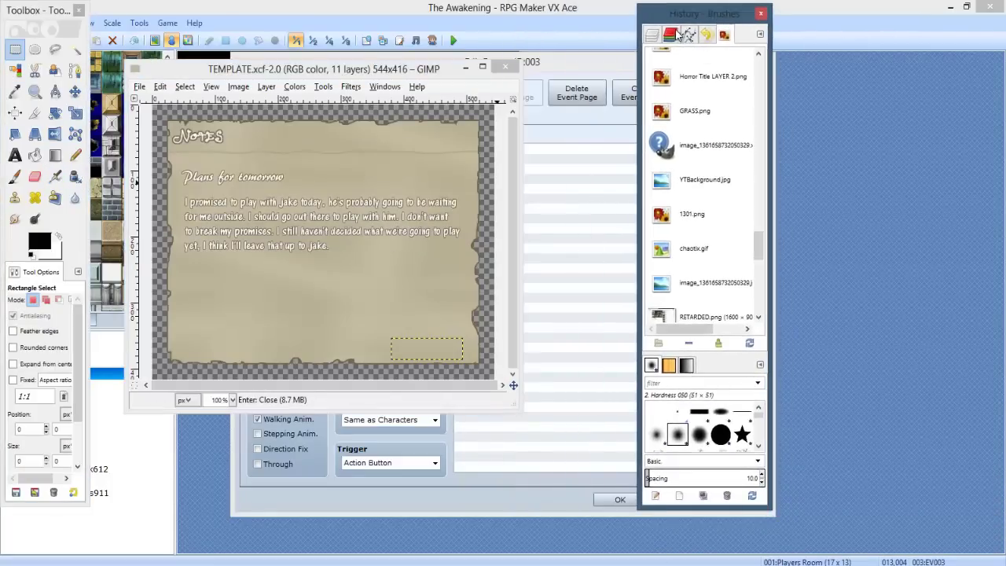
{"action": "left_click", "coordinate": [651, 36]}
{"action": "left_click", "coordinate": [718, 128]}
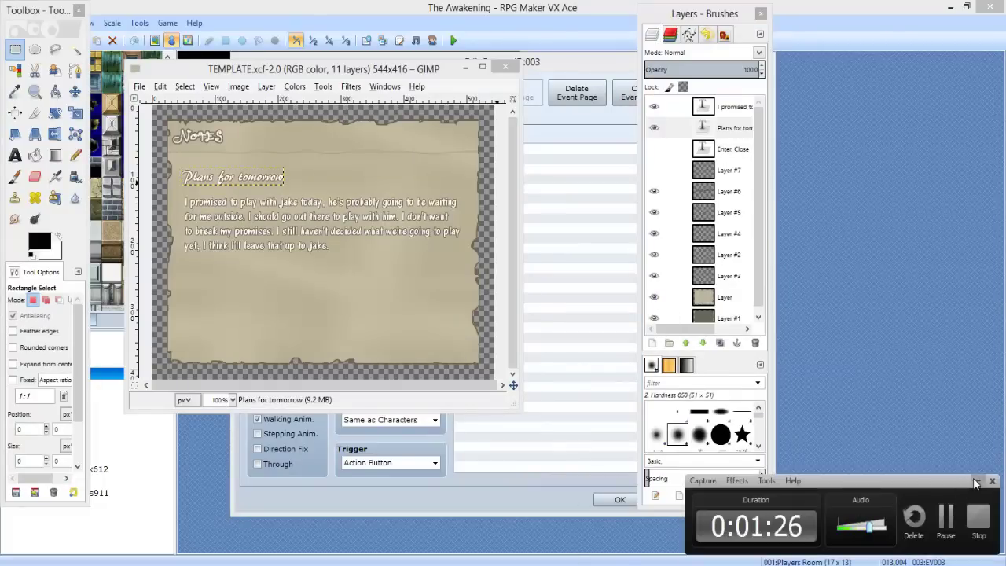
{"action": "left_click", "coordinate": [975, 481]}
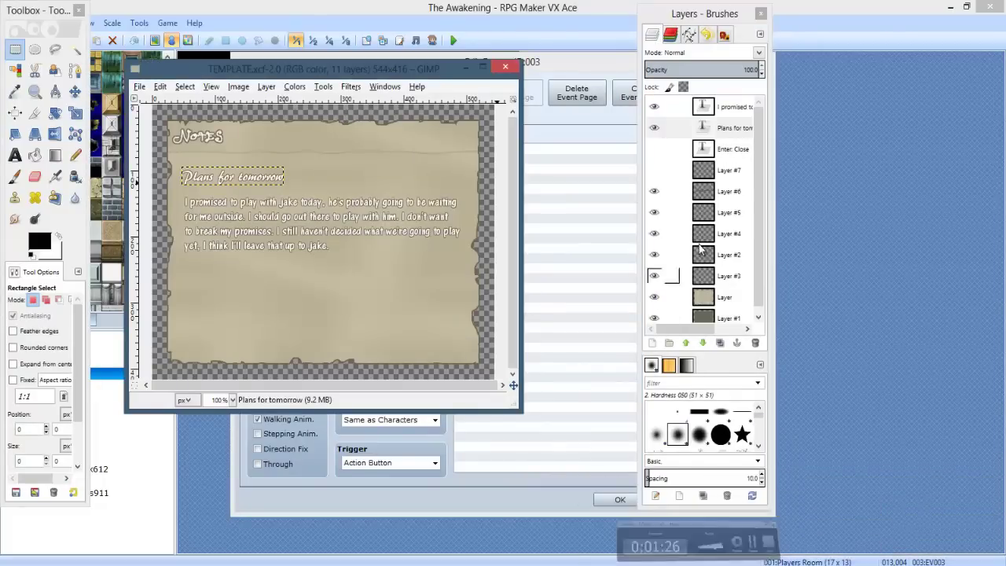
{"action": "left_click", "coordinate": [750, 145]}
{"action": "left_click", "coordinate": [742, 128]}
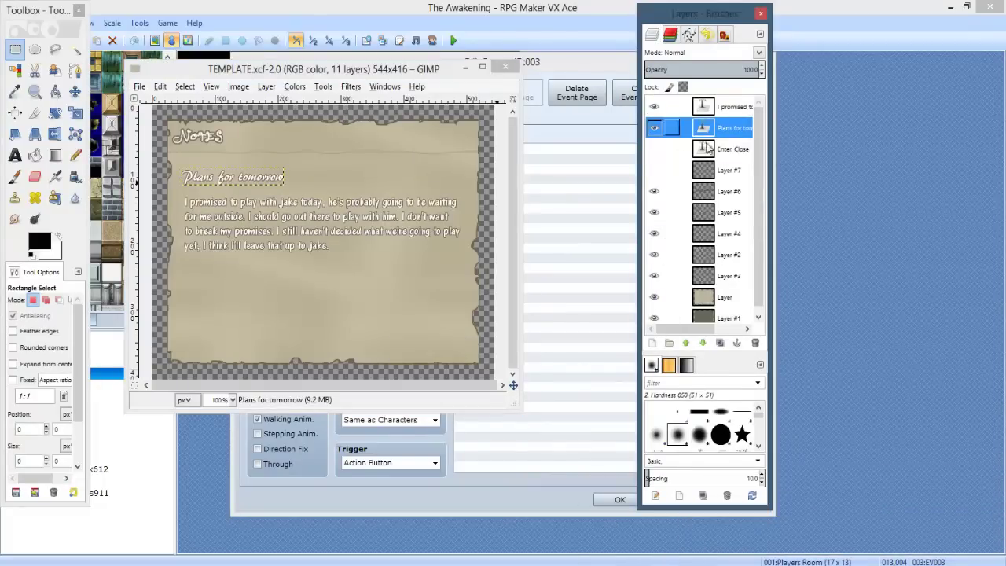
Replace the note's heading text with "A walk in the forest".
{"action": "left_click", "coordinate": [15, 155]}
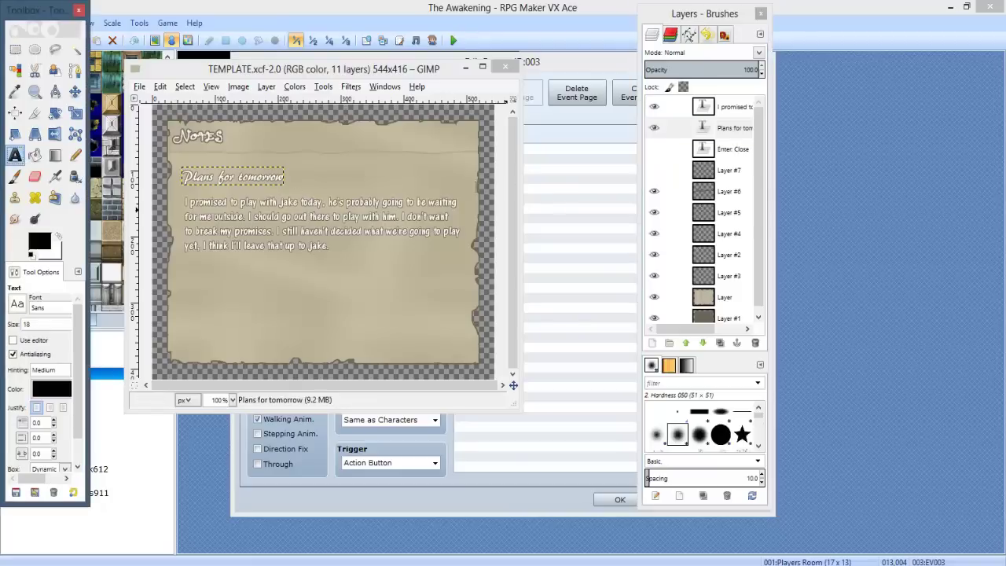
{"action": "left_click", "coordinate": [279, 177]}
{"action": "scroll", "coordinate": [243, 209], "scroll_direction": "up", "scroll_amount": 3, "text": "ctrl"}
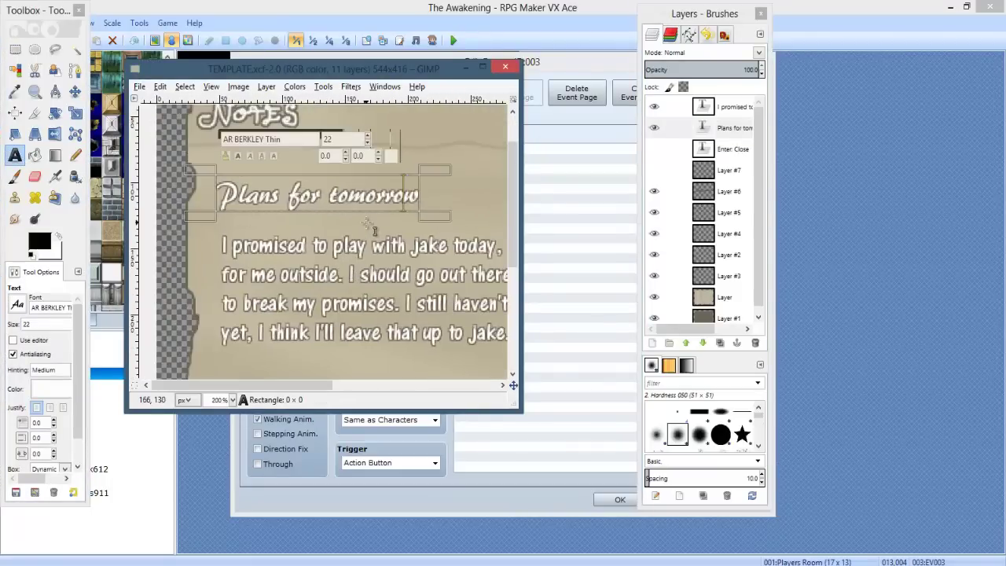
{"action": "key", "text": "ctrl+a"}
{"action": "type", "text": "A walk in the for"}
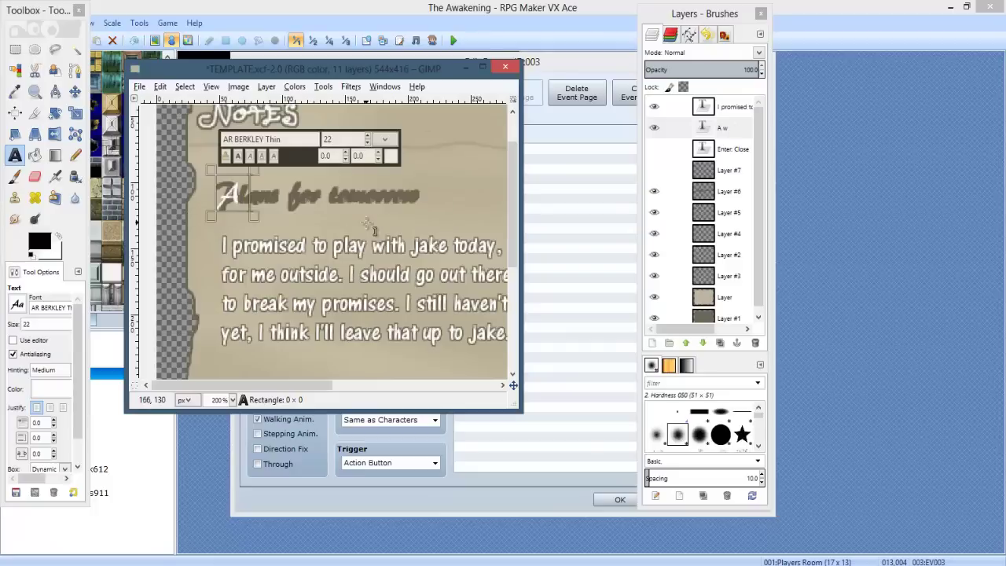
{"action": "type", "text": "est"}
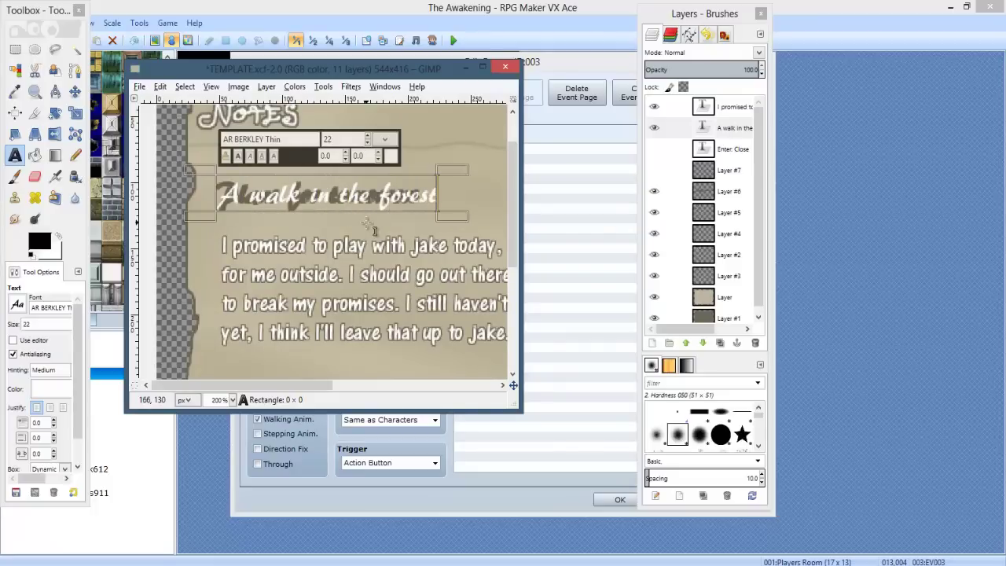
Find the layer holding the old heading's shadow by toggling layer visibility, and clear the shadow from Layer #5.
{"action": "left_click", "coordinate": [698, 178]}
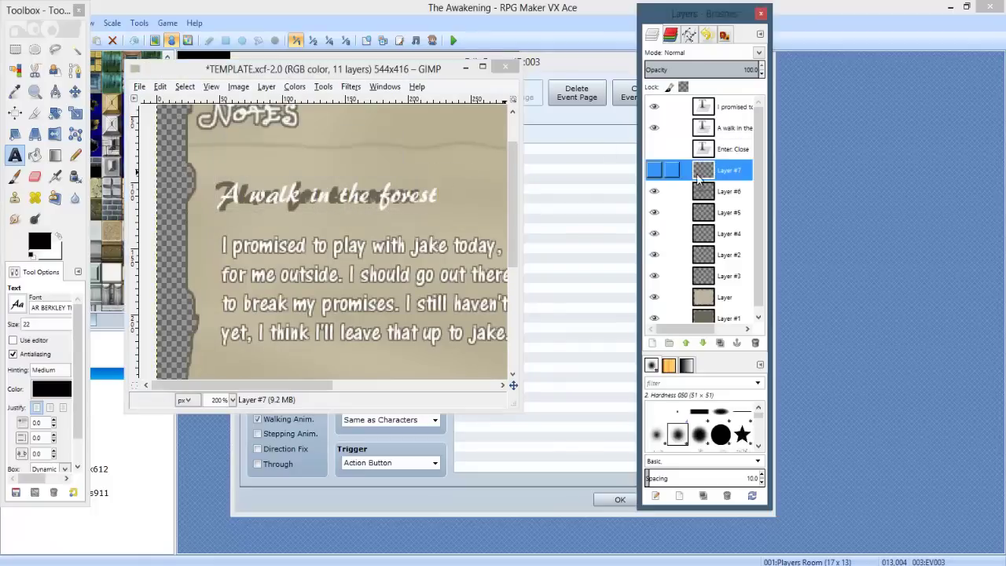
{"action": "left_click", "coordinate": [654, 191]}
{"action": "left_click", "coordinate": [654, 191]}
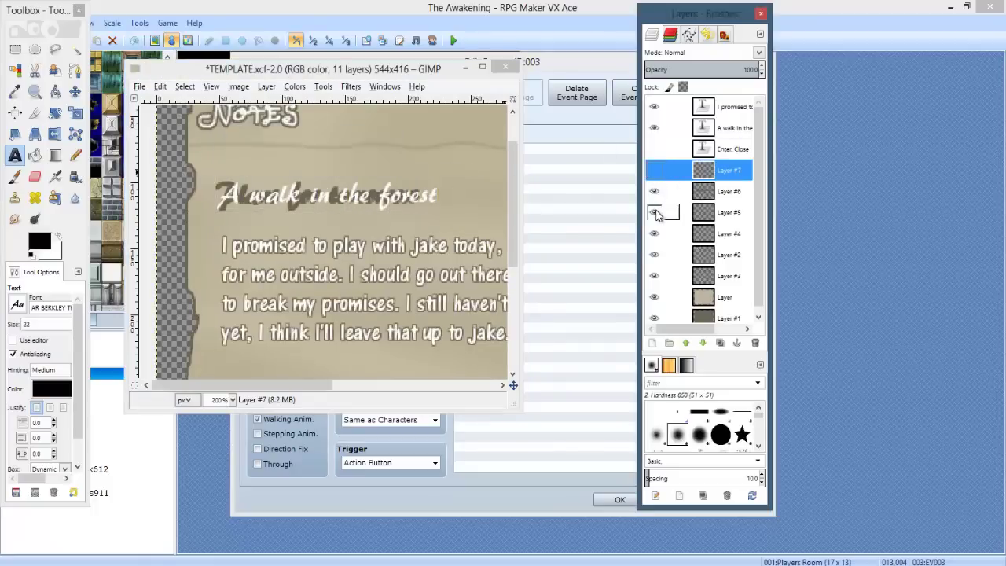
{"action": "left_click", "coordinate": [654, 212]}
{"action": "left_click", "coordinate": [654, 212]}
{"action": "left_click", "coordinate": [722, 213]}
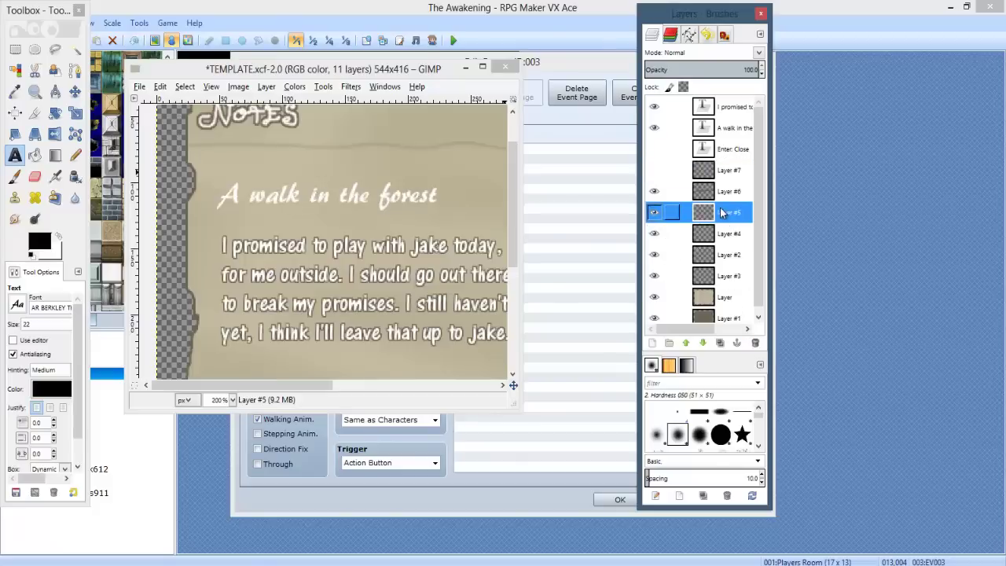
Turn the "A walk in the forest" heading's alpha into a selection and make Layer #5 the active layer.
{"action": "right_click", "coordinate": [726, 132]}
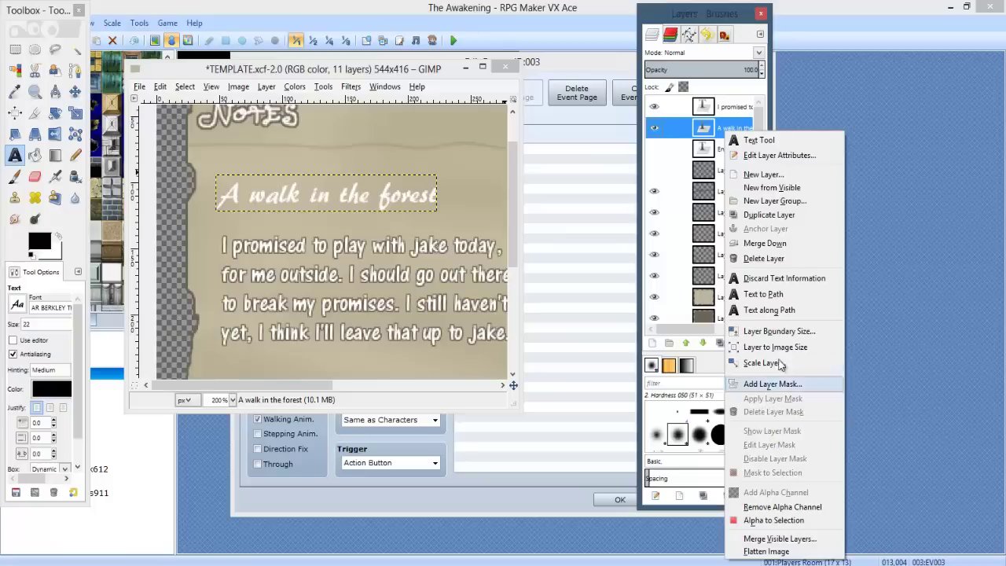
{"action": "left_click", "coordinate": [774, 521]}
{"action": "left_click", "coordinate": [731, 217]}
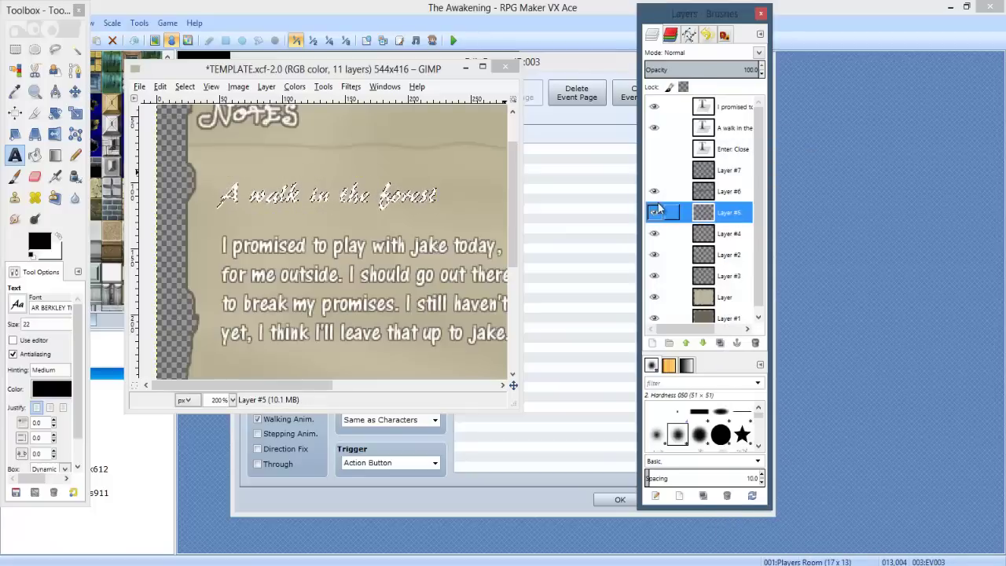
{"action": "right_click", "coordinate": [277, 223]}
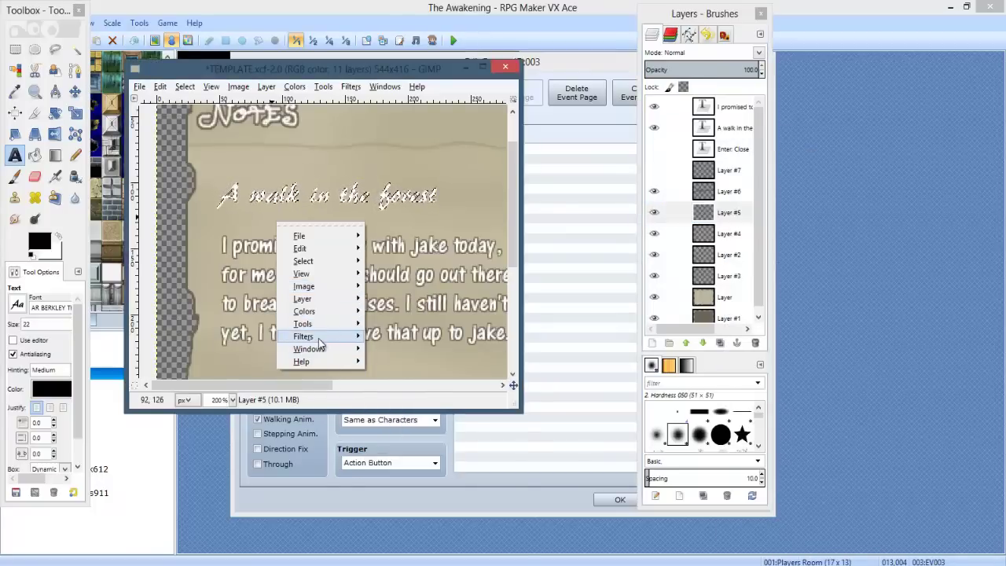
{"action": "mouse_move", "coordinate": [304, 336]}
{"action": "mouse_move", "coordinate": [391, 374]}
{"action": "left_click", "coordinate": [567, 394]}
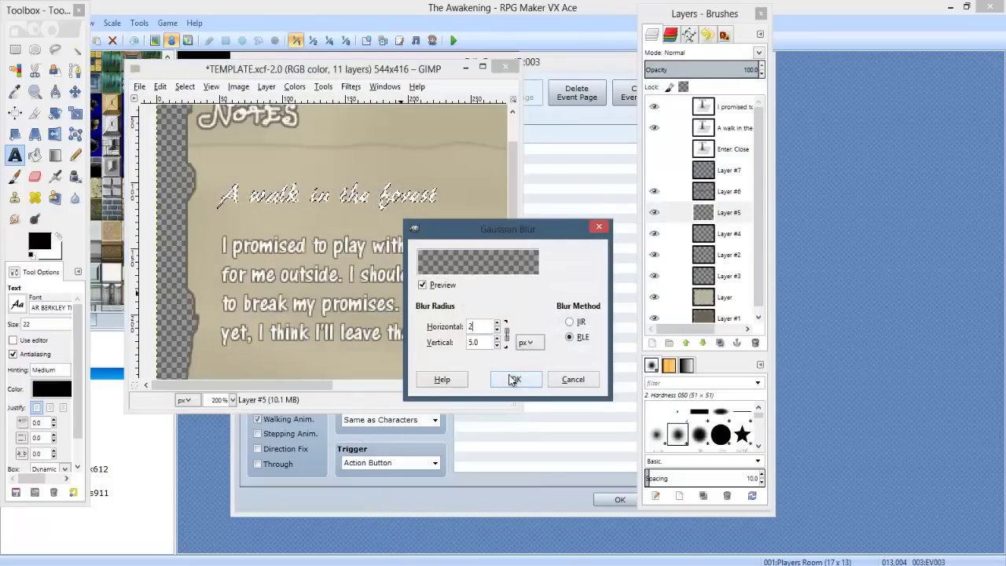
{"action": "left_click", "coordinate": [573, 379]}
Try growing the heading selection and feathering it by 2 px.
{"action": "right_click", "coordinate": [290, 260]}
{"action": "mouse_move", "coordinate": [316, 294]}
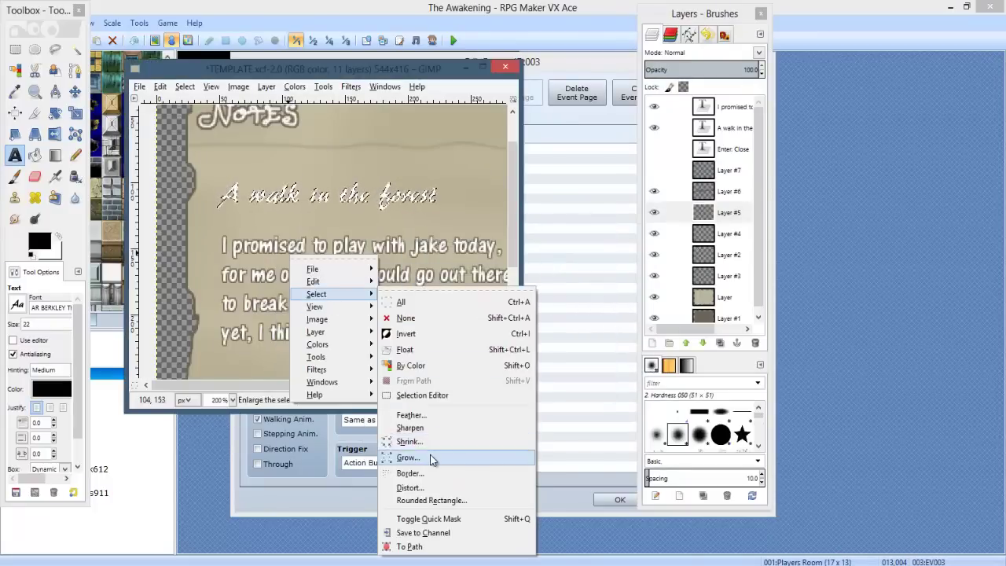
{"action": "left_click", "coordinate": [417, 457]}
{"action": "left_click", "coordinate": [226, 233]}
{"action": "right_click", "coordinate": [298, 209]}
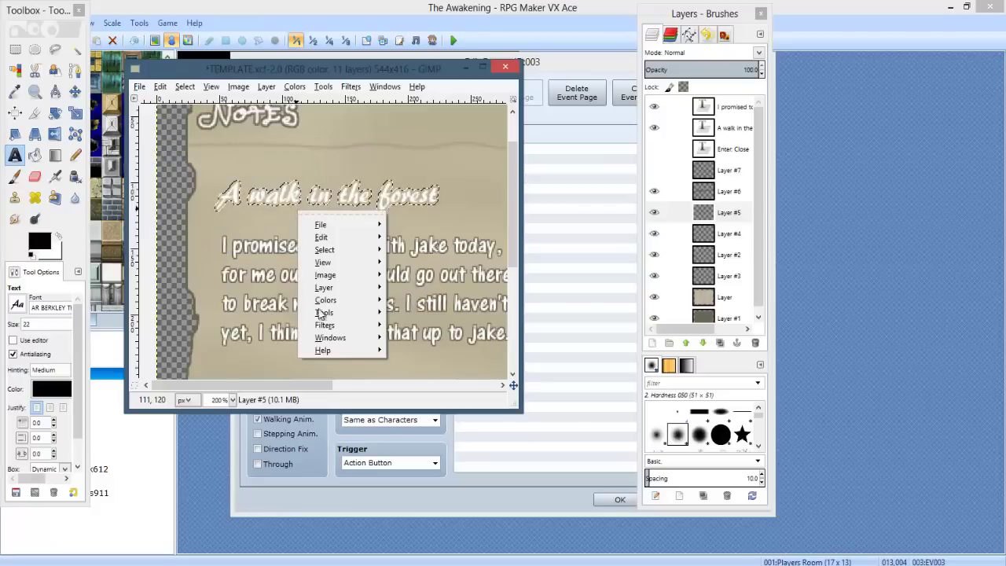
{"action": "mouse_move", "coordinate": [336, 250]}
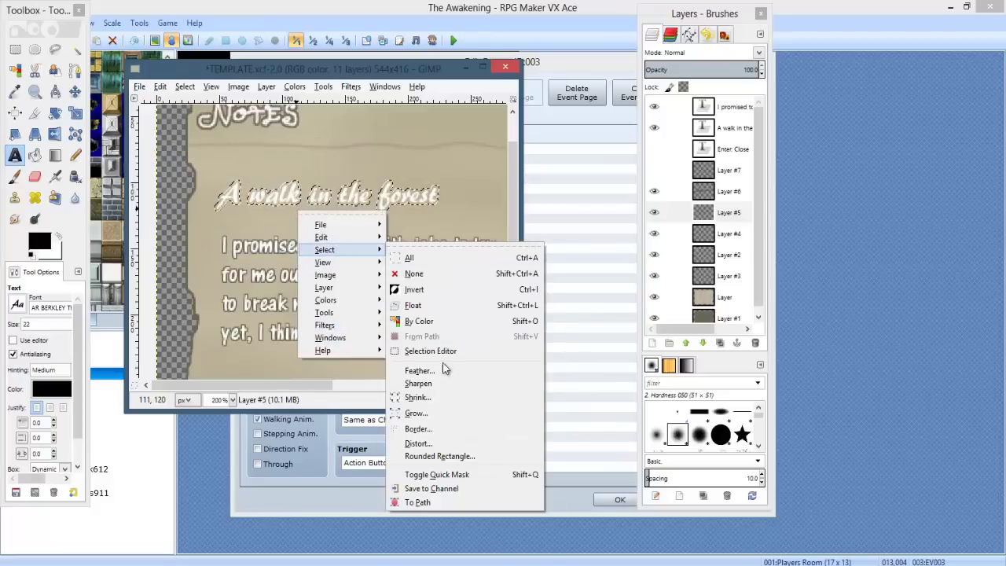
{"action": "left_click", "coordinate": [414, 368]}
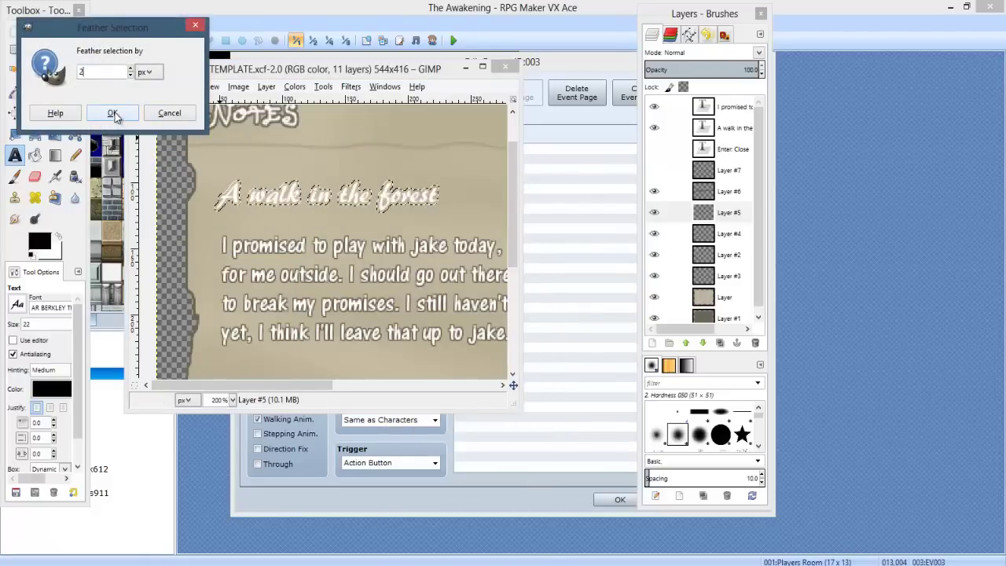
{"action": "left_click", "coordinate": [113, 114]}
Sample a dark grey-brown from the note as the foreground colour, and return to Layer #5 with the Bucket Fill tool.
{"action": "left_click", "coordinate": [718, 201]}
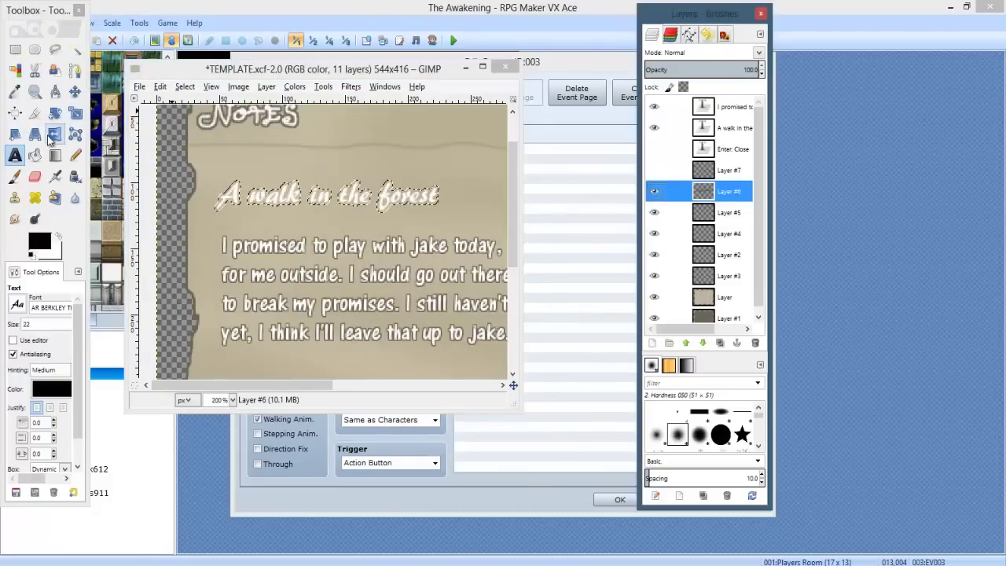
{"action": "left_click", "coordinate": [15, 176]}
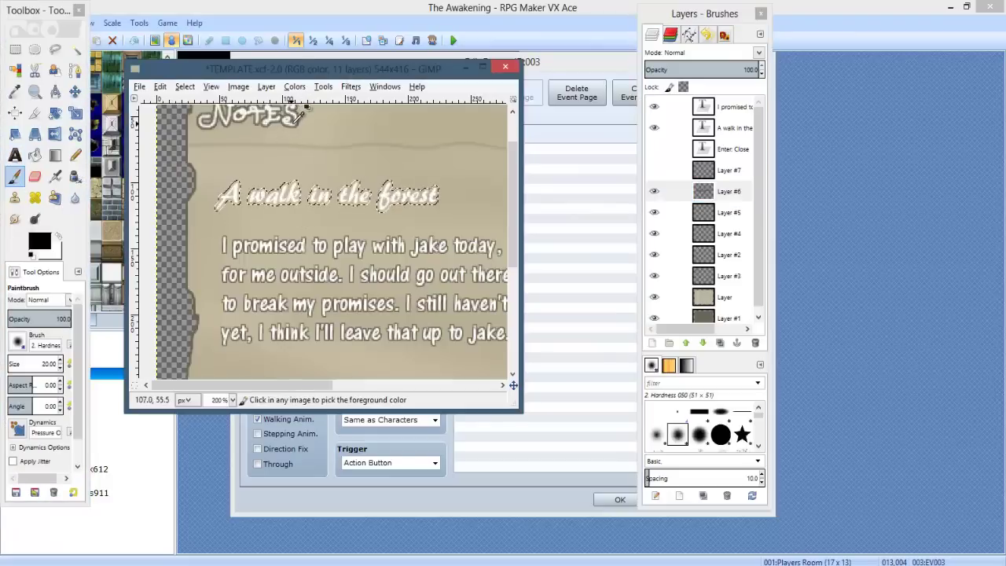
{"action": "left_click", "coordinate": [292, 226], "text": "ctrl"}
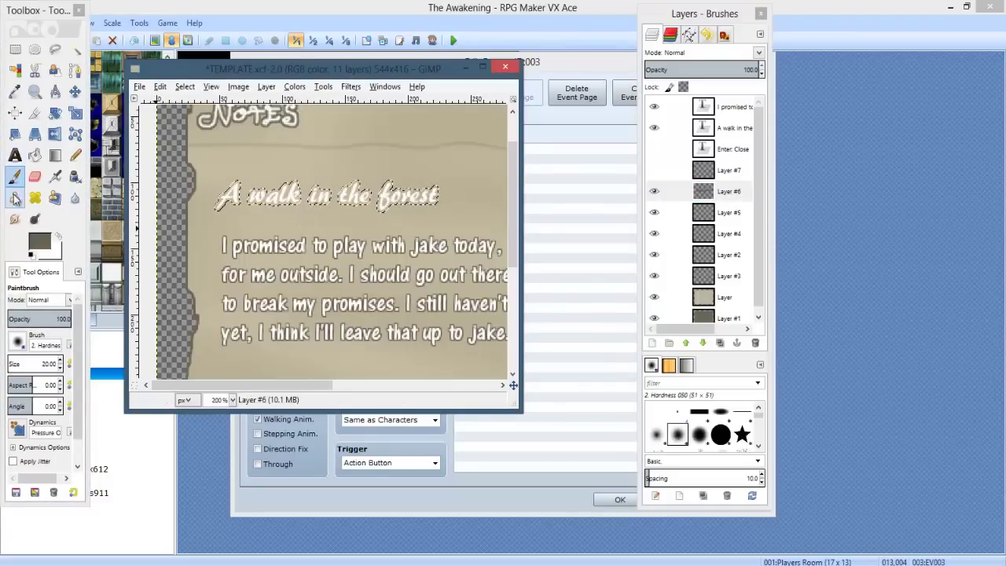
{"action": "left_click", "coordinate": [15, 198]}
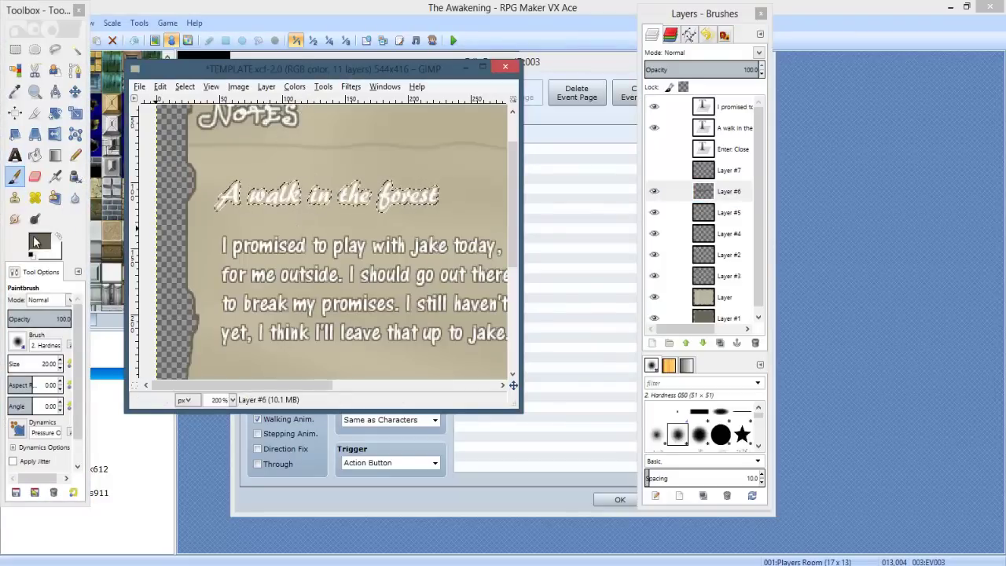
{"action": "left_click", "coordinate": [731, 214]}
{"action": "scroll", "coordinate": [265, 220], "scroll_direction": "up", "scroll_amount": 1, "text": "ctrl"}
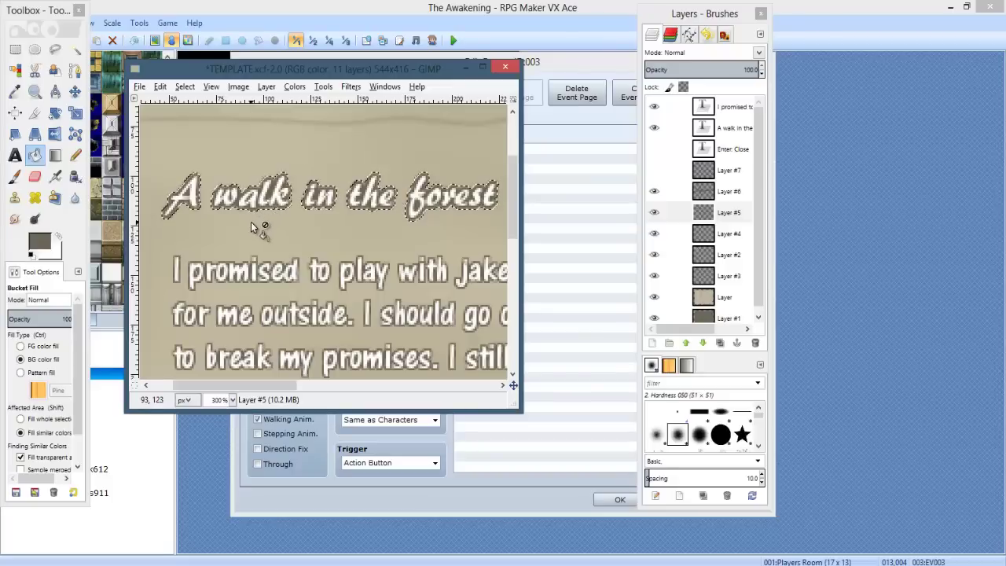
Grow the original heading selection by 1 px.
{"action": "right_click", "coordinate": [252, 227]}
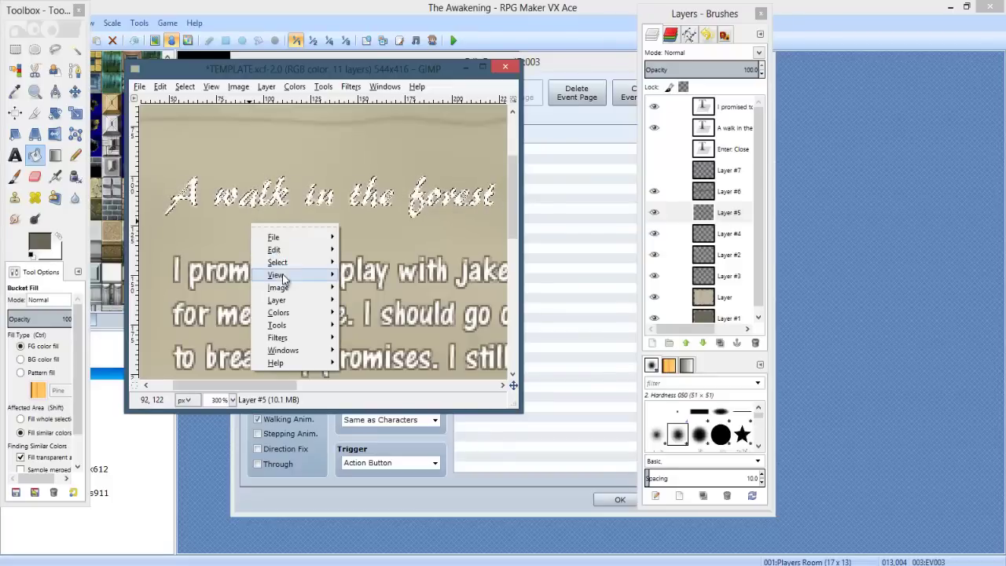
{"action": "mouse_move", "coordinate": [276, 262]}
{"action": "left_click", "coordinate": [390, 429]}
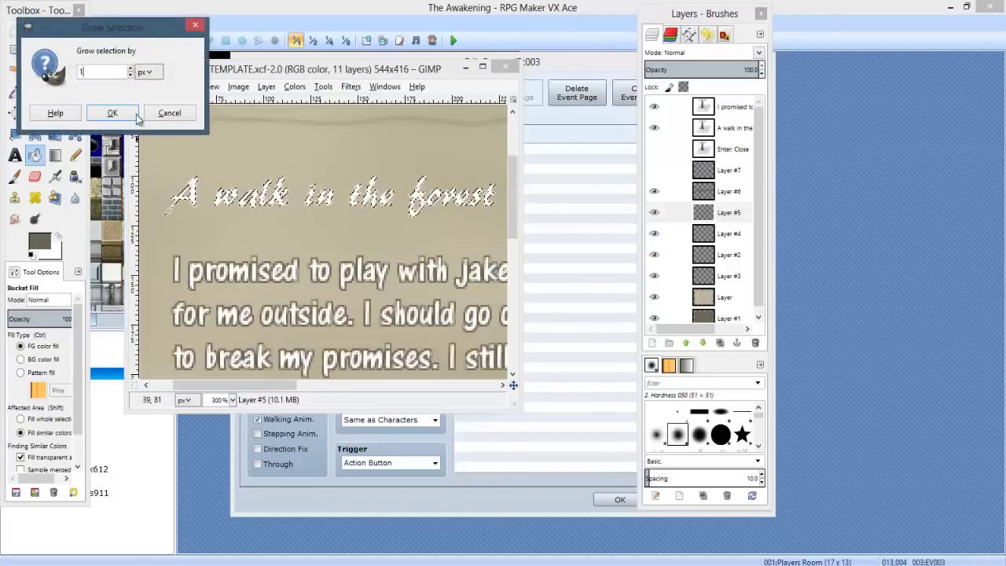
{"action": "left_click", "coordinate": [112, 112]}
Give the heading its grey-brown shadow on Layer #5 using Gaussian Blur and the sampled fill colour, and remove the selection.
{"action": "right_click", "coordinate": [214, 197]}
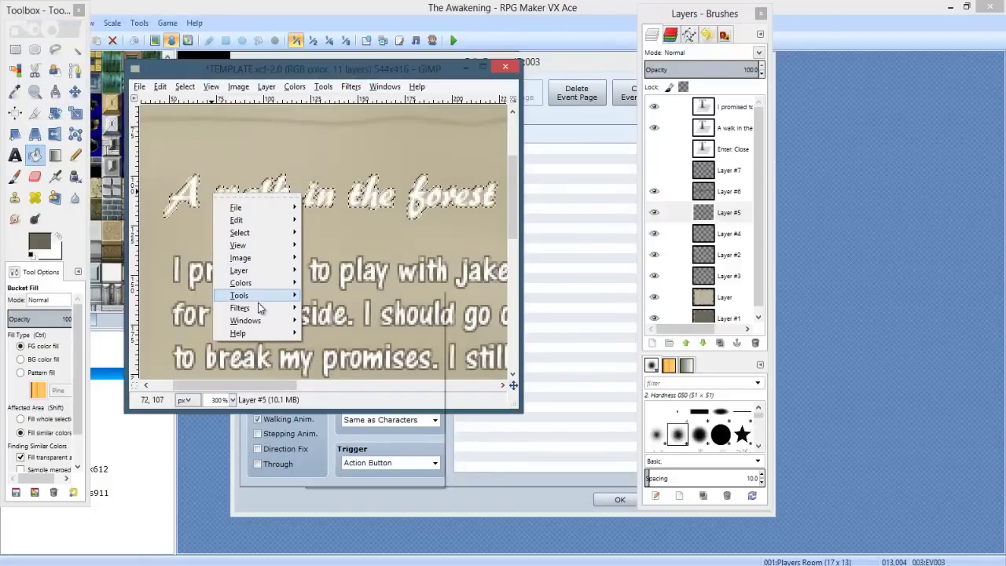
{"action": "mouse_move", "coordinate": [244, 307]}
{"action": "mouse_move", "coordinate": [345, 376]}
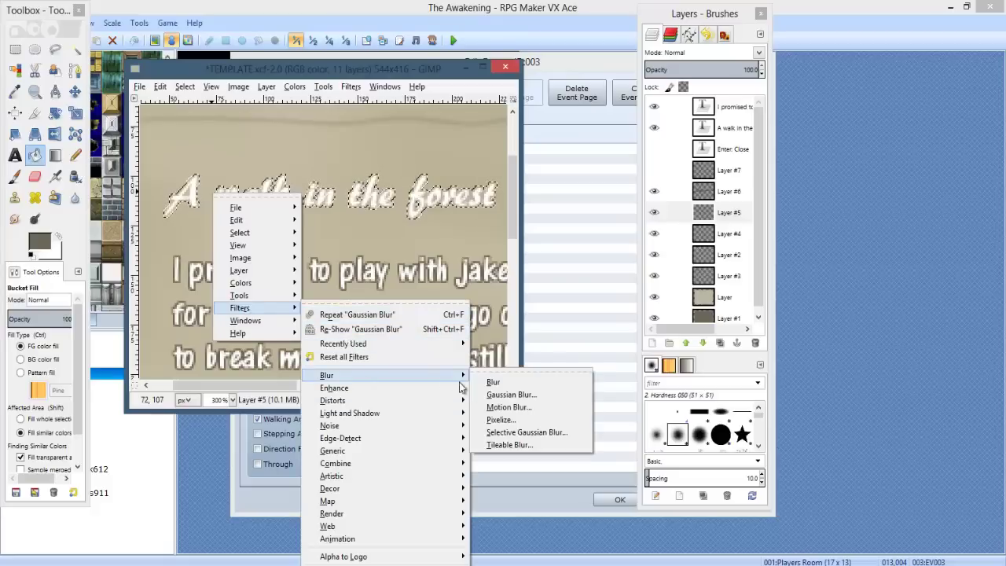
{"action": "left_click", "coordinate": [503, 395]}
{"action": "left_click", "coordinate": [512, 381]}
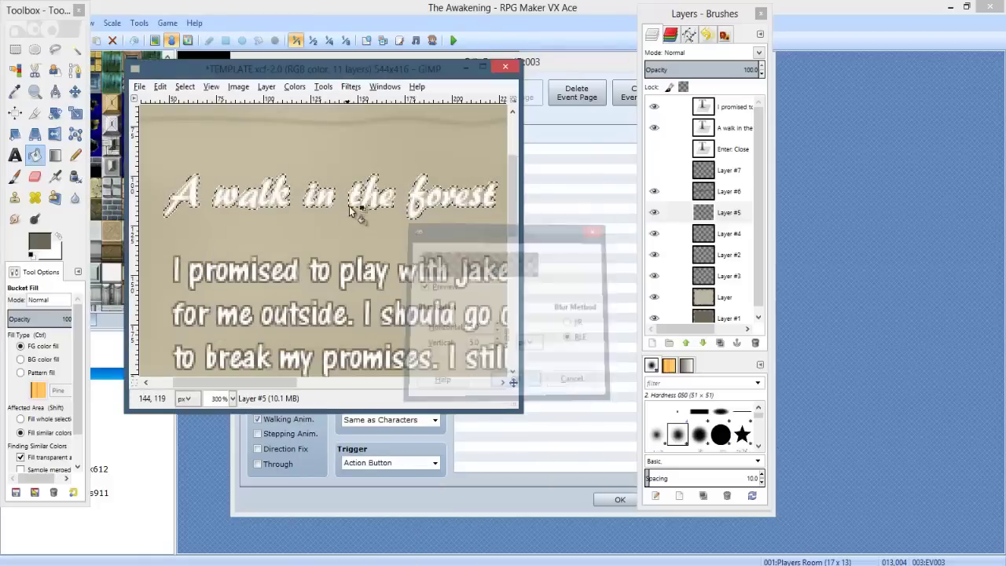
{"action": "left_click", "coordinate": [15, 49]}
{"action": "left_click", "coordinate": [282, 130]}
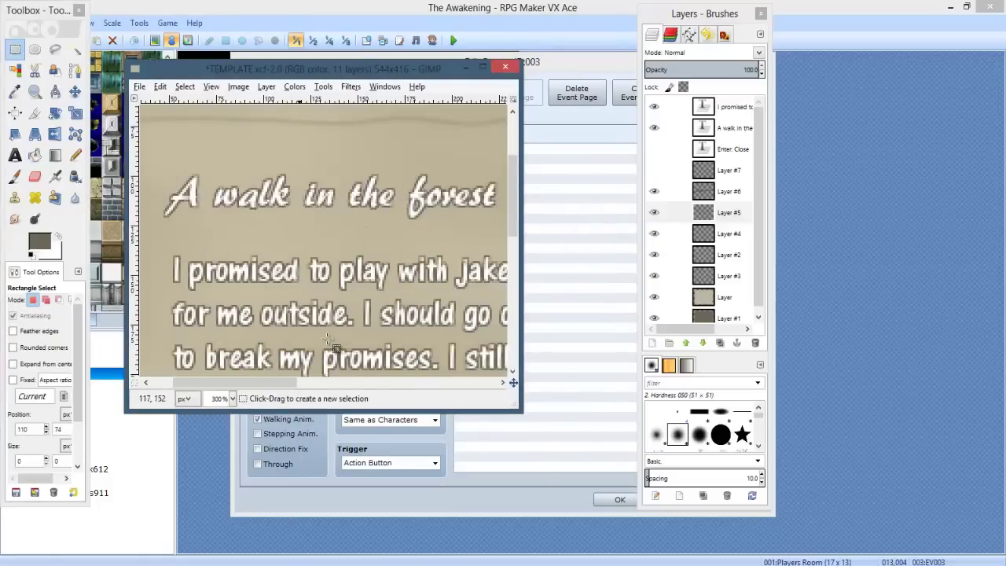
Clear the old body text's shadow from Layer #6.
{"action": "scroll", "coordinate": [322, 275], "scroll_direction": "down", "scroll_amount": 2, "text": "ctrl"}
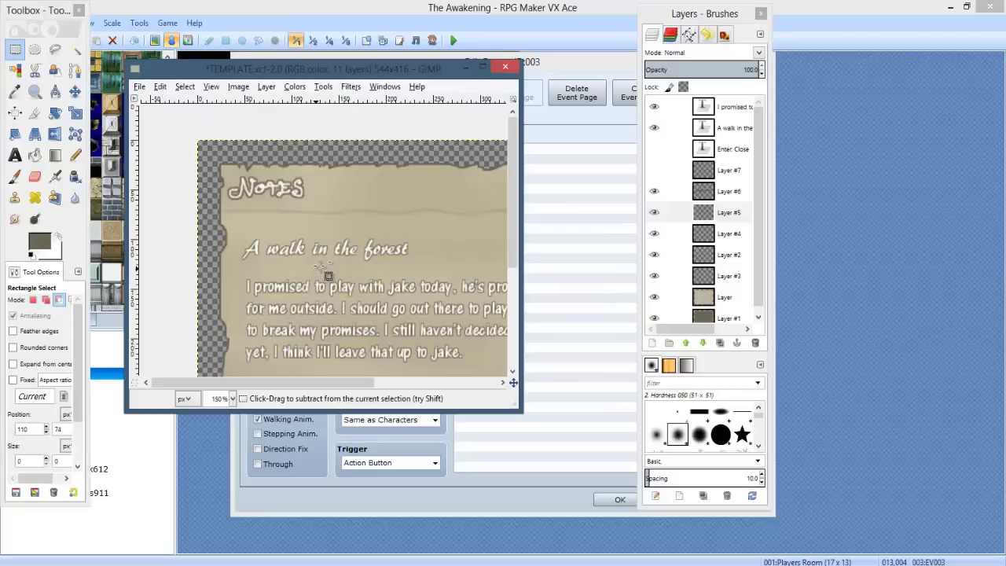
{"action": "scroll", "coordinate": [329, 275], "scroll_direction": "down", "scroll_amount": 1, "text": "ctrl"}
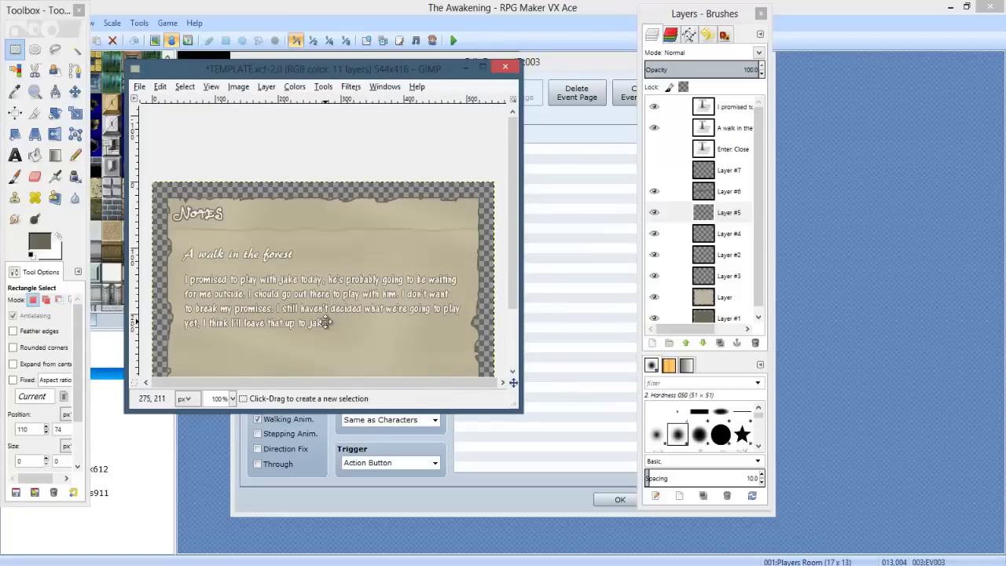
{"action": "scroll", "coordinate": [375, 254], "scroll_direction": "up", "scroll_amount": 2, "text": "ctrl"}
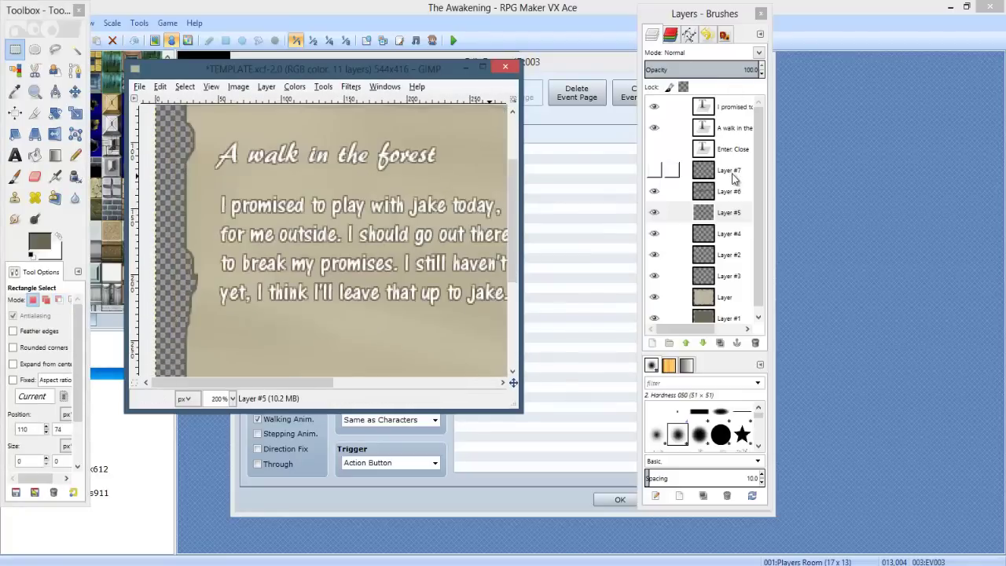
{"action": "left_click", "coordinate": [731, 174]}
{"action": "left_click", "coordinate": [731, 195]}
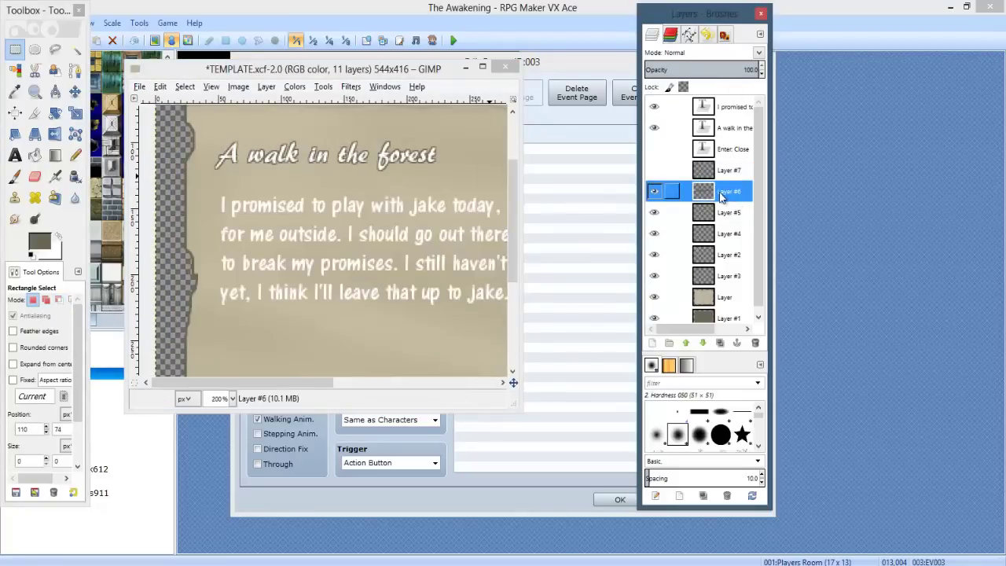
Replace the whole "I promised to play" body text with a new paragraph starting "After playing with" and the friend's name.
{"action": "left_click", "coordinate": [729, 127]}
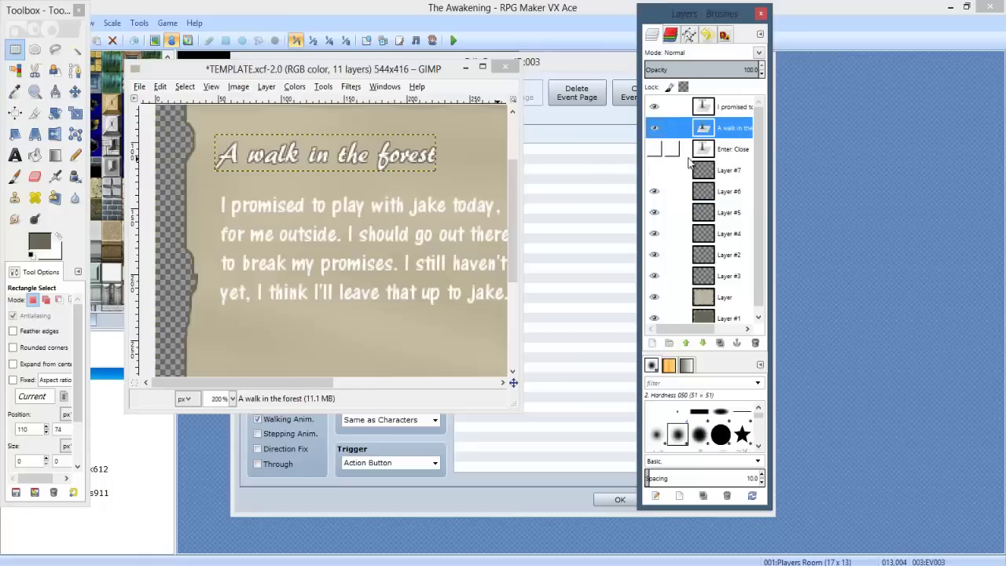
{"action": "left_click", "coordinate": [725, 151]}
{"action": "left_click", "coordinate": [730, 128]}
{"action": "left_click", "coordinate": [699, 109]}
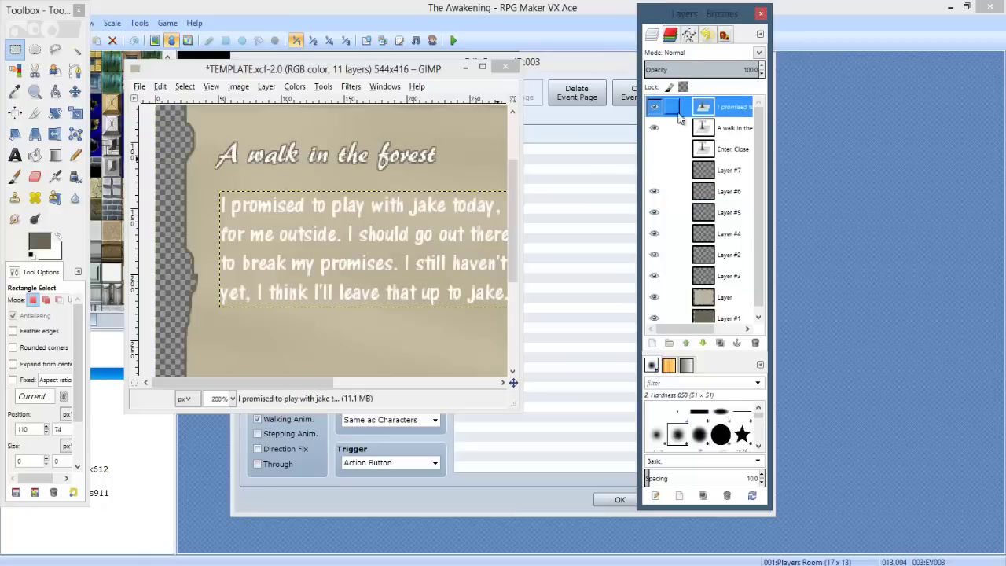
{"action": "left_click", "coordinate": [16, 154]}
{"action": "left_click", "coordinate": [342, 197]}
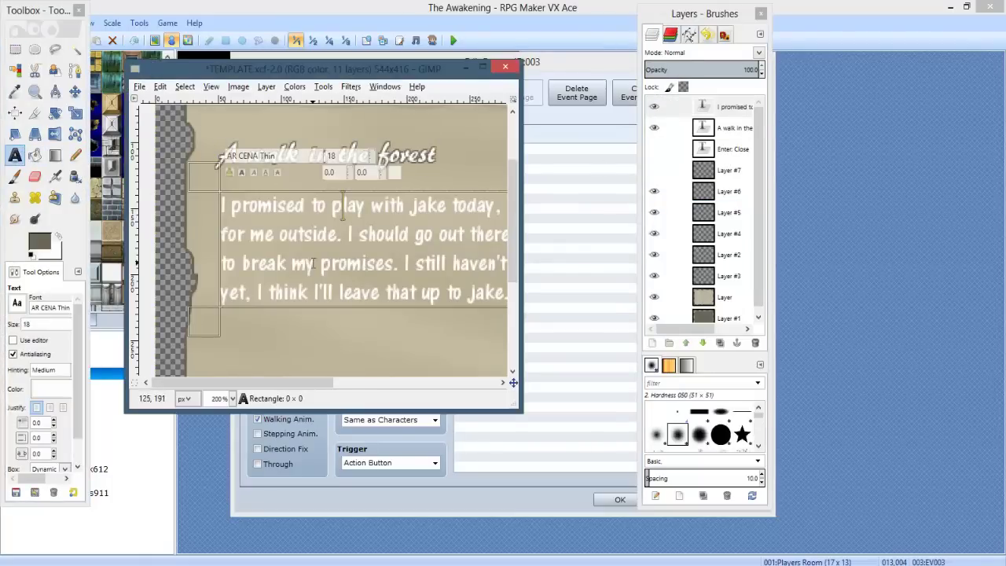
{"action": "key", "text": "ctrl+a"}
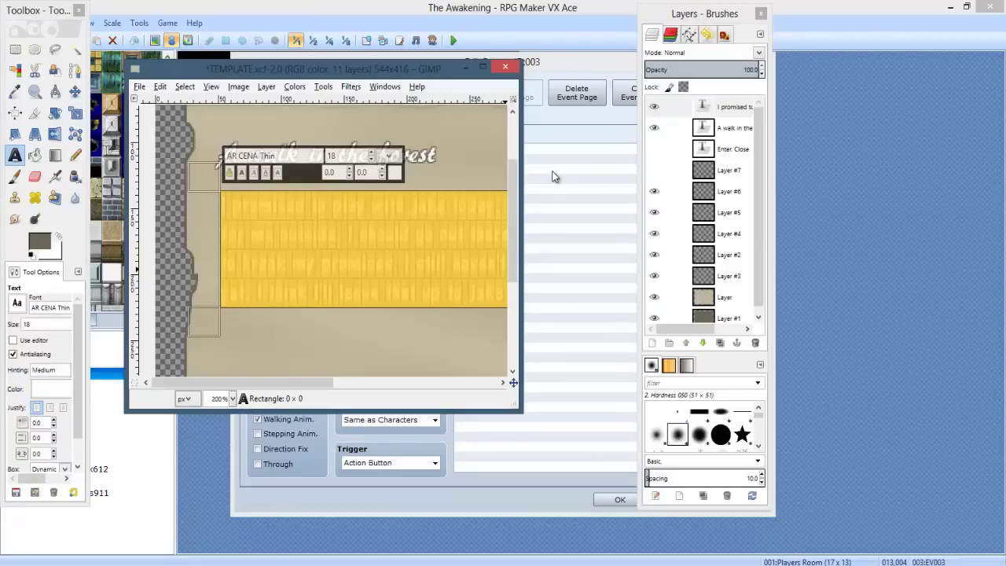
{"action": "key", "text": "BackSpace"}
{"action": "type", "text": "After playing wit"}
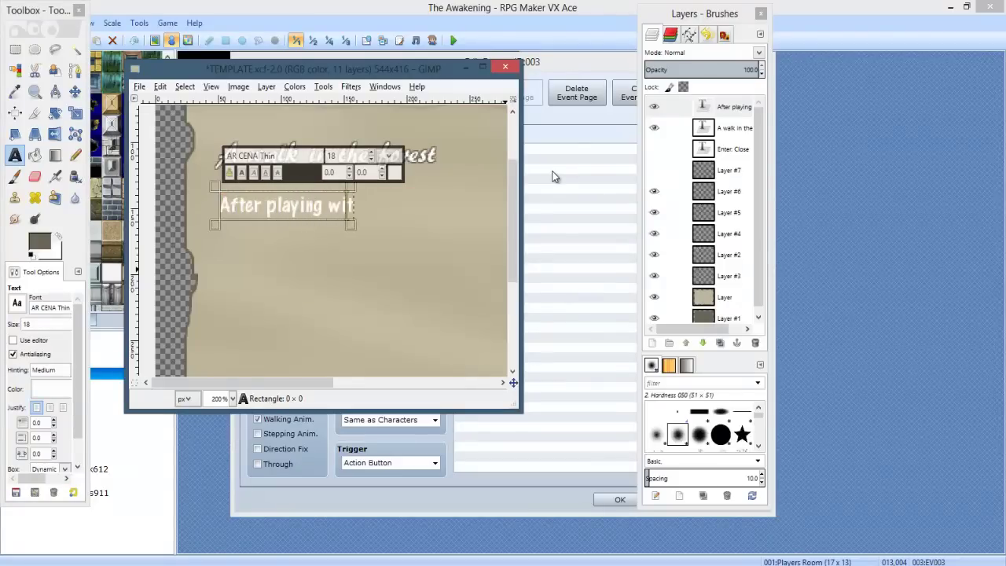
{"action": "type", "text": "h Jake"}
{"action": "scroll", "coordinate": [424, 204], "scroll_direction": "down", "scroll_amount": 3, "text": "ctrl"}
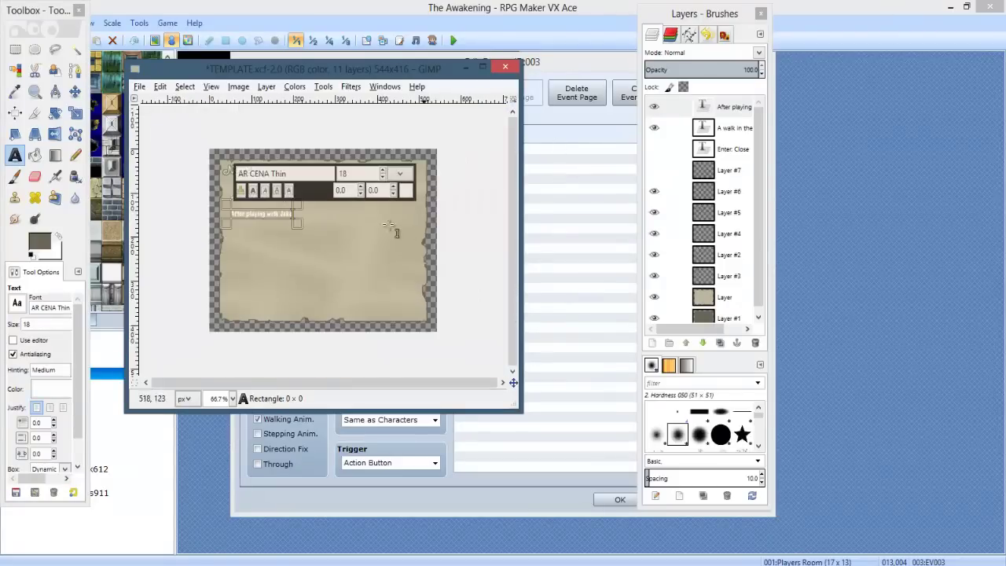
{"action": "scroll", "coordinate": [387, 220], "scroll_direction": "up", "scroll_amount": 1, "text": "ctrl"}
{"action": "type", "text": "'s nipp"}
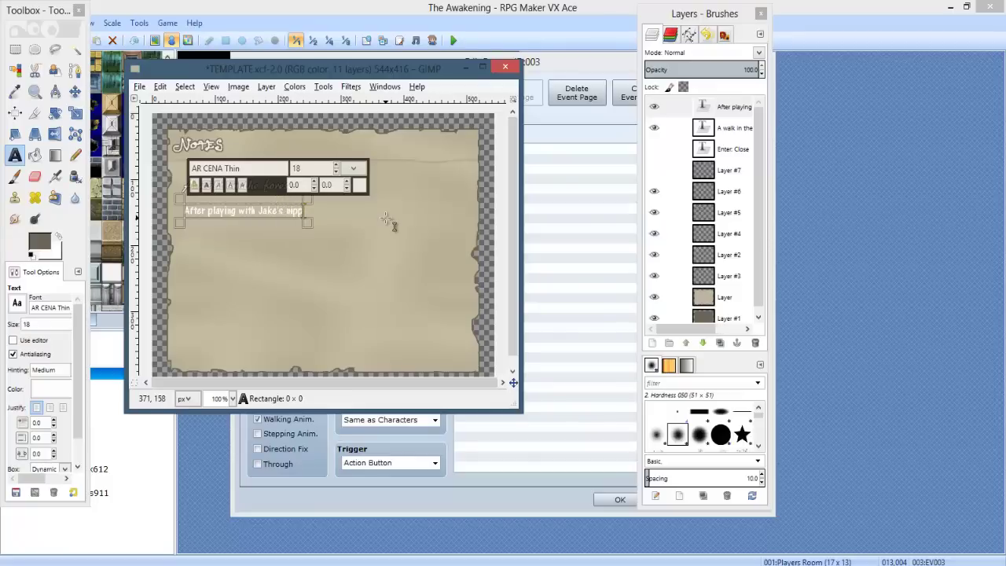
{"action": "key", "text": "BackSpace"}
{"action": "key", "text": "BackSpace"}
{"action": "key", "text": "BackSpace"}
{"action": "key", "text": "BackSpace"}
{"action": "key", "text": "BackSpace"}
{"action": "key", "text": "BackSpace"}
{"action": "key", "text": "BackSpace"}
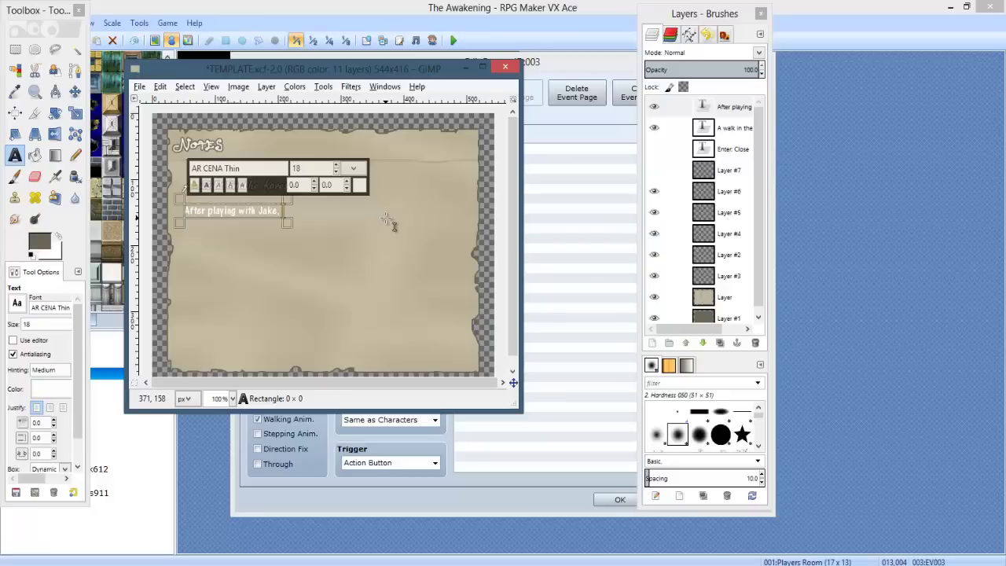
Continue the body text with "he ended up talking me into exploring the forest with him. I didn't really want to do anything today,".
{"action": "type", "text": "ended up talking"}
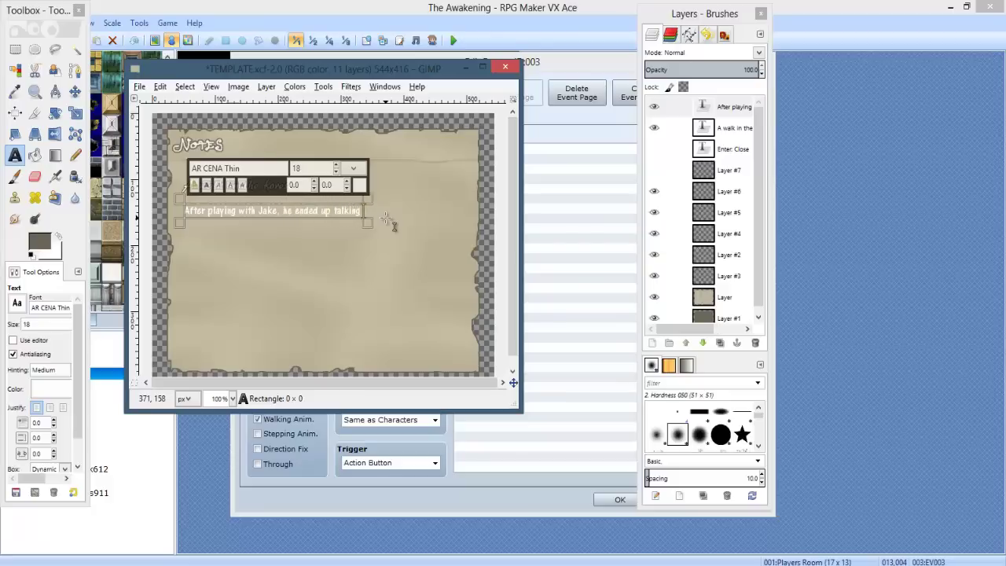
{"action": "type", "text": " me into exploring"}
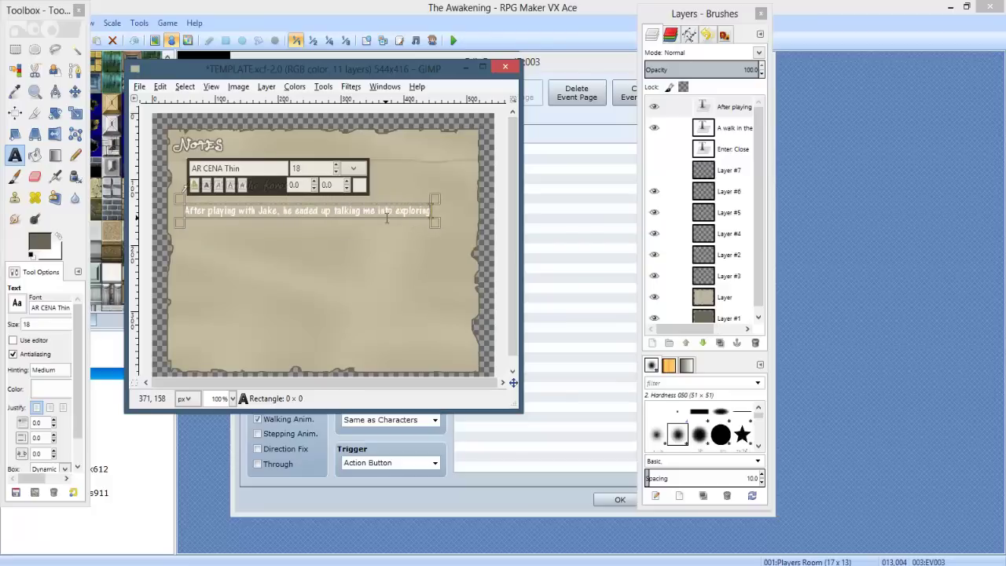
{"action": "type", "text": " the"}
{"action": "key", "text": "Return"}
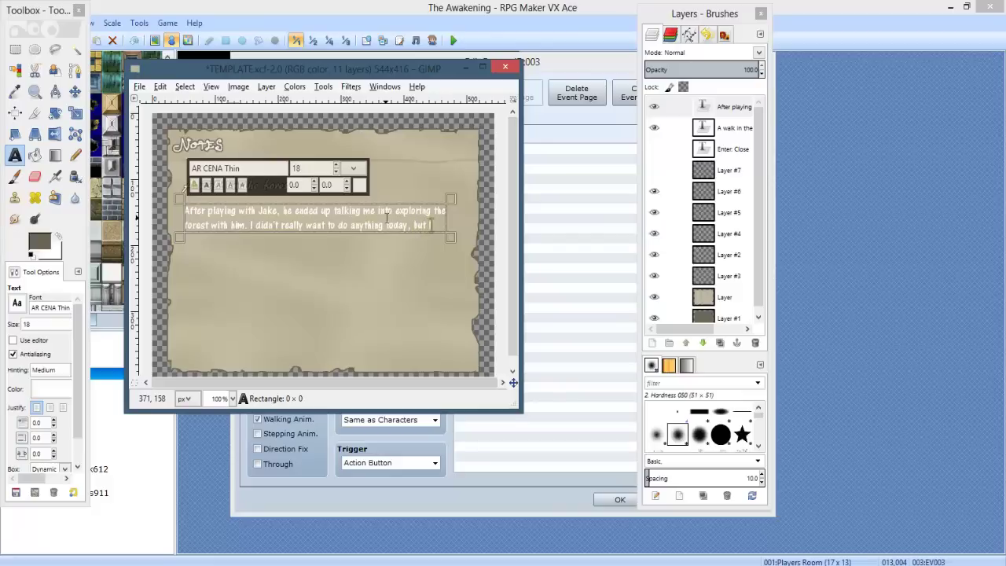
{"action": "type", "text": "are has a potato"}
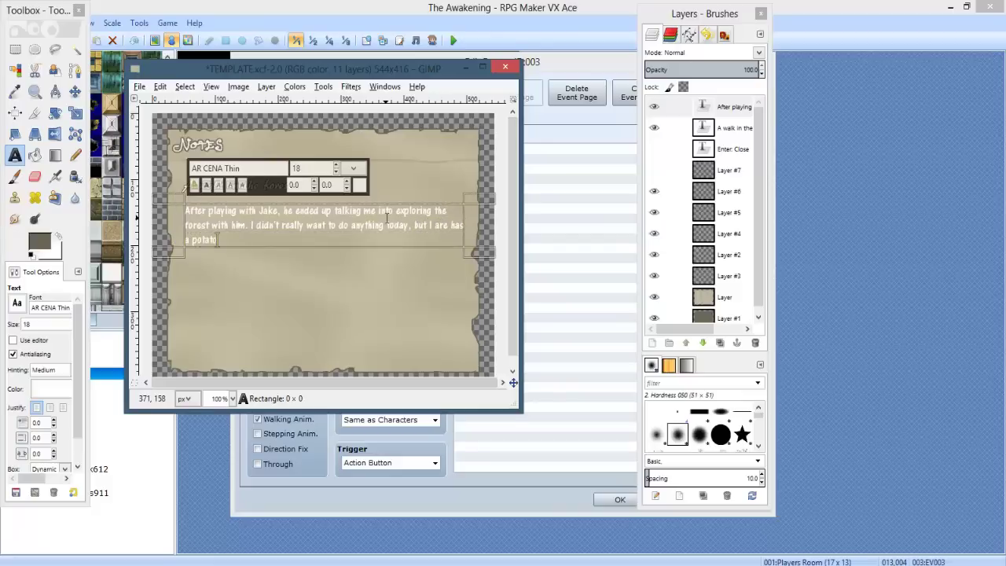
{"action": "key", "text": "BackSpace"}
{"action": "key", "text": "BackSpace"}
{"action": "key", "text": "BackSpace"}
{"action": "key", "text": "BackSpace"}
{"action": "key", "text": "BackSpace"}
{"action": "key", "text": "BackSpace"}
{"action": "key", "text": "BackSpace"}
{"action": "key", "text": "BackSpace"}
{"action": "key", "text": "BackSpace"}
{"action": "key", "text": "BackSpace"}
{"action": "key", "text": "BackSpace"}
{"action": "key", "text": "BackSpace"}
{"action": "key", "text": "BackSpace"}
{"action": "key", "text": "BackSpace"}
{"action": "key", "text": "BackSpace"}
{"action": "key", "text": "BackSpace"}
{"action": "key", "text": "BackSpace"}
{"action": "key", "text": "BackSpace"}
{"action": "key", "text": "BackSpace"}
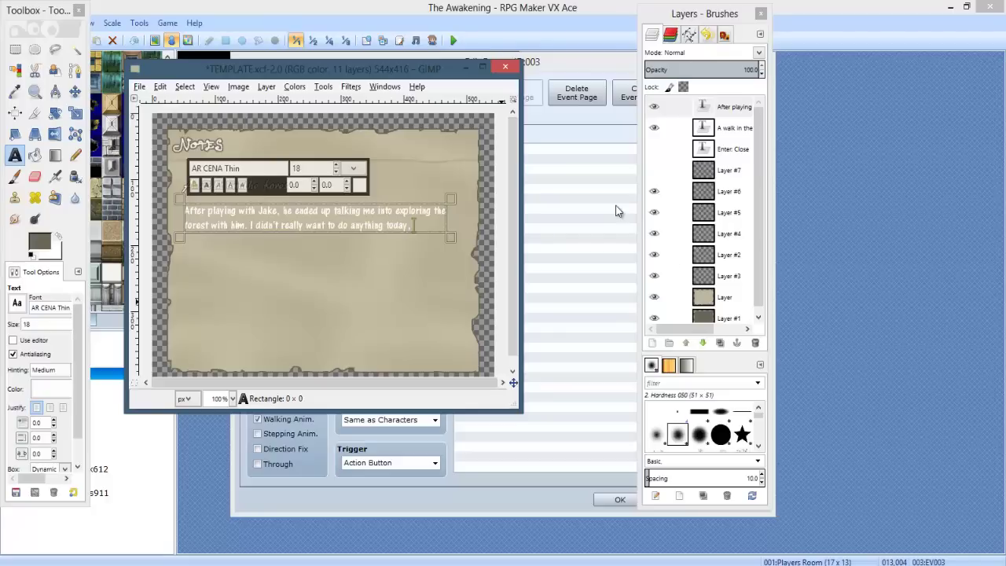
Finish the body paragraph with "but I can't let the poor kid down.".
{"action": "type", "text": "t I can't"}
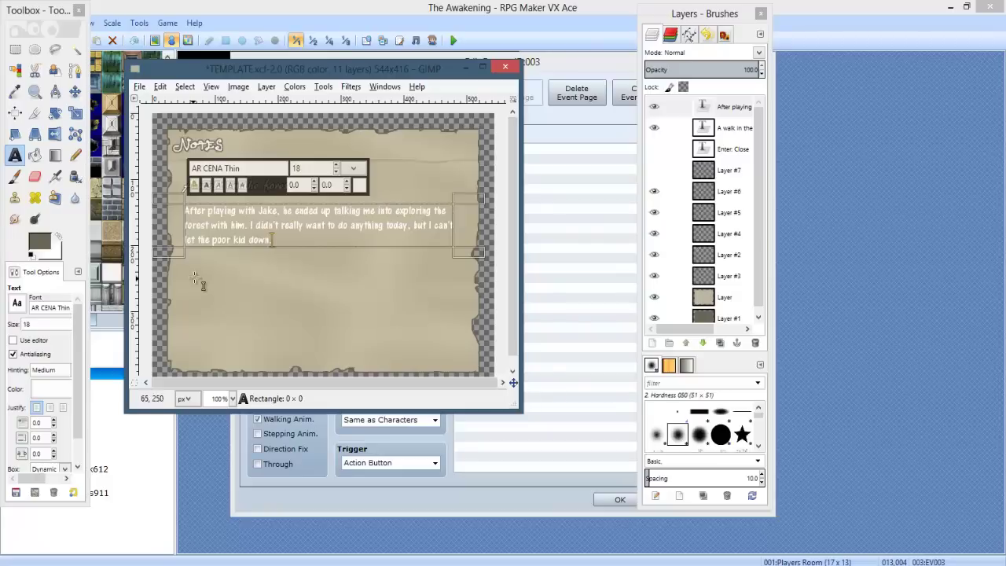
Create a selection from the new body text layer, make Layer #6 active and grow the selection.
{"action": "scroll", "coordinate": [236, 259], "scroll_direction": "up", "scroll_amount": 1, "text": "ctrl"}
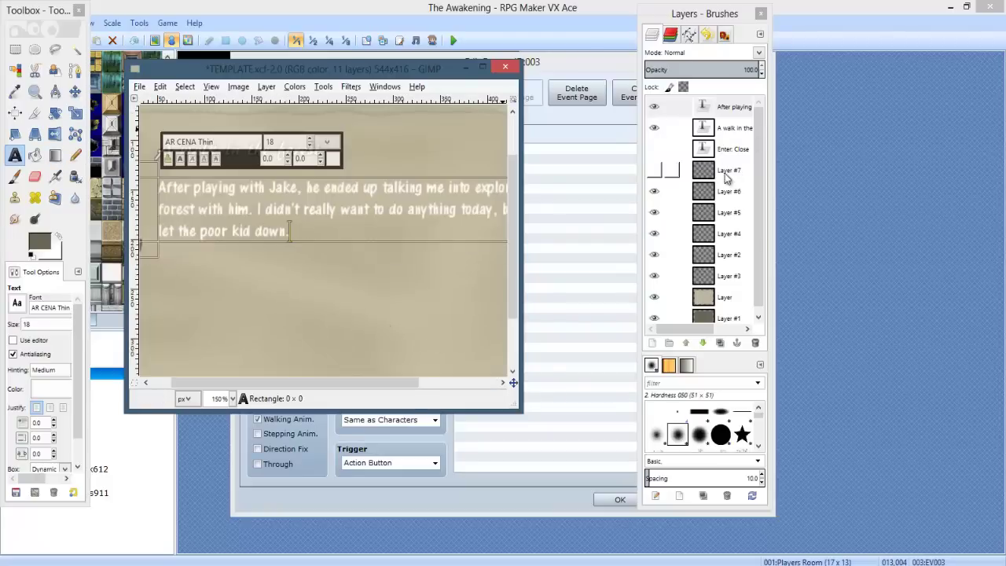
{"action": "left_click", "coordinate": [735, 108]}
{"action": "right_click", "coordinate": [734, 108]}
{"action": "left_click", "coordinate": [790, 498]}
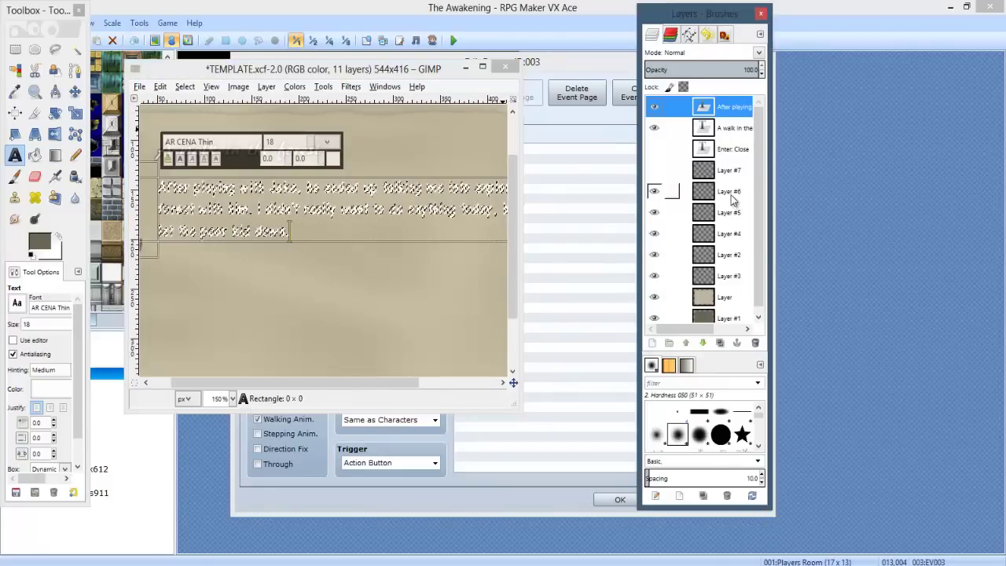
{"action": "left_click", "coordinate": [718, 191]}
{"action": "right_click", "coordinate": [355, 257]}
{"action": "mouse_move", "coordinate": [382, 293]}
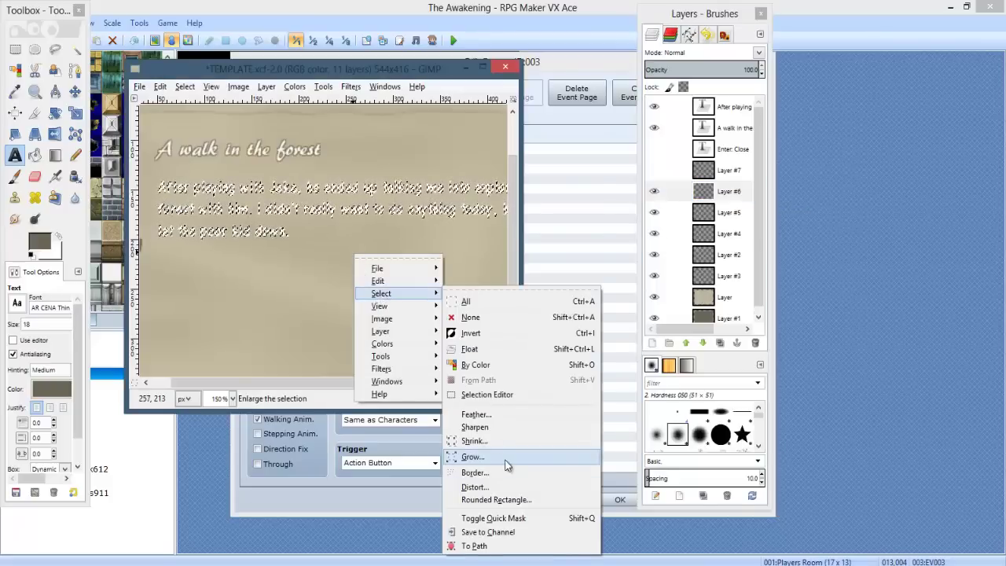
{"action": "left_click", "coordinate": [472, 457]}
{"action": "left_click", "coordinate": [144, 149]}
Feather the body text selection by 2 px.
{"action": "right_click", "coordinate": [242, 254]}
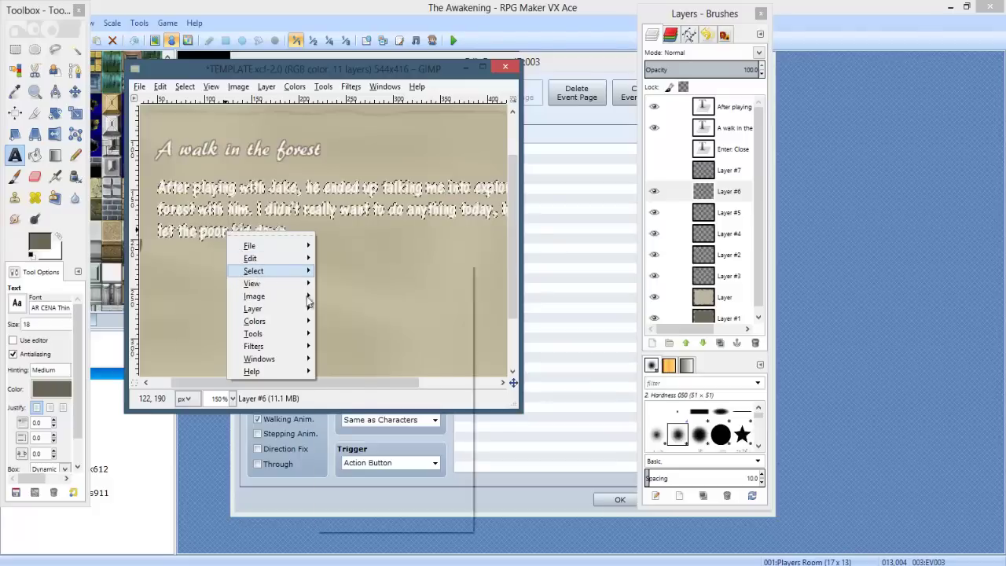
{"action": "mouse_move", "coordinate": [267, 270]}
{"action": "left_click", "coordinate": [387, 386]}
{"action": "left_click", "coordinate": [144, 162]}
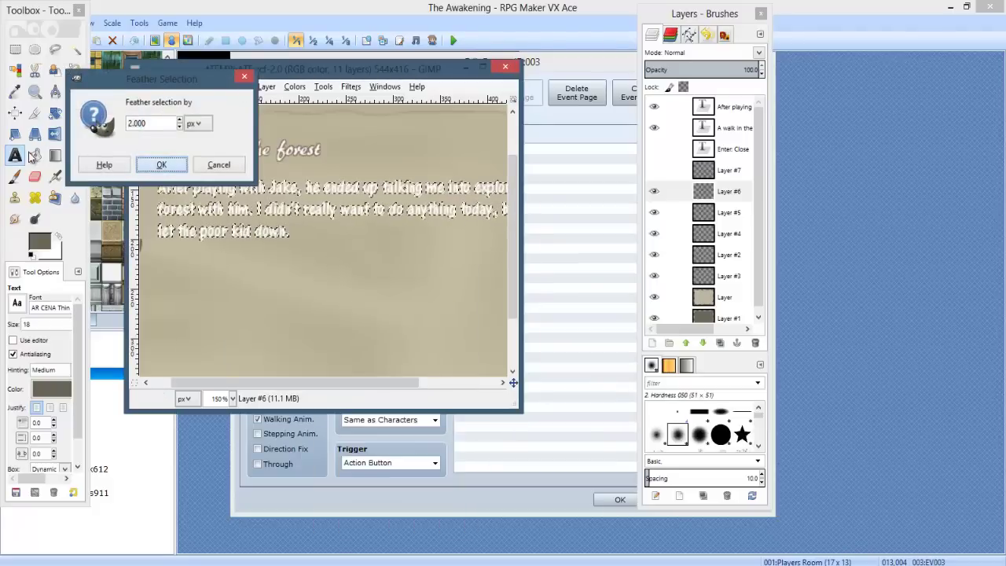
Fill the feathered selection on Layer #6 with the grey-brown foreground colour as the text's shadow, and remove the selection.
{"action": "left_click", "coordinate": [35, 154]}
{"action": "scroll", "coordinate": [262, 241], "scroll_direction": "up", "scroll_amount": 3, "text": "ctrl"}
{"action": "middle_click_drag", "start_coordinate": [264, 242], "coordinate": [307, 286]}
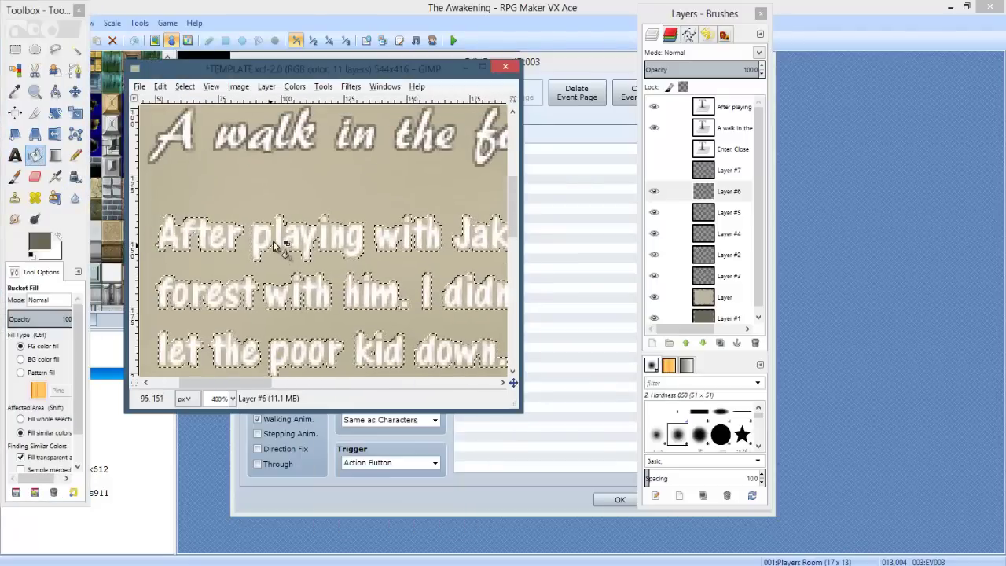
{"action": "left_click", "coordinate": [280, 242]}
{"action": "left_click", "coordinate": [16, 49]}
{"action": "left_click", "coordinate": [341, 175]}
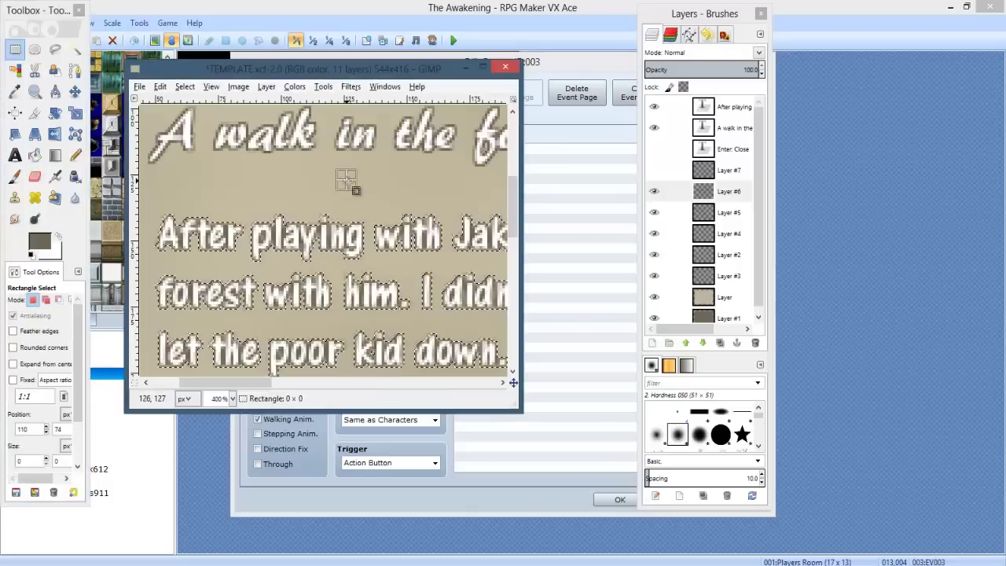
Start exporting the note image and choose the project's HORROR GAME/Graphics/Pictures folder under RPGVXAce as its destination.
{"action": "scroll", "coordinate": [349, 283], "scroll_direction": "down", "scroll_amount": 2, "text": "ctrl"}
{"action": "scroll", "coordinate": [346, 287], "scroll_direction": "down", "scroll_amount": 2, "text": "ctrl"}
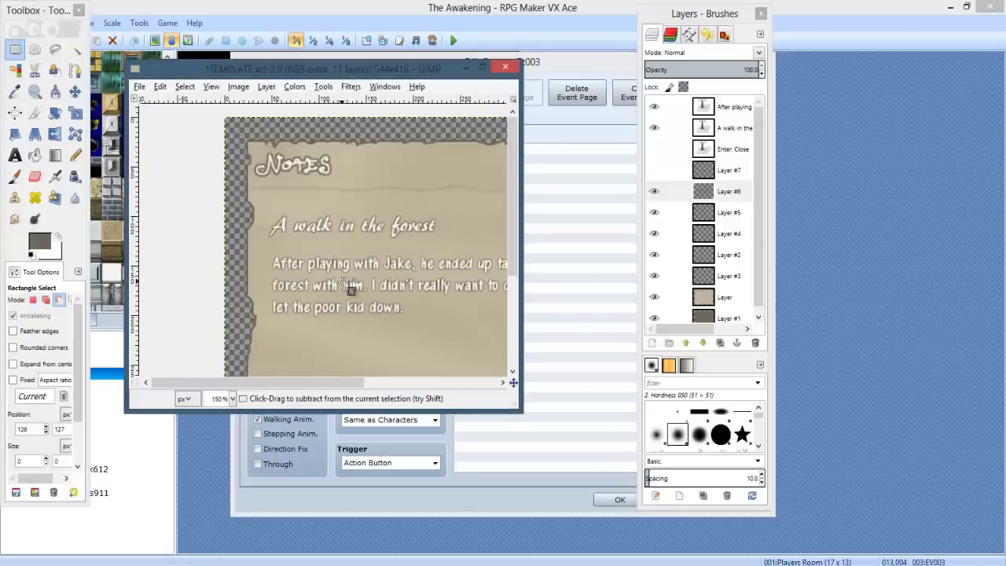
{"action": "left_click", "coordinate": [140, 86]}
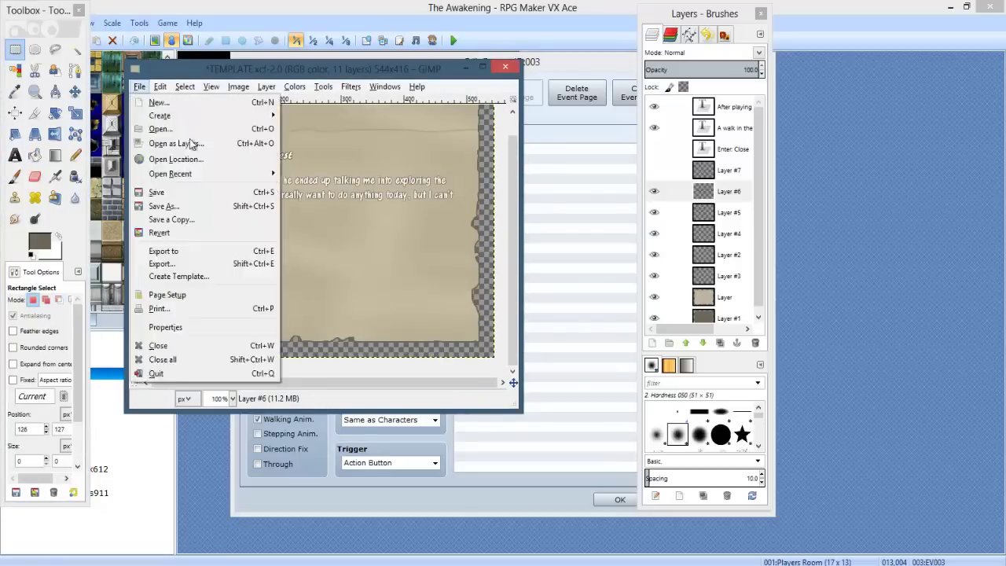
{"action": "left_click", "coordinate": [187, 264]}
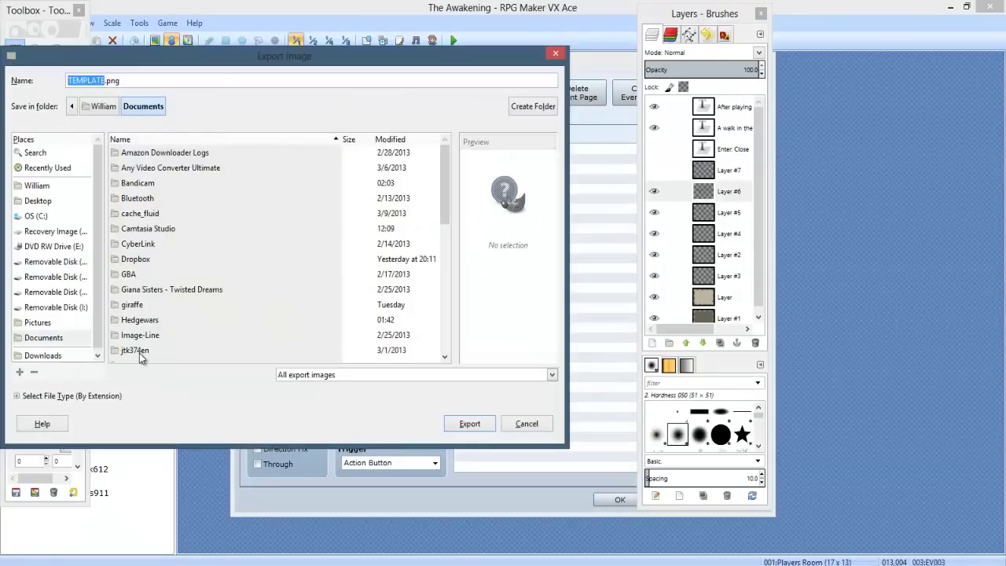
{"action": "left_click", "coordinate": [139, 350]}
{"action": "scroll", "coordinate": [145, 344], "scroll_direction": "down", "scroll_amount": 1}
{"action": "scroll", "coordinate": [159, 346], "scroll_direction": "down", "scroll_amount": 1}
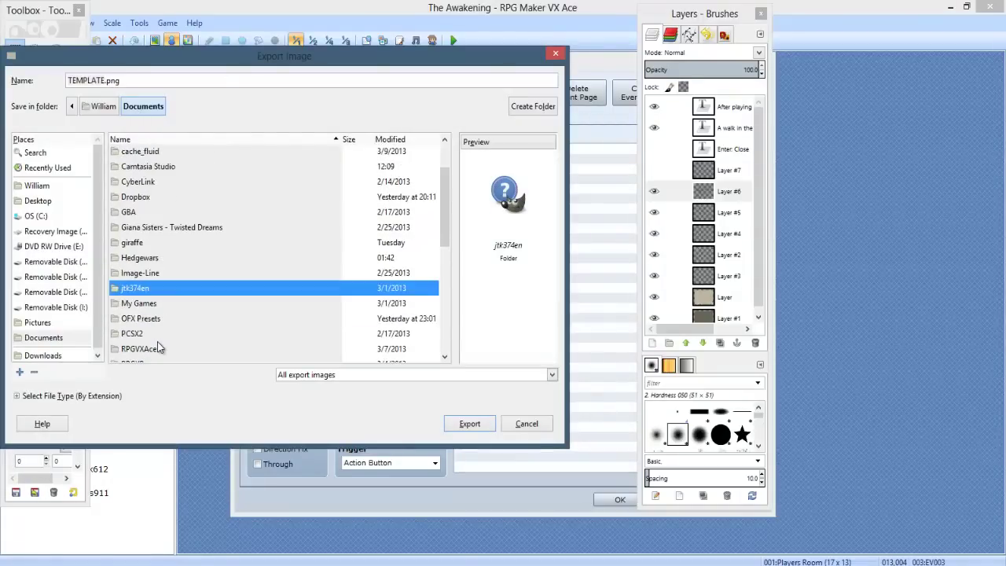
{"action": "double_click", "coordinate": [138, 348]}
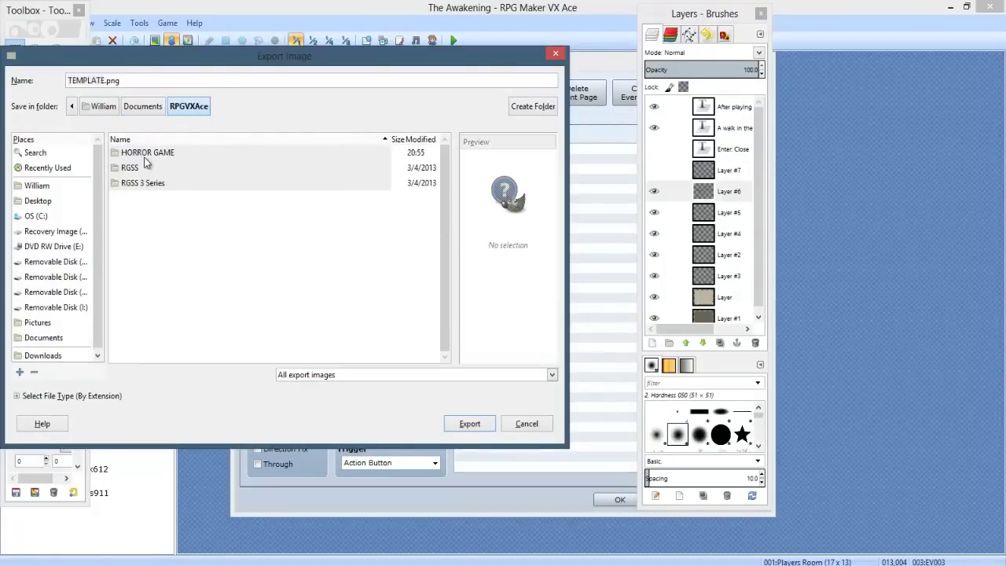
{"action": "double_click", "coordinate": [151, 155]}
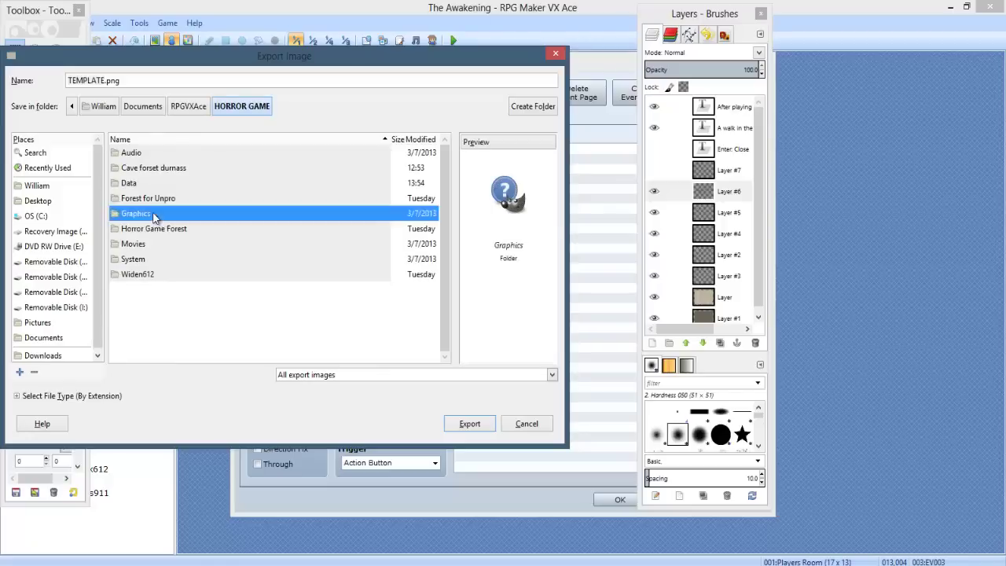
{"action": "double_click", "coordinate": [158, 214]}
{"action": "left_click", "coordinate": [242, 109]}
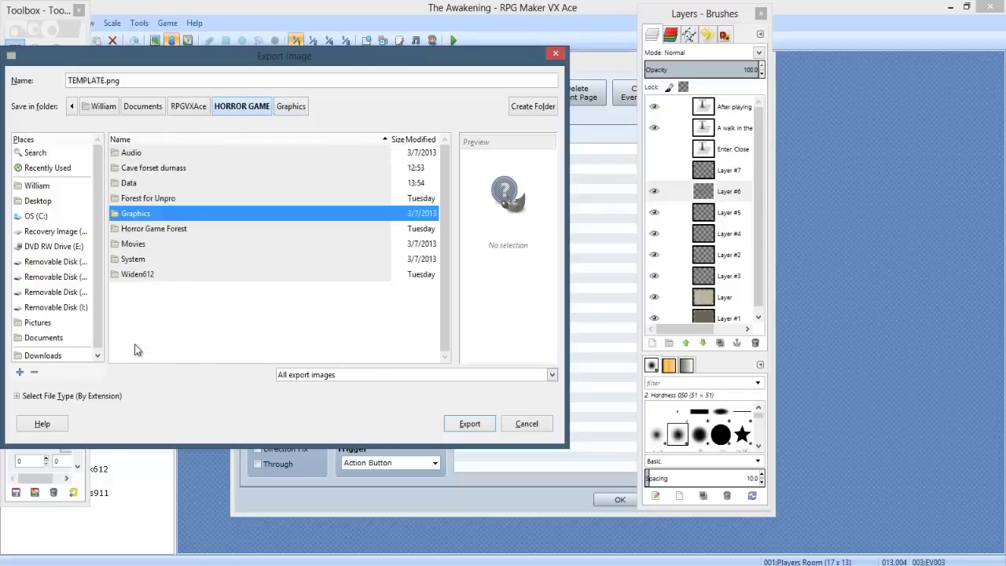
{"action": "double_click", "coordinate": [146, 214]}
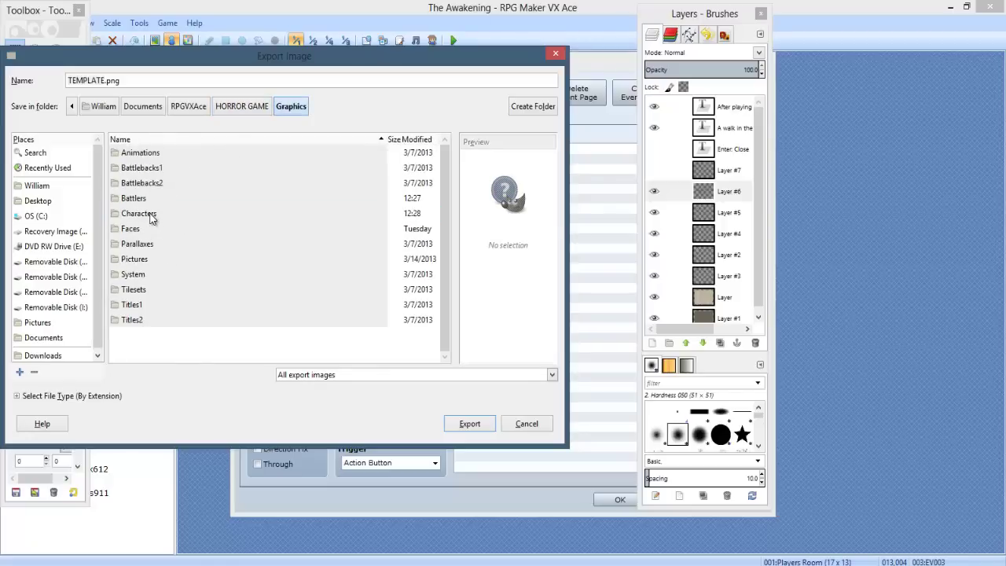
{"action": "left_click", "coordinate": [137, 262]}
{"action": "double_click", "coordinate": [137, 263]}
Name the exported image NOTE_02.png and proceed to the PNG export options.
{"action": "key", "text": "ctrl+a"}
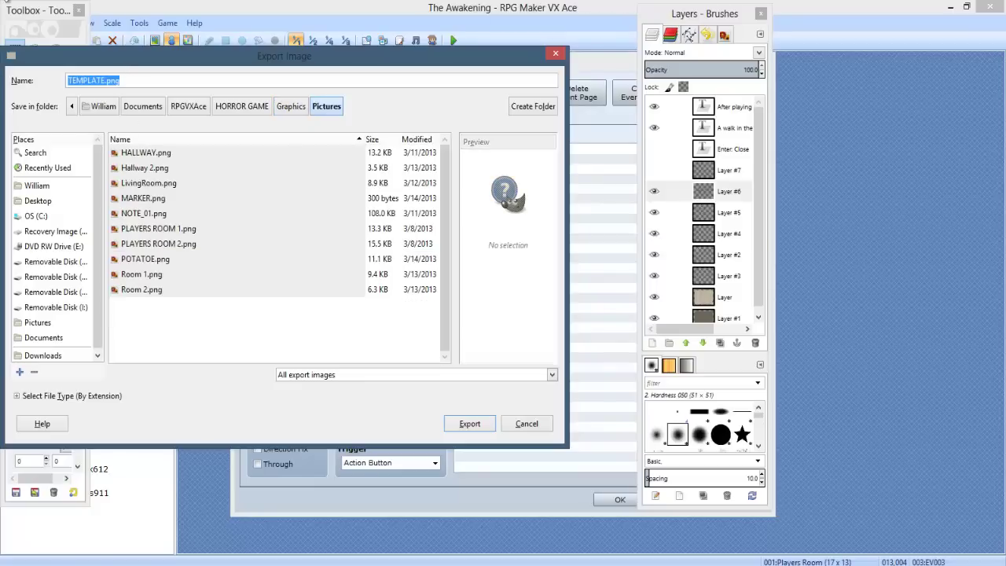
{"action": "type", "text": "DA"}
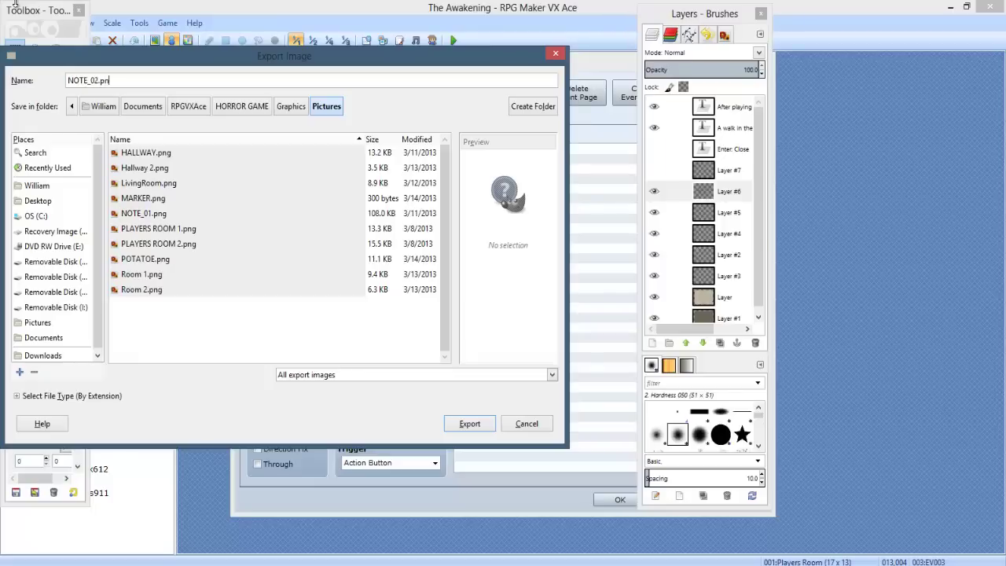
{"action": "type", "text": "g"}
{"action": "key", "text": "Return"}
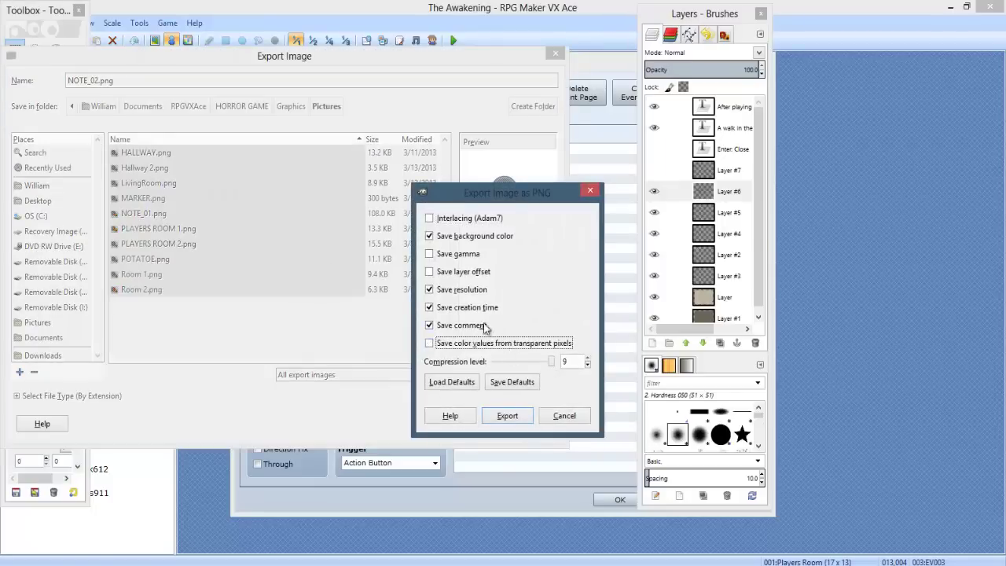
Export the PNG with saving of comment, creation time, resolution and background colour turned off.
{"action": "left_click", "coordinate": [485, 327]}
{"action": "left_click", "coordinate": [472, 307]}
{"action": "left_click", "coordinate": [469, 289]}
{"action": "left_click", "coordinate": [475, 237]}
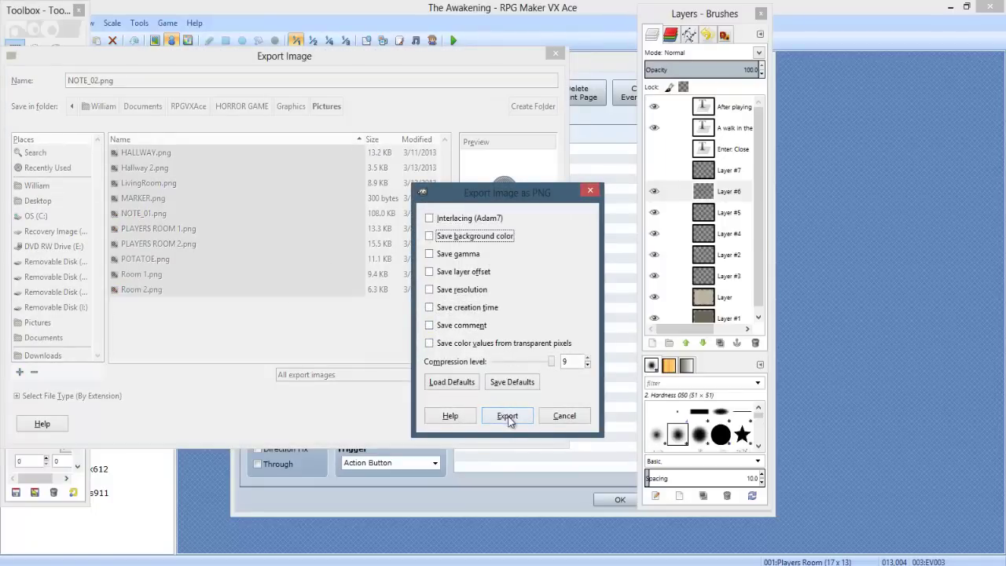
{"action": "left_click", "coordinate": [507, 416]}
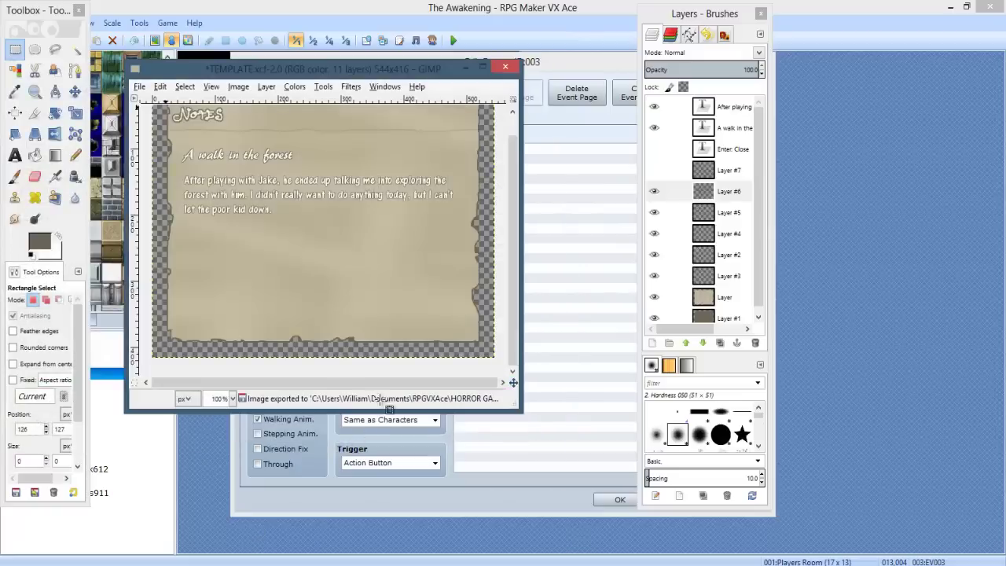
Switch to RPG Maker VX Ace, close the EV003 event editor and open the database's common events.
{"action": "left_click", "coordinate": [192, 485]}
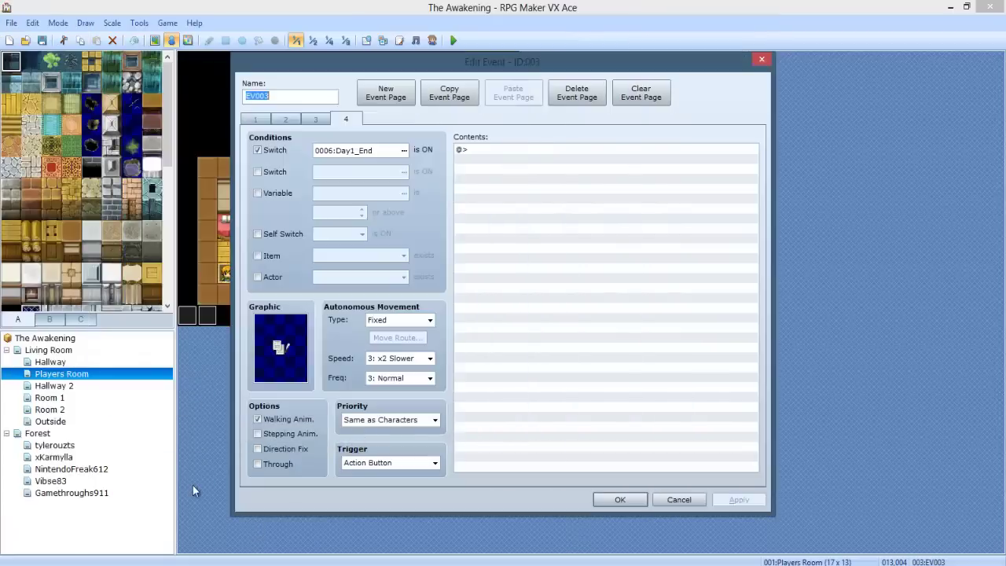
{"action": "left_click", "coordinate": [576, 323]}
{"action": "left_click", "coordinate": [637, 495]}
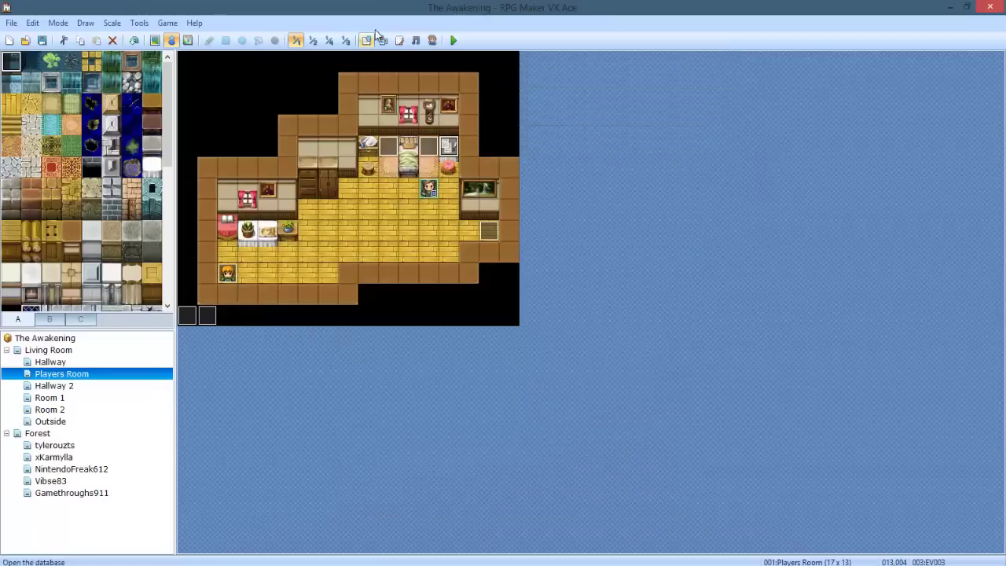
{"action": "left_click", "coordinate": [366, 40]}
{"action": "left_click", "coordinate": [688, 76]}
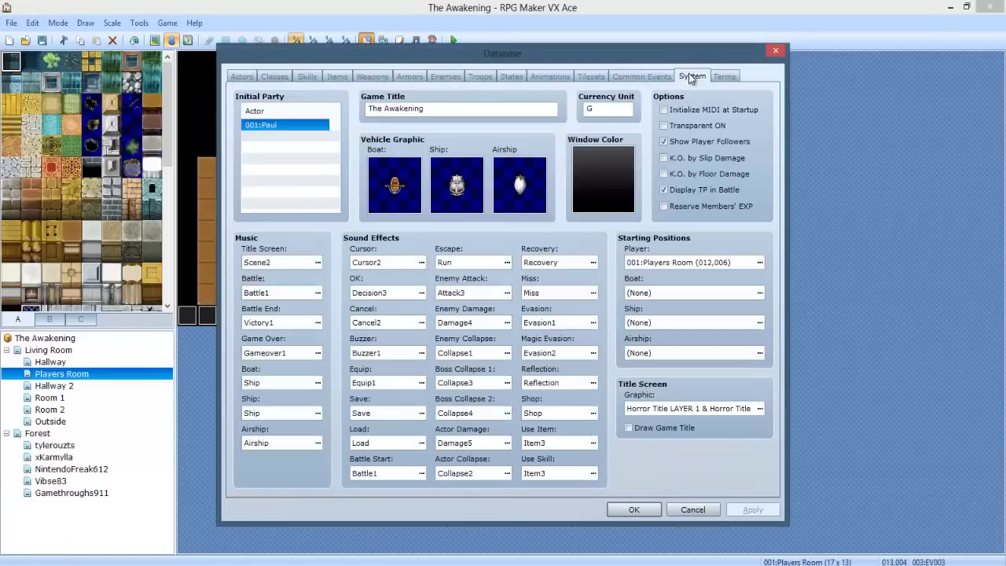
{"action": "left_click", "coordinate": [645, 77]}
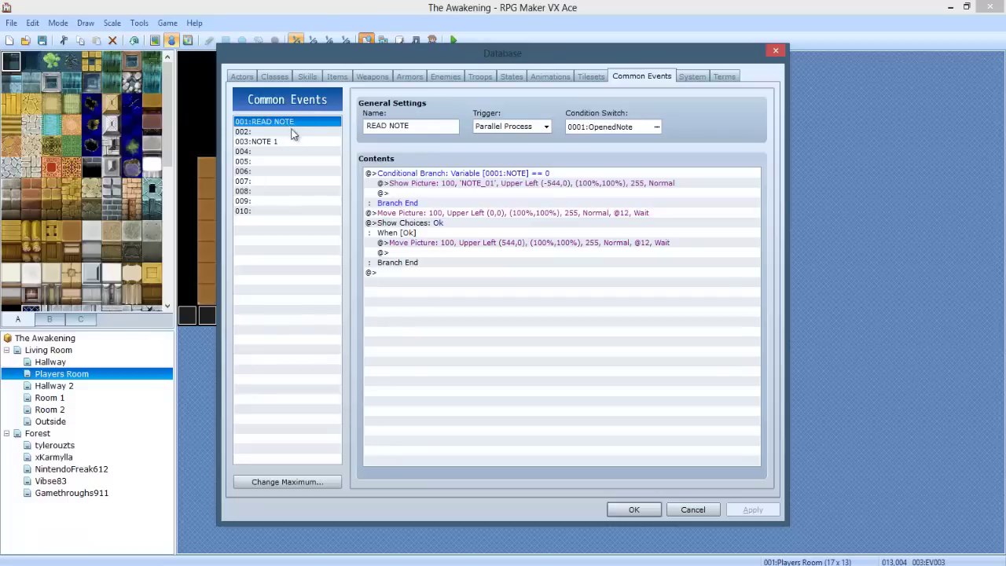
Try to rename the READ NOTE common event to READ NOTE 1.
{"action": "left_click", "coordinate": [427, 128]}
{"action": "type", "text": "1"}
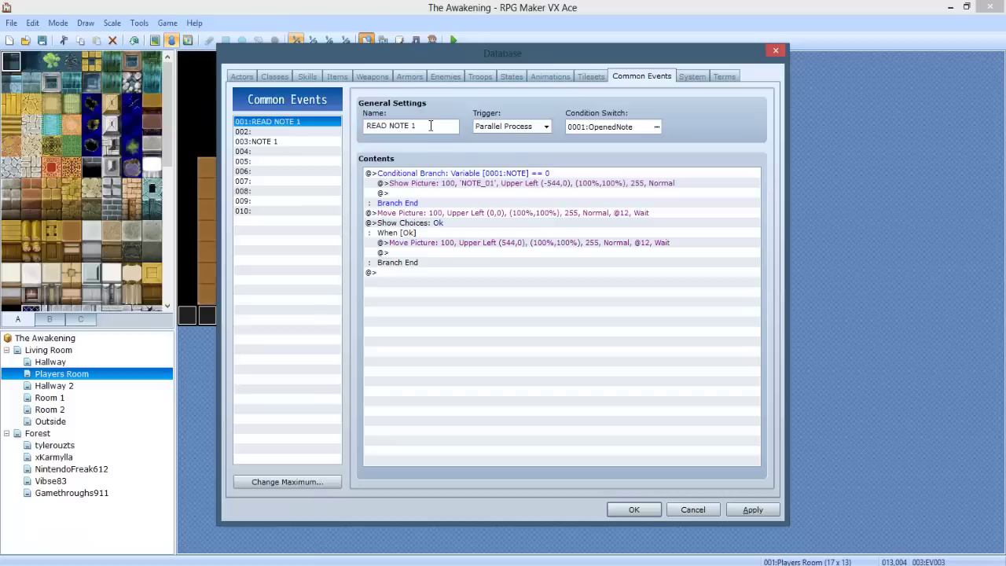
Duplicate the NOTE variable's conditional branch directly below the original and set the copy's condition to equal the constant 1.
{"action": "left_click", "coordinate": [521, 174]}
{"action": "left_click", "coordinate": [437, 213]}
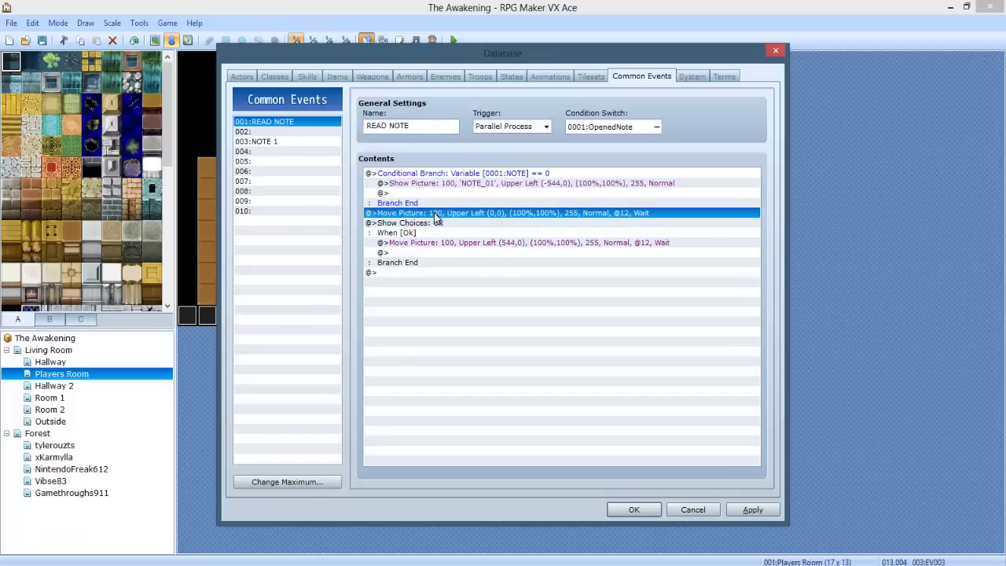
{"action": "key", "text": "ctrl+v"}
{"action": "left_click", "coordinate": [445, 214]}
{"action": "double_click", "coordinate": [445, 214]}
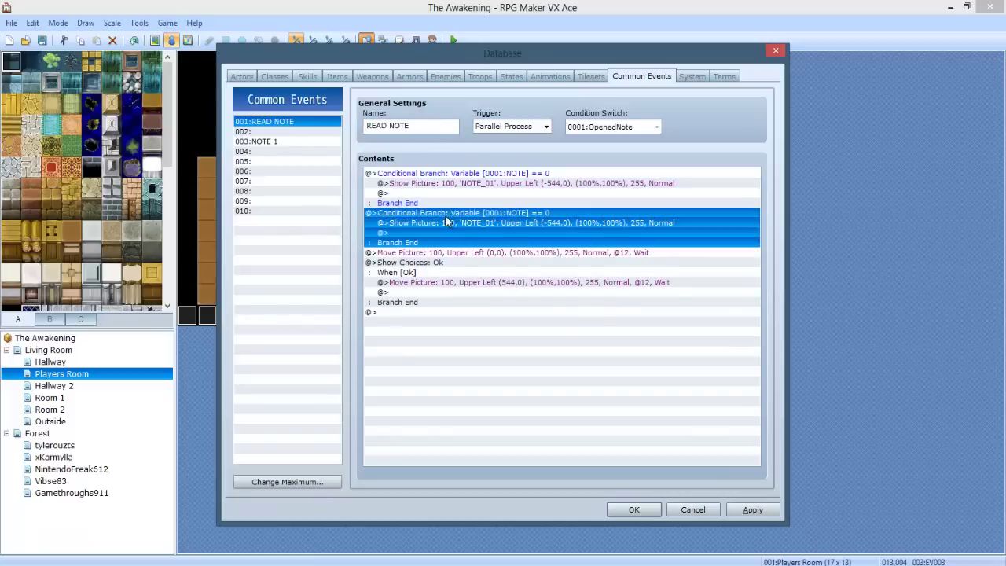
{"action": "left_click", "coordinate": [603, 295]}
{"action": "left_click", "coordinate": [595, 429]}
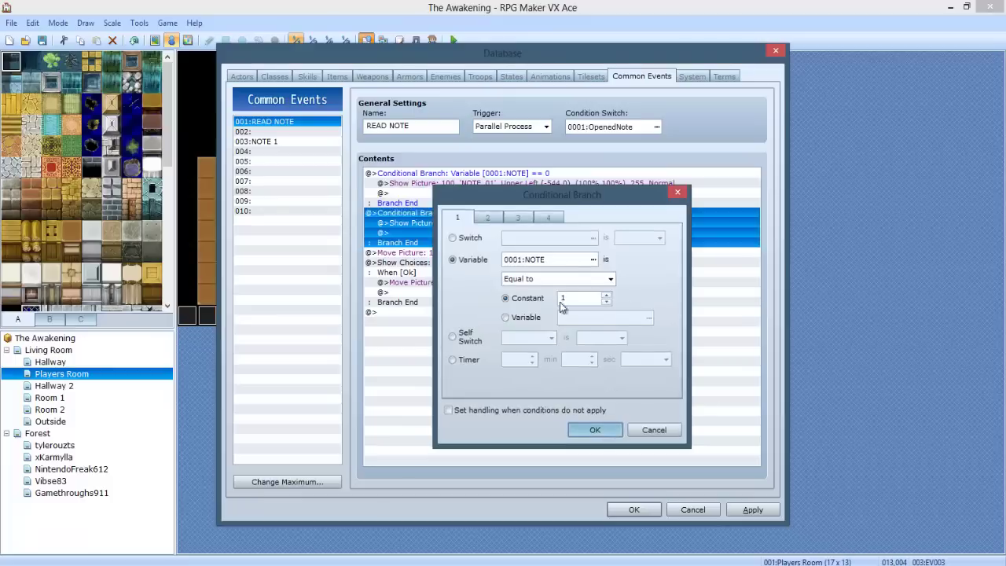
Set the Show Picture command in the NOTE == 1 branch to the NOTE_02 graphic.
{"action": "double_click", "coordinate": [541, 224]}
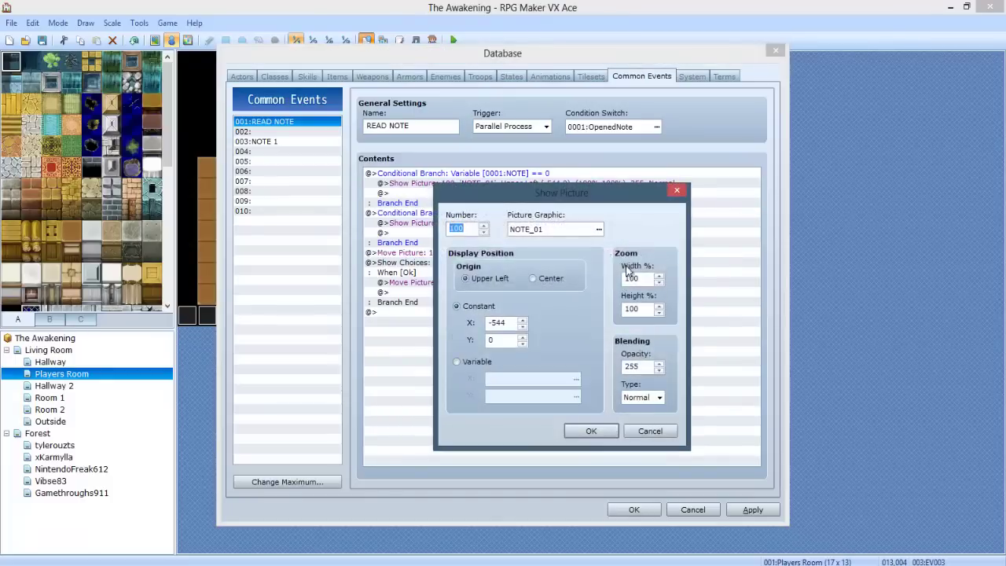
{"action": "left_click", "coordinate": [586, 229]}
{"action": "key", "text": "Down"}
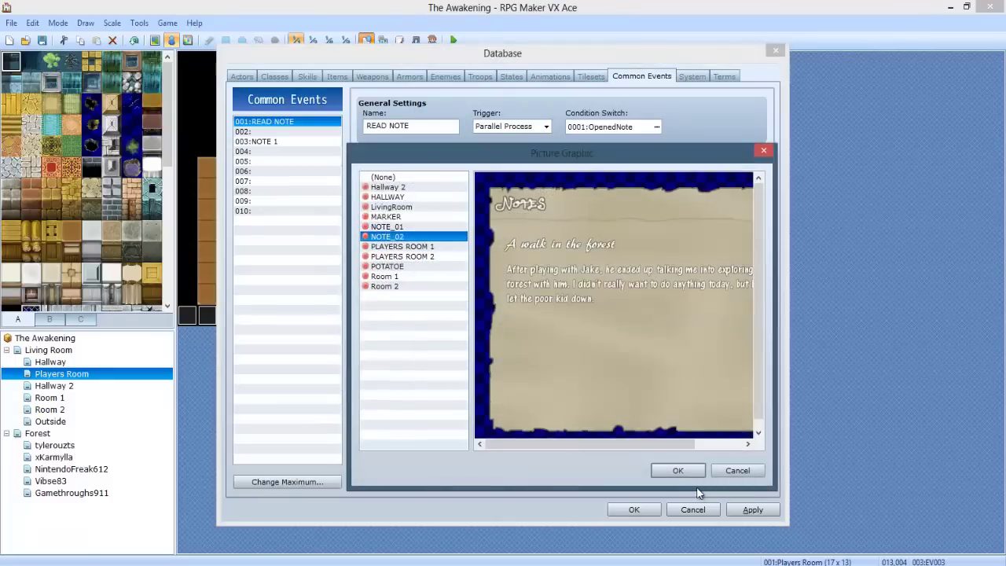
{"action": "key", "text": "Return"}
{"action": "left_click", "coordinate": [591, 431]}
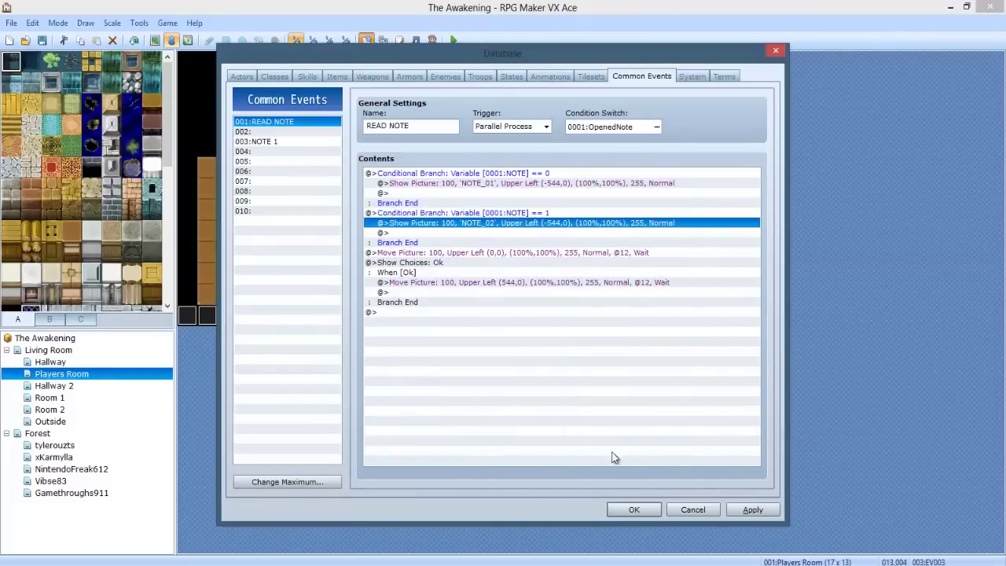
{"action": "left_click", "coordinate": [615, 458]}
Raise the maximum number of database items to 18 and paste a copy of the Note 1 item into slot 018.
{"action": "left_click", "coordinate": [344, 75]}
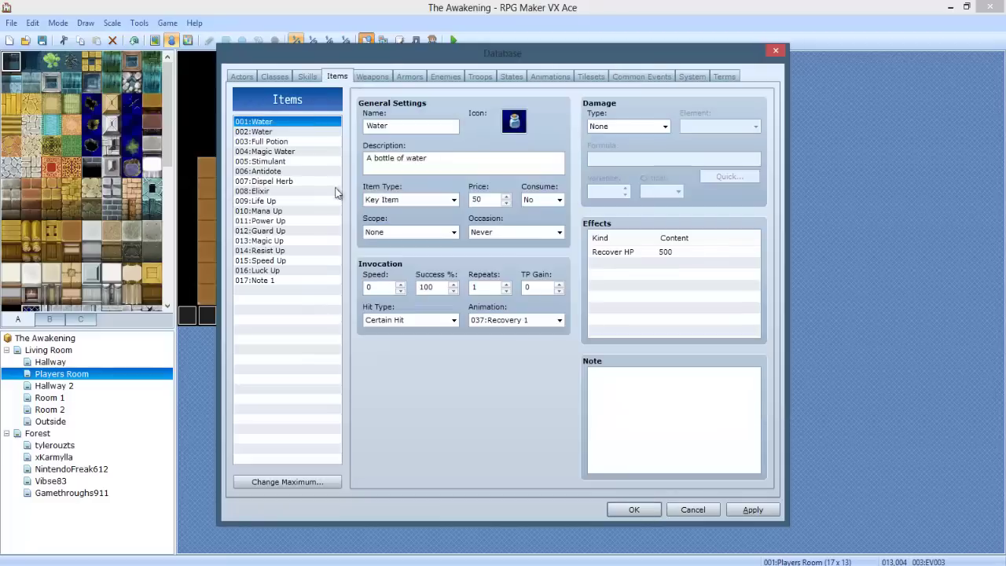
{"action": "left_click", "coordinate": [259, 280]}
{"action": "left_click", "coordinate": [283, 481]}
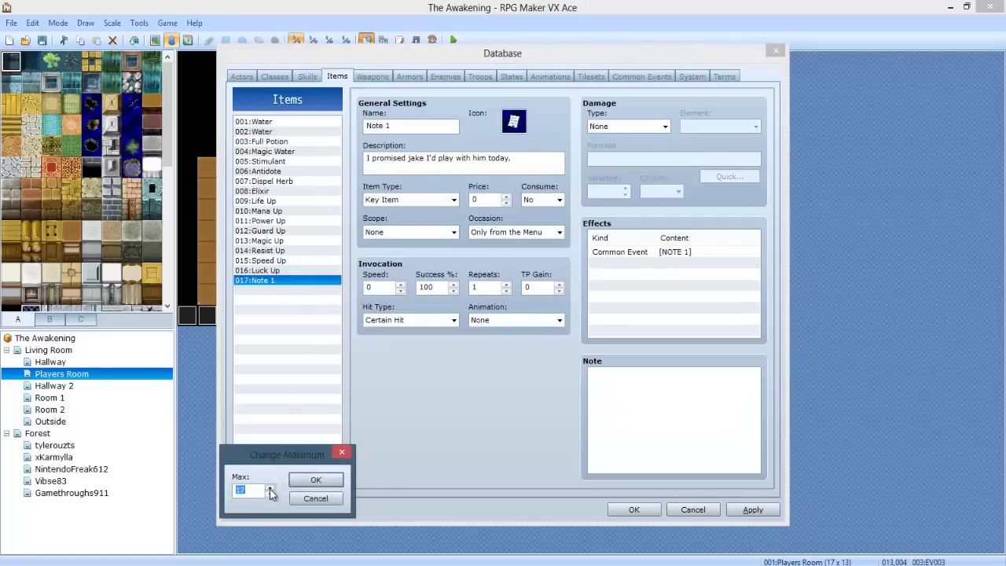
{"action": "left_click", "coordinate": [270, 487]}
{"action": "key", "text": "Return"}
{"action": "left_click", "coordinate": [287, 289]}
{"action": "key", "text": "ctrl+v"}
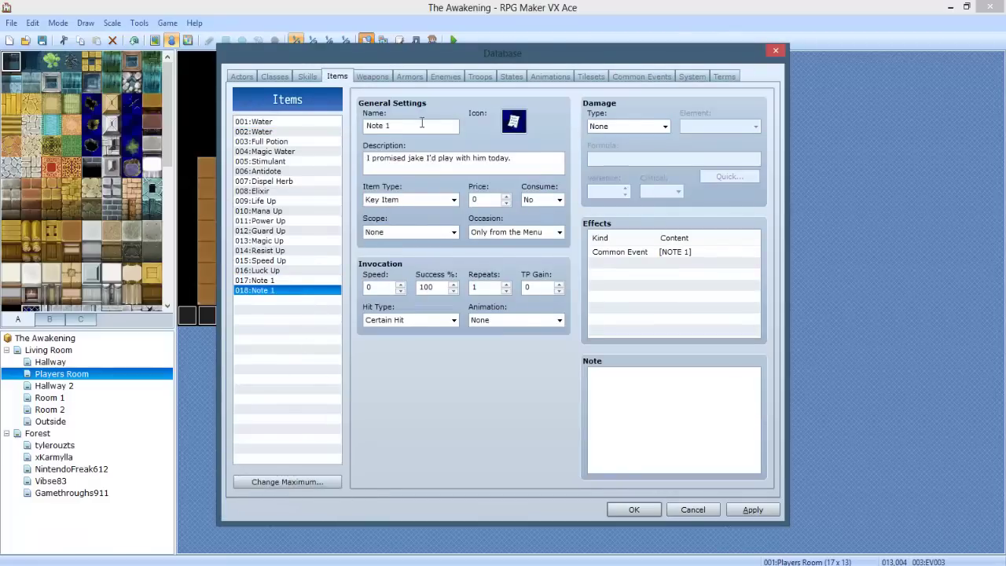
Rename the copied item Note 2 and set its description to "A Walk in the forest".
{"action": "left_click", "coordinate": [422, 123]}
{"action": "left_click", "coordinate": [421, 123]}
{"action": "left_click_drag", "start_coordinate": [533, 166], "coordinate": [4, 142]}
{"action": "type", "text": "A Walk in the forest"}
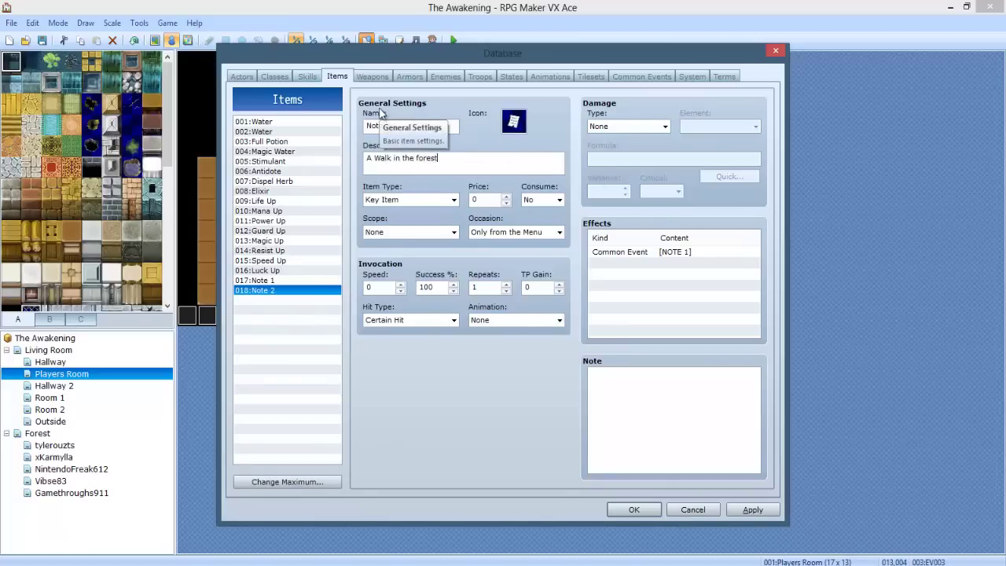
{"action": "key", "text": "BackSpace"}
Copy the NOTE 1 common event into slot 004 and rename the copy NOTE 2.
{"action": "left_click", "coordinate": [624, 252]}
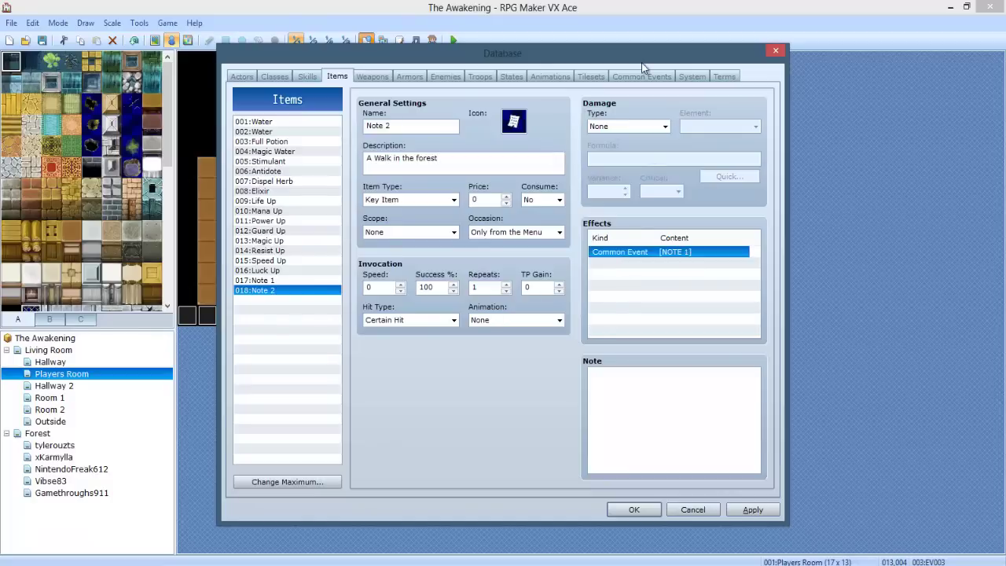
{"action": "left_click", "coordinate": [641, 76]}
{"action": "left_click", "coordinate": [283, 142]}
{"action": "key", "text": "ctrl+c"}
{"action": "left_click", "coordinate": [278, 152]}
{"action": "key", "text": "ctrl+v"}
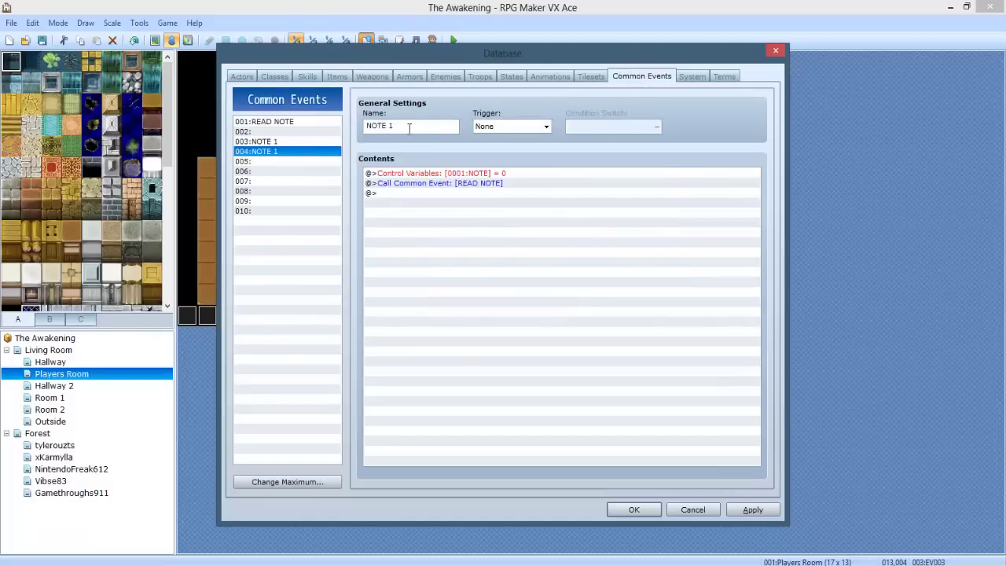
{"action": "left_click", "coordinate": [409, 128]}
{"action": "type", "text": "2"}
Change the Control Variables command in the NOTE 2 common event to set NOTE to the constant 1.
{"action": "double_click", "coordinate": [475, 174]}
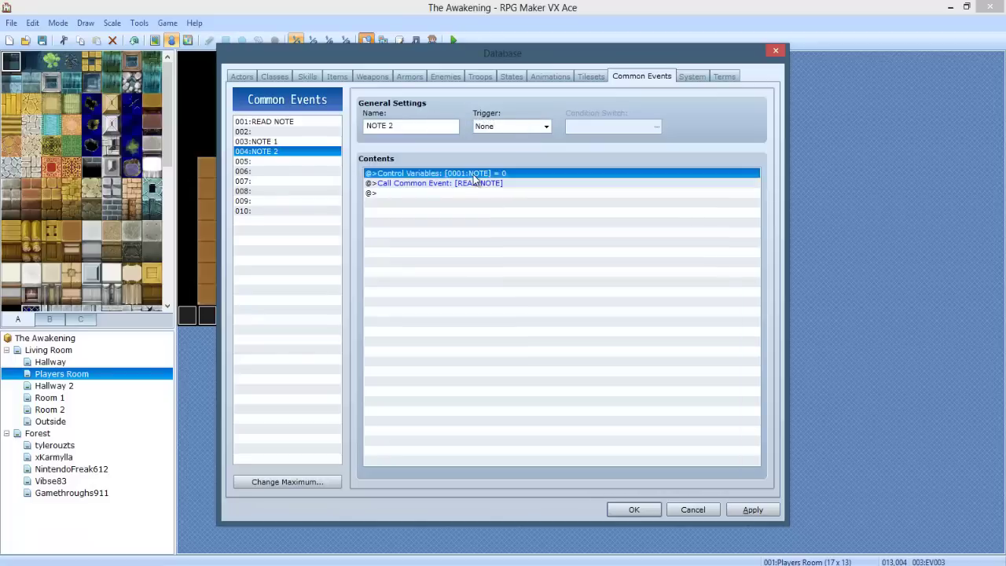
{"action": "left_click", "coordinate": [556, 328]}
{"action": "left_click", "coordinate": [597, 439]}
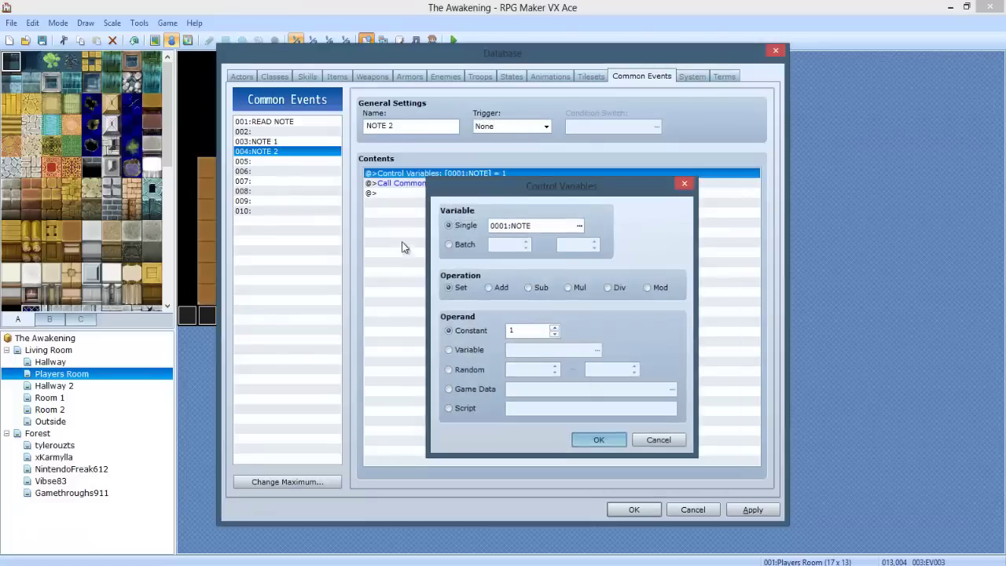
Change the Note 2 item's common event effect to NOTE 2, then apply the changes and close the database.
{"action": "left_click", "coordinate": [369, 77]}
{"action": "left_click", "coordinate": [333, 76]}
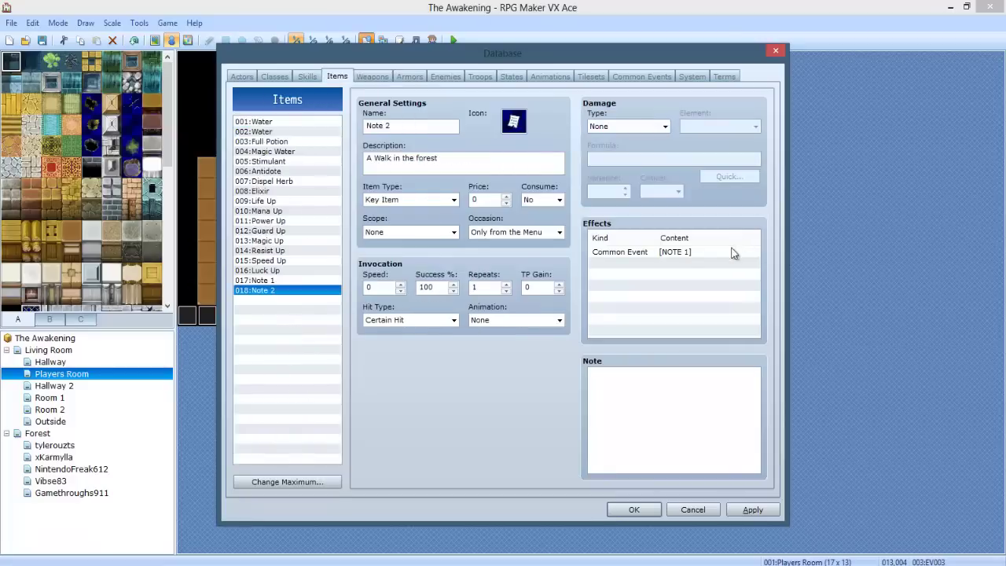
{"action": "left_click", "coordinate": [688, 254]}
{"action": "double_click", "coordinate": [680, 252]}
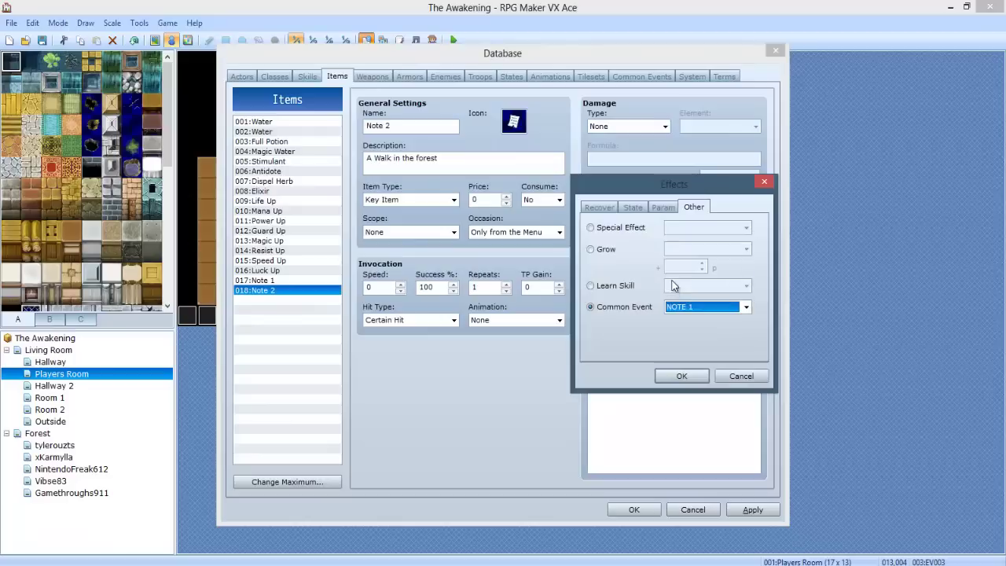
{"action": "left_click", "coordinate": [686, 306]}
{"action": "left_click", "coordinate": [679, 348]}
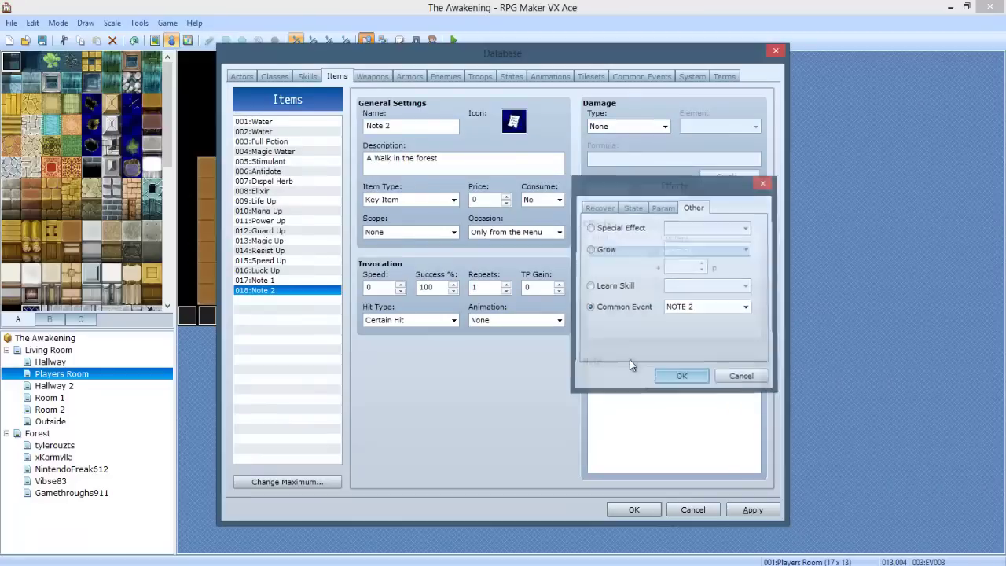
{"action": "left_click", "coordinate": [677, 376]}
{"action": "left_click", "coordinate": [752, 509]}
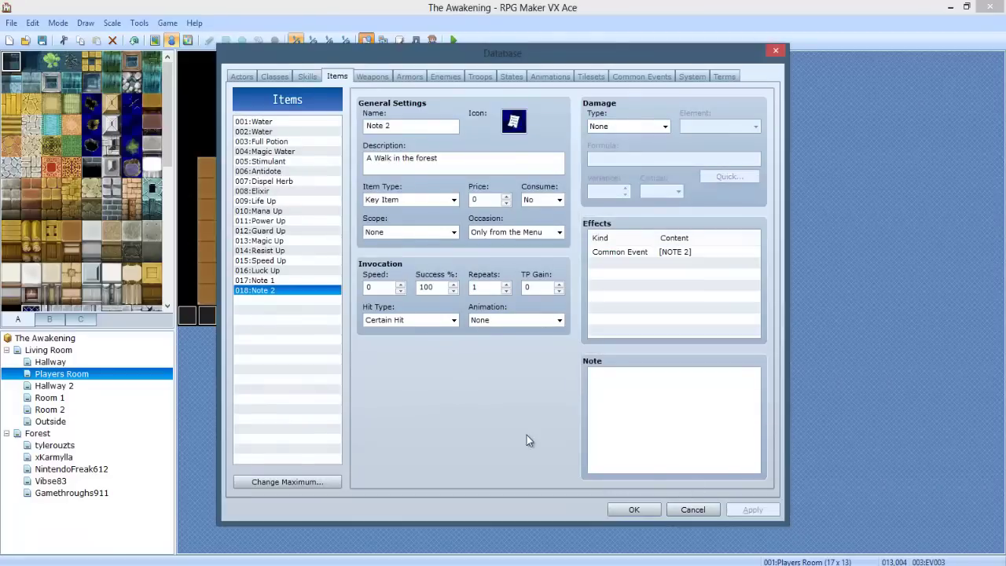
{"action": "left_click", "coordinate": [633, 509]}
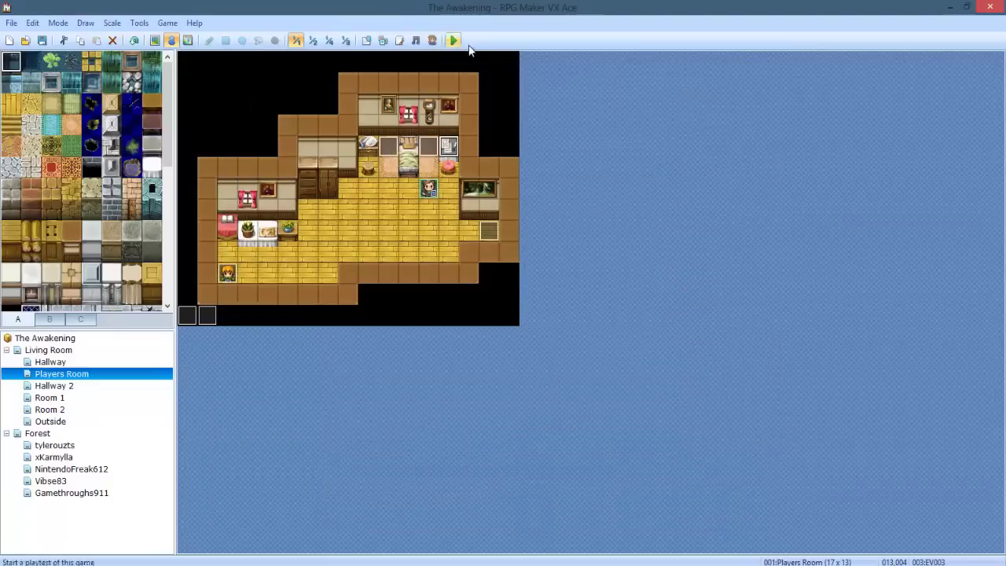
{"action": "left_click", "coordinate": [453, 40]}
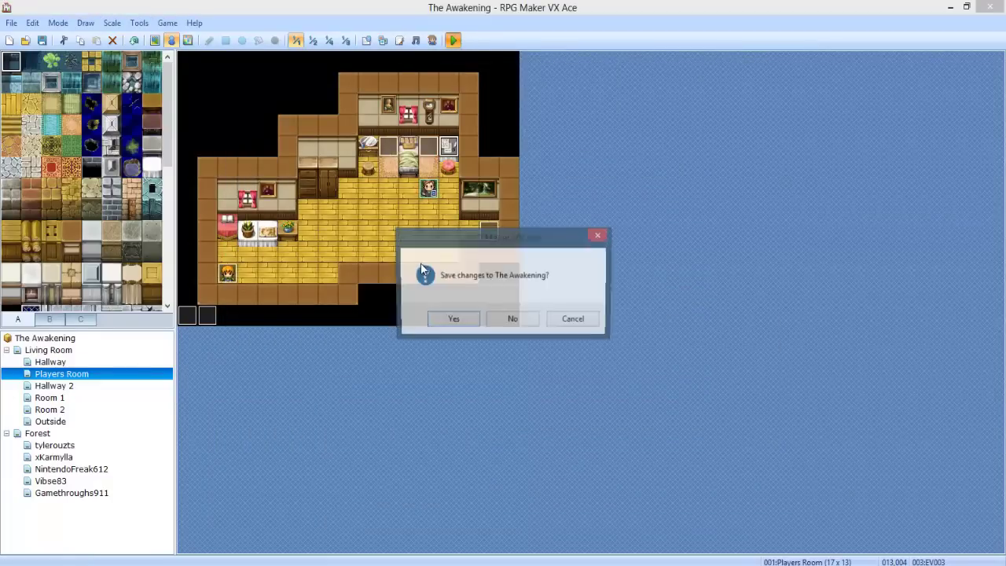
{"action": "left_click", "coordinate": [573, 326]}
Open the EV003 event and copy all commands from page 2 into the empty contents of page 4.
{"action": "double_click", "coordinate": [449, 150]}
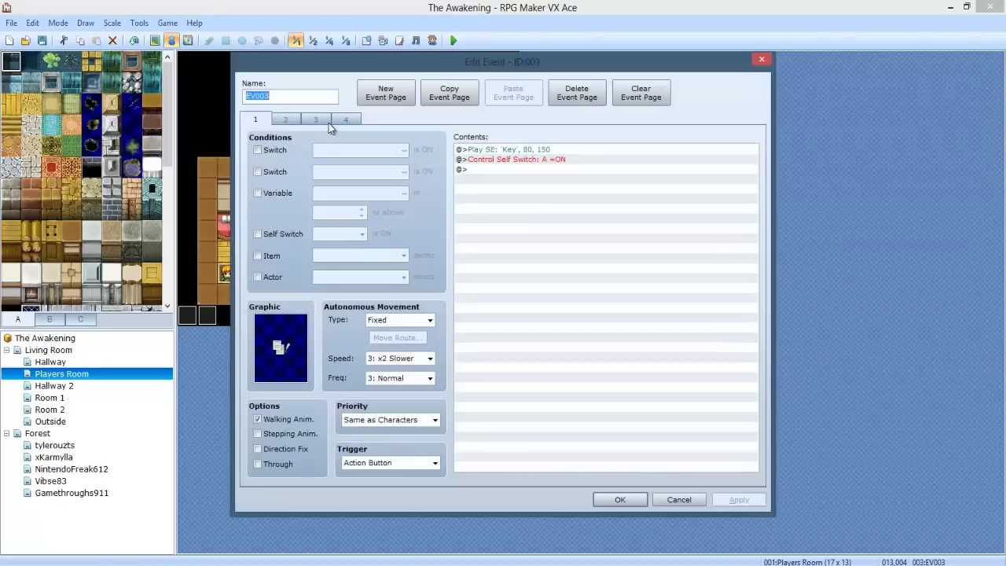
{"action": "left_click", "coordinate": [285, 120]}
{"action": "left_click", "coordinate": [532, 169]}
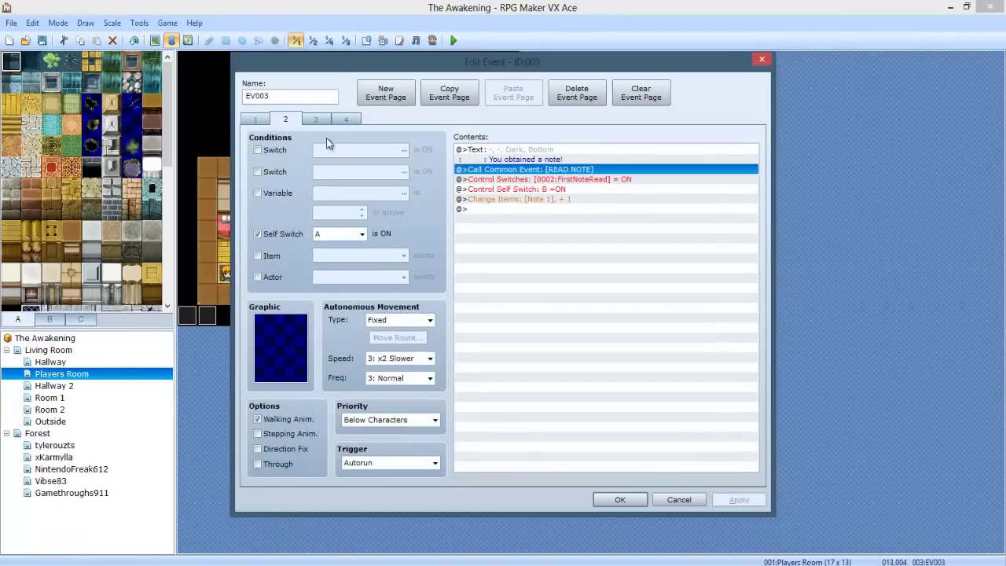
{"action": "left_click", "coordinate": [316, 118]}
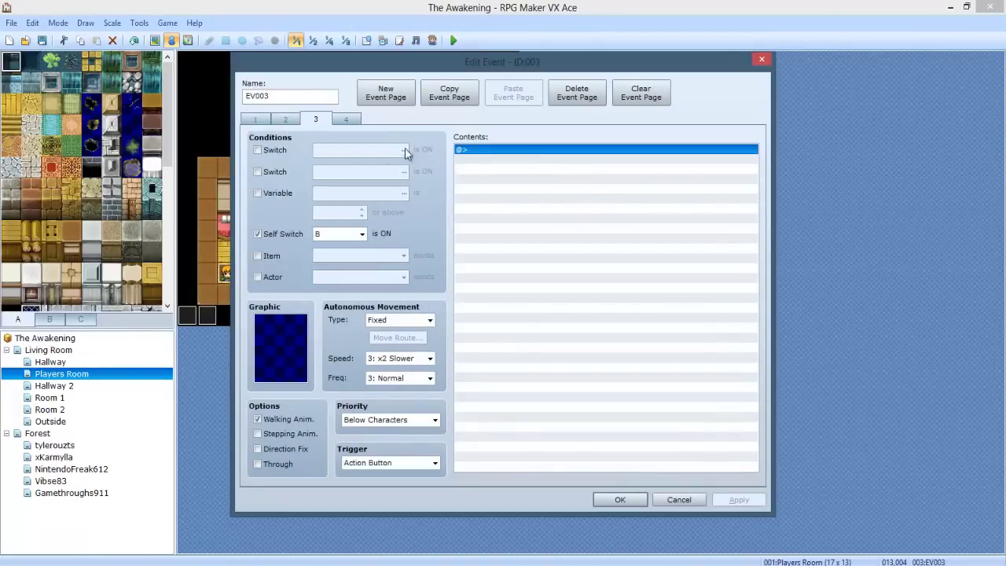
{"action": "left_click", "coordinate": [345, 120]}
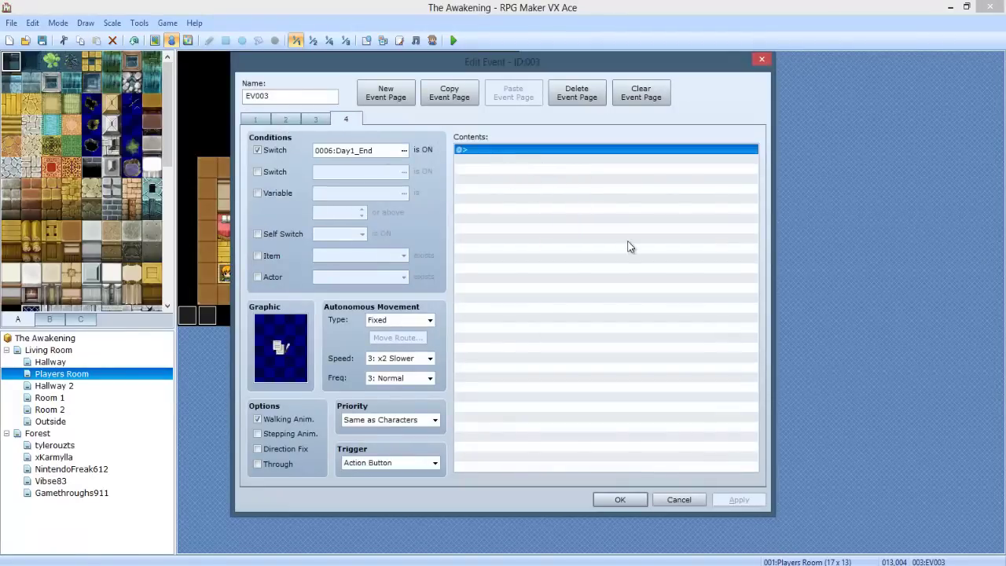
{"action": "left_click", "coordinate": [285, 119]}
{"action": "left_click", "coordinate": [548, 200], "text": "shift"}
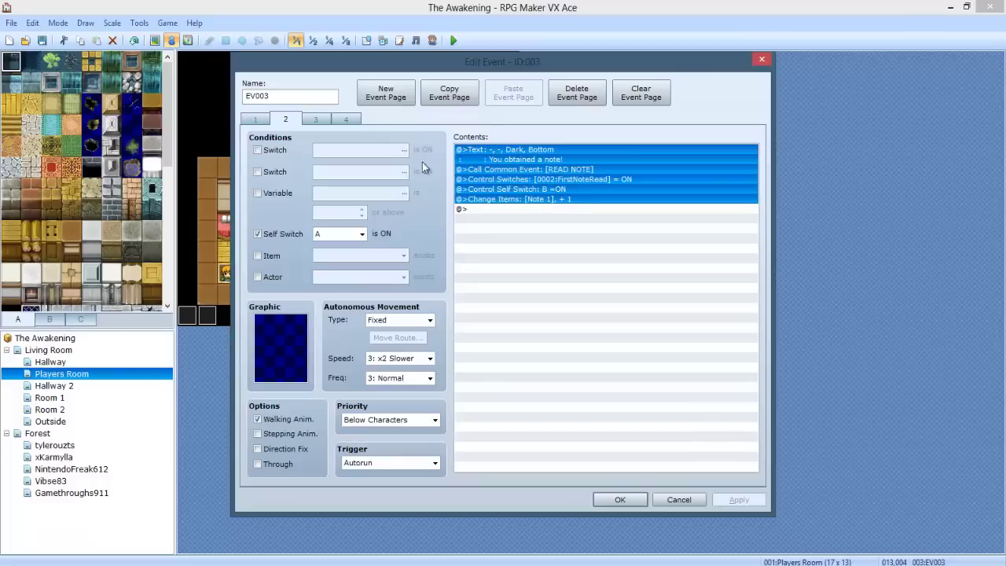
{"action": "left_click", "coordinate": [347, 119]}
{"action": "key", "text": "ctrl+v"}
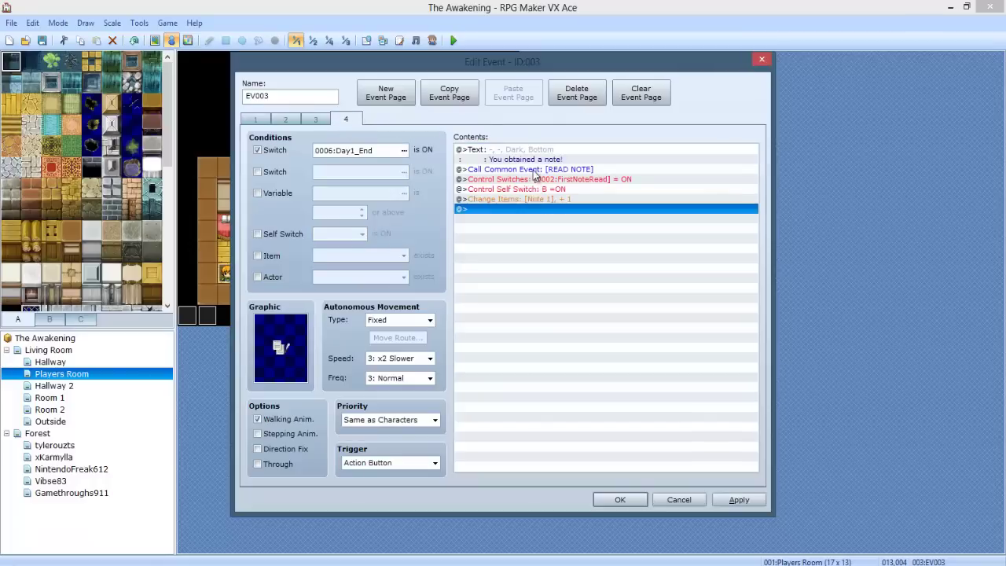
Change the Control Self Switch command on page 4 to turn self switch C on.
{"action": "double_click", "coordinate": [538, 189]}
{"action": "left_click", "coordinate": [573, 301]}
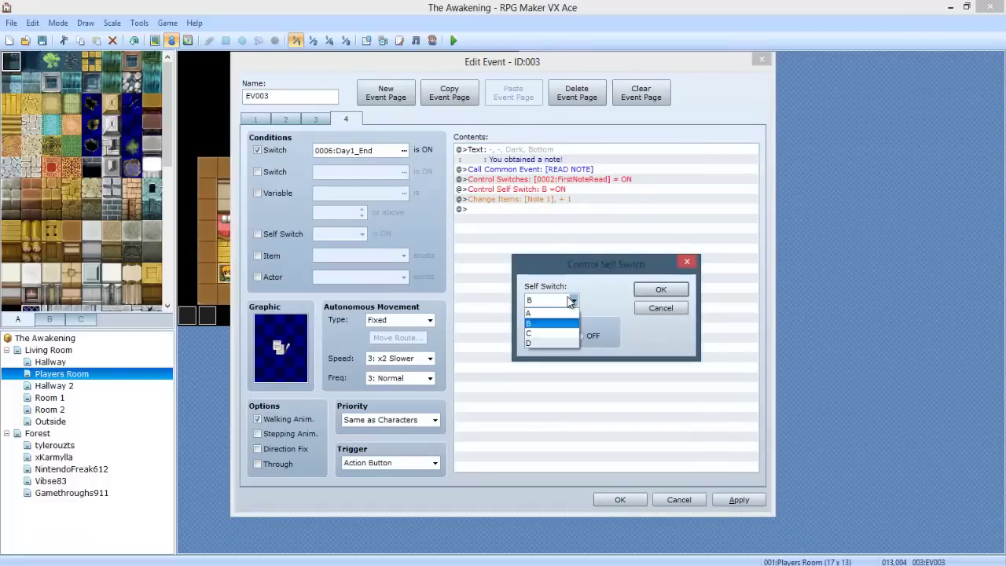
{"action": "left_click", "coordinate": [550, 323]}
{"action": "left_click", "coordinate": [660, 289]}
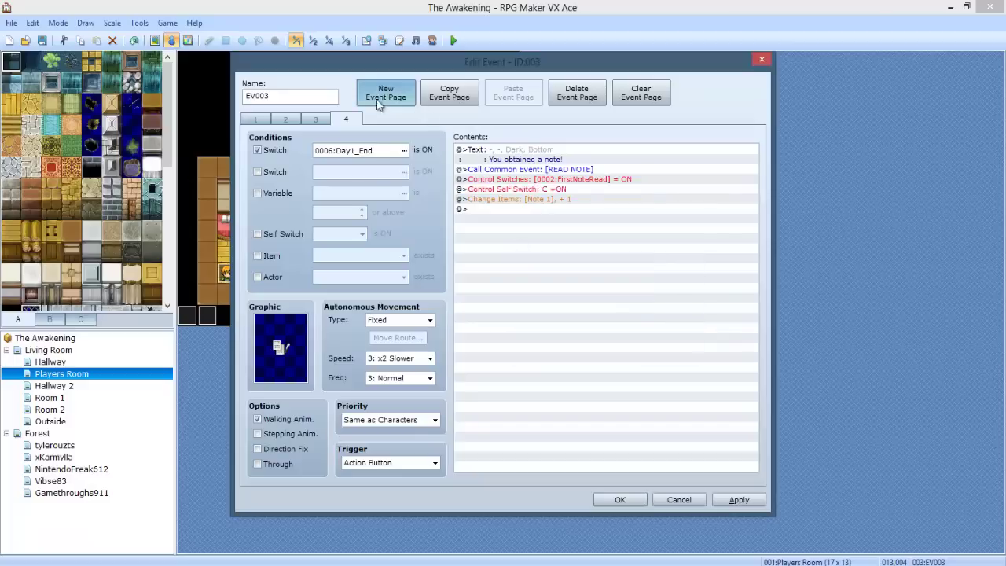
Add a fifth page to EV003 with self switch C being on as its condition.
{"action": "left_click", "coordinate": [385, 93]}
{"action": "left_click", "coordinate": [257, 234]}
{"action": "left_click", "coordinate": [361, 233]}
{"action": "left_click", "coordinate": [330, 264]}
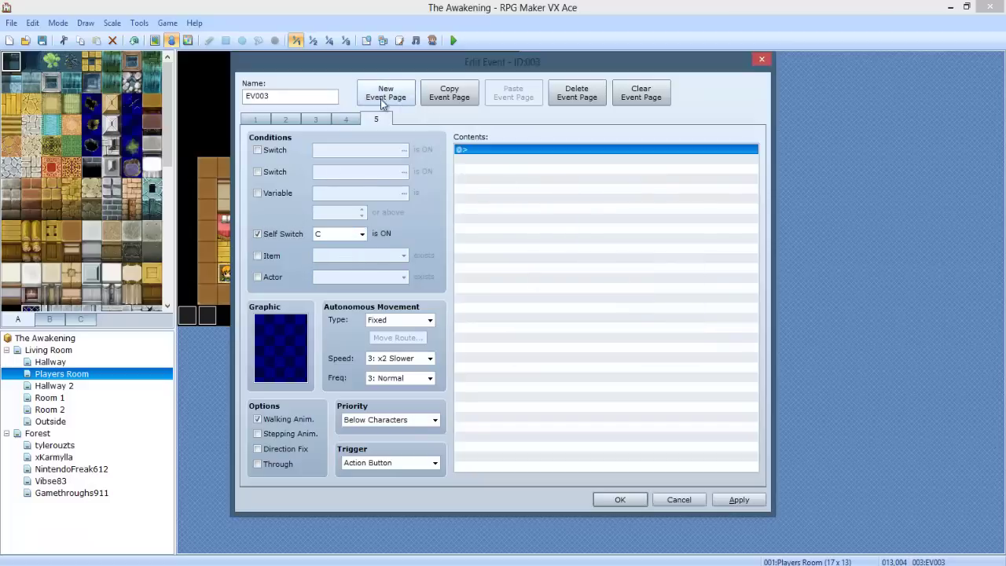
Change the Call Common Event command on page 4 of EV003 to call NOTE 2.
{"action": "left_click", "coordinate": [343, 119]}
{"action": "left_click_drag", "start_coordinate": [464, 62], "coordinate": [469, 201]}
{"action": "left_click", "coordinate": [469, 149]}
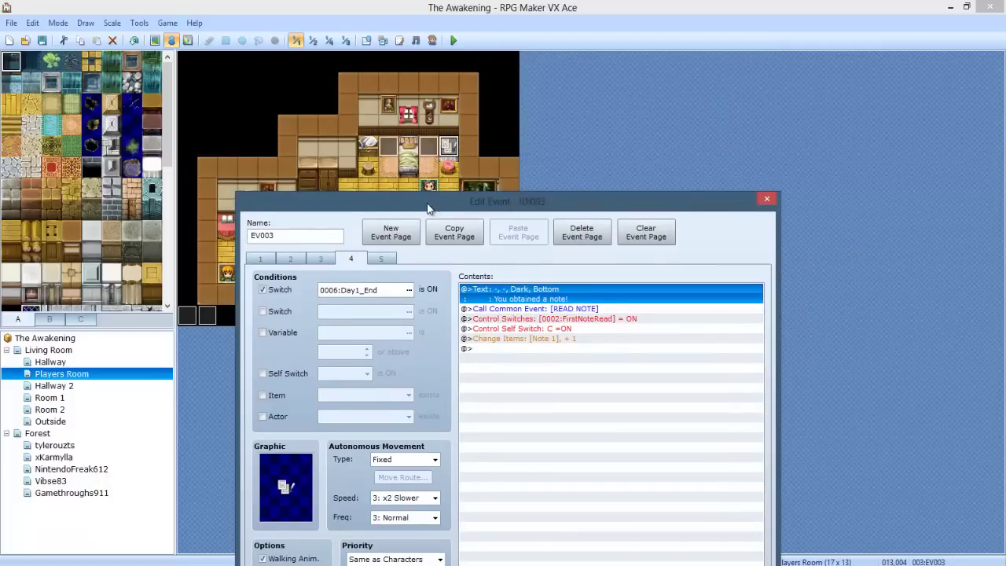
{"action": "left_click_drag", "start_coordinate": [431, 206], "coordinate": [362, 63]}
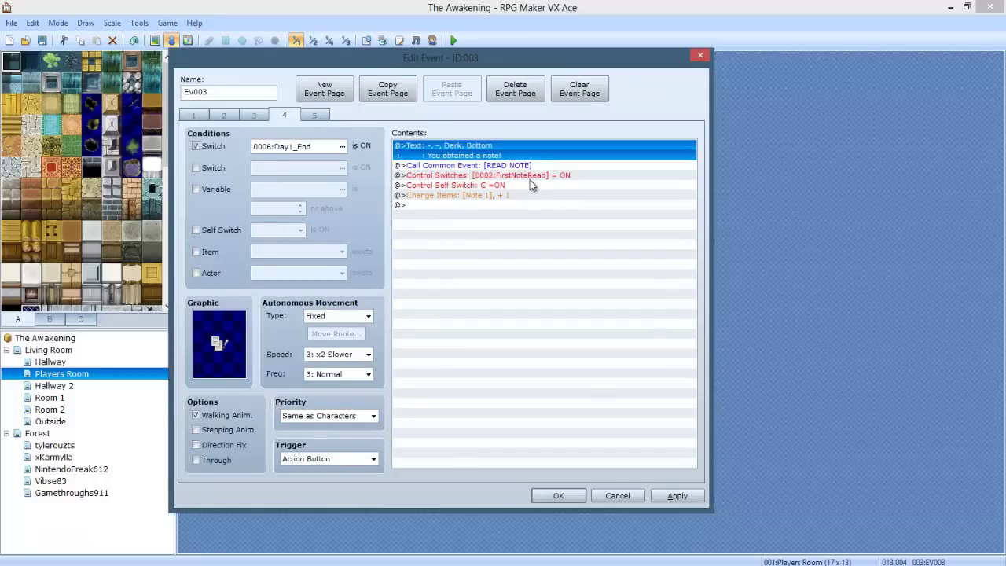
{"action": "left_click", "coordinate": [498, 172]}
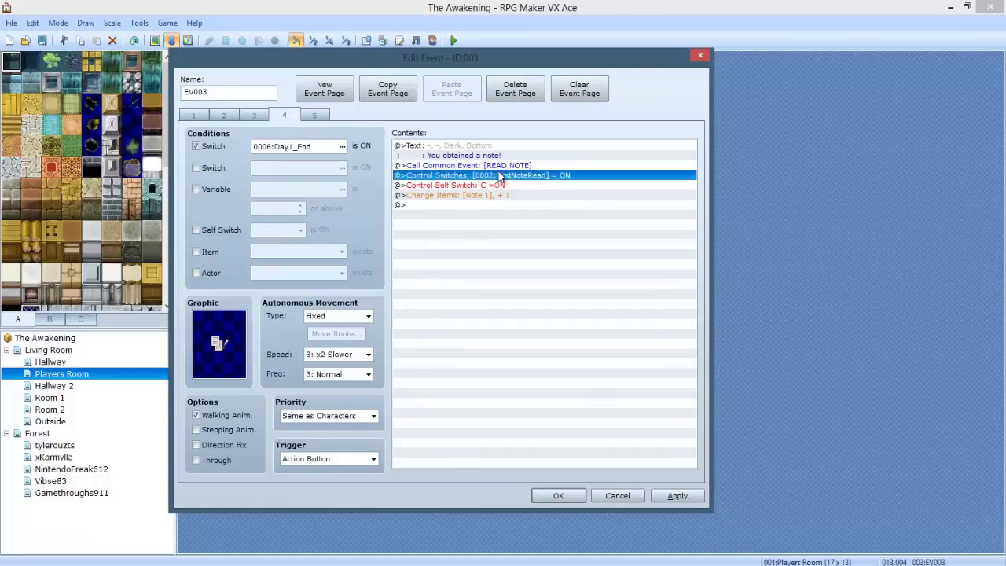
{"action": "double_click", "coordinate": [495, 167]}
{"action": "left_click", "coordinate": [553, 312]}
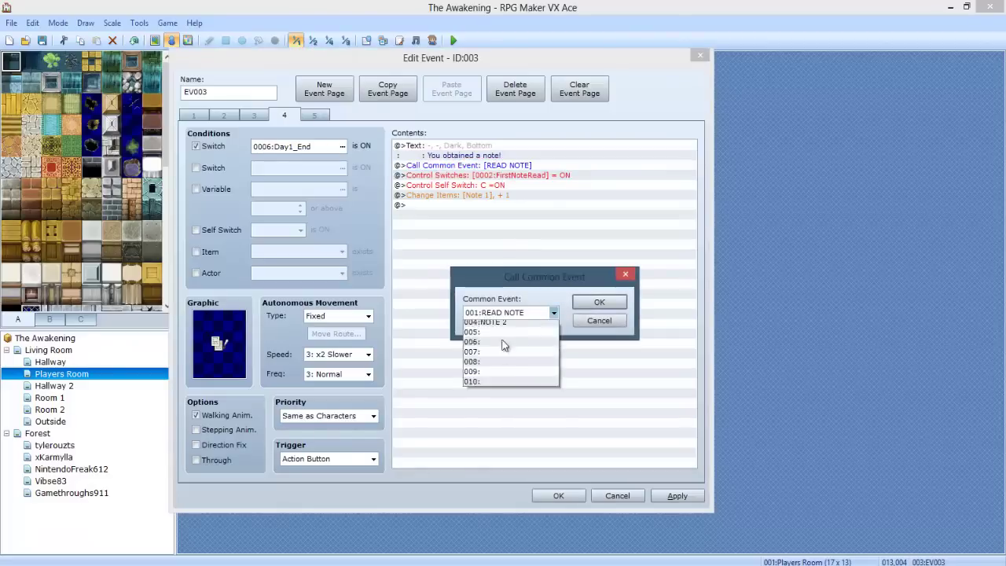
{"action": "left_click", "coordinate": [485, 355]}
{"action": "left_click", "coordinate": [599, 301]}
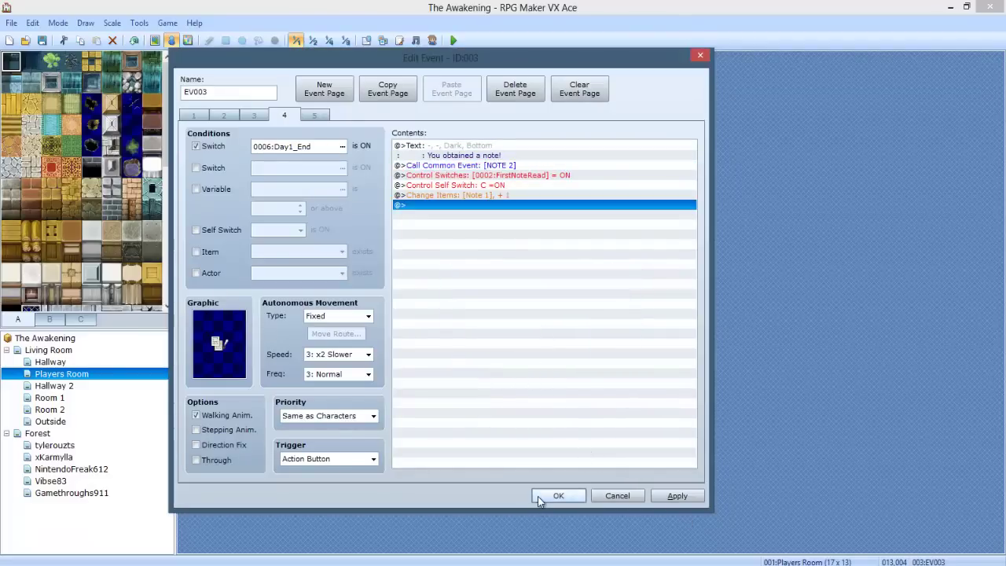
Delete the Control Switches command for FirstNoteRead from page 4.
{"action": "left_click", "coordinate": [513, 177]}
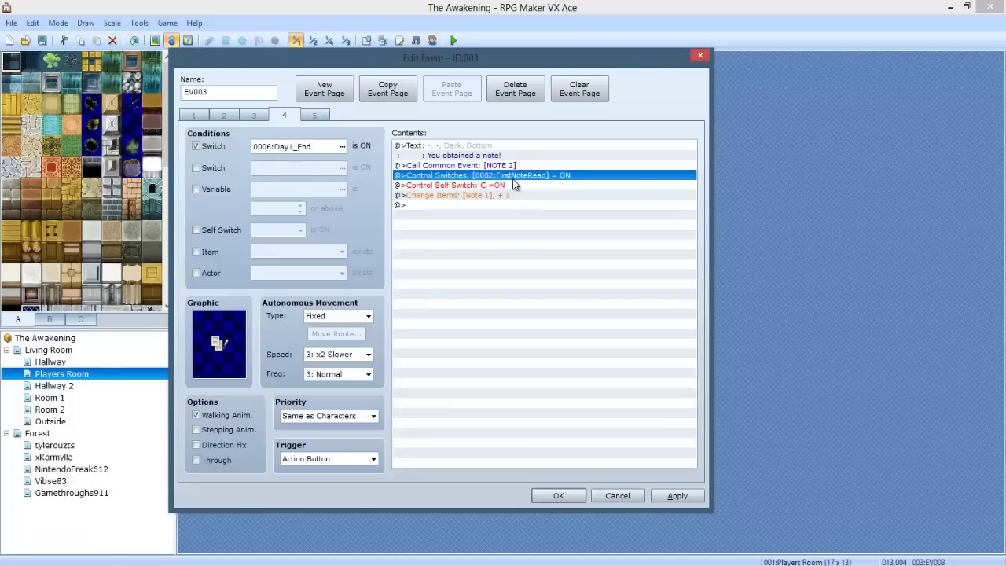
{"action": "key", "text": "Delete"}
{"action": "left_click", "coordinate": [485, 209]}
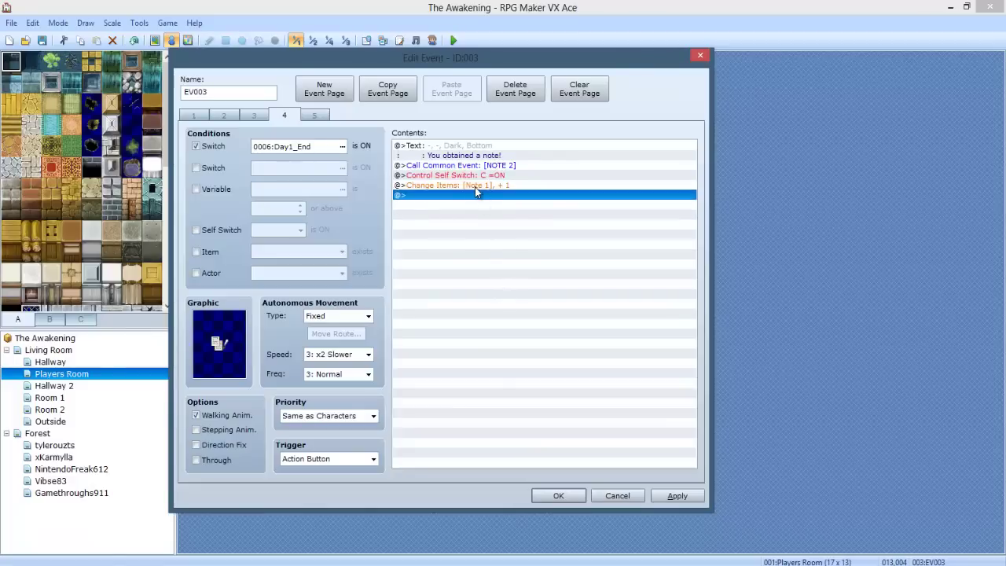
Change the Change Items command on page 4 of EV003 to give Note 2 and save the event.
{"action": "double_click", "coordinate": [475, 186]}
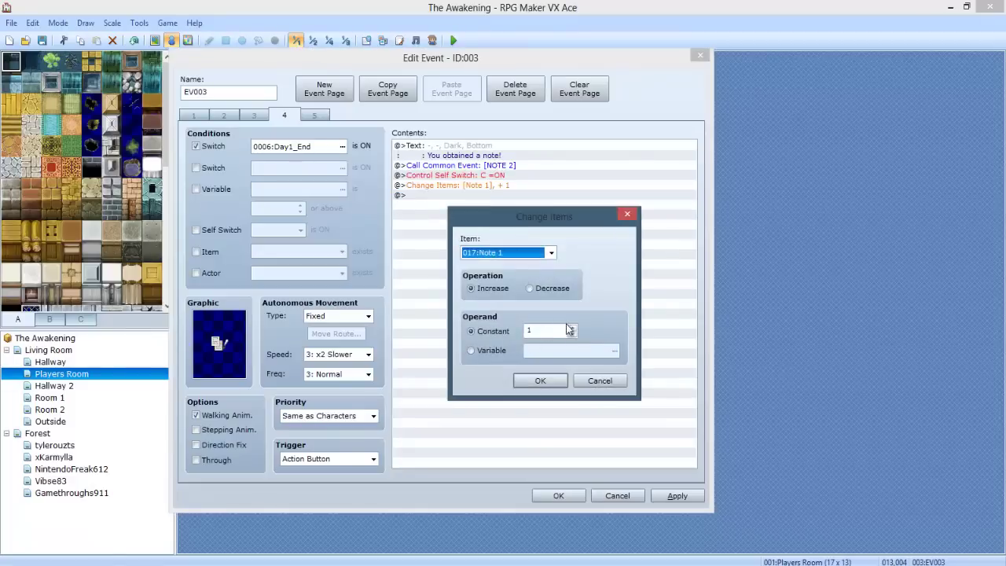
{"action": "left_click", "coordinate": [528, 253]}
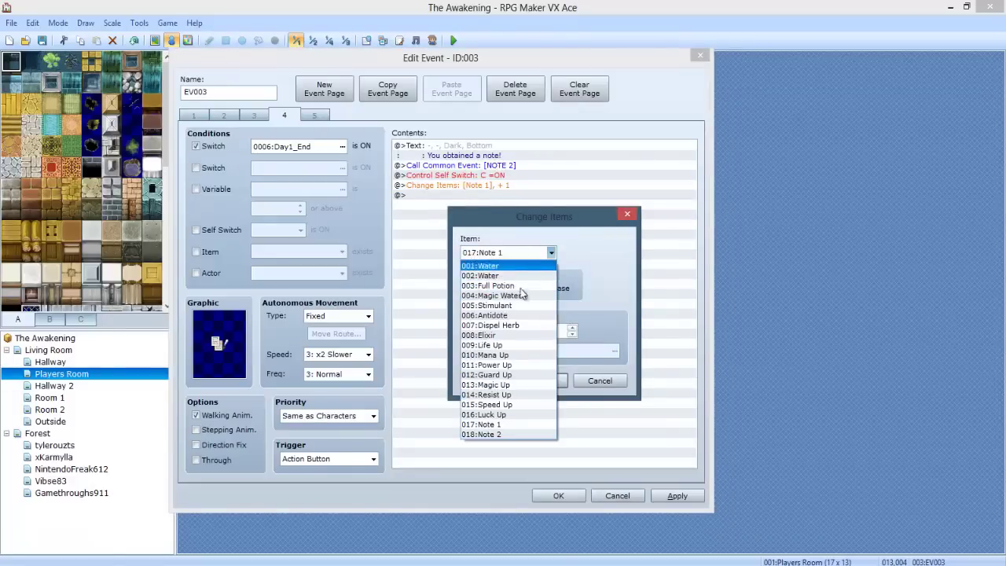
{"action": "left_click", "coordinate": [501, 434]}
{"action": "left_click", "coordinate": [542, 380]}
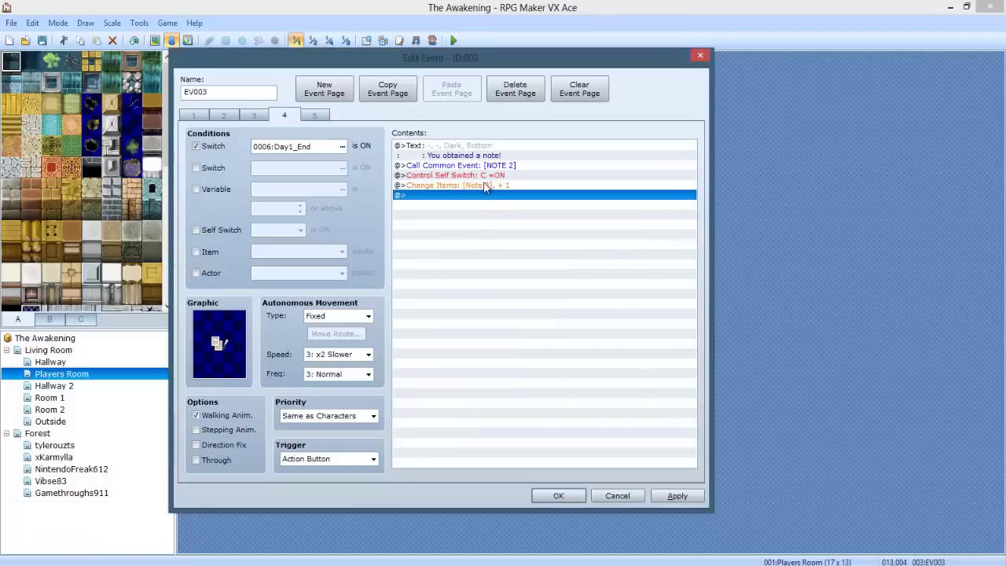
{"action": "left_click", "coordinate": [556, 495]}
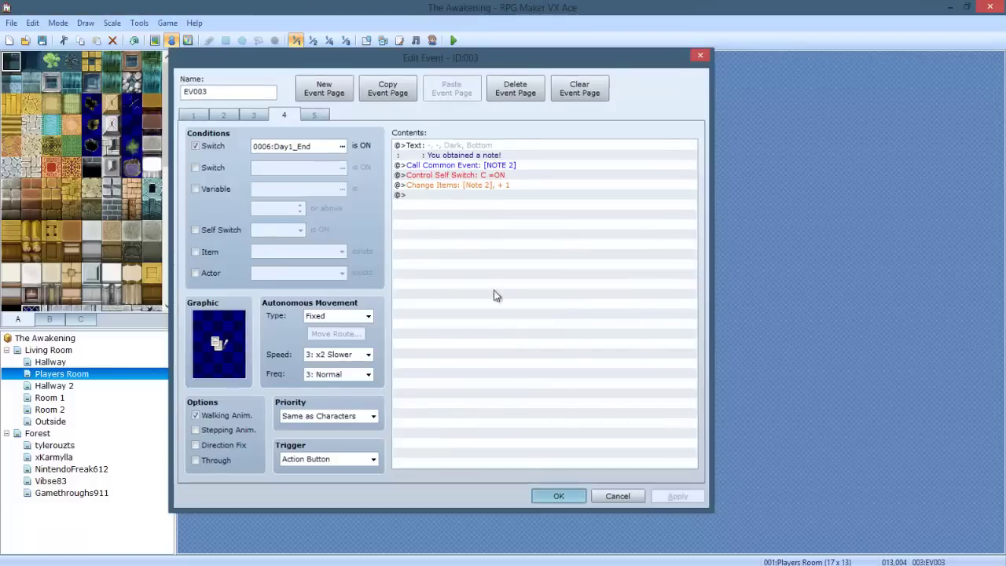
{"action": "left_click", "coordinate": [452, 40]}
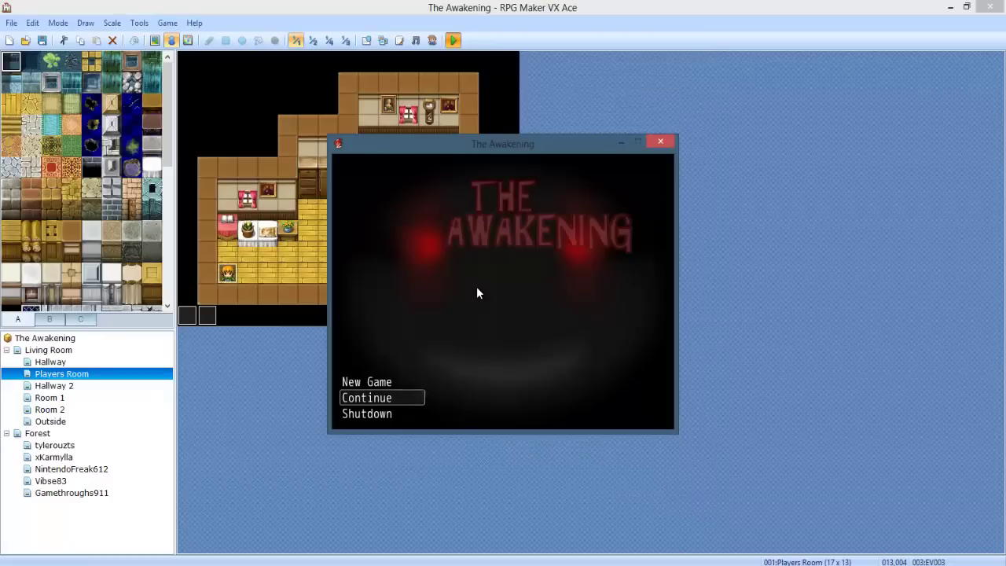
{"action": "key", "text": "Up"}
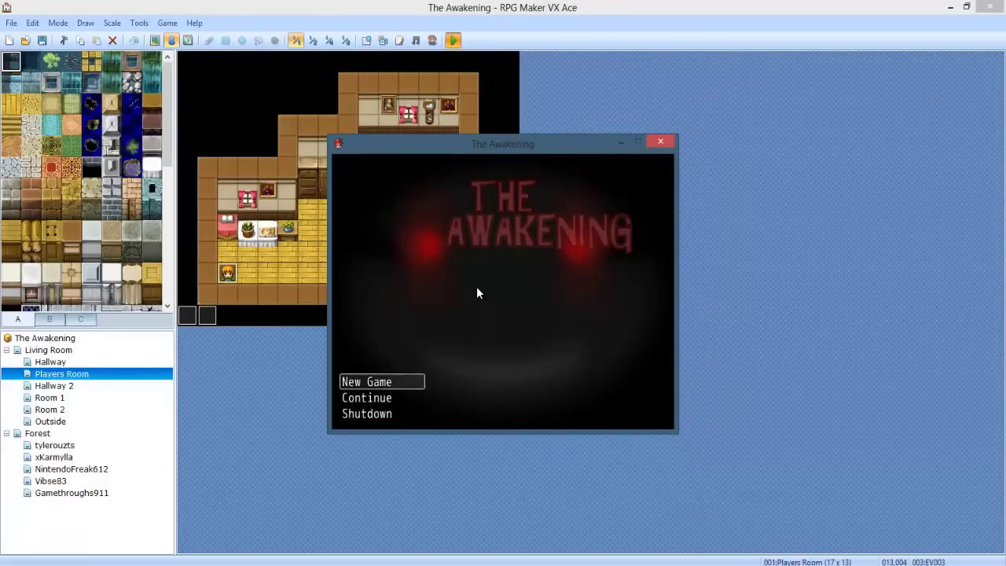
{"action": "key", "text": "Return"}
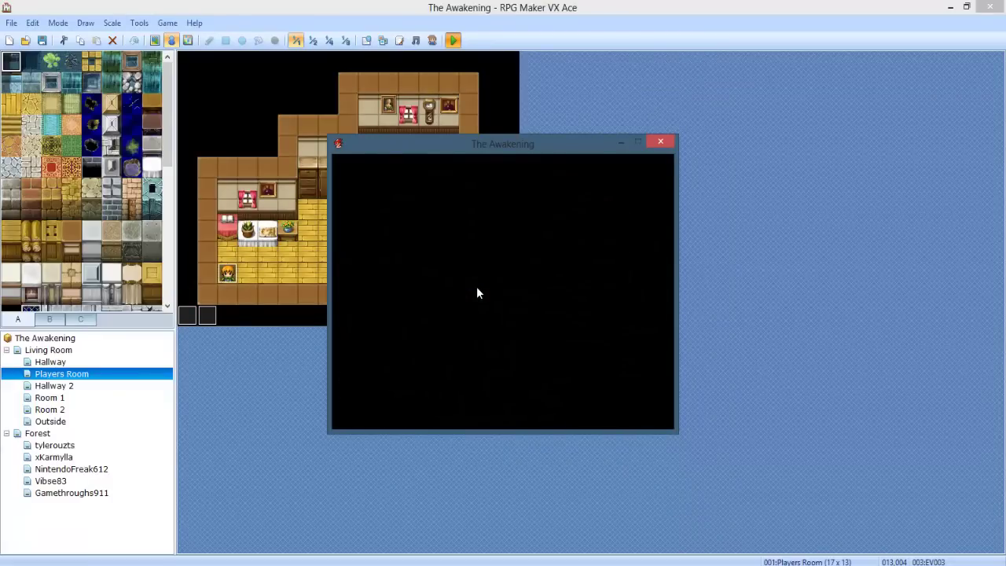
{"action": "left_click", "coordinate": [660, 142]}
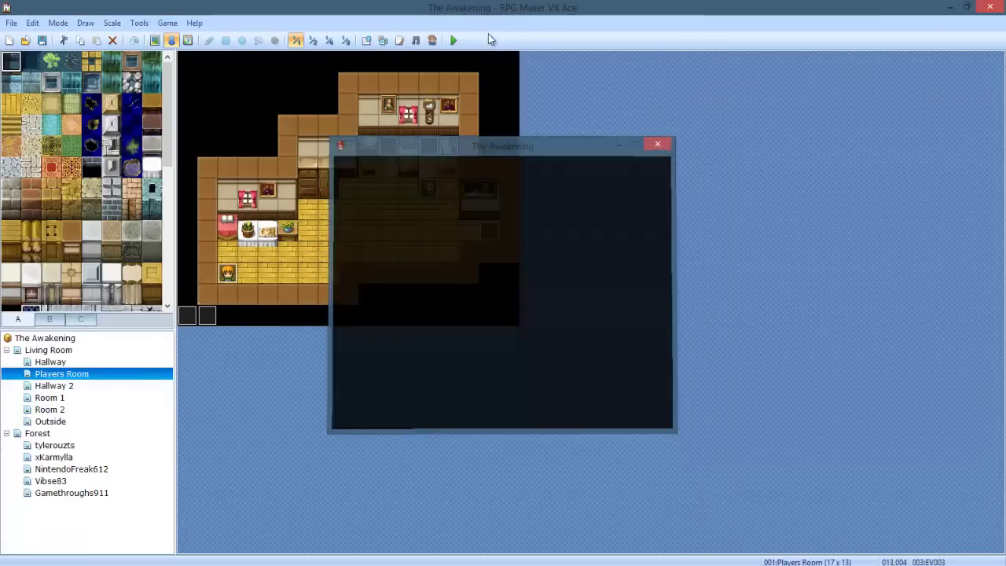
Playtest the game from the saved file and walk down the forest path to the bridge area.
{"action": "left_click", "coordinate": [453, 40]}
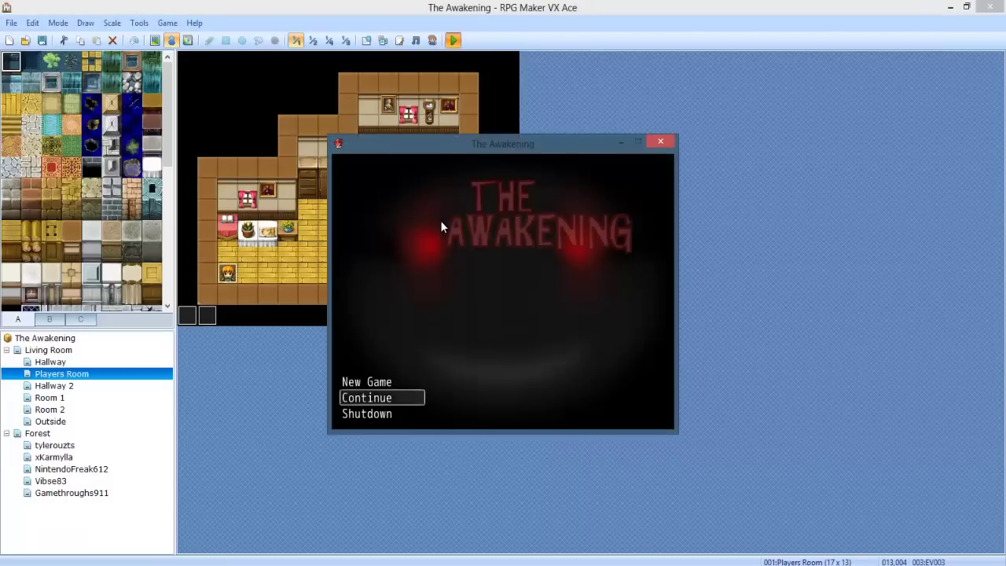
{"action": "key", "text": "Return"}
{"action": "key", "text": "Return"}
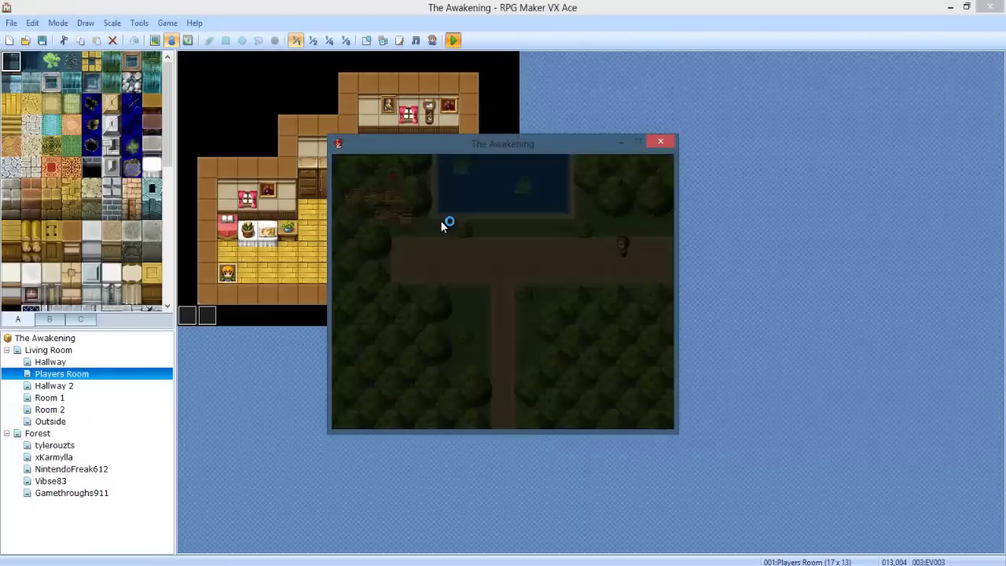
{"action": "key", "text": "Left"}
{"action": "key", "text": "Down"}
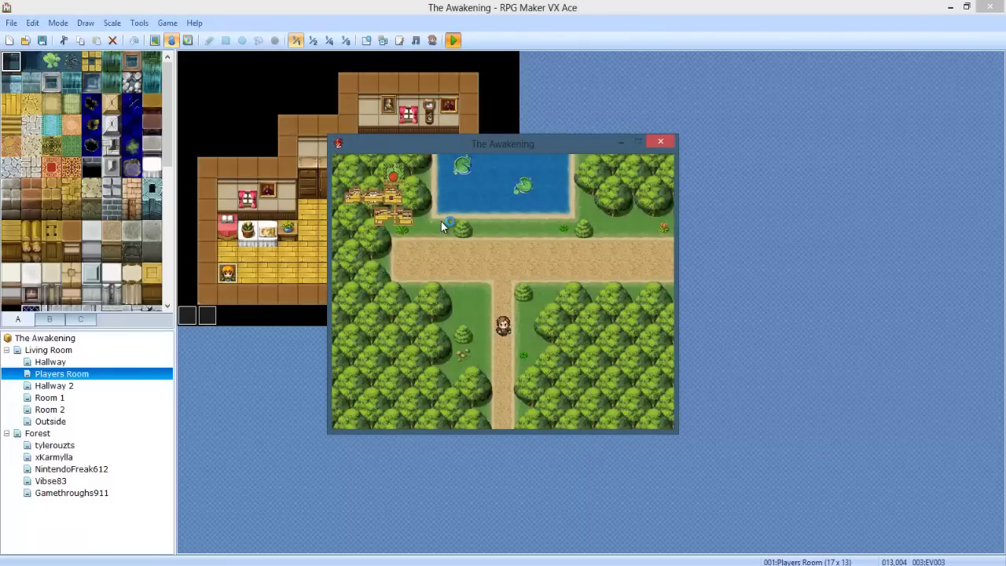
{"action": "key", "text": "Down"}
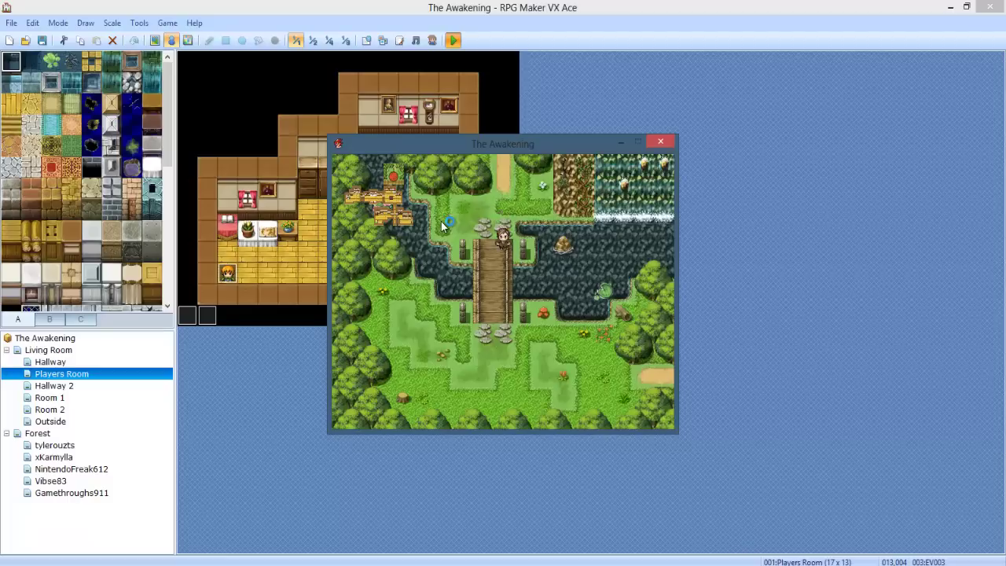
Walk the character over the bridge and through the eastern path into the next forest clearing.
{"action": "key", "text": "Left"}
{"action": "key", "text": "Down"}
{"action": "key", "text": "Right"}
{"action": "key", "text": "Down"}
{"action": "key", "text": "Right"}
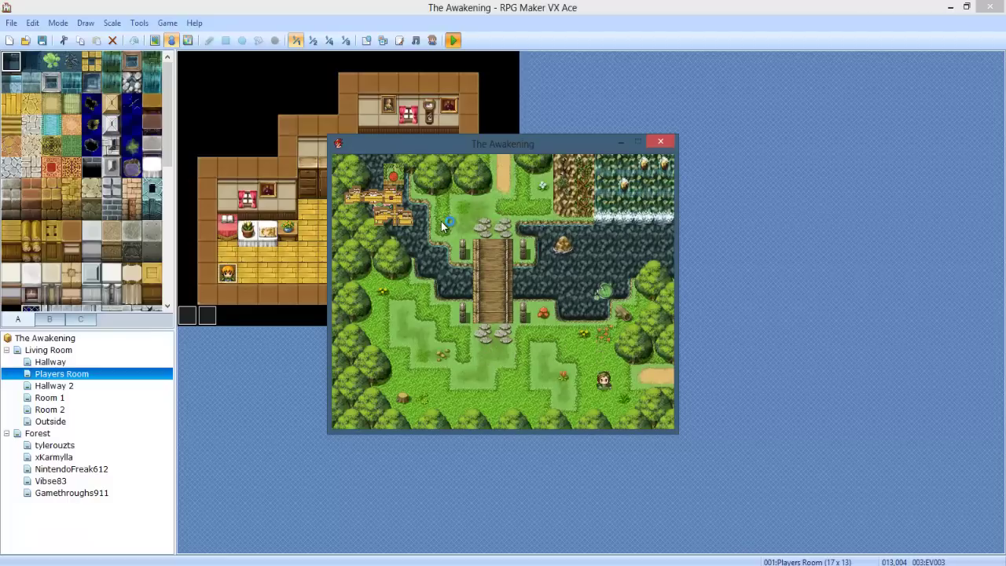
{"action": "key", "text": "Down"}
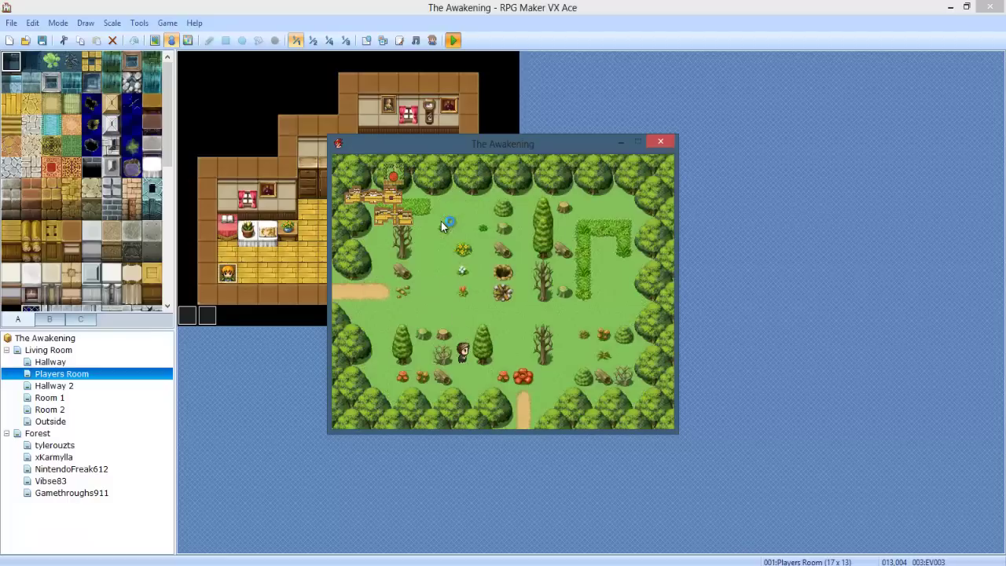
Walk the character through the forest clearing and out along its southern path.
{"action": "key", "text": "Up"}
{"action": "key", "text": "Right"}
{"action": "key", "text": "Down"}
{"action": "key", "text": "Right"}
{"action": "key", "text": "Down"}
{"action": "key", "text": "Right"}
{"action": "key", "text": "Up"}
{"action": "key", "text": "Up"}
{"action": "key", "text": "Right"}
{"action": "key", "text": "Down"}
{"action": "key", "text": "Down"}
{"action": "key", "text": "Down"}
{"action": "key", "text": "Down"}
{"action": "key", "text": "Left"}
{"action": "key", "text": "Down"}
{"action": "key", "text": "Down"}
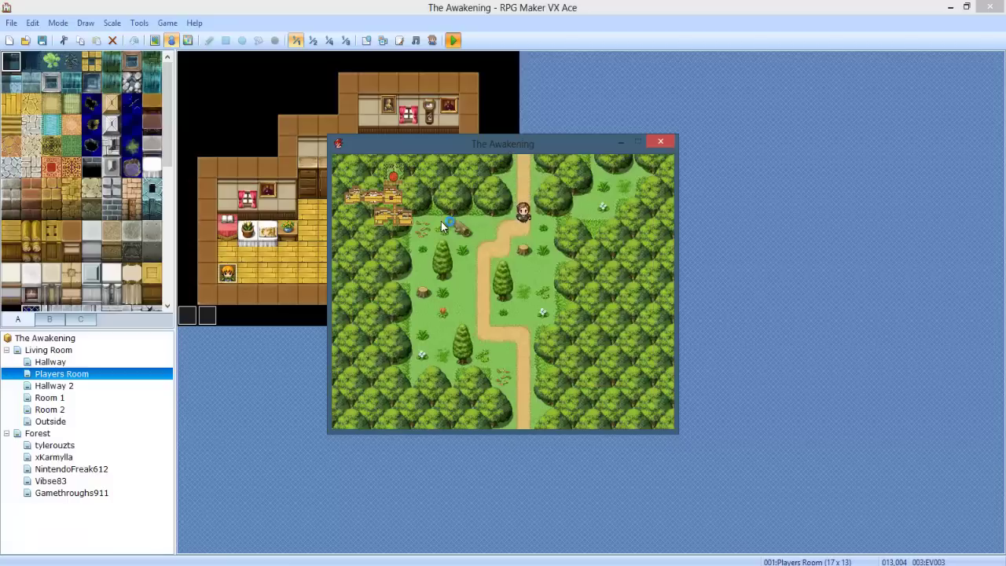
Follow the winding forest path south to the rear entrance of the house.
{"action": "key", "text": "Left"}
{"action": "key", "text": "Down"}
{"action": "key", "text": "Down"}
{"action": "key", "text": "Down"}
{"action": "key", "text": "Left"}
{"action": "key", "text": "Left"}
{"action": "key", "text": "Down"}
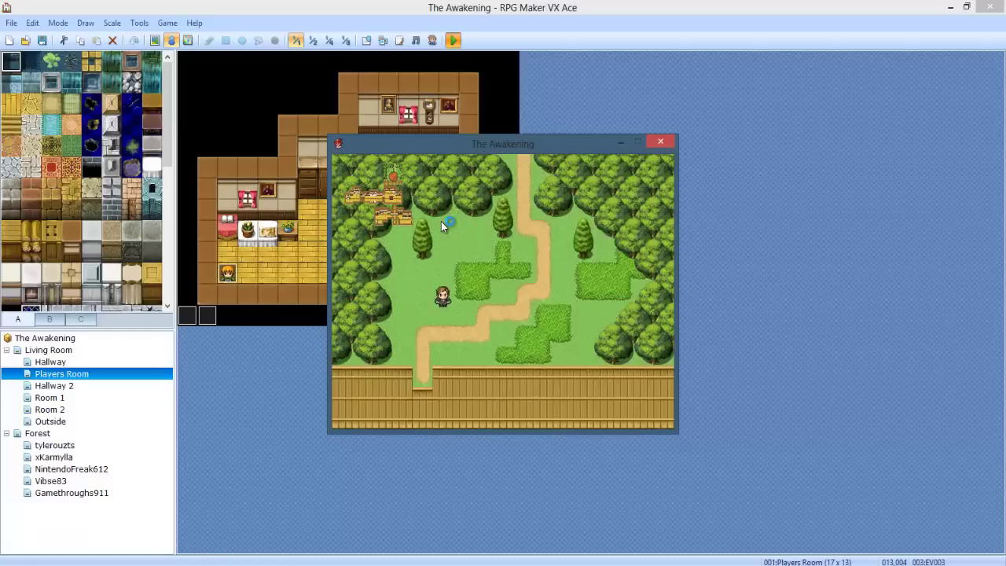
{"action": "key", "text": "Left"}
{"action": "key", "text": "Down"}
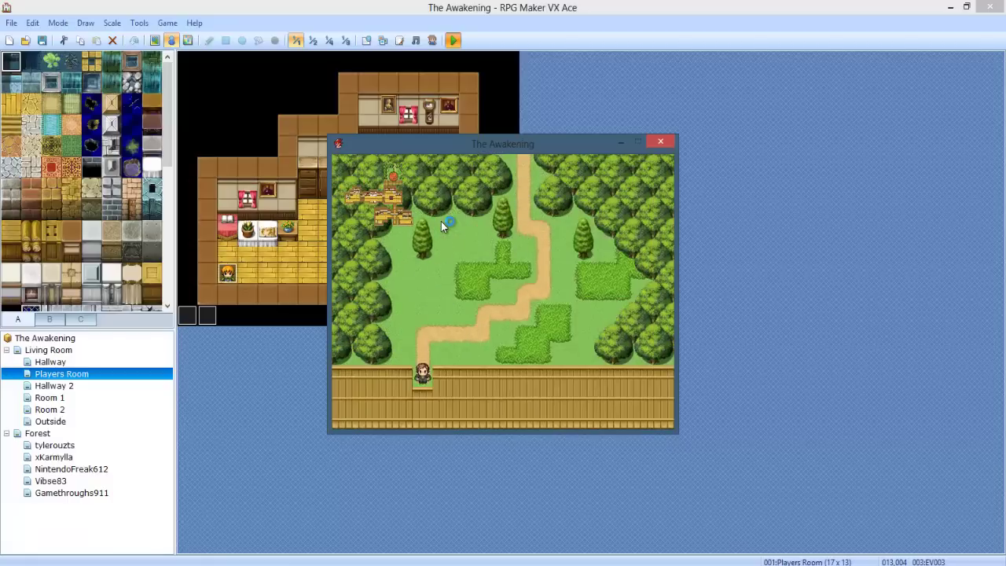
Test the house entrance in both directions and walk west through the living room into the hallway.
{"action": "key", "text": "Down"}
{"action": "key", "text": "Up"}
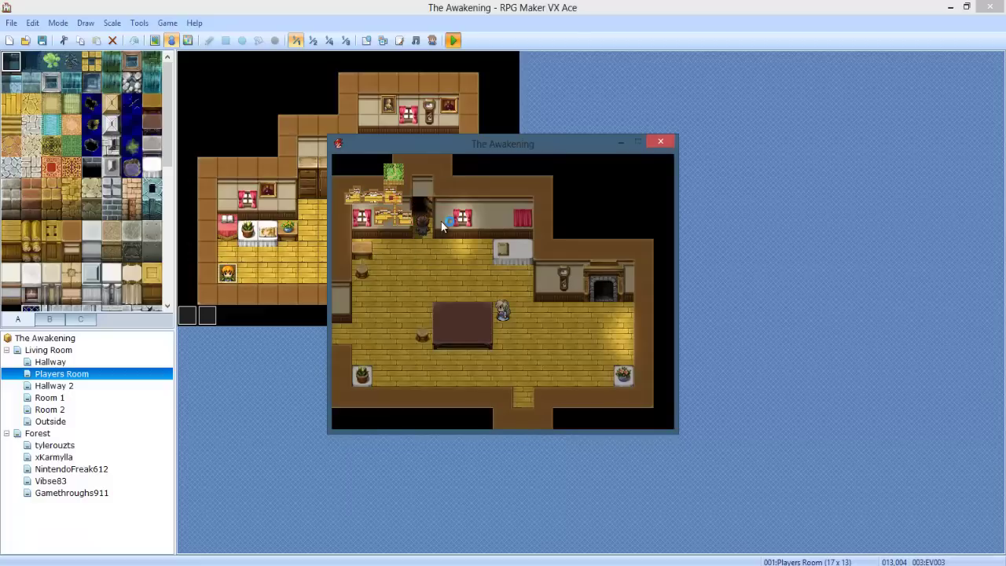
{"action": "key", "text": "Down"}
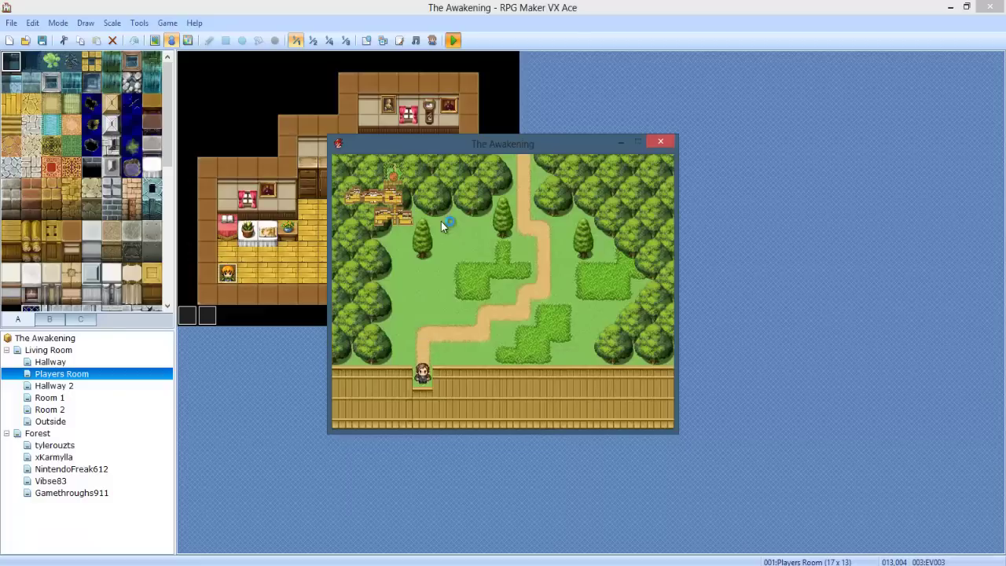
{"action": "key", "text": "Up"}
{"action": "key", "text": "Down"}
{"action": "key", "text": "Down"}
{"action": "key", "text": "Left"}
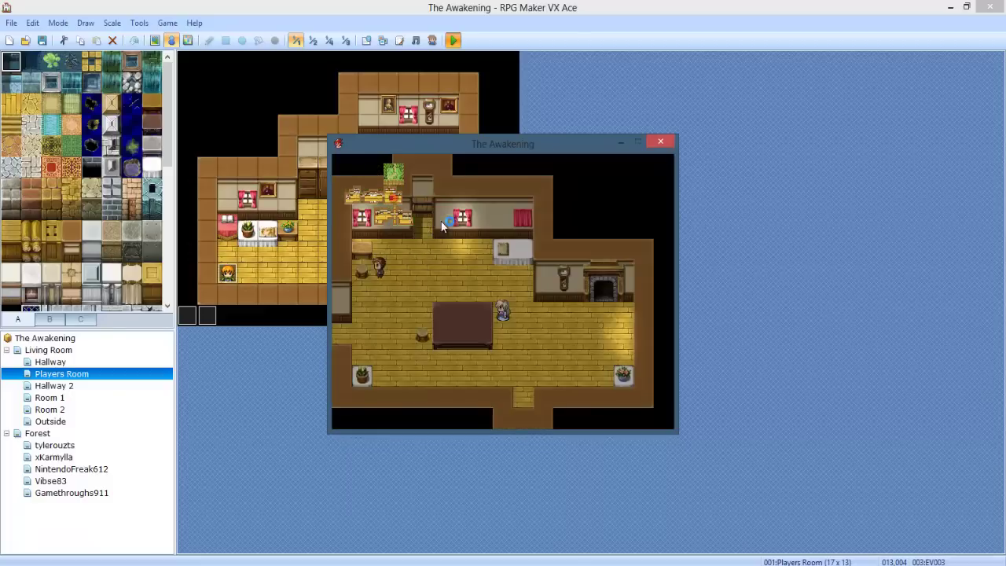
{"action": "key", "text": "Down"}
{"action": "key", "text": "Left"}
{"action": "key", "text": "Left"}
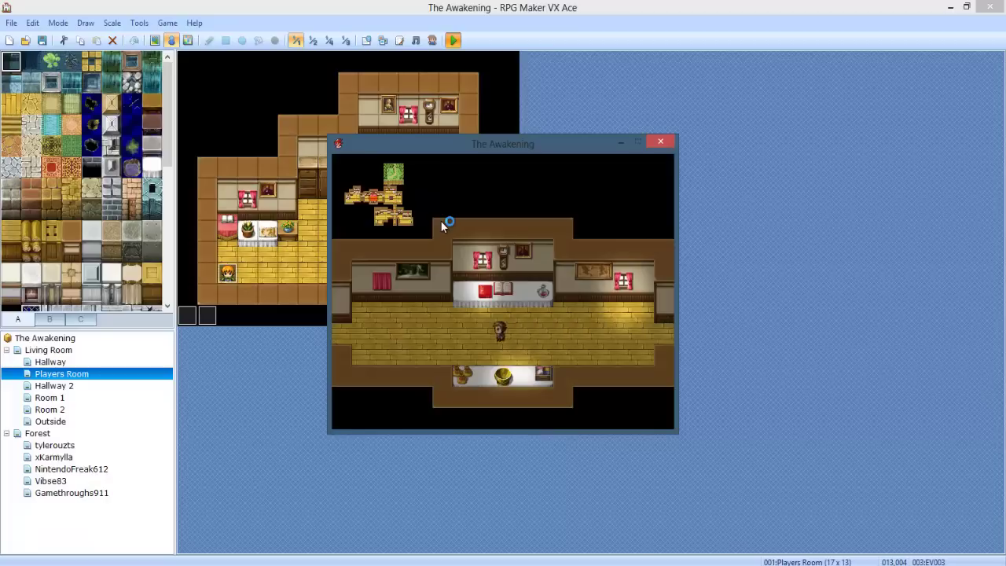
Pick up the second note beside the bed in the player's room and close it after reading.
{"action": "key", "text": "Up"}
{"action": "key", "text": "Right"}
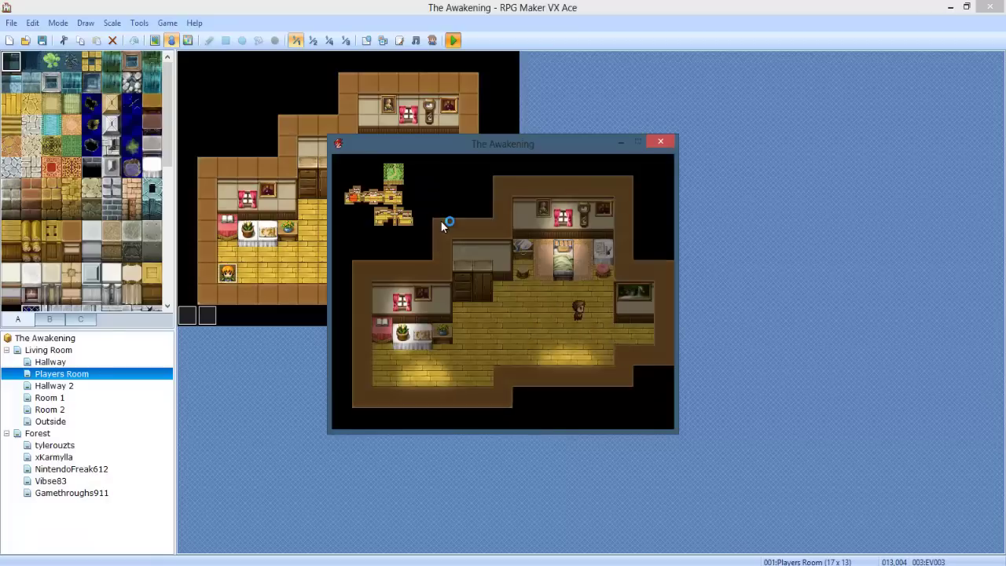
{"action": "key", "text": "Up"}
{"action": "key", "text": "Return"}
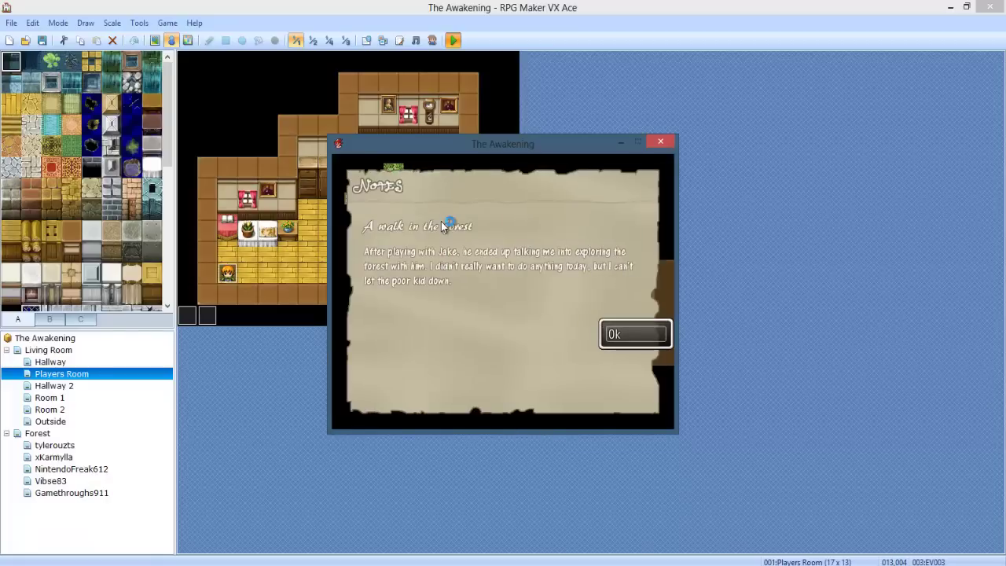
{"action": "key", "text": "Return"}
Read the first note, "Plans for tomorrow", from the key items in the game's inventory.
{"action": "key", "text": "Escape"}
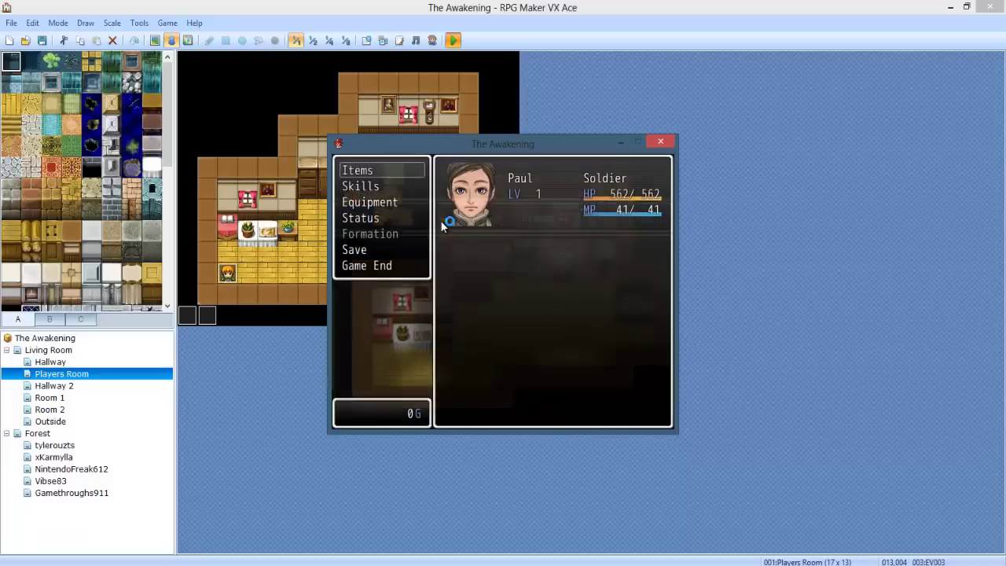
{"action": "key", "text": "Return"}
{"action": "key", "text": "Left"}
{"action": "key", "text": "Return"}
{"action": "key", "text": "Return"}
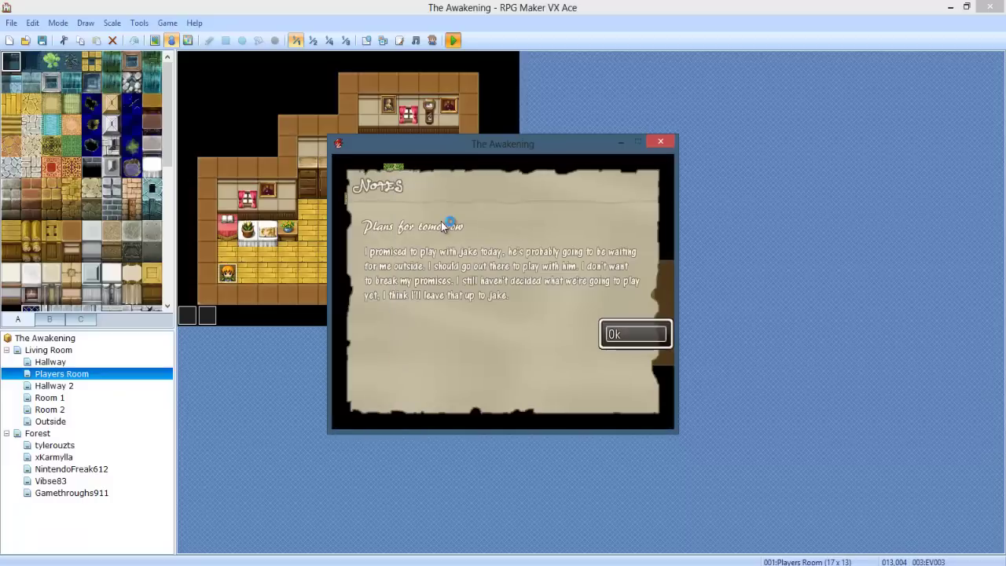
{"action": "key", "text": "Return"}
Read the second note, "A walk in the forest", from the key items in the game's inventory.
{"action": "key", "text": "Escape"}
{"action": "key", "text": "Return"}
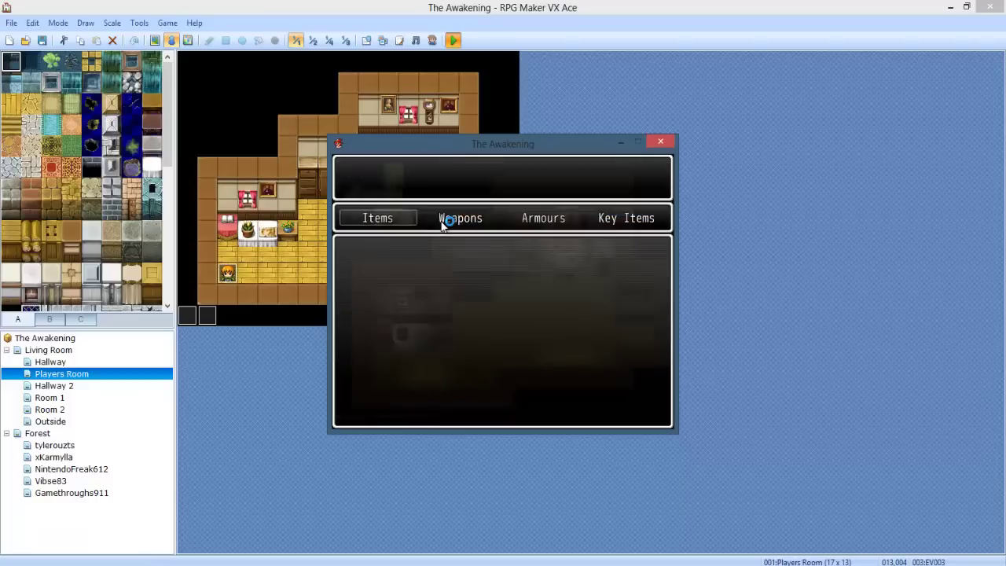
{"action": "key", "text": "Left"}
{"action": "key", "text": "Return"}
{"action": "key", "text": "Right"}
{"action": "key", "text": "Return"}
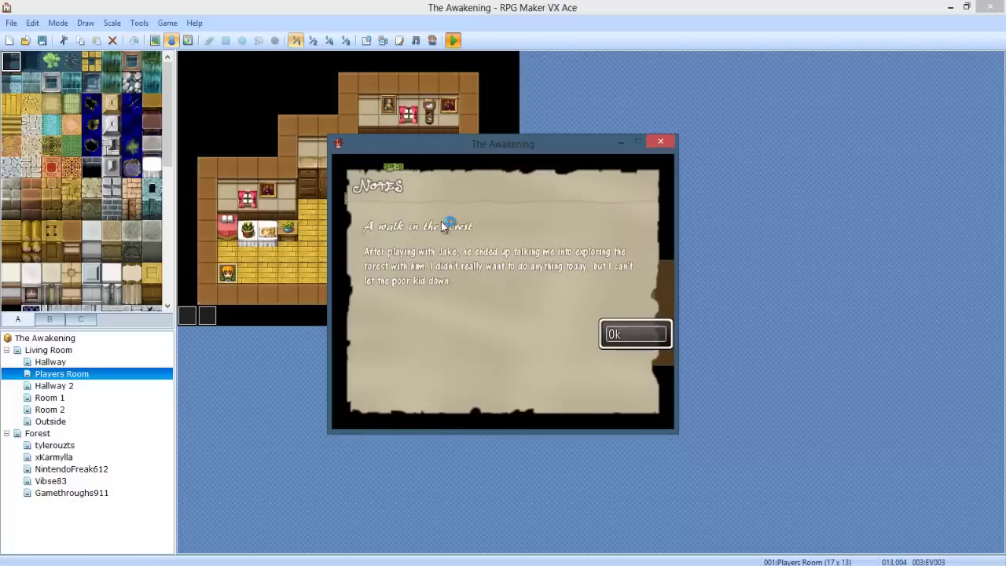
{"action": "key", "text": "Return"}
Walk the character from the player's room into the hallway and end the playtest.
{"action": "key", "text": "Down"}
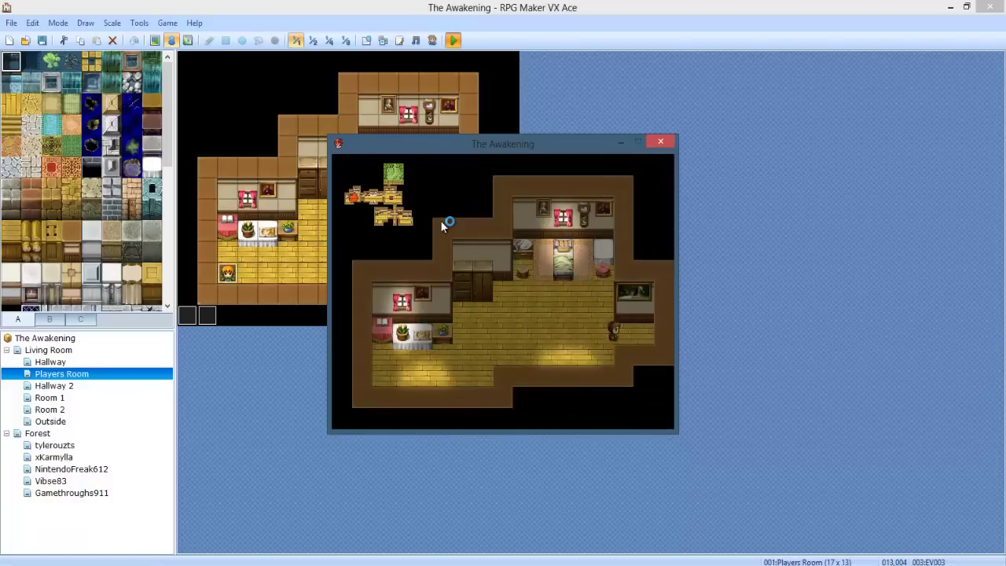
{"action": "key", "text": "Right"}
{"action": "left_click", "coordinate": [659, 140]}
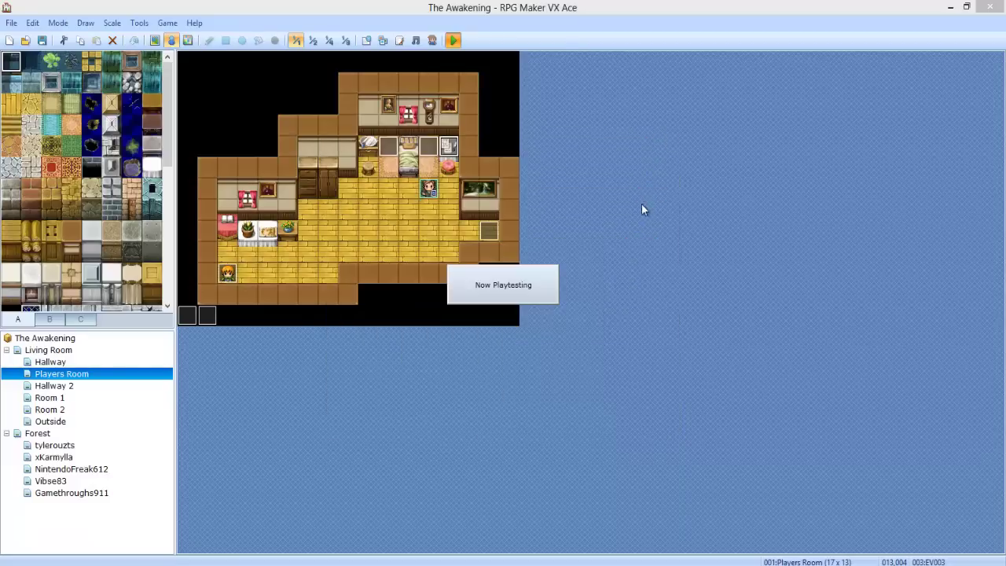
{"action": "left_click", "coordinate": [659, 140]}
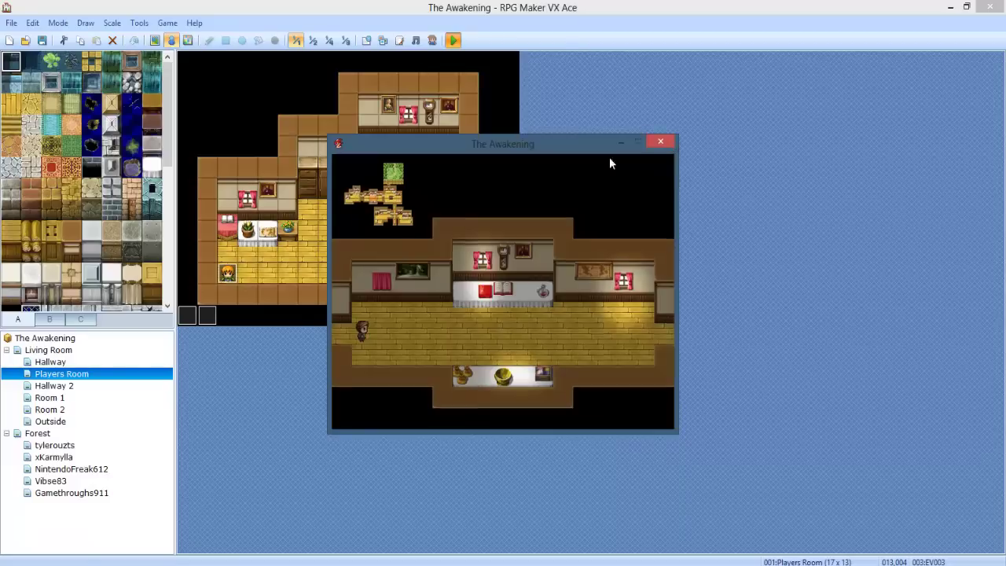
Set the trigger of the Day1_End page of house entrance event EV001 on the Outside map to Player Touch.
{"action": "left_click", "coordinate": [45, 385]}
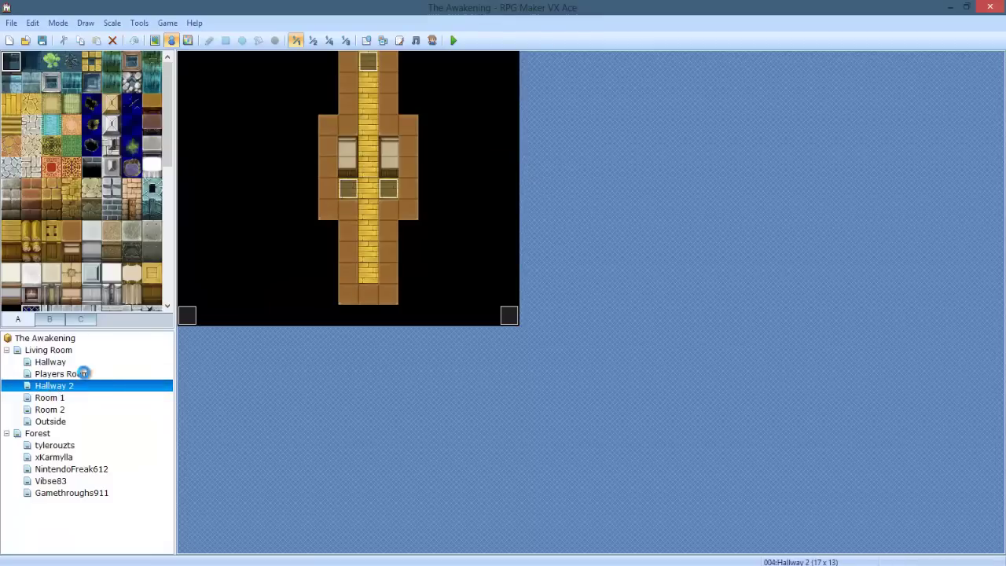
{"action": "left_click", "coordinate": [82, 374]}
{"action": "left_click", "coordinate": [81, 350]}
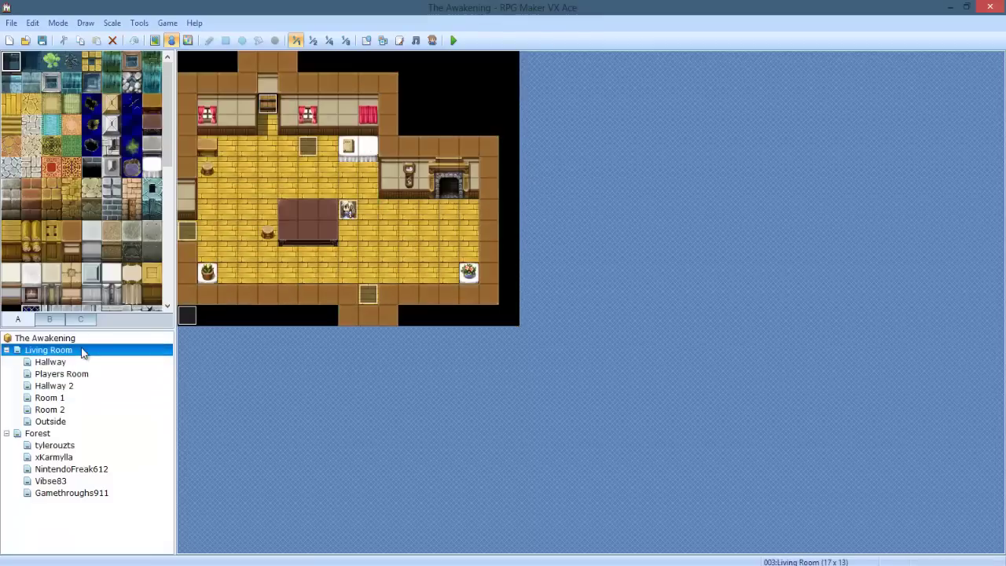
{"action": "left_click", "coordinate": [54, 422]}
{"action": "double_click", "coordinate": [267, 274]}
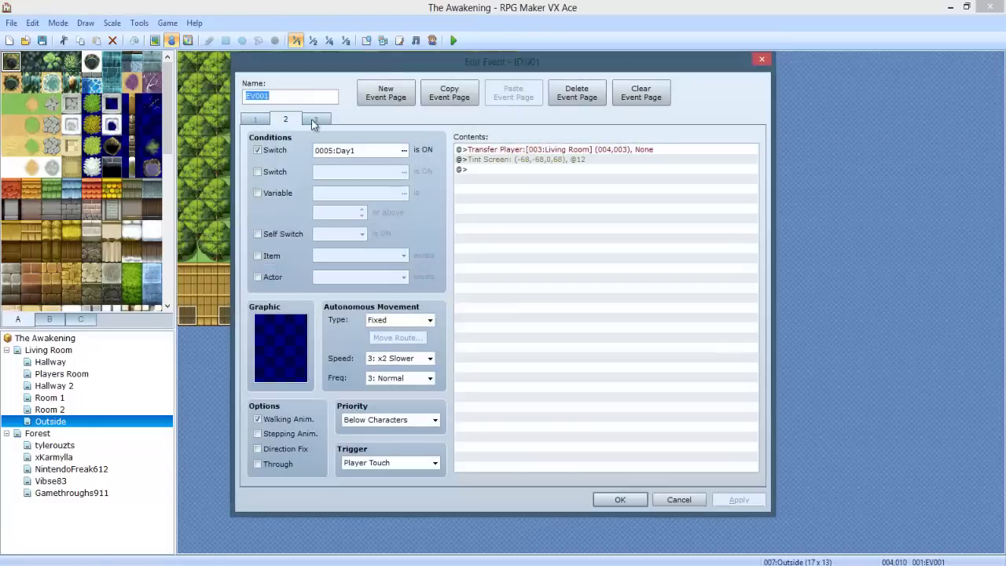
{"action": "left_click", "coordinate": [302, 121]}
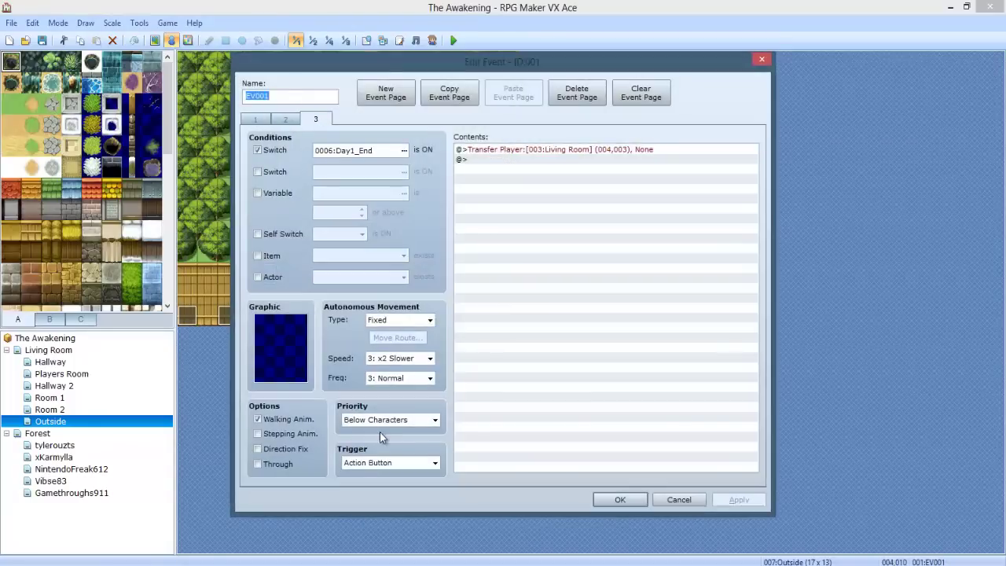
{"action": "left_click", "coordinate": [285, 120]}
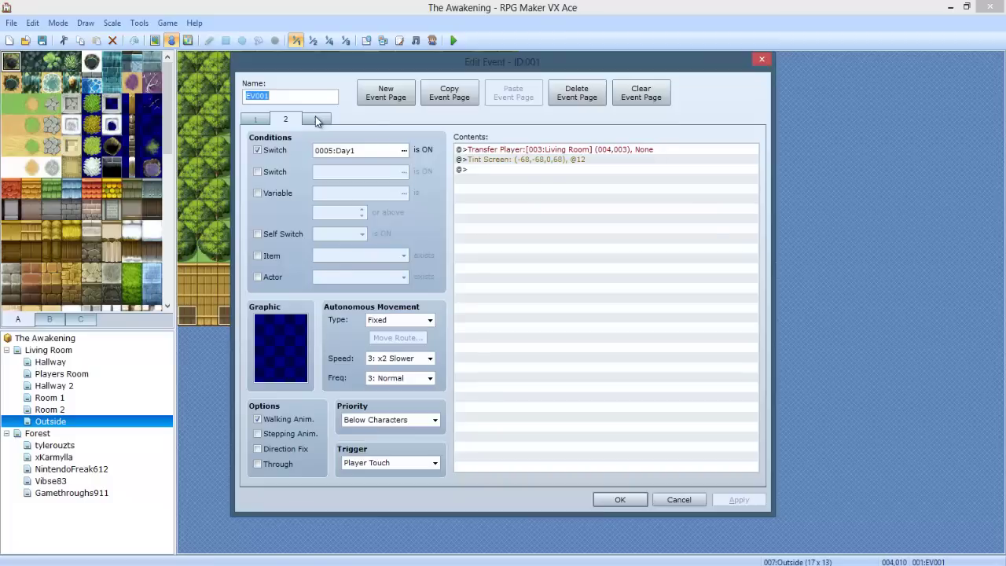
{"action": "left_click", "coordinate": [316, 119]}
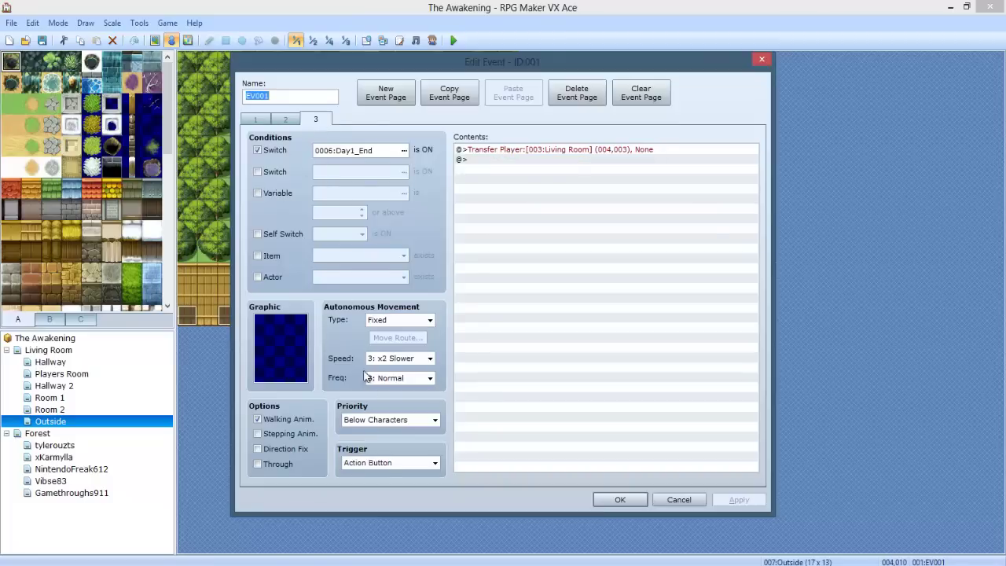
{"action": "left_click", "coordinate": [378, 463]}
{"action": "left_click", "coordinate": [369, 484]}
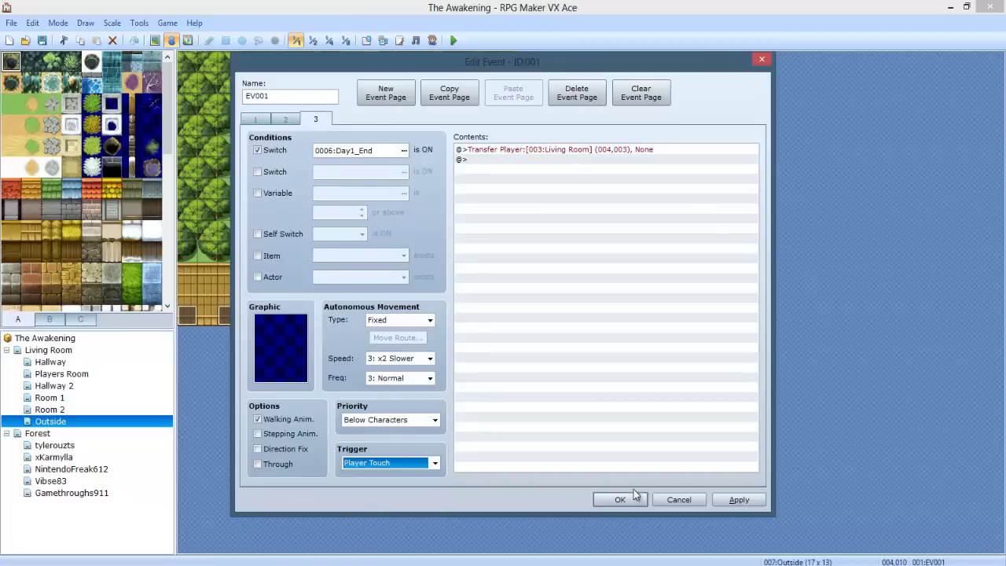
{"action": "left_click", "coordinate": [636, 505]}
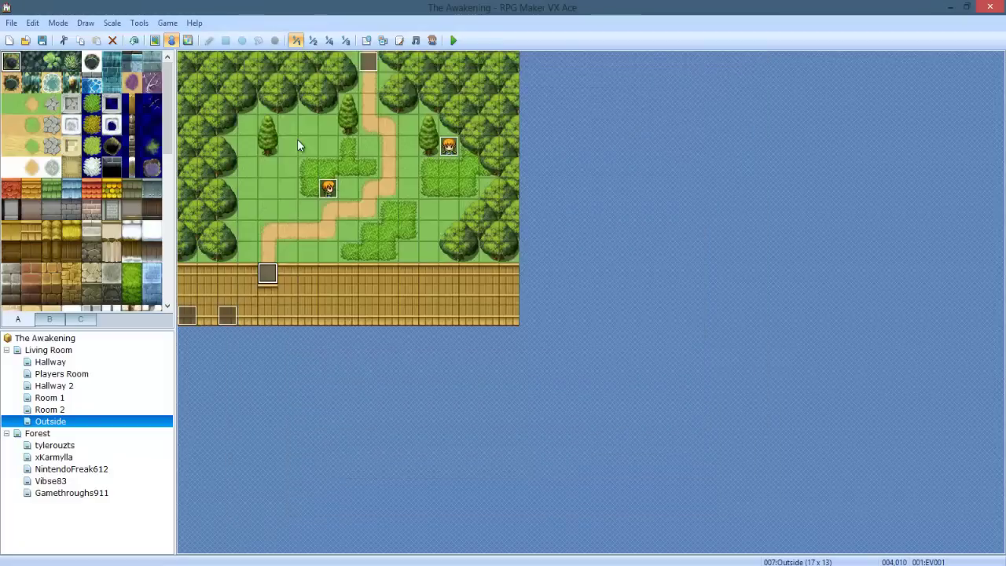
Create a new event on Forest's first sub-map, on the grass tile directly below the western path.
{"action": "left_click", "coordinate": [57, 437]}
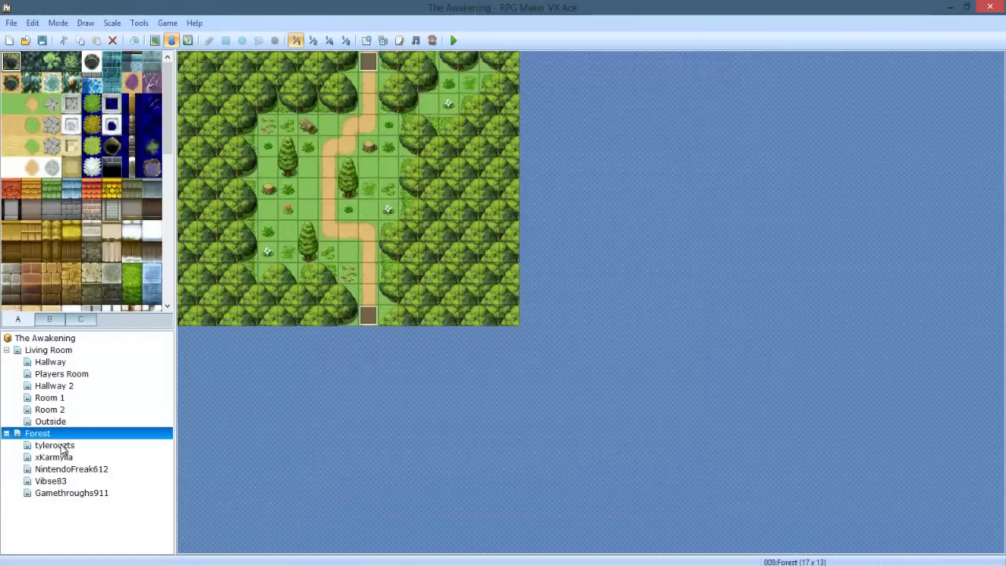
{"action": "left_click", "coordinate": [61, 445]}
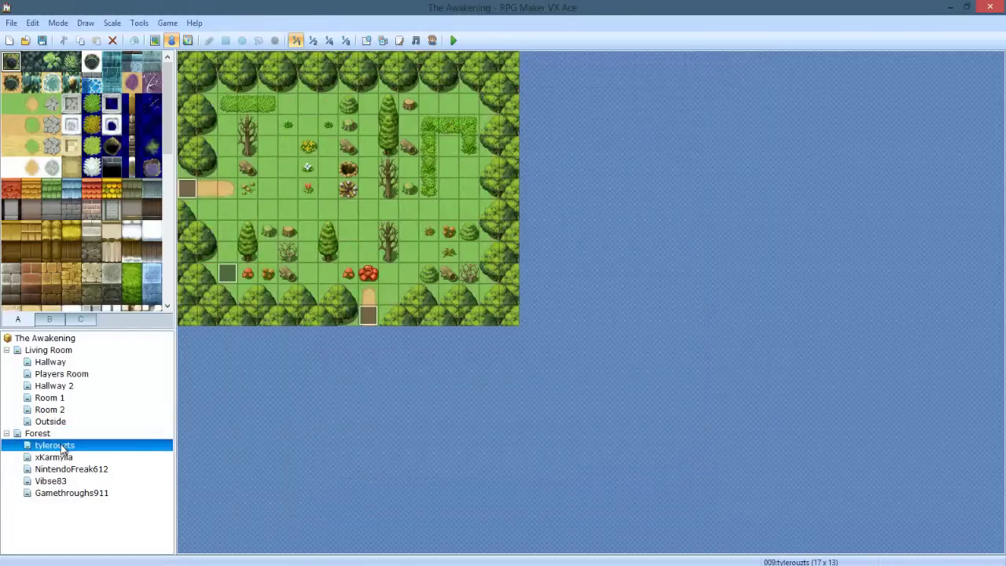
{"action": "right_click", "coordinate": [214, 207]}
{"action": "key", "text": "Return"}
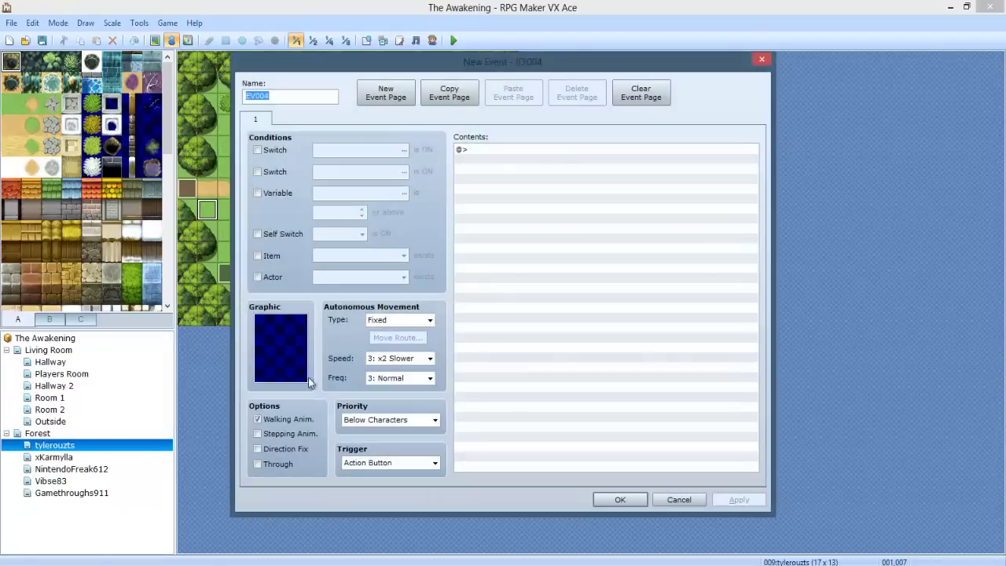
{"action": "left_click", "coordinate": [364, 463]}
{"action": "left_click", "coordinate": [383, 468]}
Look through the custom and built-in character sprite sheets for a graphic for the new event.
{"action": "double_click", "coordinate": [279, 325]}
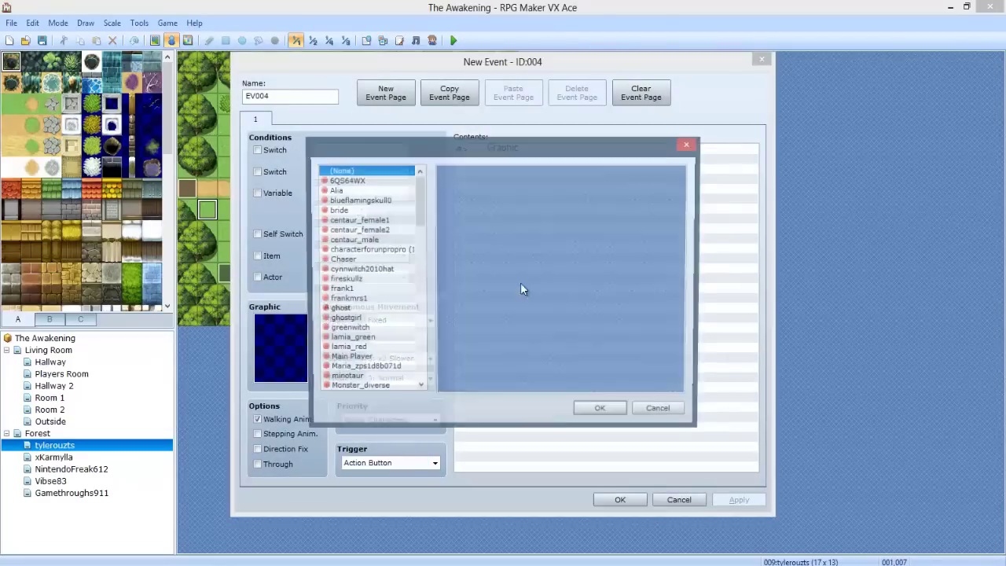
{"action": "left_click_drag", "start_coordinate": [421, 208], "coordinate": [456, 406]}
{"action": "left_click", "coordinate": [397, 302]}
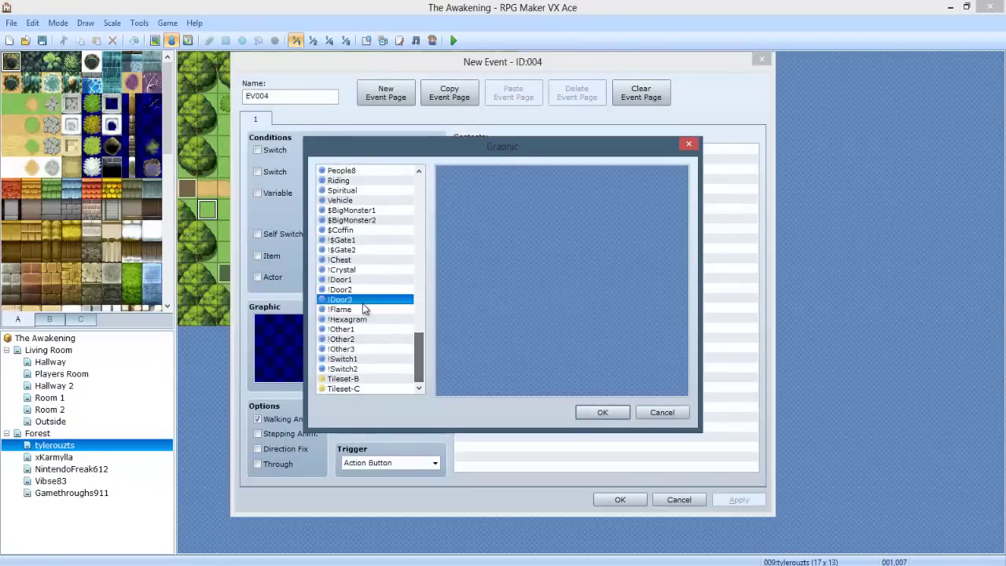
{"action": "left_click_drag", "start_coordinate": [417, 358], "coordinate": [408, 244]}
{"action": "left_click", "coordinate": [370, 290]}
{"action": "left_click", "coordinate": [353, 348]}
{"action": "scroll", "coordinate": [353, 347], "scroll_direction": "down", "scroll_amount": 1}
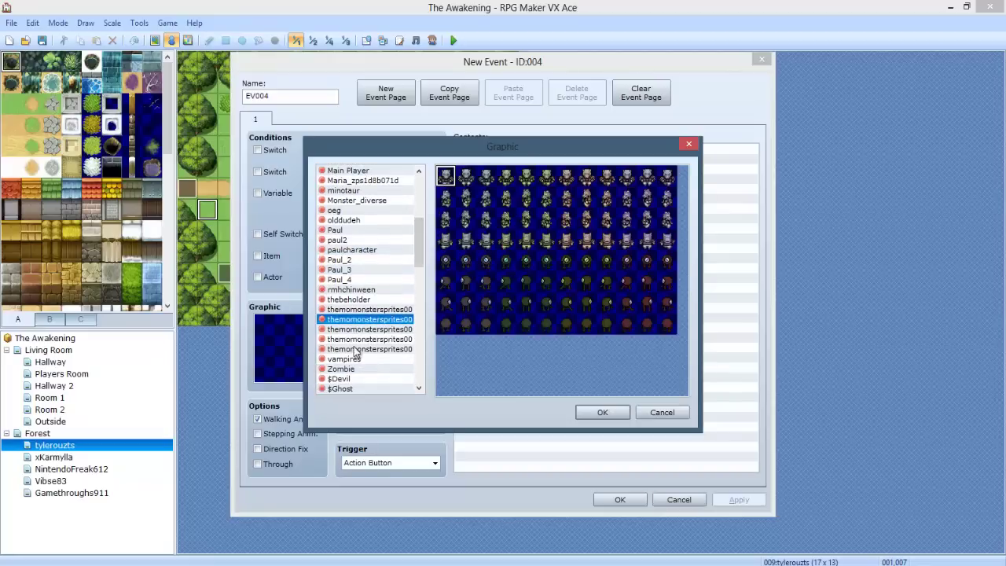
{"action": "key", "text": "Down"}
{"action": "key", "text": "Down"}
{"action": "key", "text": "Down"}
{"action": "key", "text": "Down"}
{"action": "key", "text": "Up"}
{"action": "key", "text": "Up"}
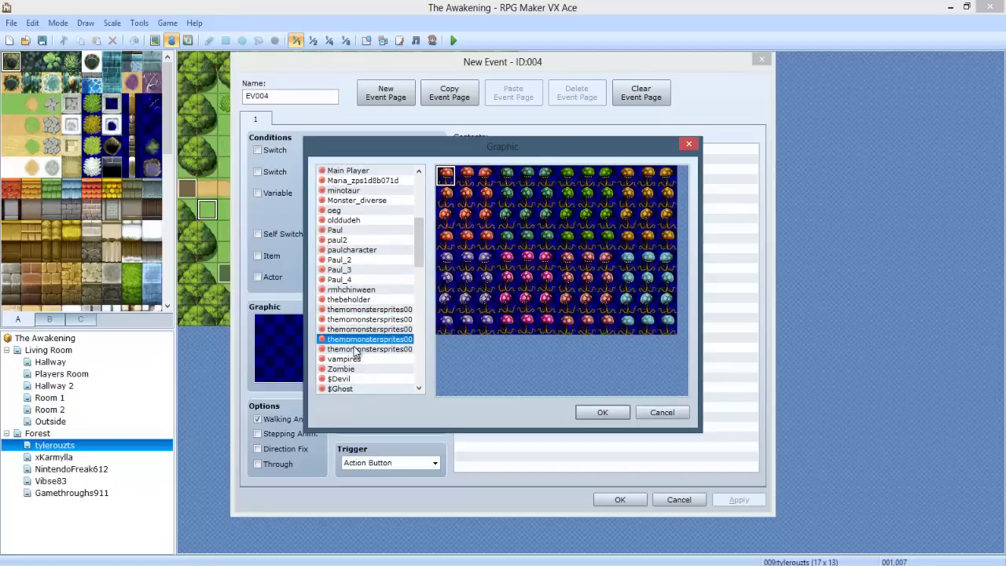
{"action": "key", "text": "Down"}
{"action": "key", "text": "Down"}
{"action": "key", "text": "Down"}
{"action": "key", "text": "Down"}
{"action": "key", "text": "Down"}
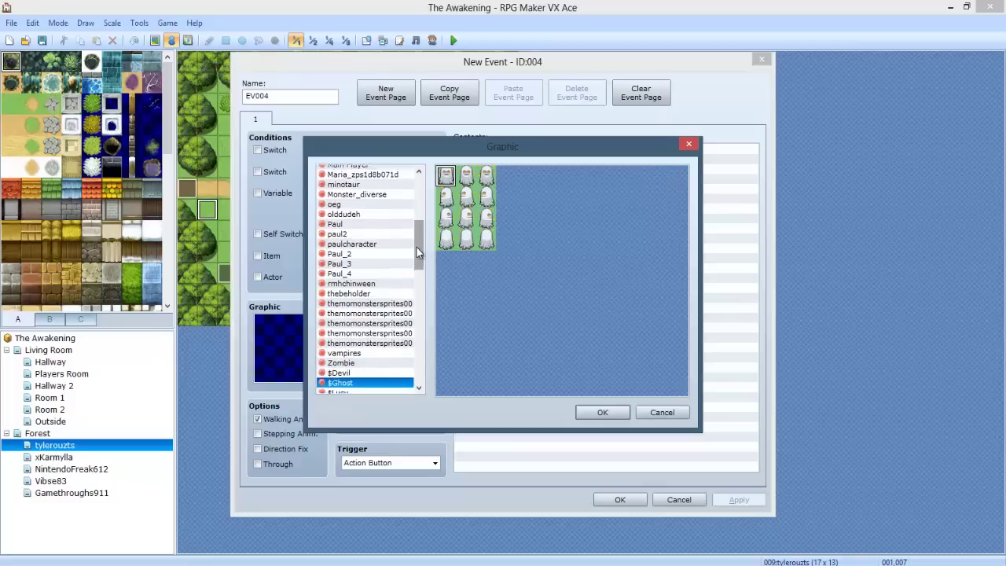
{"action": "key", "text": "Up"}
{"action": "key", "text": "Up"}
{"action": "key", "text": "Up"}
{"action": "left_click_drag", "start_coordinate": [416, 246], "coordinate": [413, 330]}
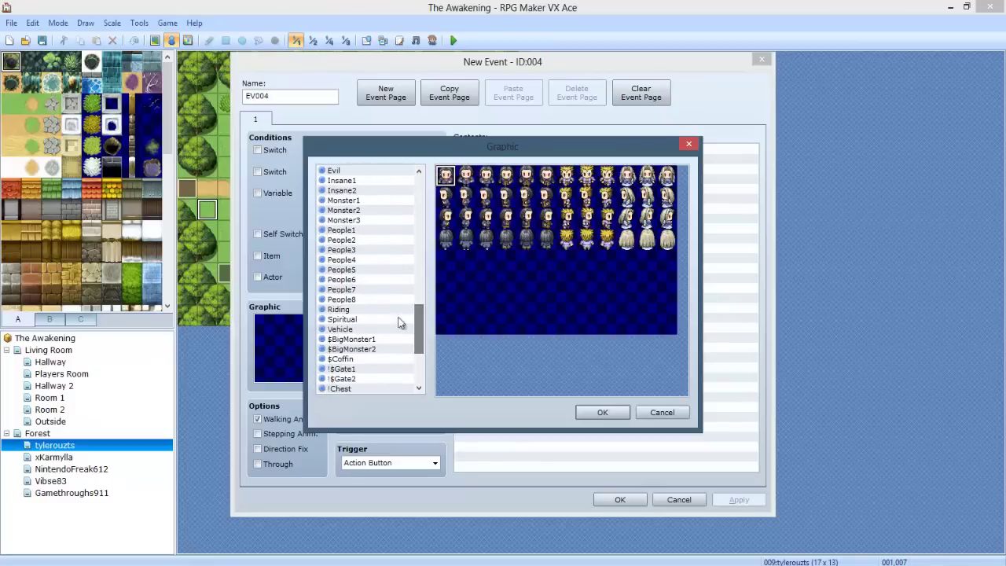
{"action": "left_click", "coordinate": [380, 282]}
{"action": "left_click", "coordinate": [365, 223]}
{"action": "left_click", "coordinate": [359, 211]}
{"action": "left_click", "coordinate": [353, 202]}
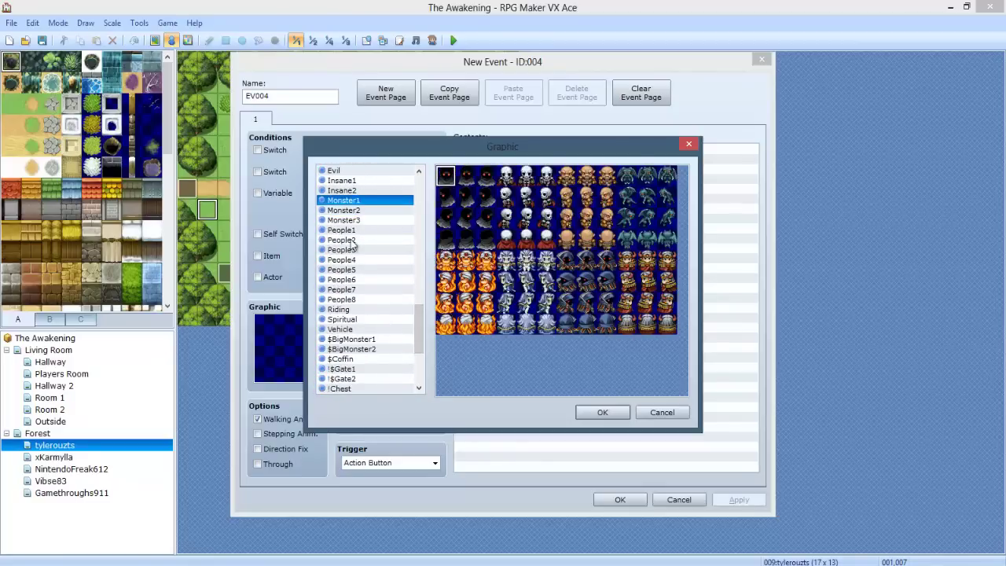
{"action": "left_click", "coordinate": [352, 243]}
{"action": "left_click", "coordinate": [352, 309]}
{"action": "left_click", "coordinate": [355, 349]}
{"action": "scroll", "coordinate": [361, 361], "scroll_direction": "down", "scroll_amount": 4}
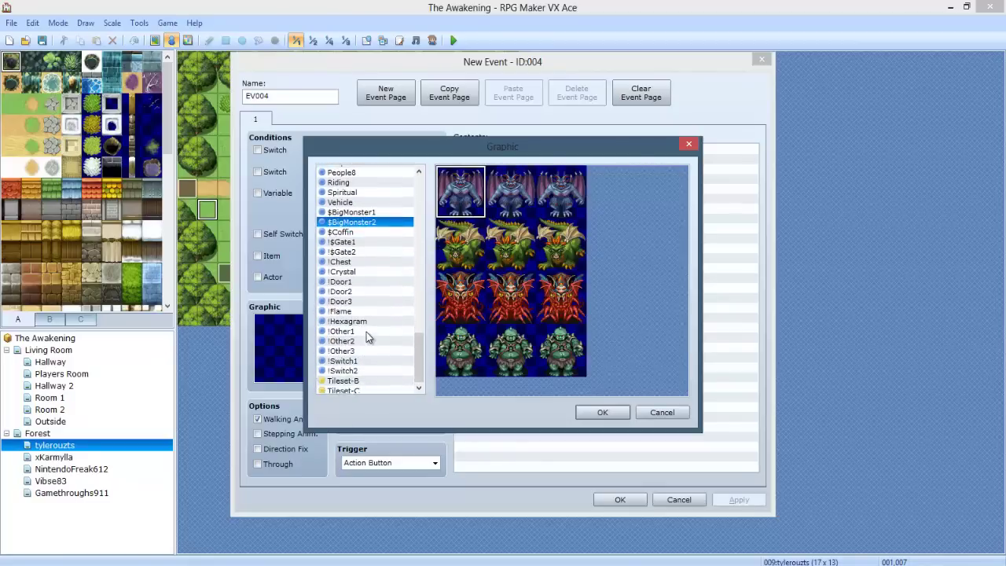
Give the new event the gray boulder graphic from the !Other1 sheet and save the event.
{"action": "left_click", "coordinate": [366, 331]}
{"action": "left_click", "coordinate": [366, 344]}
{"action": "left_click", "coordinate": [366, 349]}
{"action": "left_click", "coordinate": [379, 338]}
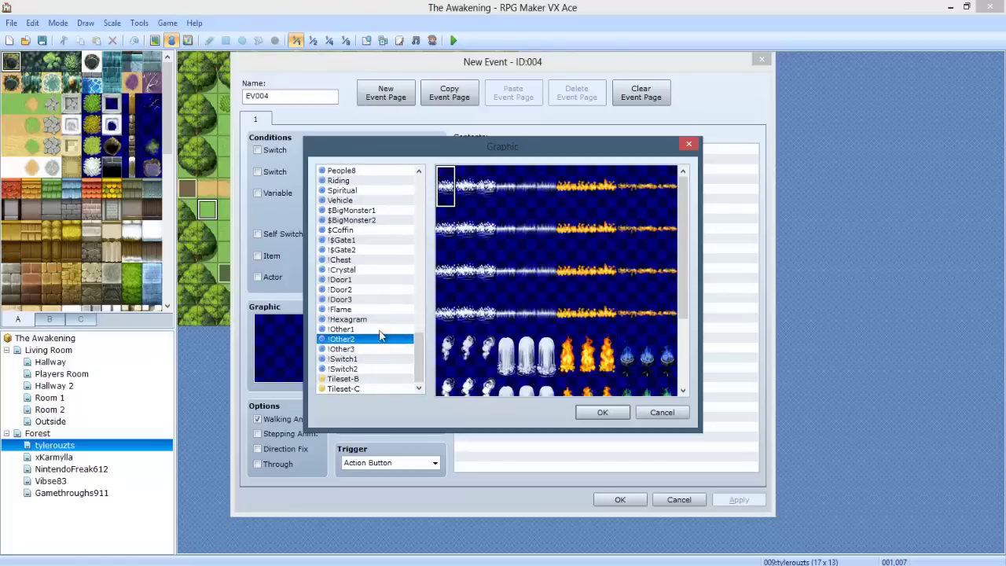
{"action": "left_click", "coordinate": [360, 330]}
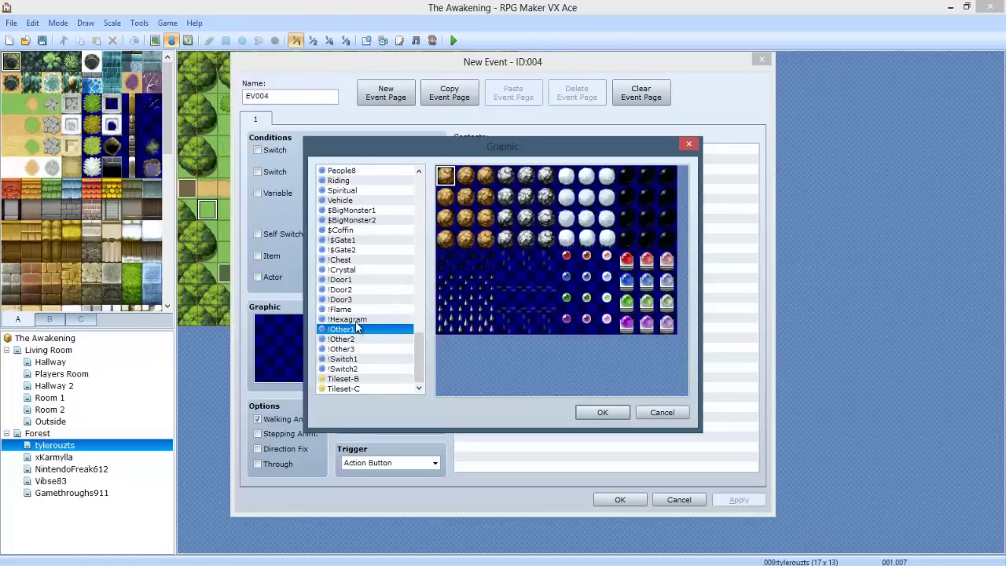
{"action": "left_click", "coordinate": [354, 319]}
{"action": "left_click", "coordinate": [355, 328]}
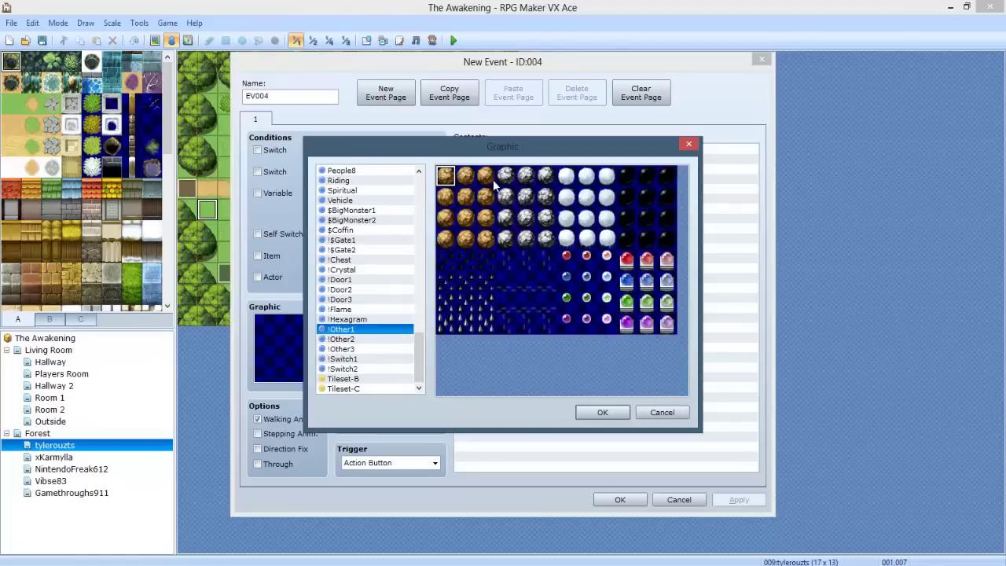
{"action": "double_click", "coordinate": [533, 179]}
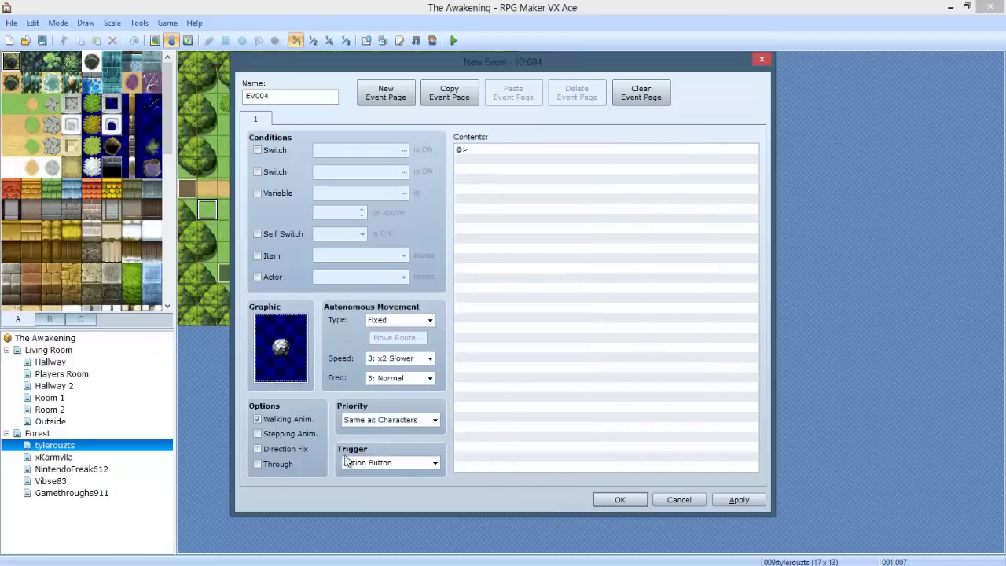
{"action": "left_click", "coordinate": [602, 500]}
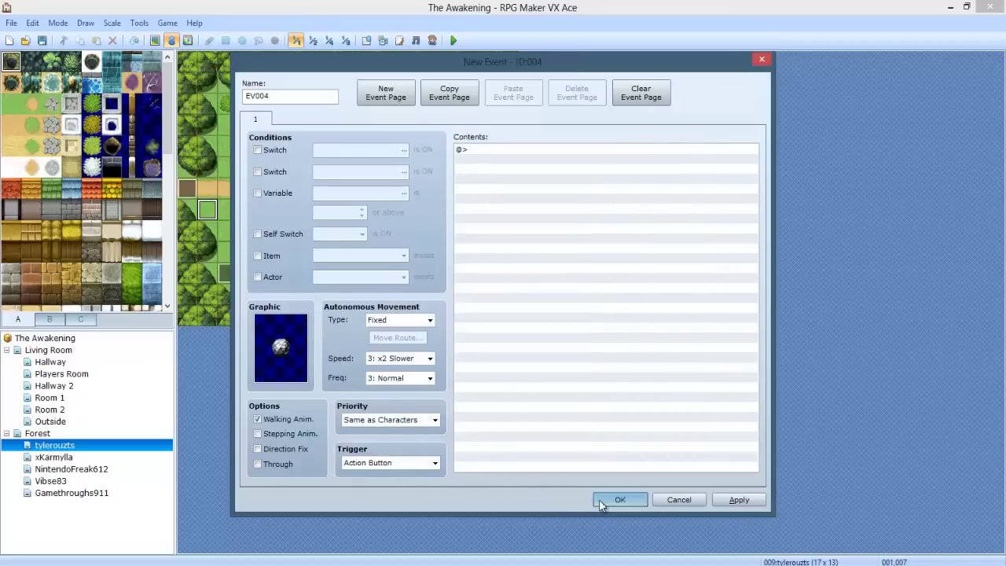
Add a conditional branch to boulder event EV005 at the end of the path, testing whether the player is facing Up, with an Else branch.
{"action": "double_click", "coordinate": [229, 187]}
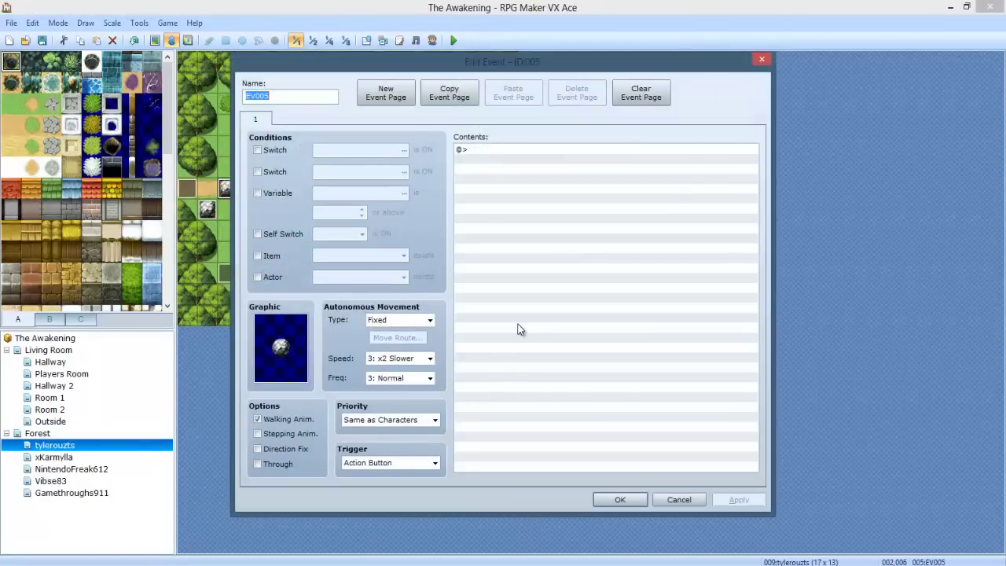
{"action": "double_click", "coordinate": [516, 324]}
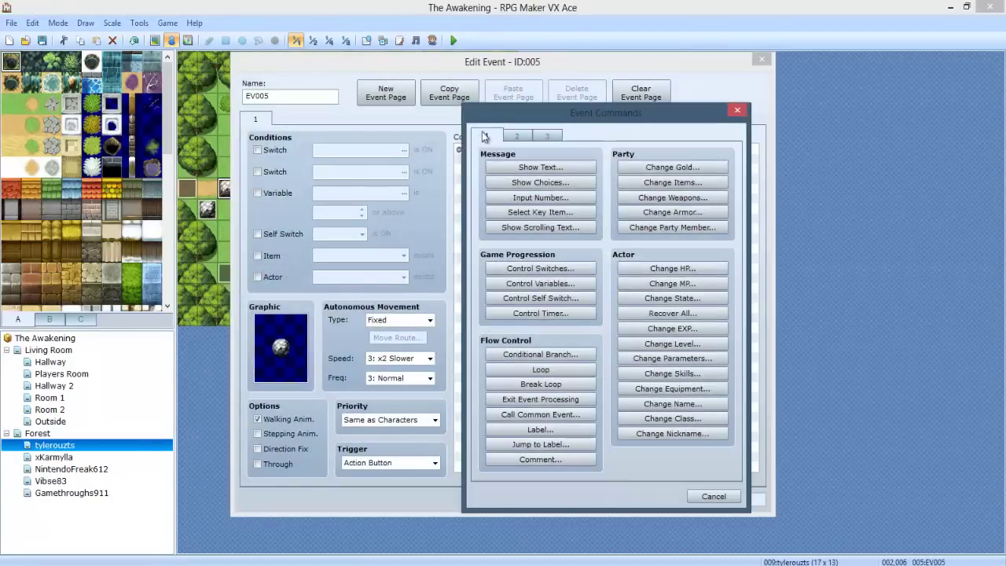
{"action": "left_click", "coordinate": [648, 312]}
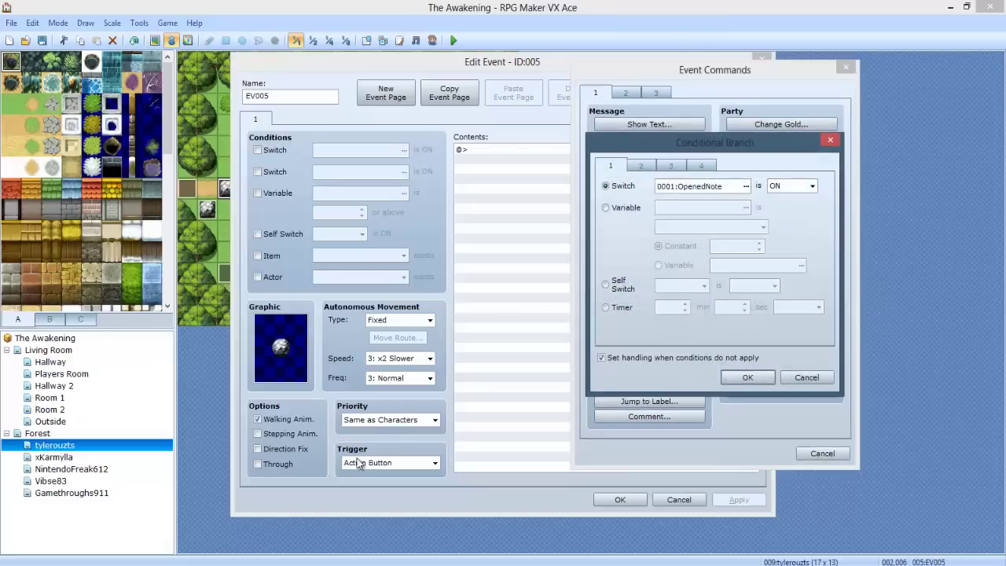
{"action": "left_click", "coordinate": [595, 563]}
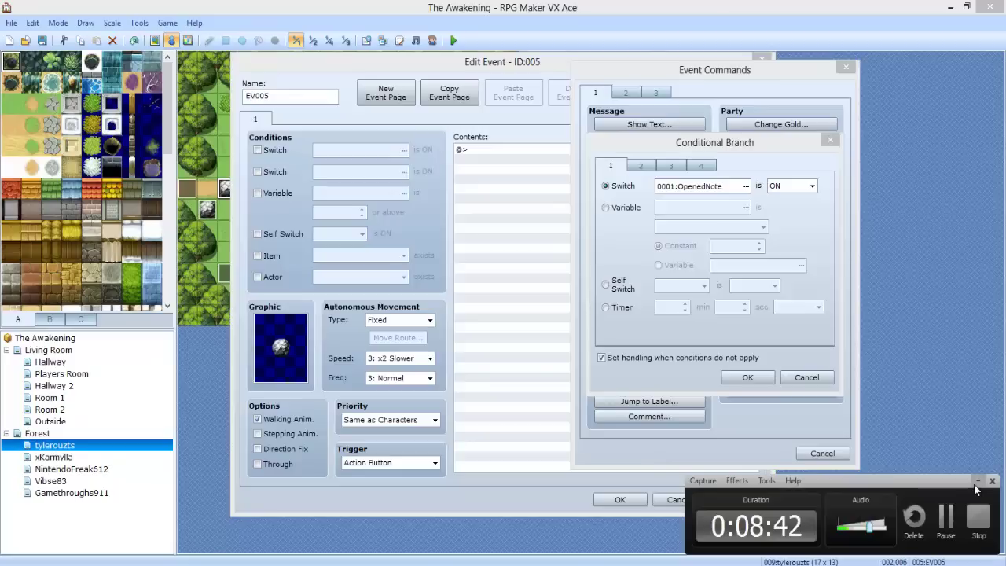
{"action": "left_click", "coordinate": [710, 150]}
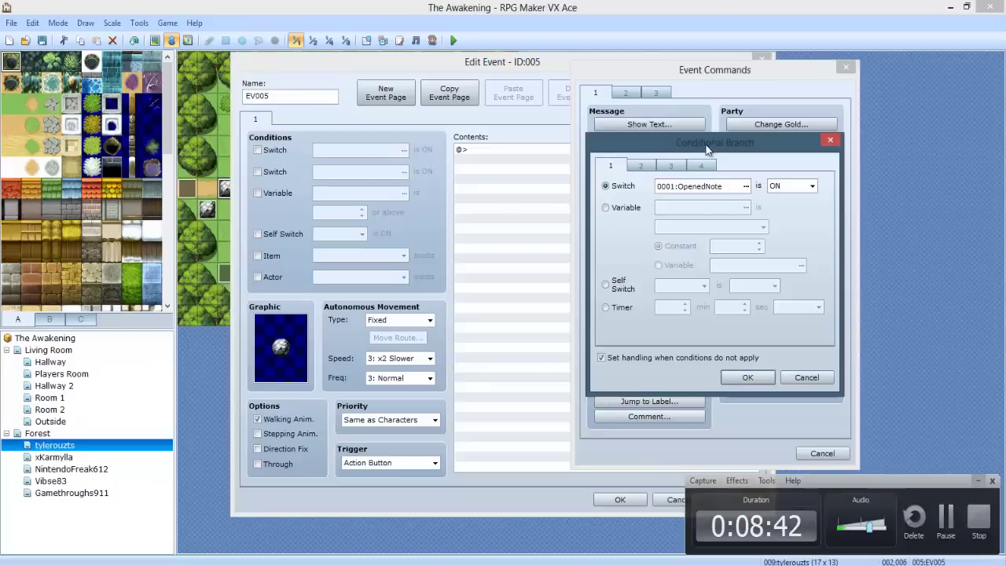
{"action": "left_click", "coordinate": [645, 166]}
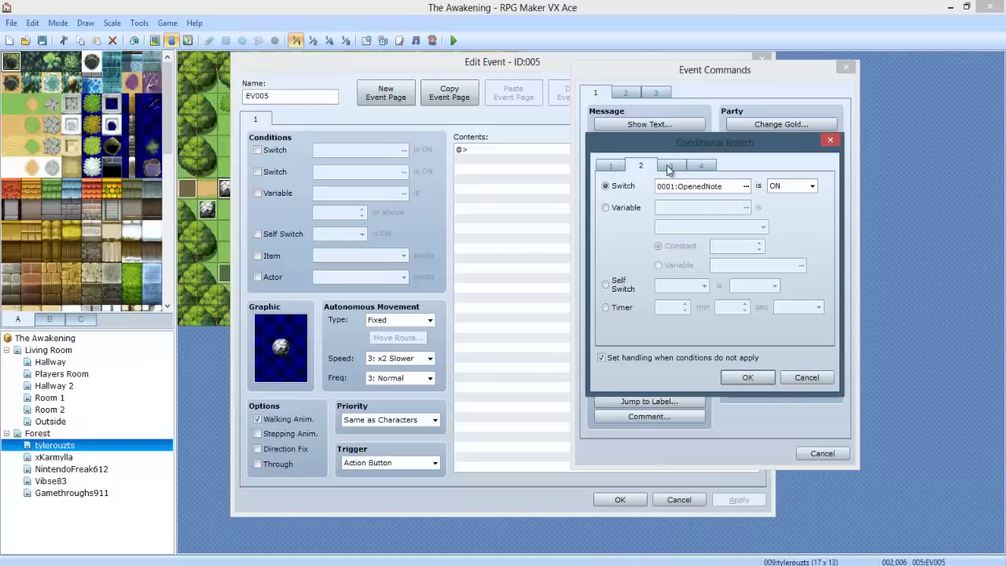
{"action": "left_click", "coordinate": [609, 167]}
{"action": "left_click", "coordinate": [669, 167]}
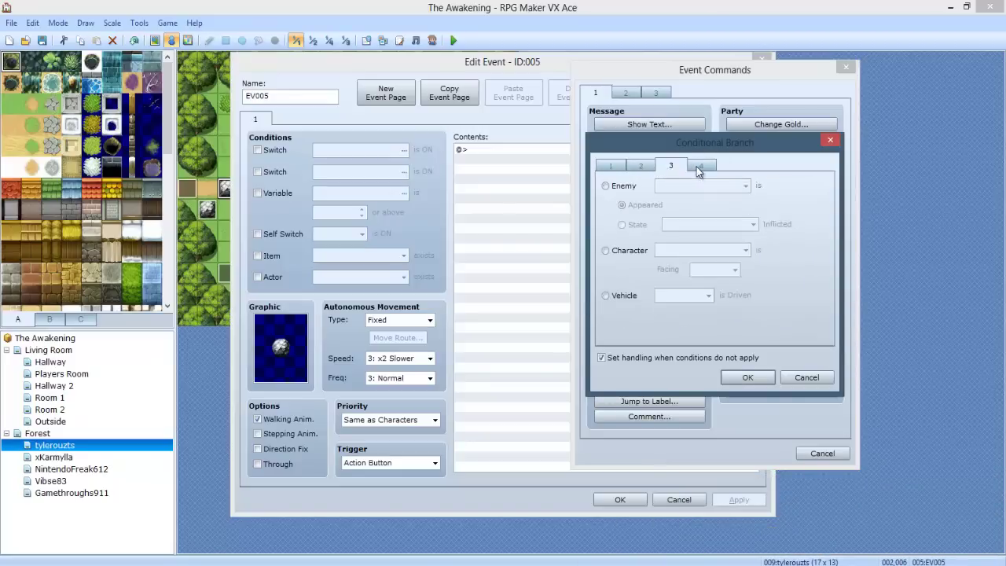
{"action": "left_click", "coordinate": [700, 165]}
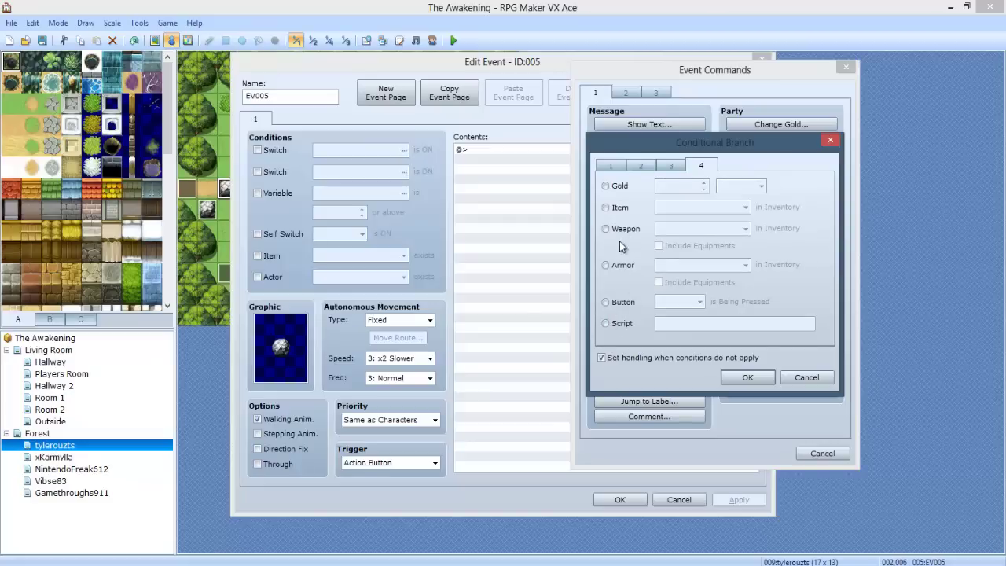
{"action": "left_click", "coordinate": [623, 266]}
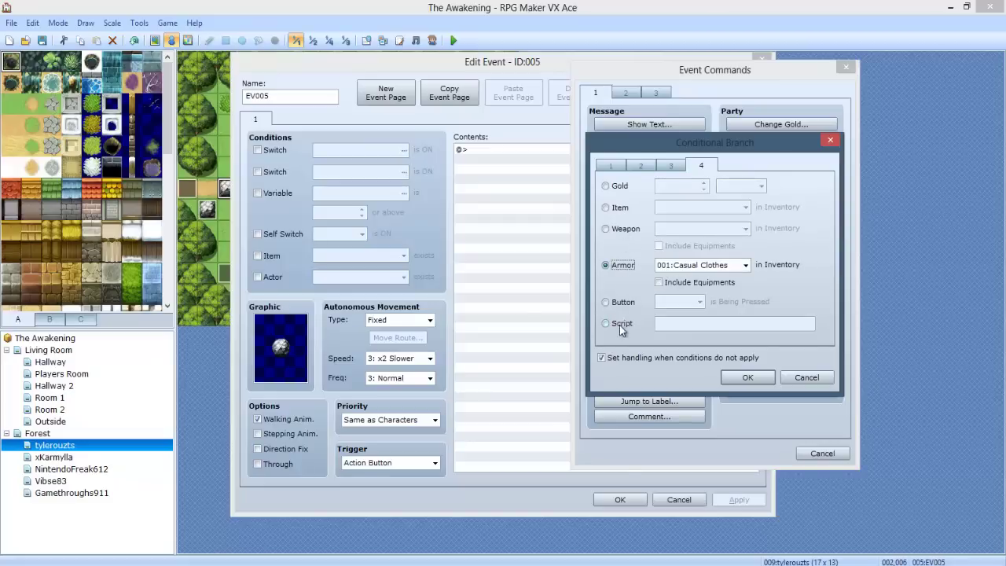
{"action": "left_click", "coordinate": [668, 166]}
{"action": "left_click", "coordinate": [628, 250]}
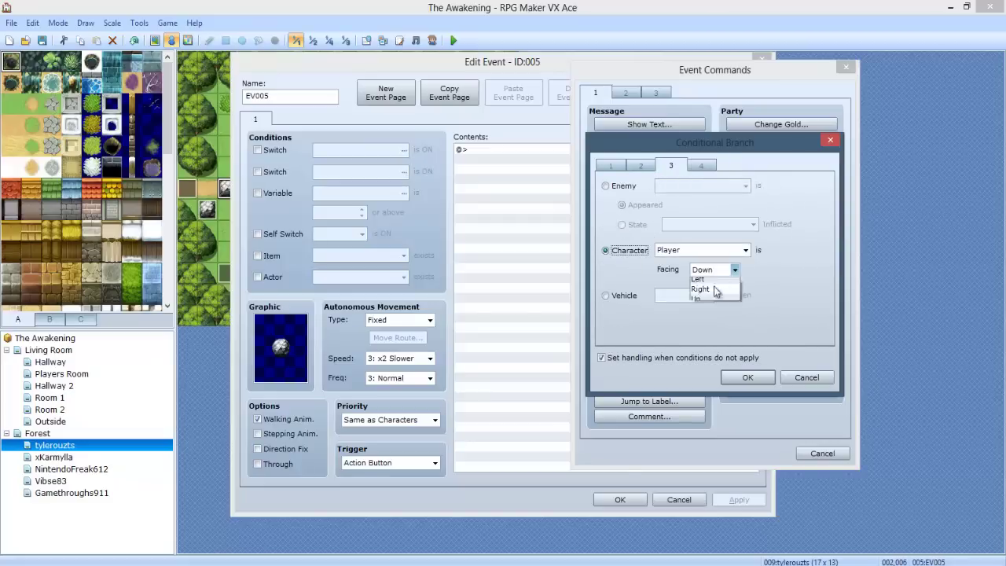
{"action": "left_click", "coordinate": [701, 306]}
{"action": "left_click", "coordinate": [748, 377]}
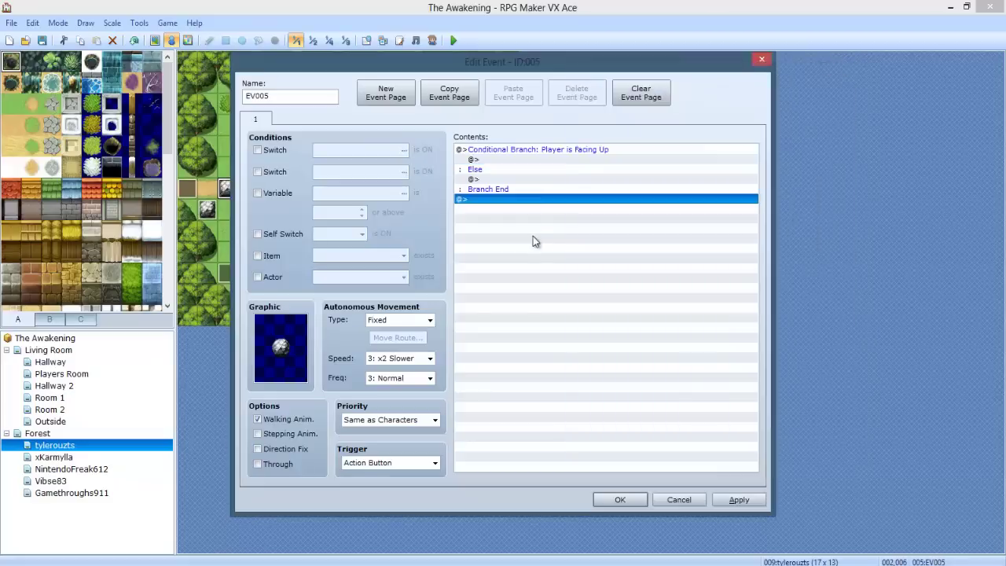
Remove the Else handling from the boulder event's conditional branch for the player facing Up.
{"action": "left_click", "coordinate": [518, 151]}
{"action": "double_click", "coordinate": [512, 150]}
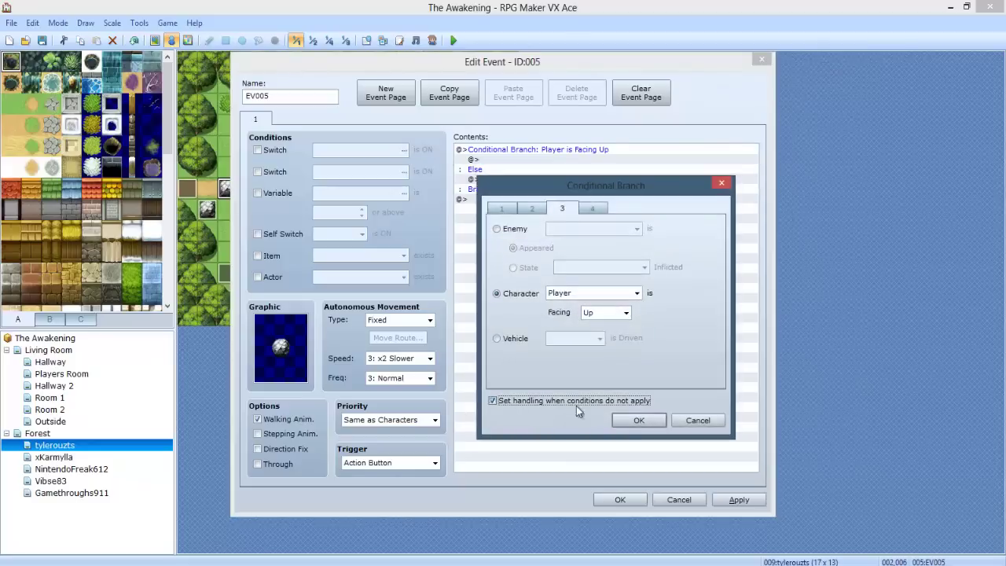
{"action": "left_click", "coordinate": [638, 420]}
Inside the facing-Up branch, add a move route for this event with Move Up, Skip If Cannot Move and Wait for Completion.
{"action": "left_click", "coordinate": [503, 159]}
{"action": "double_click", "coordinate": [503, 159]}
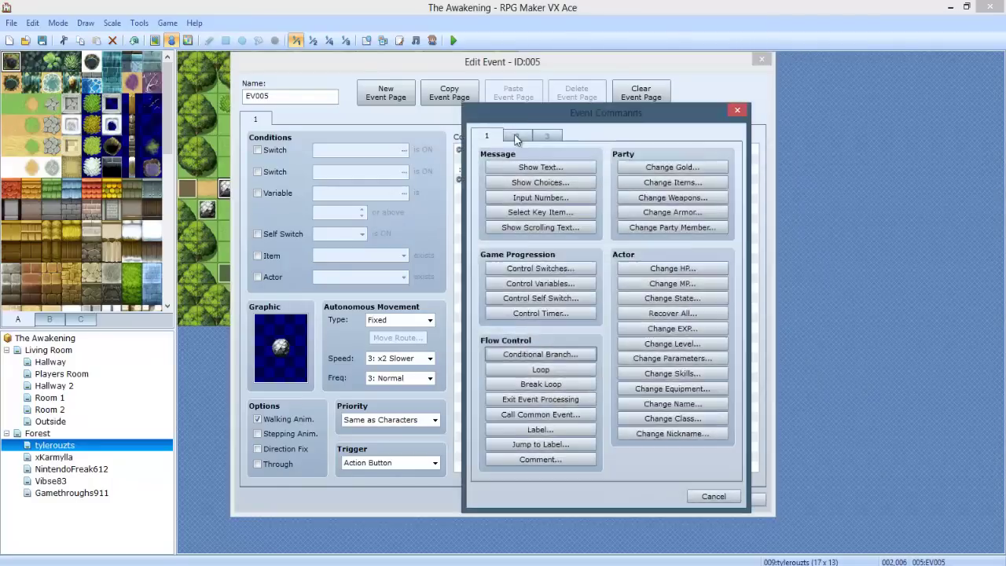
{"action": "left_click", "coordinate": [516, 135]}
{"action": "left_click", "coordinate": [556, 229]}
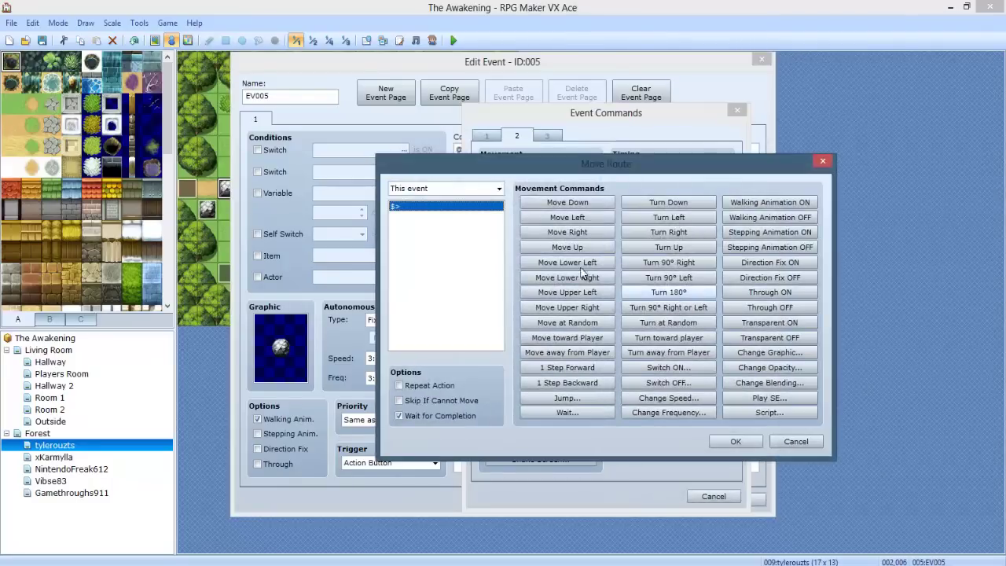
{"action": "left_click", "coordinate": [576, 248]}
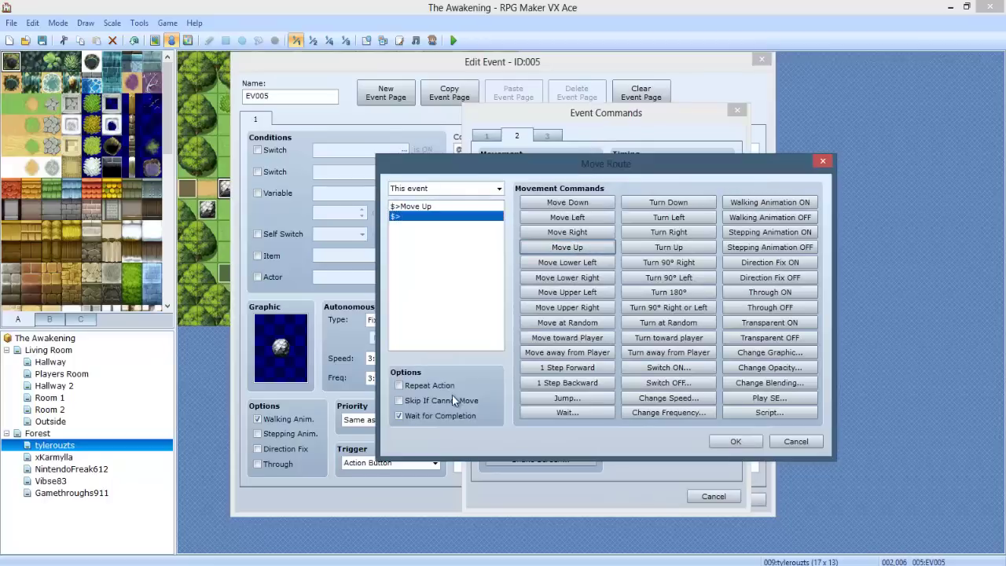
{"action": "left_click", "coordinate": [452, 398]}
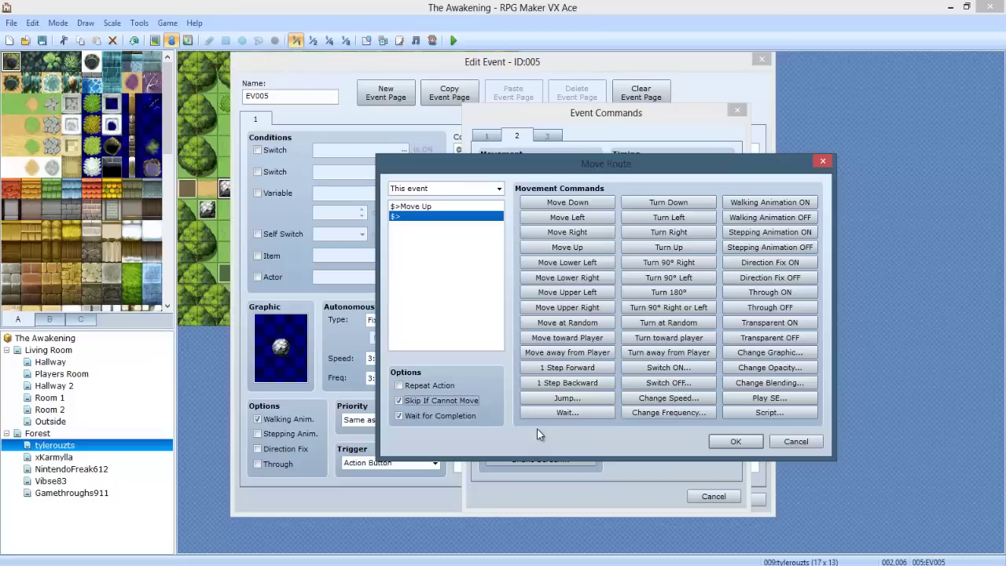
{"action": "left_click", "coordinate": [729, 442]}
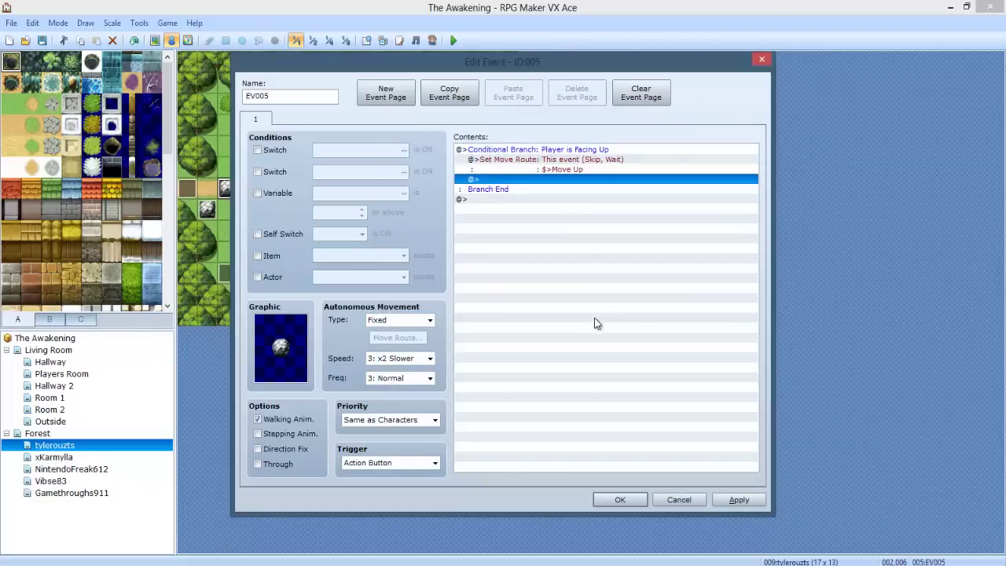
Duplicate the facing-Up branch below itself and set the copy to test whether the player is facing Down.
{"action": "left_click", "coordinate": [562, 150]}
{"action": "key", "text": "ctrl+c"}
{"action": "left_click", "coordinate": [521, 199]}
{"action": "key", "text": "ctrl+v"}
{"action": "double_click", "coordinate": [521, 199]}
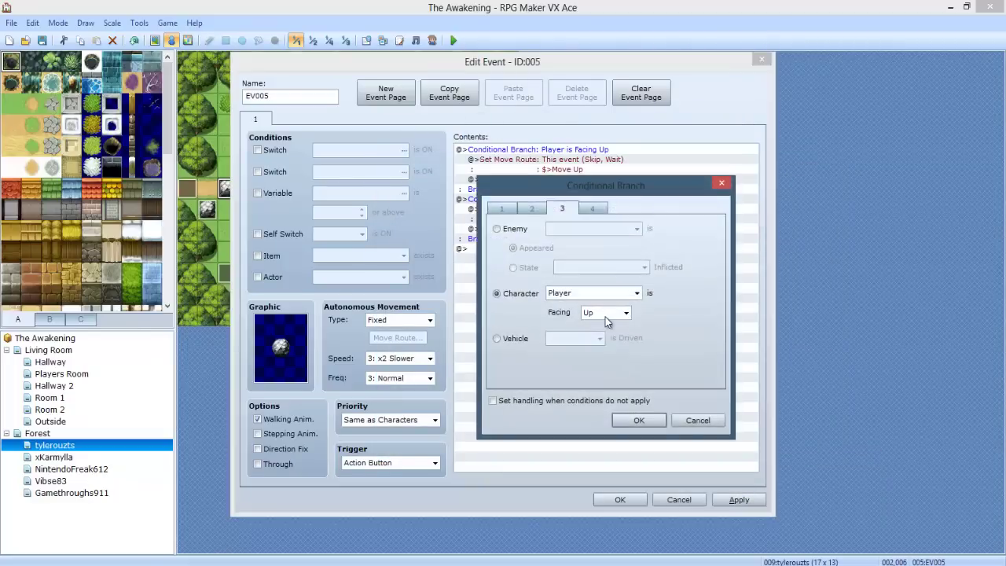
{"action": "left_click", "coordinate": [606, 313]}
{"action": "left_click", "coordinate": [593, 327]}
{"action": "left_click", "coordinate": [638, 419]}
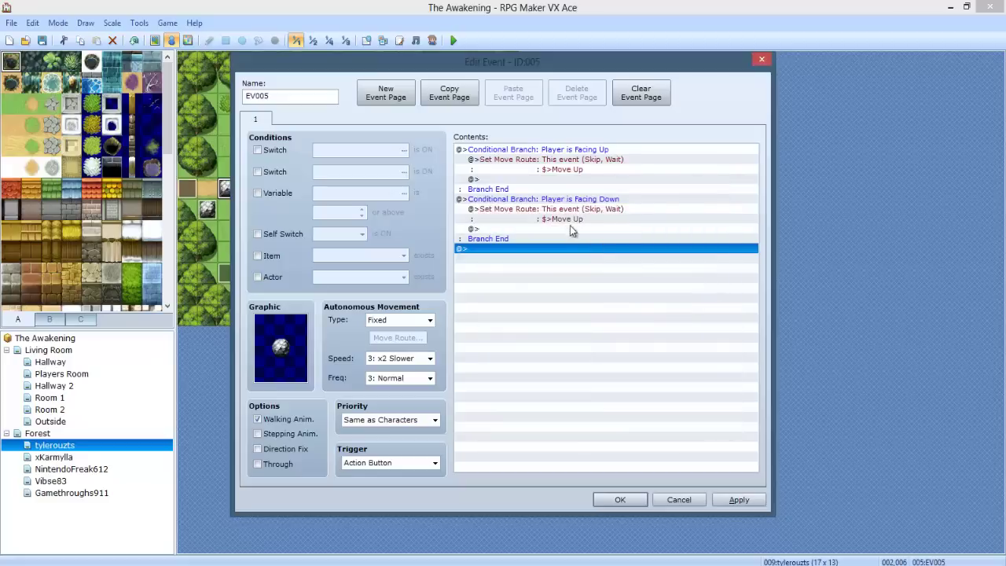
Replace the move in the facing-Down branch with Move Down and save boulder event EV005.
{"action": "double_click", "coordinate": [586, 218]}
{"action": "left_click", "coordinate": [468, 208]}
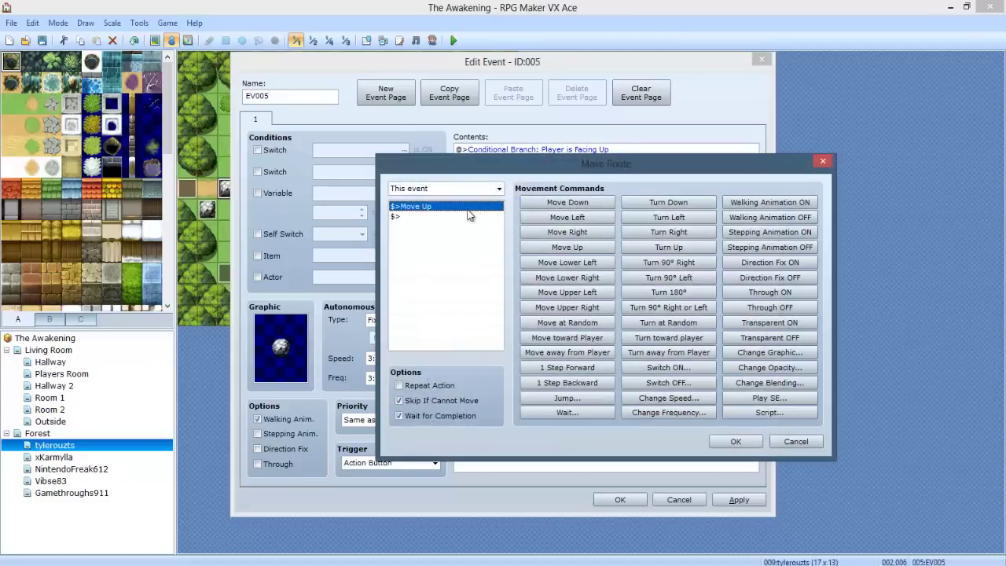
{"action": "key", "text": "Delete"}
{"action": "left_click", "coordinate": [567, 202]}
{"action": "left_click", "coordinate": [735, 440]}
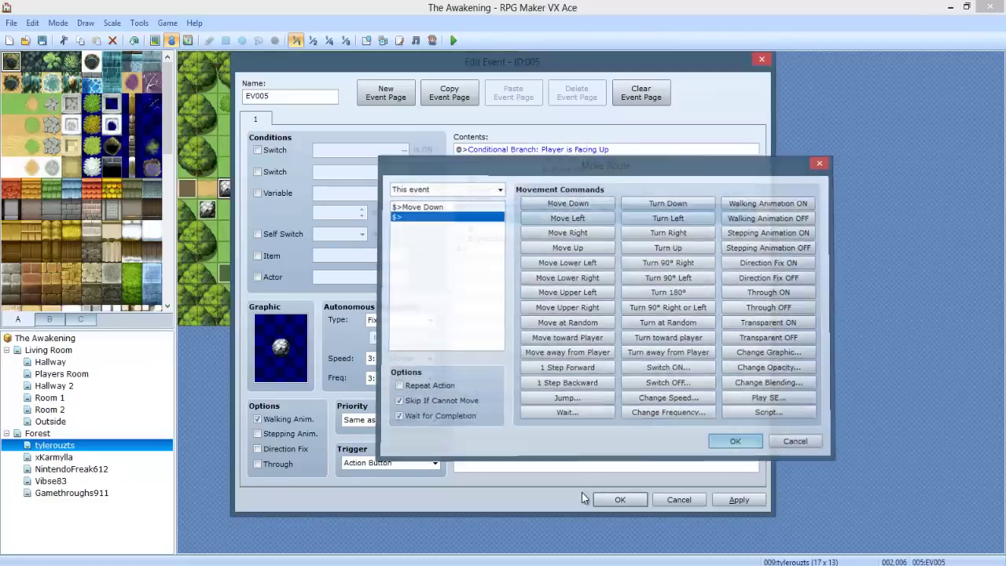
{"action": "left_click", "coordinate": [618, 499]}
Save the changes to The Awakening and start a playtest from the existing saved game.
{"action": "left_click", "coordinate": [453, 40]}
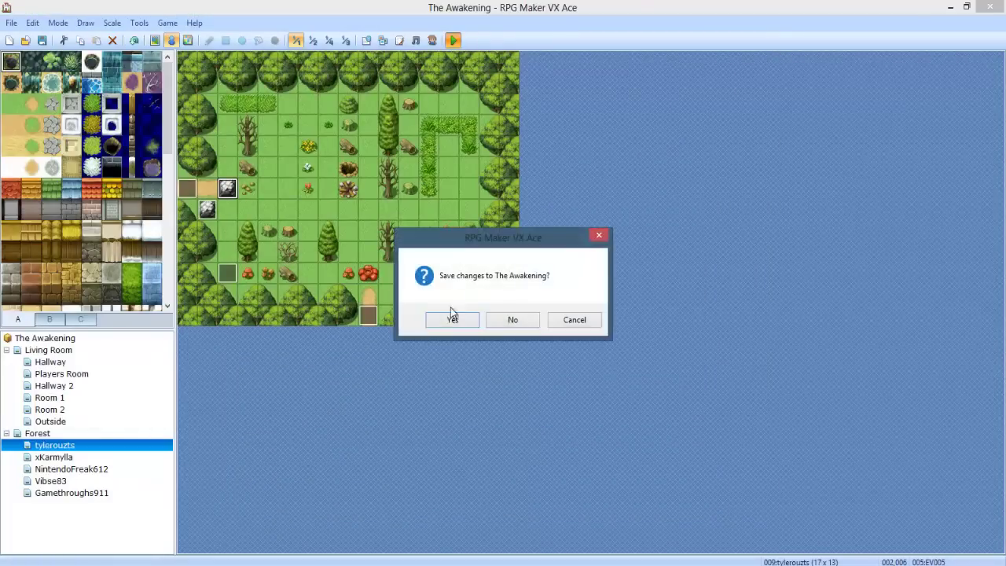
{"action": "left_click", "coordinate": [452, 317]}
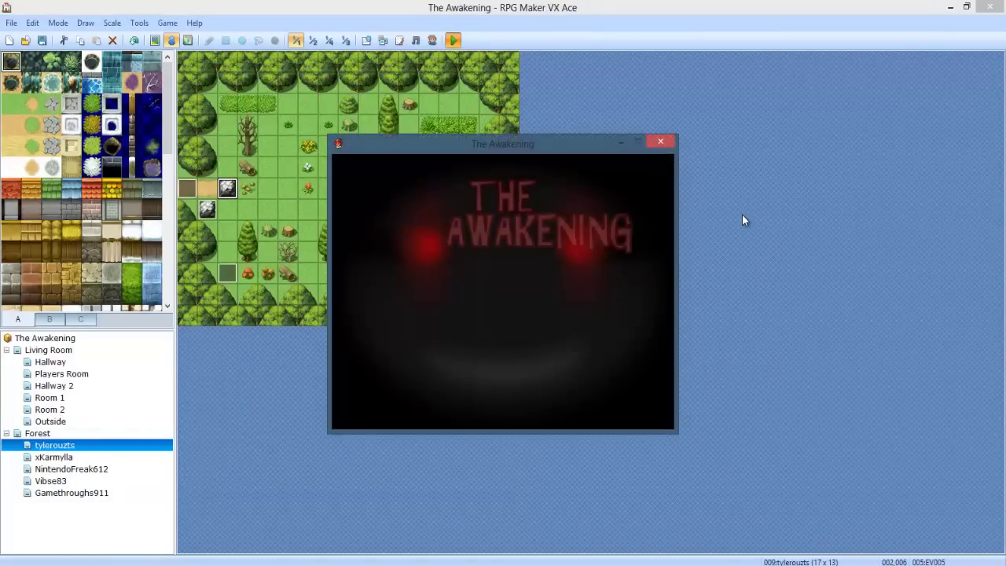
{"action": "key", "text": "Return"}
{"action": "key", "text": "Return"}
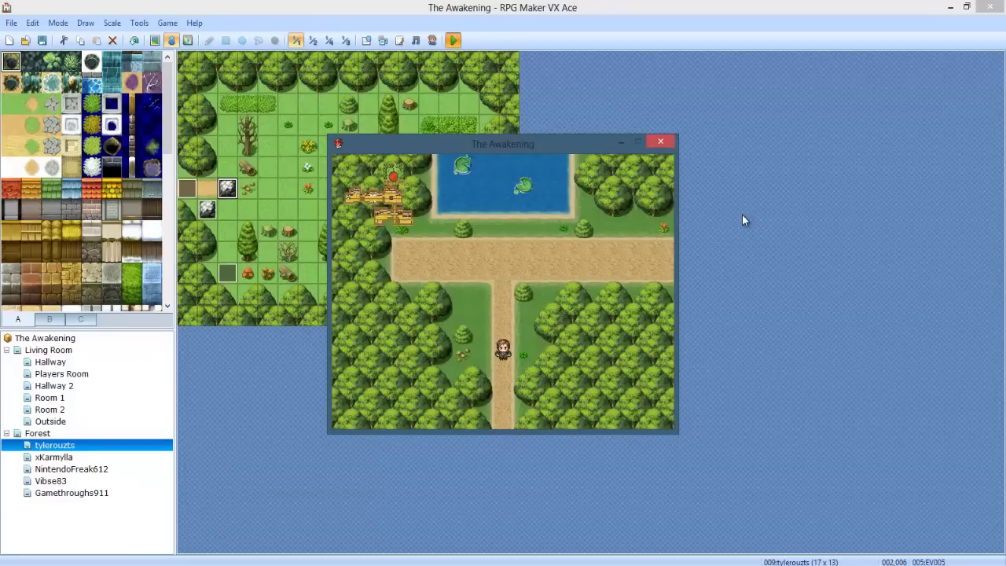
In the playtest, walk the character down to the bridge map and east into the boulder clearing.
{"action": "key", "text": "Down"}
{"action": "key", "text": "Right"}
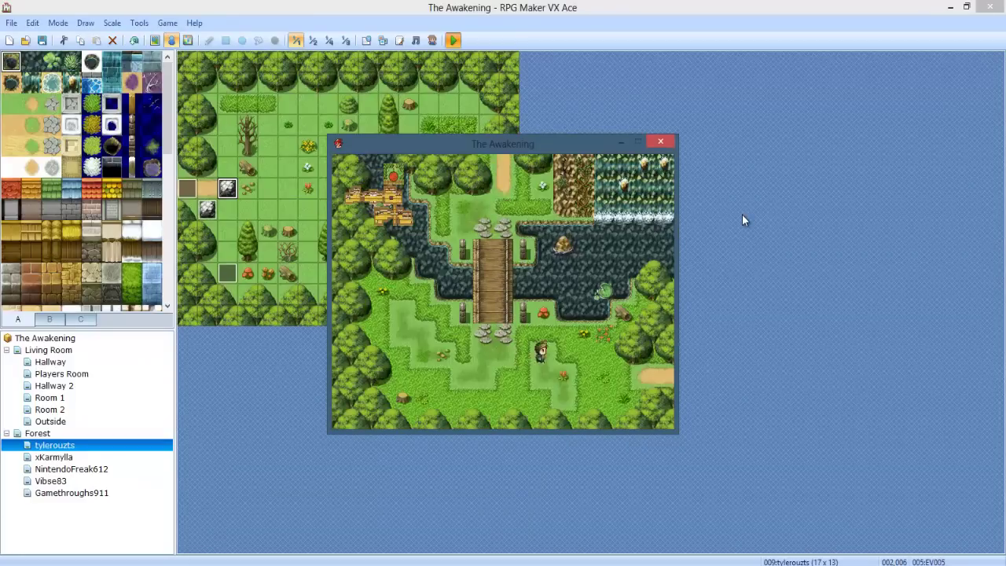
{"action": "key", "text": "Right"}
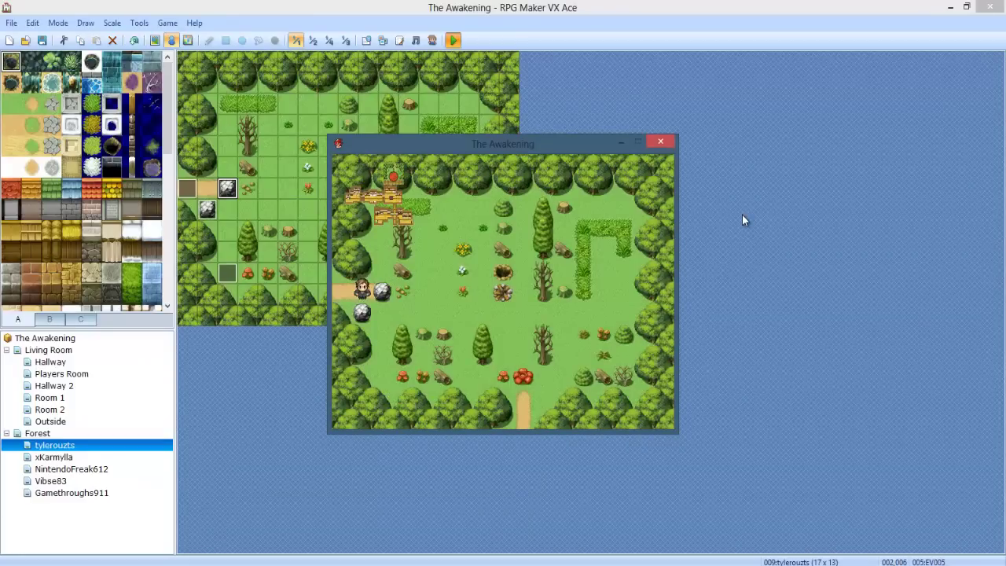
Test the boulder at the end of the path by pushing it up from below and down from above.
{"action": "key", "text": "Down"}
{"action": "key", "text": "Right"}
{"action": "key", "text": "Up"}
{"action": "key", "text": "Right"}
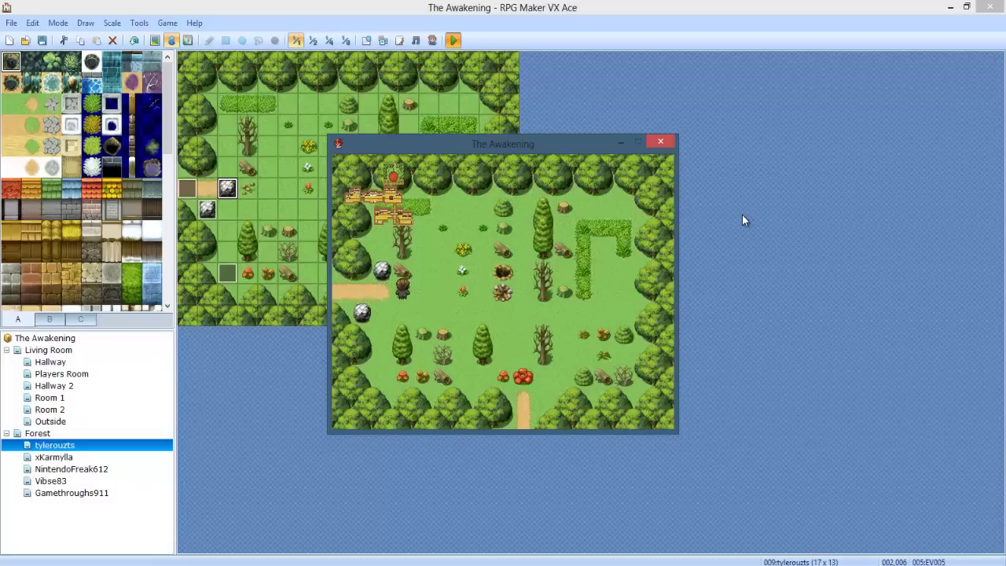
{"action": "key", "text": "Up"}
{"action": "key", "text": "Down"}
{"action": "key", "text": "Down"}
{"action": "key", "text": "Down"}
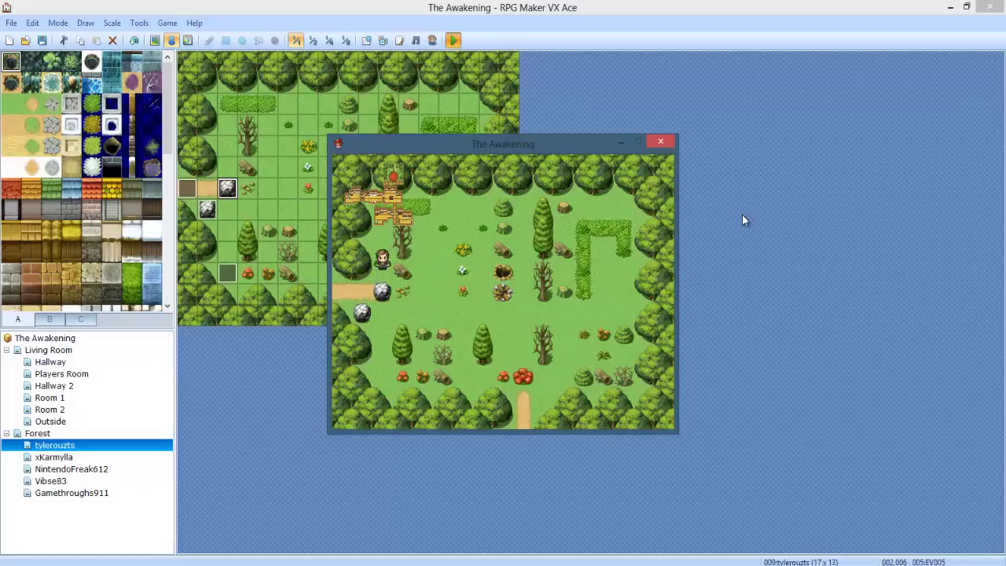
{"action": "key", "text": "Down"}
{"action": "key", "text": "Down"}
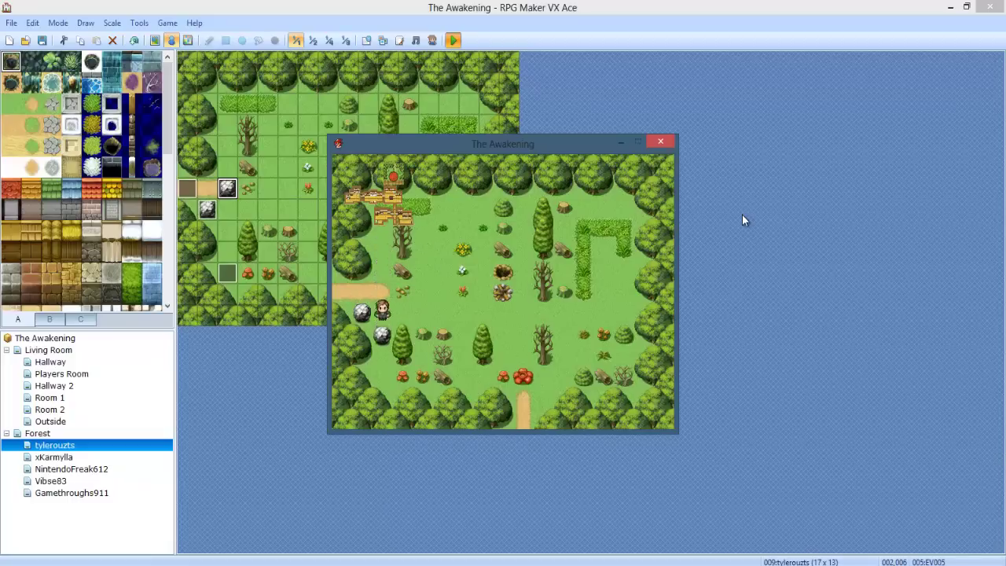
Walk around the boulder beside the western trees, testing vertical pushes and whether the character can get past it.
{"action": "key", "text": "Left"}
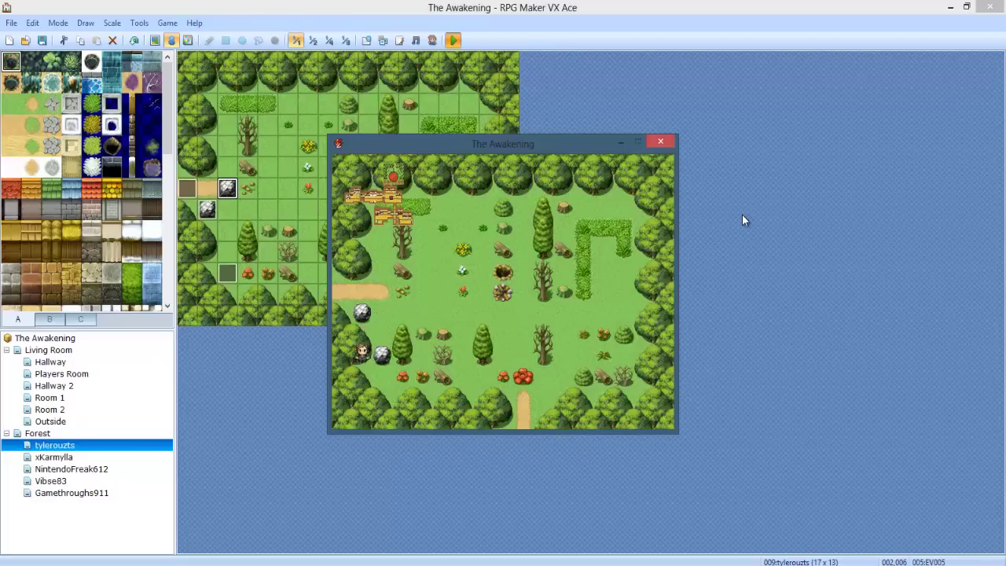
{"action": "key", "text": "Up"}
{"action": "key", "text": "Left"}
{"action": "key", "text": "Right"}
{"action": "key", "text": "Up"}
{"action": "key", "text": "Up"}
{"action": "key", "text": "Up"}
{"action": "key", "text": "Down"}
{"action": "key", "text": "Down"}
{"action": "key", "text": "Down"}
{"action": "key", "text": "Up"}
{"action": "key", "text": "Up"}
{"action": "key", "text": "Up"}
{"action": "key", "text": "Up"}
{"action": "key", "text": "Down"}
{"action": "key", "text": "Down"}
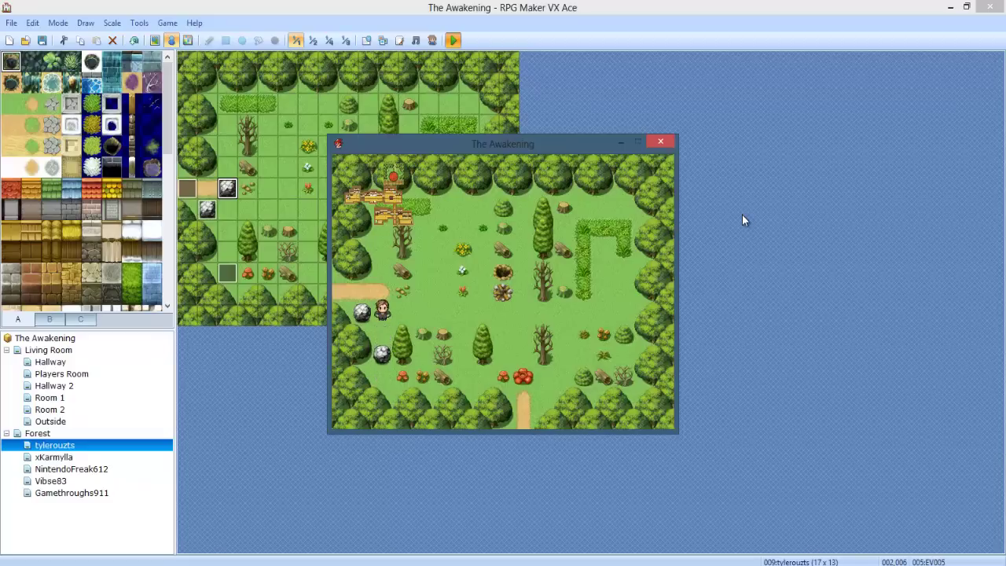
{"action": "key", "text": "Right"}
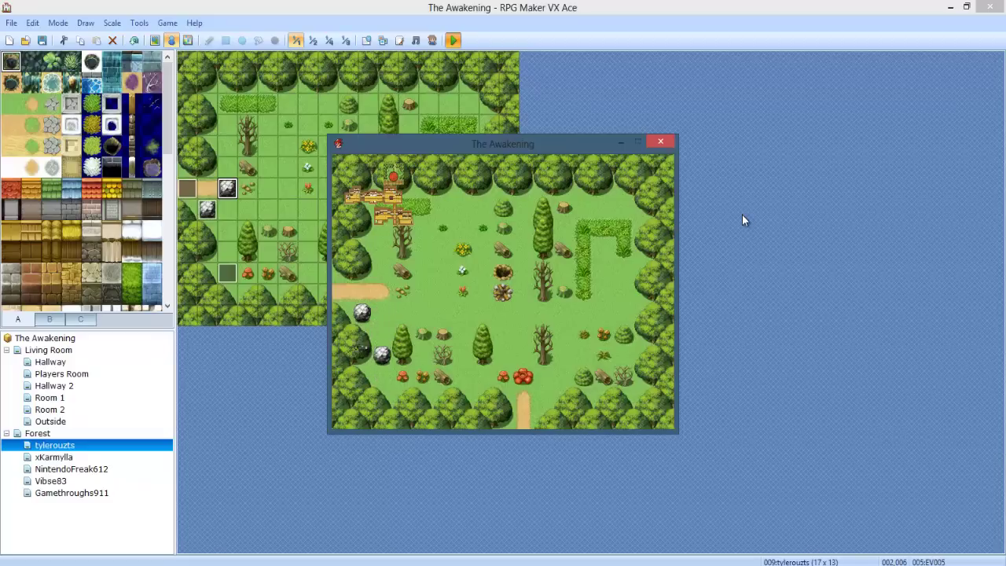
{"action": "key", "text": "Down"}
{"action": "key", "text": "Down"}
Walk the character east through the clearing, out its southern path and down the forest trail to the Outside map.
{"action": "key", "text": "Up"}
{"action": "key", "text": "Right"}
{"action": "key", "text": "Right"}
{"action": "key", "text": "Down"}
{"action": "key", "text": "Right"}
{"action": "key", "text": "Right"}
{"action": "key", "text": "Right"}
{"action": "key", "text": "Right"}
{"action": "key", "text": "Right"}
{"action": "key", "text": "Right"}
{"action": "key", "text": "Down"}
{"action": "key", "text": "Left"}
{"action": "key", "text": "Down"}
{"action": "key", "text": "Left"}
{"action": "key", "text": "Down"}
{"action": "key", "text": "Right"}
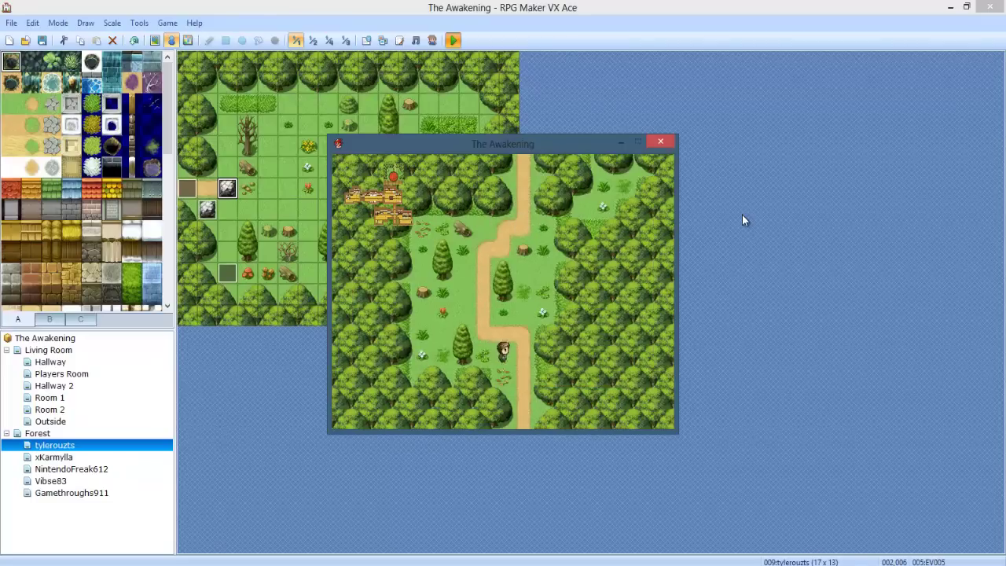
{"action": "key", "text": "Down"}
{"action": "key", "text": "Down"}
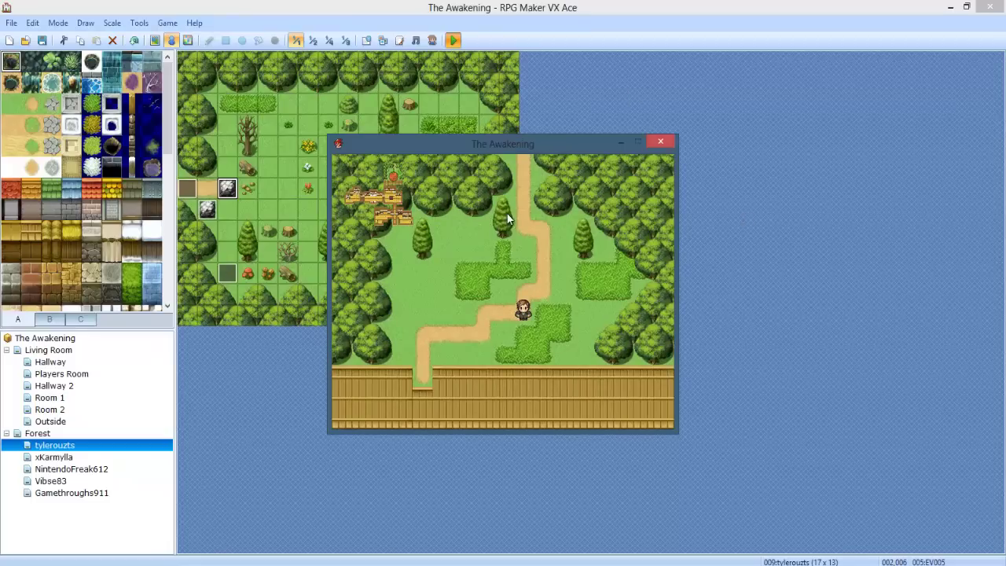
Follow the path to the house door, enter, and walk west through the house into the bedroom.
{"action": "key", "text": "Left"}
{"action": "key", "text": "Left"}
{"action": "key", "text": "Left"}
{"action": "key", "text": "Left"}
{"action": "key", "text": "Left"}
{"action": "key", "text": "Down"}
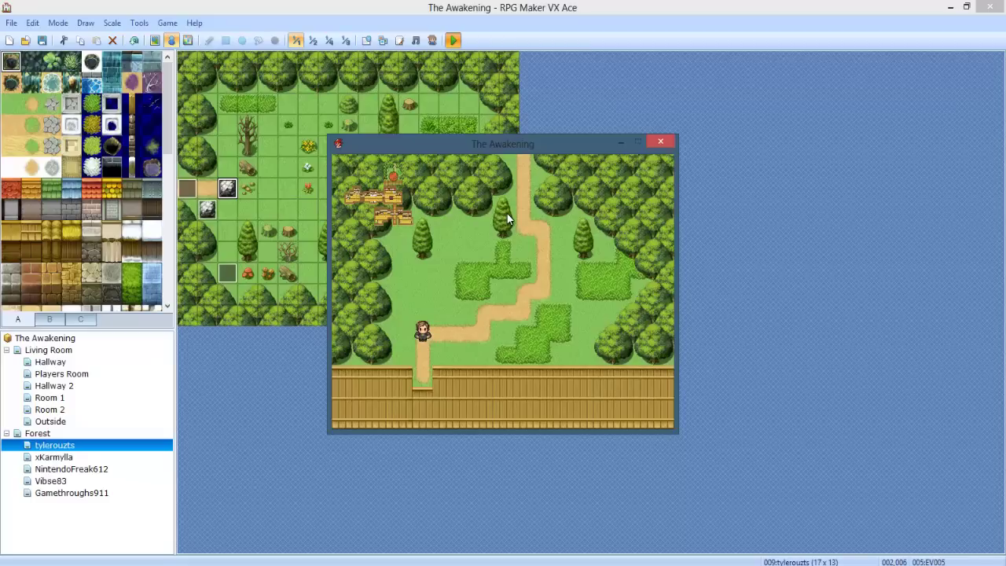
{"action": "key", "text": "Down"}
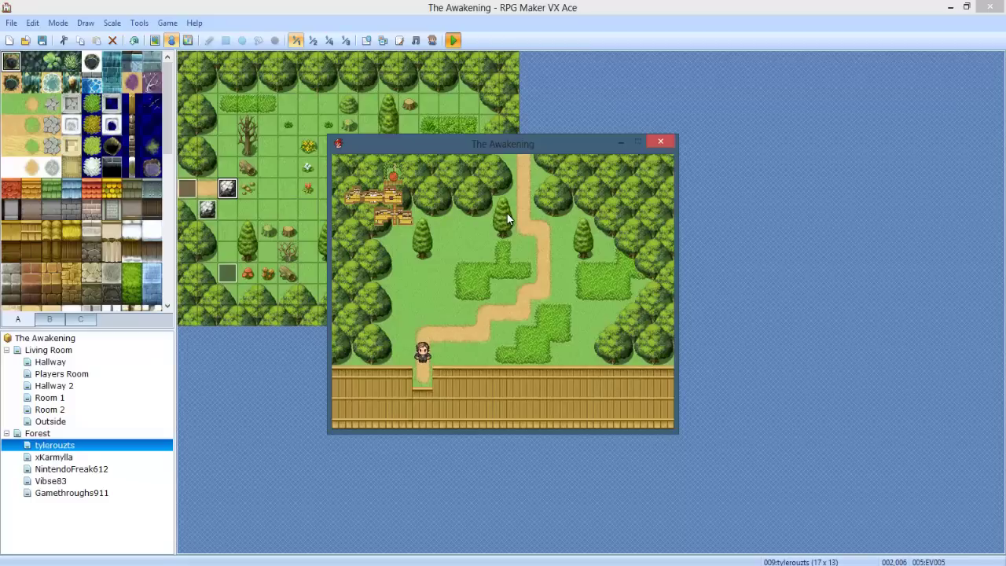
{"action": "key", "text": "Down"}
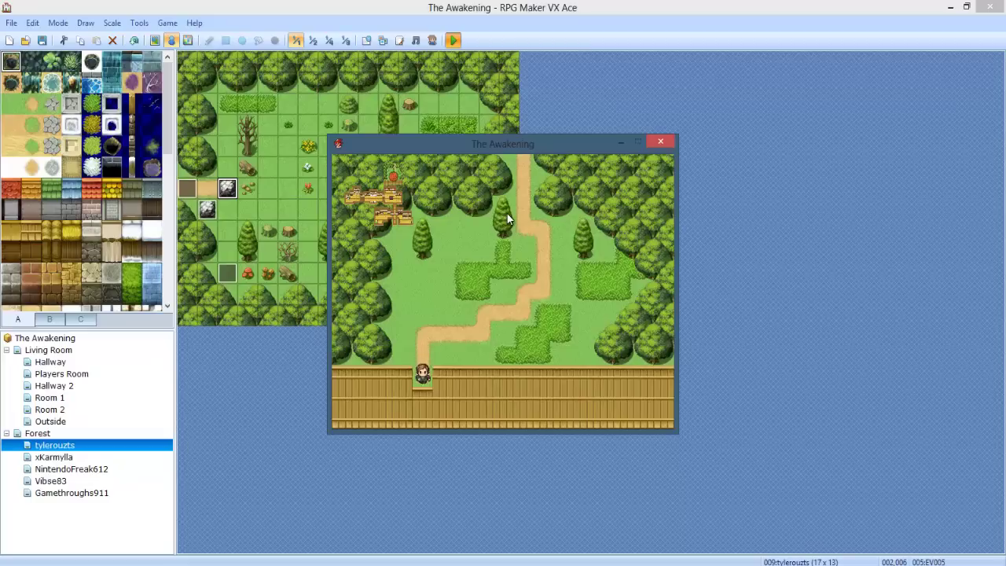
{"action": "key", "text": "Left"}
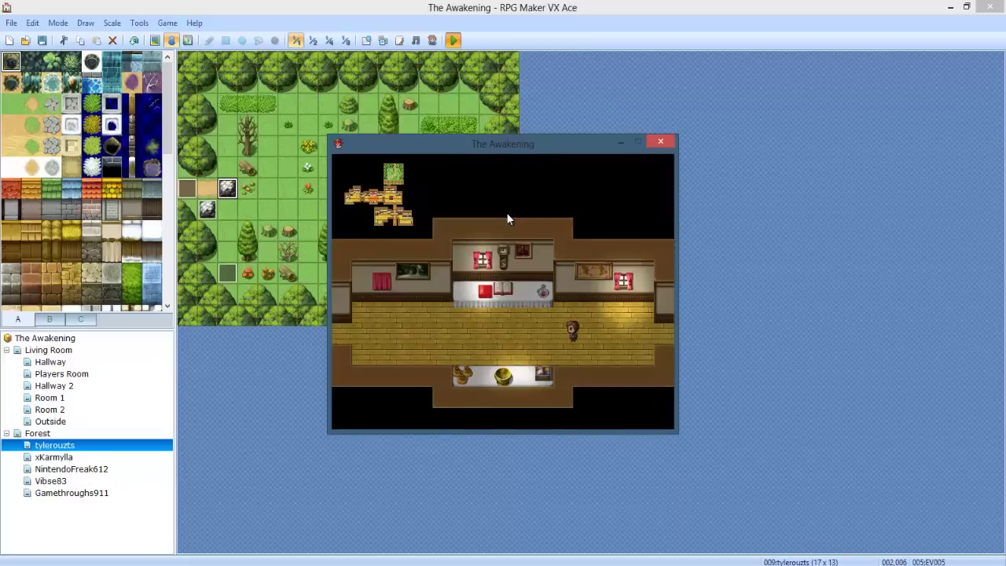
{"action": "key", "text": "Left"}
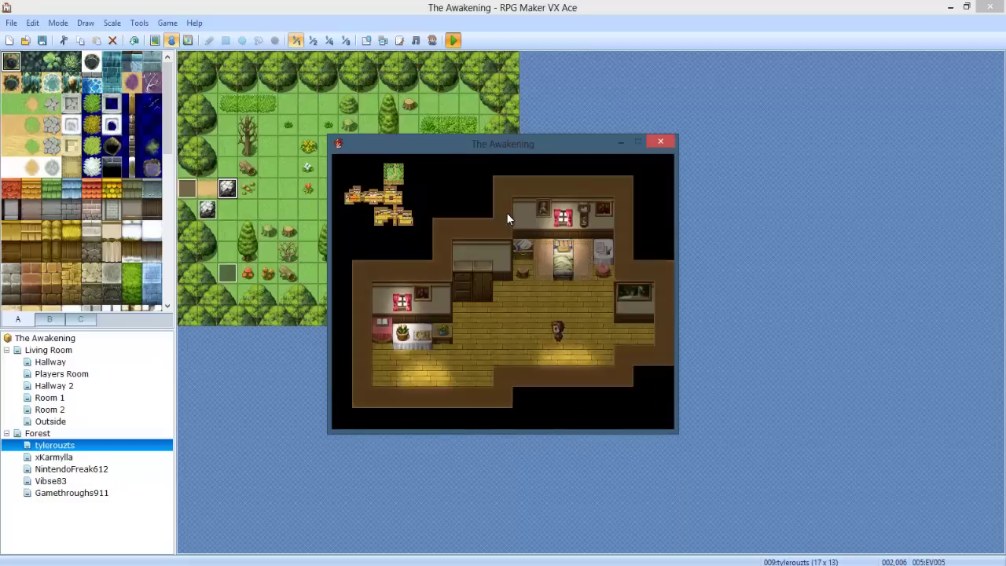
Open the note beside the bedroom's bed, read "A walk in the forest" and close it.
{"action": "key", "text": "Up"}
{"action": "key", "text": "Right"}
{"action": "key", "text": "Up"}
{"action": "key", "text": "Return"}
{"action": "key", "text": "Return"}
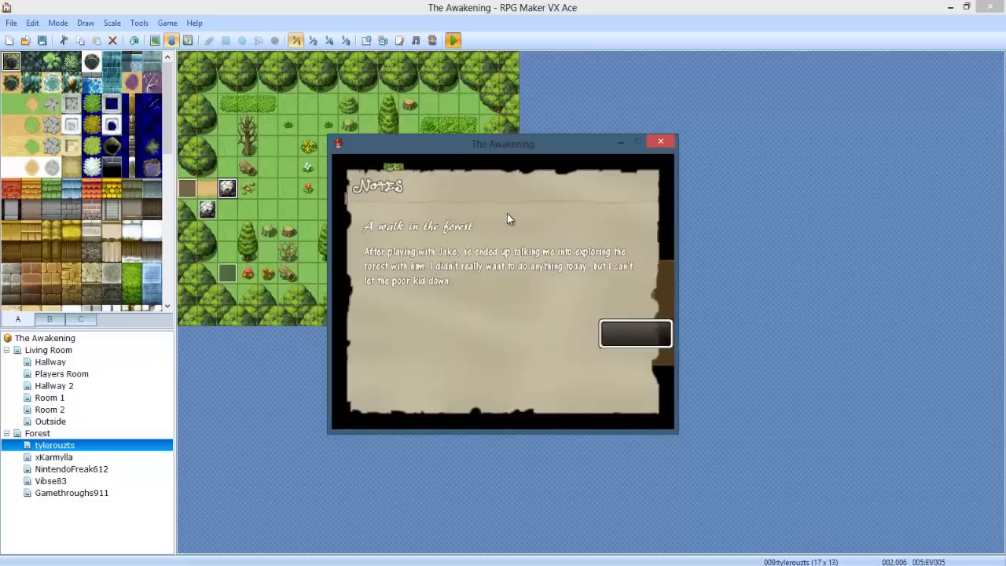
{"action": "key", "text": "Return"}
Walk the character back east through the house and out onto the Outside map.
{"action": "key", "text": "Down"}
{"action": "key", "text": "Down"}
{"action": "key", "text": "Right"}
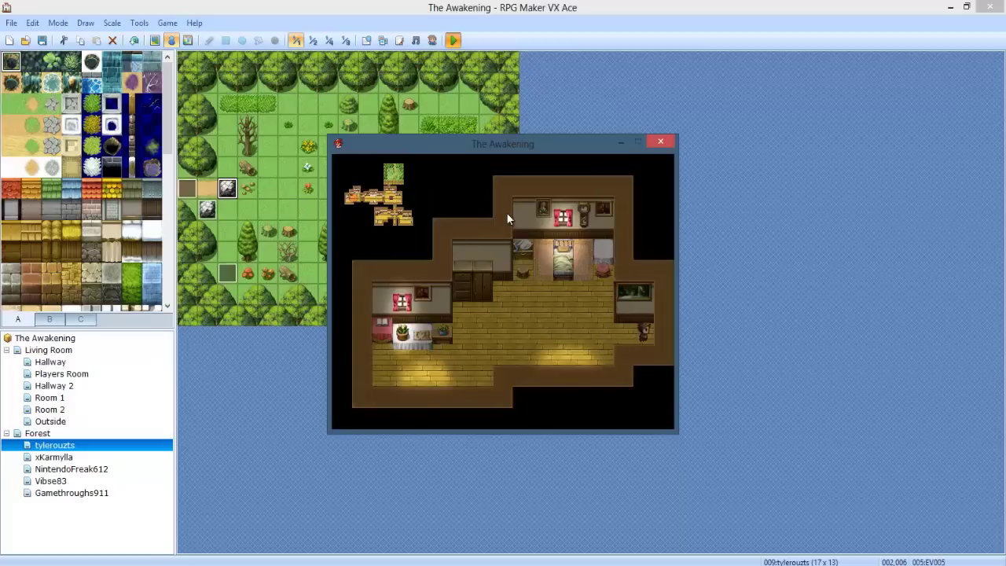
{"action": "key", "text": "Right"}
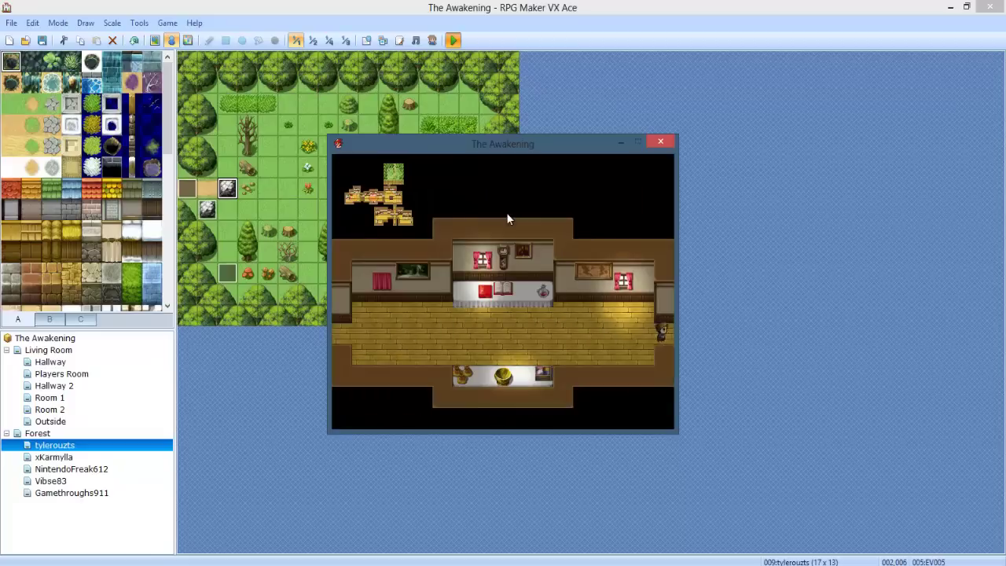
{"action": "key", "text": "Up"}
{"action": "key", "text": "Up"}
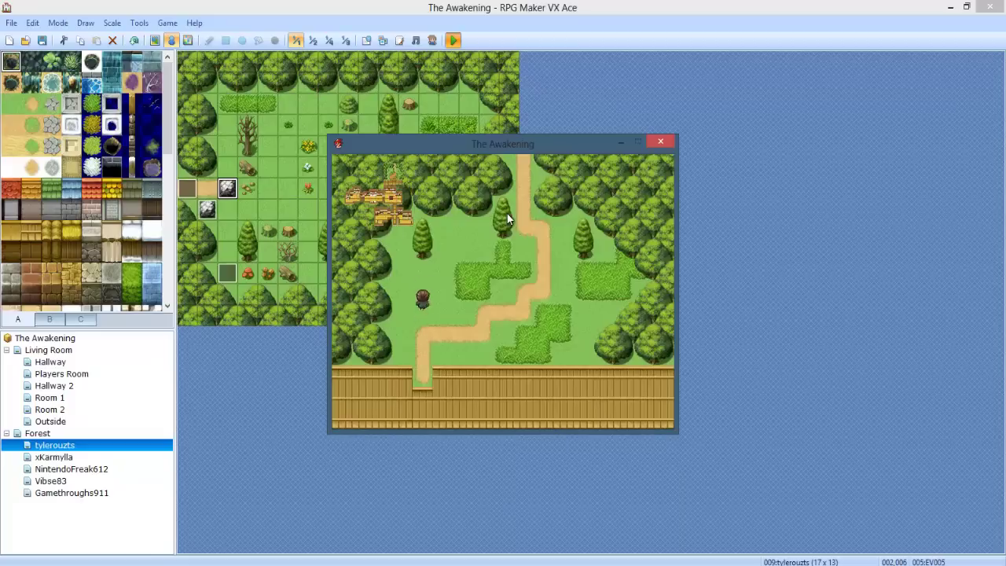
Check Note 2 under Key Items in the game's inventory and return to the map.
{"action": "key", "text": "Escape"}
{"action": "key", "text": "Return"}
{"action": "key", "text": "Left"}
{"action": "key", "text": "Return"}
{"action": "key", "text": "Right"}
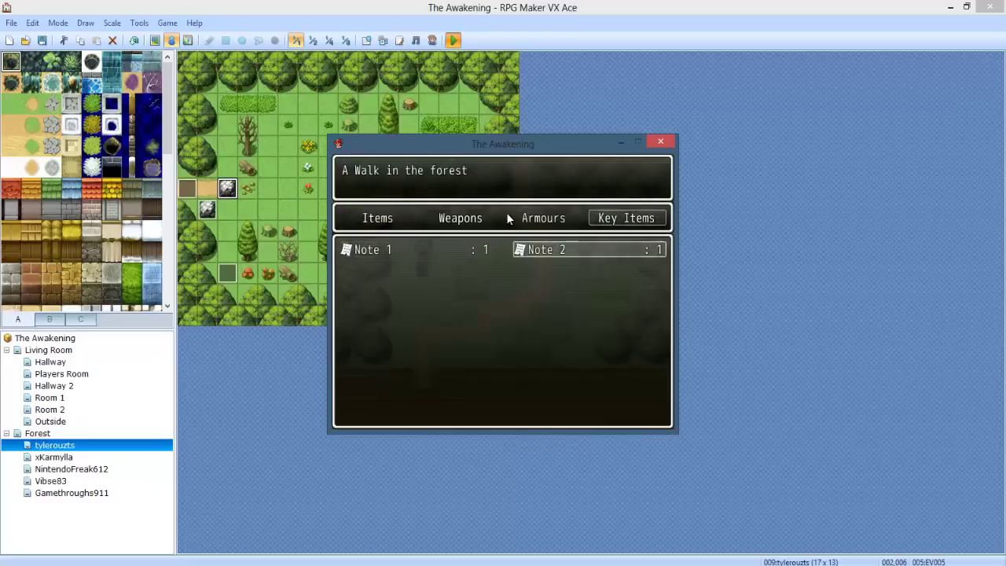
{"action": "key", "text": "Return"}
{"action": "key", "text": "Return"}
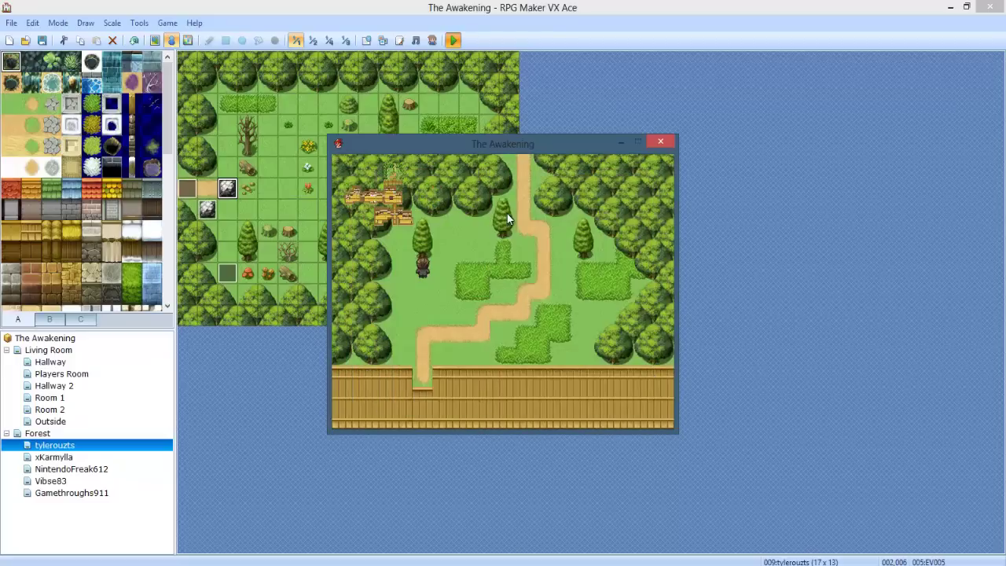
{"action": "key", "text": "Right"}
{"action": "key", "text": "Up"}
{"action": "key", "text": "Escape"}
{"action": "key", "text": "Down"}
{"action": "key", "text": "Down"}
{"action": "key", "text": "Down"}
{"action": "key", "text": "Down"}
{"action": "key", "text": "Down"}
{"action": "key", "text": "Return"}
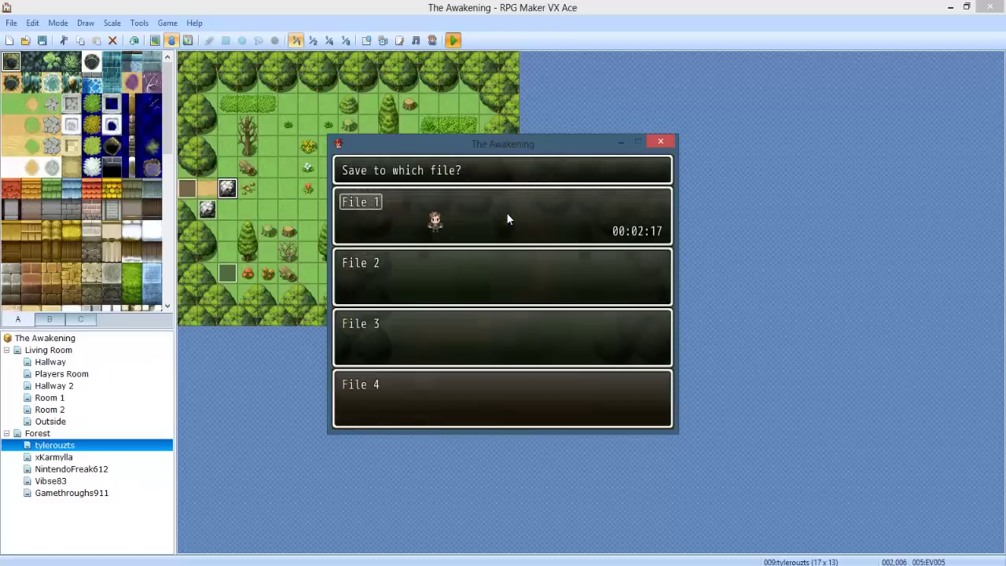
{"action": "key", "text": "Escape"}
{"action": "key", "text": "Escape"}
Walk the character north along the path through the forest and into the boulder clearing, heading west toward the boulders.
{"action": "key", "text": "Right"}
{"action": "key", "text": "Up"}
{"action": "key", "text": "Left"}
{"action": "key", "text": "Up"}
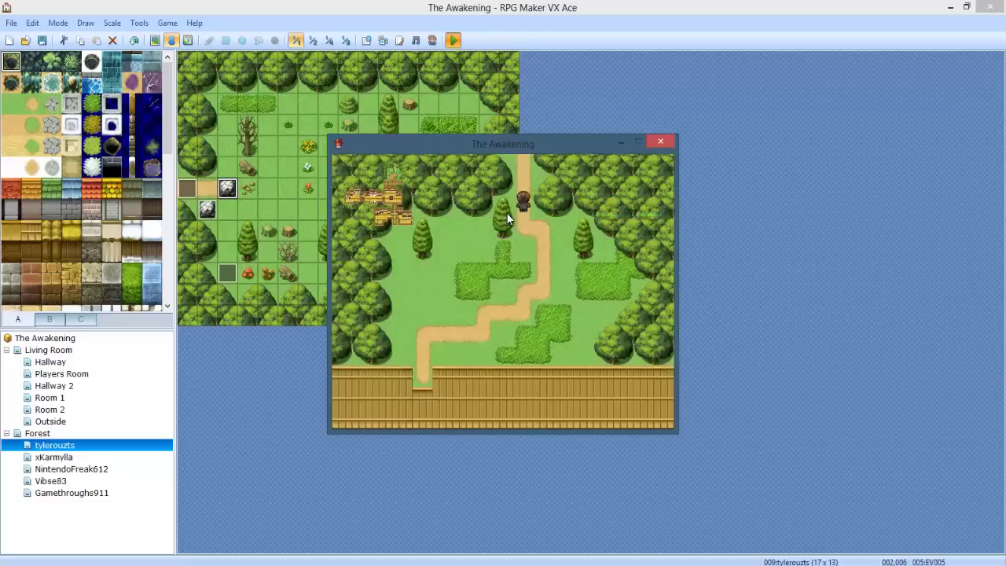
{"action": "key", "text": "Up"}
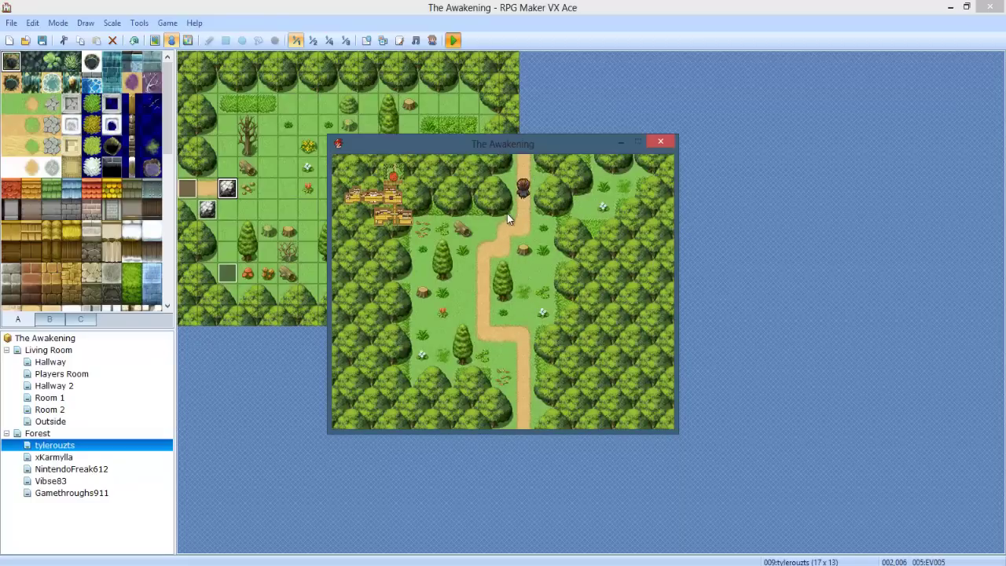
{"action": "key", "text": "Up"}
{"action": "key", "text": "Left"}
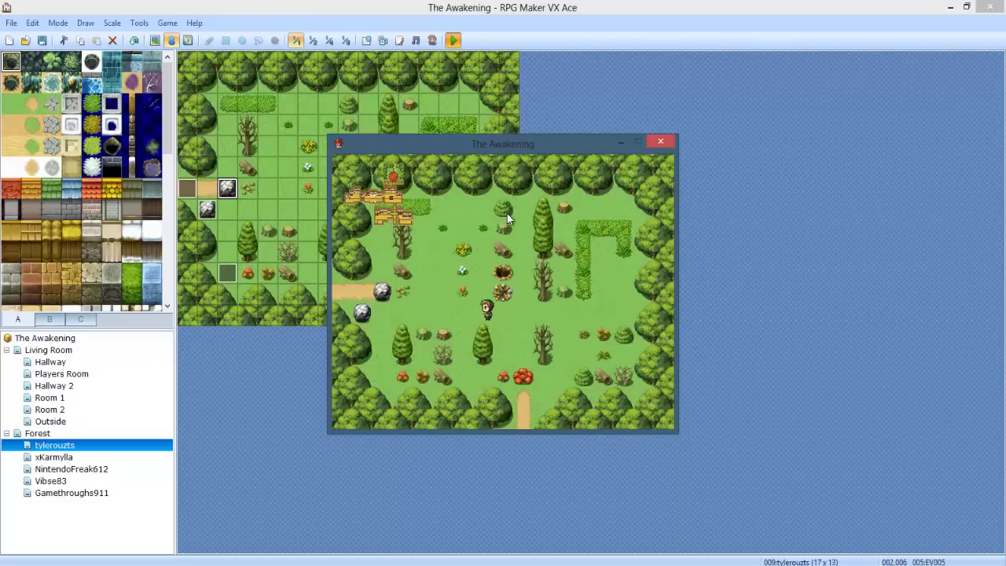
Save the game to File 1 while standing beside the boulders and close the playtest.
{"action": "key", "text": "Escape"}
{"action": "key", "text": "Up"}
{"action": "key", "text": "Up"}
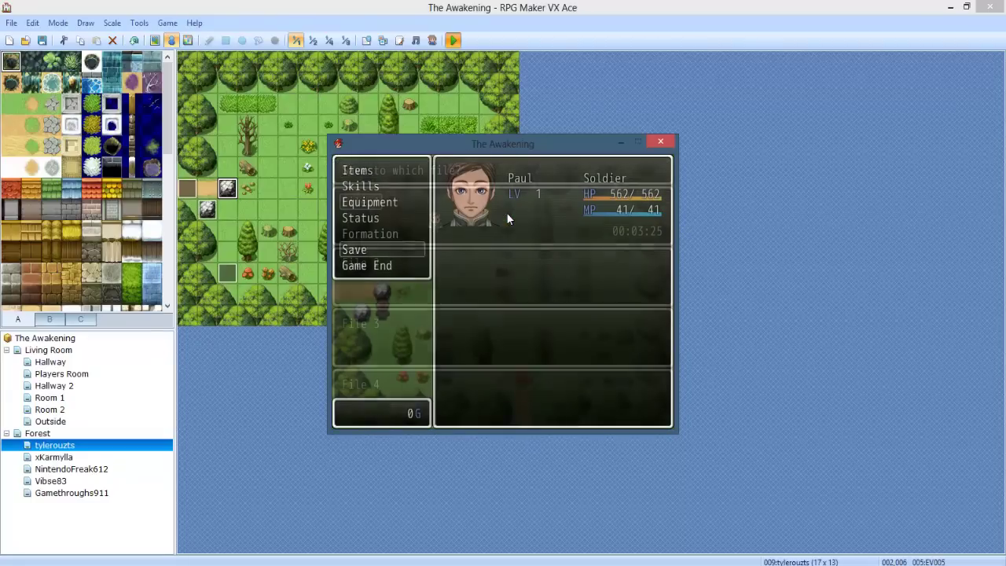
{"action": "key", "text": "Return"}
{"action": "key", "text": "Escape"}
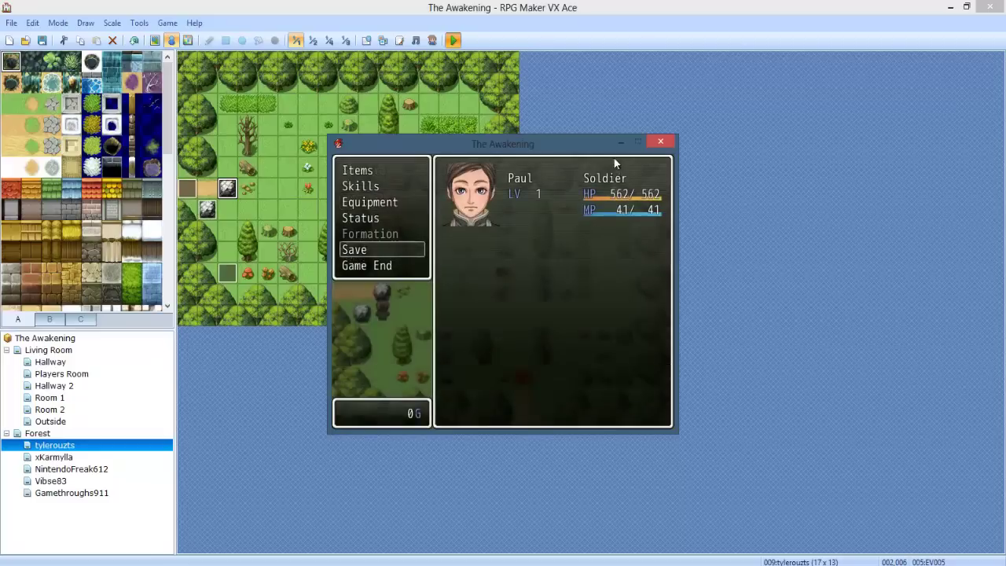
{"action": "left_click", "coordinate": [660, 142]}
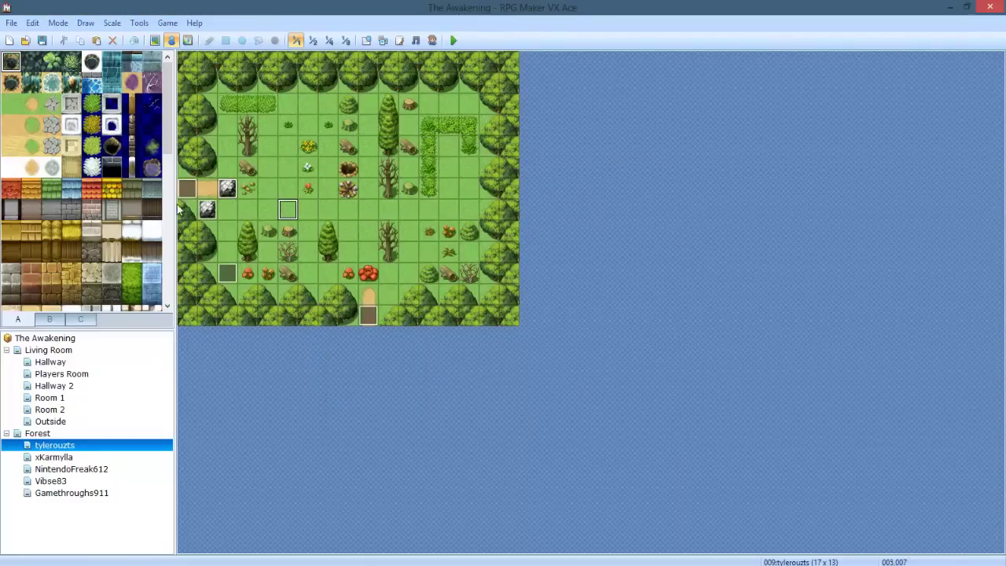
Look through the xKarmylla, NintendoFreak612, Vibse83, Gamethroughs911 and Forest maps in the editor.
{"action": "left_click", "coordinate": [84, 459]}
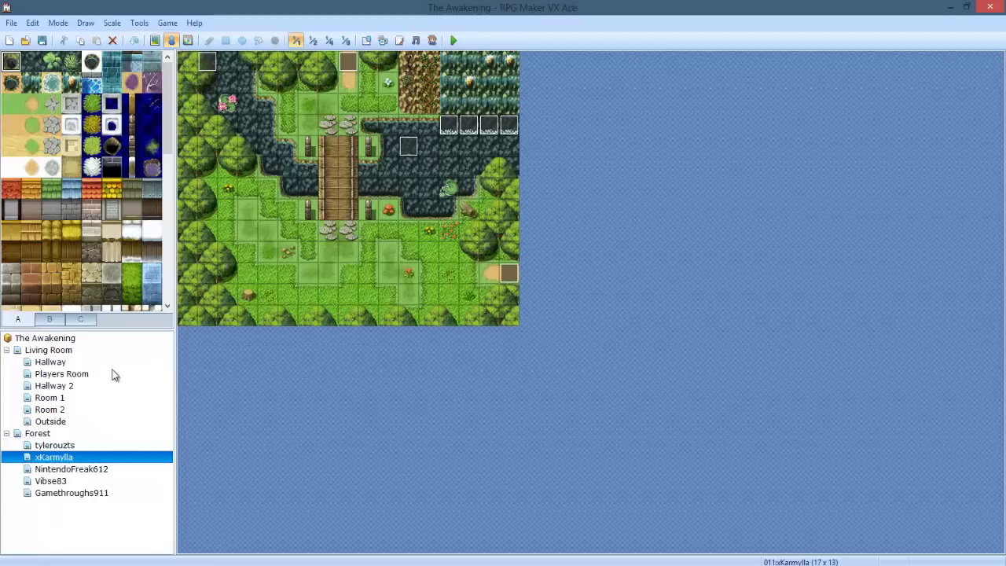
{"action": "left_click", "coordinate": [61, 470]}
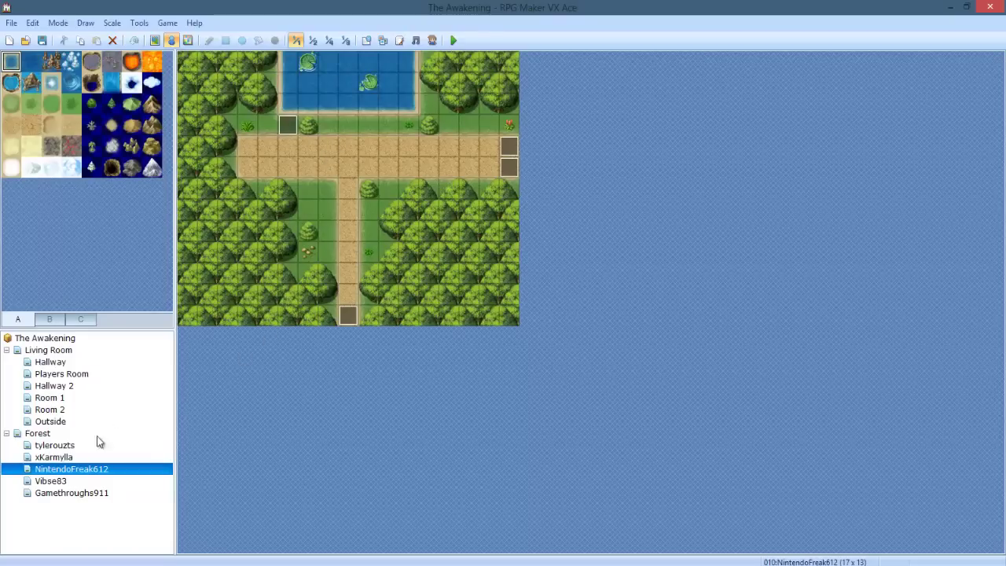
{"action": "left_click", "coordinate": [91, 481]}
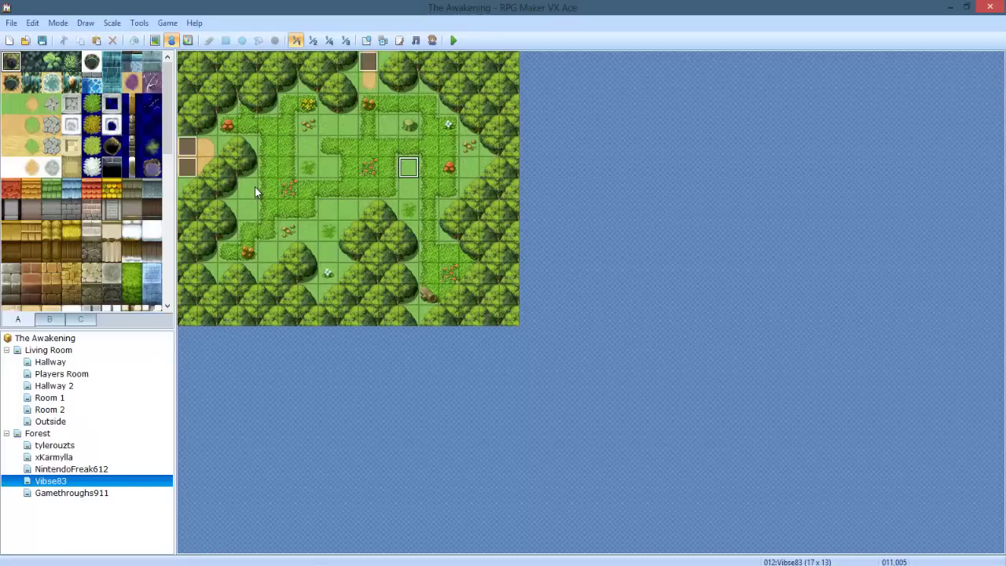
{"action": "left_click", "coordinate": [72, 497]}
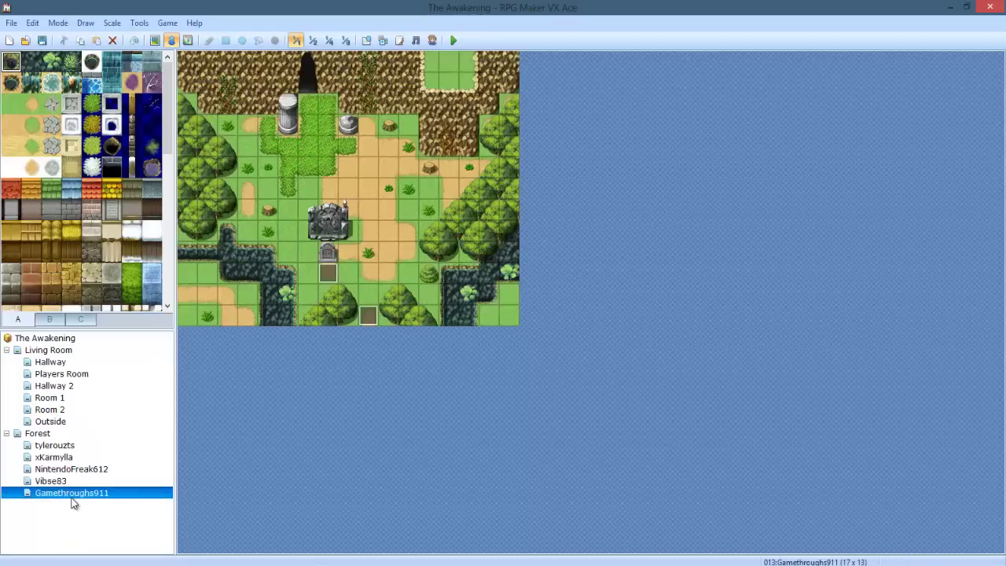
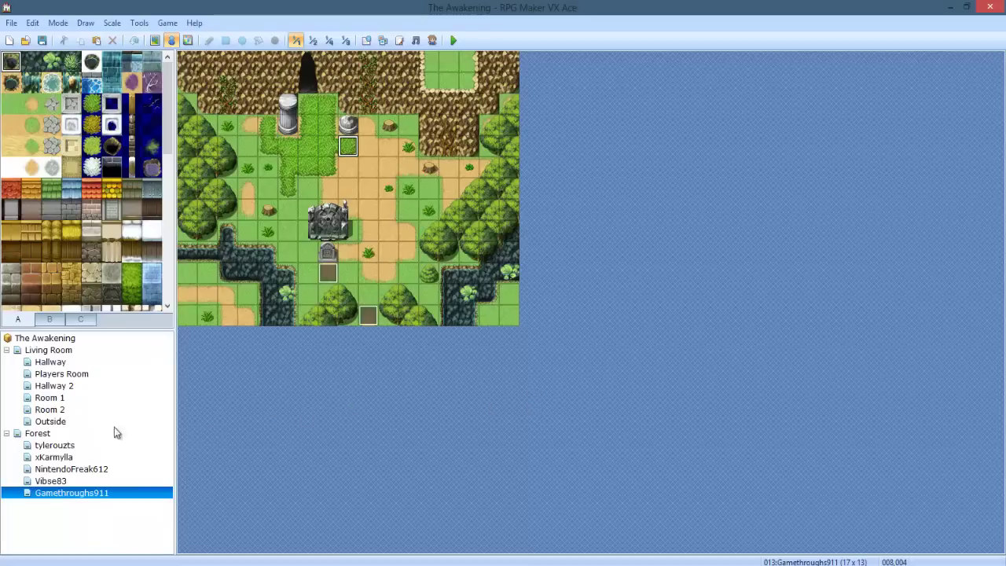
{"action": "left_click", "coordinate": [69, 435]}
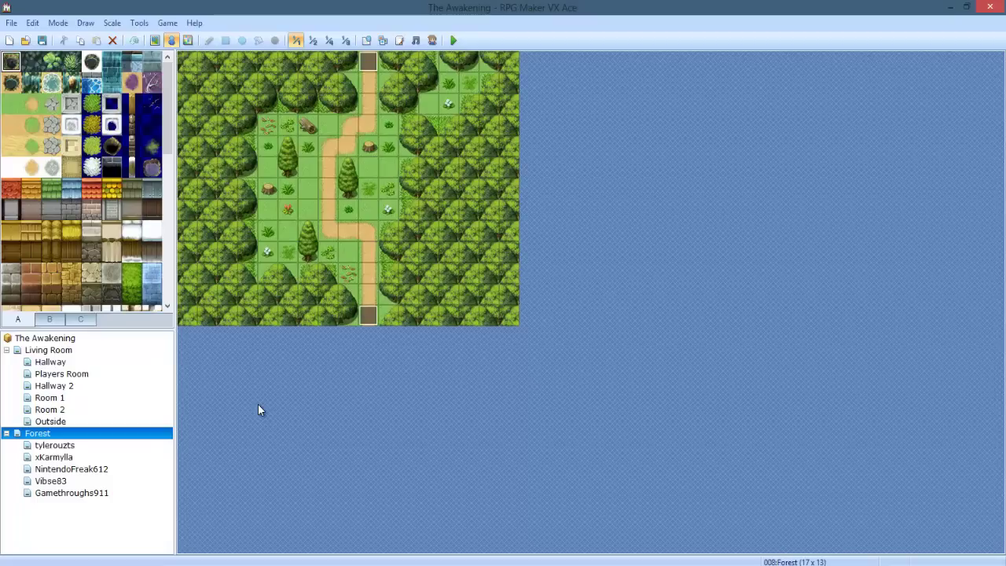
Examine the two parallel events in the Outside map's lower-left corner for the picture numbers they erase and show.
{"action": "left_click", "coordinate": [50, 423]}
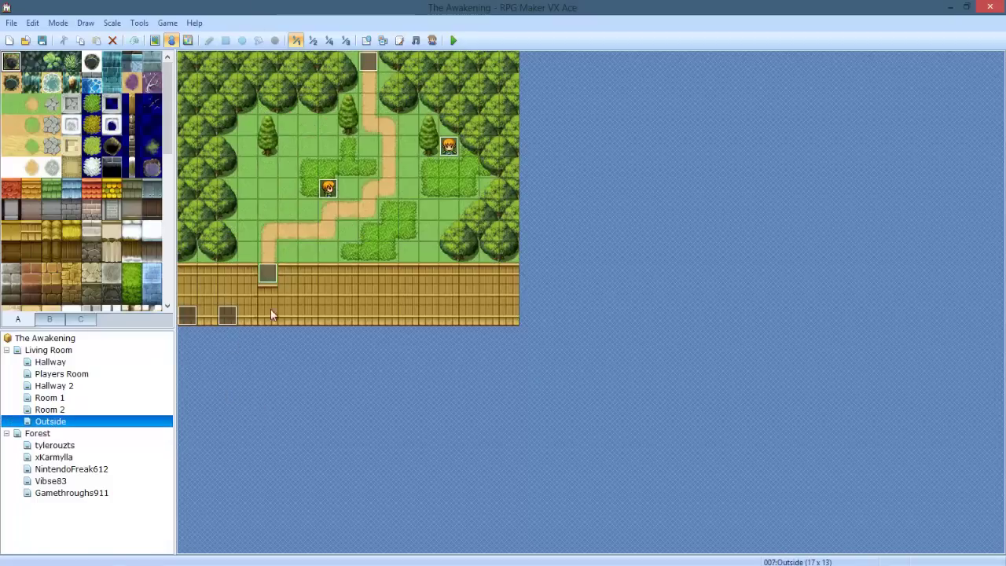
{"action": "double_click", "coordinate": [224, 317]}
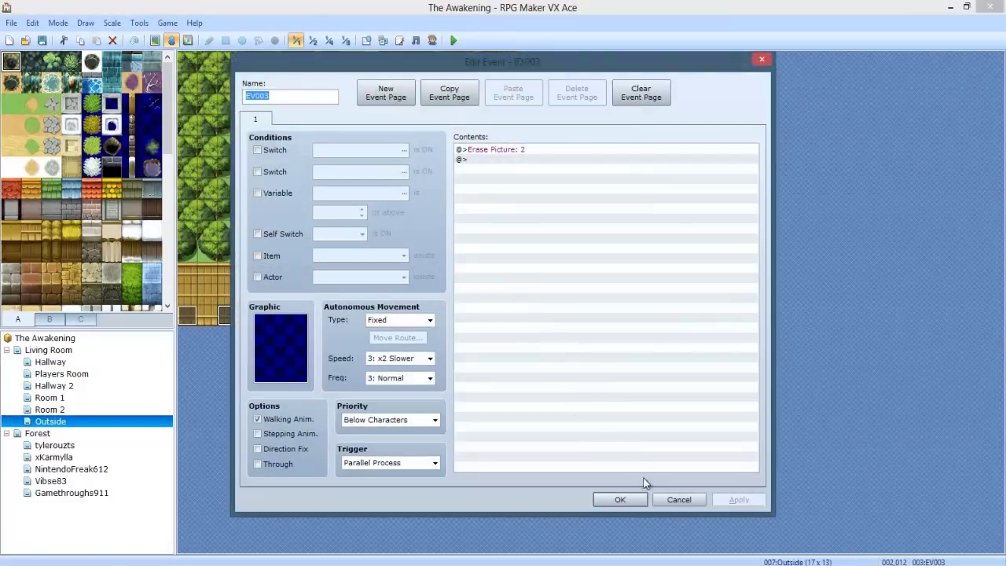
{"action": "key", "text": "Escape"}
{"action": "double_click", "coordinate": [187, 316]}
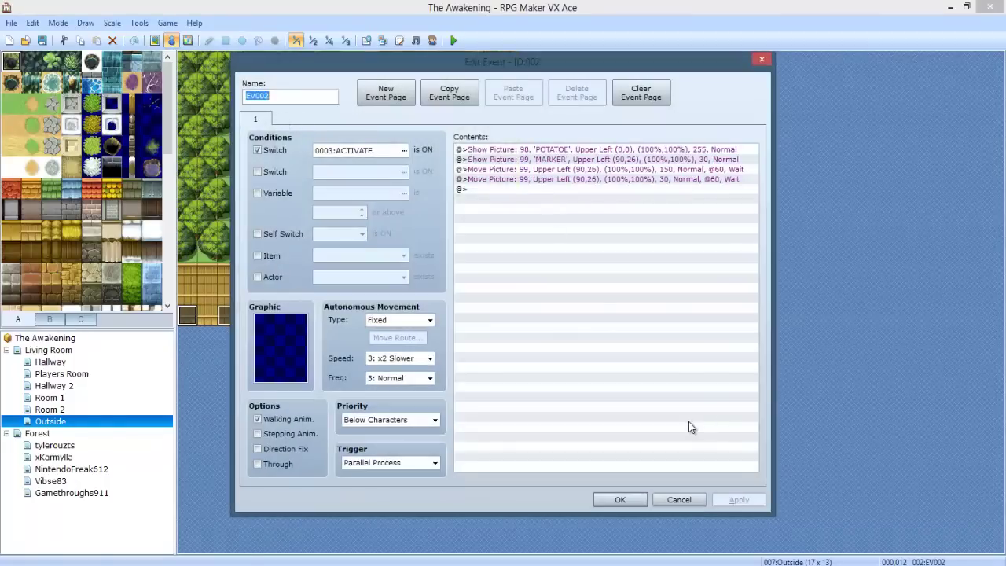
{"action": "left_click", "coordinate": [666, 502]}
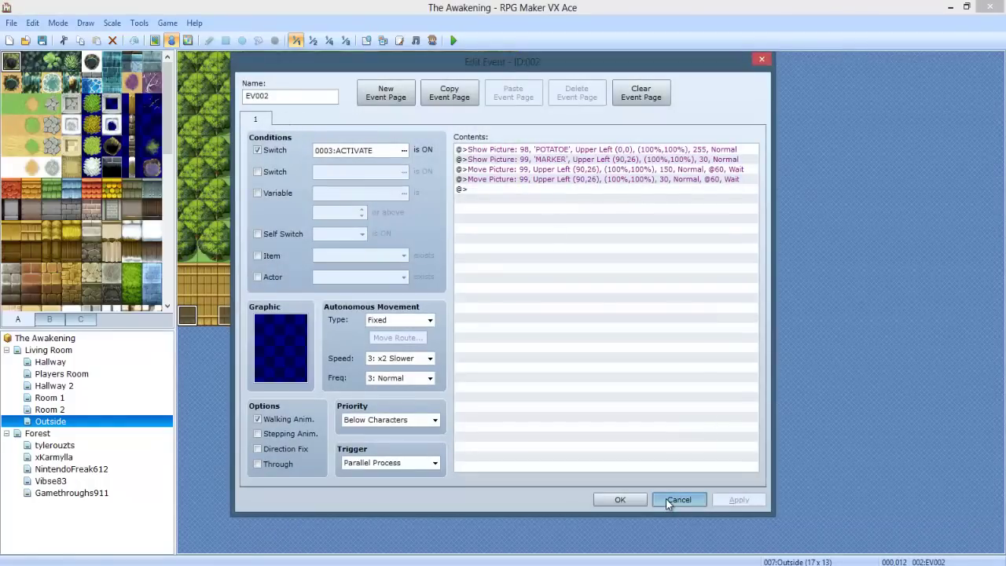
{"action": "left_click", "coordinate": [585, 149]}
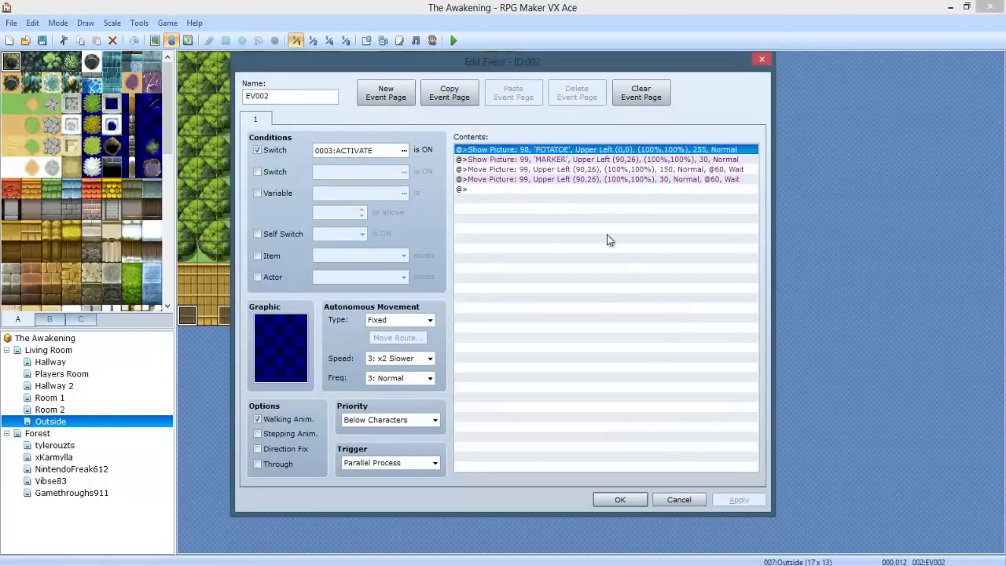
{"action": "left_click", "coordinate": [688, 503]}
Create an event on the Outside map's wooden area with a Parallel Process trigger and an Erase Picture command for picture 98.
{"action": "double_click", "coordinate": [363, 294]}
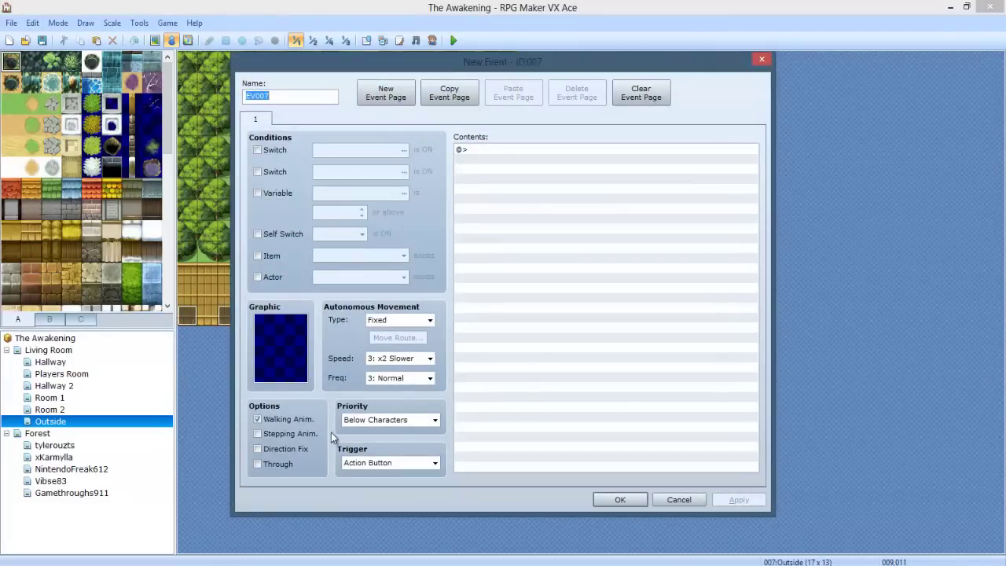
{"action": "left_click", "coordinate": [397, 462]}
{"action": "left_click", "coordinate": [382, 511]}
{"action": "left_click", "coordinate": [526, 283]}
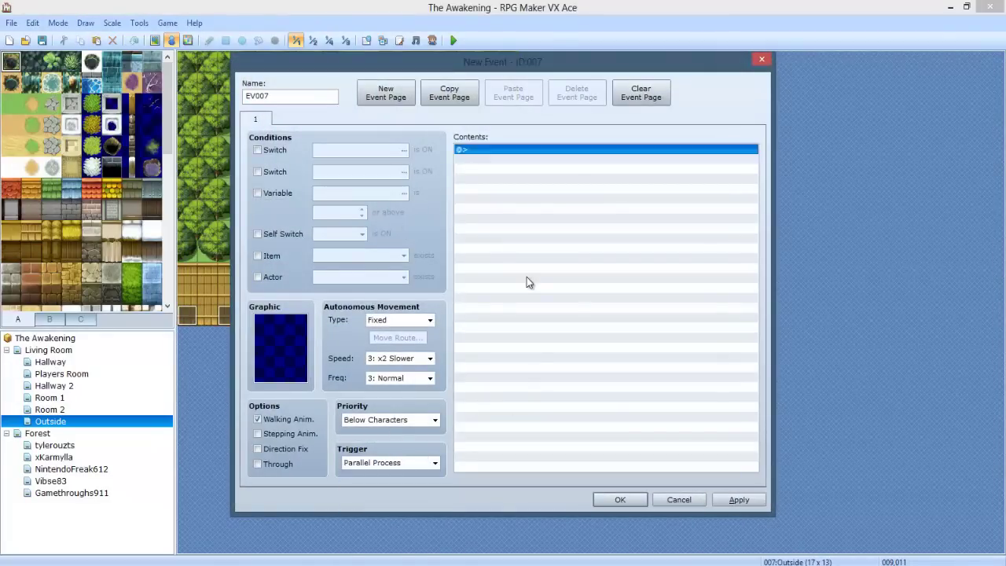
{"action": "double_click", "coordinate": [526, 283]}
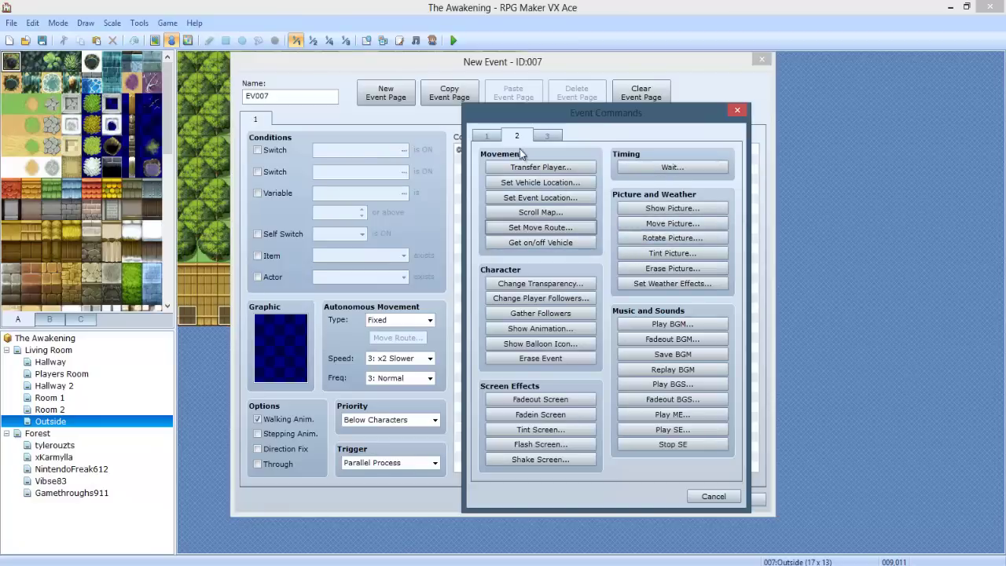
{"action": "left_click", "coordinate": [674, 269]}
{"action": "left_click", "coordinate": [630, 307]}
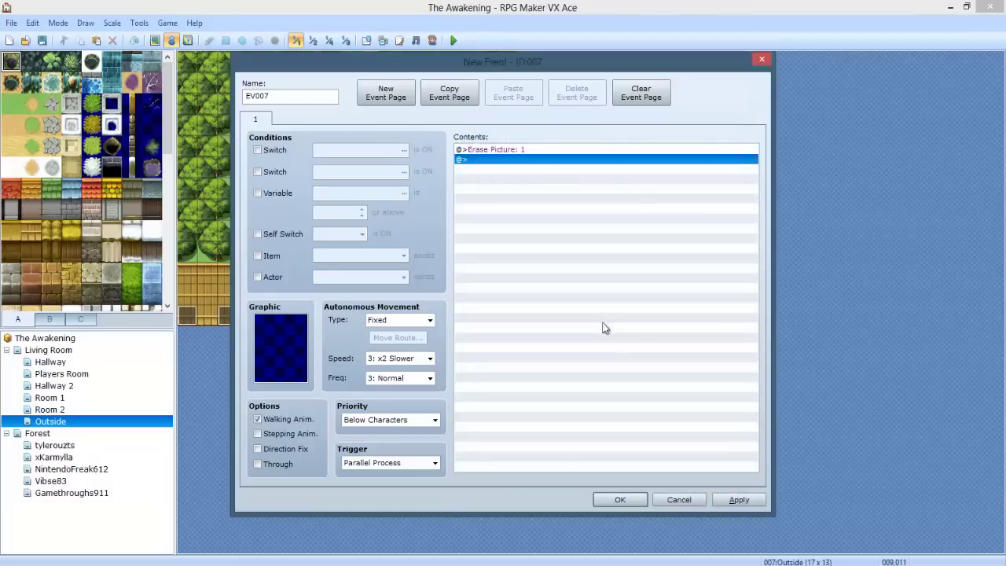
{"action": "double_click", "coordinate": [523, 150]}
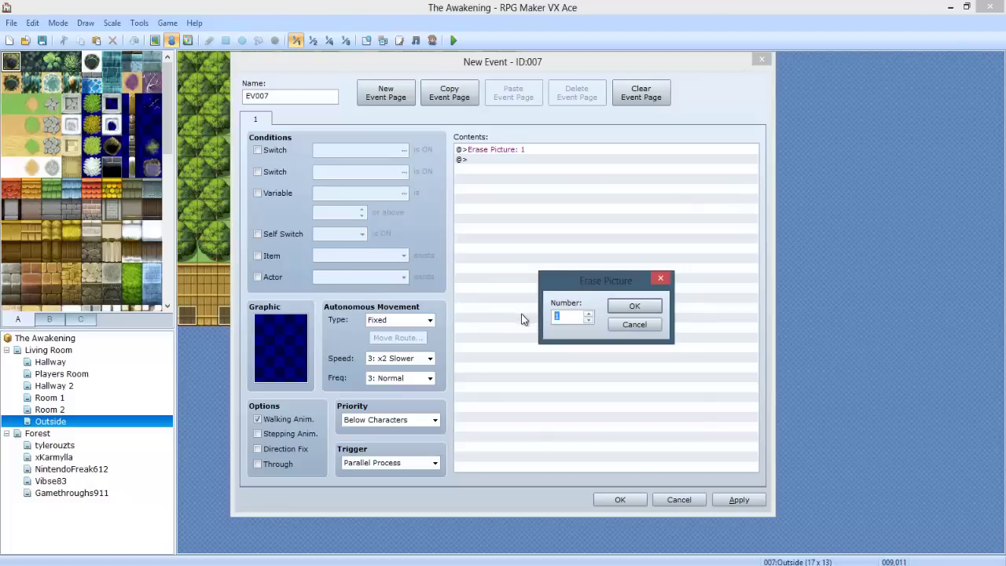
{"action": "type", "text": "98"}
{"action": "left_click", "coordinate": [634, 305]}
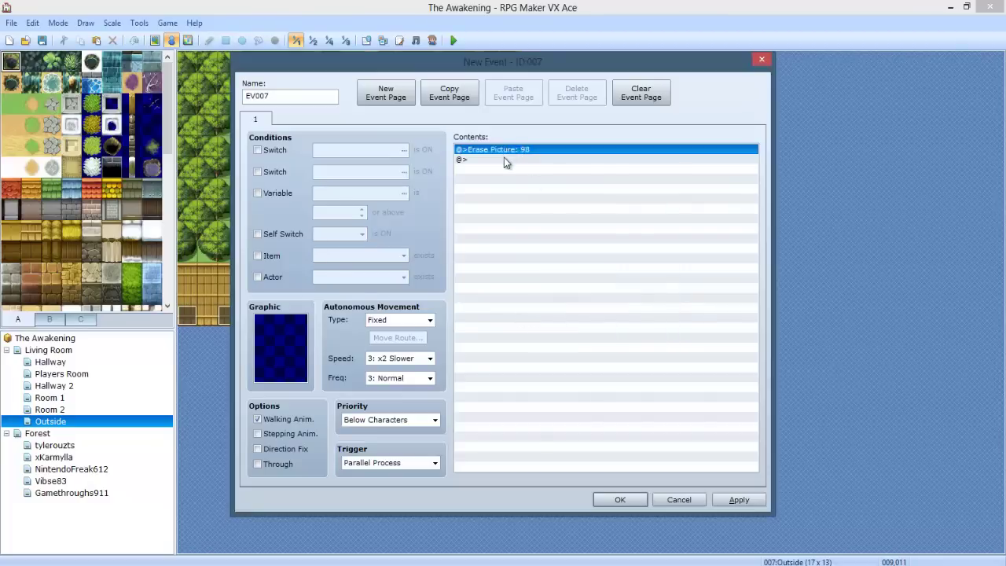
Add a second Erase Picture command for picture 99 and confirm the new event.
{"action": "left_click", "coordinate": [503, 158]}
{"action": "key", "text": "ctrl+v"}
{"action": "double_click", "coordinate": [504, 160]}
{"action": "left_click", "coordinate": [588, 313]}
{"action": "left_click", "coordinate": [627, 306]}
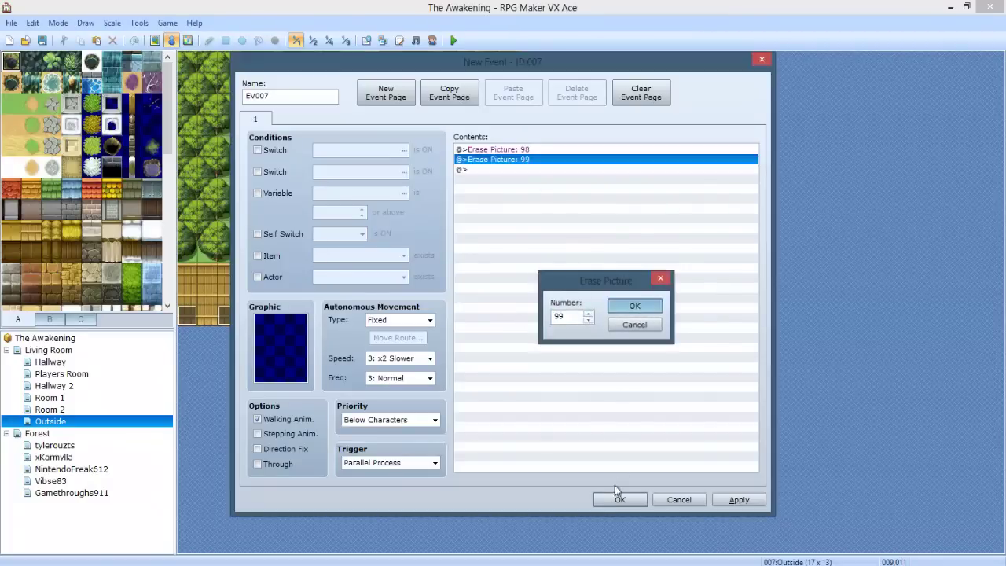
{"action": "left_click", "coordinate": [614, 504]}
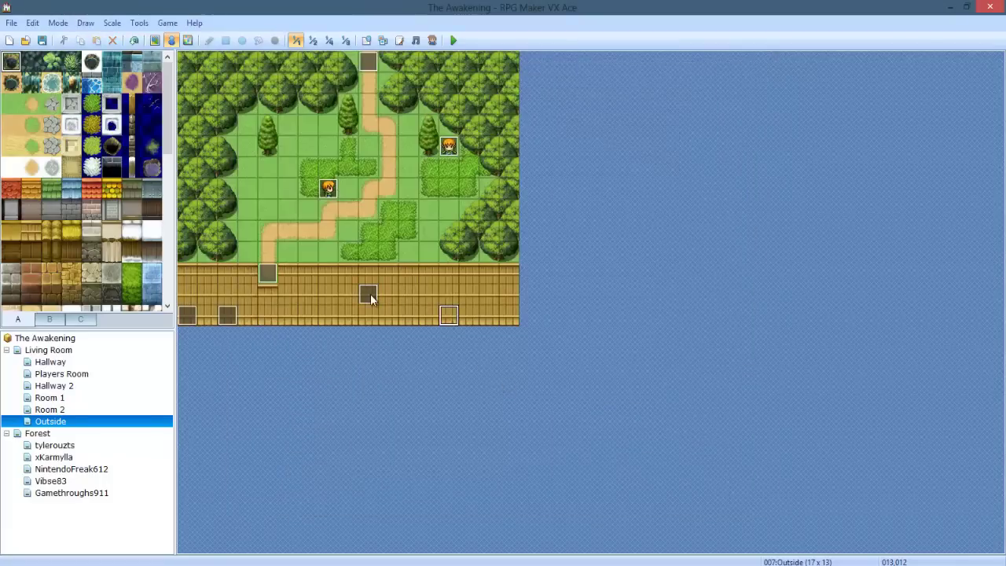
Move the picture-erasing event from the Outside map to tile 011,007 on the Gamethroughs911 map.
{"action": "left_click", "coordinate": [369, 295]}
{"action": "left_click", "coordinate": [37, 435]}
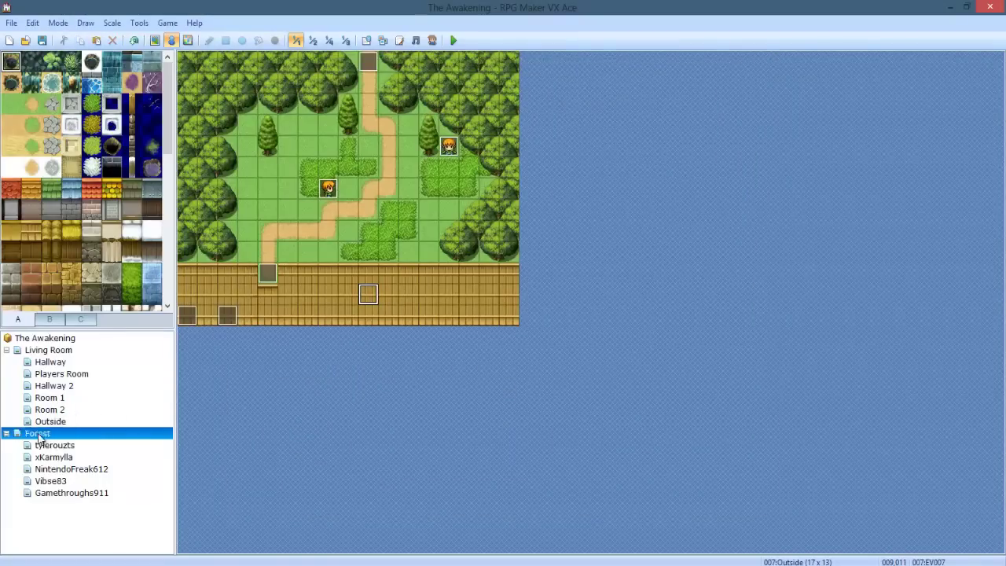
{"action": "left_click", "coordinate": [302, 208]}
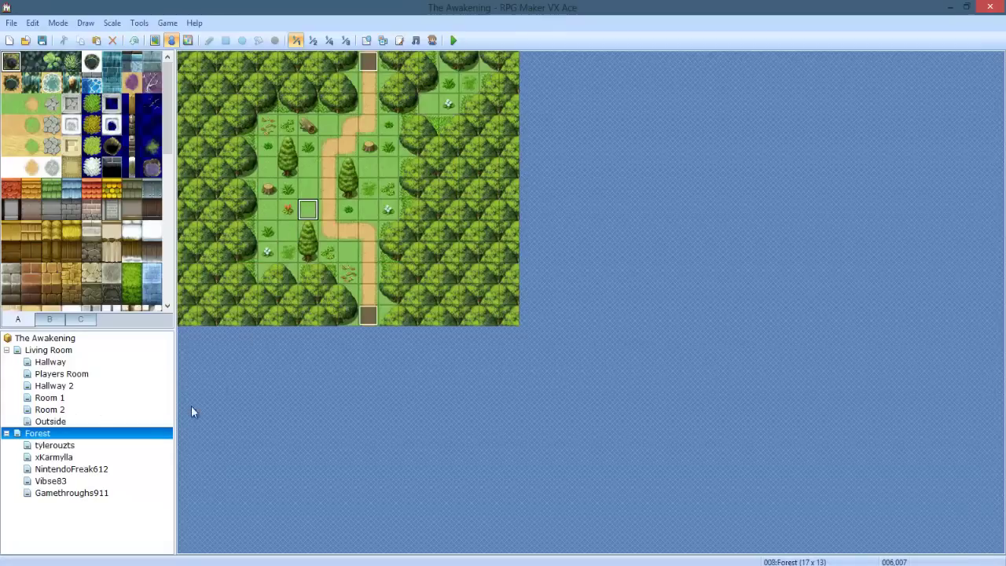
{"action": "left_click", "coordinate": [75, 492]}
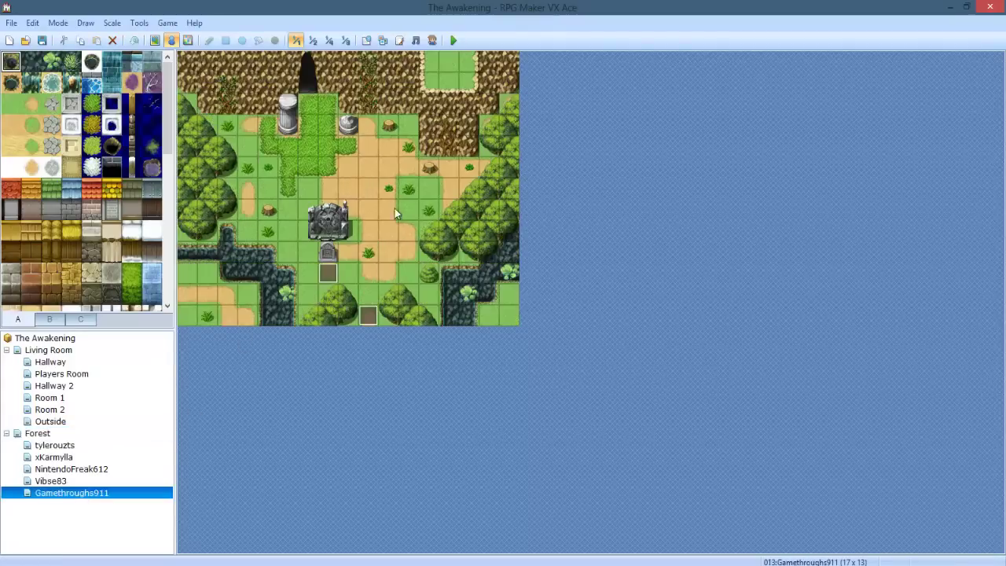
Start a playtest, continue from the saved game, and push the boulder blocking the path one tile north.
{"action": "left_click", "coordinate": [453, 40]}
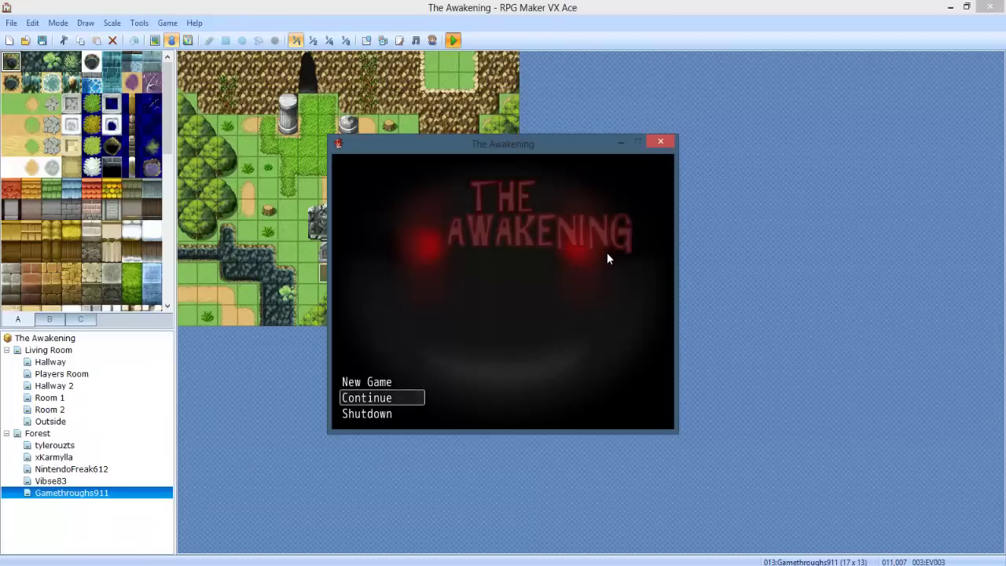
{"action": "key", "text": "Return"}
{"action": "key", "text": "Return"}
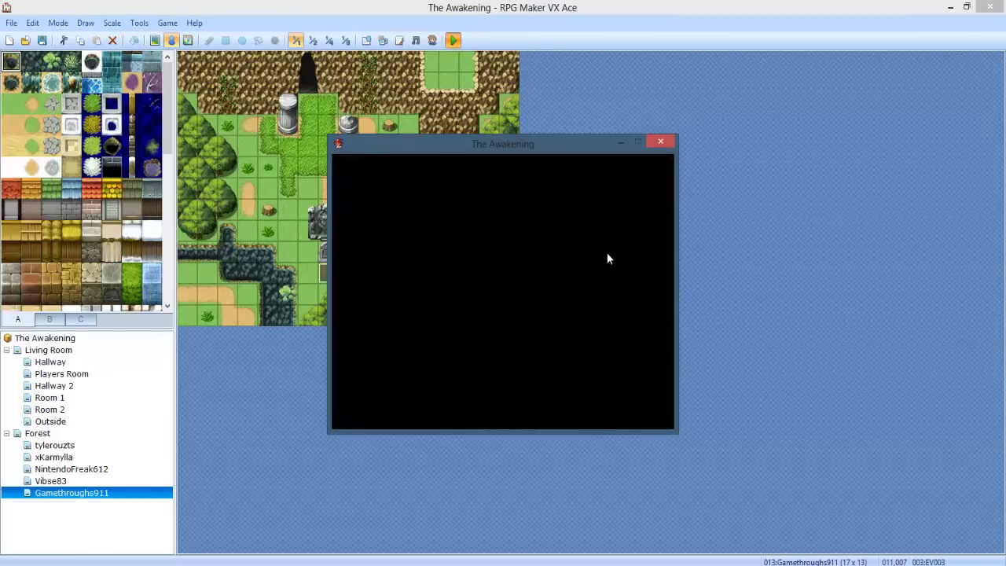
{"action": "key", "text": "Left"}
{"action": "key", "text": "Up"}
{"action": "key", "text": "Up"}
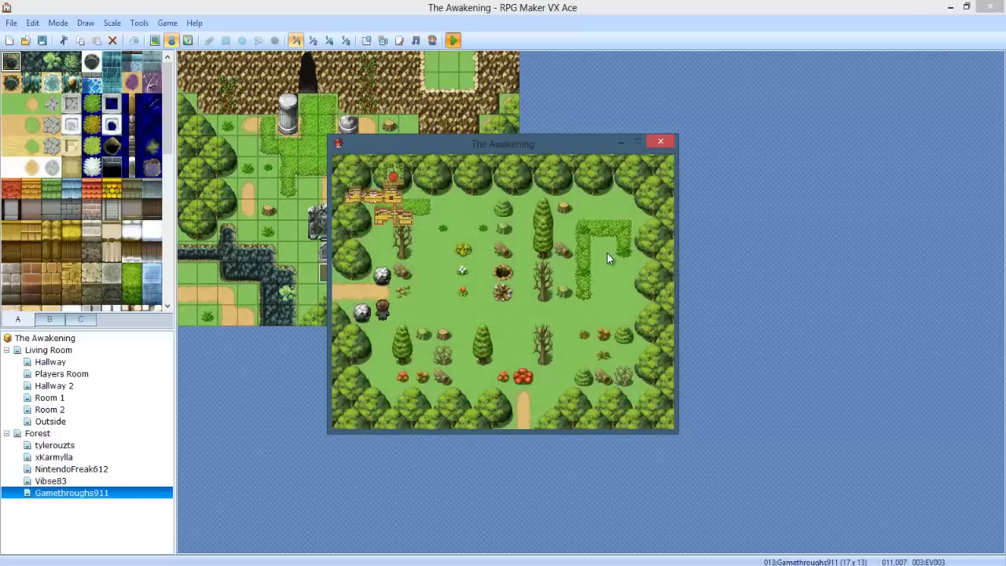
Walk the character west along the opened path and onto the neighbouring river map with the bridge.
{"action": "key", "text": "Left"}
{"action": "key", "text": "Left"}
{"action": "key", "text": "Left"}
{"action": "key", "text": "Left"}
{"action": "key", "text": "Left"}
{"action": "key", "text": "Left"}
{"action": "key", "text": "Left"}
{"action": "key", "text": "Up"}
Walk back east to the boulder clearing to check the boulders' positions, and close the playtest.
{"action": "key", "text": "Right"}
{"action": "key", "text": "Right"}
{"action": "key", "text": "Right"}
{"action": "key", "text": "Right"}
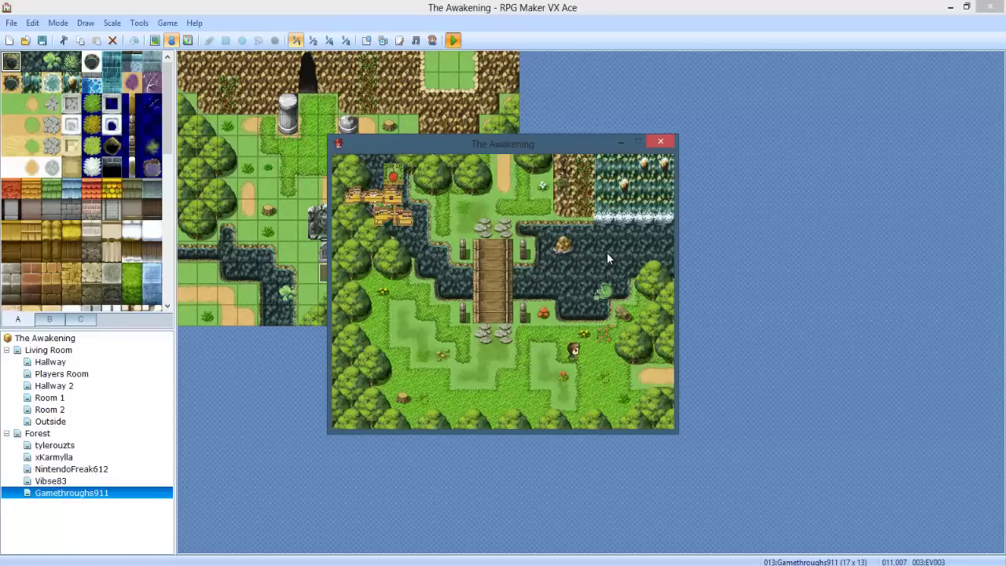
{"action": "key", "text": "Down"}
{"action": "key", "text": "Right"}
{"action": "key", "text": "Right"}
{"action": "key", "text": "Right"}
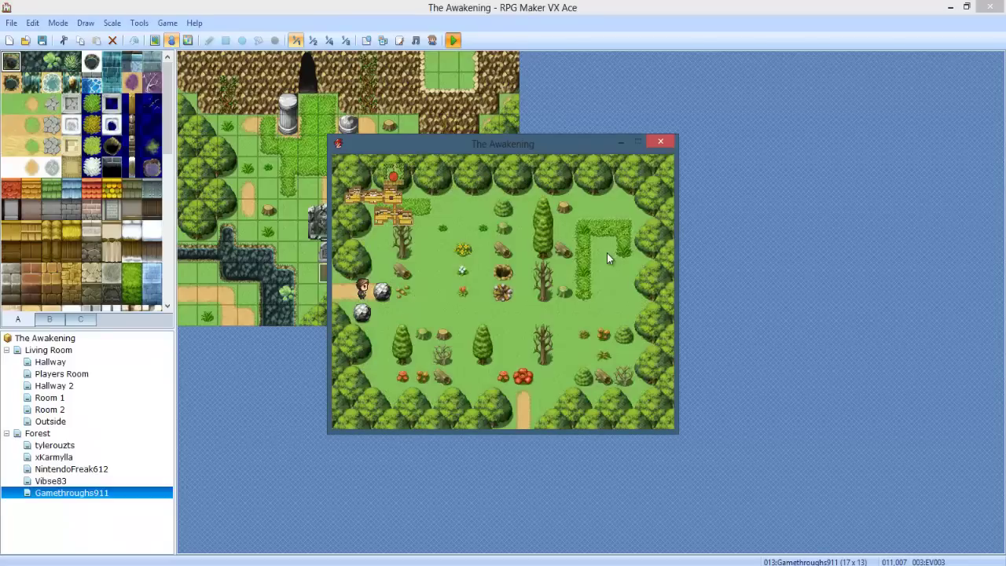
{"action": "left_click", "coordinate": [662, 140]}
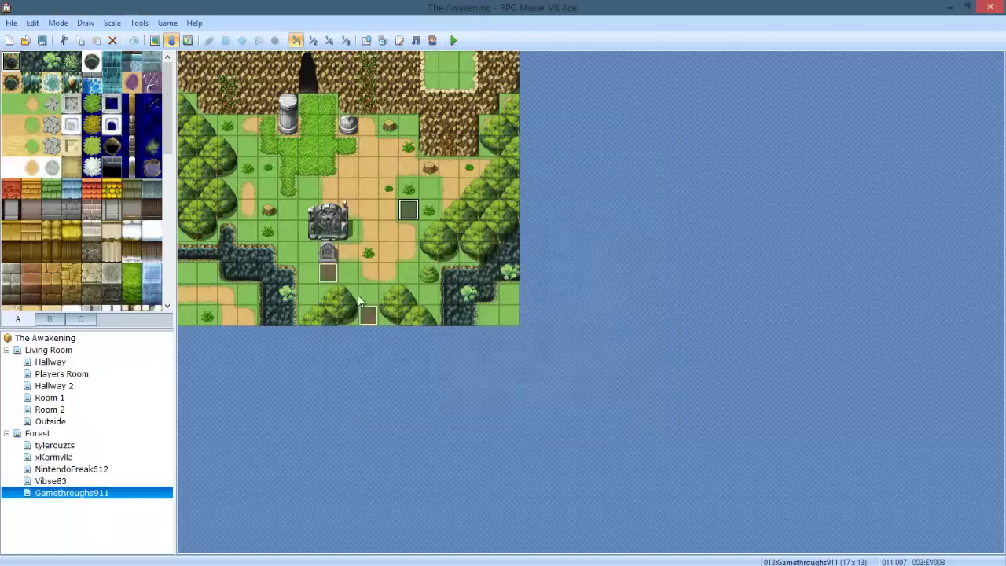
In the boulder event at tile 002,006 of the tylerouzts map, duplicate the facing-down branch and set the copy's condition to player facing Right.
{"action": "left_click", "coordinate": [51, 480]}
{"action": "left_click", "coordinate": [50, 445]}
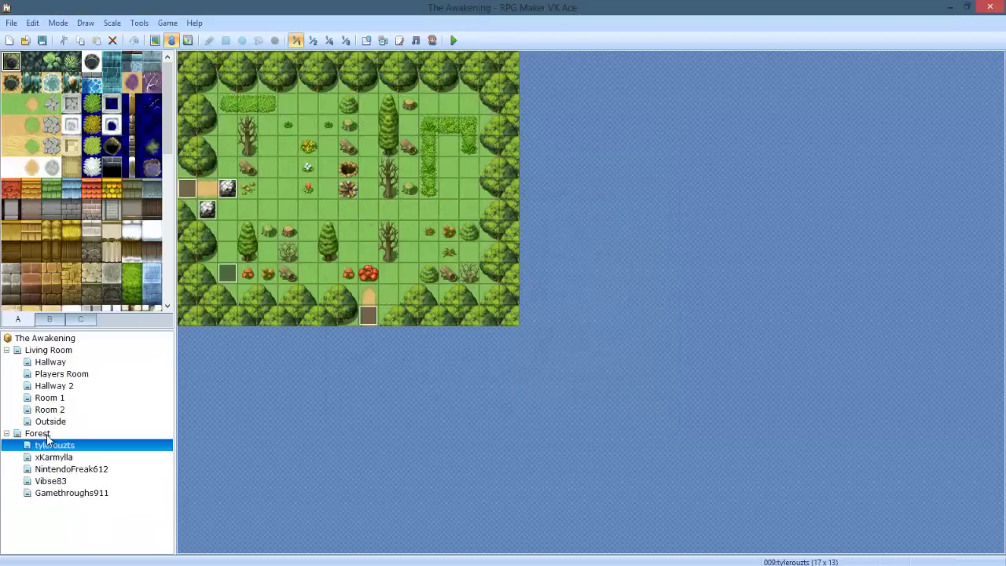
{"action": "left_click", "coordinate": [37, 433]}
{"action": "left_click", "coordinate": [62, 421]}
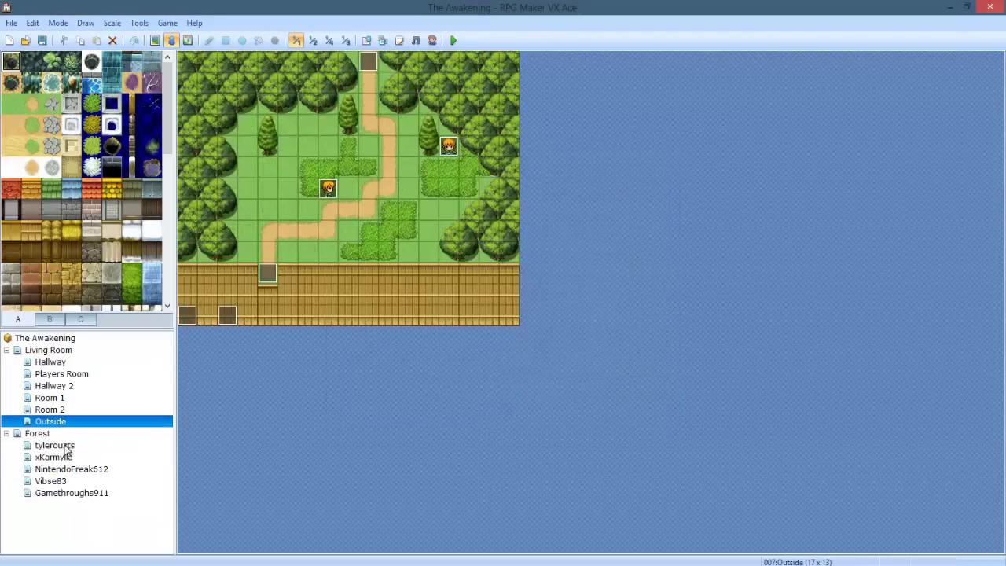
{"action": "left_click", "coordinate": [67, 446]}
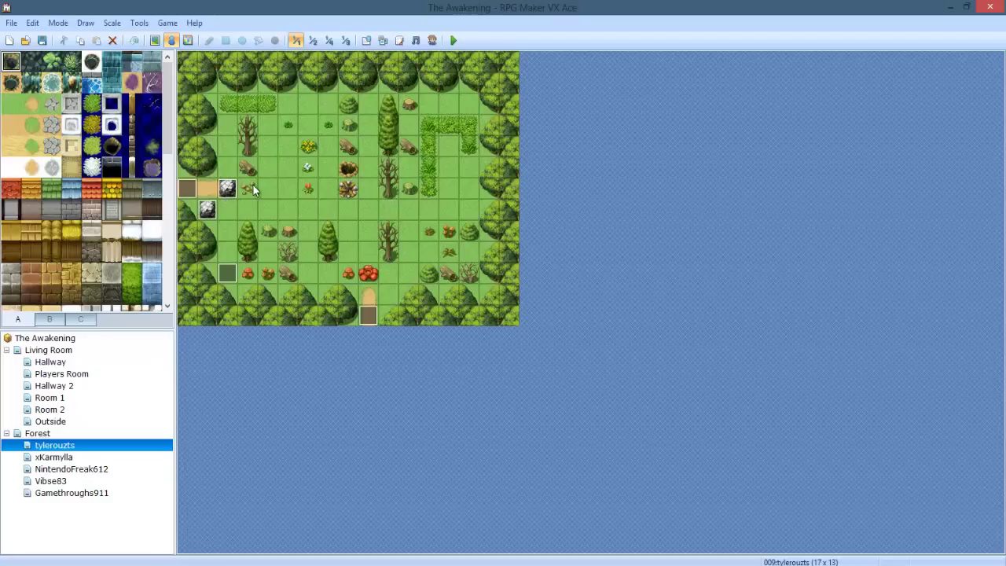
{"action": "left_click", "coordinate": [293, 172]}
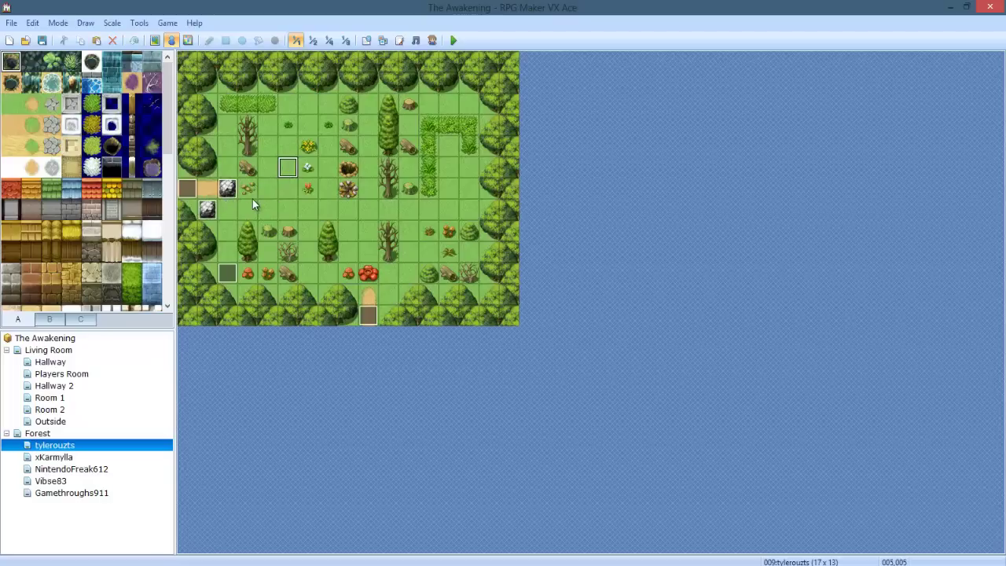
{"action": "double_click", "coordinate": [227, 191]}
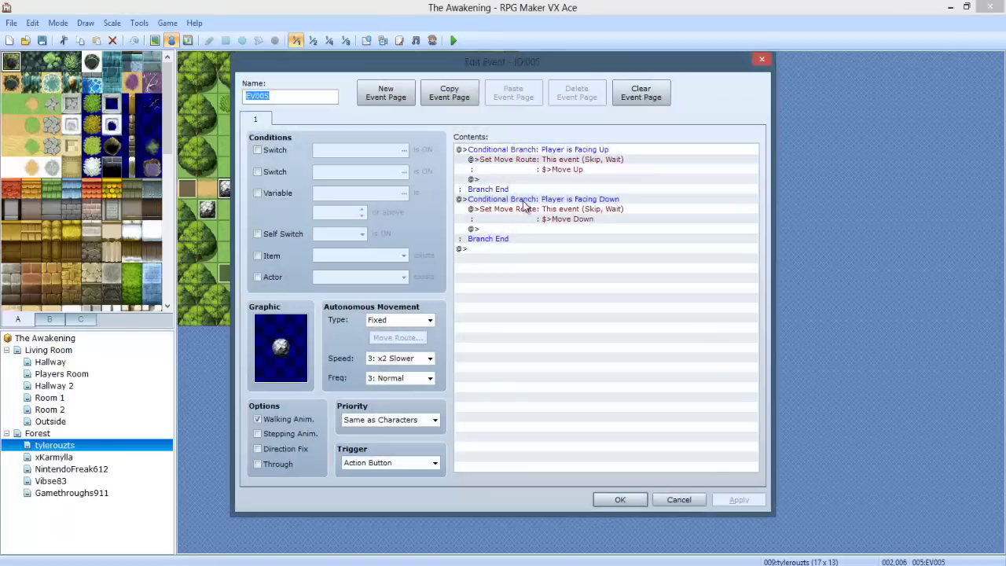
{"action": "left_click", "coordinate": [525, 203]}
{"action": "key", "text": "ctrl+c"}
{"action": "key", "text": "ctrl+v"}
{"action": "double_click", "coordinate": [595, 289]}
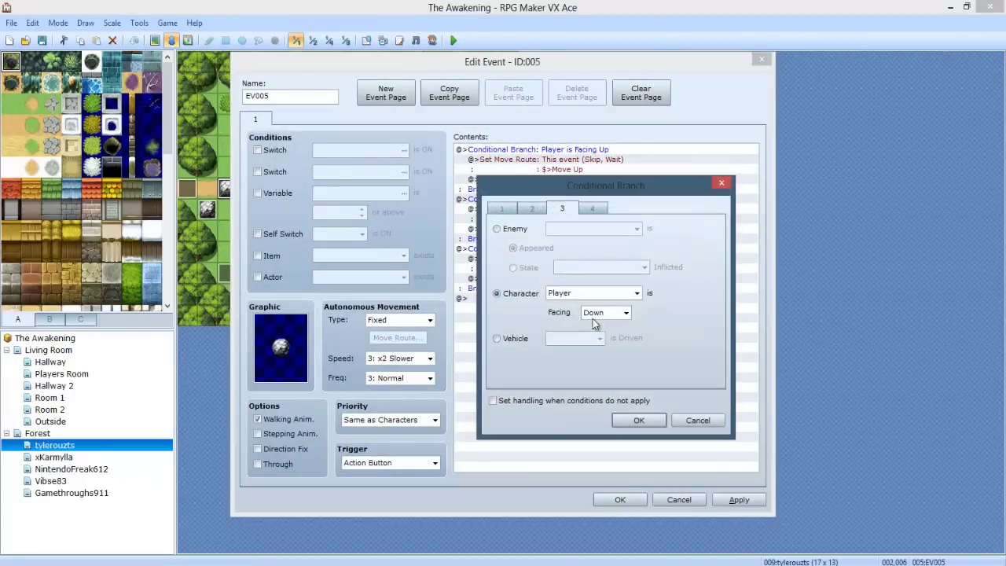
{"action": "left_click", "coordinate": [594, 346]}
{"action": "left_click", "coordinate": [639, 421]}
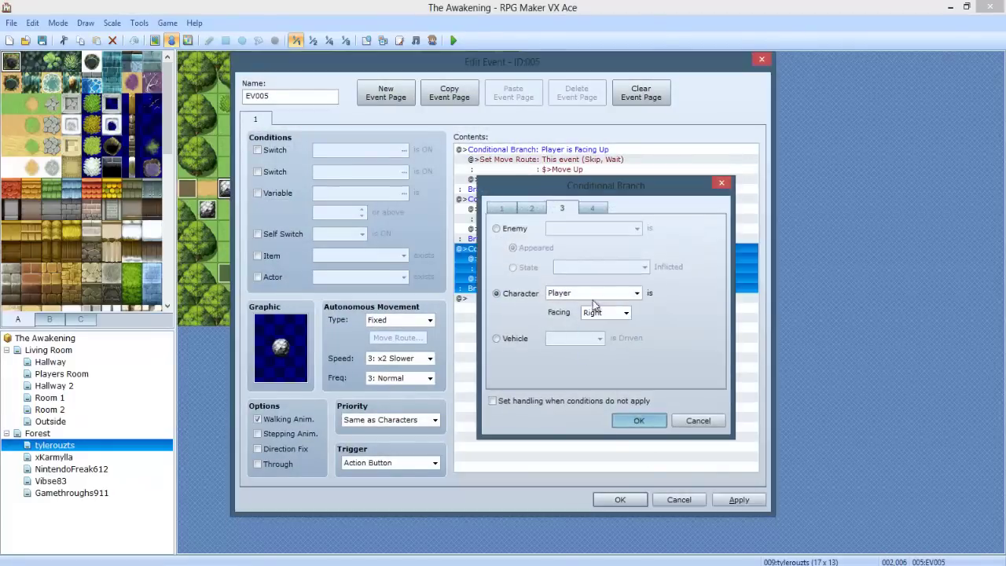
Replace the movement in the facing-right branch's move route with Move Right.
{"action": "double_click", "coordinate": [578, 270]}
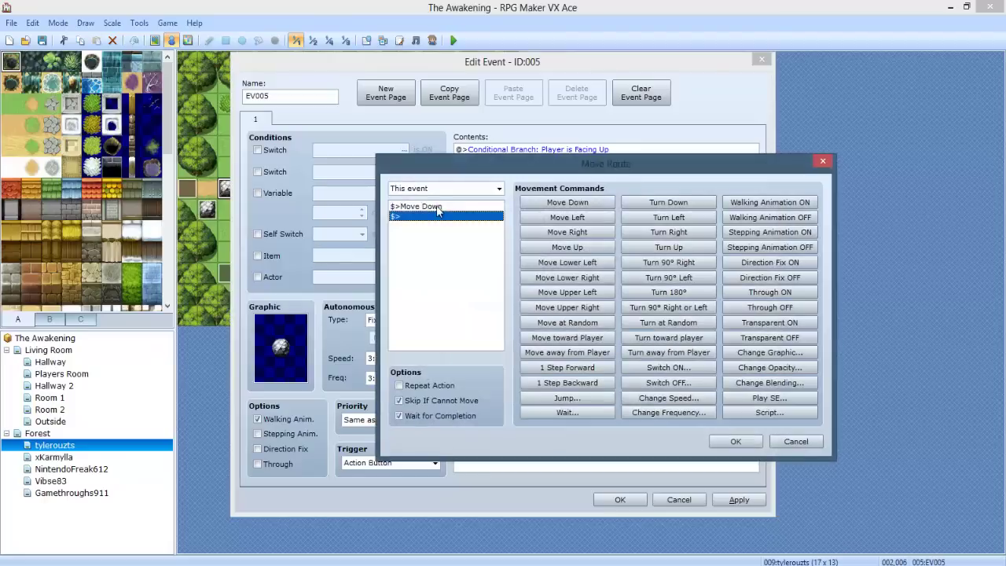
{"action": "key", "text": "Delete"}
{"action": "left_click", "coordinate": [567, 232]}
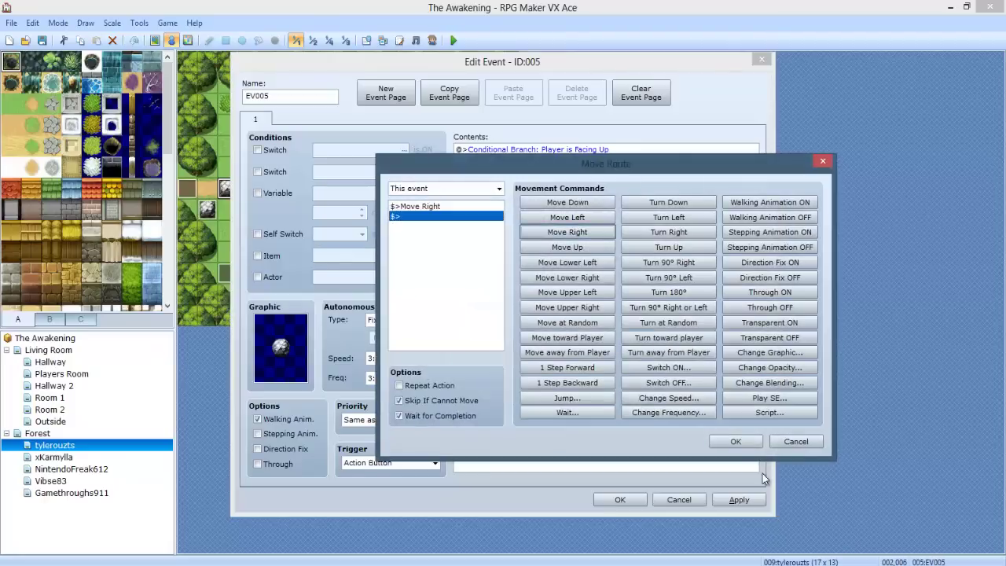
{"action": "left_click", "coordinate": [736, 441]}
Duplicate the facing-right branch at the end of the boulder event and set the copy's condition to player facing Left.
{"action": "double_click", "coordinate": [568, 299]}
{"action": "left_click", "coordinate": [541, 250]}
{"action": "key", "text": "ctrl+c"}
{"action": "left_click", "coordinate": [515, 302]}
{"action": "key", "text": "ctrl+v"}
{"action": "double_click", "coordinate": [560, 333]}
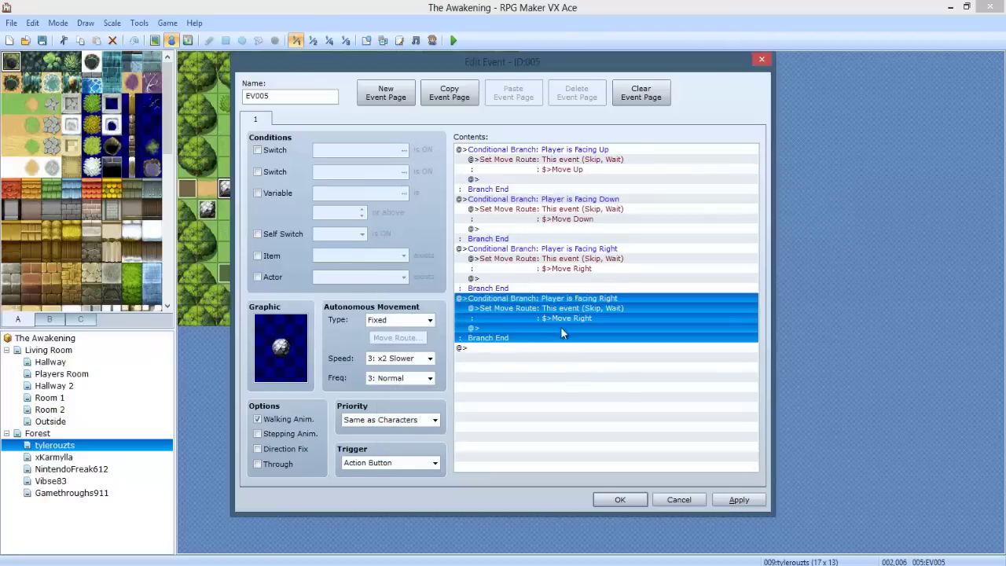
{"action": "left_click", "coordinate": [593, 312]}
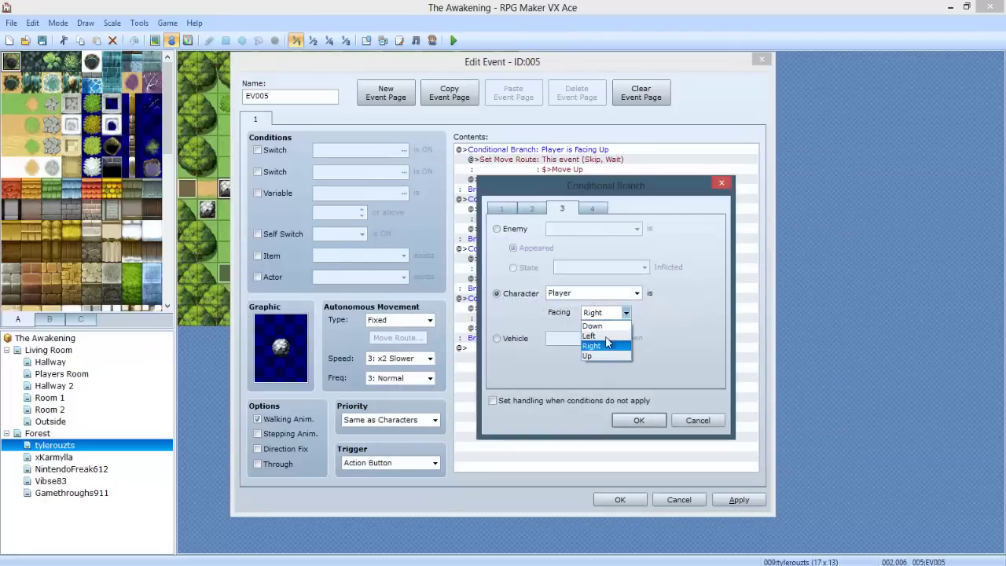
{"action": "left_click", "coordinate": [599, 343]}
{"action": "left_click", "coordinate": [640, 422]}
Replace the movement in the facing-left branch's move route with Move Left and save the boulder event.
{"action": "double_click", "coordinate": [579, 314]}
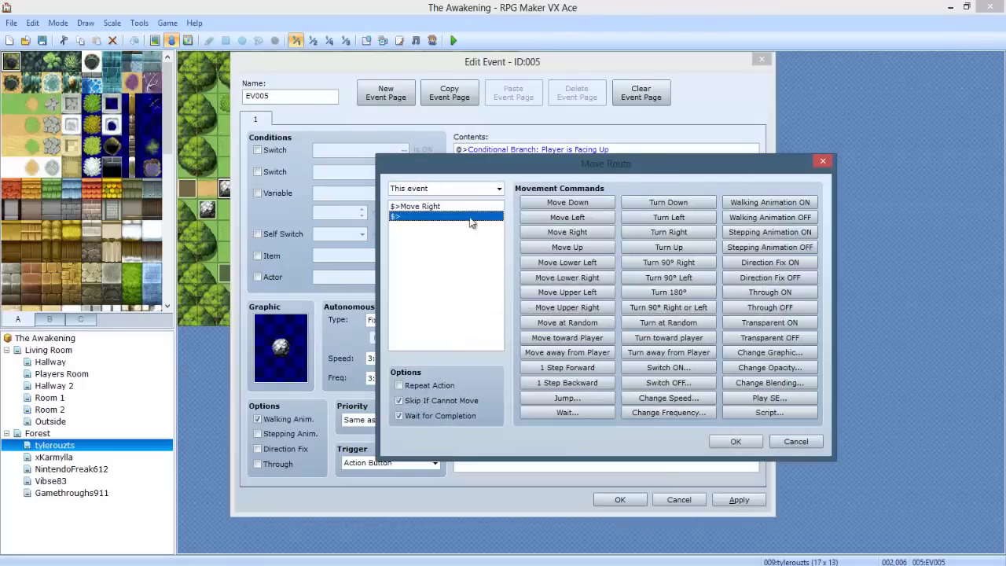
{"action": "key", "text": "Delete"}
{"action": "left_click", "coordinate": [567, 217]}
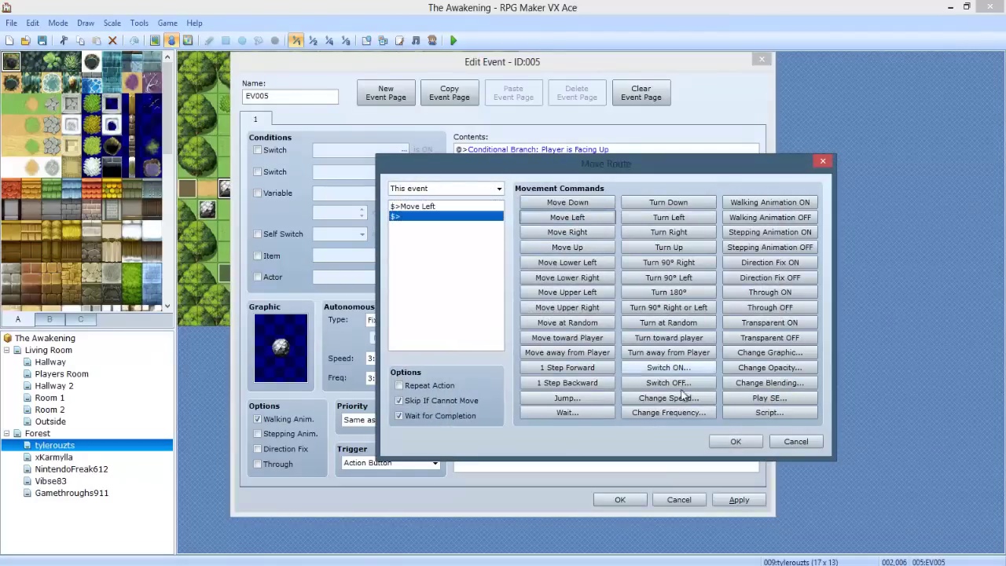
{"action": "left_click", "coordinate": [735, 441]}
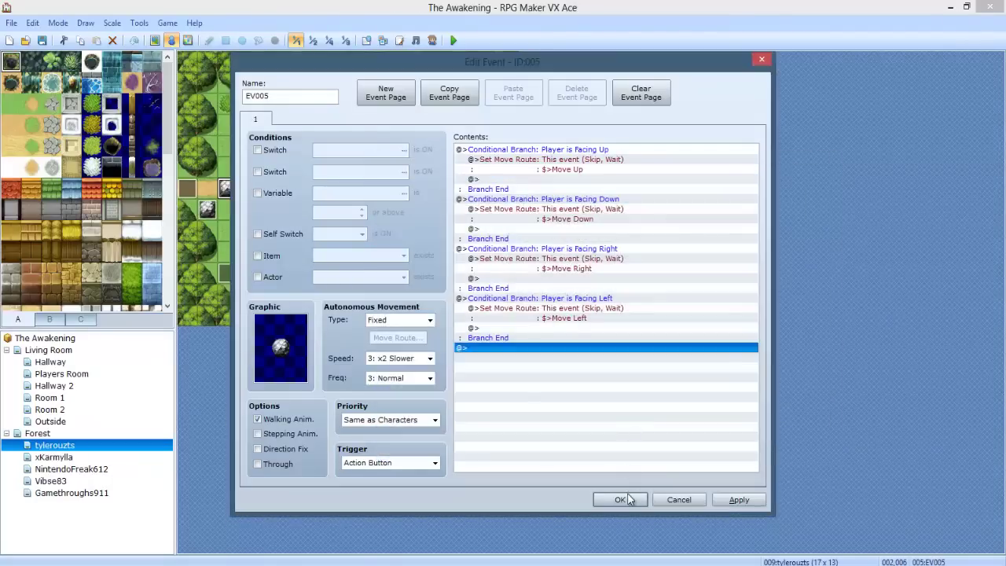
{"action": "left_click", "coordinate": [620, 499]}
Copy the updated boulder event and move the graphicless event from tile 002,010 to tile 014,001 among the northern trees.
{"action": "left_click", "coordinate": [235, 195]}
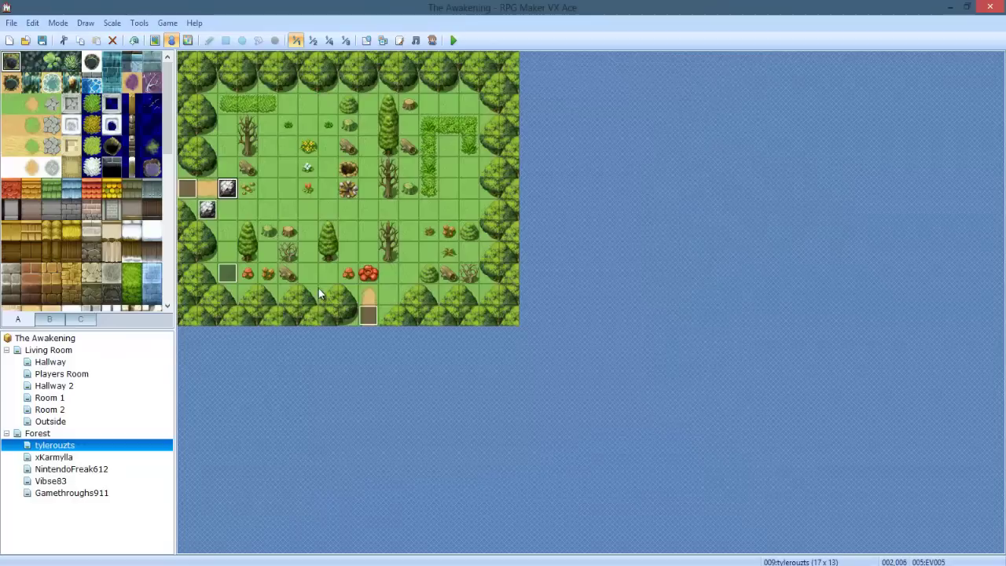
{"action": "left_click", "coordinate": [244, 193]}
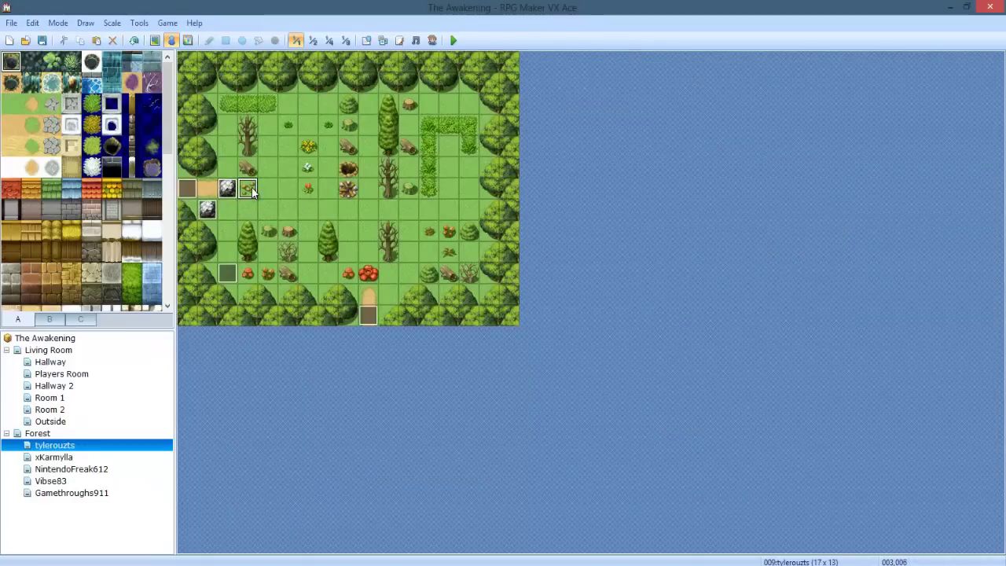
{"action": "left_click", "coordinate": [229, 277]}
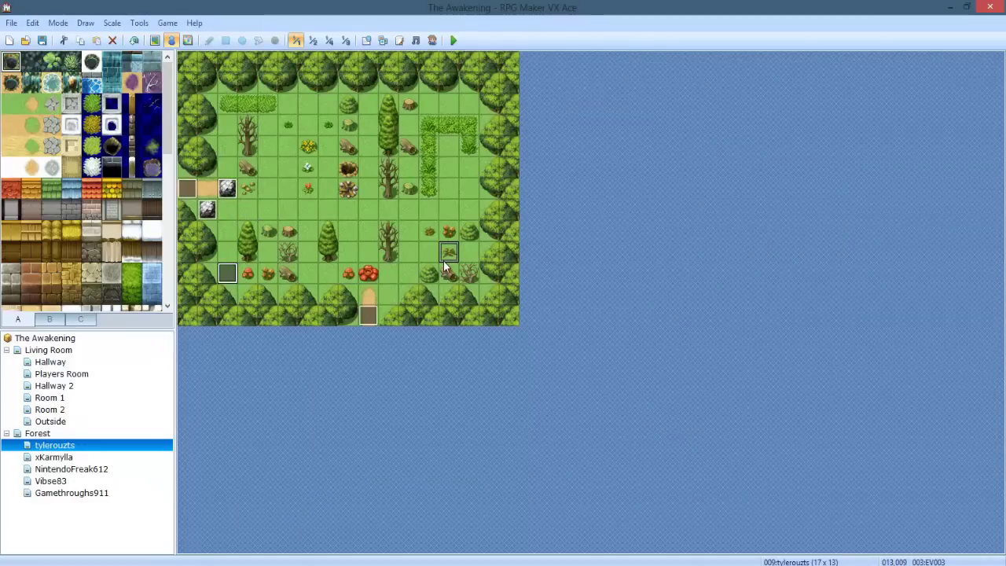
{"action": "left_click", "coordinate": [507, 296]}
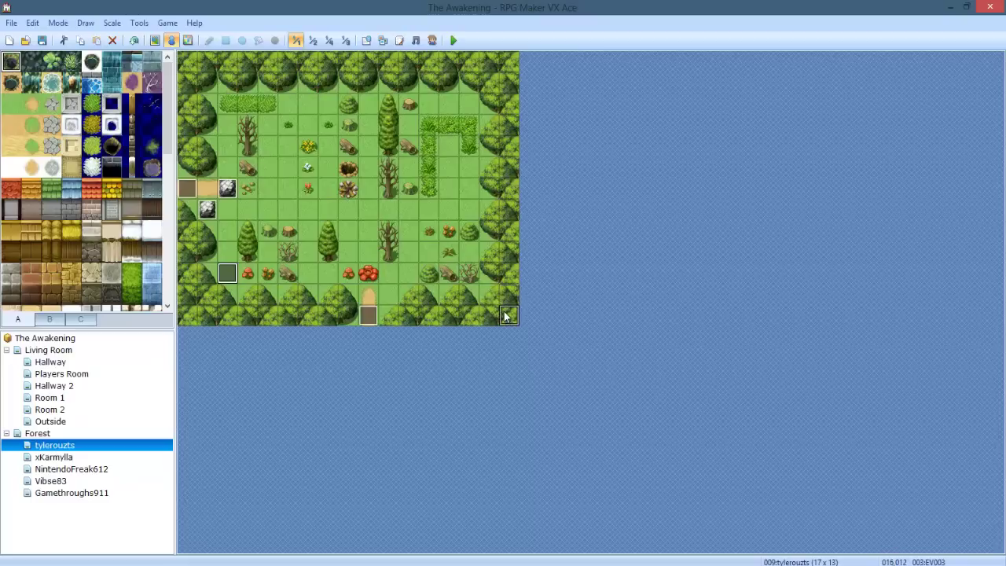
{"action": "left_click", "coordinate": [505, 316]}
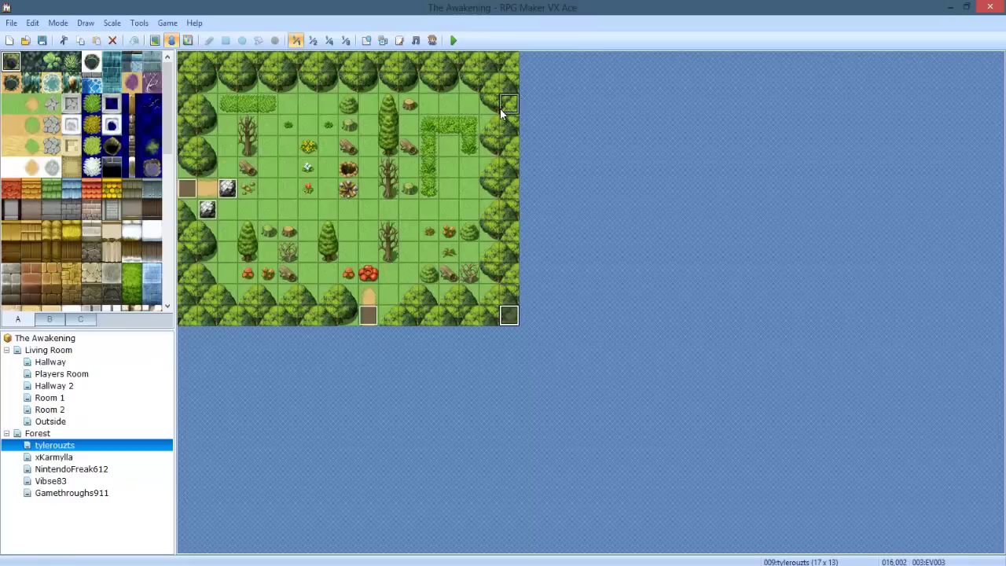
{"action": "left_click_drag", "start_coordinate": [510, 315], "coordinate": [468, 82]}
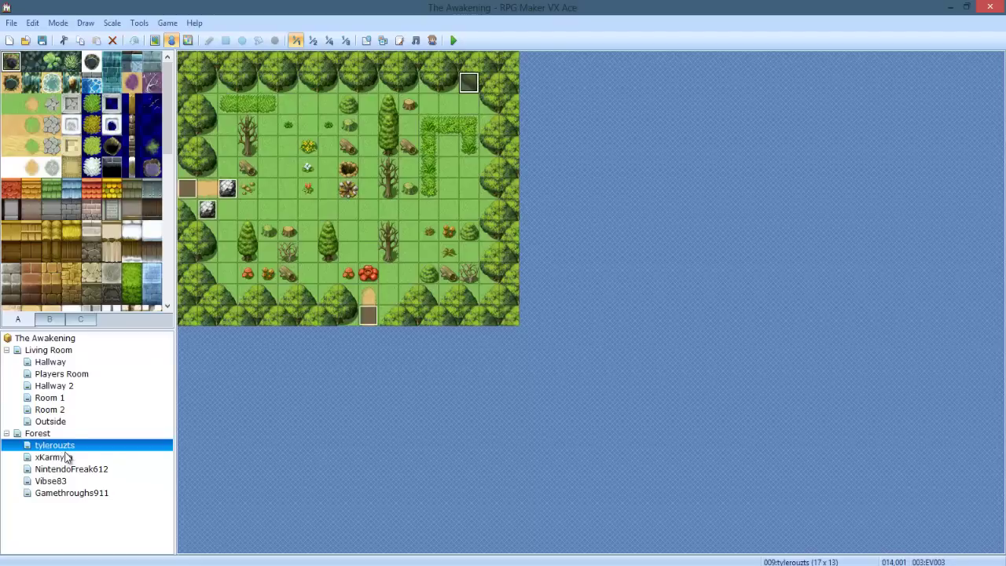
Paste boulders at tiles 008,008, 007,009 and 006,008 around the bridge's south end on the xKarmylla map.
{"action": "left_click", "coordinate": [49, 457]}
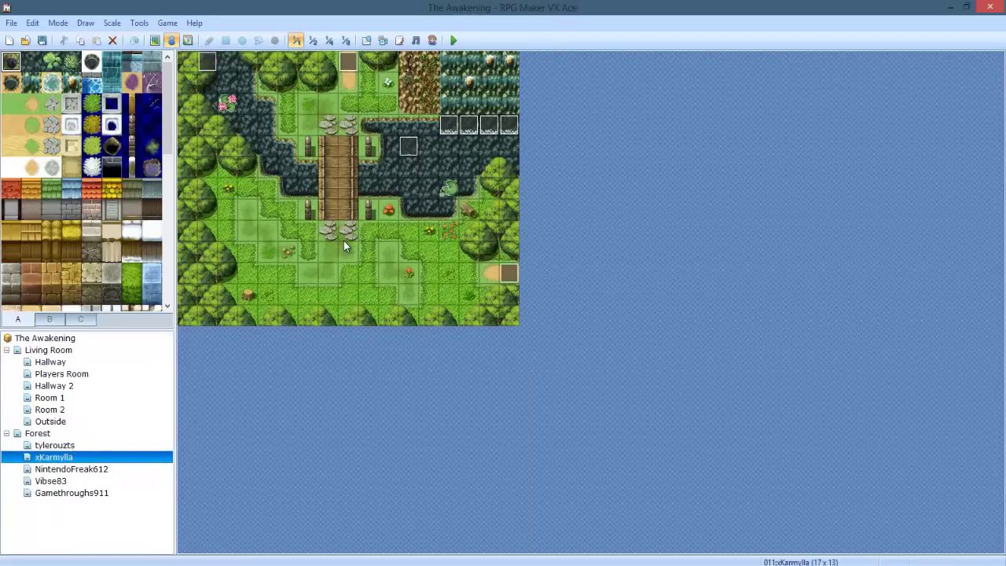
{"action": "left_click", "coordinate": [349, 234]}
{"action": "key", "text": "ctrl+v"}
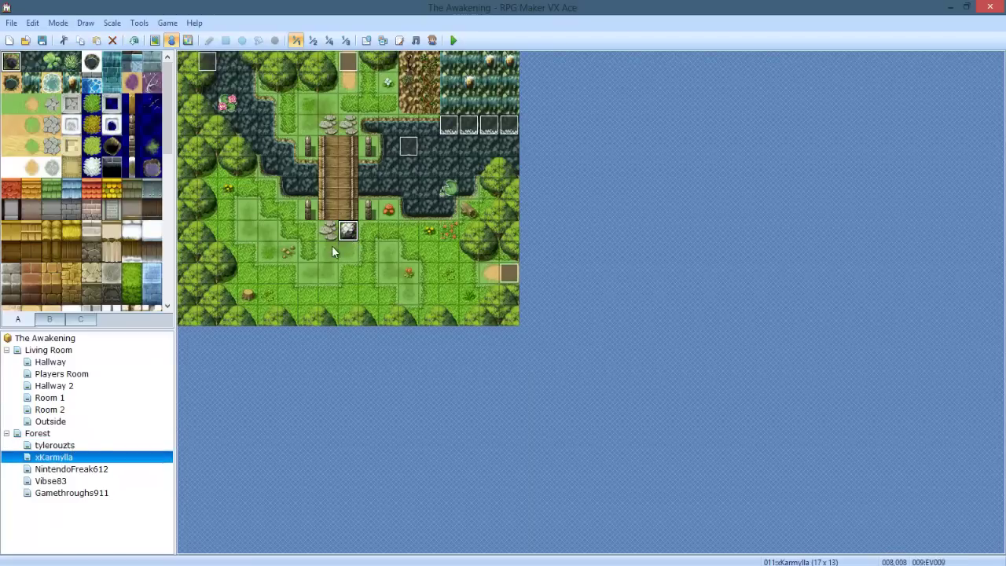
{"action": "left_click", "coordinate": [332, 246]}
{"action": "key", "text": "ctrl+v"}
{"action": "left_click", "coordinate": [308, 231]}
{"action": "key", "text": "ctrl+v"}
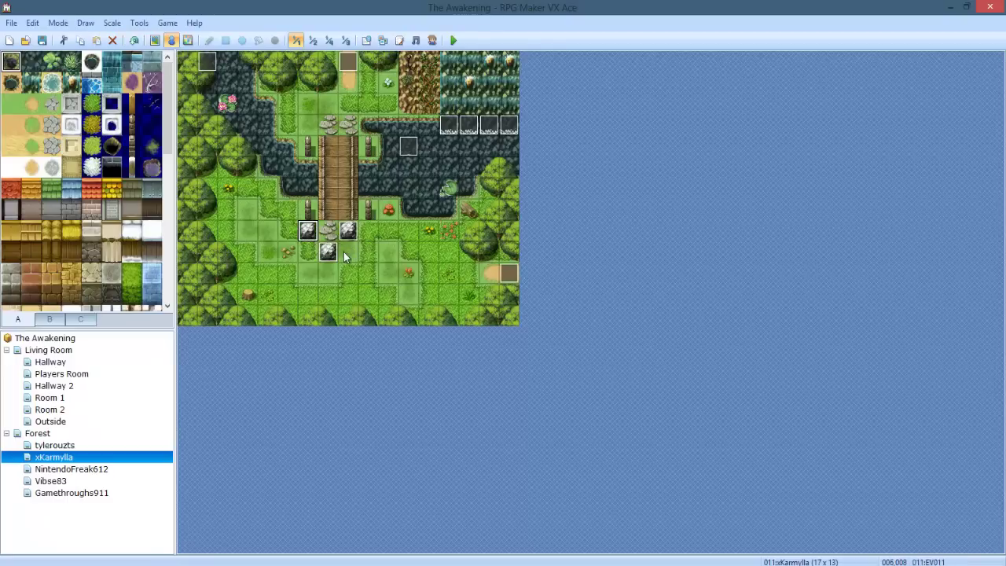
Delete the three boulders around the bridge's south end on the xKarmylla map.
{"action": "left_click", "coordinate": [344, 251]}
{"action": "left_click", "coordinate": [307, 234]}
{"action": "key", "text": "Delete"}
{"action": "left_click", "coordinate": [329, 250]}
{"action": "key", "text": "Delete"}
{"action": "left_click", "coordinate": [351, 233]}
{"action": "key", "text": "Delete"}
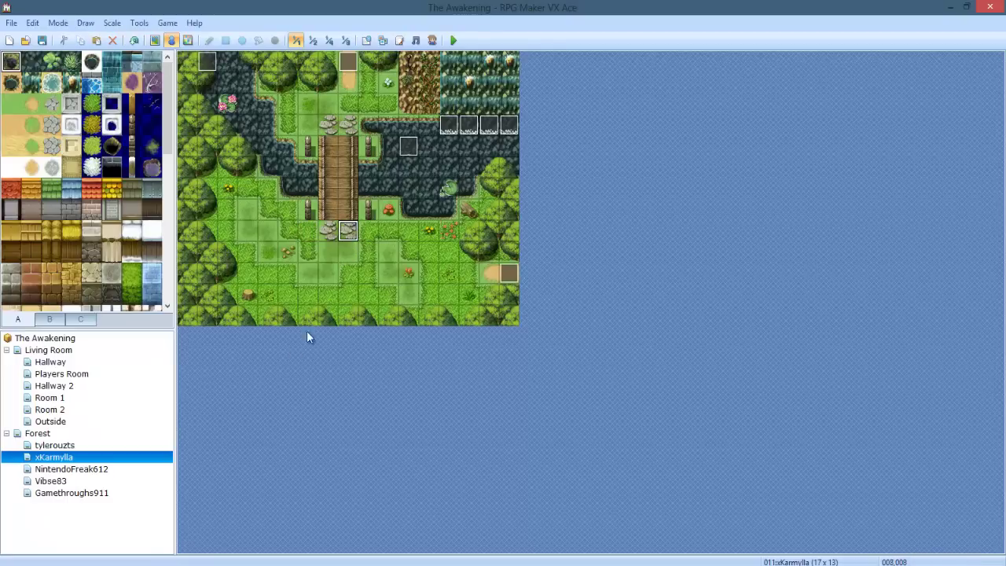
Paste a boulder at tile 008,010 on the southern dirt path of the NintendoFreak612 map.
{"action": "left_click", "coordinate": [88, 469]}
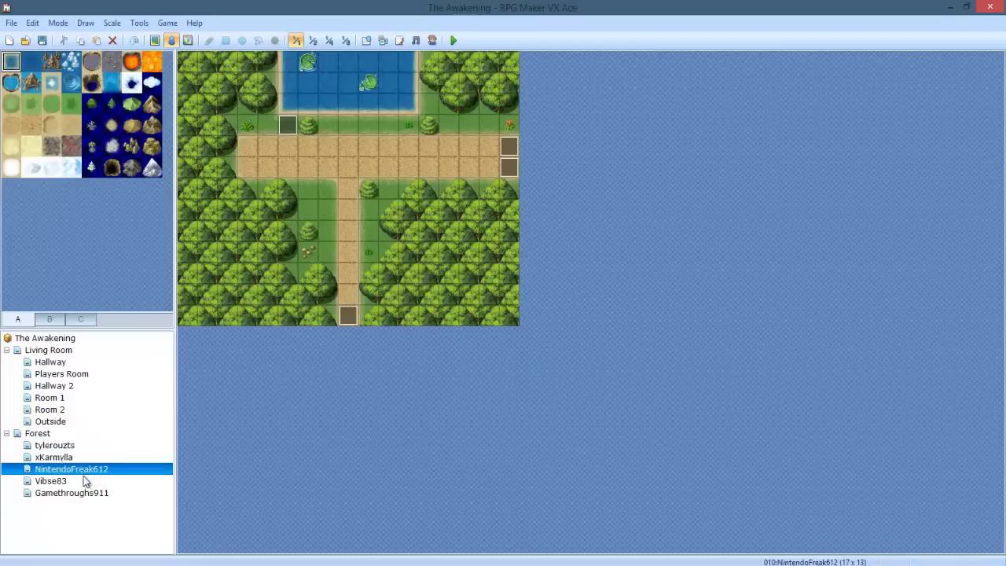
{"action": "left_click", "coordinate": [347, 272]}
{"action": "key", "text": "ctrl+v"}
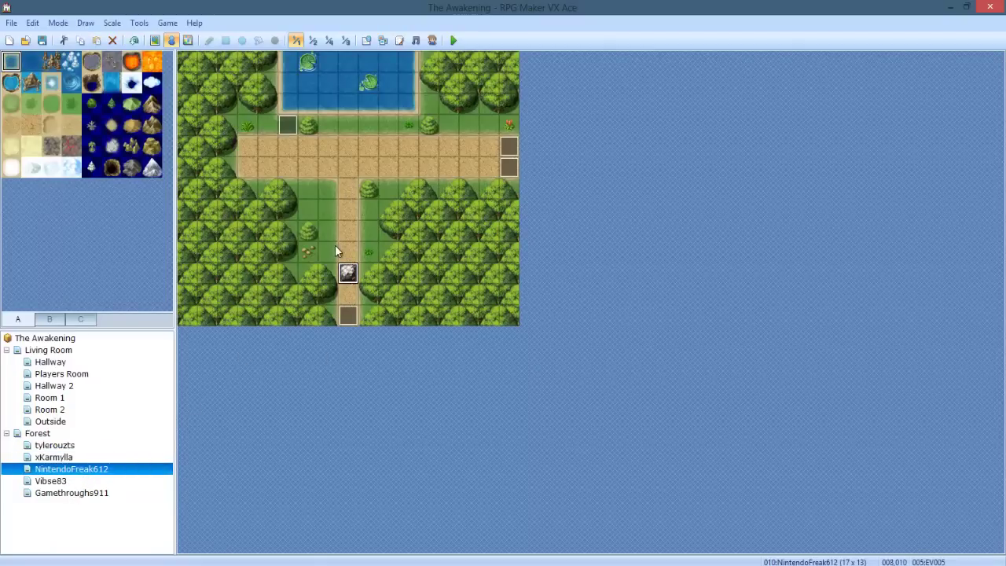
Place four boulders near the western entrance of the Vibse83 map, at tiles 003,003, 004,003, 003,004 and 006,004.
{"action": "left_click", "coordinate": [41, 481]}
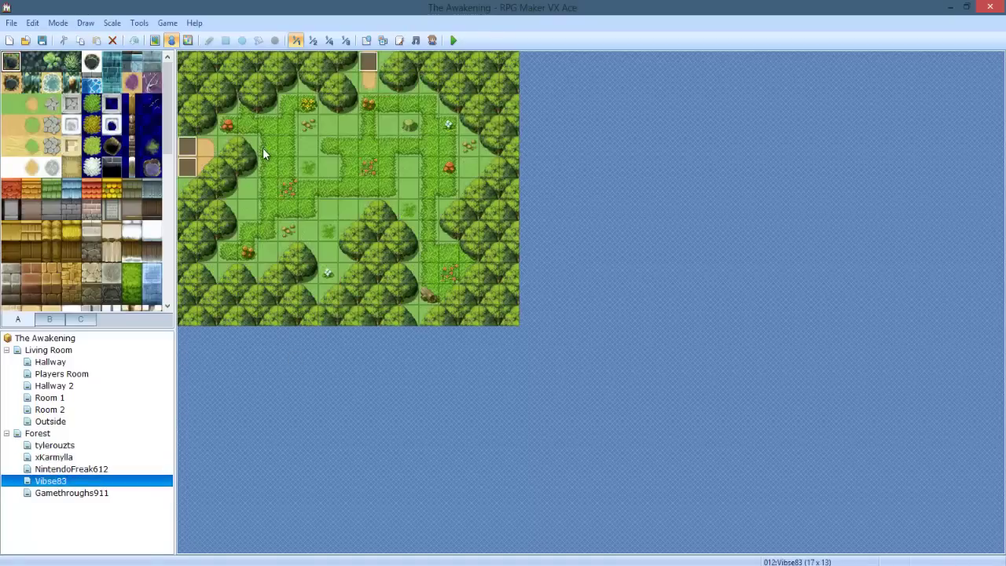
{"action": "left_click", "coordinate": [247, 145]}
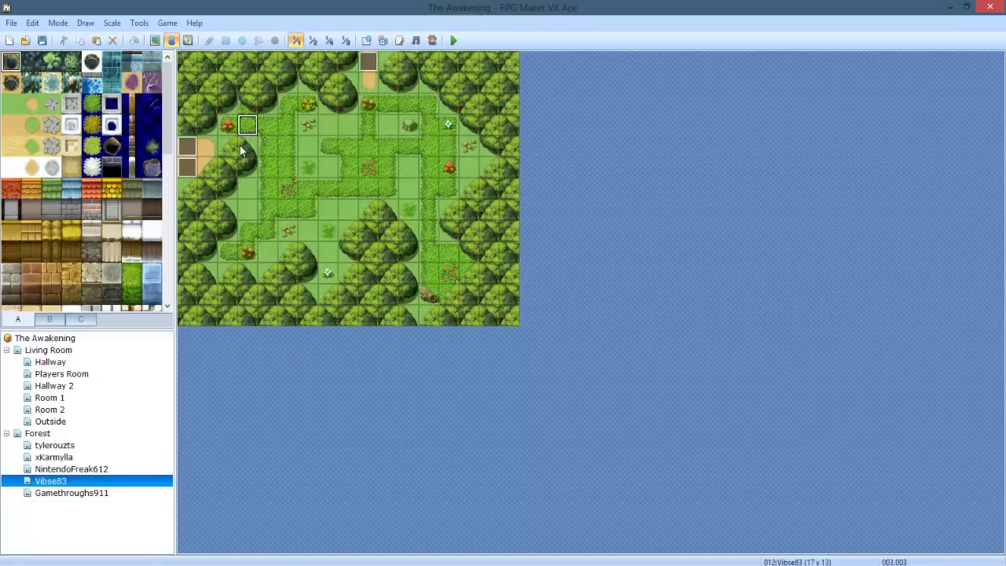
{"action": "left_click", "coordinate": [250, 135]}
{"action": "left_click", "coordinate": [270, 135]}
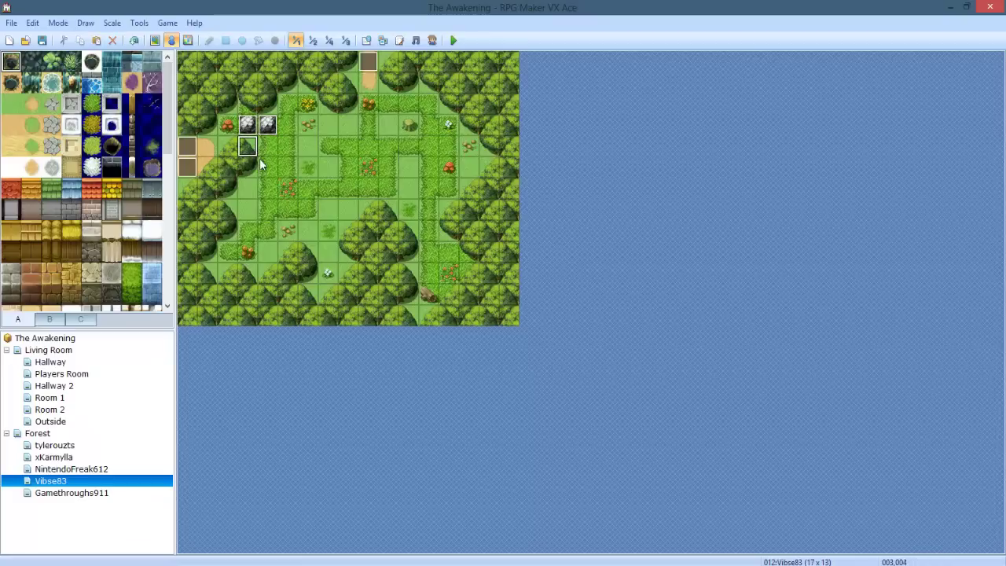
{"action": "left_click", "coordinate": [250, 146]}
{"action": "left_click", "coordinate": [289, 145]}
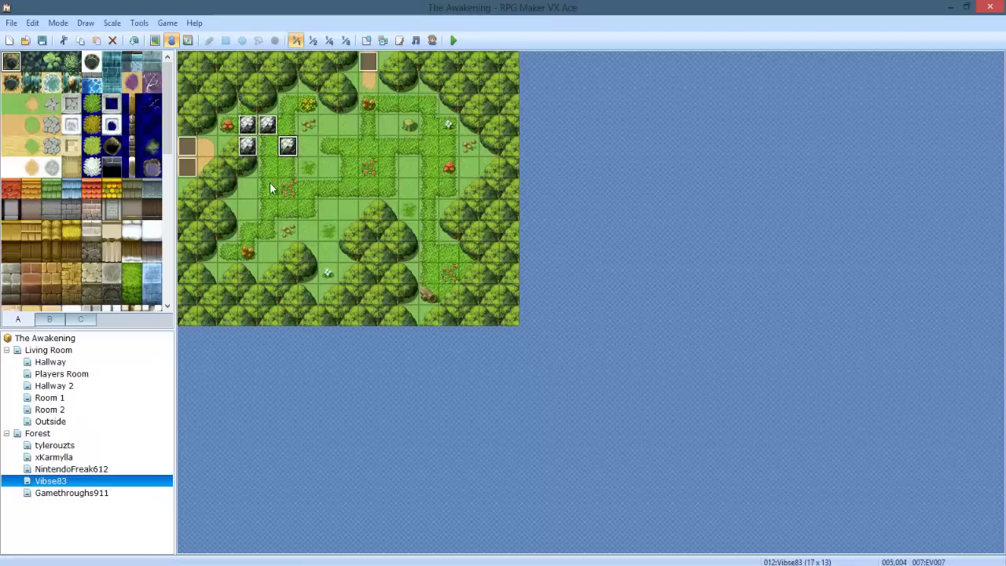
{"action": "left_click_drag", "start_coordinate": [280, 148], "coordinate": [302, 140]}
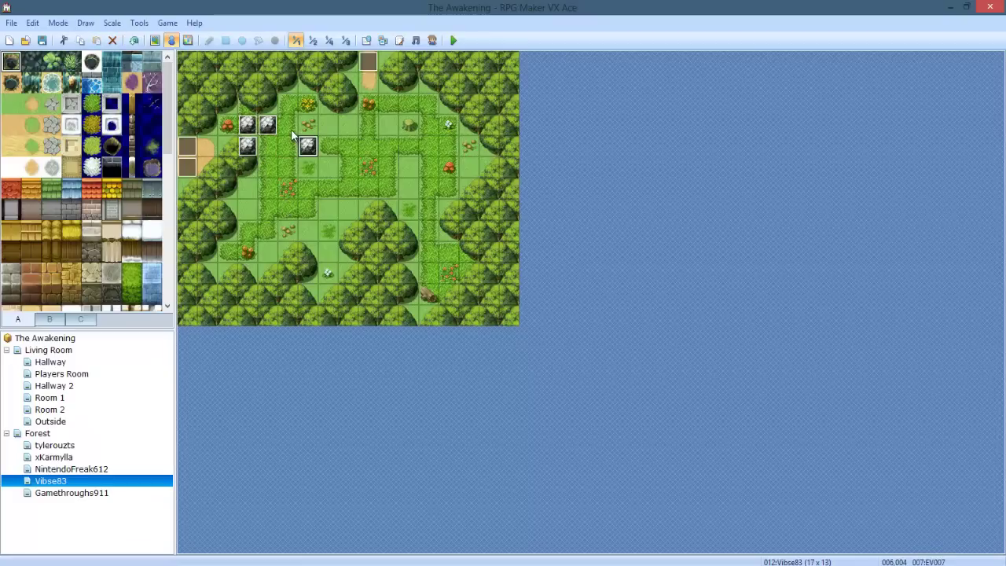
Paste two more boulders at tiles 005,002 and 006,003 on the Vibse83 map.
{"action": "left_click", "coordinate": [293, 131]}
{"action": "left_click", "coordinate": [301, 128]}
{"action": "left_click", "coordinate": [291, 111]}
{"action": "key", "text": "ctrl+v"}
{"action": "left_click", "coordinate": [302, 121]}
{"action": "key", "text": "ctrl+v"}
{"action": "left_click", "coordinate": [291, 141]}
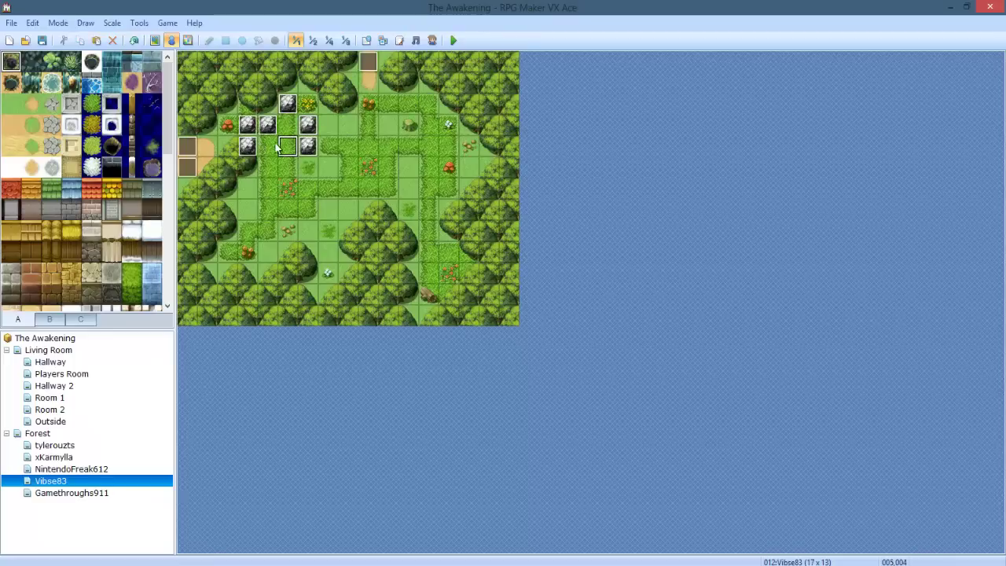
Paste boulders on the Vibse83 map so that they stand at tiles 006,006 and 007,005.
{"action": "left_click", "coordinate": [246, 189]}
{"action": "key", "text": "ctrl+v"}
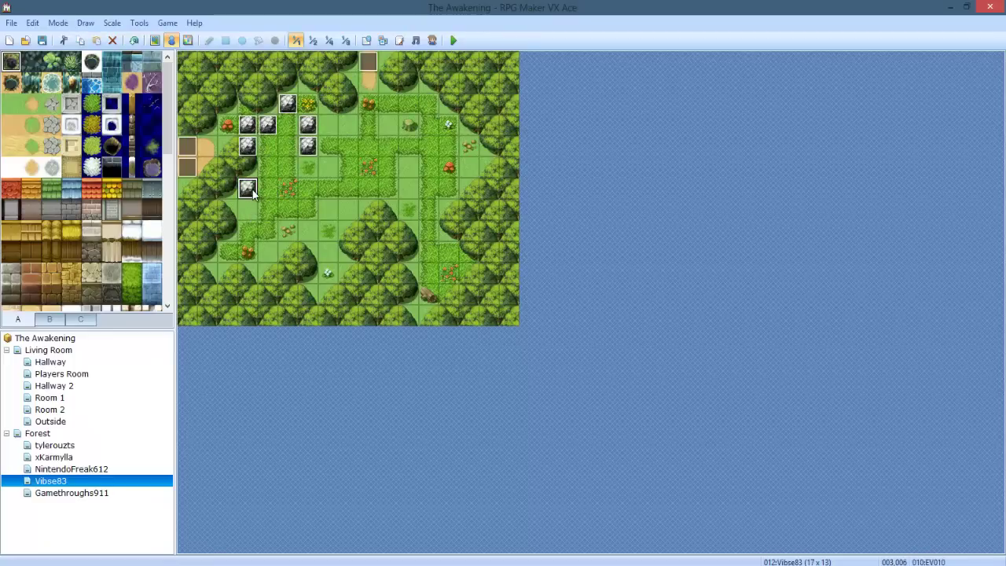
{"action": "left_click_drag", "start_coordinate": [319, 206], "coordinate": [299, 181]}
{"action": "left_click", "coordinate": [325, 161]}
{"action": "key", "text": "ctrl+v"}
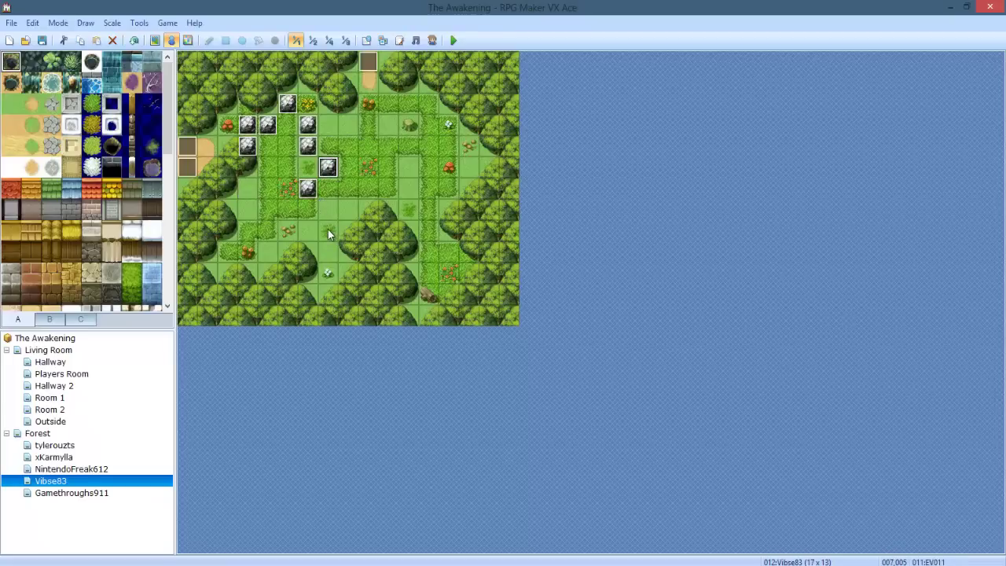
Paste four more boulders on the Vibse83 map at tiles 008,005, 007,006, 007,003 and 007,004.
{"action": "left_click", "coordinate": [350, 168]}
{"action": "key", "text": "ctrl+v"}
{"action": "left_click", "coordinate": [325, 193]}
{"action": "key", "text": "ctrl+v"}
{"action": "left_click", "coordinate": [329, 131]}
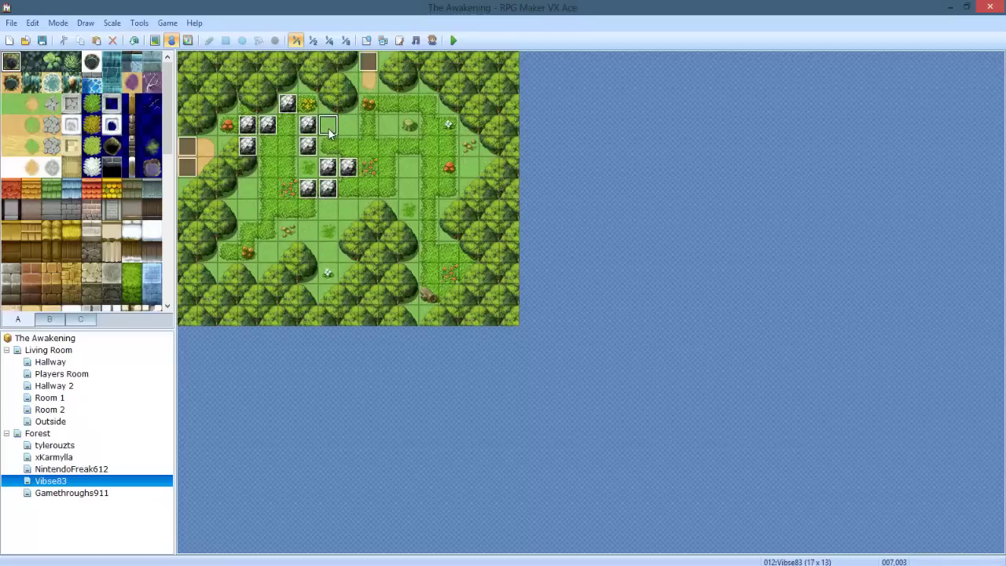
{"action": "key", "text": "ctrl+v"}
{"action": "left_click", "coordinate": [328, 149]}
{"action": "key", "text": "ctrl+v"}
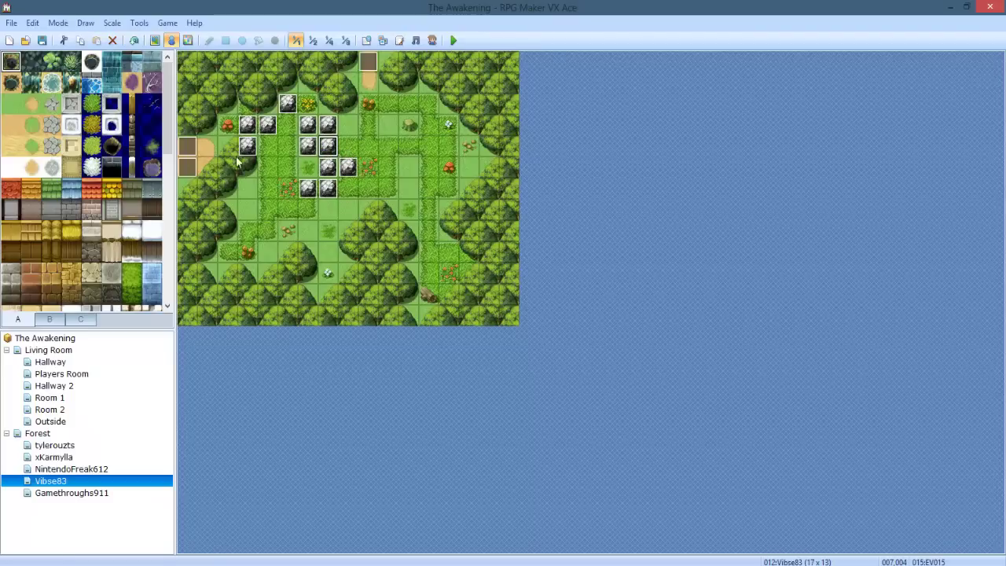
Move the boulder at tile 007,005 to 005,005 and paste another one at tile 004,006.
{"action": "left_click", "coordinate": [265, 147]}
{"action": "left_click", "coordinate": [297, 153]}
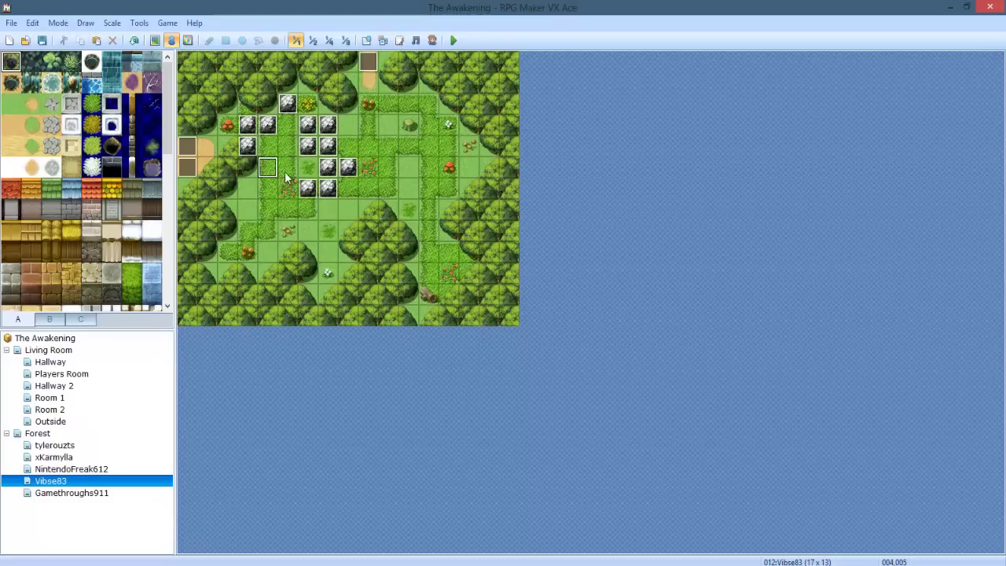
{"action": "left_click", "coordinate": [287, 173]}
{"action": "left_click_drag", "start_coordinate": [337, 168], "coordinate": [293, 168]}
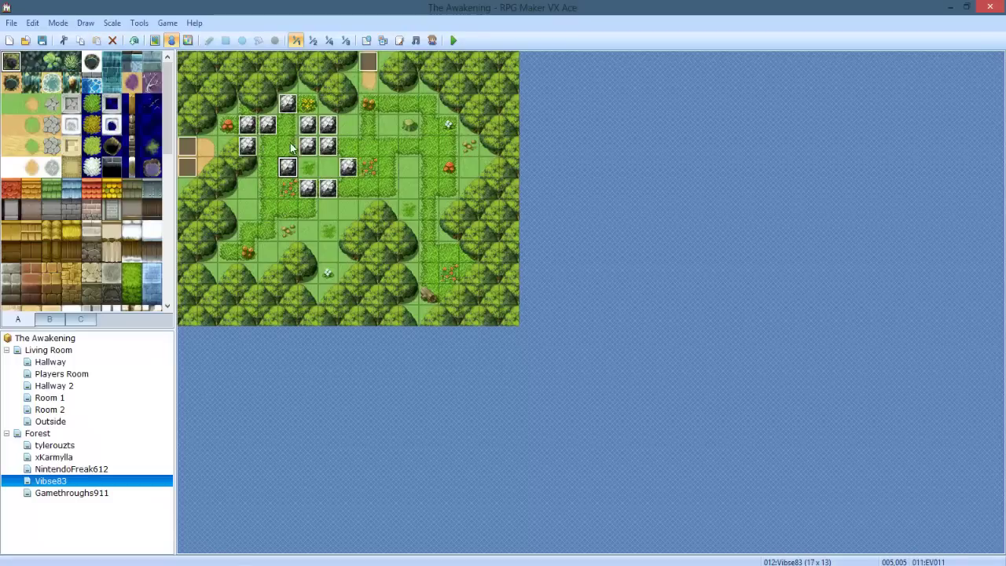
{"action": "left_click", "coordinate": [266, 194]}
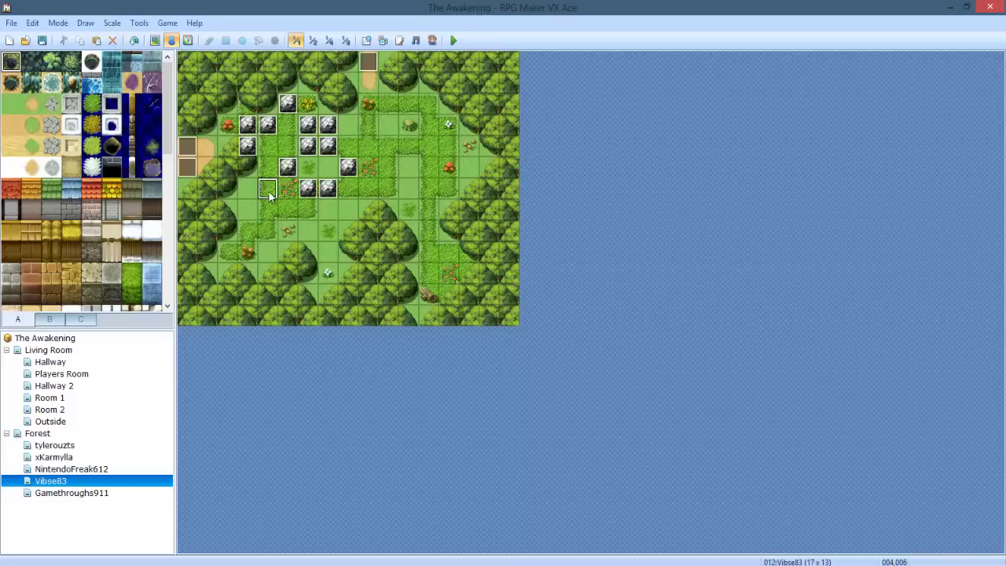
{"action": "key", "text": "ctrl+v"}
{"action": "left_click", "coordinate": [308, 168]}
{"action": "left_click", "coordinate": [293, 173]}
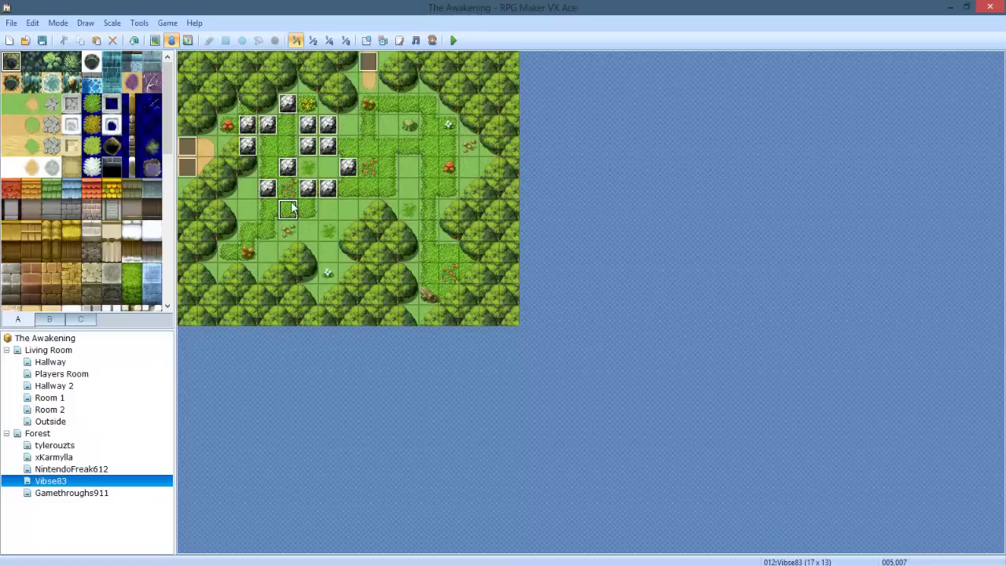
{"action": "left_click", "coordinate": [290, 207]}
{"action": "left_click", "coordinate": [224, 151]}
{"action": "left_click", "coordinate": [209, 145]}
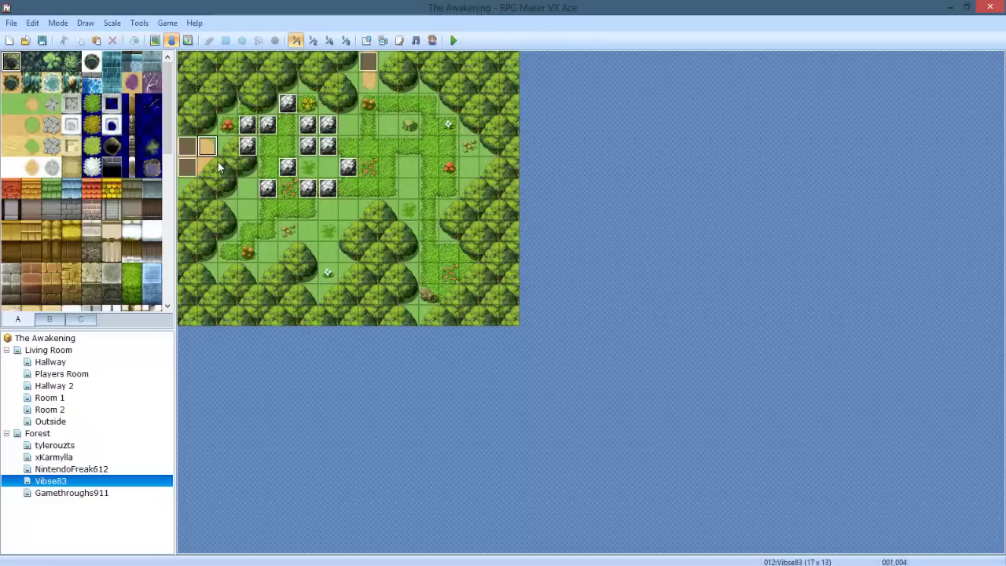
{"action": "key", "text": "Right"}
{"action": "left_click", "coordinate": [209, 147]}
Delete the boulder at tile 003,004 near the western entrance of the Vibse83 map.
{"action": "left_click", "coordinate": [246, 149]}
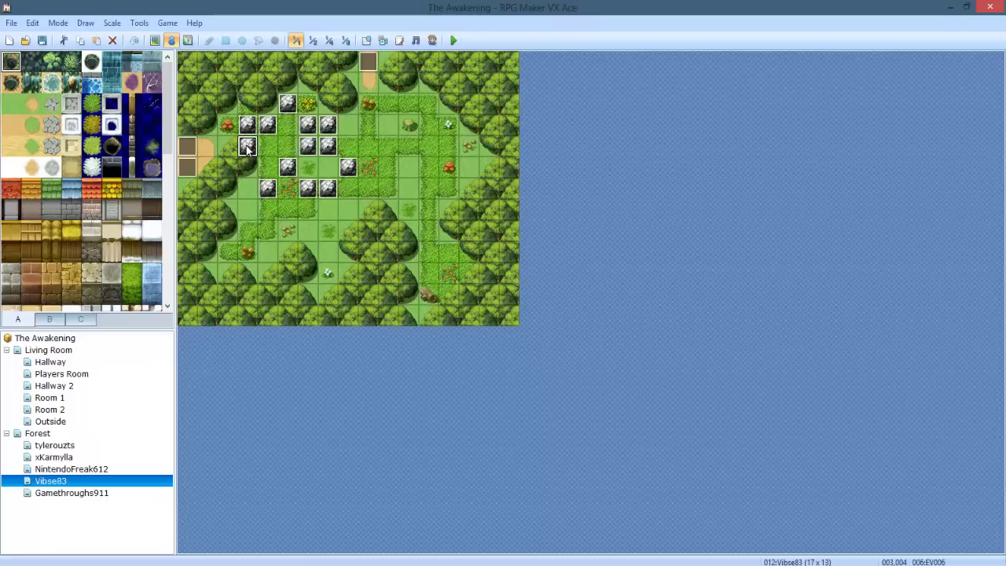
{"action": "key", "text": "Delete"}
{"action": "left_click", "coordinate": [252, 210]}
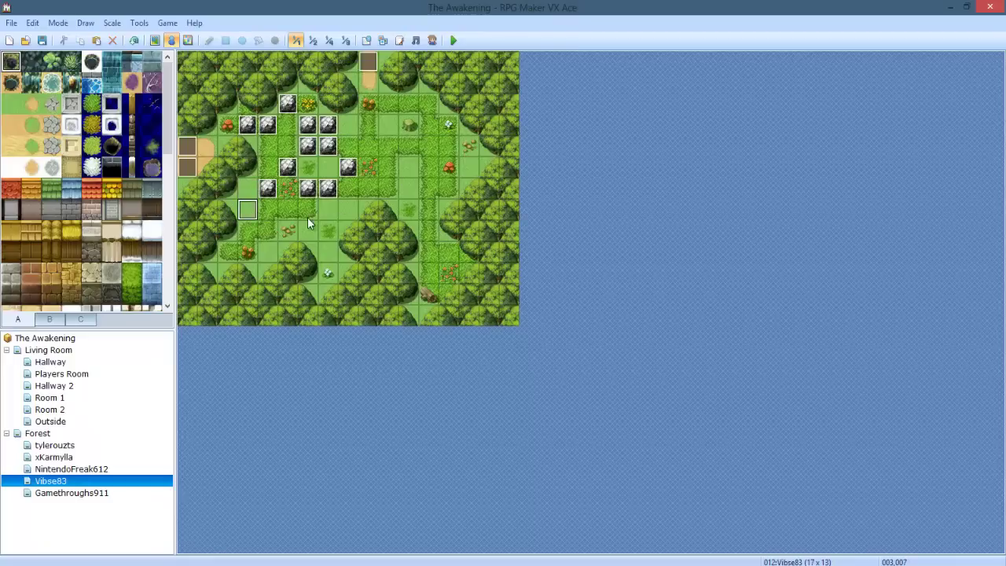
{"action": "left_click", "coordinate": [391, 123]}
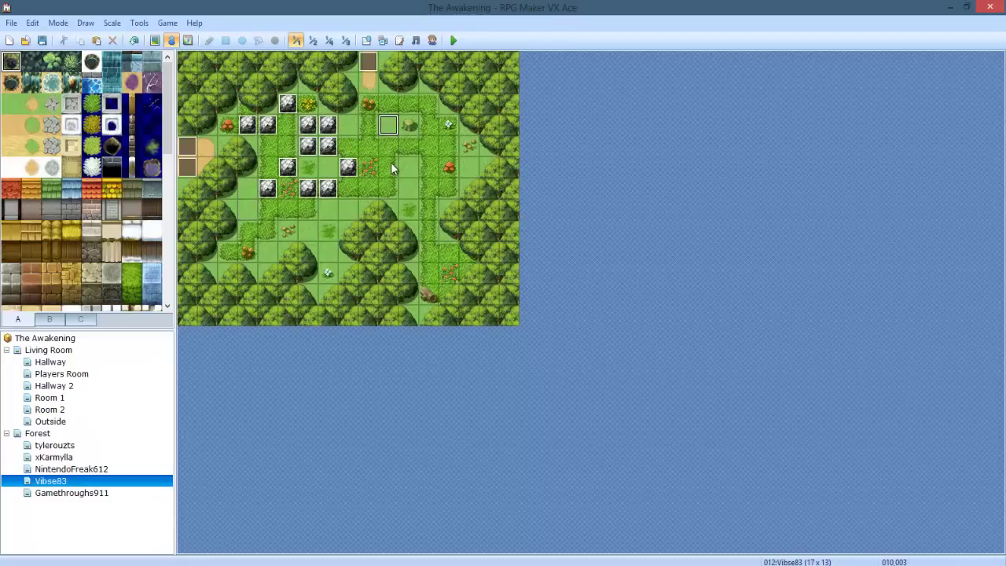
Start a playtest of the game and continue from the saved file.
{"action": "left_click", "coordinate": [453, 40]}
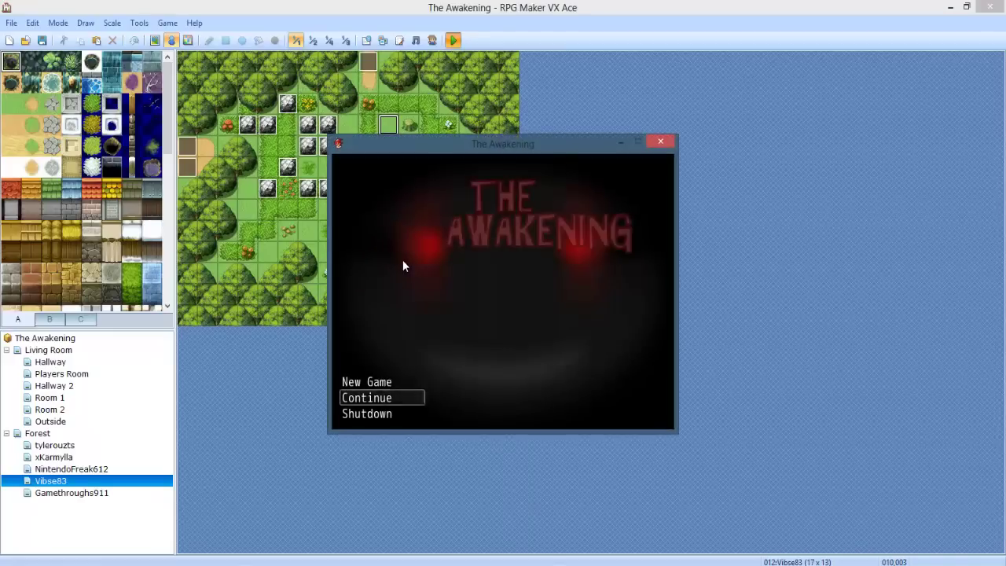
{"action": "key", "text": "Return"}
{"action": "key", "text": "Return"}
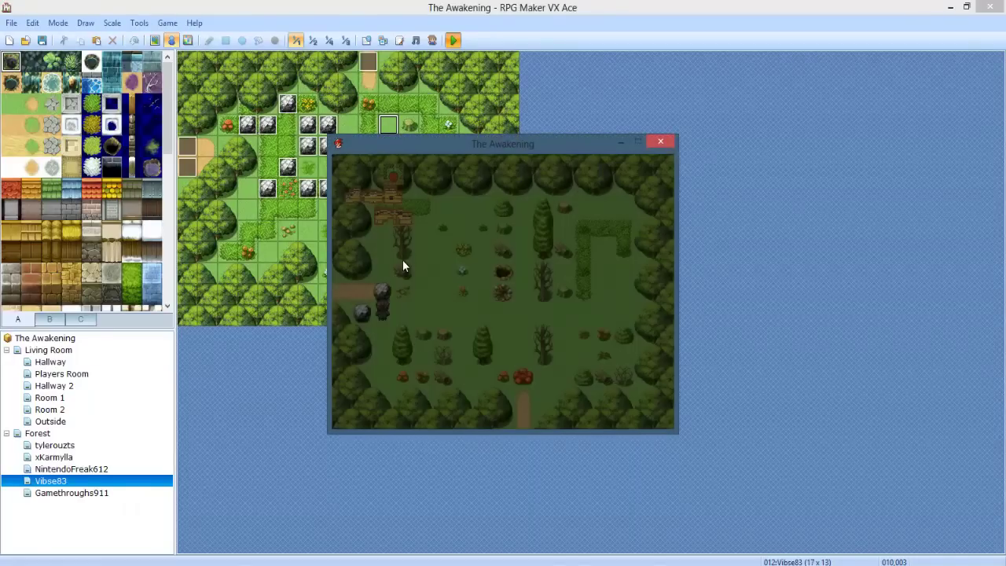
Test pushing the boulder beside the clearing's western path north, east across the grass, and north again.
{"action": "key", "text": "Up"}
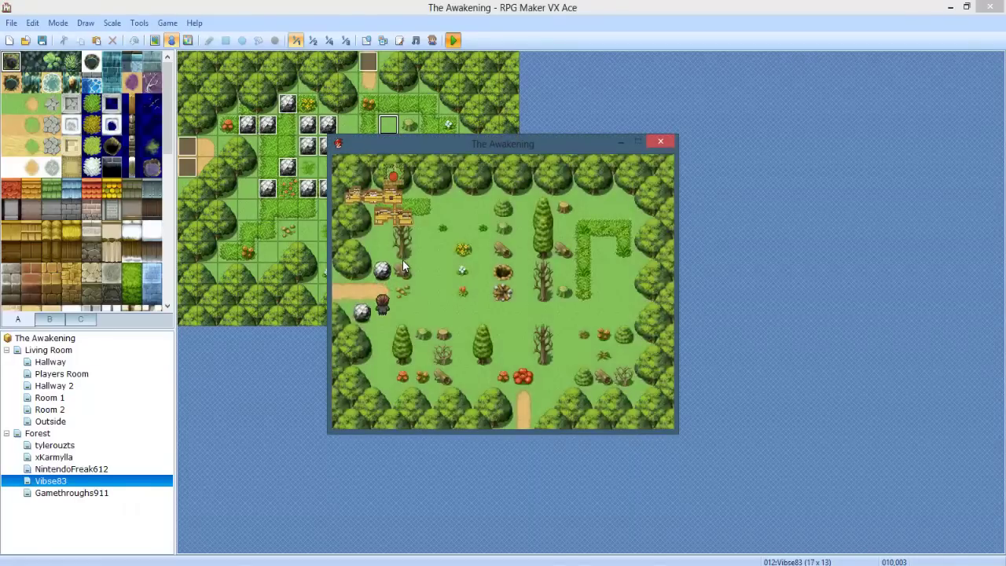
{"action": "key", "text": "Left"}
{"action": "key", "text": "Right"}
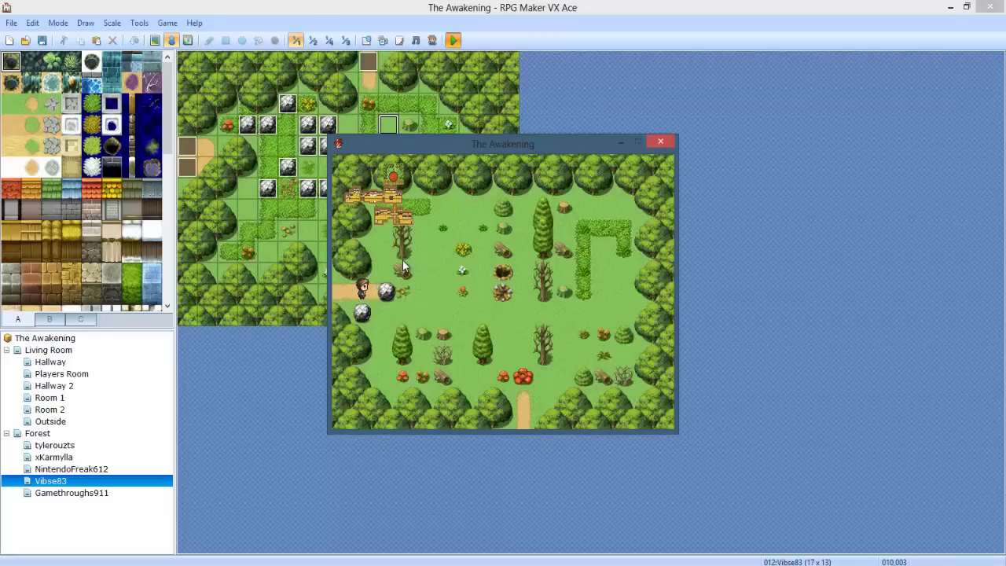
{"action": "key", "text": "Right"}
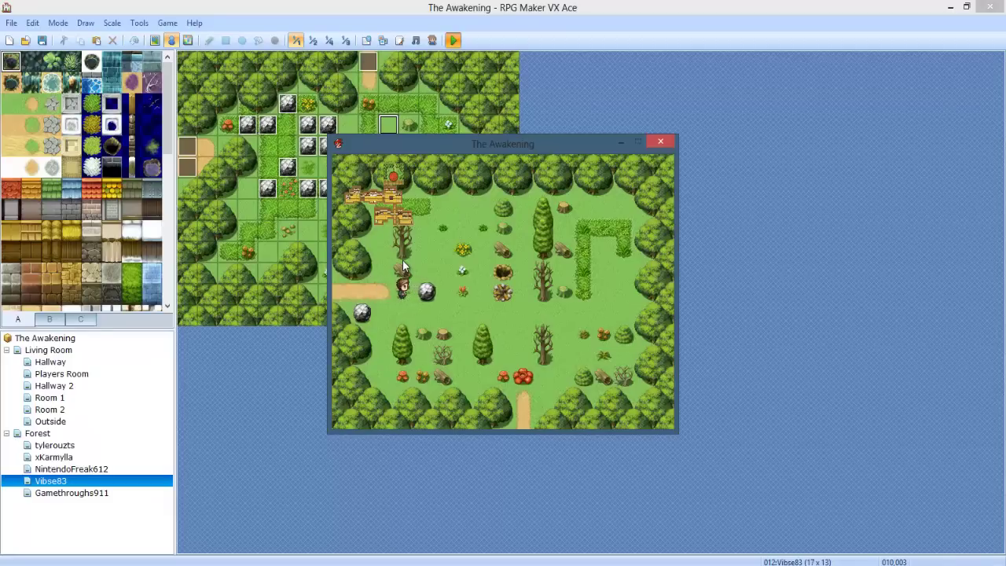
{"action": "key", "text": "Right"}
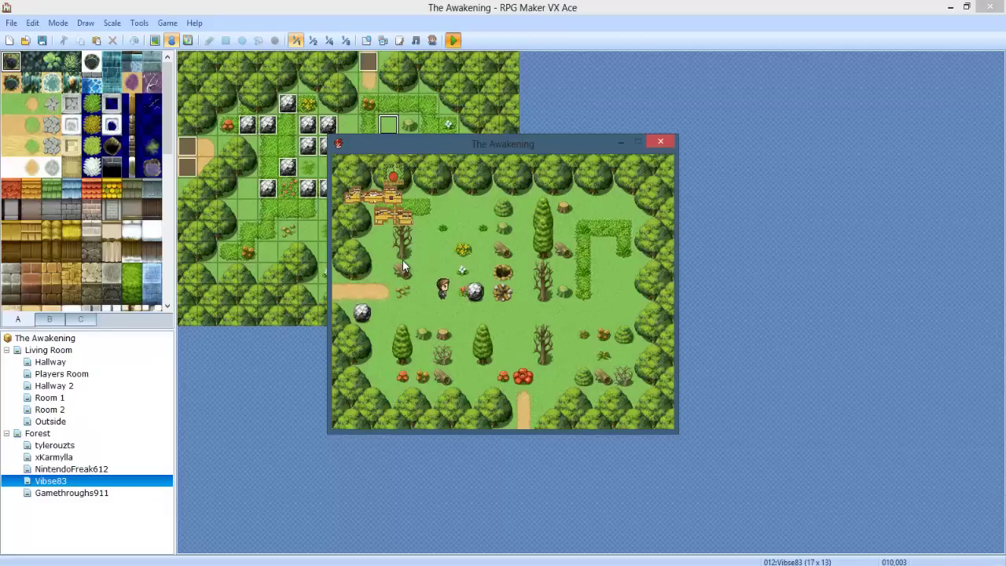
{"action": "key", "text": "Down"}
{"action": "key", "text": "Right"}
{"action": "key", "text": "Left"}
{"action": "key", "text": "Up"}
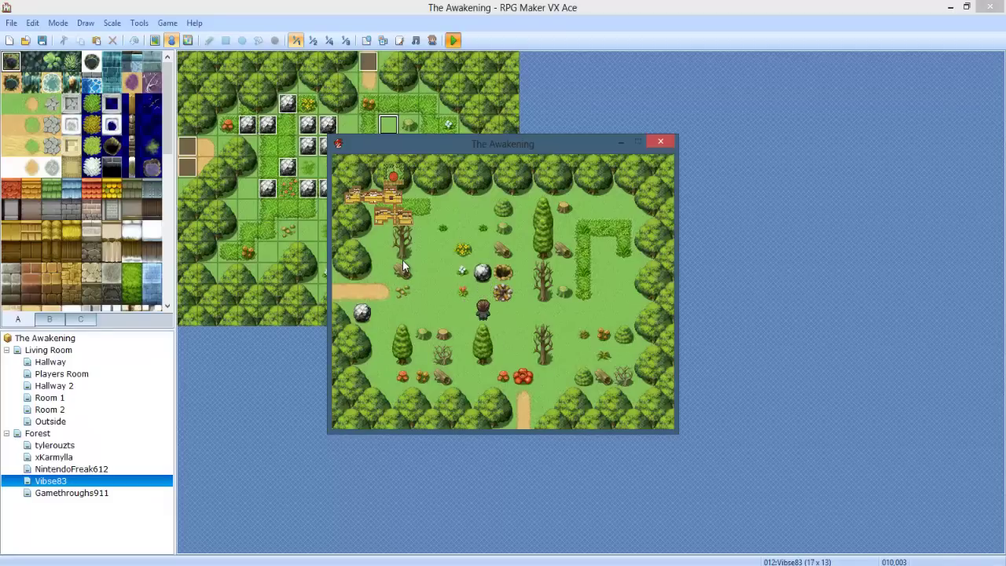
Leave the clearing for the bridge map and re-enter it to check the boulder's position.
{"action": "key", "text": "Left"}
{"action": "key", "text": "Up"}
{"action": "key", "text": "Left"}
{"action": "key", "text": "Left"}
{"action": "key", "text": "Left"}
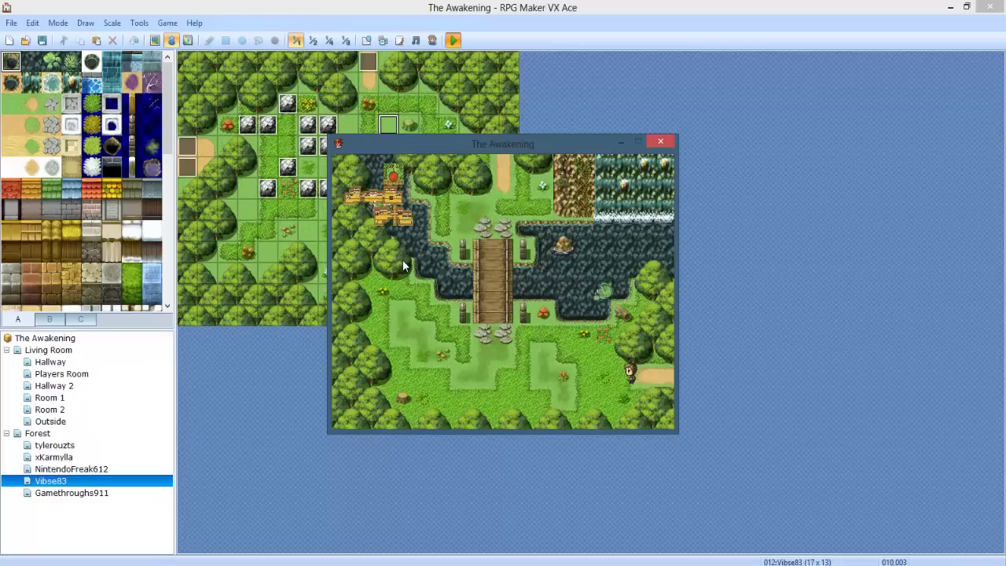
{"action": "key", "text": "Right"}
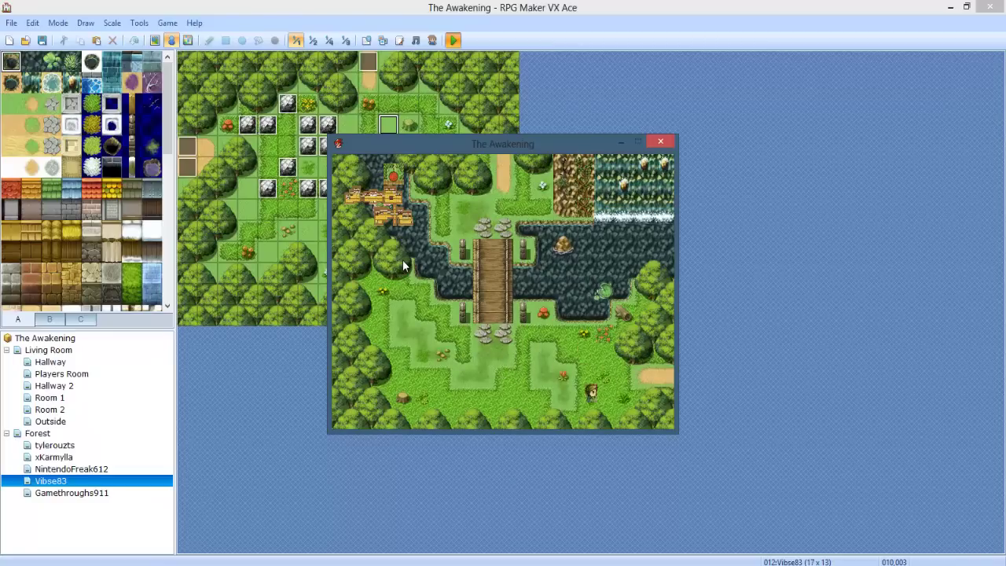
{"action": "key", "text": "Down"}
{"action": "key", "text": "Right"}
{"action": "key", "text": "Right"}
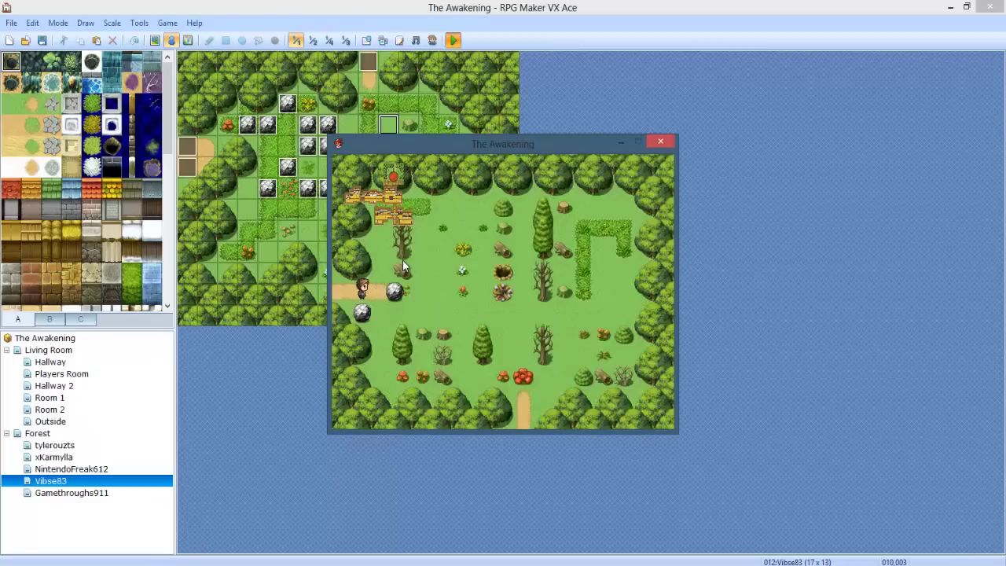
Leave the clearing by its southern path, return, and test pushing the boulder west onto the dirt path.
{"action": "key", "text": "Down"}
{"action": "key", "text": "Right"}
{"action": "key", "text": "Right"}
{"action": "key", "text": "Down"}
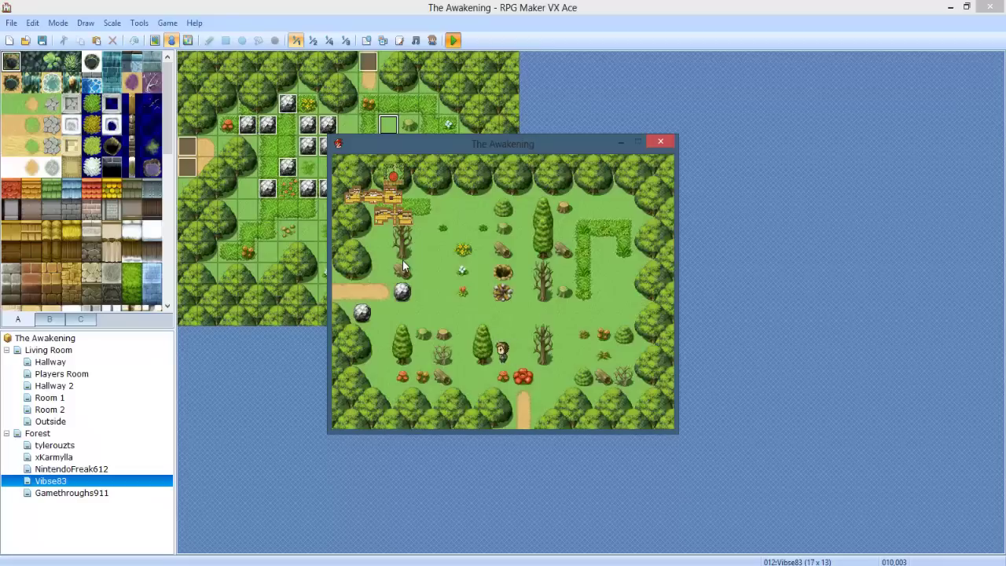
{"action": "key", "text": "Down"}
{"action": "key", "text": "Up"}
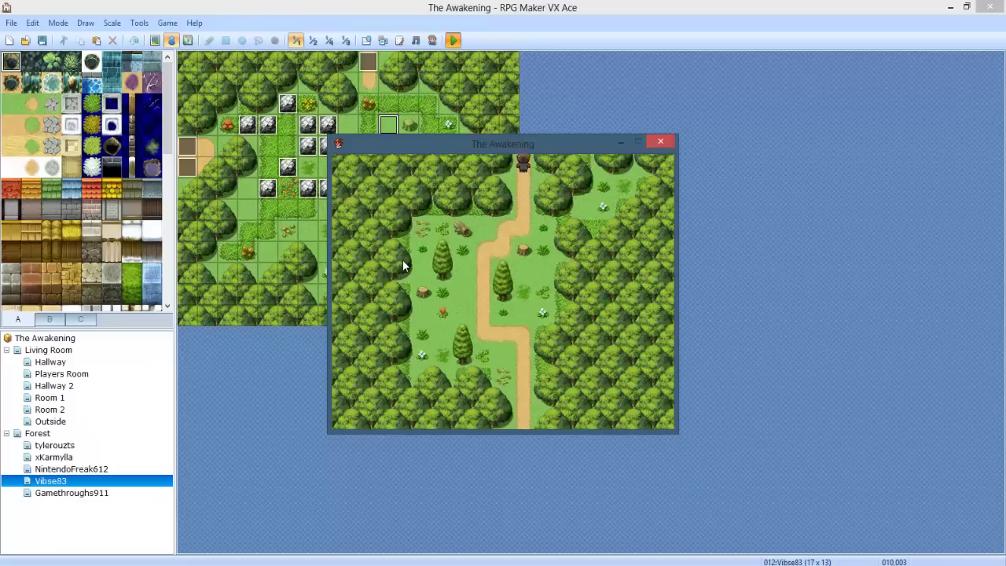
{"action": "key", "text": "Left"}
{"action": "key", "text": "Up"}
{"action": "key", "text": "Up"}
{"action": "key", "text": "Left"}
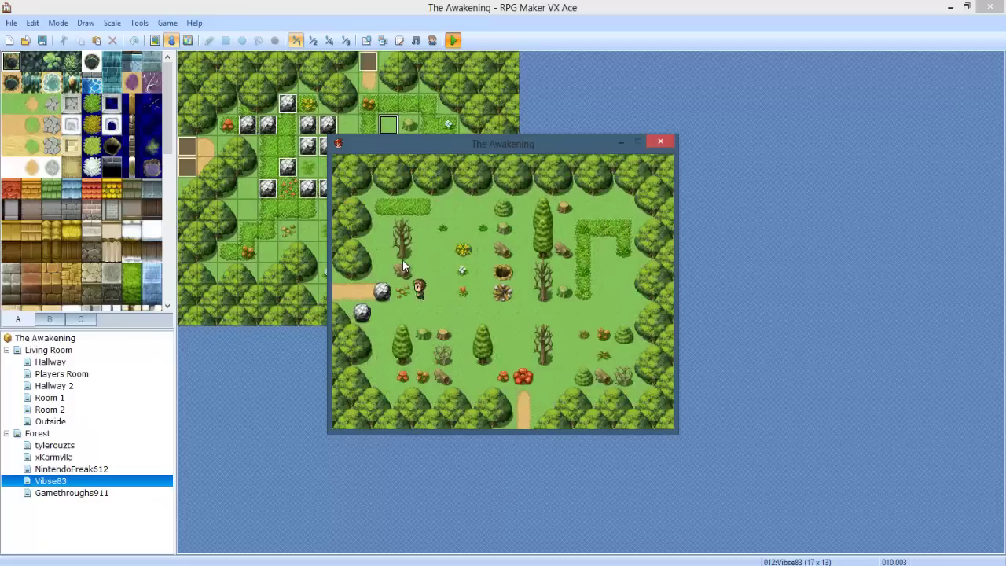
Walk the character west out of the clearing and north across the bridge to the NintendoFreak612 map.
{"action": "key", "text": "Down"}
{"action": "key", "text": "Left"}
{"action": "key", "text": "Up"}
{"action": "key", "text": "Up"}
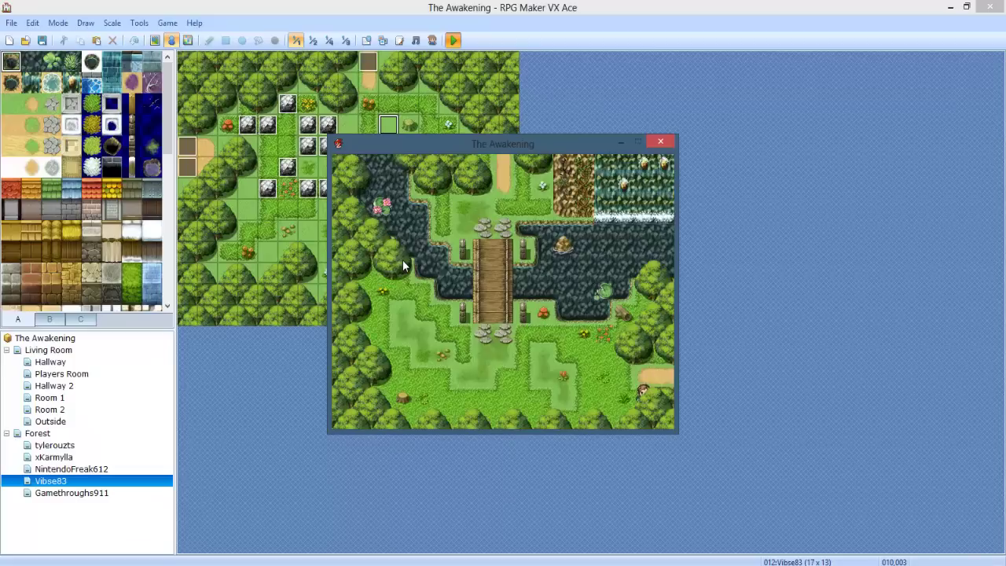
{"action": "key", "text": "Left"}
{"action": "key", "text": "Left"}
{"action": "key", "text": "Left"}
{"action": "key", "text": "Left"}
{"action": "key", "text": "Left"}
{"action": "key", "text": "Left"}
{"action": "key", "text": "Up"}
{"action": "key", "text": "Up"}
{"action": "key", "text": "Up"}
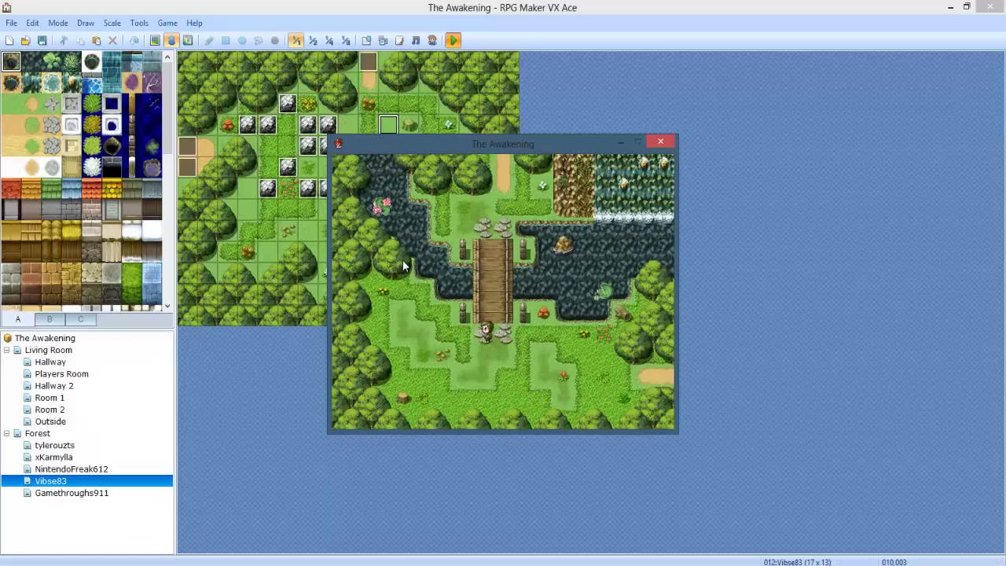
{"action": "key", "text": "Up"}
{"action": "key", "text": "Up"}
{"action": "key", "text": "Up"}
{"action": "key", "text": "Up"}
{"action": "key", "text": "Up"}
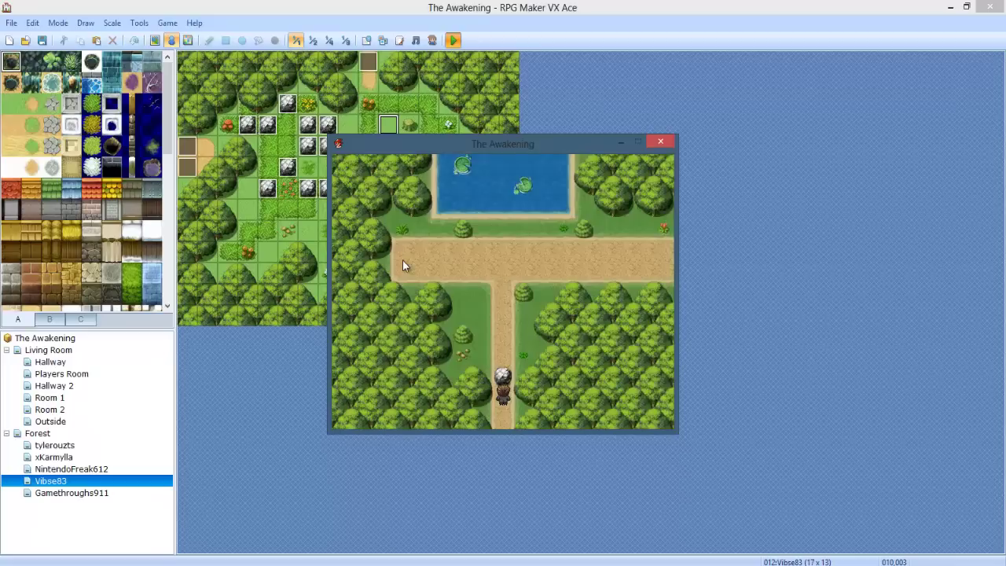
Test pushing the boulder north along the NintendoFreak612 dirt path and walk around it to the crossroads.
{"action": "key", "text": "Up"}
{"action": "key", "text": "Up"}
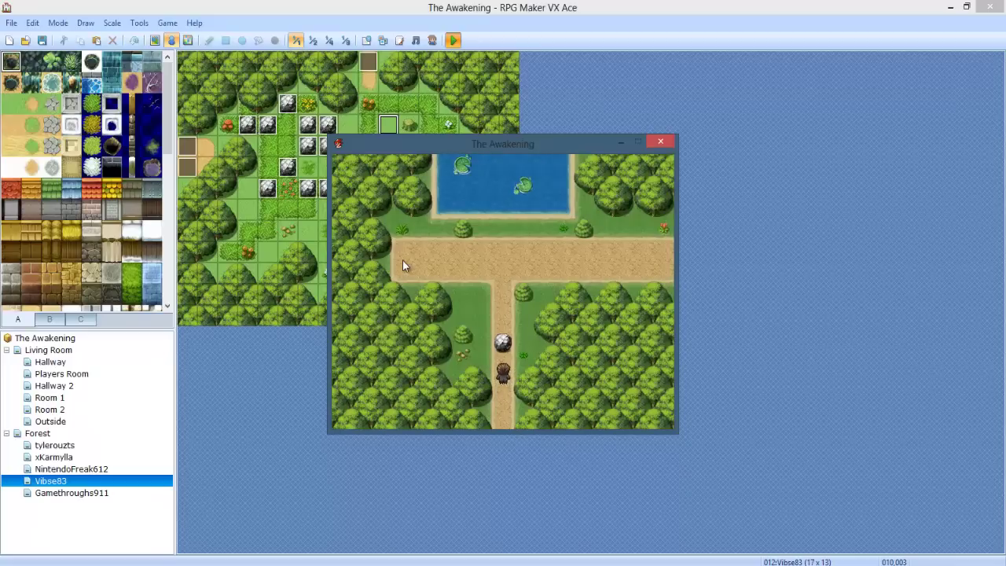
{"action": "key", "text": "Up"}
{"action": "key", "text": "Left"}
{"action": "key", "text": "Up"}
{"action": "key", "text": "Up"}
{"action": "key", "text": "Right"}
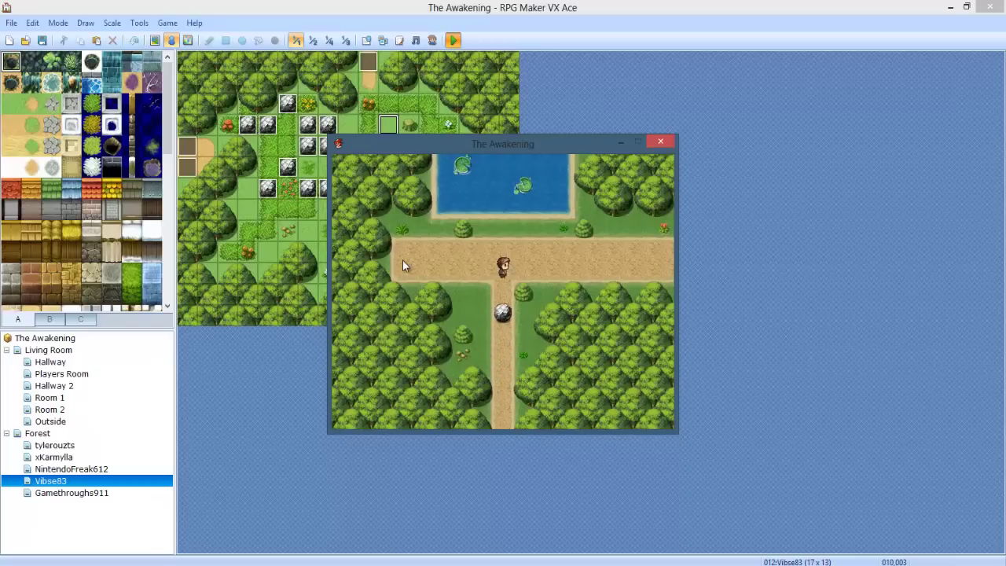
Walk the character east along the wide dirt road to the Vibse83 map.
{"action": "key", "text": "Right"}
{"action": "key", "text": "Right"}
{"action": "key", "text": "Right"}
{"action": "key", "text": "Right"}
{"action": "key", "text": "Right"}
{"action": "key", "text": "Up"}
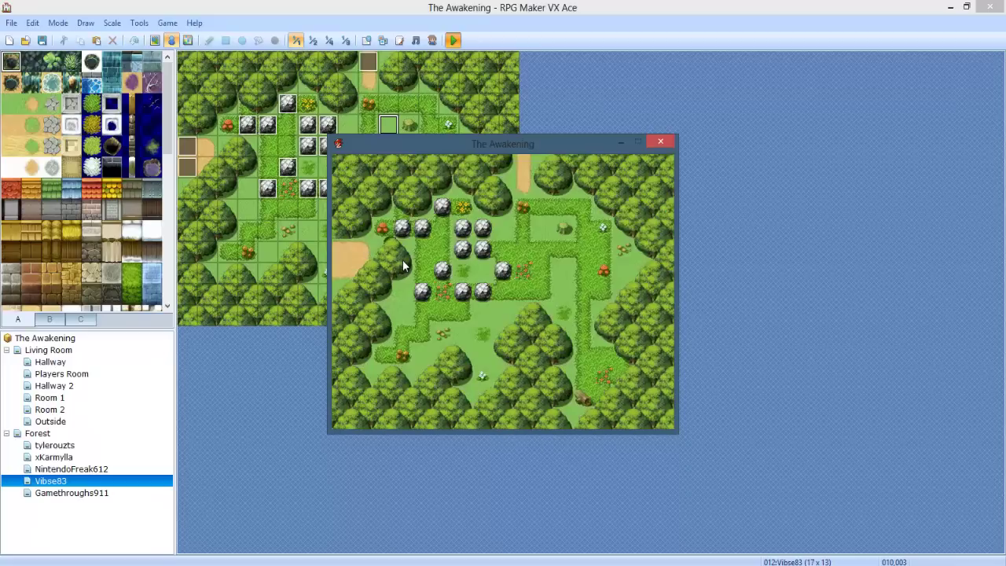
Enter the Vibse83 boulder puzzle and push the boulder at tile 005,005 south out of the way.
{"action": "key", "text": "Right"}
{"action": "key", "text": "Right"}
{"action": "key", "text": "Down"}
{"action": "key", "text": "Down"}
{"action": "key", "text": "Down"}
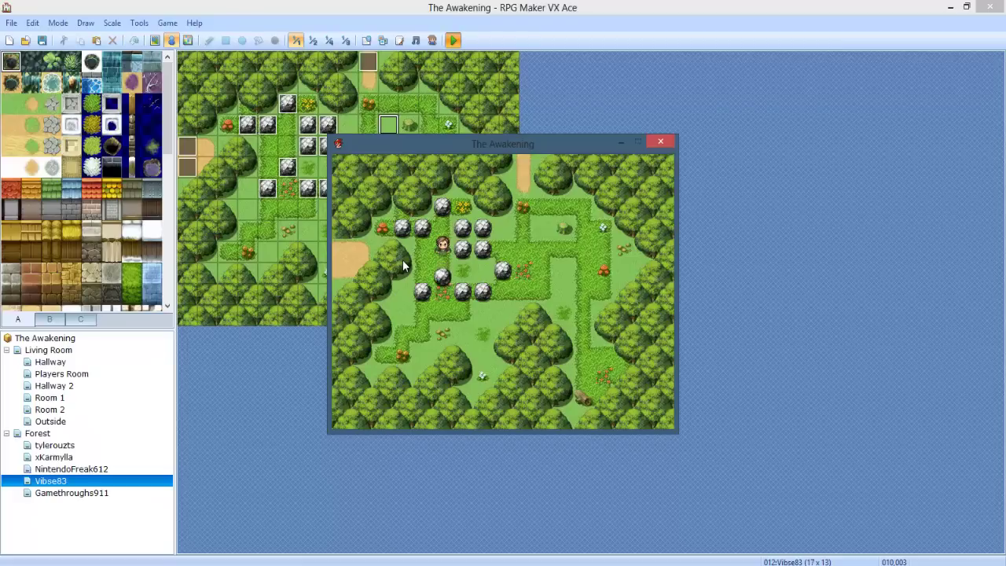
{"action": "key", "text": "Down"}
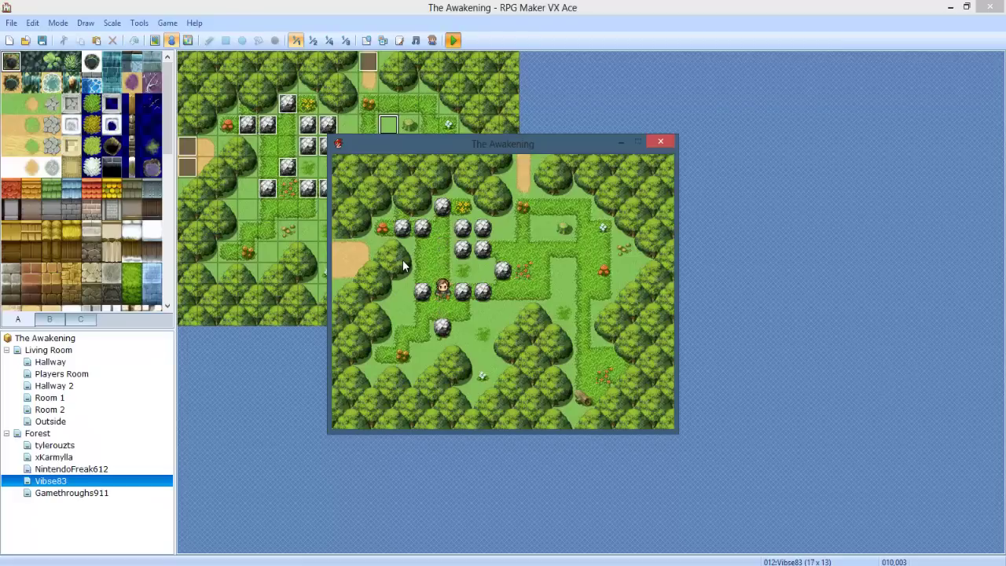
Walk around the puzzle's south side and push the boulders at tiles 006,006, 007,006 and 008,005 north.
{"action": "key", "text": "Right"}
{"action": "key", "text": "Up"}
{"action": "key", "text": "Right"}
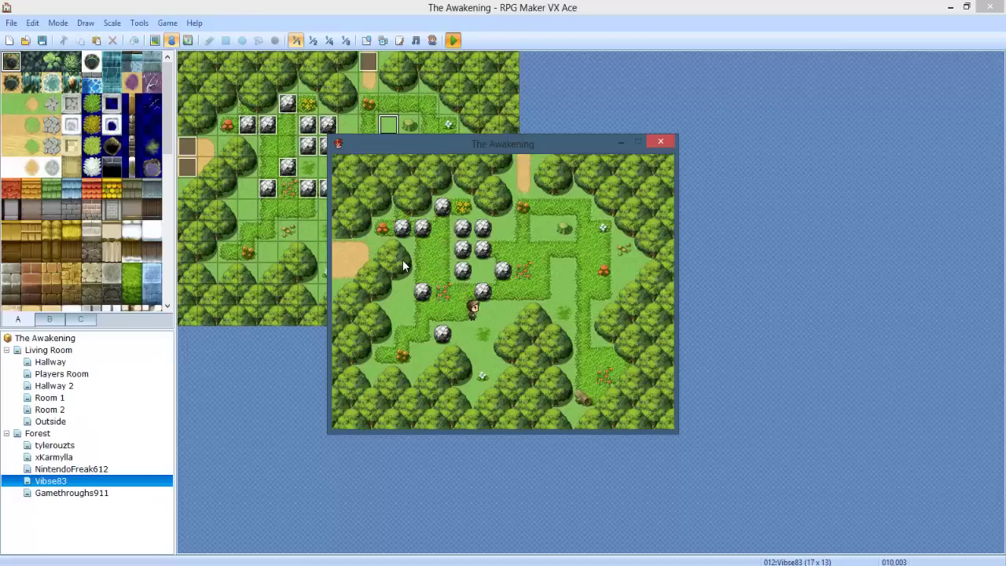
{"action": "key", "text": "Up"}
{"action": "key", "text": "Right"}
{"action": "key", "text": "Up"}
{"action": "key", "text": "Up"}
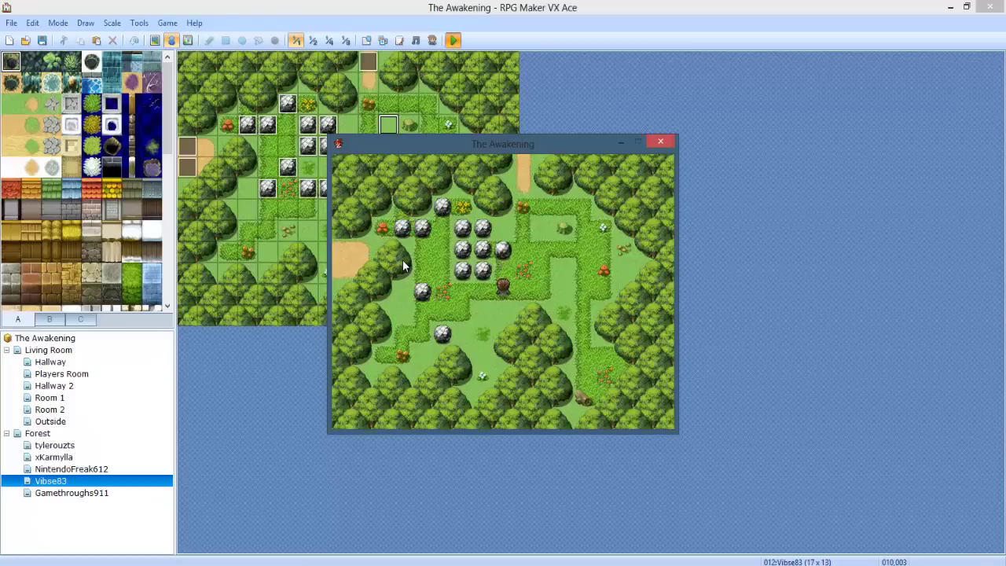
Push the boulder at tile 004,006 west and walk north up the grass path to the boulder at tile 005,002.
{"action": "key", "text": "Down"}
{"action": "key", "text": "Left"}
{"action": "key", "text": "Left"}
{"action": "key", "text": "Left"}
{"action": "key", "text": "Left"}
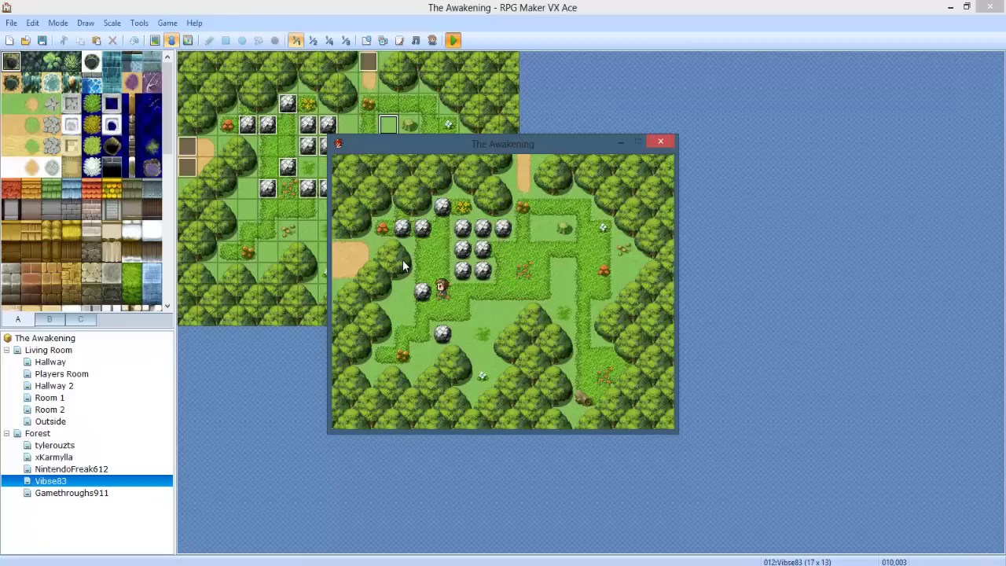
{"action": "key", "text": "Up"}
{"action": "key", "text": "Up"}
{"action": "key", "text": "Up"}
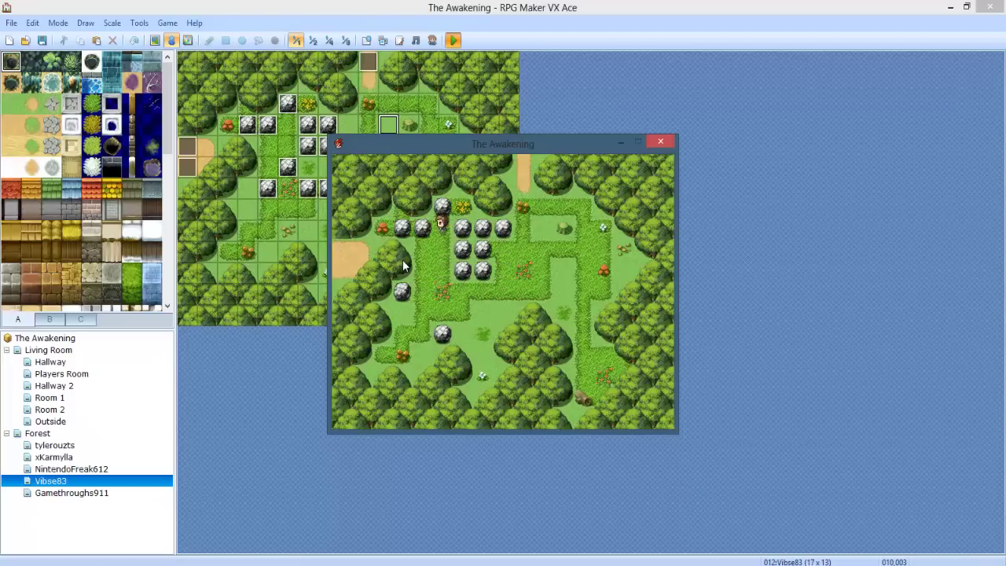
Test pushing the boulders at tiles 006,003 and 005,002 from the north end of the grass path.
{"action": "key", "text": "Right"}
{"action": "key", "text": "Up"}
{"action": "key", "text": "Down"}
{"action": "key", "text": "Down"}
{"action": "key", "text": "Up"}
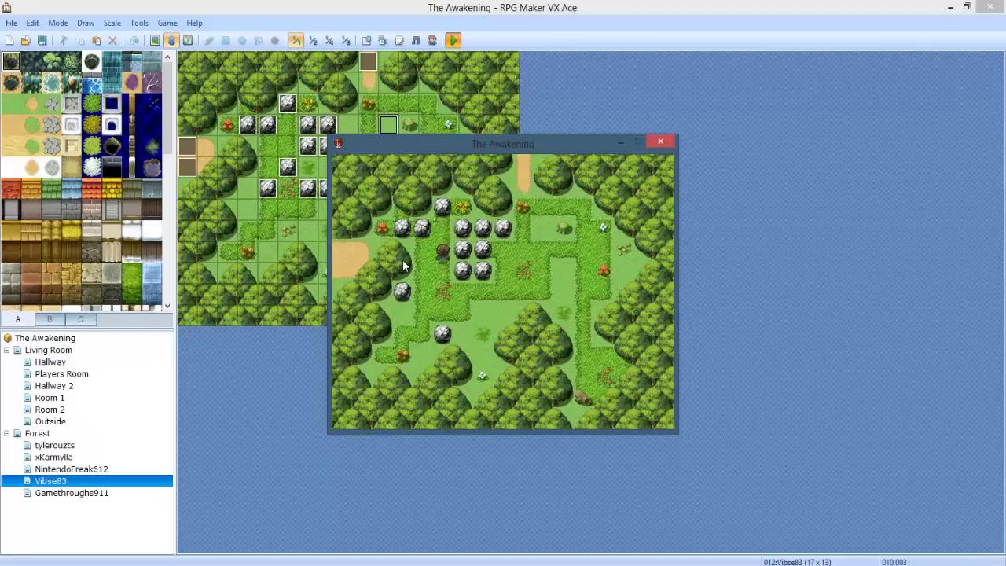
Check the grass path's west side, walk back south and go around to the south side of the boulder block.
{"action": "key", "text": "Left"}
{"action": "key", "text": "Left"}
{"action": "key", "text": "Right"}
{"action": "key", "text": "Down"}
{"action": "key", "text": "Down"}
{"action": "key", "text": "Down"}
{"action": "key", "text": "Right"}
{"action": "key", "text": "Right"}
{"action": "key", "text": "Up"}
{"action": "key", "text": "Left"}
{"action": "key", "text": "Up"}
Check the Save option in the in-game menu and return to the map.
{"action": "key", "text": "Escape"}
{"action": "key", "text": "Return"}
{"action": "key", "text": "Escape"}
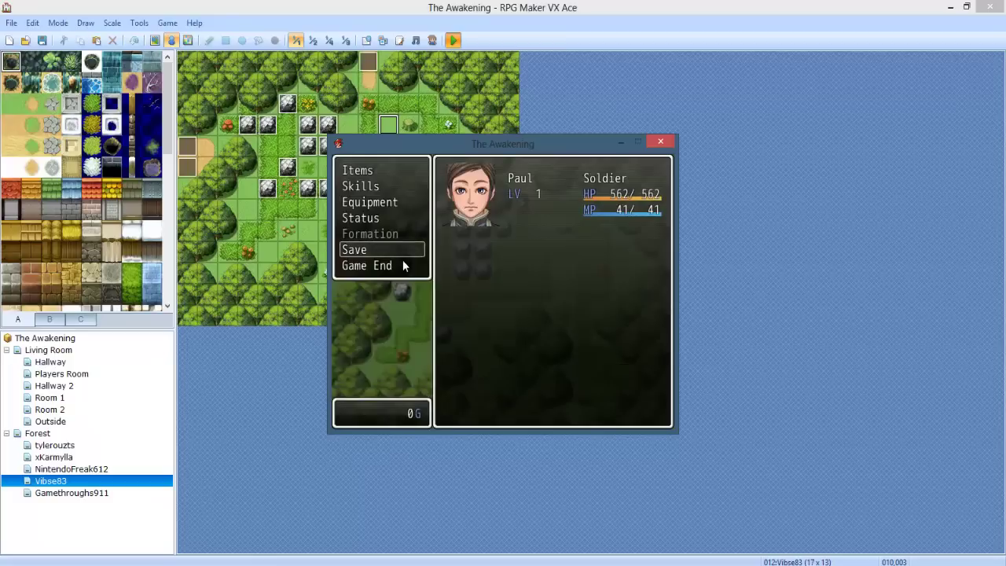
{"action": "key", "text": "Escape"}
Leave Vibse83 through its north exit, re-enter the map and walk to the south side of the boulder puzzle.
{"action": "key", "text": "Up"}
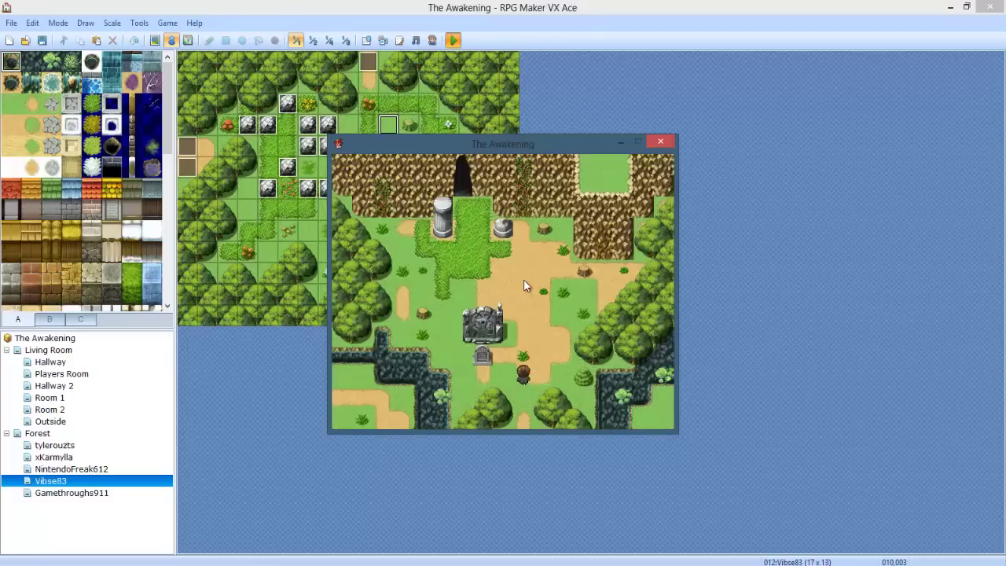
{"action": "key", "text": "Down"}
{"action": "key", "text": "Left"}
{"action": "key", "text": "Left"}
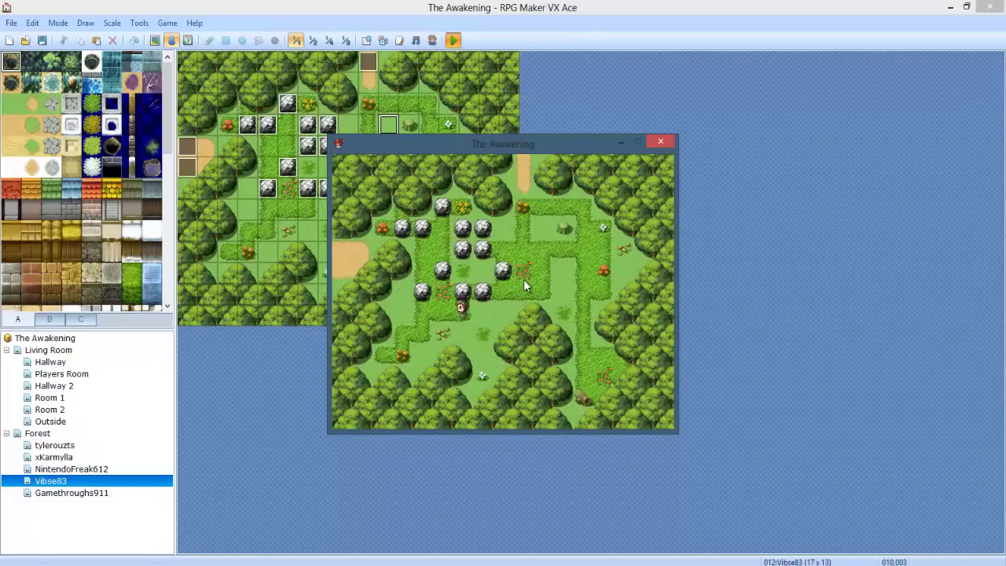
Playtest the forest boulder puzzle by walking the character around and pushing rocks, and close the test game.
{"action": "key", "text": "Left"}
{"action": "key", "text": "Up"}
{"action": "key", "text": "Up"}
{"action": "key", "text": "Down"}
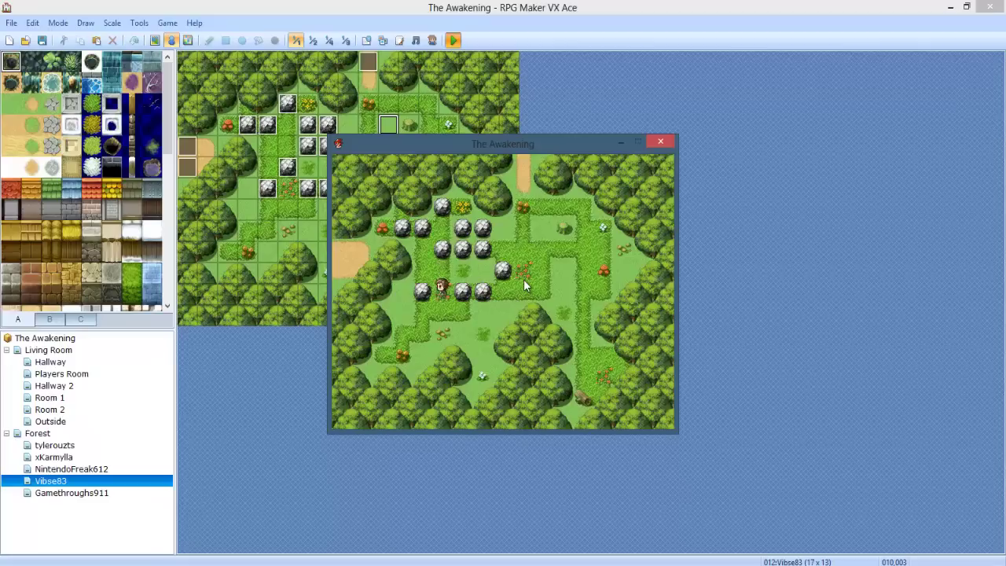
{"action": "key", "text": "Left"}
{"action": "key", "text": "Up"}
{"action": "key", "text": "Left"}
{"action": "key", "text": "Right"}
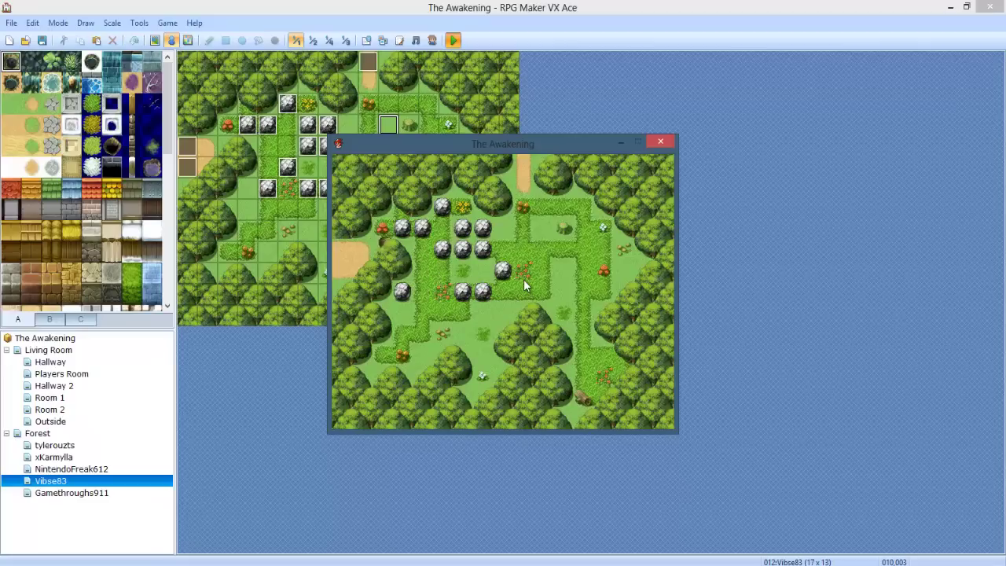
{"action": "key", "text": "Down"}
{"action": "key", "text": "Right"}
{"action": "key", "text": "Down"}
{"action": "key", "text": "Left"}
{"action": "key", "text": "Right"}
{"action": "key", "text": "Up"}
{"action": "key", "text": "Right"}
{"action": "key", "text": "Up"}
{"action": "key", "text": "Up"}
{"action": "key", "text": "Up"}
{"action": "left_click", "coordinate": [660, 141]}
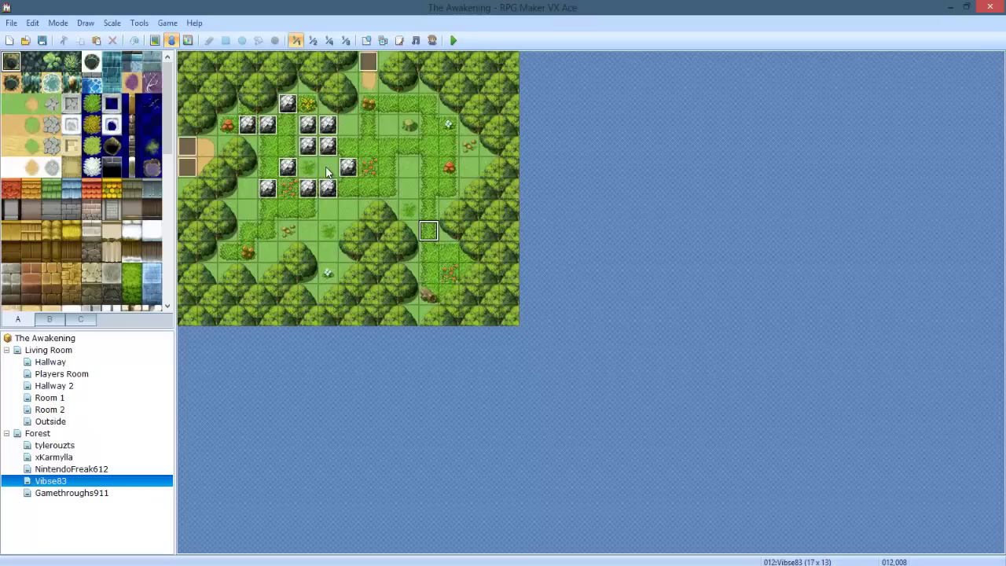
Place extra boulder events on tiles 008,004, 008,006, 004,007 and 003,006 of the boulder puzzle map.
{"action": "left_click", "coordinate": [348, 146]}
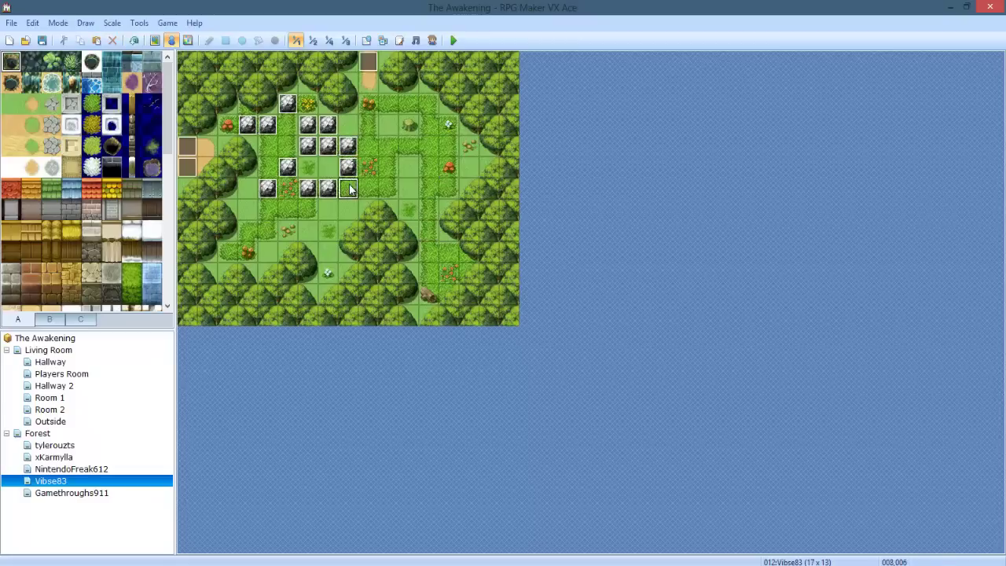
{"action": "left_click", "coordinate": [348, 187]}
{"action": "left_click", "coordinate": [267, 208]}
{"action": "left_click", "coordinate": [247, 187]}
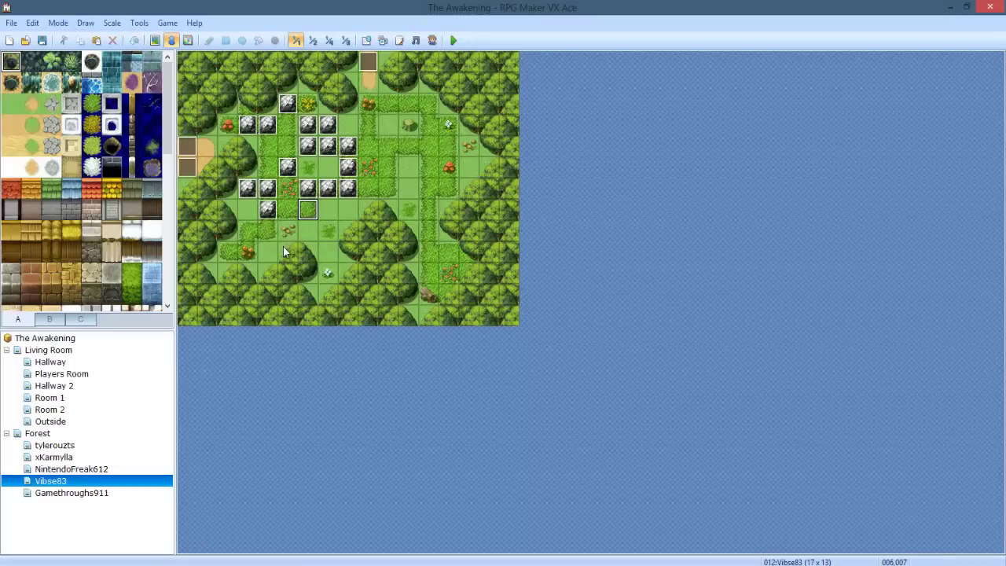
{"action": "left_click", "coordinate": [313, 175]}
{"action": "left_click", "coordinate": [310, 188]}
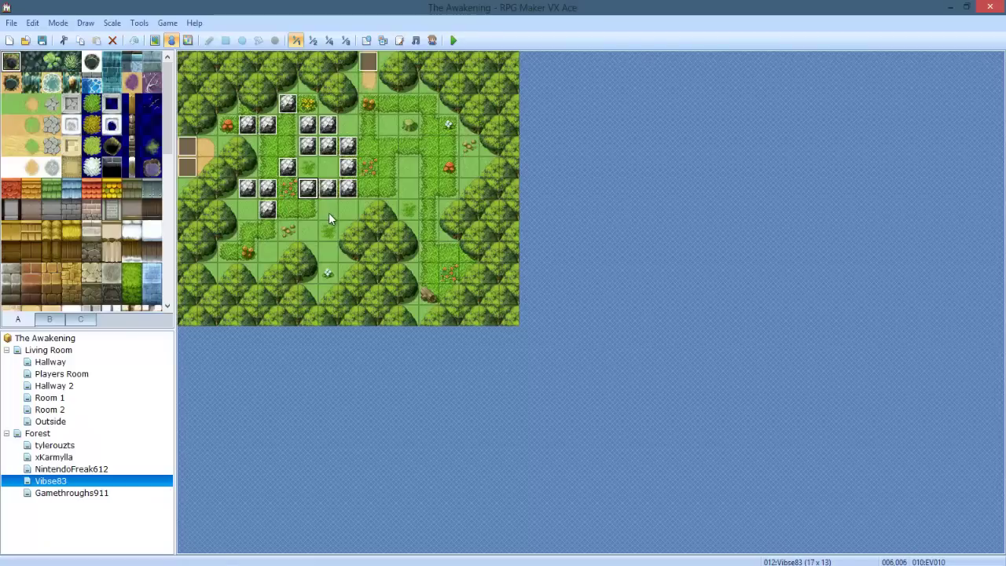
Delete the extra boulder events on tiles 004,007 and 003,006.
{"action": "left_click", "coordinate": [272, 209]}
{"action": "key", "text": "Delete"}
{"action": "left_click", "coordinate": [250, 188]}
{"action": "key", "text": "Delete"}
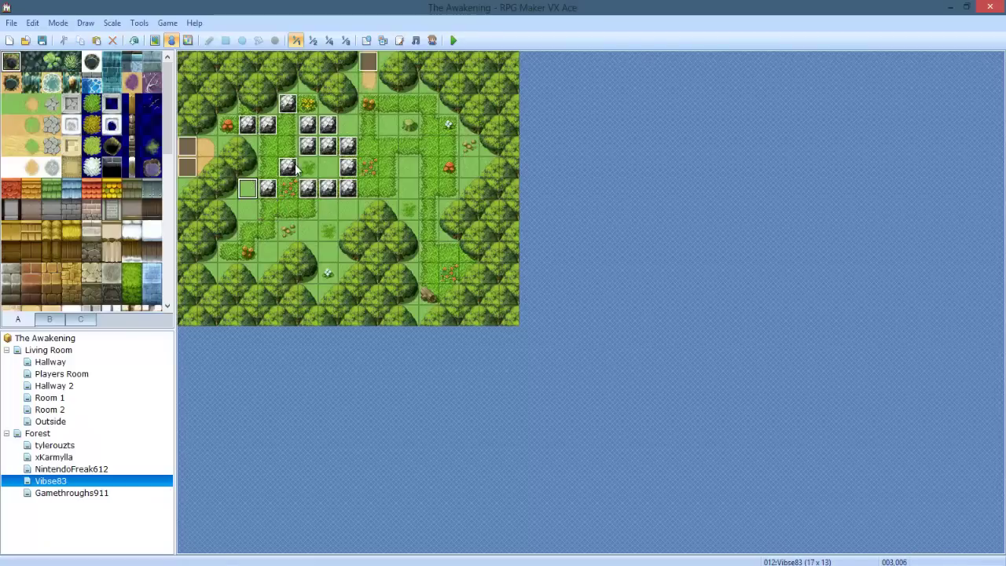
Try the boulder from tile 005,005 one tile higher at 005,004, and return it to its original tile.
{"action": "left_click", "coordinate": [292, 153]}
{"action": "left_click_drag", "start_coordinate": [293, 161], "coordinate": [293, 155]}
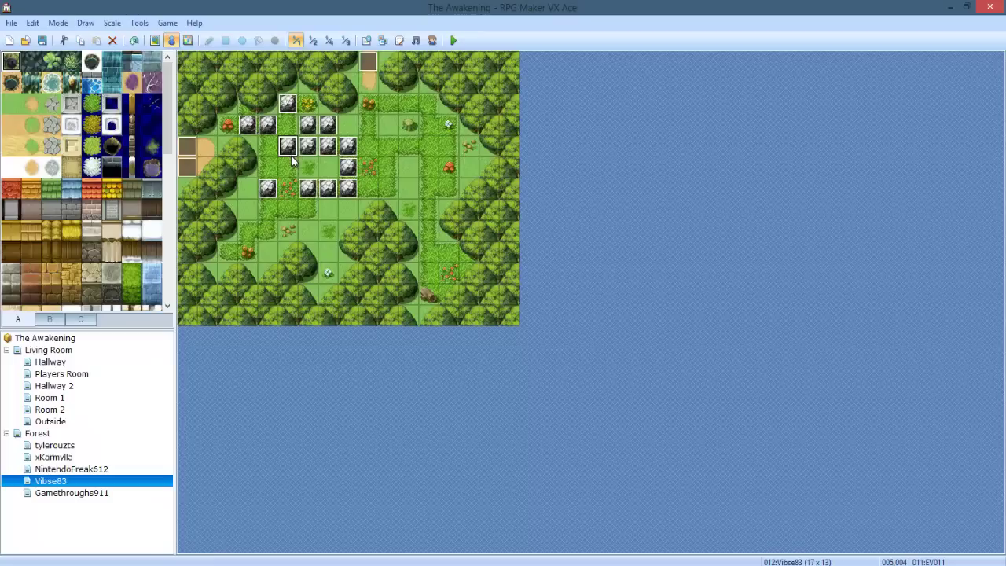
{"action": "left_click_drag", "start_coordinate": [289, 162], "coordinate": [288, 169]}
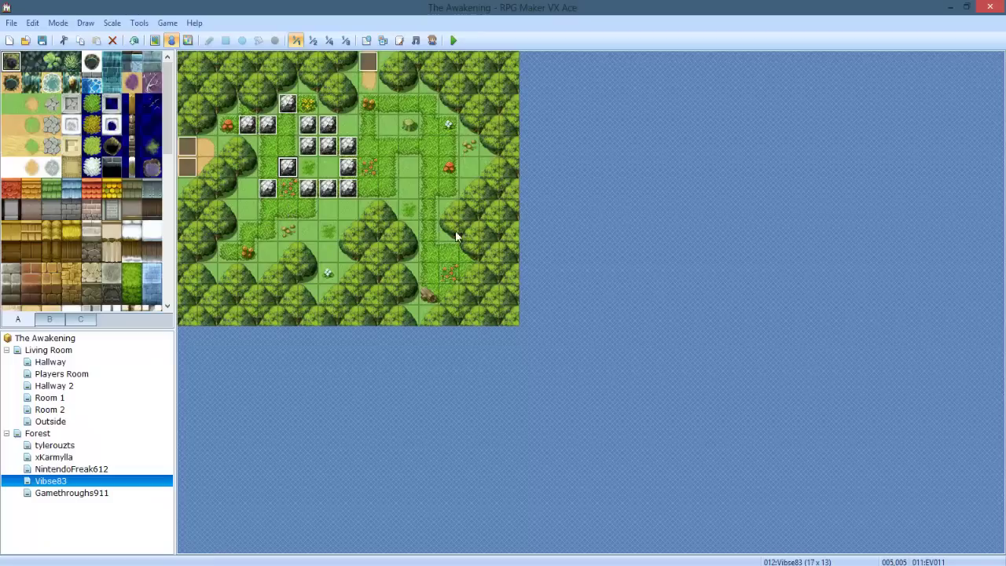
Delete the extra boulder events on tiles 008,004 and 008,006.
{"action": "left_click", "coordinate": [429, 189]}
{"action": "left_click", "coordinate": [348, 149]}
{"action": "key", "text": "Delete"}
{"action": "left_click", "coordinate": [348, 187]}
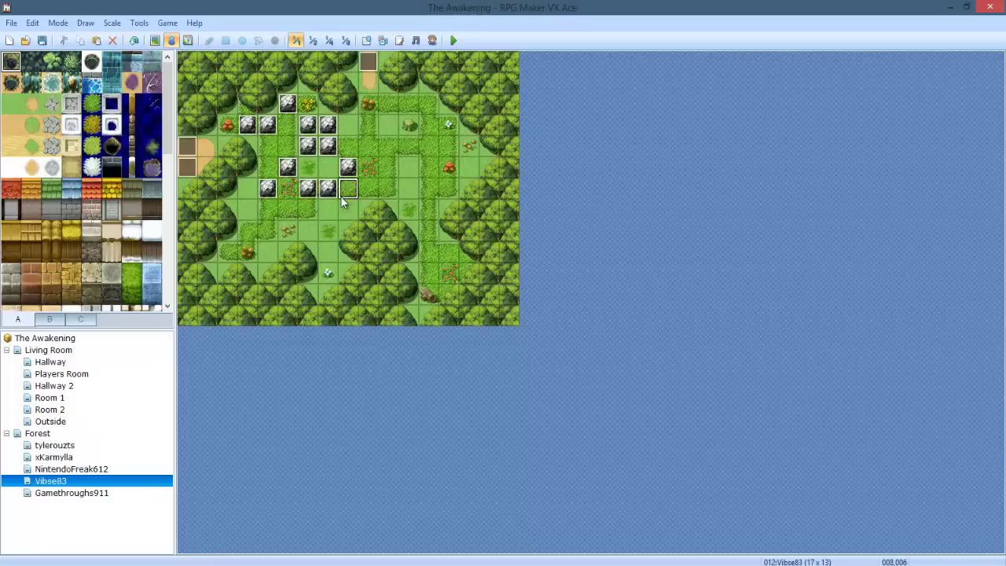
{"action": "key", "text": "Delete"}
Copy a boulder event from the puzzle map to tiles 006,004 and 007,003 of the last map under Forest.
{"action": "left_click", "coordinate": [328, 143]}
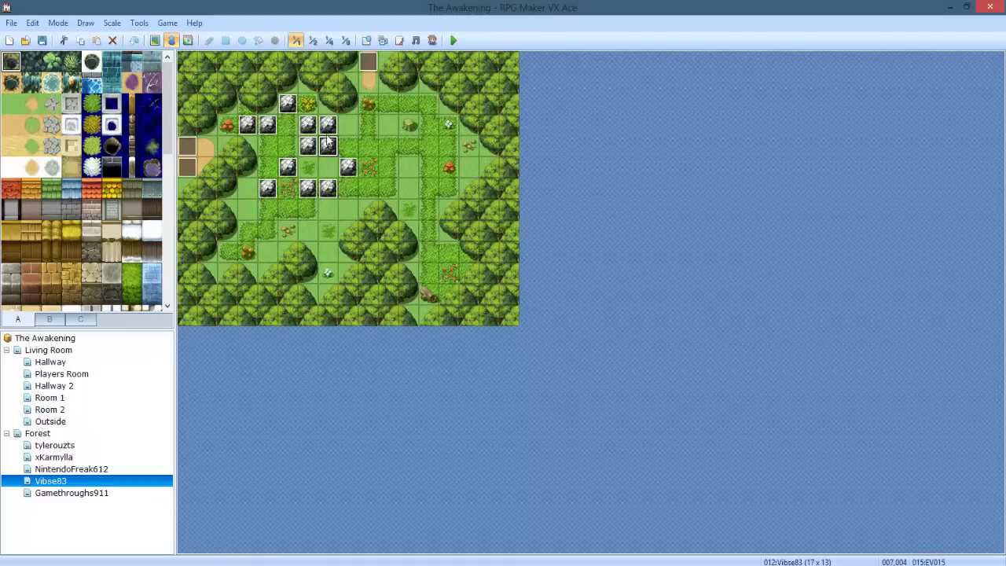
{"action": "left_click", "coordinate": [391, 124]}
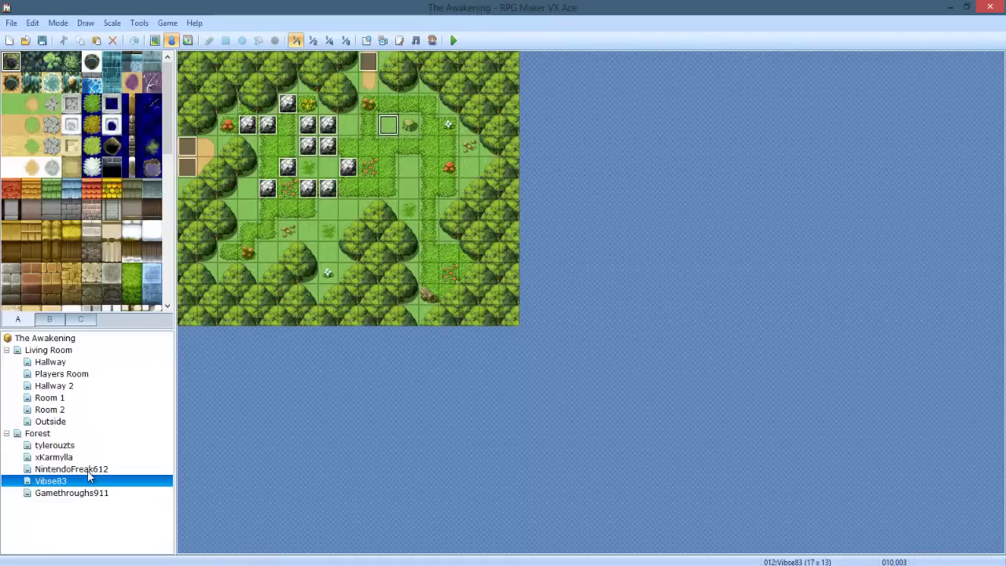
{"action": "left_click", "coordinate": [88, 492]}
{"action": "left_click", "coordinate": [385, 259]}
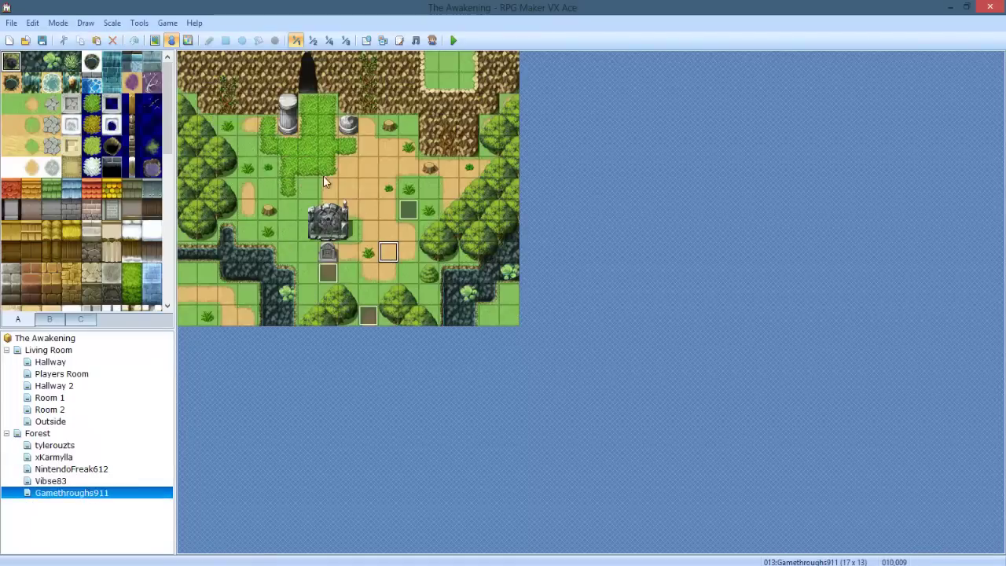
{"action": "left_click", "coordinate": [306, 149]}
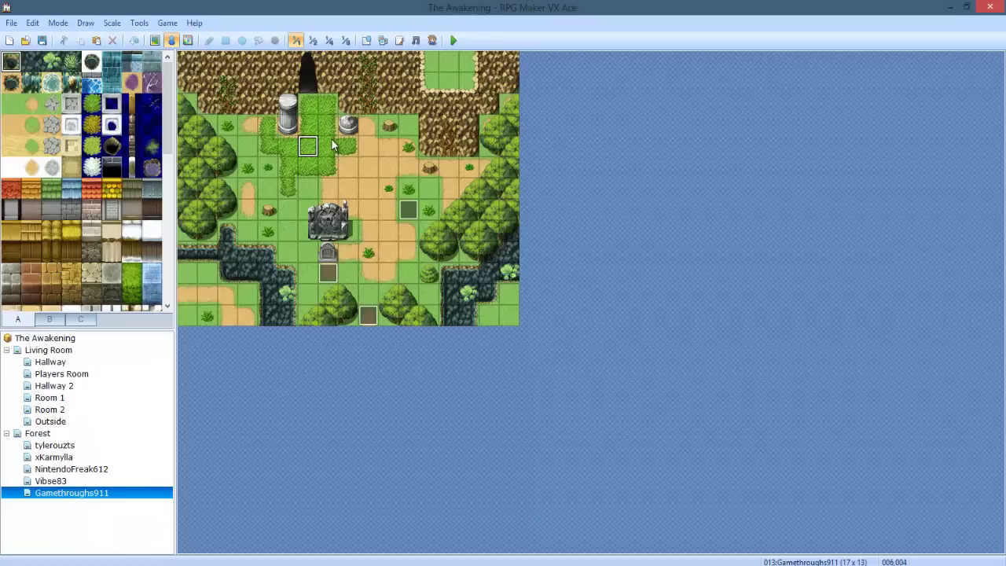
{"action": "key", "text": "ctrl+v"}
{"action": "left_click", "coordinate": [331, 128]}
{"action": "key", "text": "ctrl+v"}
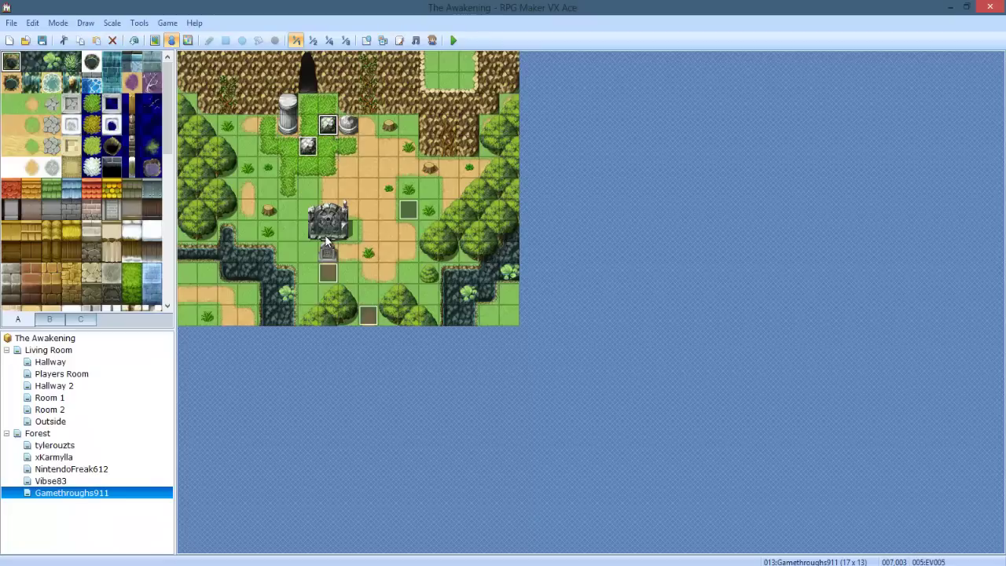
{"action": "left_click", "coordinate": [265, 151]}
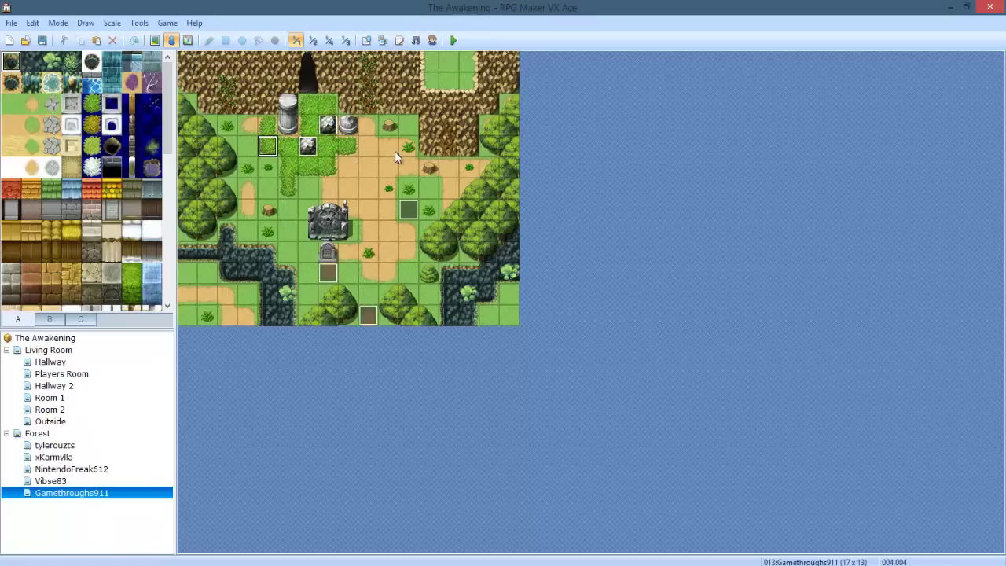
{"action": "left_click", "coordinate": [449, 143]}
{"action": "key", "text": "Left"}
{"action": "key", "text": "Left"}
{"action": "key", "text": "Left"}
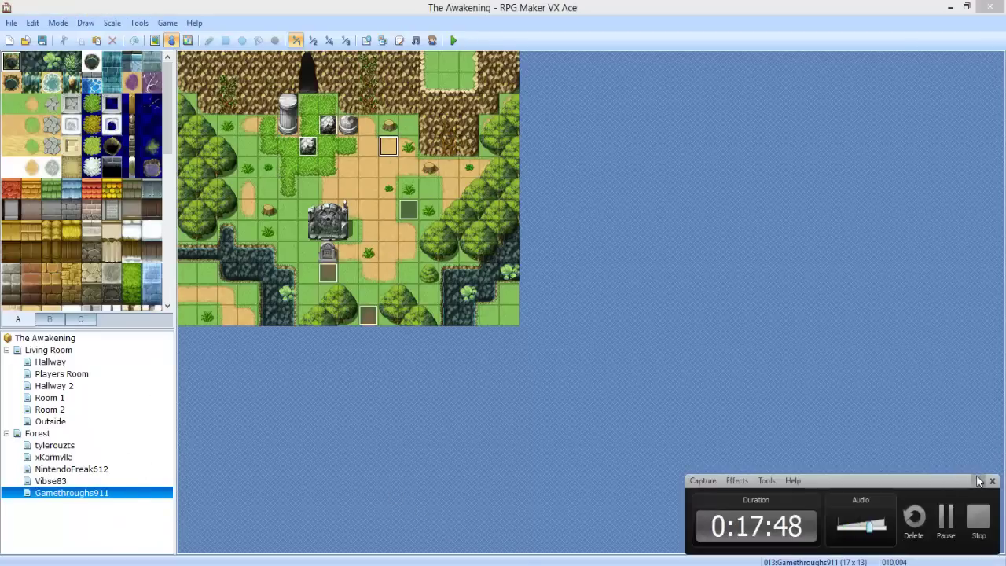
{"action": "left_click", "coordinate": [977, 477]}
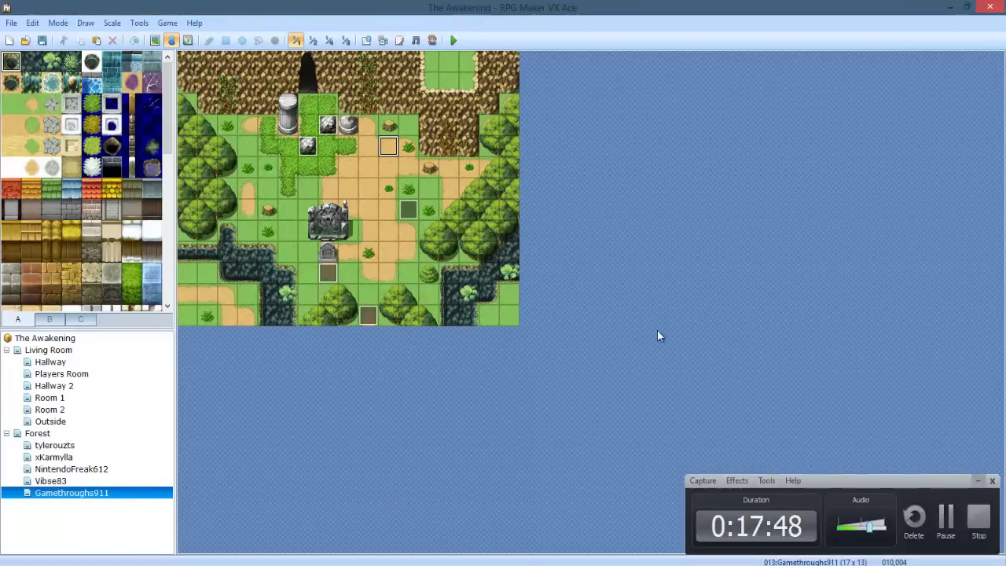
Look through the existing house, Outside and Forest maps to review their layouts.
{"action": "left_click", "coordinate": [50, 362]}
{"action": "left_click", "coordinate": [49, 350]}
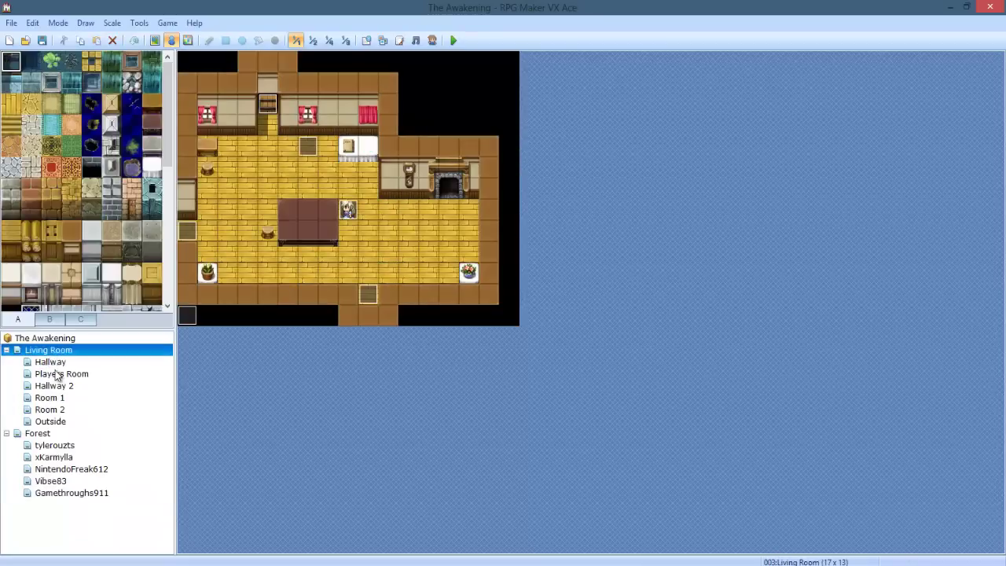
{"action": "left_click", "coordinate": [57, 374]}
{"action": "left_click", "coordinate": [52, 421]}
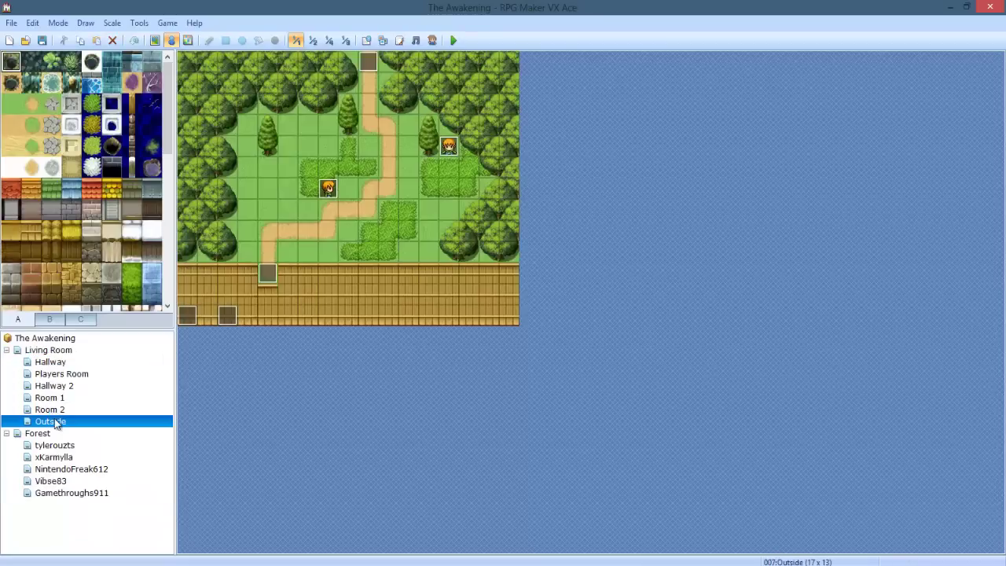
{"action": "left_click", "coordinate": [56, 397]}
{"action": "left_click", "coordinate": [62, 375]}
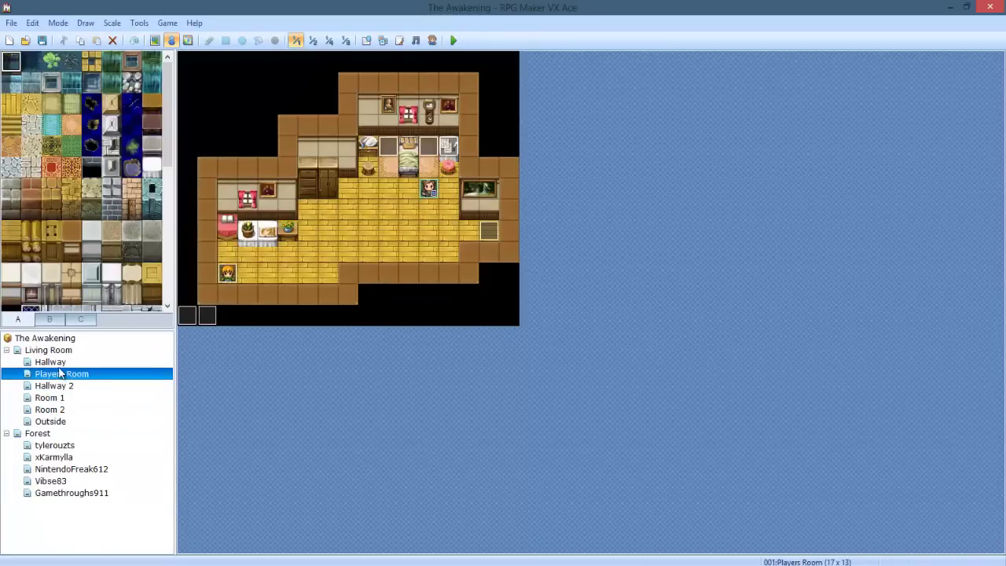
{"action": "left_click", "coordinate": [55, 363]}
{"action": "left_click", "coordinate": [55, 350]}
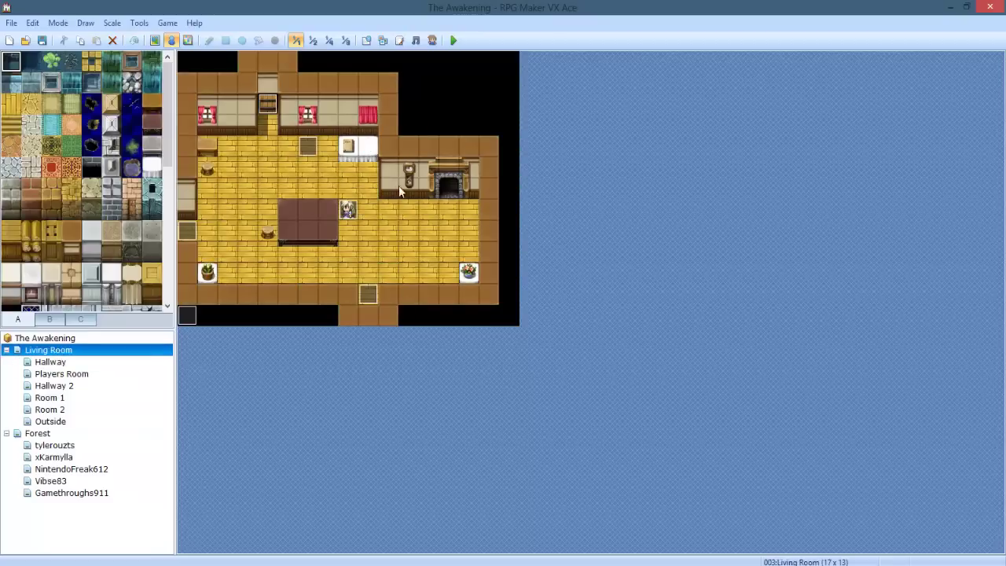
{"action": "left_click", "coordinate": [39, 434]}
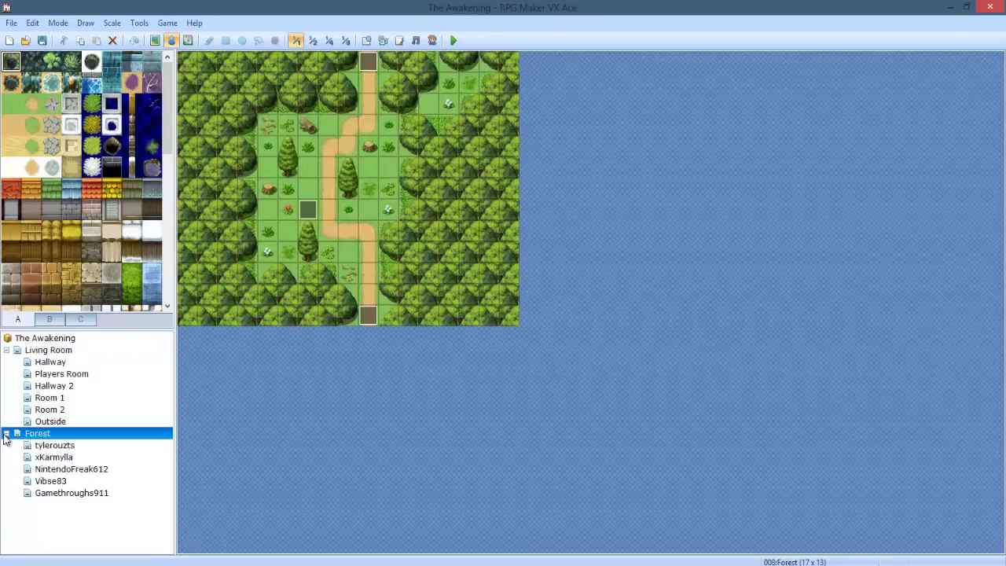
Collapse the Forest and Living Room map groups, and set up a new top-level map named Caves with the 004:Dungeon tileset.
{"action": "left_click", "coordinate": [6, 433]}
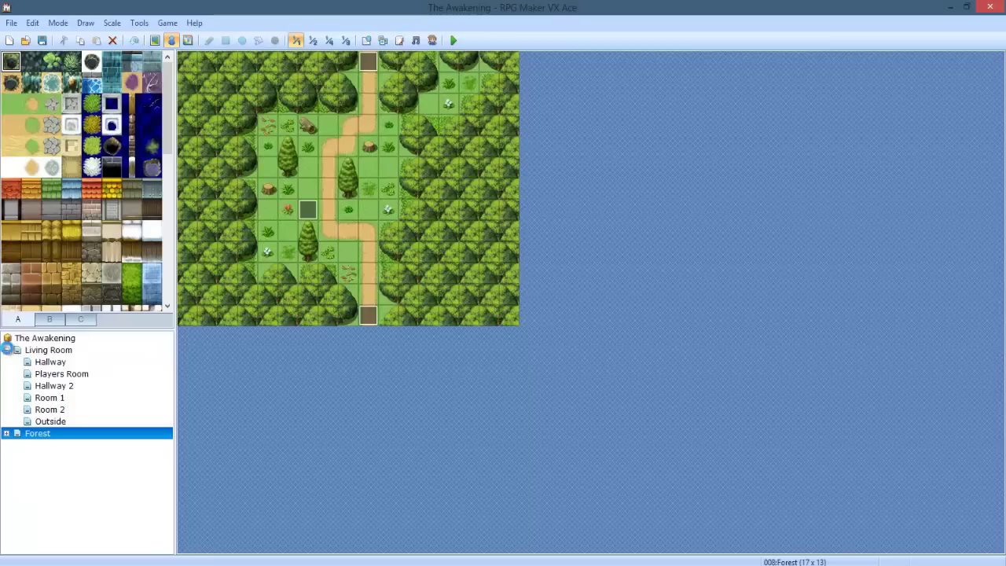
{"action": "double_click", "coordinate": [40, 350]}
{"action": "right_click", "coordinate": [52, 338]}
{"action": "left_click", "coordinate": [89, 345]}
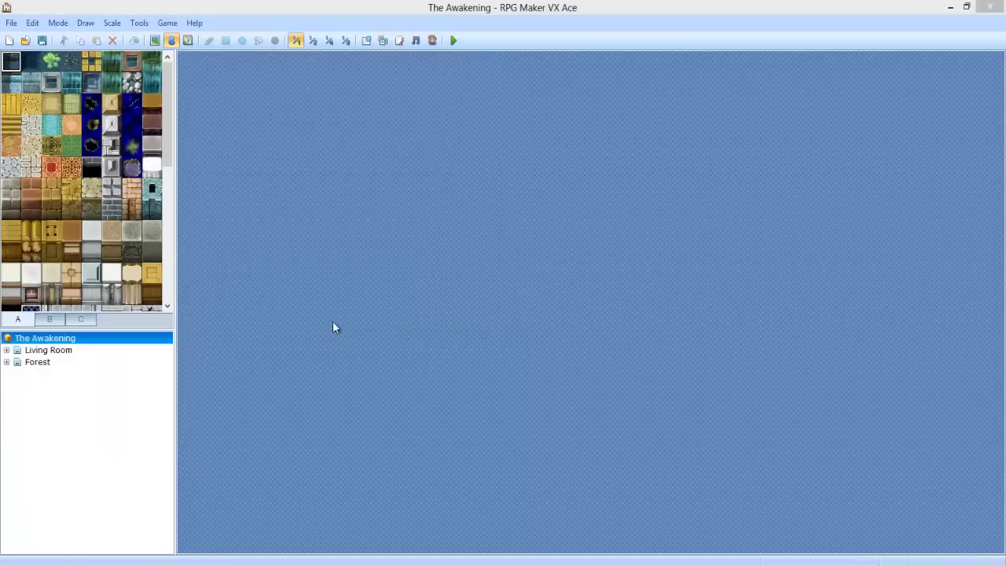
{"action": "type", "text": "CAves"}
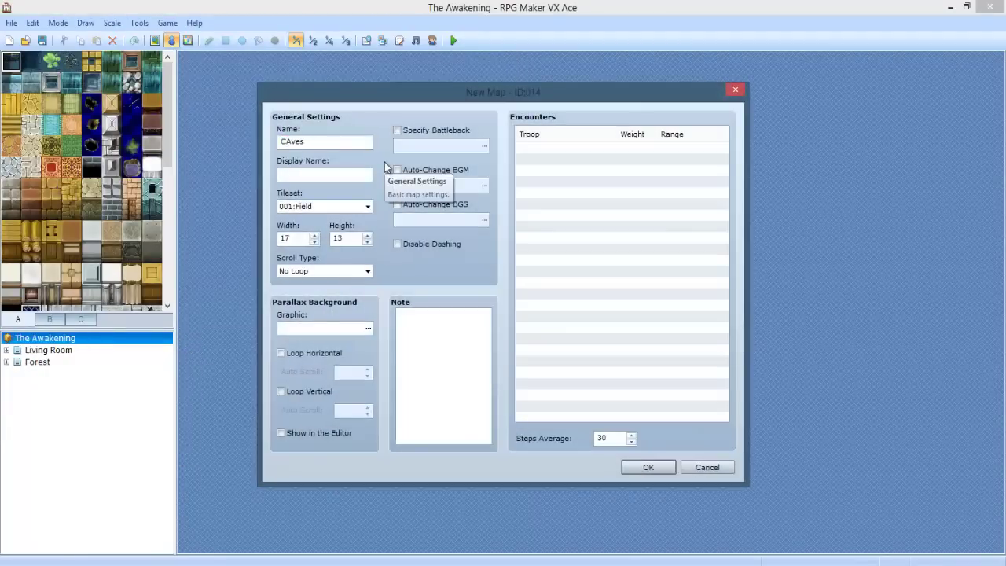
{"action": "key", "text": "ctrl+a"}
{"action": "type", "text": "Caves"}
{"action": "left_click", "coordinate": [322, 206]}
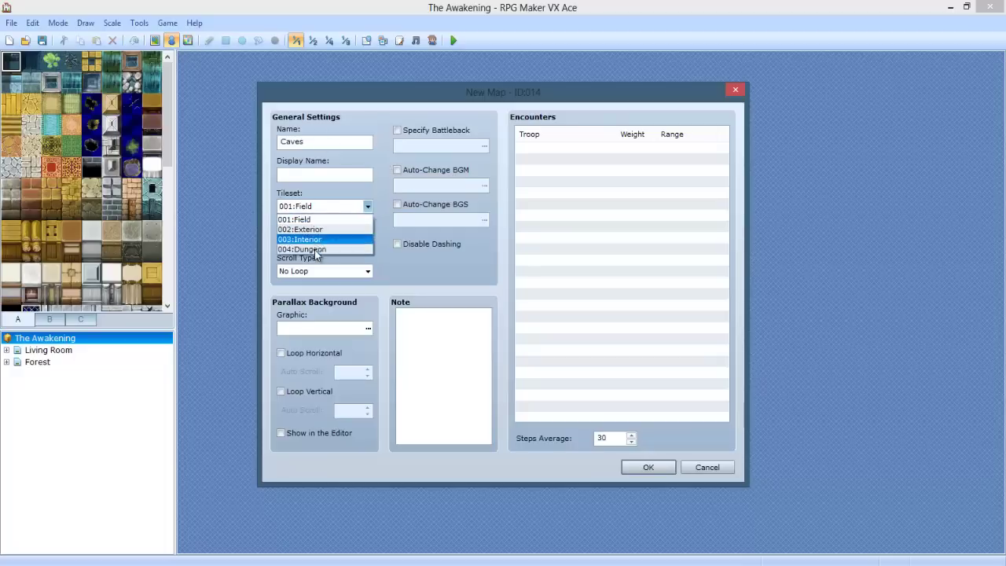
{"action": "left_click", "coordinate": [318, 250]}
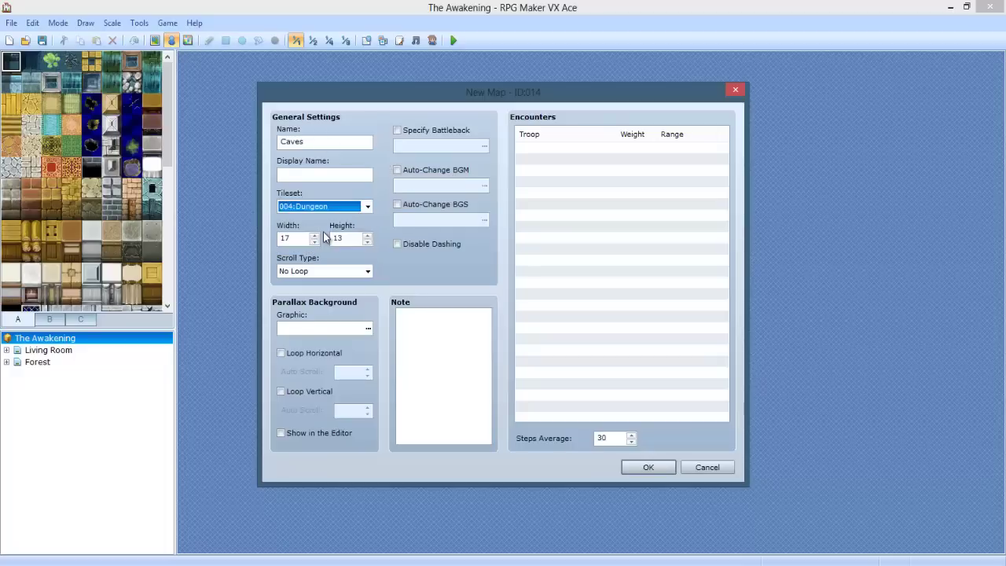
Enable Auto-Change BGM for the Caves map and browse the music tracks, selecting Dungeon4.
{"action": "left_click", "coordinate": [430, 174]}
{"action": "double_click", "coordinate": [437, 188]}
{"action": "left_click", "coordinate": [470, 190]}
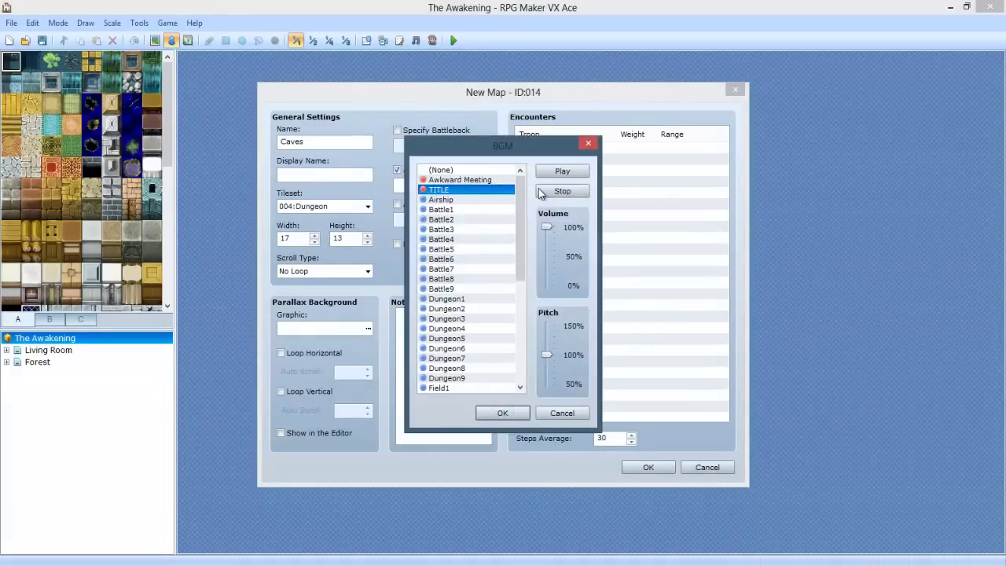
{"action": "left_click", "coordinate": [540, 192]}
{"action": "left_click", "coordinate": [474, 209]}
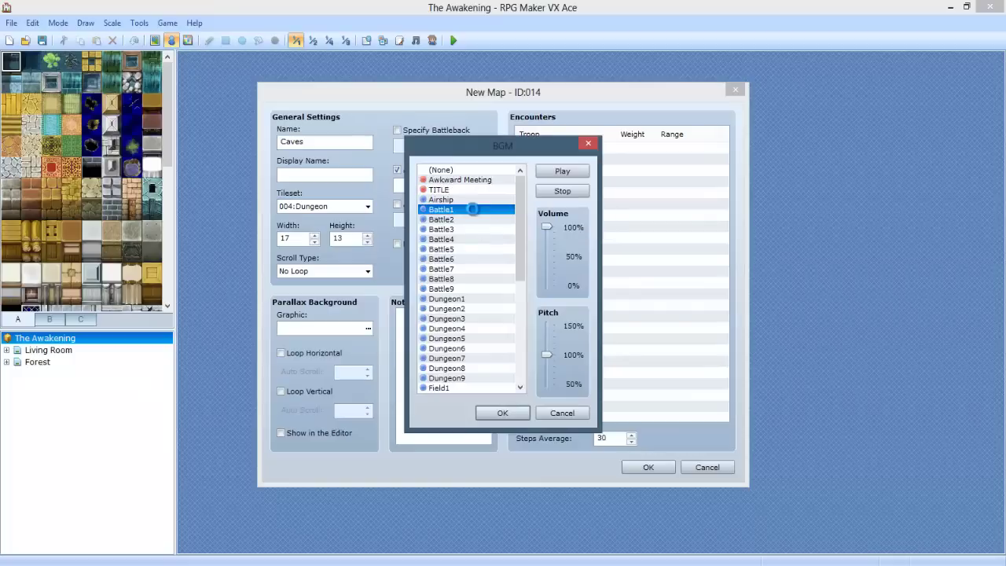
{"action": "left_click_drag", "start_coordinate": [524, 195], "coordinate": [492, 340]}
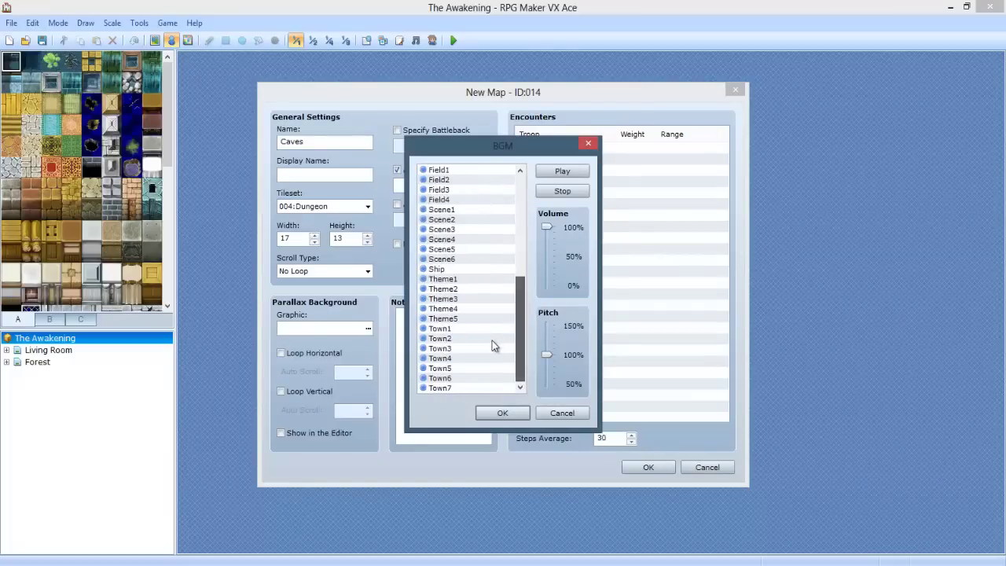
{"action": "left_click", "coordinate": [492, 339]}
{"action": "left_click", "coordinate": [467, 351]}
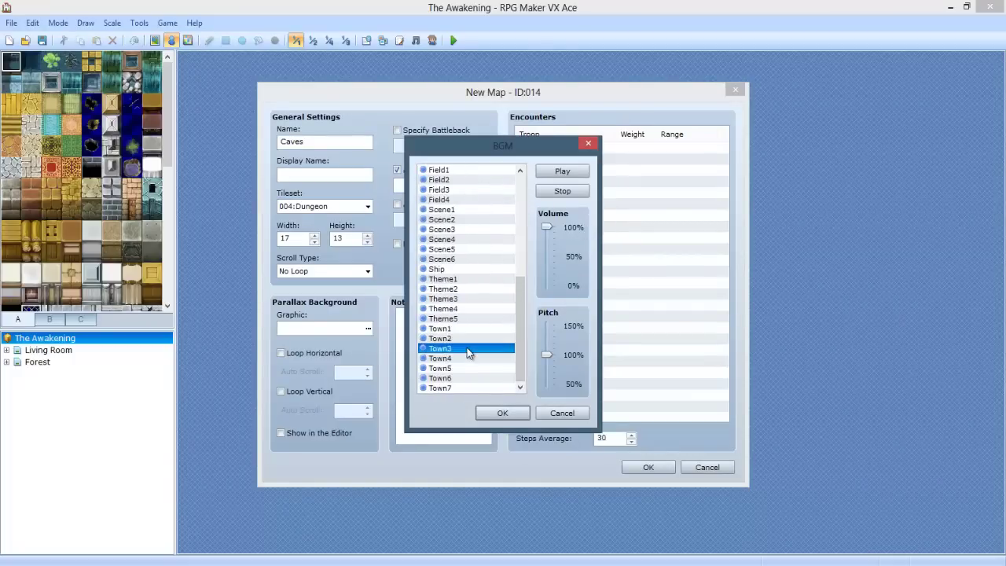
{"action": "left_click", "coordinate": [470, 220]}
{"action": "scroll", "coordinate": [467, 286], "scroll_direction": "up", "scroll_amount": 4}
{"action": "left_click", "coordinate": [469, 227]}
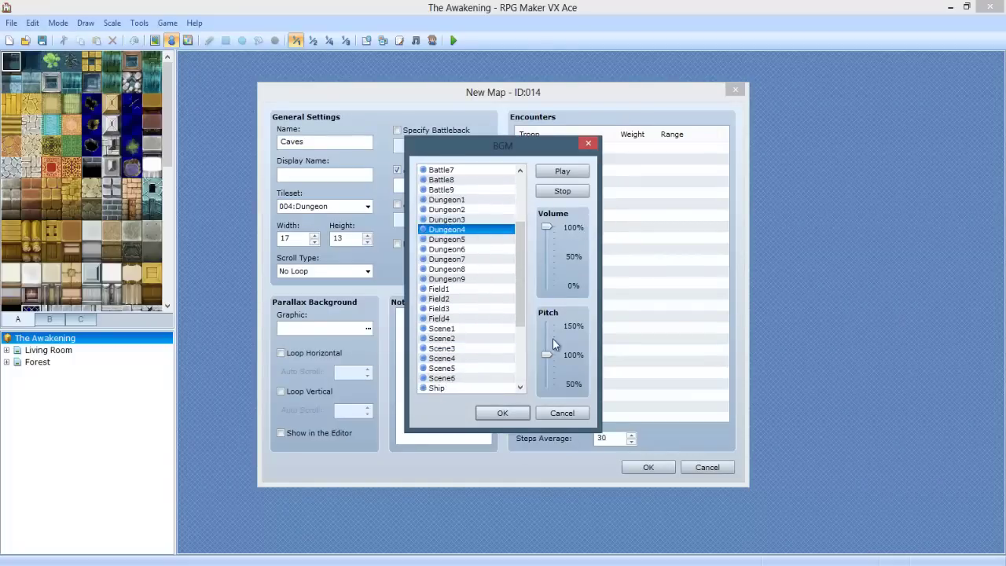
Lower the BGM pitch to about 70%, choose Dungeon3 as the track, and create the Caves map.
{"action": "left_click_drag", "start_coordinate": [548, 356], "coordinate": [548, 373]}
{"action": "left_click", "coordinate": [548, 173]}
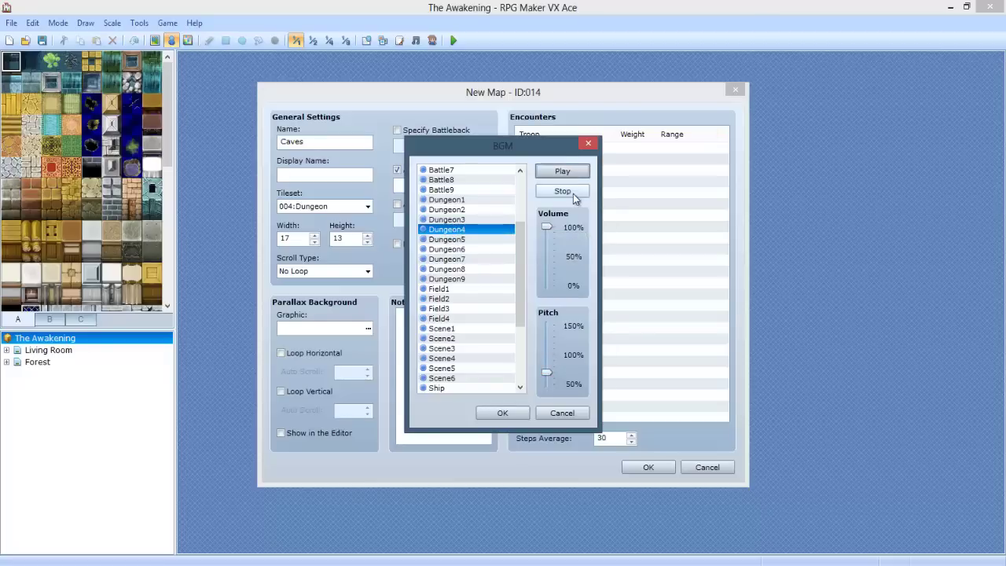
{"action": "left_click", "coordinate": [570, 194]}
{"action": "left_click", "coordinate": [470, 221]}
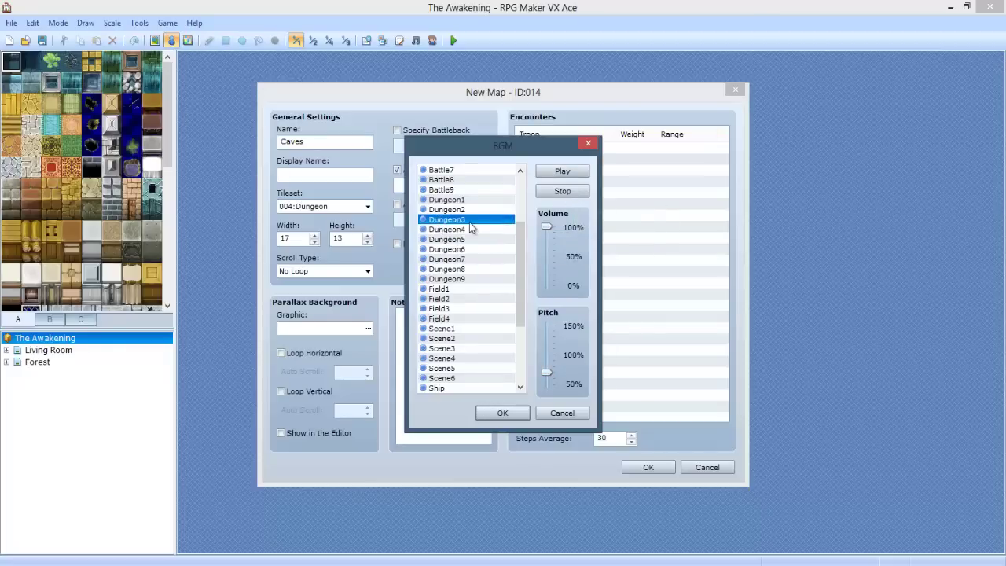
{"action": "left_click", "coordinate": [578, 193]}
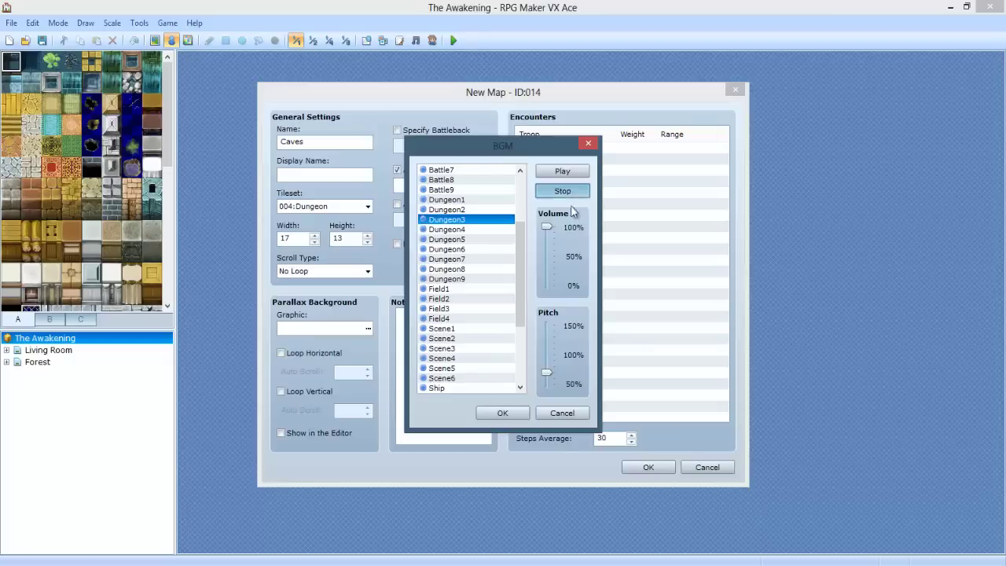
{"action": "left_click", "coordinate": [516, 412]}
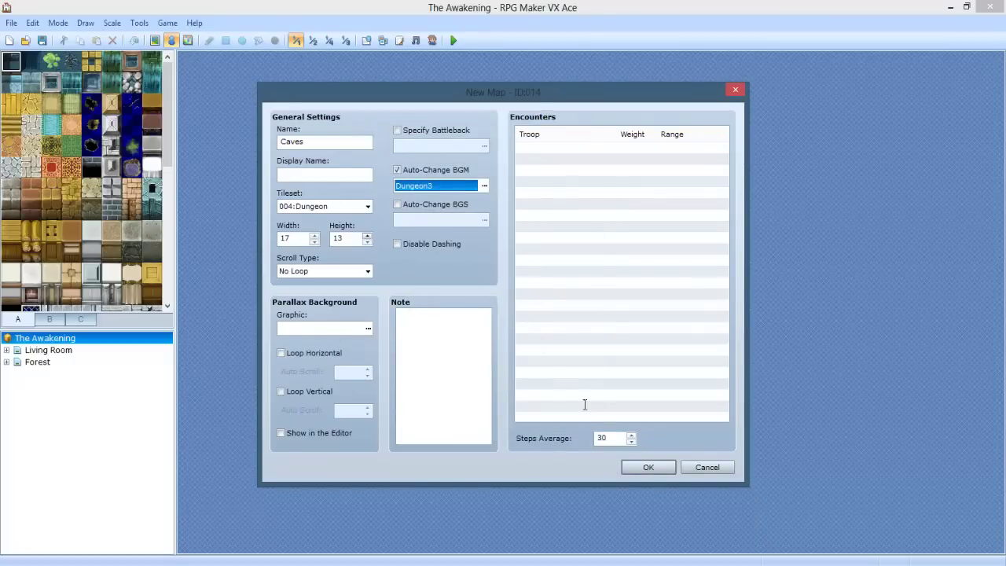
{"action": "left_click", "coordinate": [646, 467]}
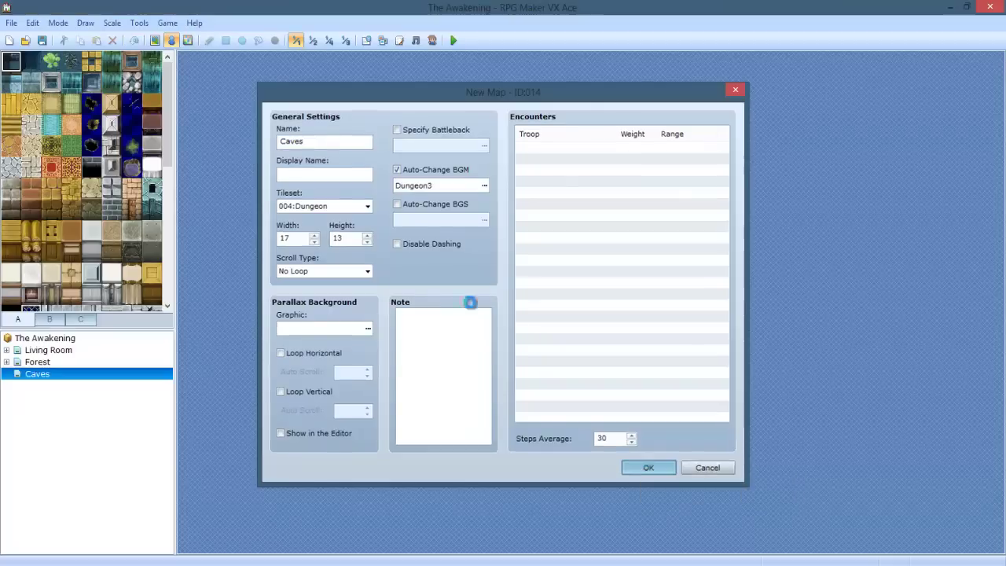
Switch to map editing and flood-fill the entire Caves map with the black Hole (Rock Cave) tile.
{"action": "left_click", "coordinate": [155, 40]}
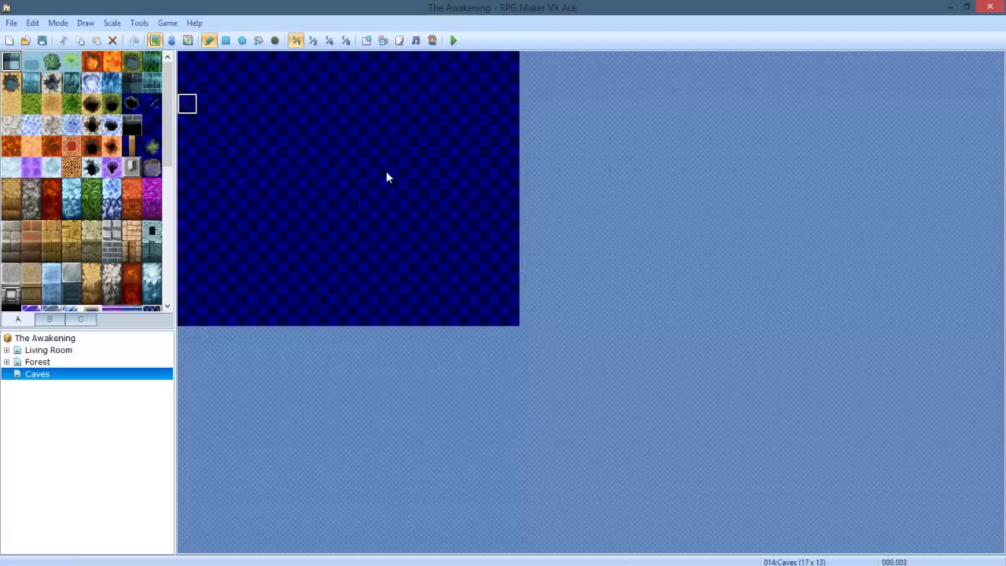
{"action": "right_click_drag", "start_coordinate": [504, 314], "coordinate": [180, 62]}
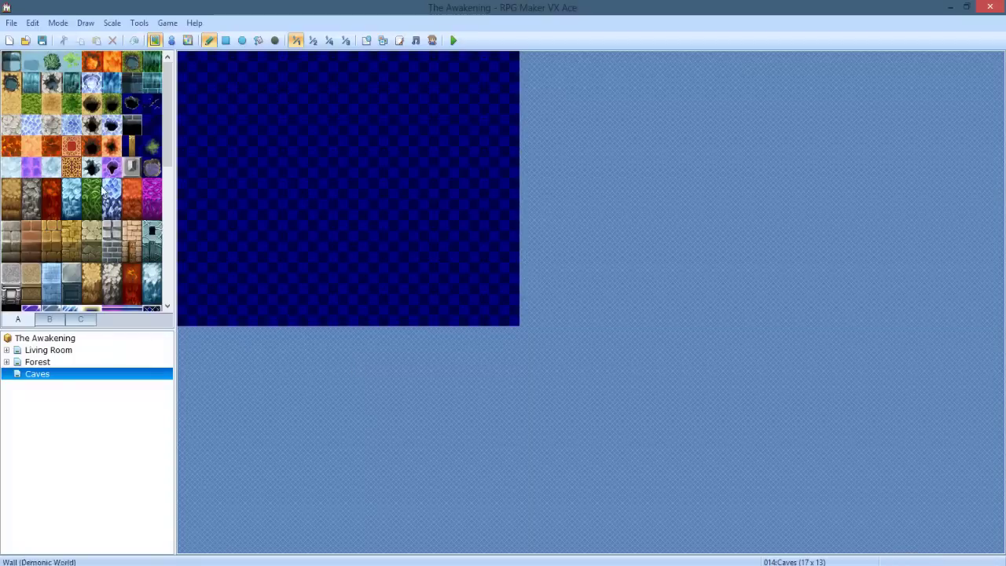
{"action": "left_click_drag", "start_coordinate": [119, 103], "coordinate": [75, 103]}
{"action": "left_click", "coordinate": [11, 105]}
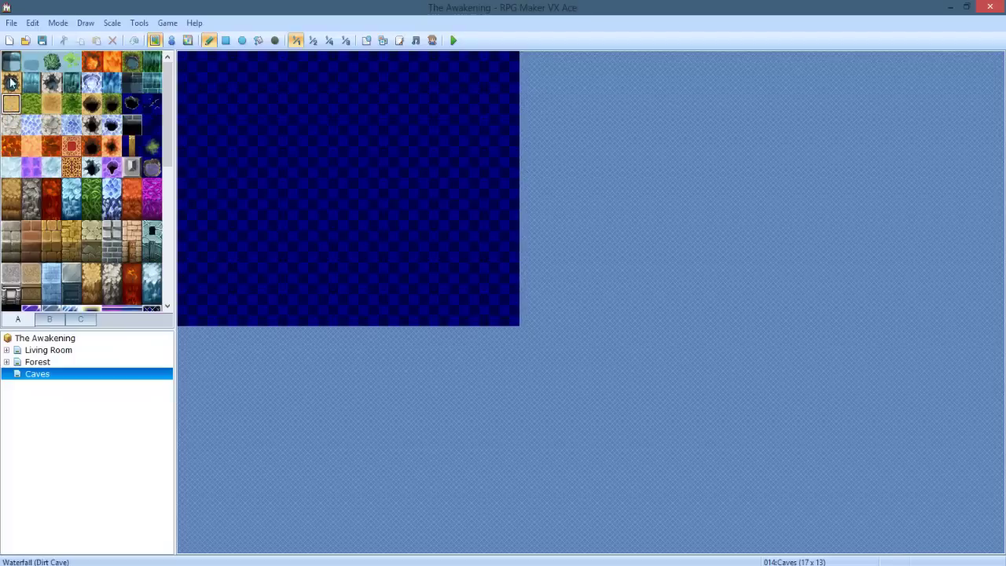
{"action": "left_click", "coordinate": [15, 128]}
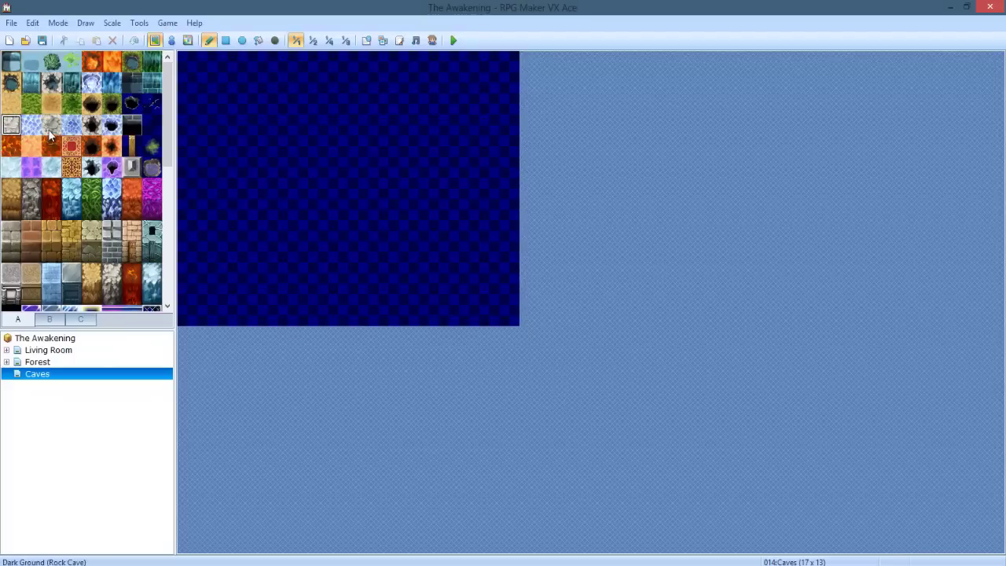
{"action": "left_click", "coordinate": [92, 124]}
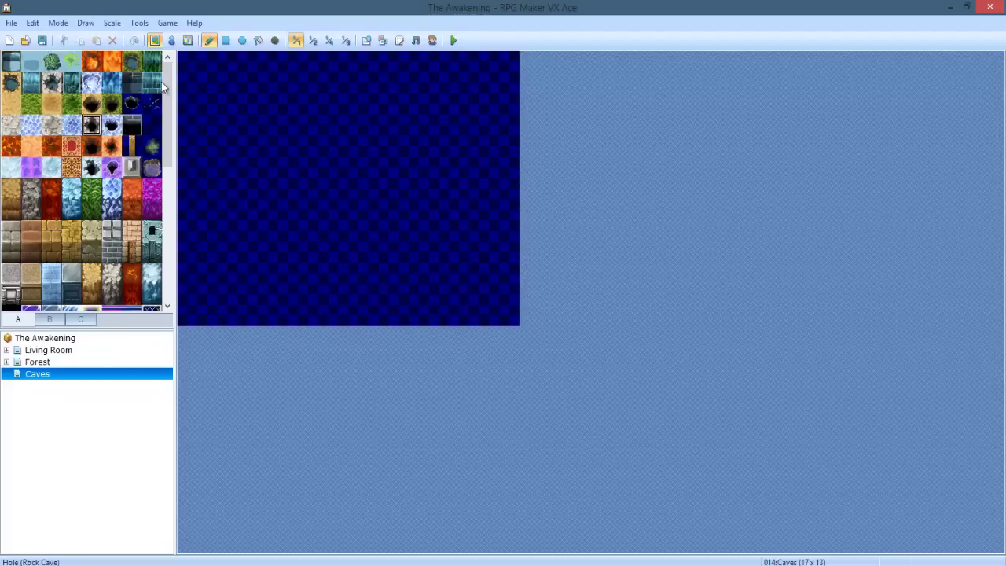
{"action": "mouse_move", "coordinate": [206, 106]}
{"action": "left_mouse_down"}
{"action": "mouse_move", "coordinate": [225, 79]}
{"action": "mouse_move", "coordinate": [187, 82]}
{"action": "mouse_move", "coordinate": [203, 146]}
{"action": "left_mouse_up"}
{"action": "key", "text": "ctrl+z"}
{"action": "left_click", "coordinate": [258, 40]}
{"action": "left_click", "coordinate": [241, 123]}
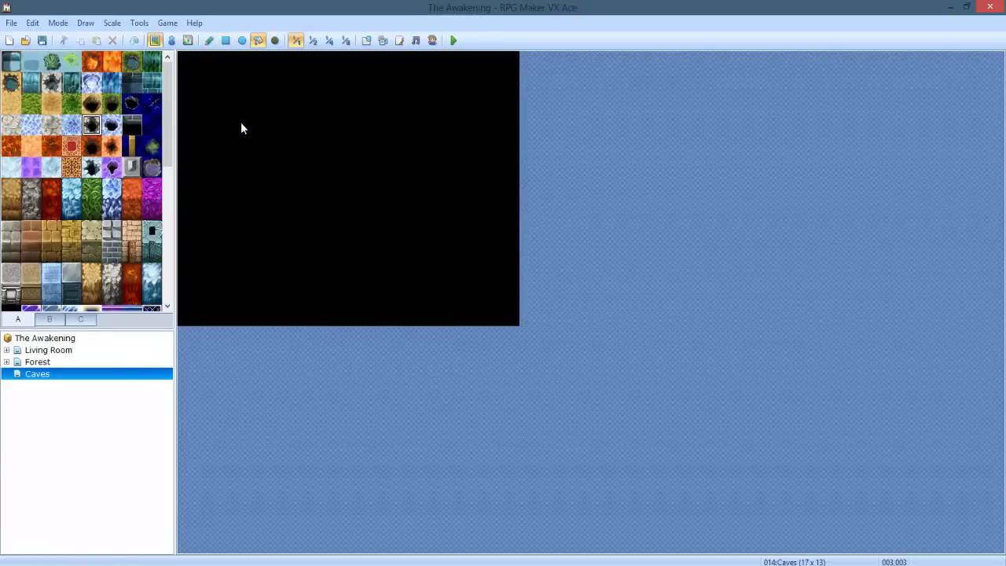
Paint rectangles of light rock cave ground to form a central chamber, a corridor to the map's north edge, and east and west alcoves.
{"action": "left_click", "coordinate": [226, 40]}
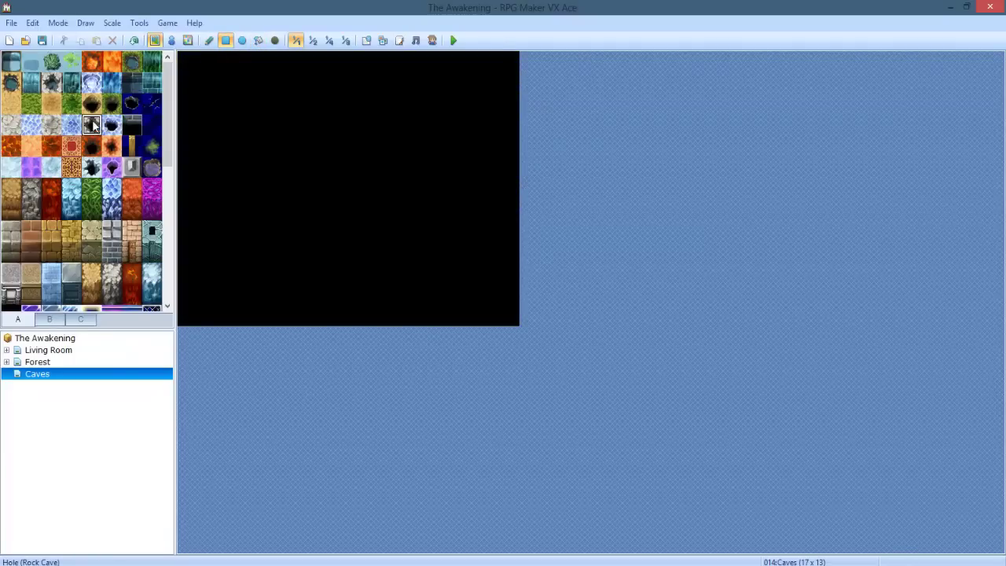
{"action": "left_click", "coordinate": [11, 124]}
{"action": "left_click_drag", "start_coordinate": [311, 302], "coordinate": [330, 45]}
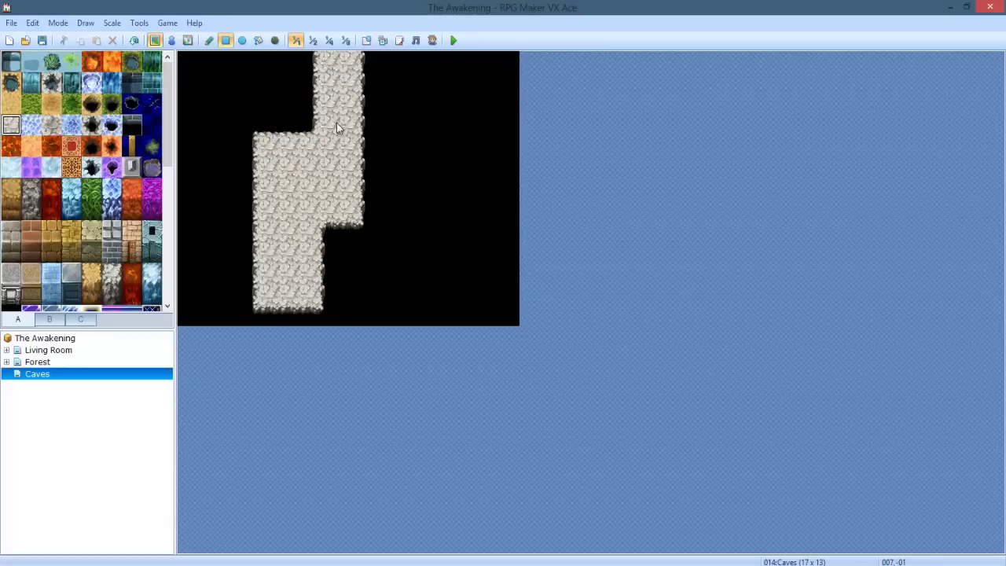
{"action": "left_click_drag", "start_coordinate": [336, 163], "coordinate": [370, 223]}
{"action": "left_click_drag", "start_coordinate": [391, 147], "coordinate": [404, 107]}
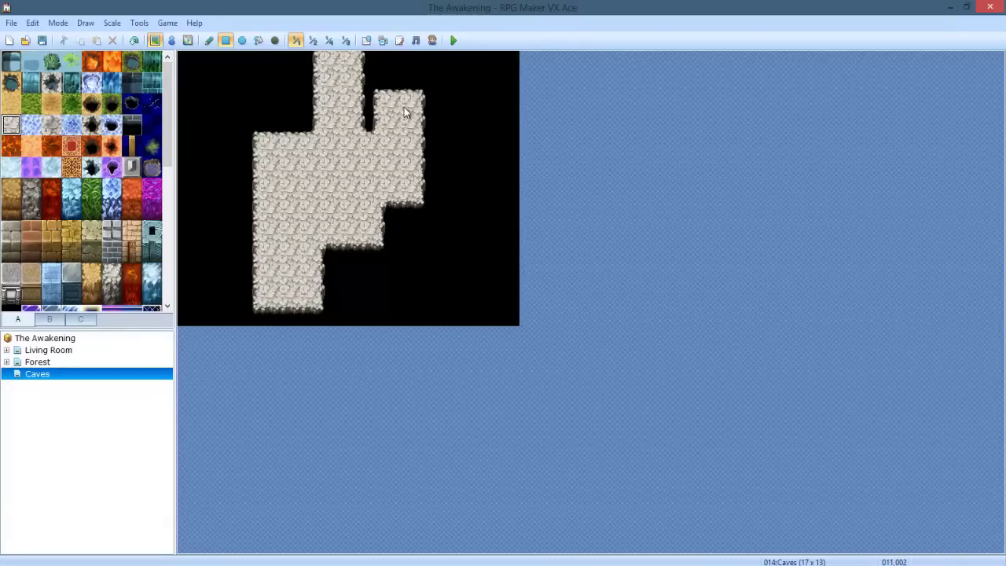
{"action": "left_click_drag", "start_coordinate": [264, 151], "coordinate": [224, 117]}
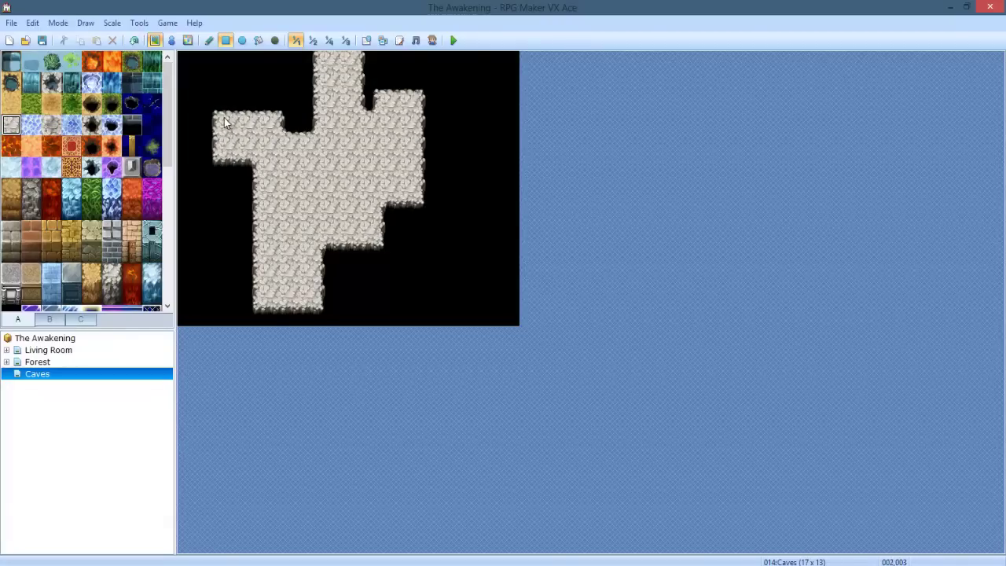
{"action": "mouse_move", "coordinate": [226, 164]}
{"action": "left_mouse_down"}
{"action": "mouse_move", "coordinate": [228, 190]}
{"action": "mouse_move", "coordinate": [249, 188]}
{"action": "mouse_move", "coordinate": [247, 167]}
{"action": "left_mouse_up"}
{"action": "right_click", "coordinate": [246, 203]}
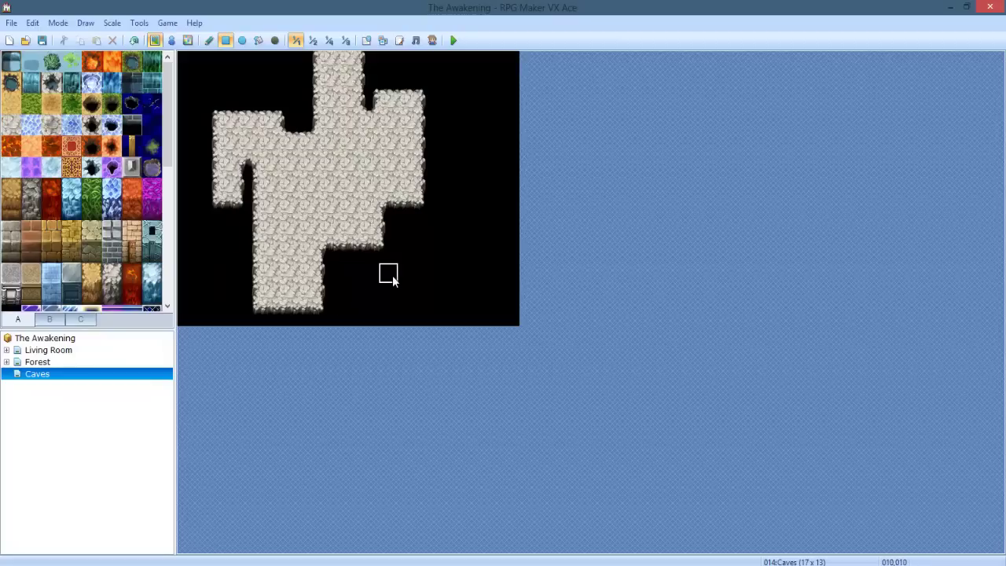
Extend the cave ground southeast to an exit at tile 010,012 and reshape the gap below the east alcove.
{"action": "left_click_drag", "start_coordinate": [350, 273], "coordinate": [385, 300]}
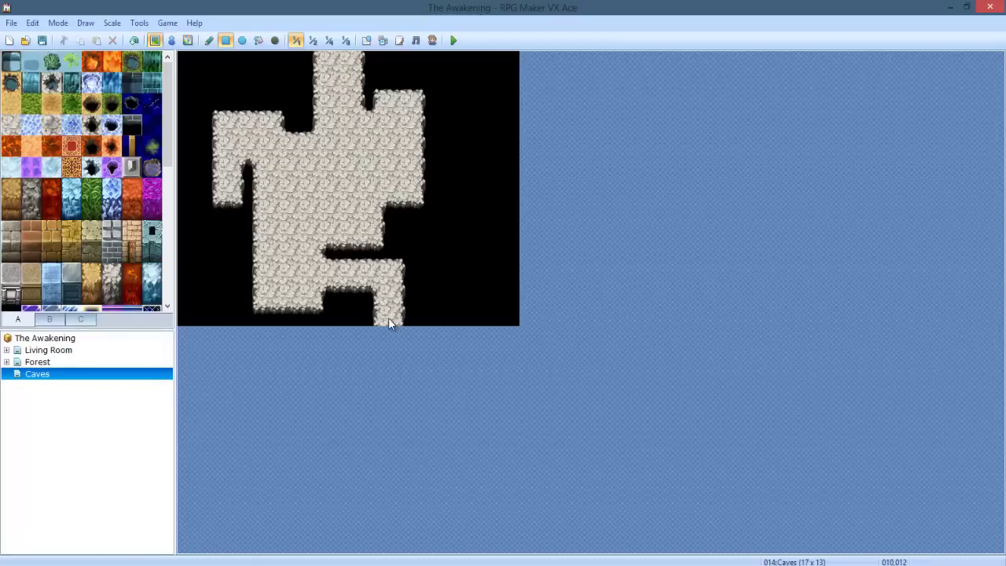
{"action": "left_click_drag", "start_coordinate": [331, 214], "coordinate": [378, 217]}
{"action": "right_click", "coordinate": [320, 228]}
{"action": "left_click_drag", "start_coordinate": [328, 247], "coordinate": [378, 250]}
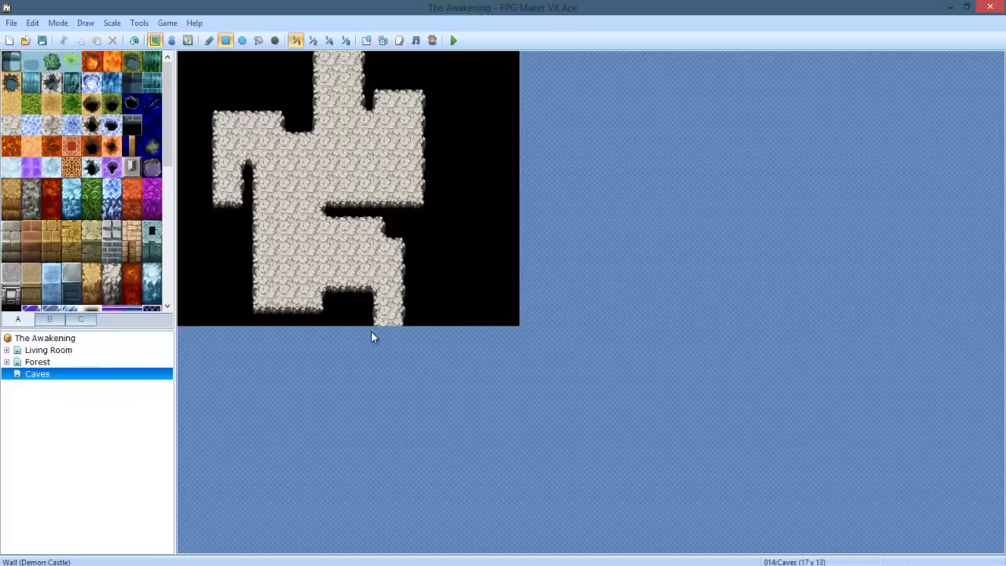
{"action": "left_click", "coordinate": [373, 299]}
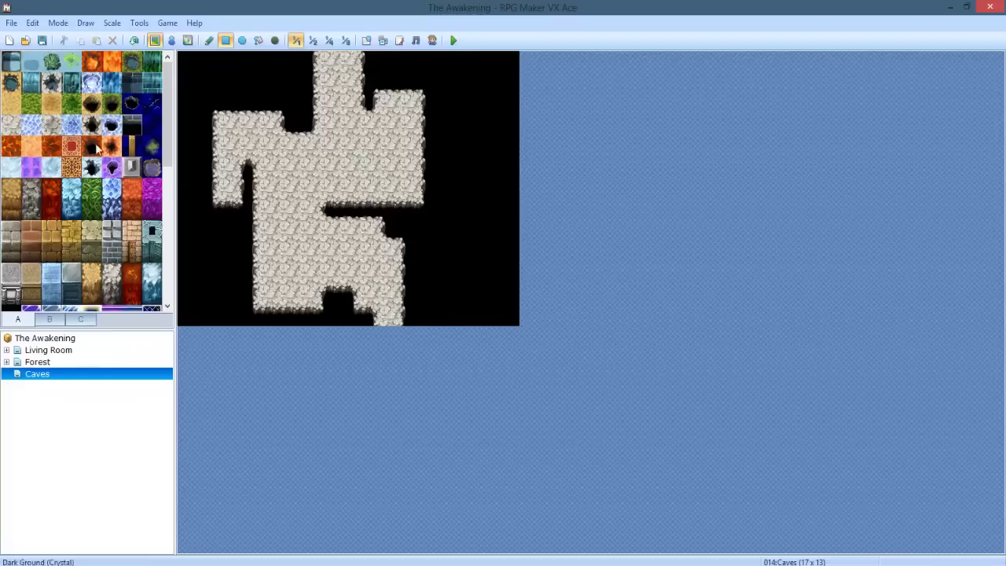
Paint two-tile-high dark rock cave walls along the north side of the west alcove and the adjoining part of the central chamber.
{"action": "left_click", "coordinate": [115, 189]}
{"action": "scroll", "coordinate": [110, 169], "scroll_direction": "down", "scroll_amount": 5}
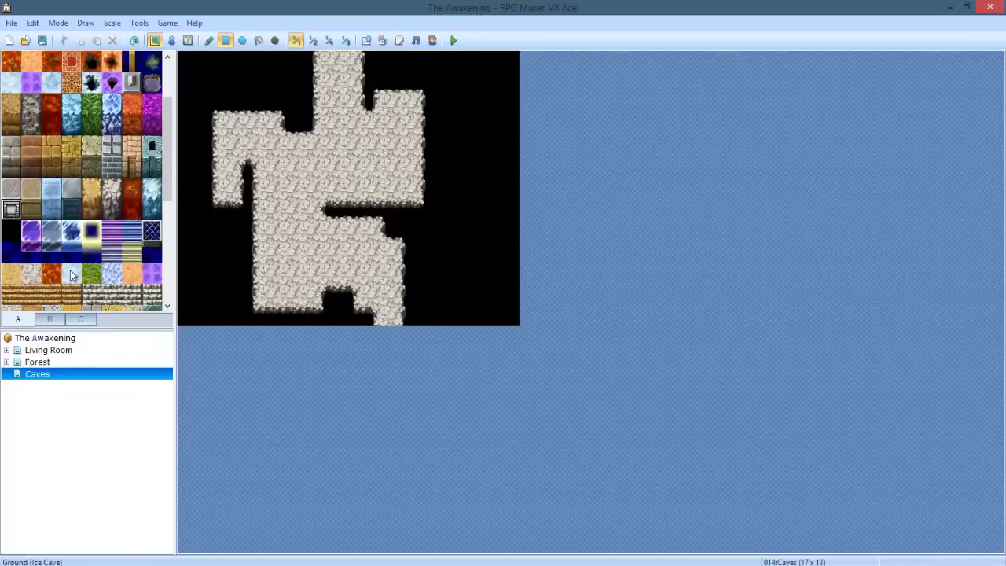
{"action": "left_click", "coordinate": [111, 124]}
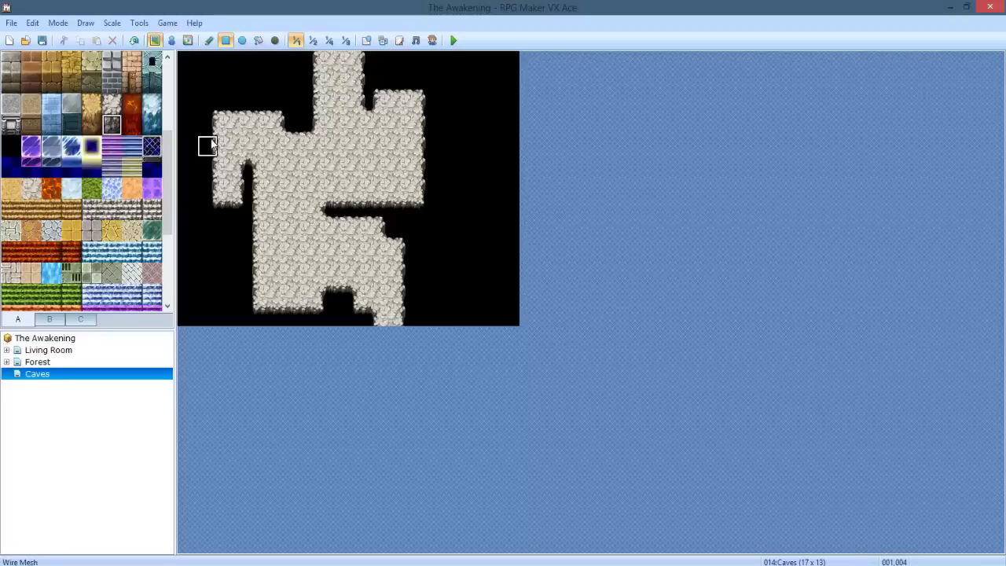
{"action": "right_click", "coordinate": [265, 176]}
{"action": "left_click", "coordinate": [247, 165]}
{"action": "right_click", "coordinate": [247, 144]}
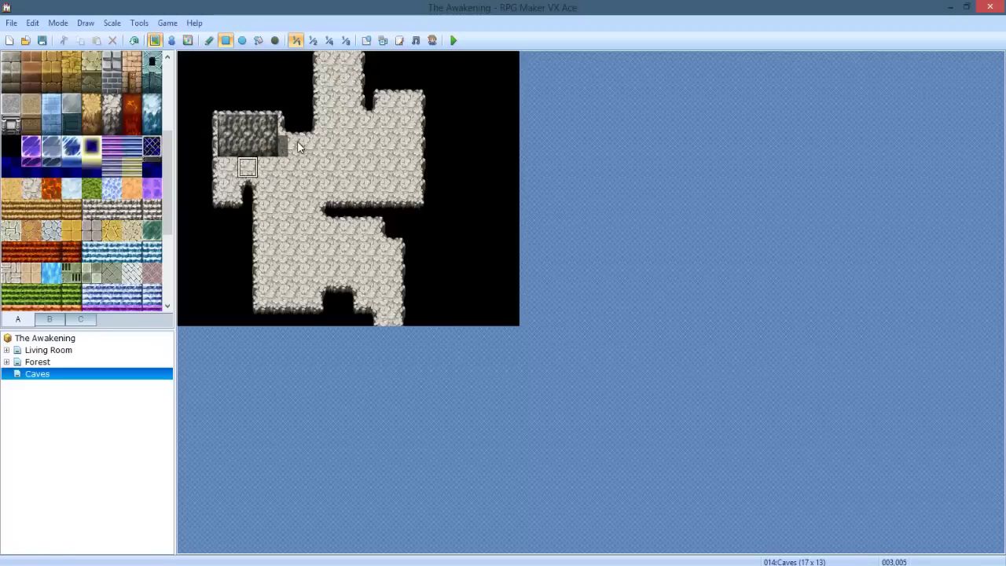
{"action": "left_click_drag", "start_coordinate": [295, 142], "coordinate": [307, 175]}
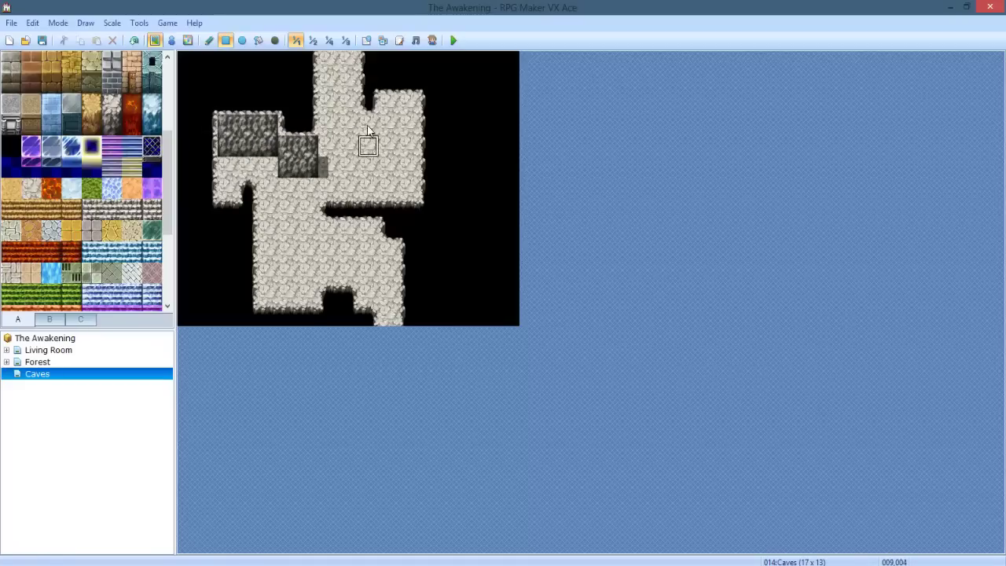
Paint matching dark rock walls along the north side of the east alcove and of the southeast passage.
{"action": "left_click_drag", "start_coordinate": [384, 113], "coordinate": [409, 117]}
{"action": "left_click", "coordinate": [346, 241]}
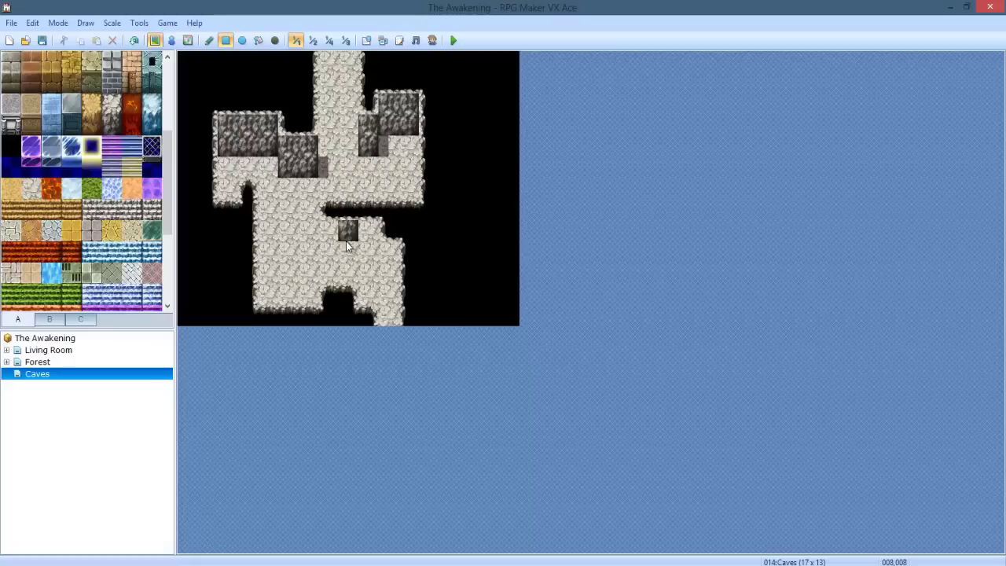
{"action": "mouse_move", "coordinate": [329, 231]}
{"action": "left_mouse_down"}
{"action": "mouse_move", "coordinate": [328, 251]}
{"action": "mouse_move", "coordinate": [393, 272]}
{"action": "left_mouse_up"}
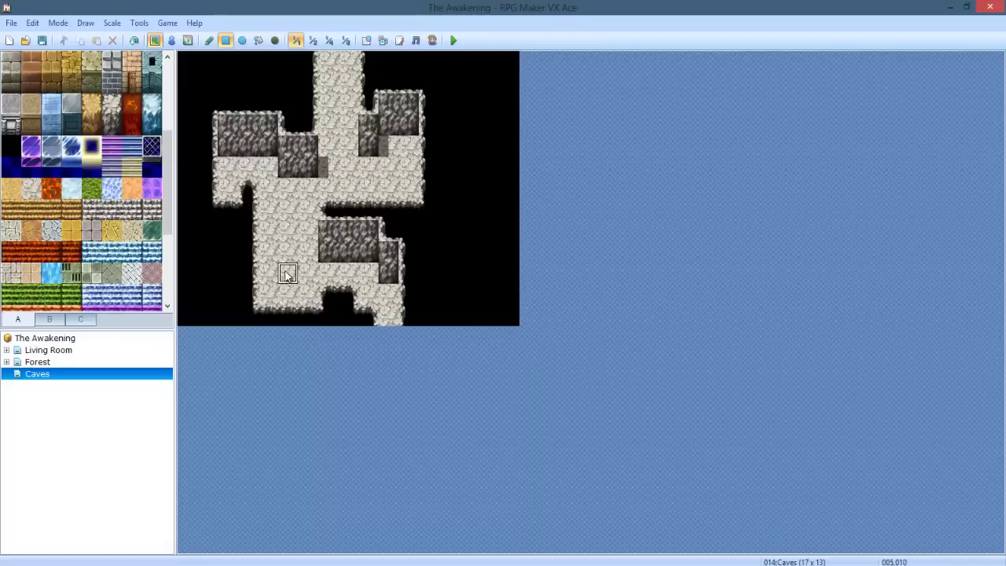
Flood-fill the whole cave floor with the grey Cobblestones tile.
{"action": "scroll", "coordinate": [11, 161], "scroll_direction": "down", "scroll_amount": 2}
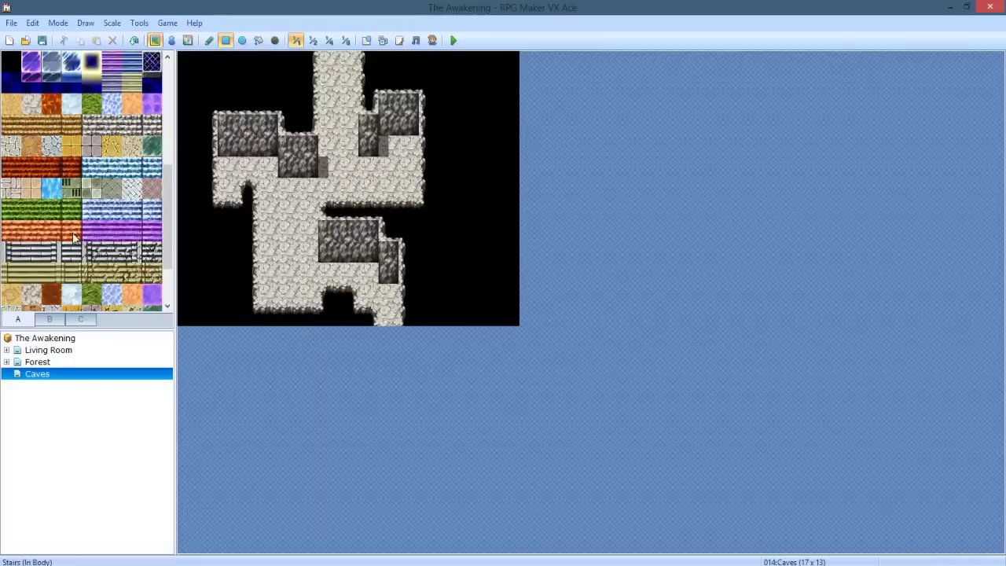
{"action": "left_click", "coordinate": [11, 150]}
{"action": "left_click", "coordinate": [51, 146]}
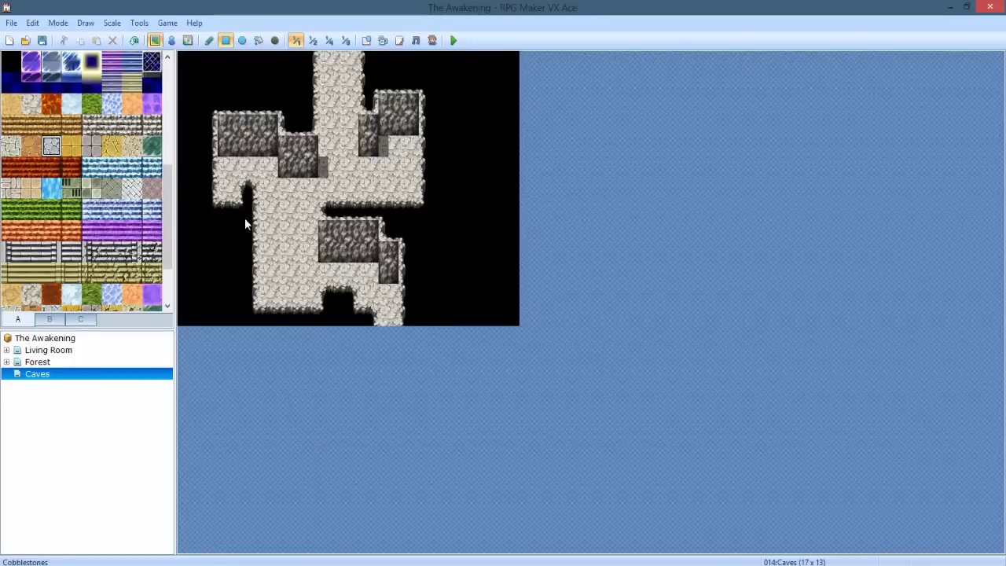
{"action": "left_click_drag", "start_coordinate": [267, 209], "coordinate": [291, 270]}
{"action": "left_click", "coordinate": [258, 40]}
{"action": "left_click", "coordinate": [326, 109]}
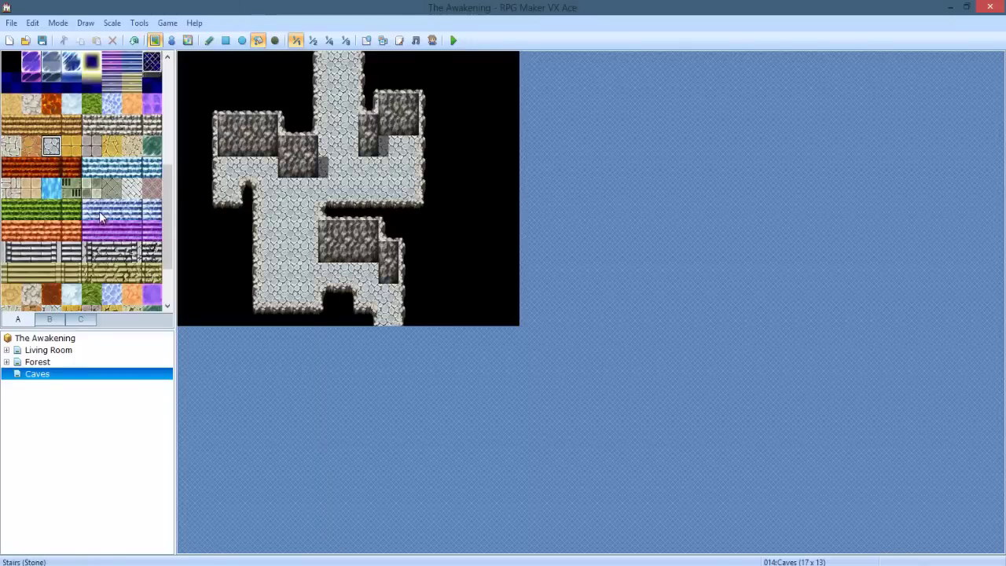
Flood-fill the black areas around the cave on both sides with the Ledge (Rock Cave) tile.
{"action": "scroll", "coordinate": [100, 267], "scroll_direction": "up", "scroll_amount": 6}
{"action": "left_click", "coordinate": [111, 272]}
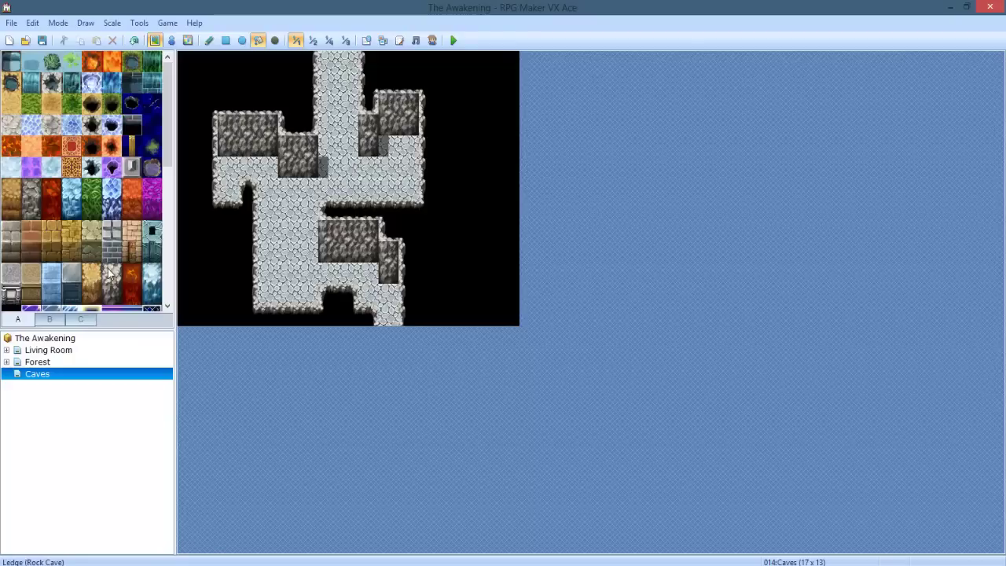
{"action": "left_click", "coordinate": [216, 256]}
{"action": "left_click", "coordinate": [426, 225]}
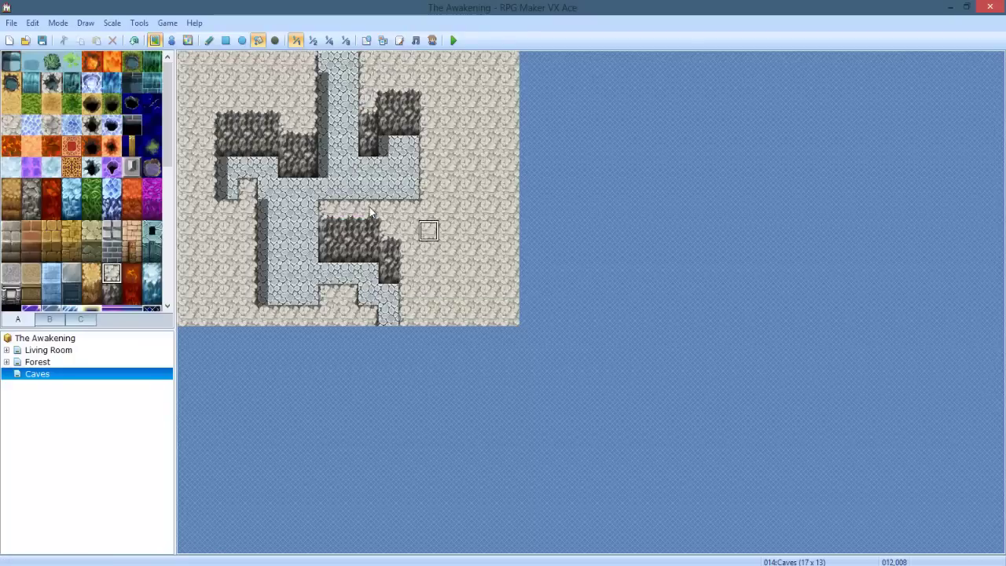
Flood-fill the walkable cave floor with the light rock cave ground tile.
{"action": "left_click", "coordinate": [92, 190]}
{"action": "scroll", "coordinate": [90, 237], "scroll_direction": "down", "scroll_amount": 3}
{"action": "scroll", "coordinate": [90, 238], "scroll_direction": "up", "scroll_amount": 3}
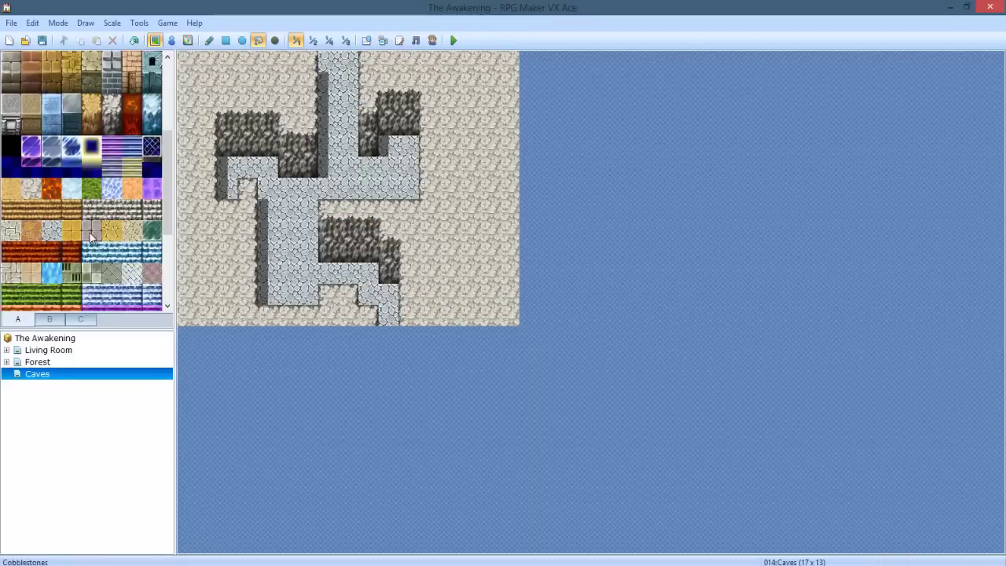
{"action": "left_click", "coordinate": [7, 125]}
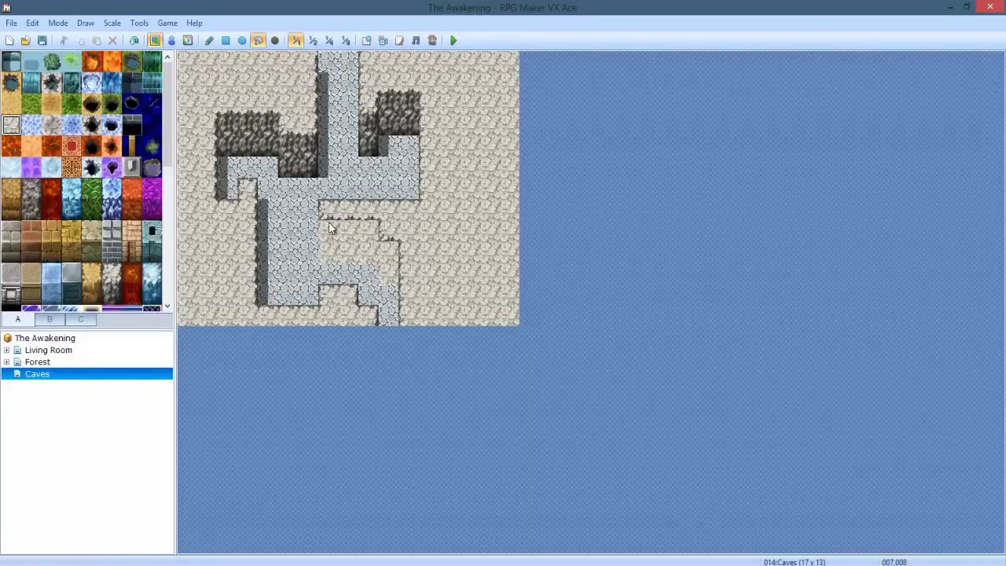
{"action": "left_click", "coordinate": [297, 229]}
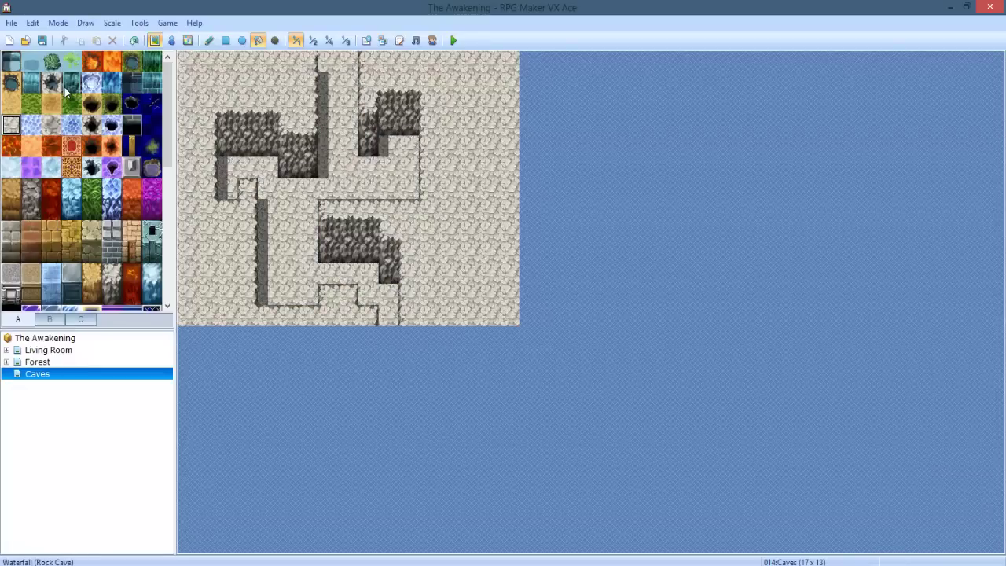
Paint patches of the darker rock cave ground on the floors of the east alcove, west nook, central passage and north corridor.
{"action": "left_click", "coordinate": [51, 125]}
{"action": "left_click", "coordinate": [279, 224]}
{"action": "key", "text": "ctrl+z"}
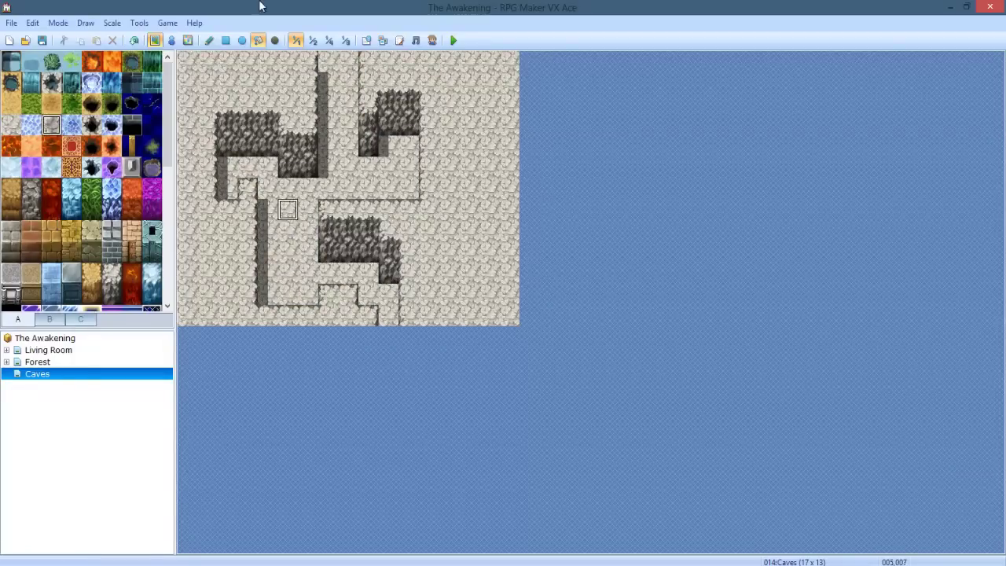
{"action": "left_click", "coordinate": [226, 40]}
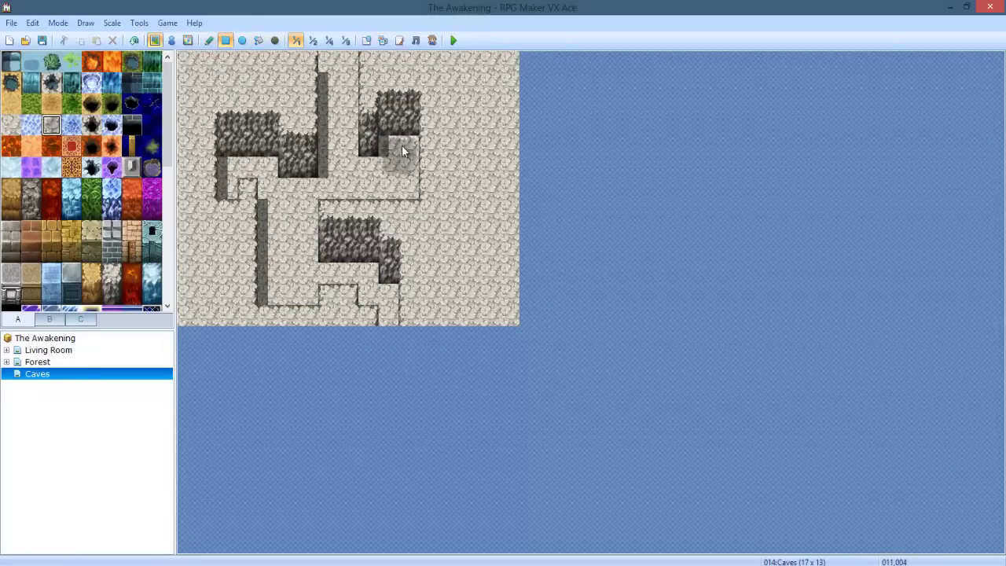
{"action": "left_click_drag", "start_coordinate": [406, 152], "coordinate": [366, 181]}
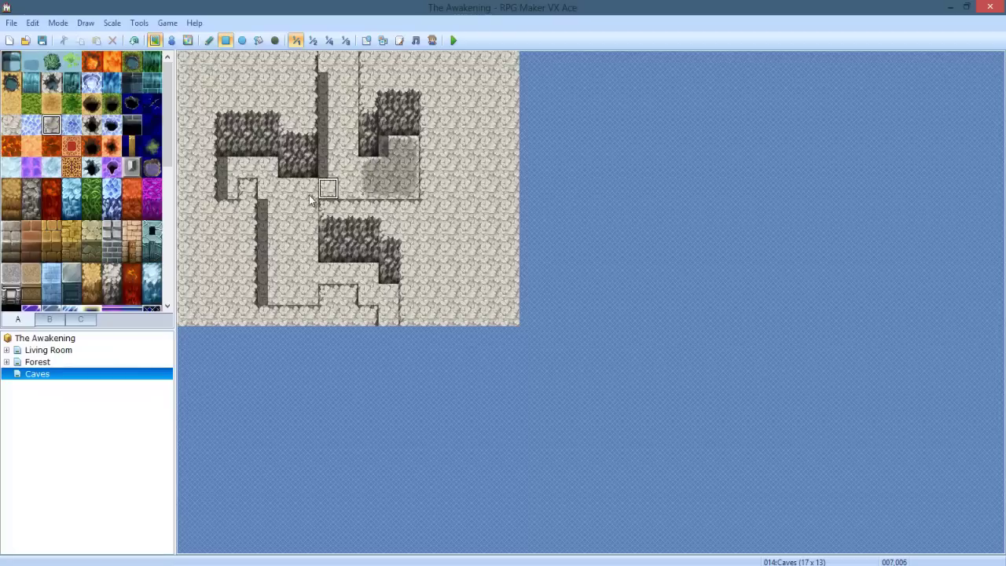
{"action": "left_click_drag", "start_coordinate": [266, 167], "coordinate": [242, 168]}
{"action": "left_click_drag", "start_coordinate": [285, 228], "coordinate": [279, 276]}
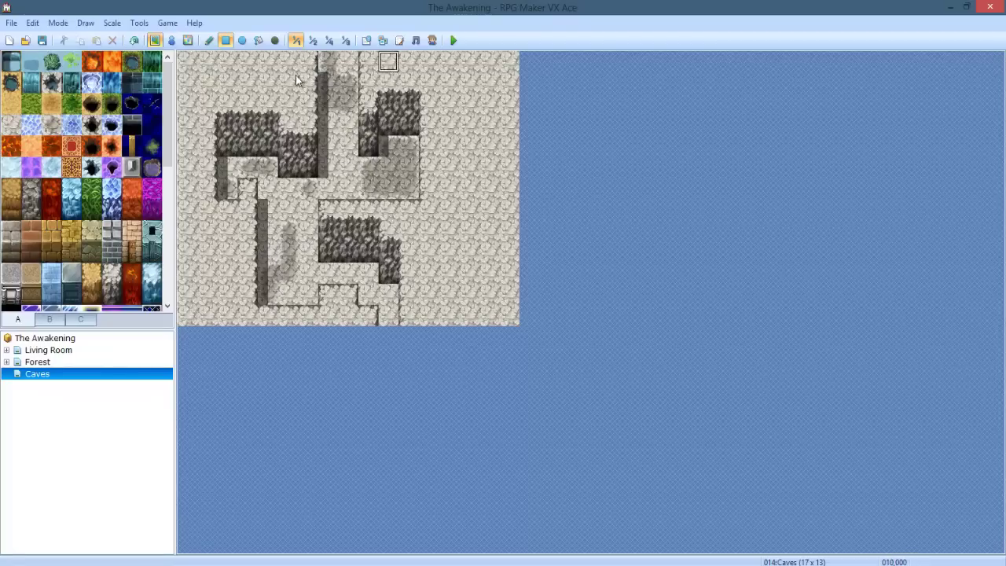
{"action": "left_click", "coordinate": [356, 101]}
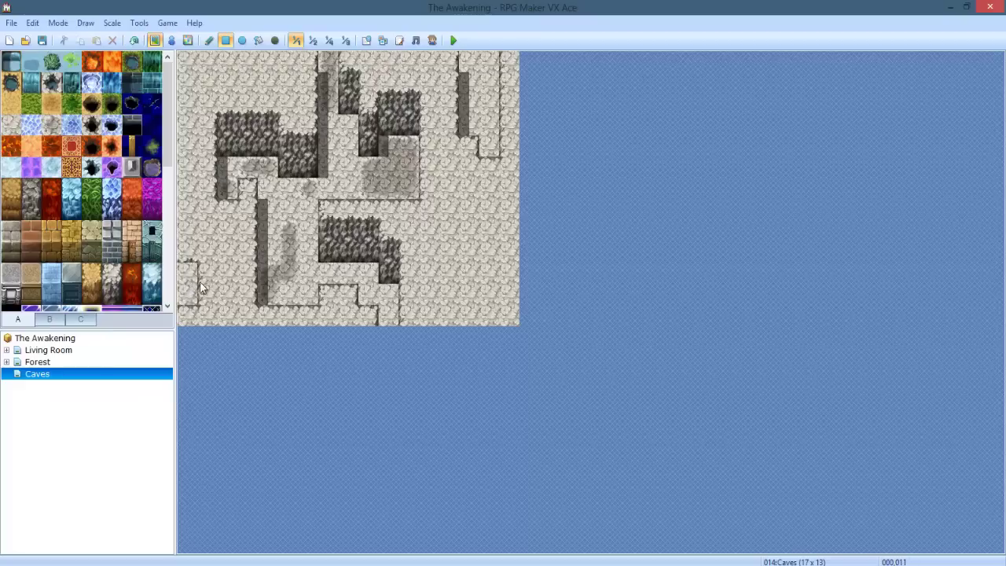
Extend the small floor area at the map's southwest edge and paint dark rock walls along its north side.
{"action": "left_click_drag", "start_coordinate": [200, 287], "coordinate": [213, 257]}
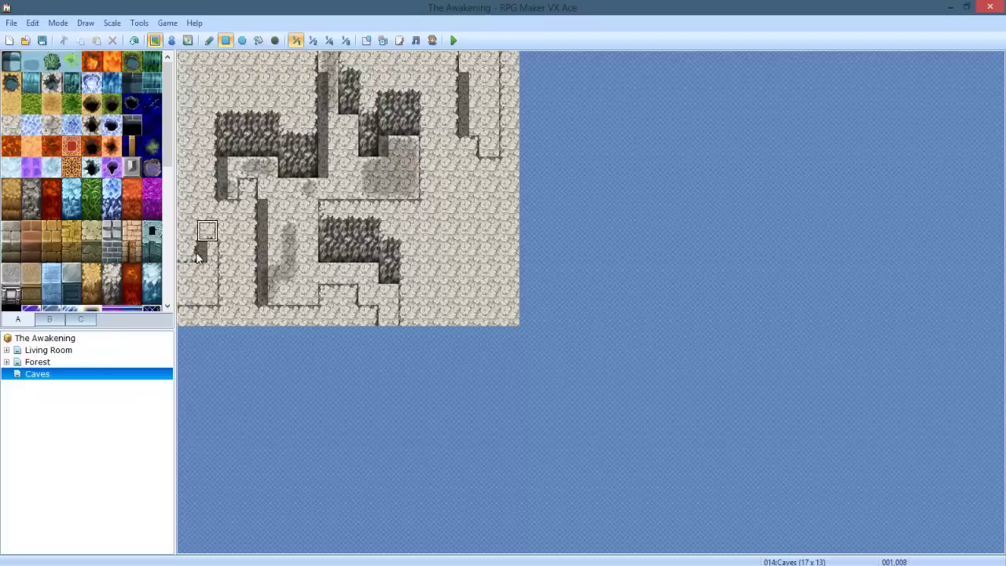
{"action": "left_click", "coordinate": [194, 245]}
{"action": "left_click", "coordinate": [209, 228]}
{"action": "left_click", "coordinate": [195, 225]}
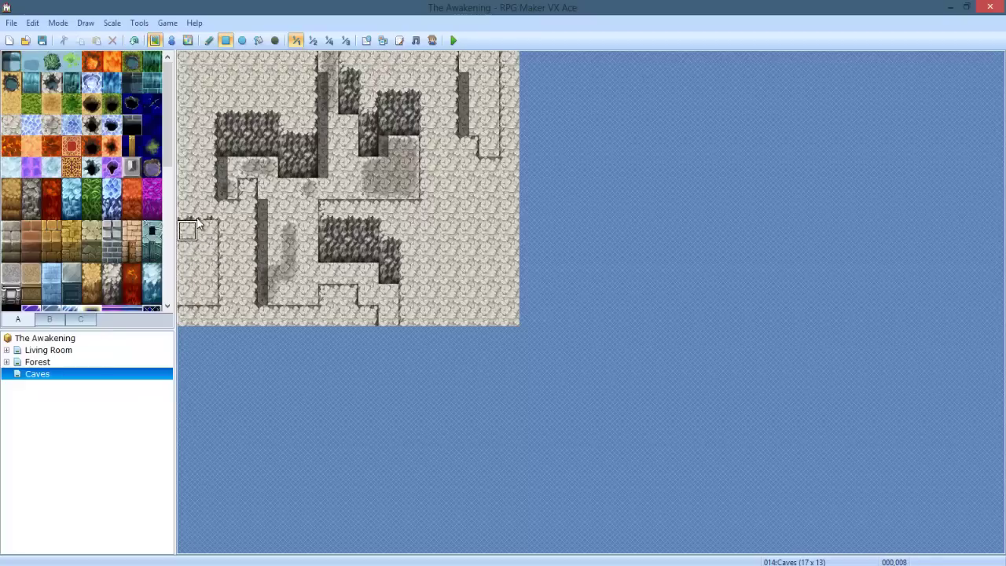
{"action": "right_click", "coordinate": [236, 150]}
{"action": "mouse_move", "coordinate": [208, 230]}
{"action": "left_mouse_down"}
{"action": "mouse_move", "coordinate": [188, 271]}
{"action": "mouse_move", "coordinate": [210, 264]}
{"action": "left_mouse_up"}
{"action": "right_click", "coordinate": [191, 204]}
{"action": "left_click", "coordinate": [189, 228]}
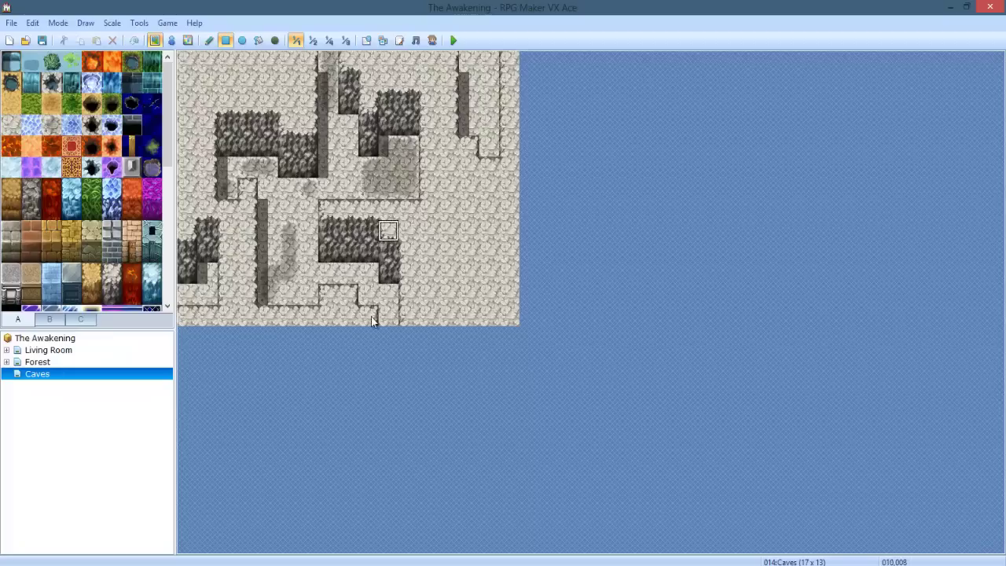
{"action": "left_click", "coordinate": [172, 40]}
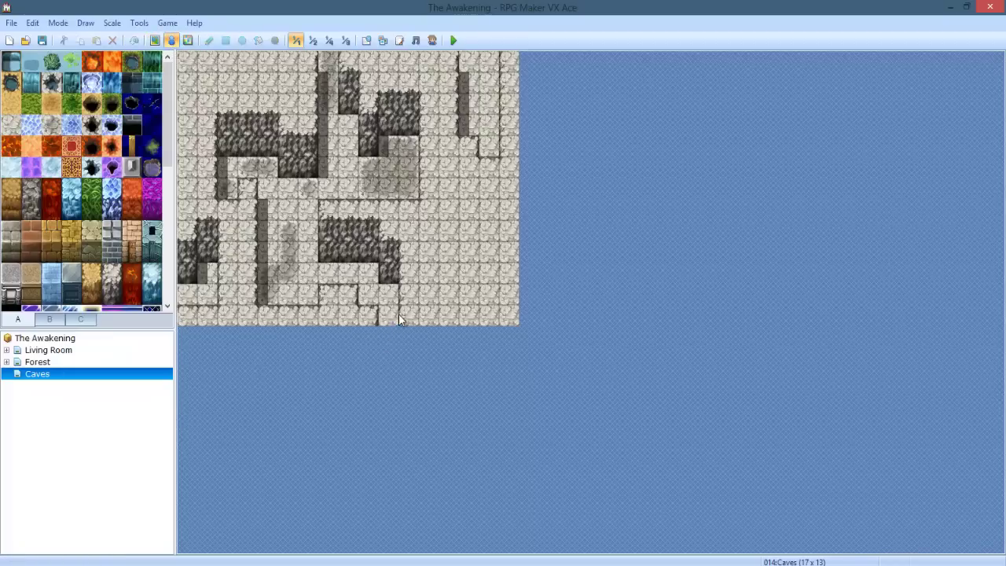
{"action": "right_click", "coordinate": [389, 315]}
{"action": "mouse_move", "coordinate": [429, 415]}
{"action": "left_click", "coordinate": [532, 415]}
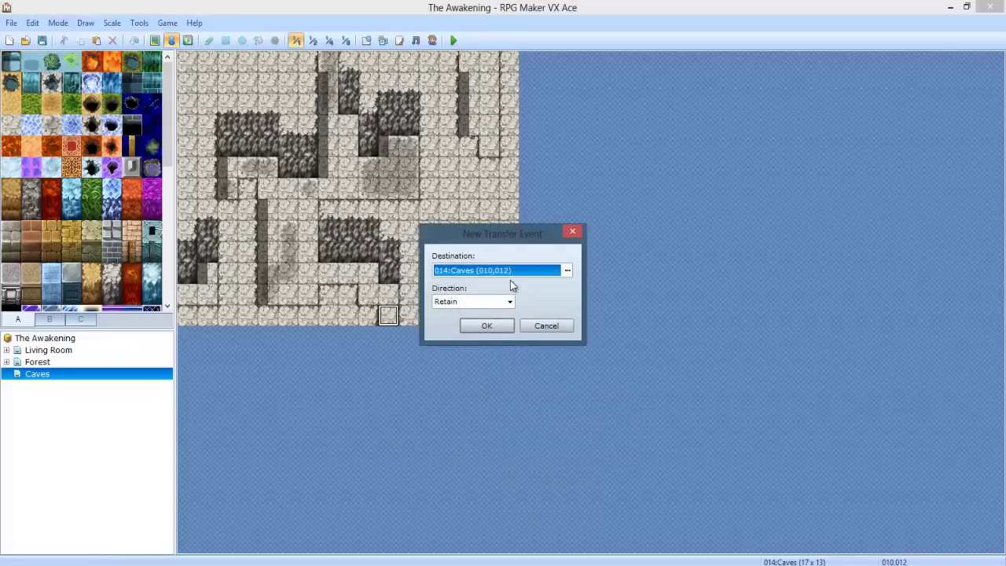
{"action": "left_click", "coordinate": [546, 326]}
Copy the north exit's transfer event from the Forest map onto the Caves map's south exit tile (010,012).
{"action": "left_click", "coordinate": [43, 361]}
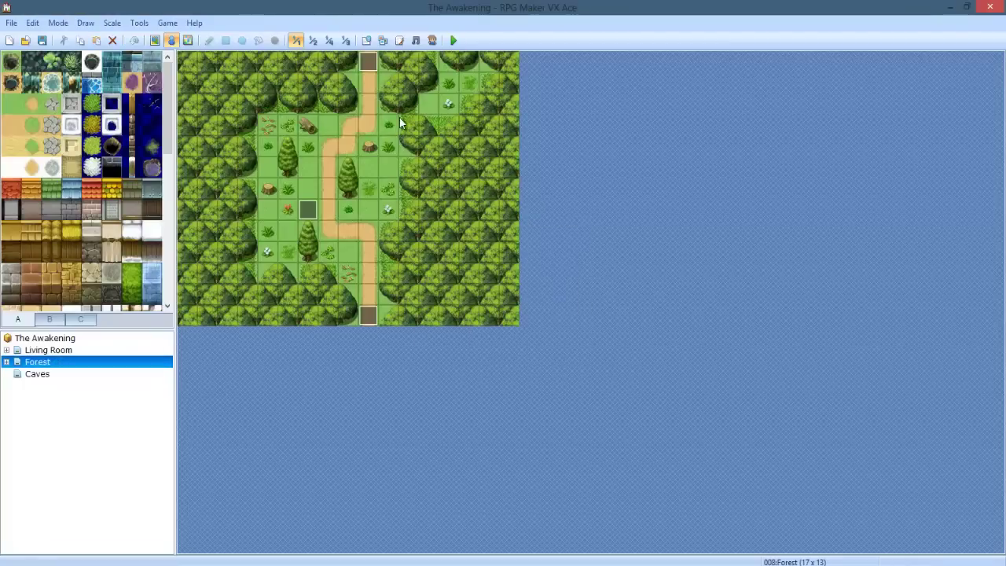
{"action": "left_click", "coordinate": [44, 374]}
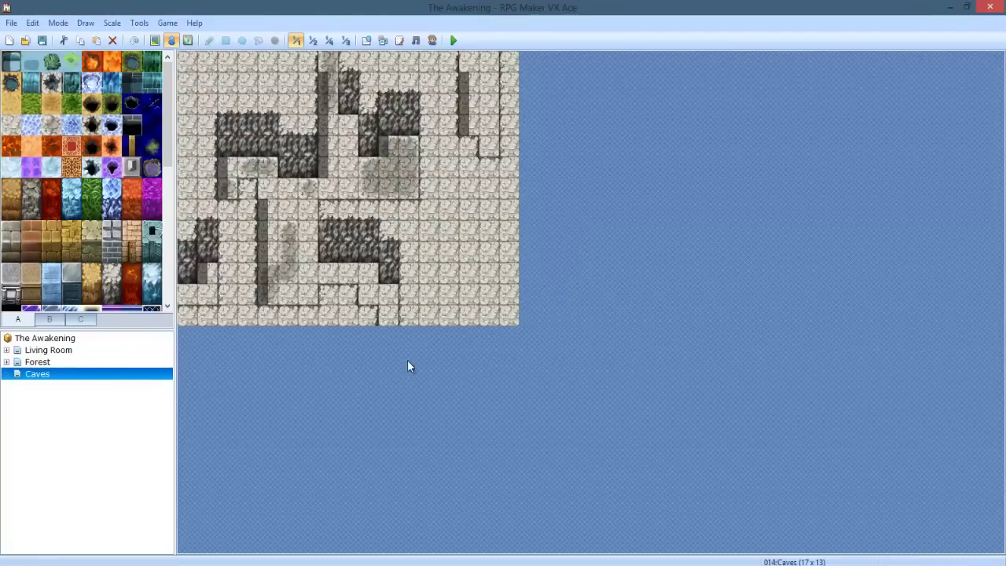
{"action": "double_click", "coordinate": [389, 315]}
Set the Caves exit event's Transfer Player destination to the Gamethroughs911 map at (006,002), just below the cave entrance.
{"action": "double_click", "coordinate": [503, 149]}
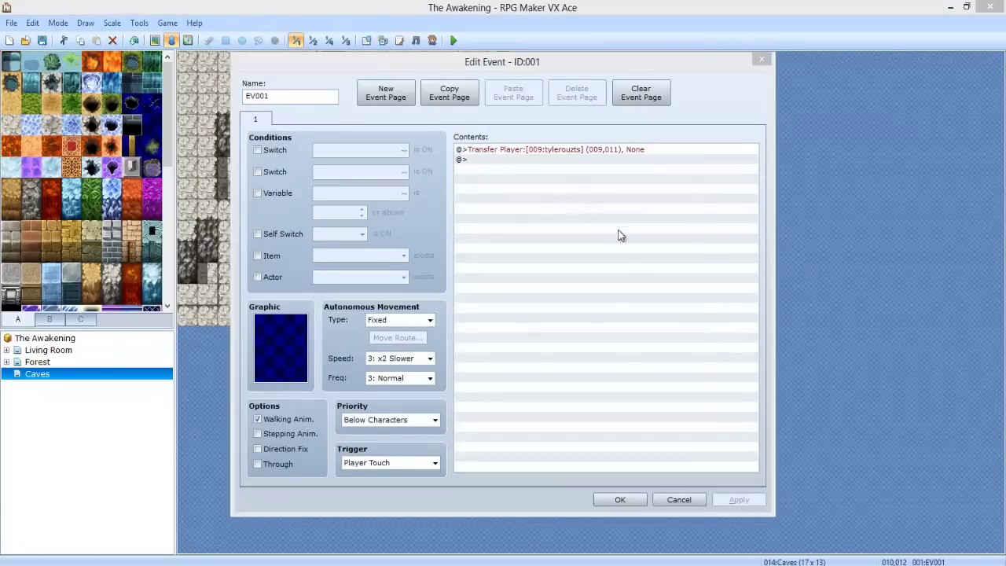
{"action": "left_click", "coordinate": [626, 262]}
{"action": "left_click", "coordinate": [362, 191]}
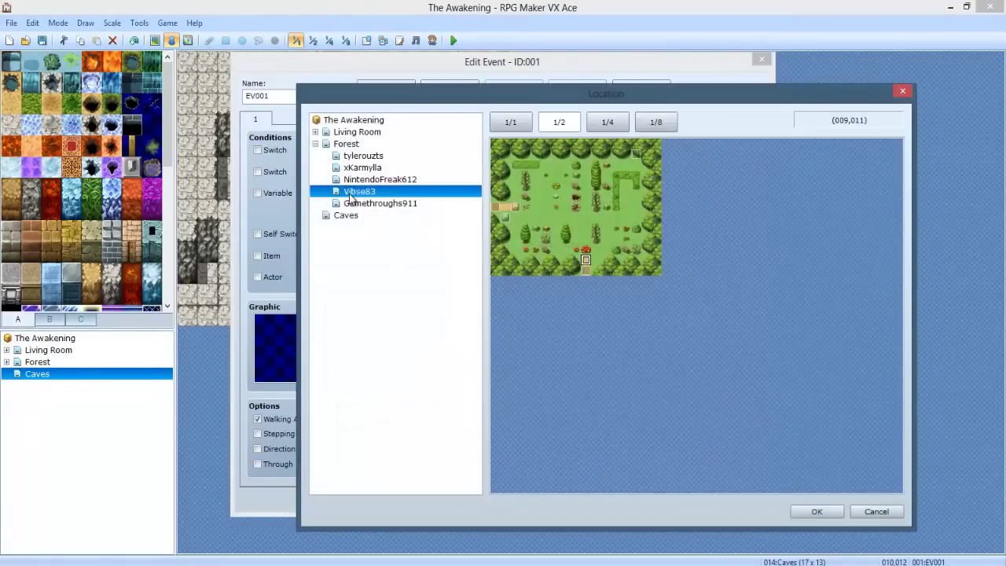
{"action": "left_click", "coordinate": [364, 216]}
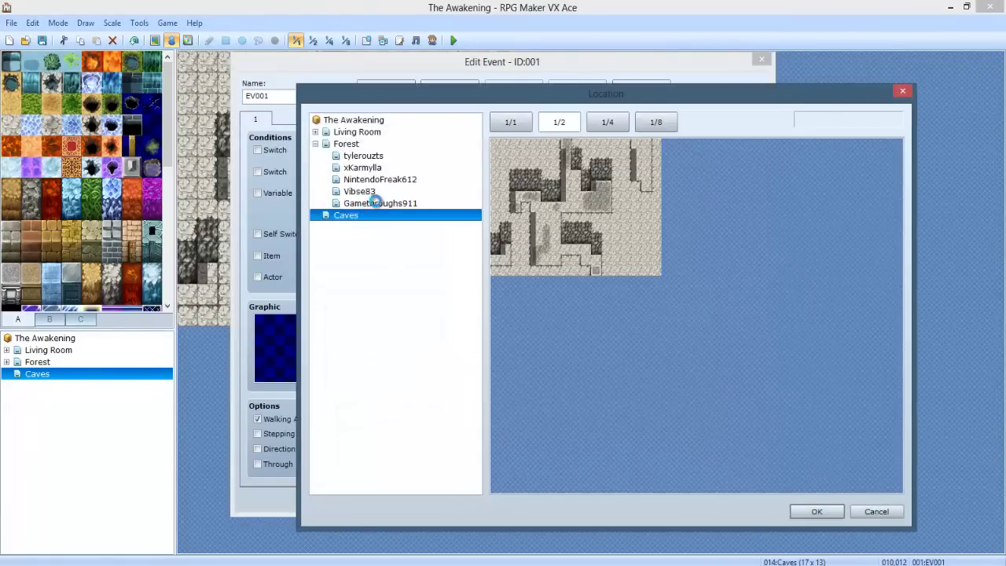
{"action": "left_click", "coordinate": [377, 203]}
{"action": "left_click", "coordinate": [347, 216]}
{"action": "left_click", "coordinate": [595, 263]}
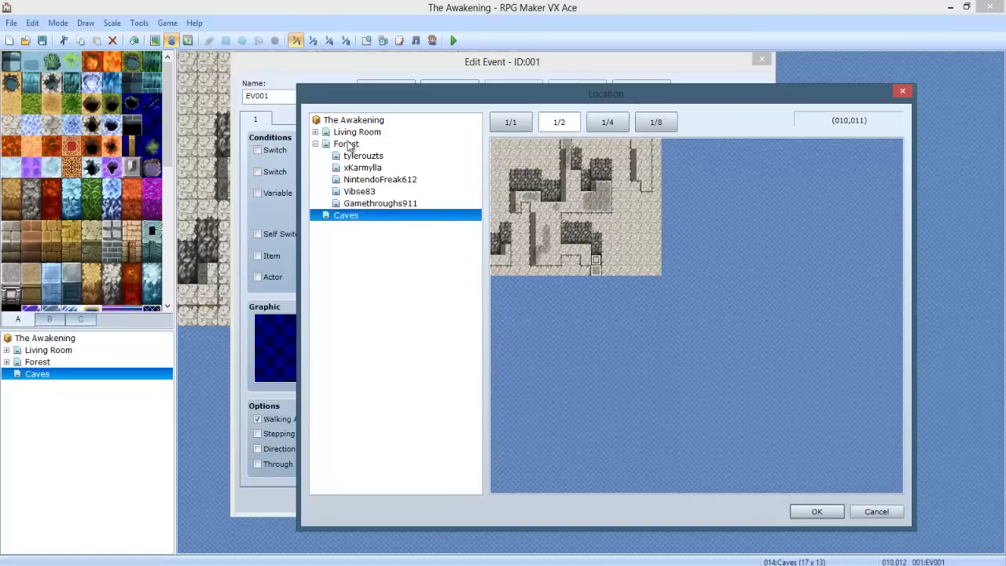
{"action": "left_click", "coordinate": [363, 203]}
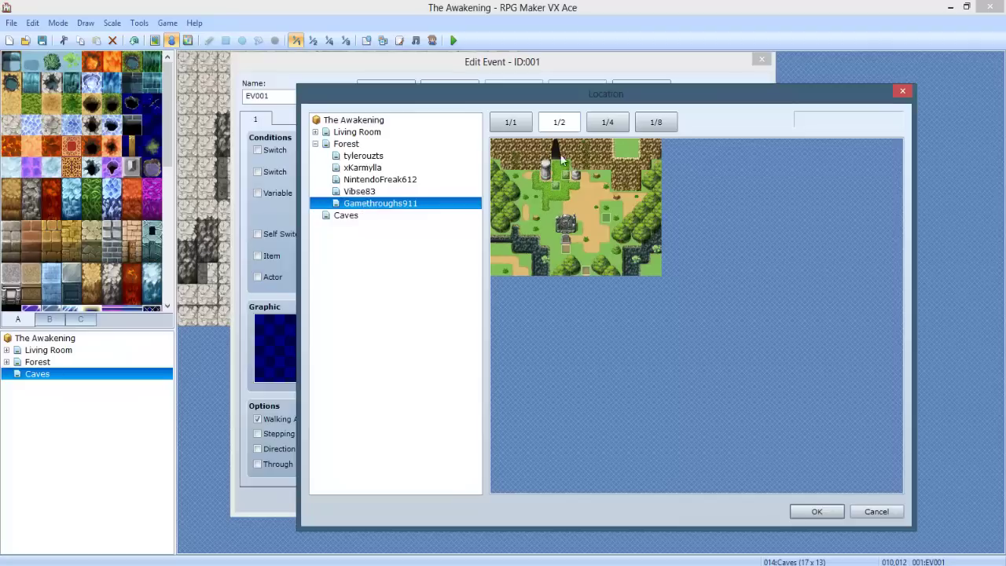
{"action": "left_click", "coordinate": [555, 165]}
{"action": "left_click", "coordinate": [813, 511]}
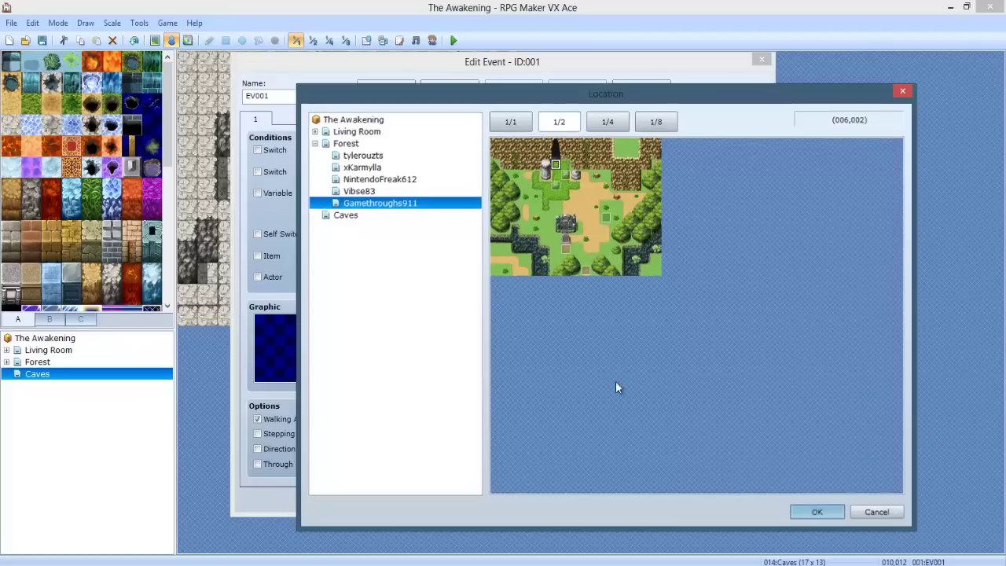
{"action": "left_click", "coordinate": [603, 402]}
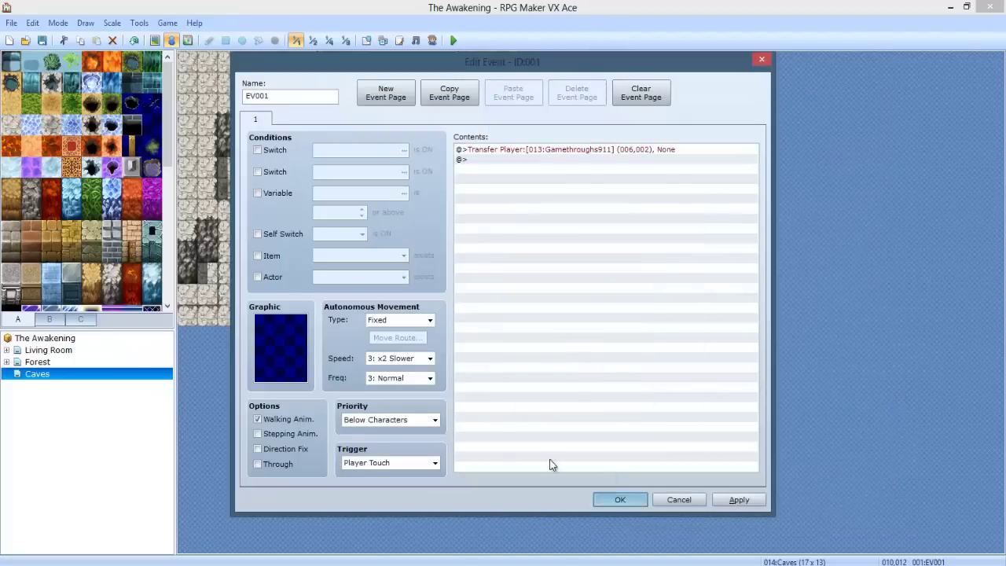
{"action": "left_click", "coordinate": [619, 500]}
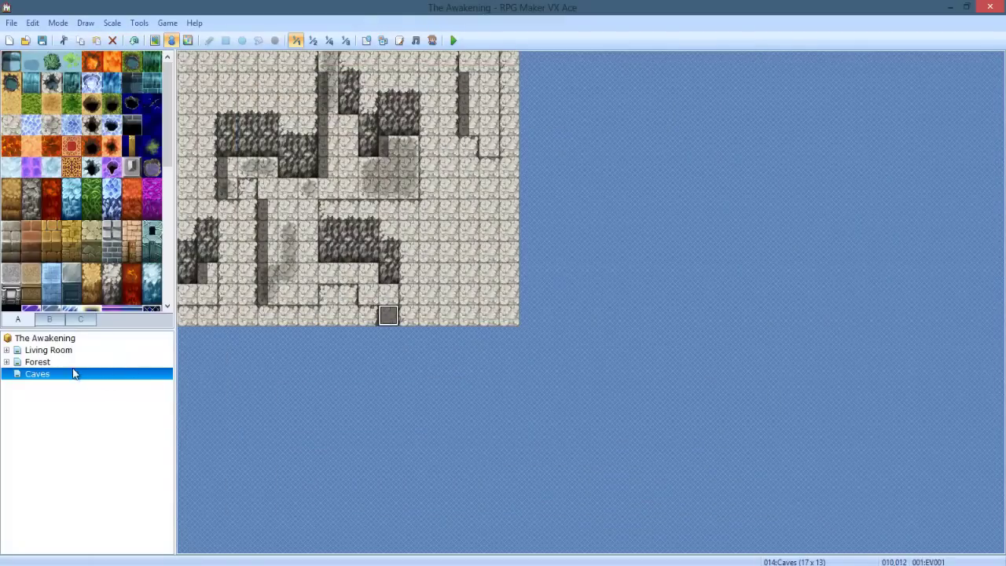
Place a copy of the Caves transfer event on the Gamethroughs911 map's cave entrance tile (006,001).
{"action": "left_click", "coordinate": [7, 364]}
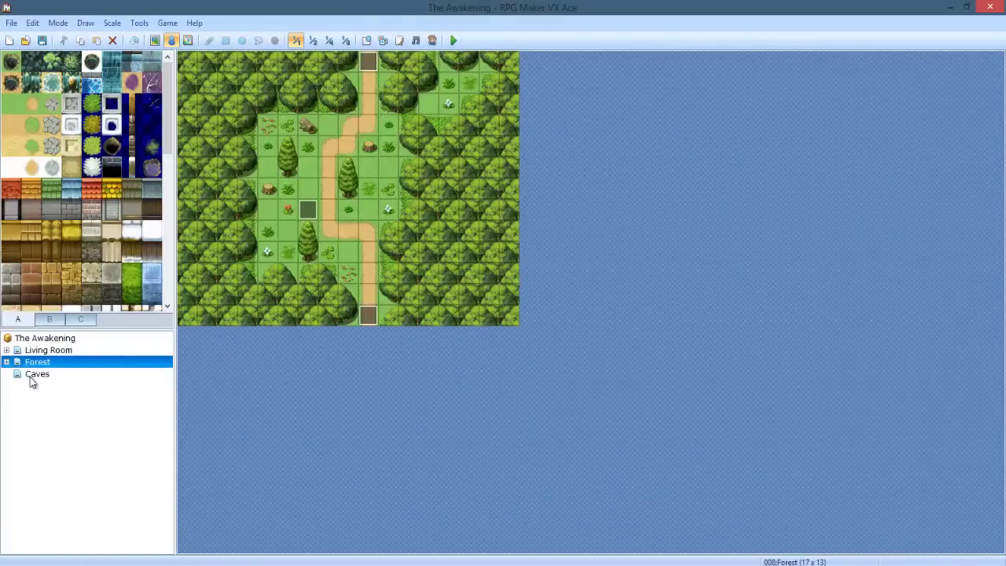
{"action": "left_click", "coordinate": [7, 362]}
{"action": "left_click", "coordinate": [52, 423]}
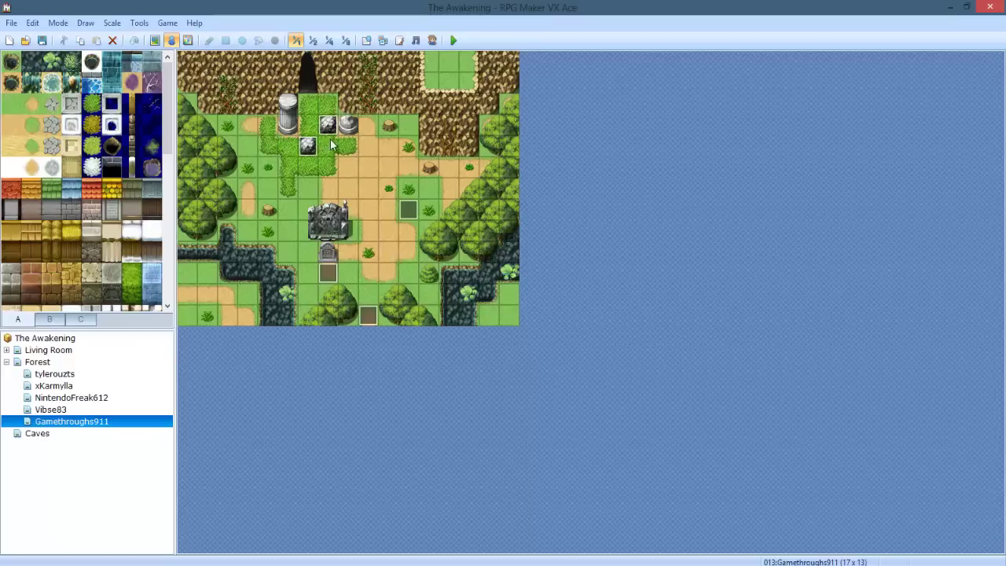
{"action": "double_click", "coordinate": [308, 82]}
Set the cave entrance event's Transfer Player destination to the Caves map, just inside its south exit.
{"action": "double_click", "coordinate": [554, 150]}
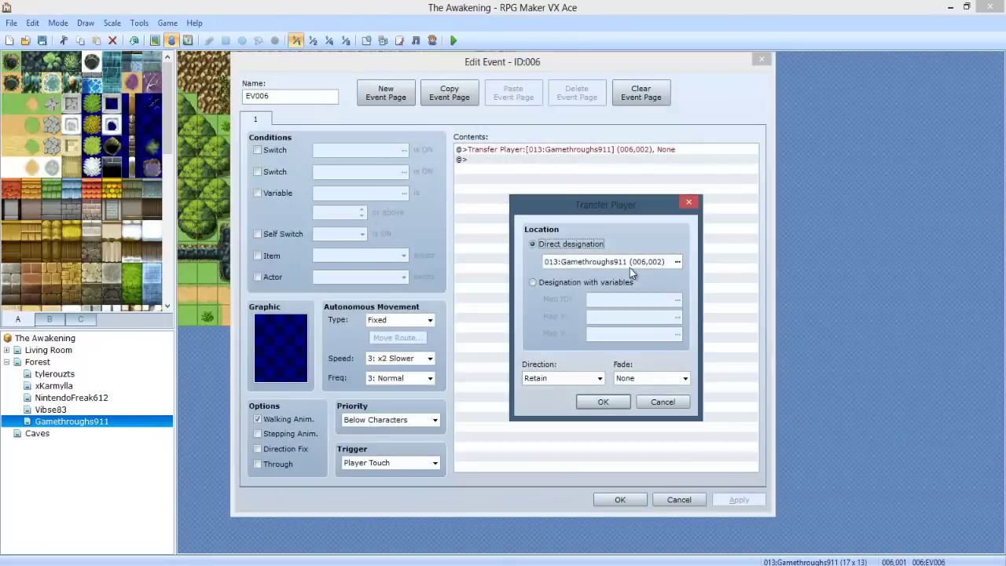
{"action": "left_click", "coordinate": [630, 268]}
{"action": "left_click", "coordinate": [347, 214]}
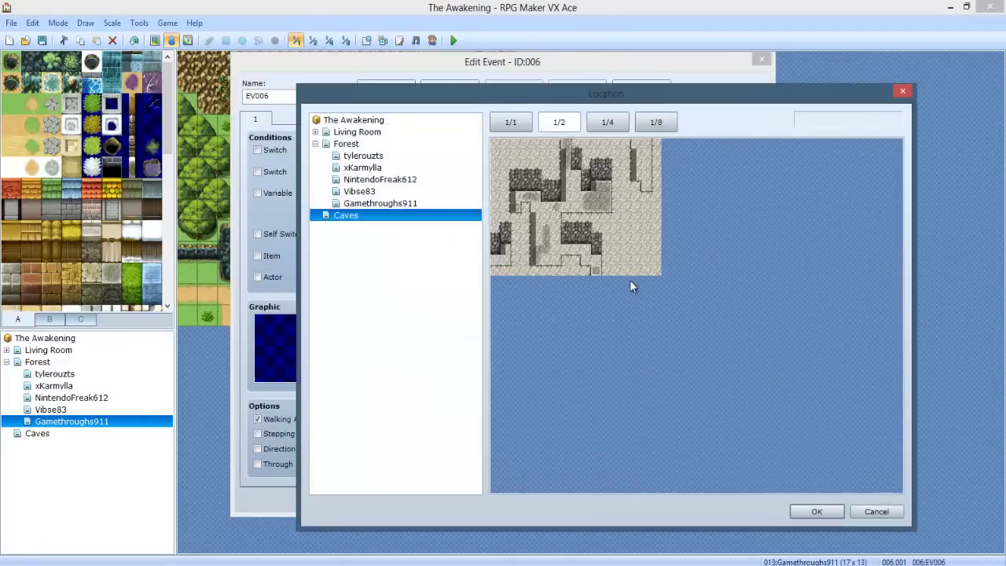
{"action": "left_click", "coordinate": [591, 264]}
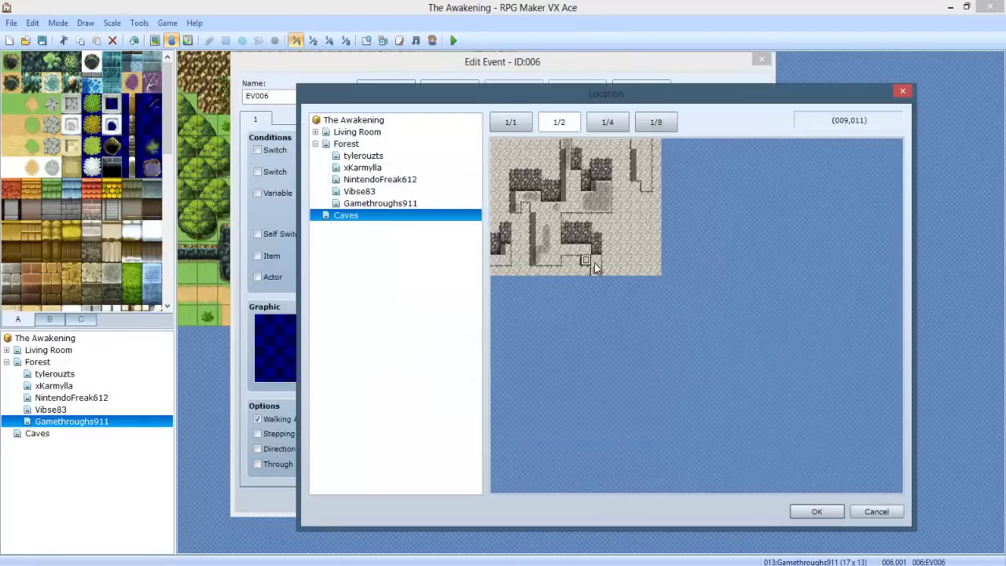
{"action": "left_click", "coordinate": [816, 511]}
{"action": "left_click", "coordinate": [605, 399]}
{"action": "left_click", "coordinate": [631, 503]}
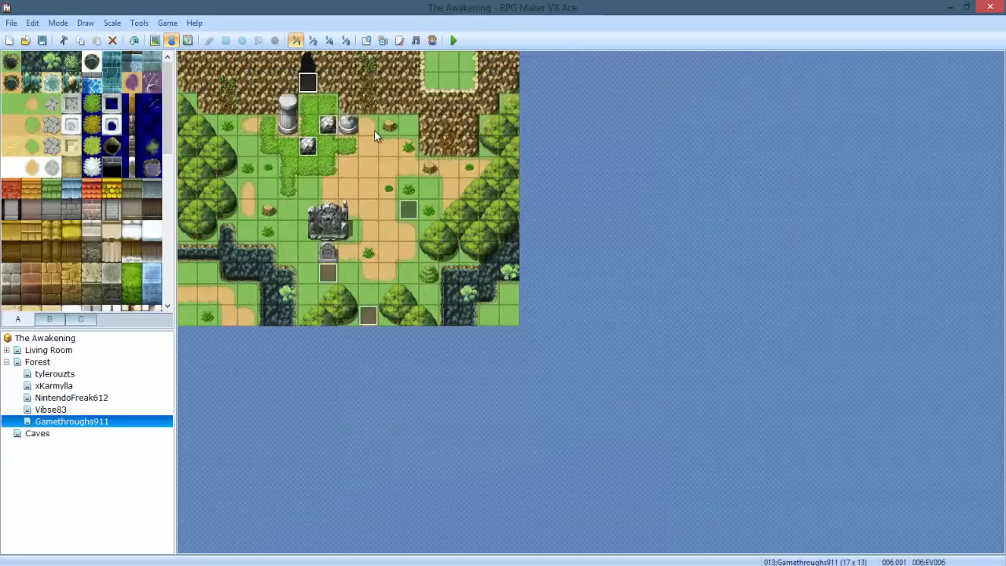
{"action": "left_click", "coordinate": [369, 128]}
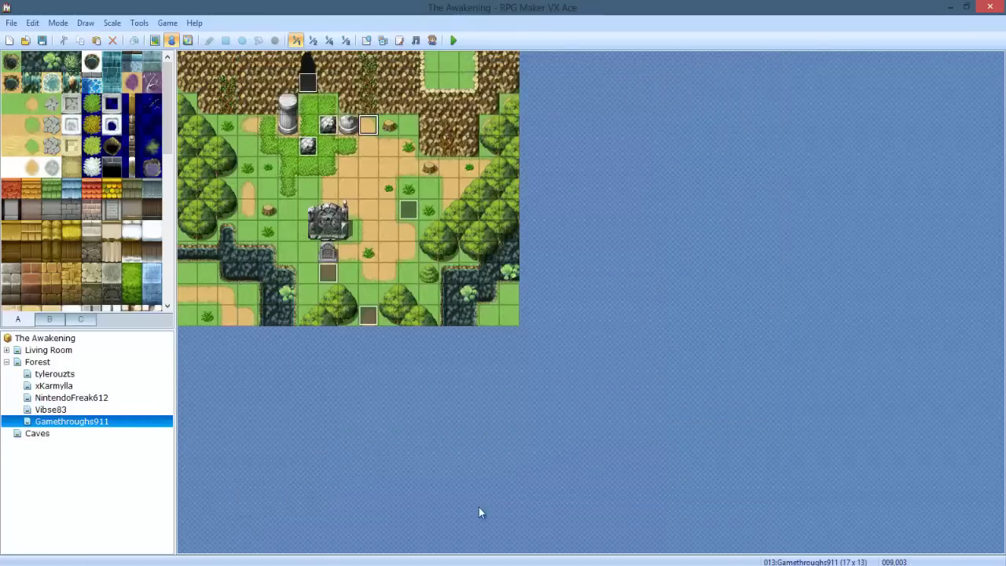
Switch to GIMP, create a new 544 × 416 px image and enlarge its window to show the whole canvas.
{"action": "key", "text": "alt+Tab"}
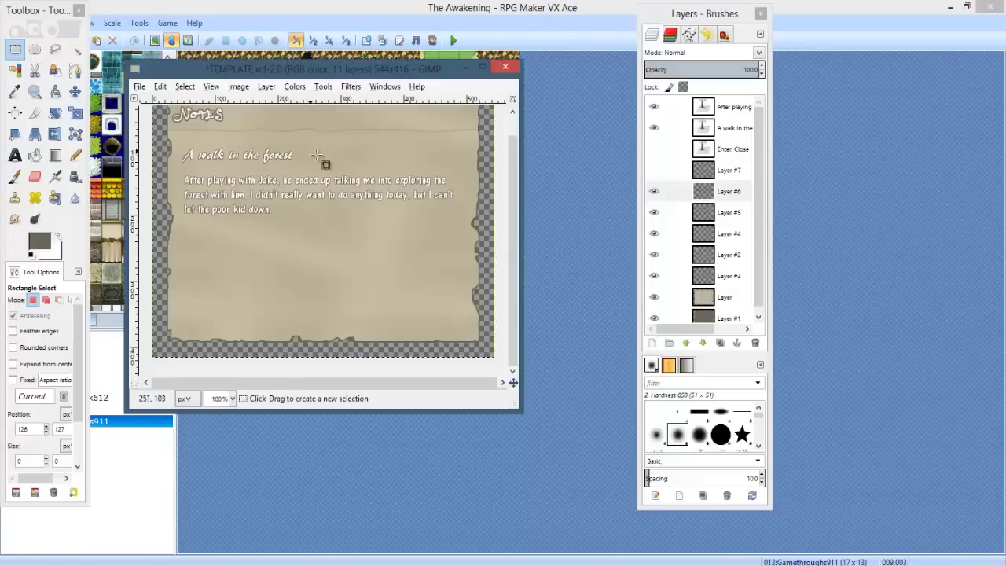
{"action": "left_click_drag", "start_coordinate": [507, 407], "coordinate": [620, 513]}
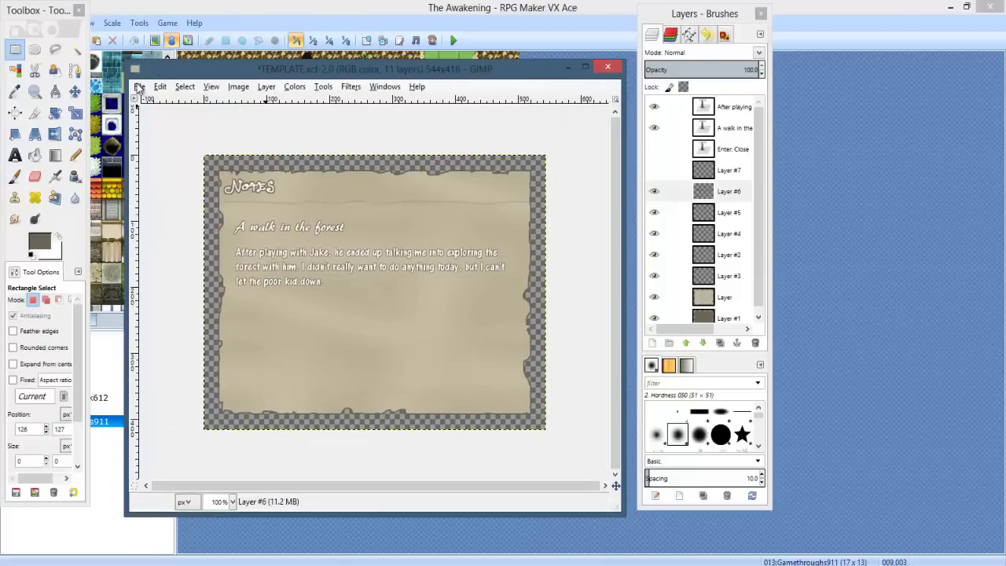
{"action": "left_click", "coordinate": [139, 86]}
{"action": "left_click", "coordinate": [158, 103]}
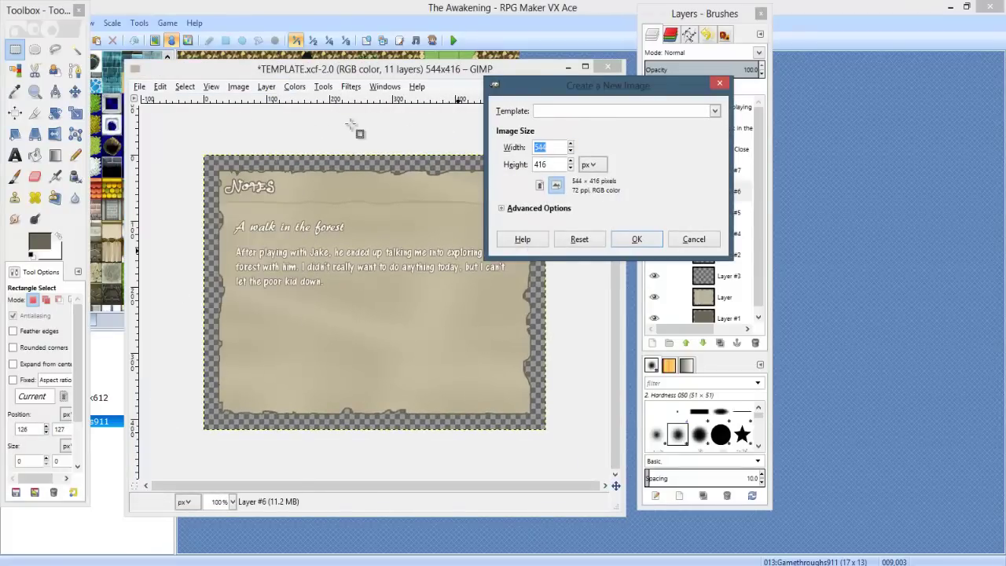
{"action": "key", "text": "Return"}
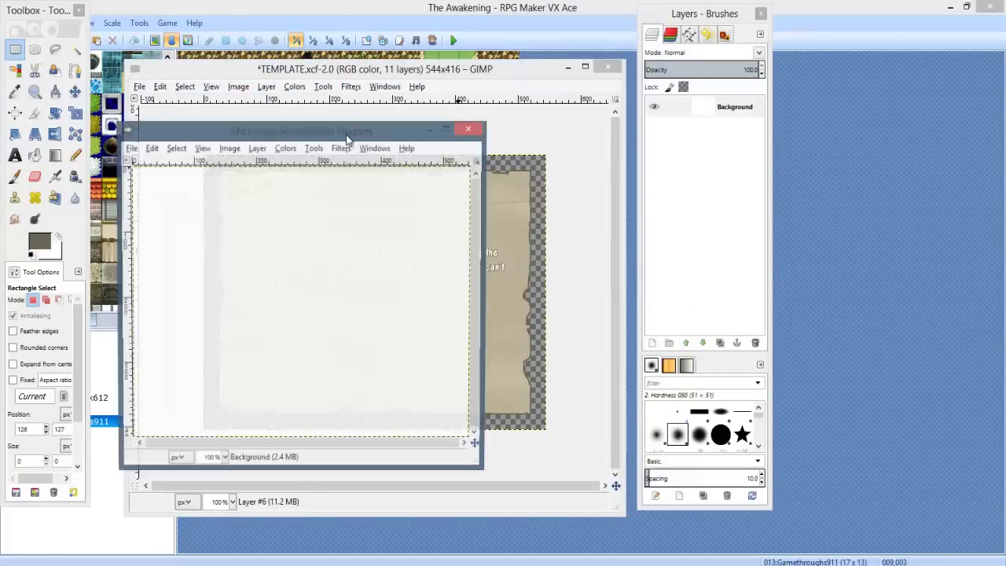
{"action": "left_click_drag", "start_coordinate": [378, 97], "coordinate": [378, 102]}
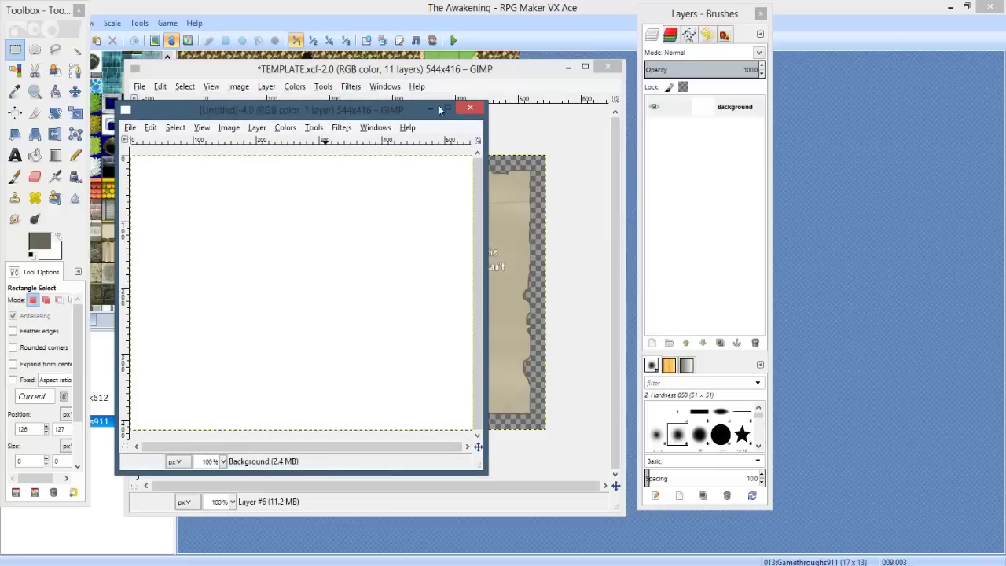
{"action": "left_click_drag", "start_coordinate": [439, 108], "coordinate": [507, 93]}
{"action": "left_click_drag", "start_coordinate": [554, 460], "coordinate": [636, 508]}
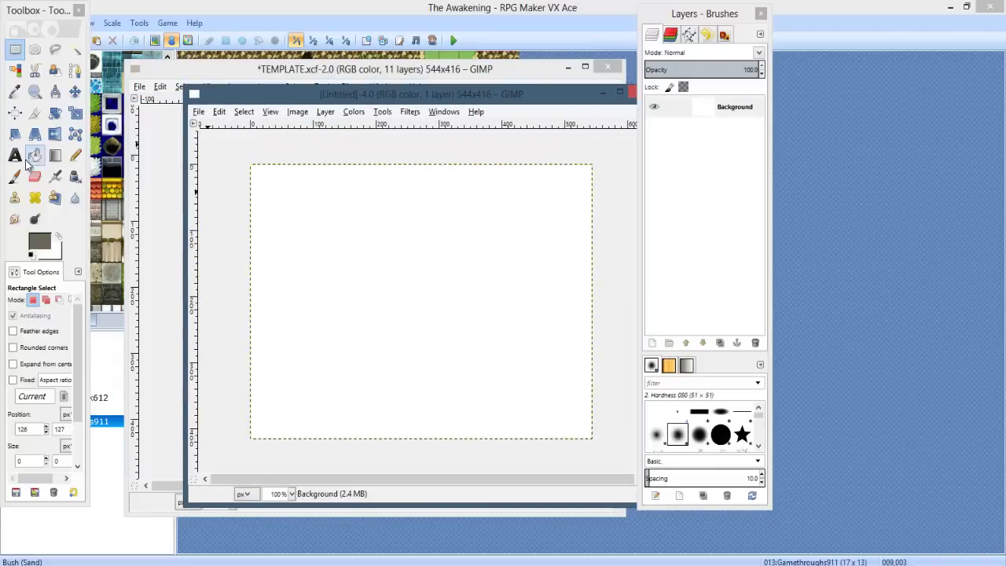
Set the foreground colour to black and bucket-fill the whole new image with it.
{"action": "left_click", "coordinate": [35, 155]}
{"action": "left_click", "coordinate": [41, 244]}
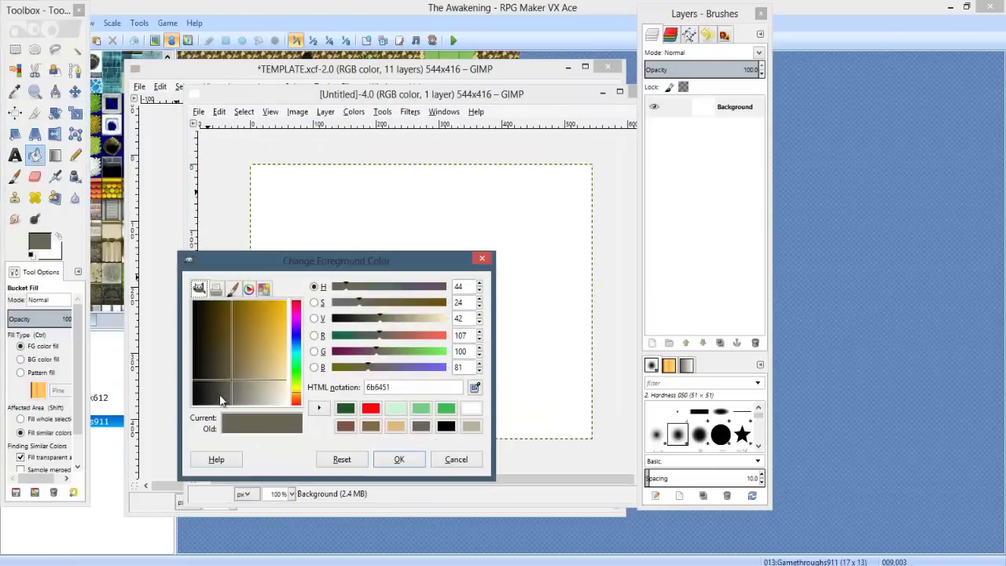
{"action": "left_click_drag", "start_coordinate": [220, 399], "coordinate": [194, 405]}
{"action": "left_click", "coordinate": [386, 461]}
{"action": "left_click", "coordinate": [414, 217]}
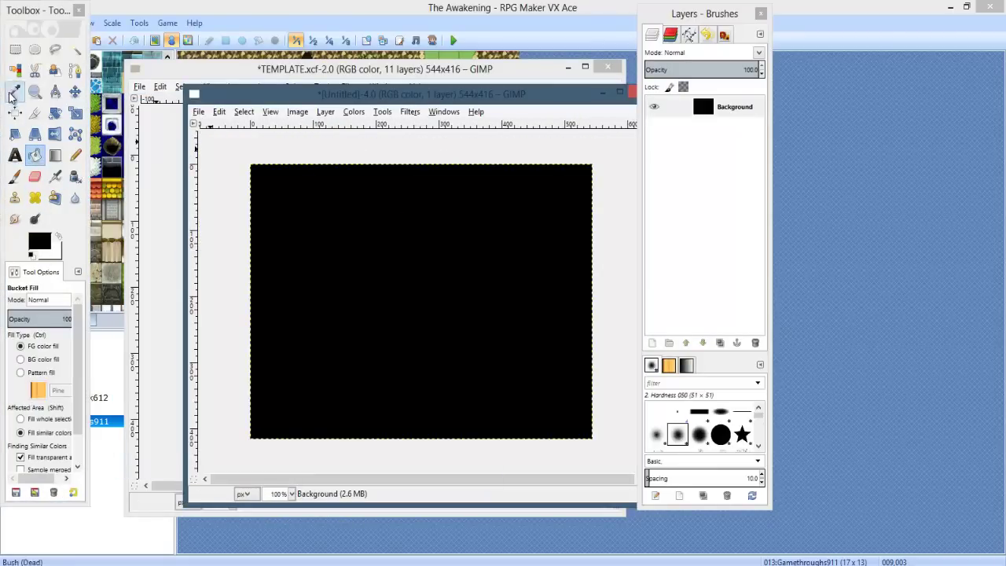
Activate the Eraser tool and add an alpha channel to the black Background layer.
{"action": "left_click", "coordinate": [15, 49]}
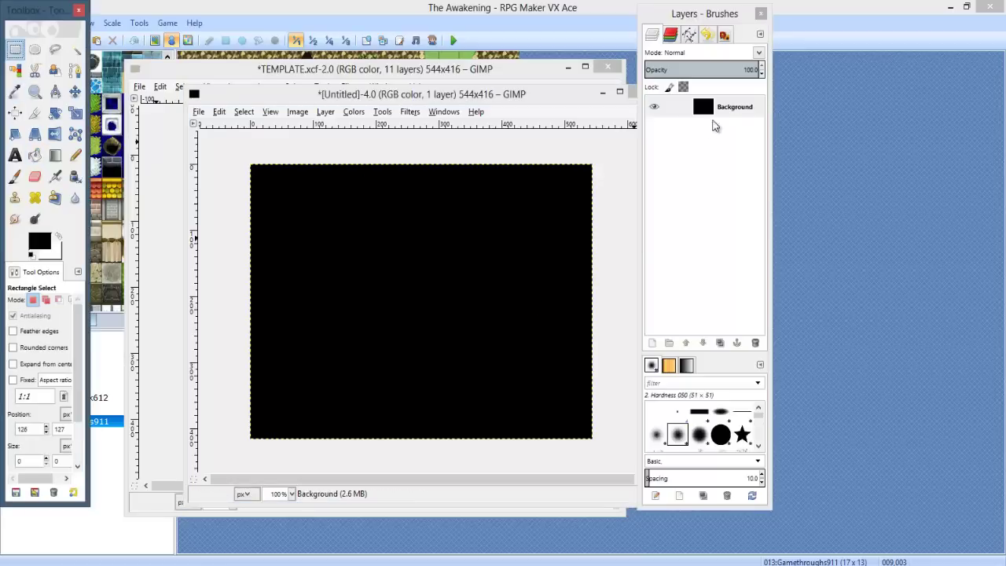
{"action": "left_click", "coordinate": [34, 176]}
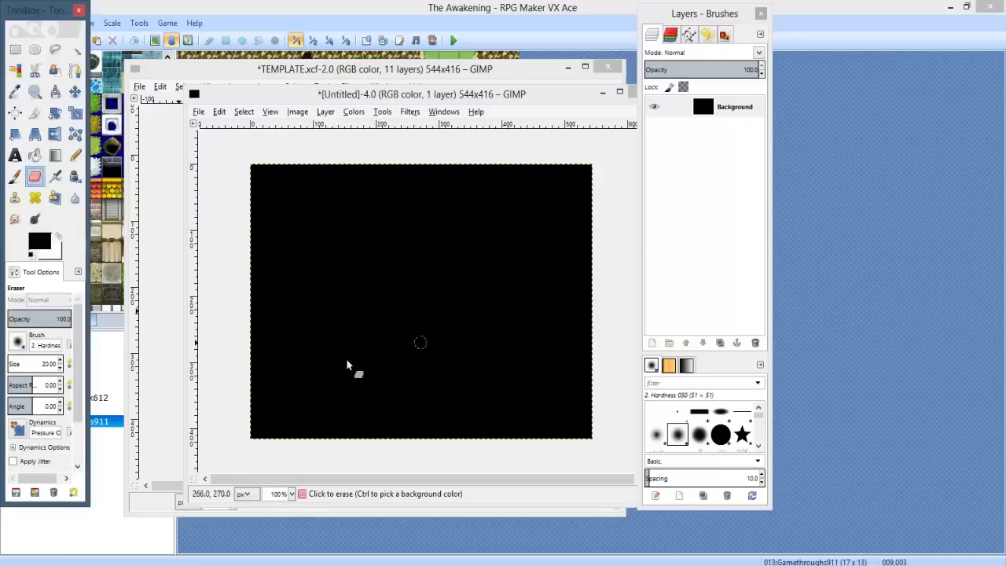
{"action": "left_click_drag", "start_coordinate": [348, 360], "coordinate": [447, 350]}
{"action": "key", "text": "ctrl+z"}
{"action": "right_click", "coordinate": [730, 126]}
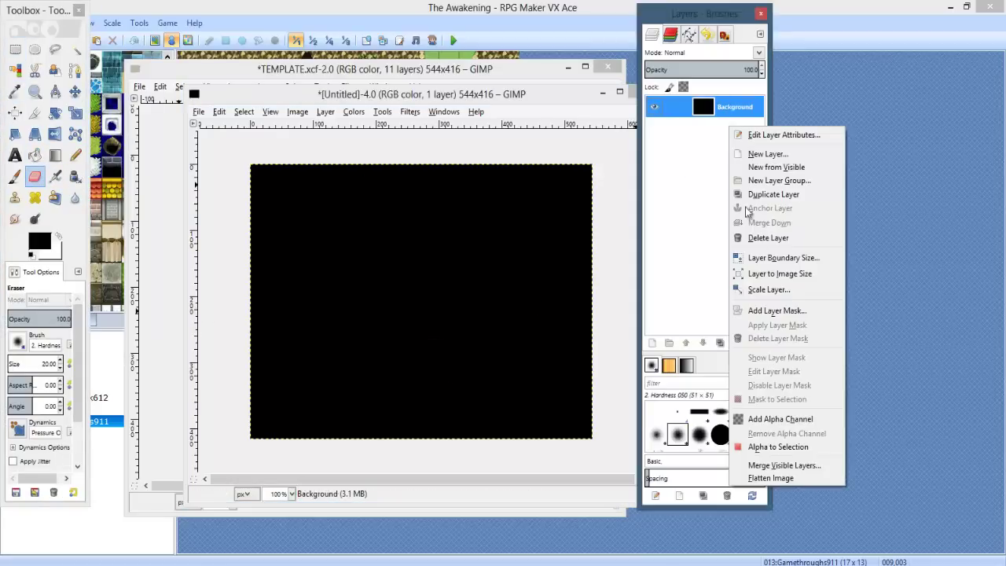
{"action": "left_click", "coordinate": [772, 422]}
Erase several short, irregular strokes with the size 20 brush, scattered across the whole black layer.
{"action": "left_click_drag", "start_coordinate": [358, 338], "coordinate": [461, 328]}
{"action": "mouse_move", "coordinate": [397, 240]}
{"action": "left_mouse_down"}
{"action": "mouse_move", "coordinate": [412, 230]}
{"action": "mouse_move", "coordinate": [349, 214]}
{"action": "left_mouse_up"}
{"action": "mouse_move", "coordinate": [521, 365]}
{"action": "left_mouse_down"}
{"action": "mouse_move", "coordinate": [541, 397]}
{"action": "mouse_move", "coordinate": [498, 414]}
{"action": "left_mouse_up"}
{"action": "mouse_move", "coordinate": [347, 407]}
{"action": "left_mouse_down"}
{"action": "mouse_move", "coordinate": [363, 406]}
{"action": "mouse_move", "coordinate": [314, 368]}
{"action": "left_mouse_up"}
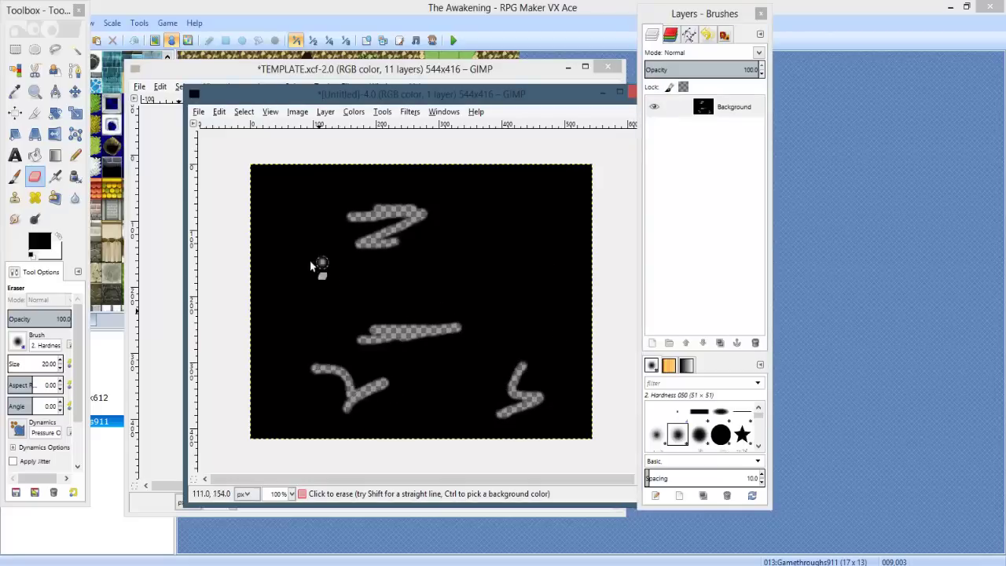
{"action": "left_click_drag", "start_coordinate": [316, 265], "coordinate": [291, 198]}
{"action": "mouse_move", "coordinate": [518, 225]}
{"action": "left_mouse_down"}
{"action": "mouse_move", "coordinate": [512, 294]}
{"action": "mouse_move", "coordinate": [537, 292]}
{"action": "mouse_move", "coordinate": [555, 260]}
{"action": "left_mouse_up"}
{"action": "mouse_move", "coordinate": [439, 260]}
{"action": "left_mouse_down"}
{"action": "mouse_move", "coordinate": [380, 305]}
{"action": "mouse_move", "coordinate": [352, 262]}
{"action": "left_mouse_up"}
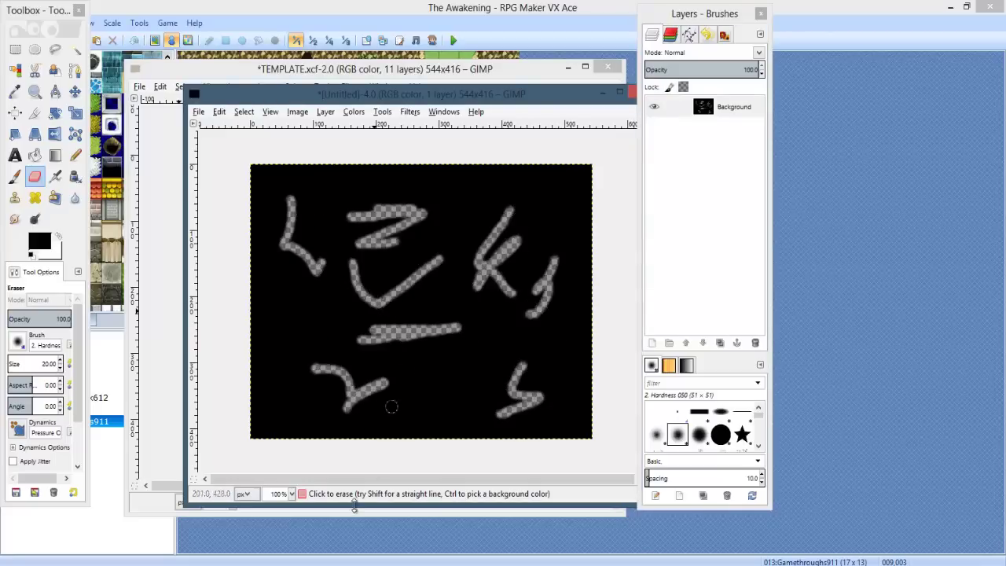
Apply a Gaussian Blur with a 55 px horizontal and vertical radius to the erased layer.
{"action": "right_click", "coordinate": [379, 289]}
{"action": "mouse_move", "coordinate": [424, 403]}
{"action": "mouse_move", "coordinate": [561, 375]}
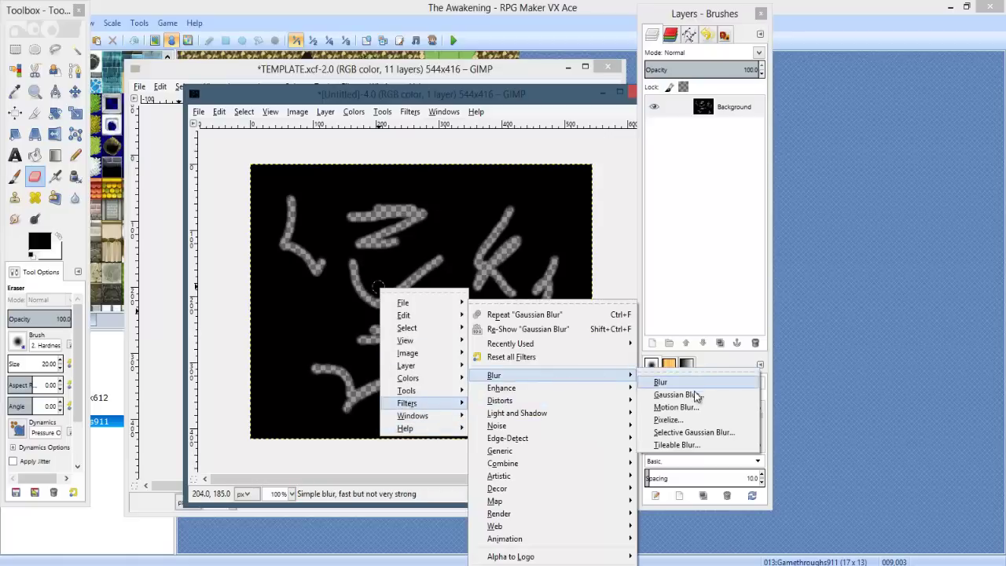
{"action": "left_click", "coordinate": [697, 396]}
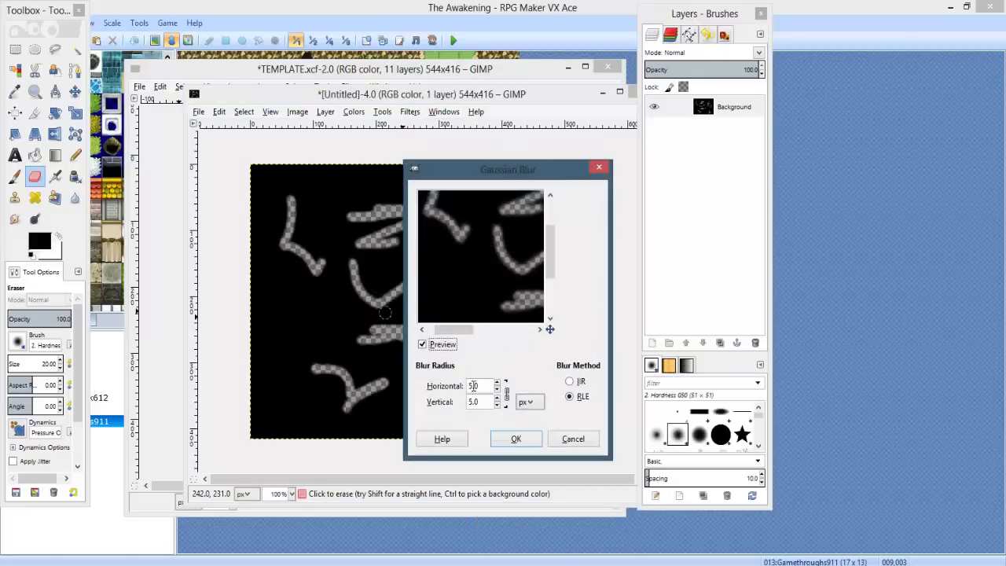
{"action": "left_click", "coordinate": [509, 442]}
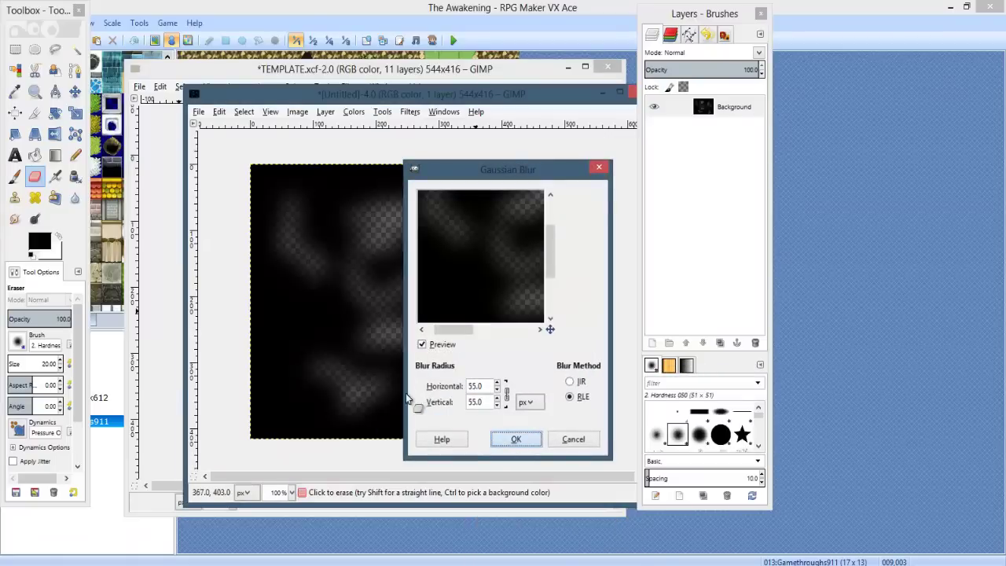
Apply the Make Seamless filter to the blurred layer and lower the layer's opacity to about 65.
{"action": "right_click", "coordinate": [358, 331]}
{"action": "mouse_move", "coordinate": [408, 455]}
{"action": "mouse_move", "coordinate": [507, 502]}
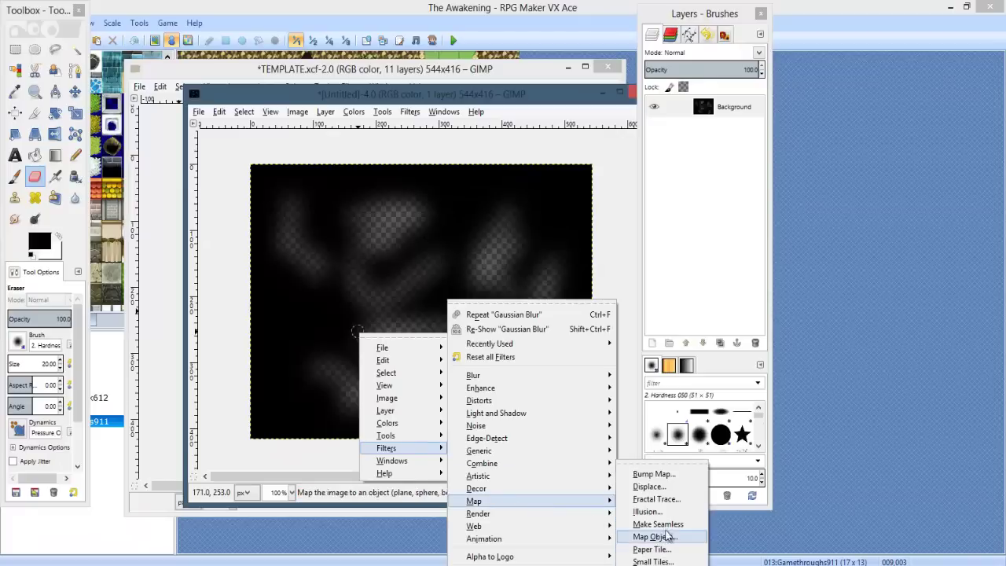
{"action": "left_click", "coordinate": [652, 522]}
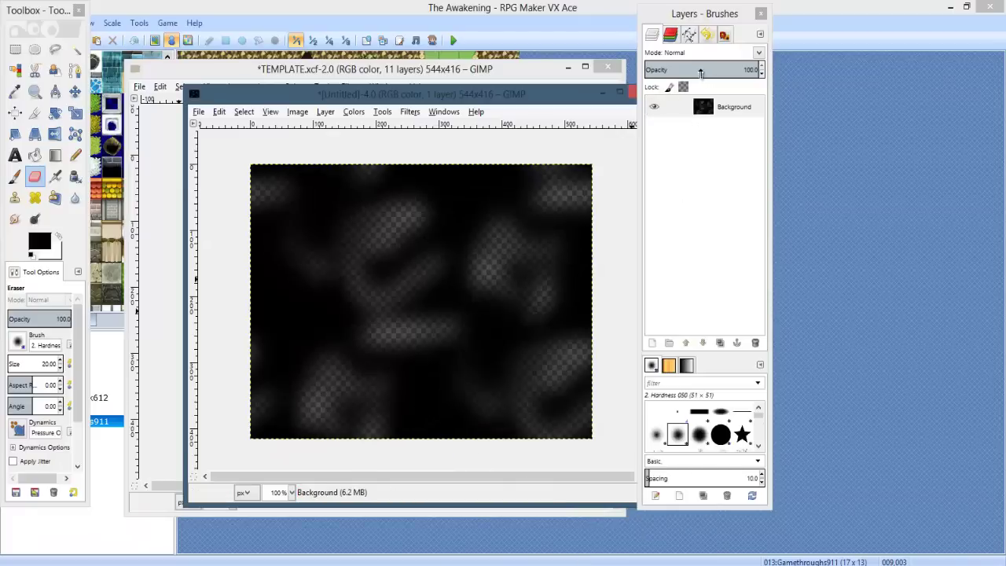
{"action": "mouse_move", "coordinate": [711, 70]}
{"action": "left_mouse_down"}
{"action": "mouse_move", "coordinate": [680, 72]}
{"action": "mouse_move", "coordinate": [719, 75]}
{"action": "left_mouse_up"}
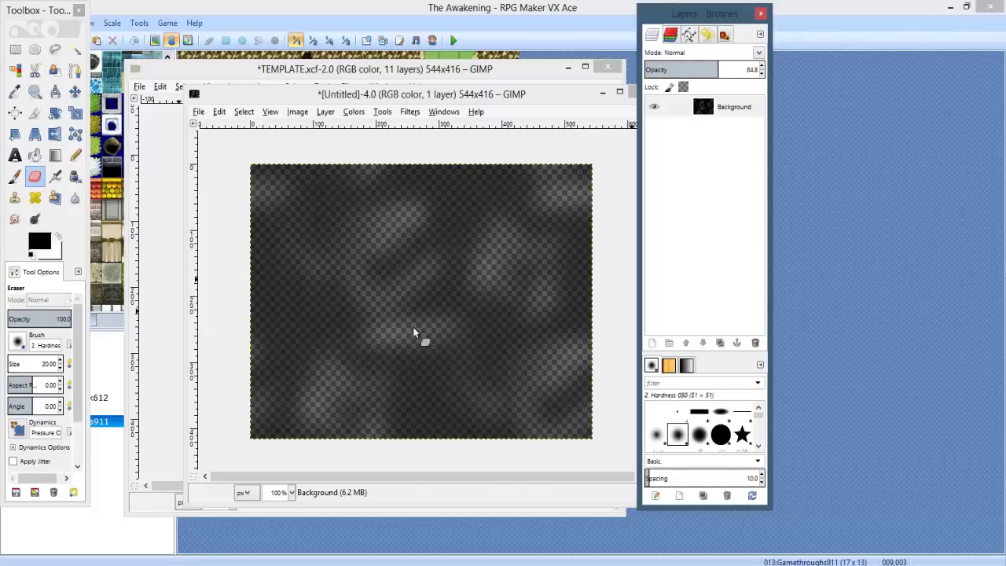
Blur the seamless layer again with a 55 px Gaussian Blur and set the layer's opacity to about 82.
{"action": "right_click", "coordinate": [334, 397]}
{"action": "mouse_move", "coordinate": [379, 511]}
{"action": "mouse_move", "coordinate": [471, 375]}
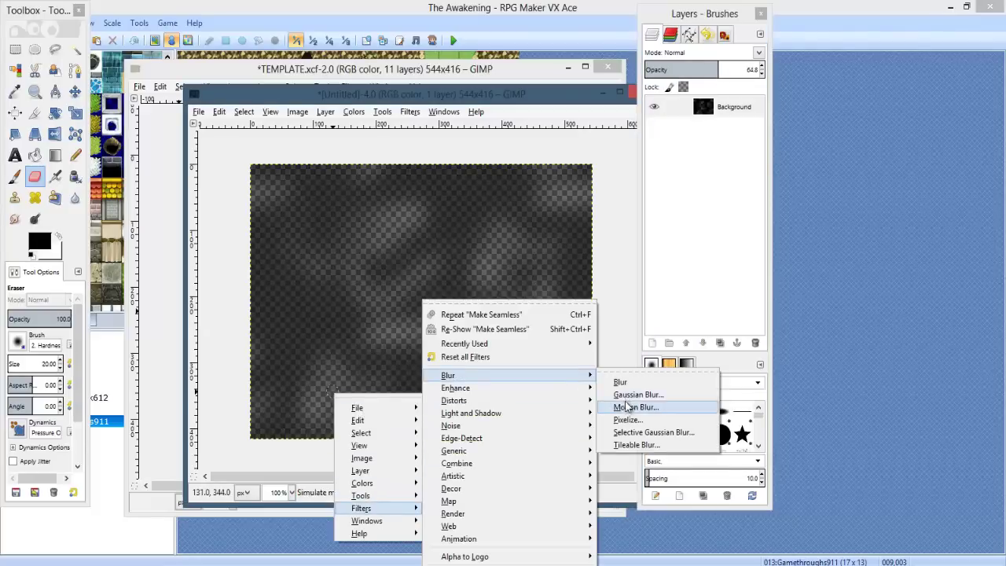
{"action": "left_click", "coordinate": [652, 399]}
{"action": "left_click", "coordinate": [516, 439]}
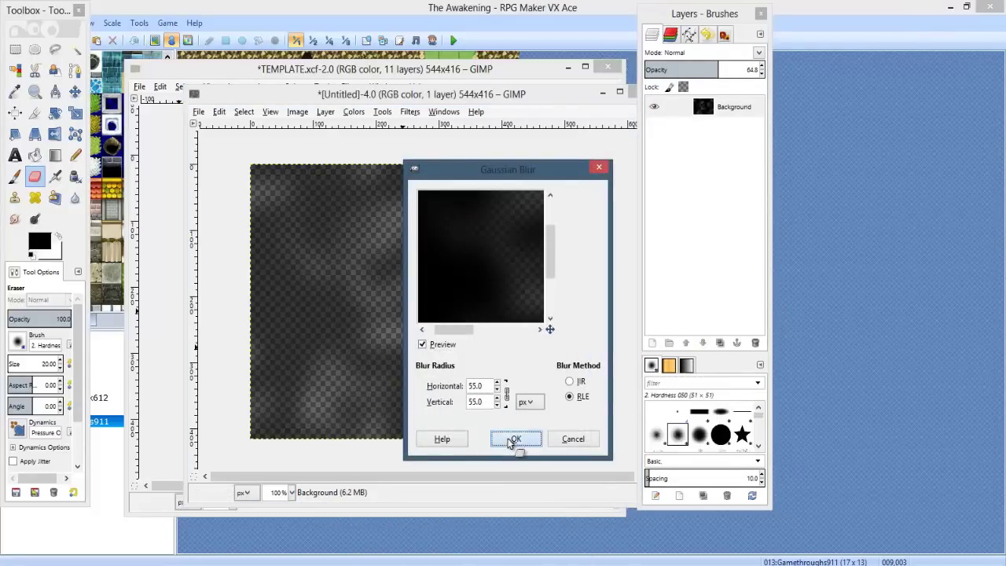
{"action": "mouse_move", "coordinate": [721, 72]}
{"action": "left_mouse_down"}
{"action": "mouse_move", "coordinate": [745, 70]}
{"action": "mouse_move", "coordinate": [714, 73]}
{"action": "left_mouse_up"}
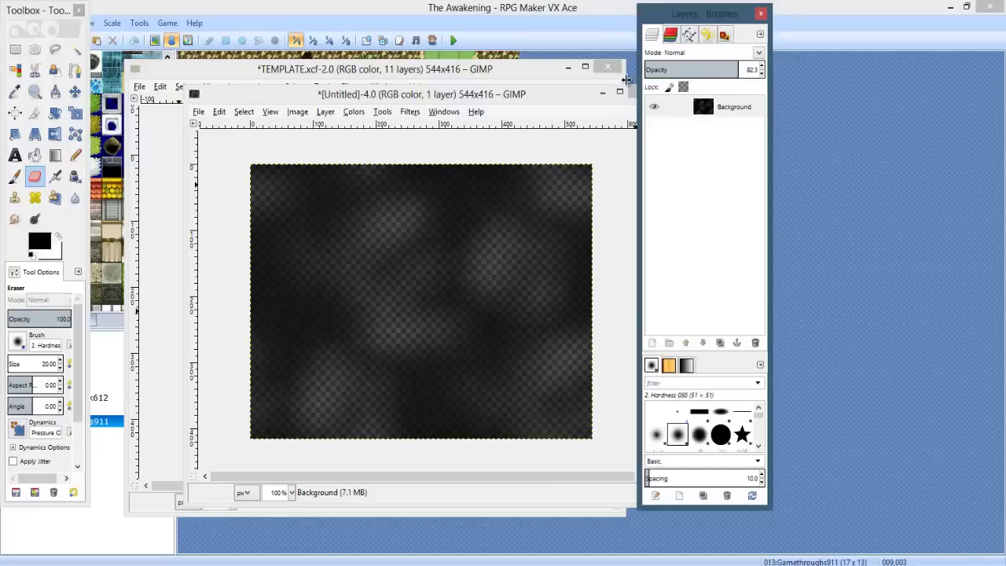
Export the image as CAVE_SHADOW.png to the HORROR GAME project's Graphics/Pictures folder with the default PNG options.
{"action": "left_click", "coordinate": [198, 111]}
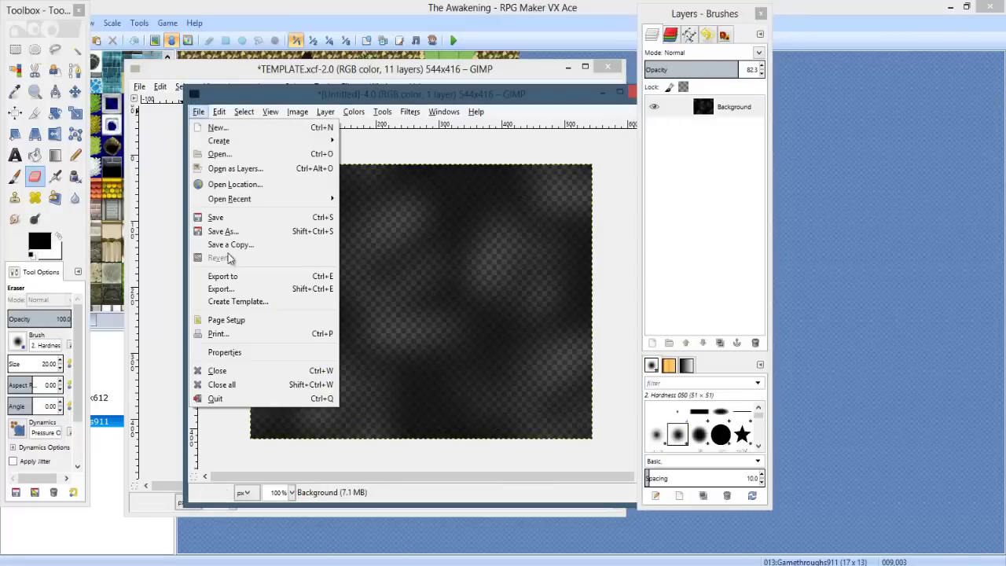
{"action": "left_click", "coordinate": [224, 290]}
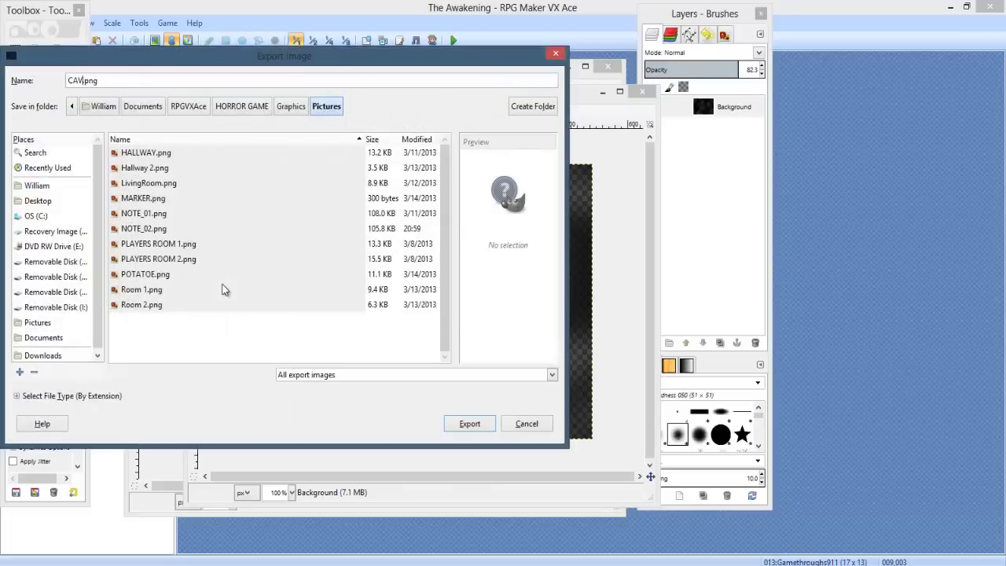
{"action": "key", "text": "Return"}
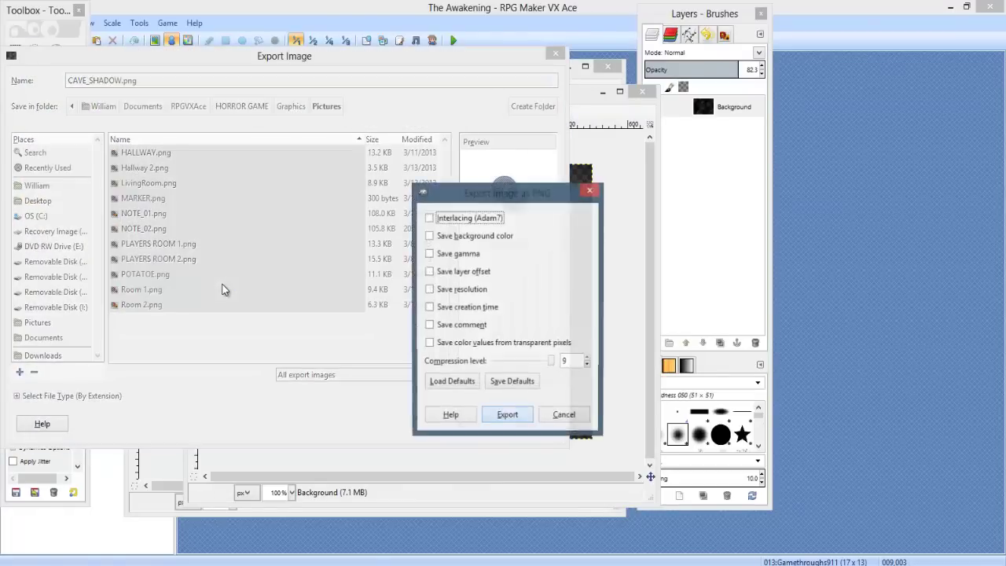
{"action": "key", "text": "Return"}
Switch to RPG Maker VX Ace, check the Living Room map's picture event at (006,004) and copy that event.
{"action": "left_click", "coordinate": [934, 300]}
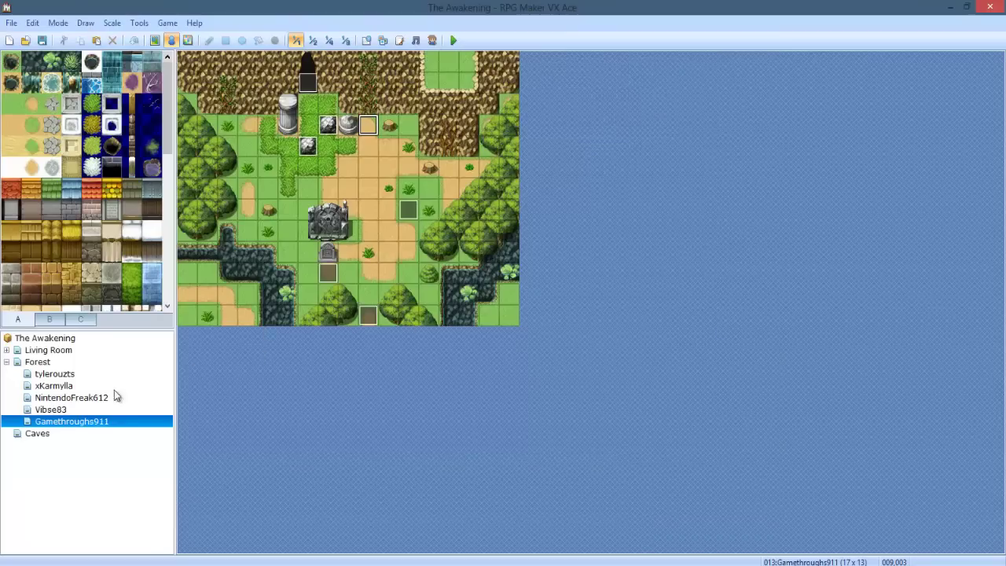
{"action": "left_click", "coordinate": [48, 350]}
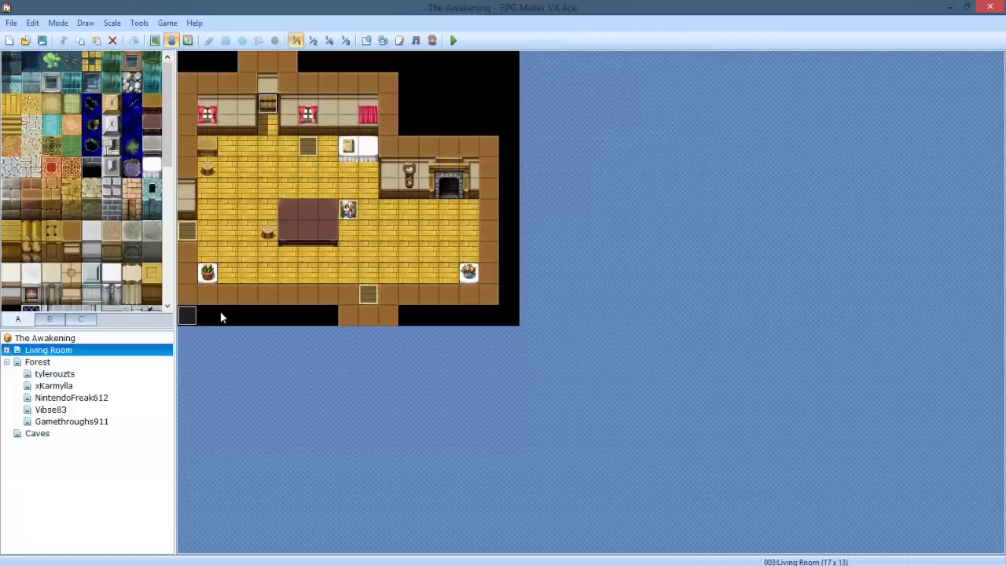
{"action": "left_click", "coordinate": [67, 421]}
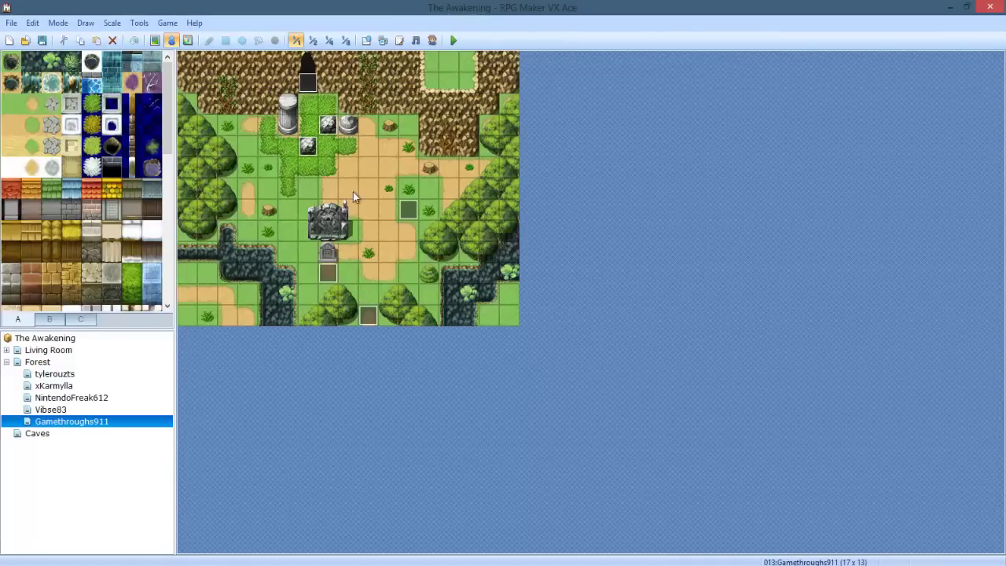
{"action": "left_click", "coordinate": [37, 362]}
{"action": "left_click", "coordinate": [48, 350]}
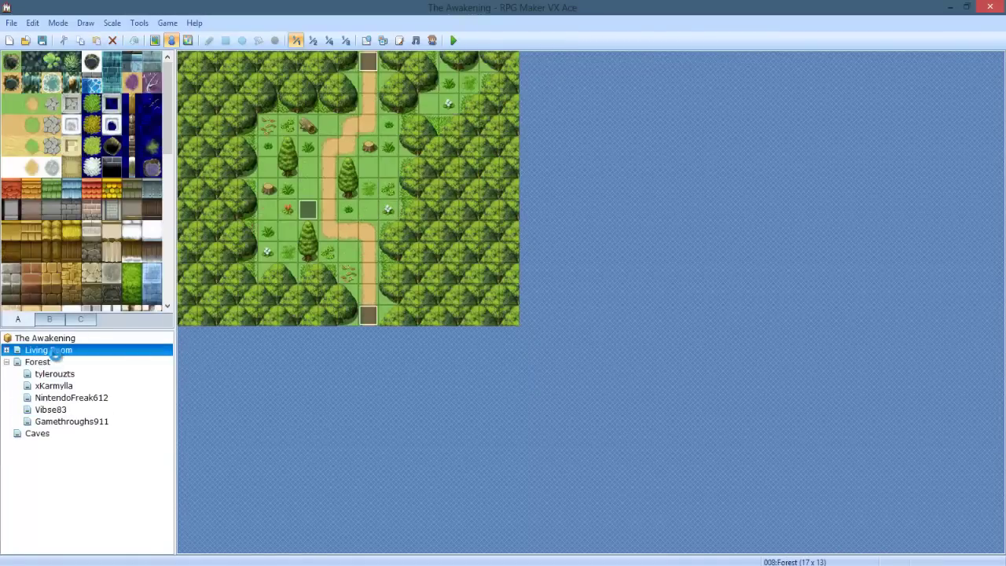
{"action": "double_click", "coordinate": [303, 147]}
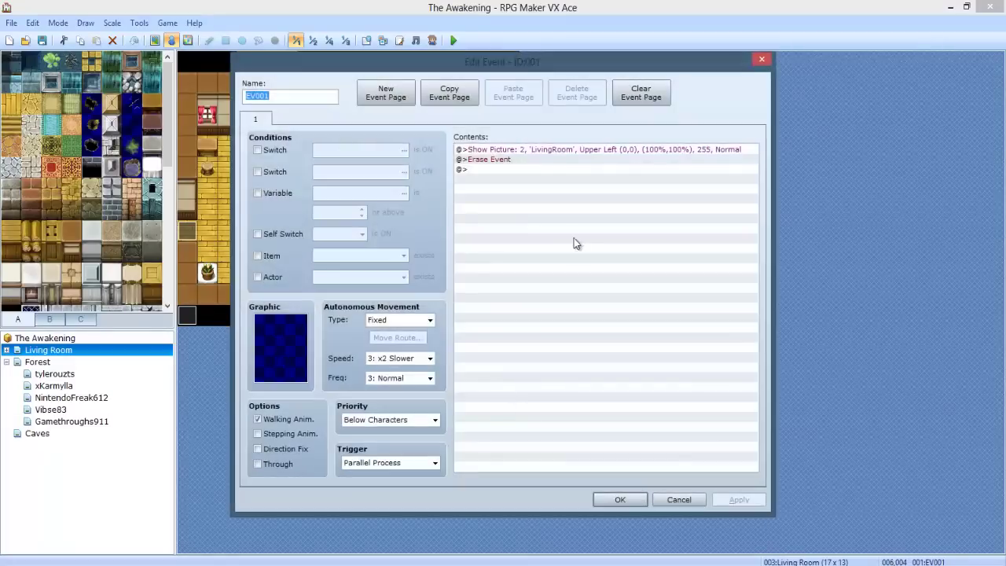
{"action": "left_click", "coordinate": [678, 499]}
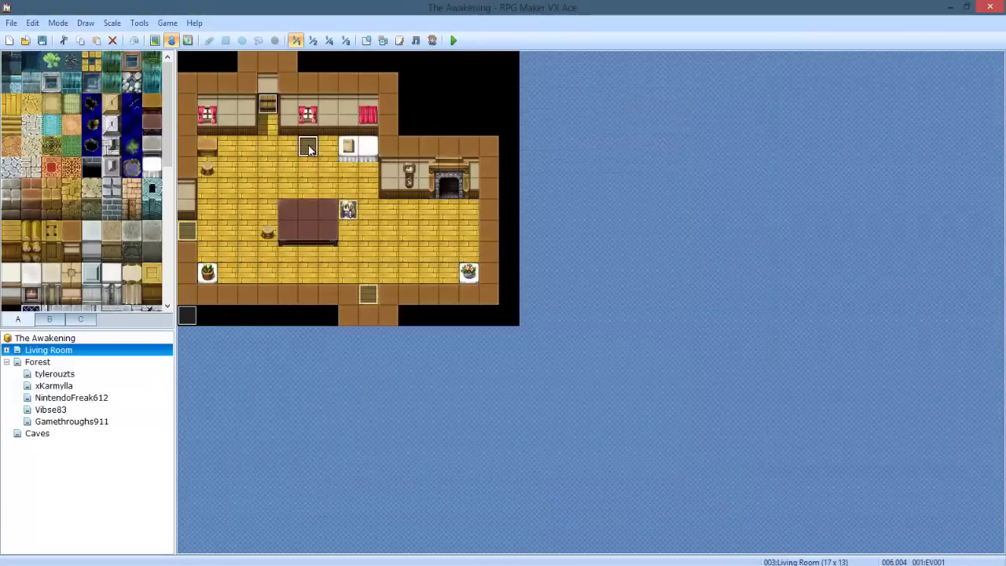
Paste the copied picture event onto the Caves map and move it to the corner tile (016,012).
{"action": "left_click", "coordinate": [37, 433]}
{"action": "left_click", "coordinate": [472, 224]}
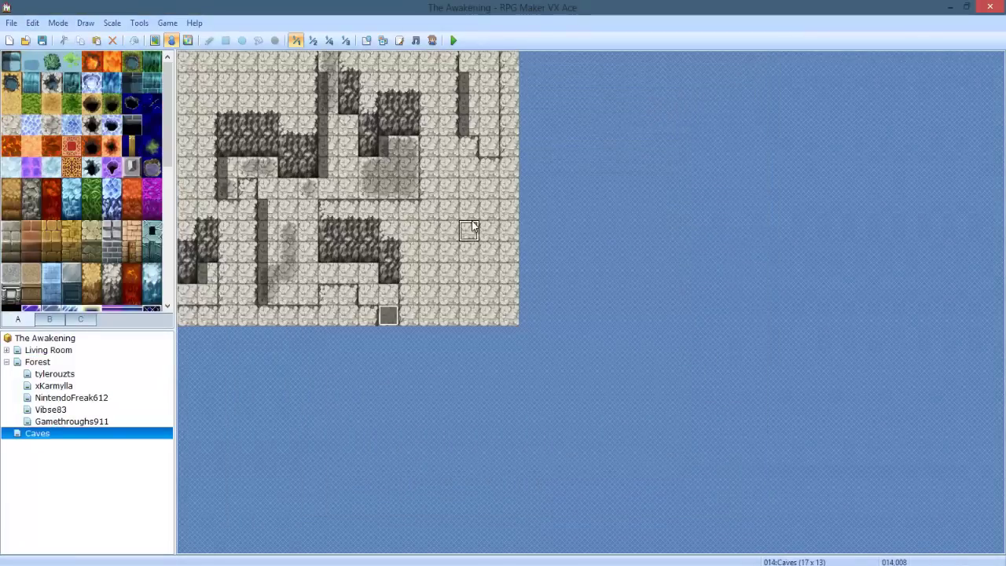
{"action": "key", "text": "ctrl+v"}
{"action": "left_click_drag", "start_coordinate": [476, 236], "coordinate": [508, 314]}
Change the pasted Caves event's Show Picture graphic to CAVE_SHADOW and save the event.
{"action": "double_click", "coordinate": [507, 313]}
{"action": "double_click", "coordinate": [507, 316]}
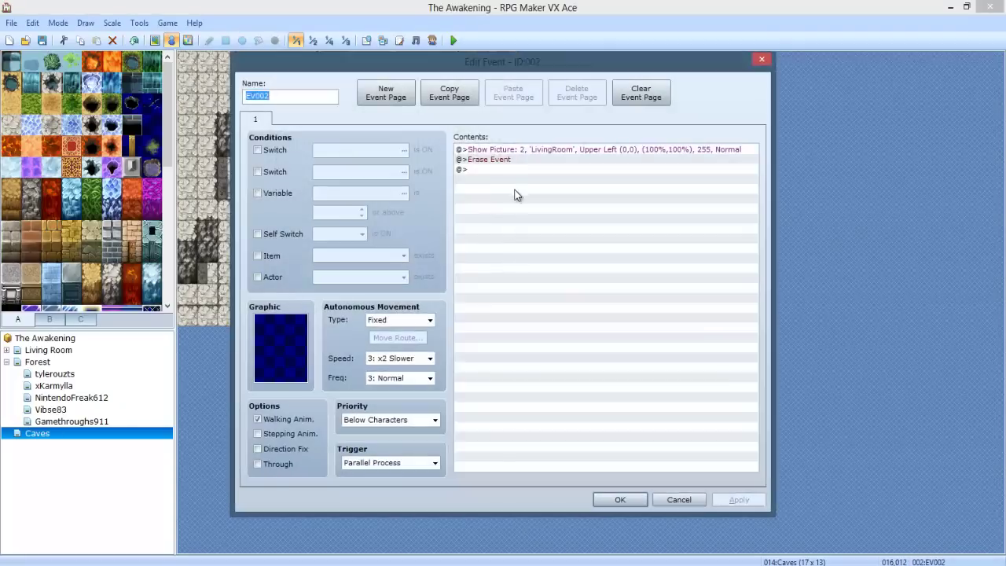
{"action": "double_click", "coordinate": [551, 149]}
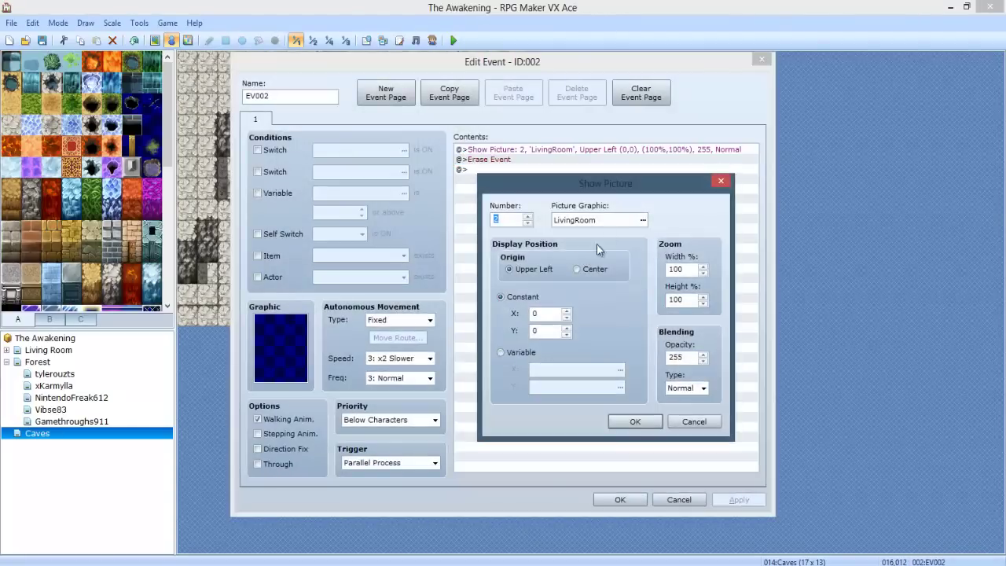
{"action": "left_click", "coordinate": [597, 219]}
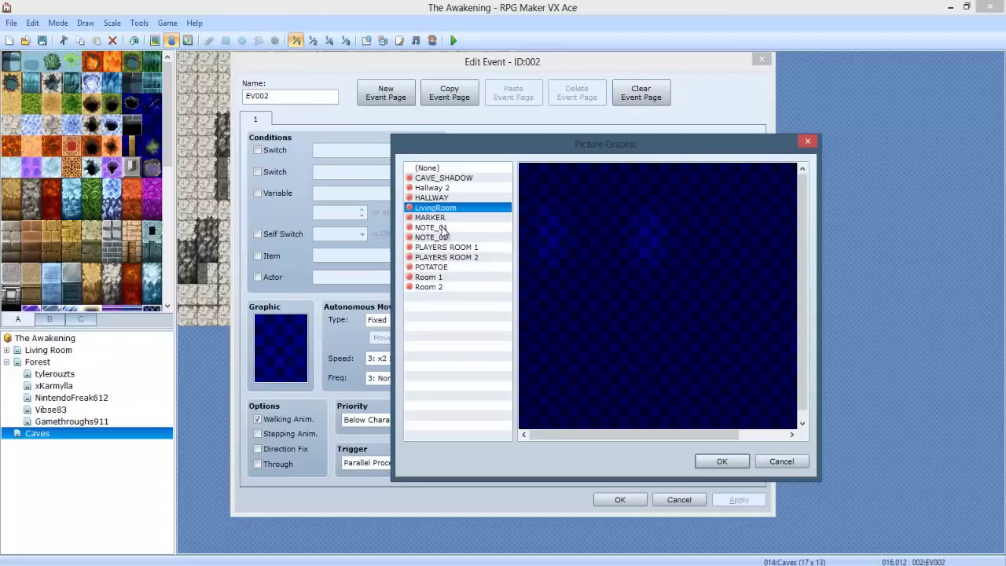
{"action": "key", "text": "Up"}
{"action": "key", "text": "Up"}
{"action": "left_click", "coordinate": [458, 178]}
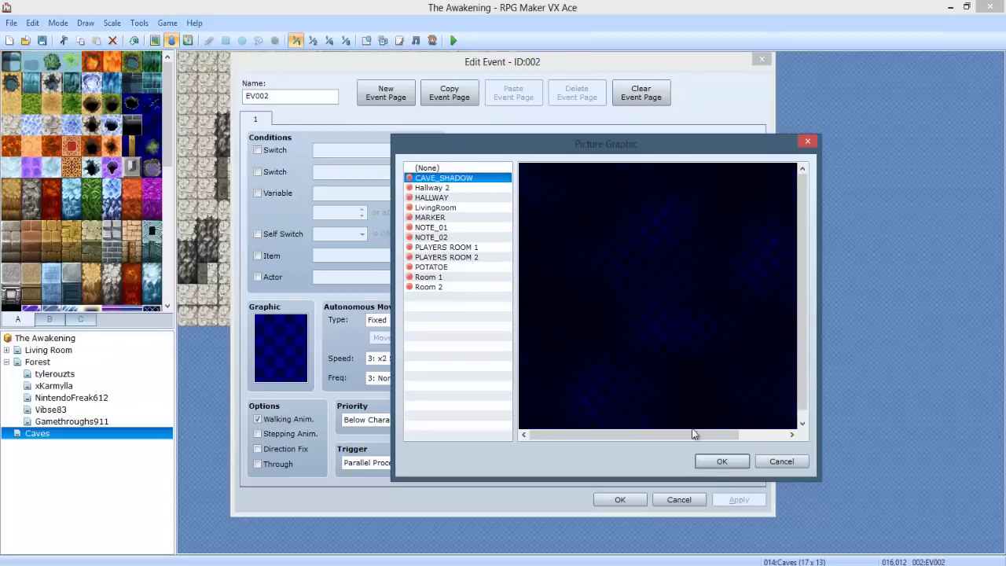
{"action": "left_click", "coordinate": [719, 460]}
{"action": "left_click", "coordinate": [635, 421]}
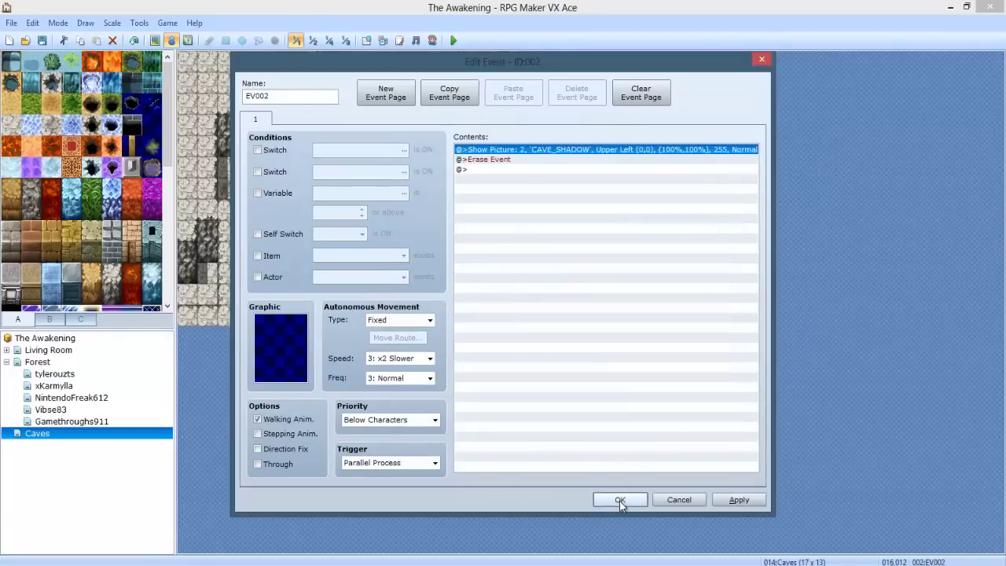
{"action": "left_click", "coordinate": [620, 499]}
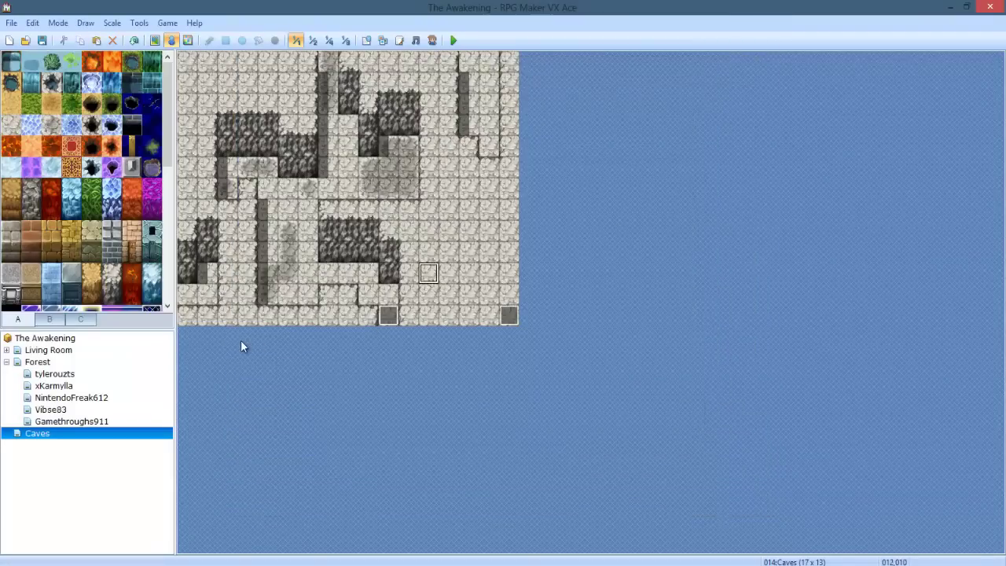
Start a new event on the Gamethroughs911 map at tile (011,003) with its trigger set to Parallel Process.
{"action": "left_click", "coordinate": [76, 422]}
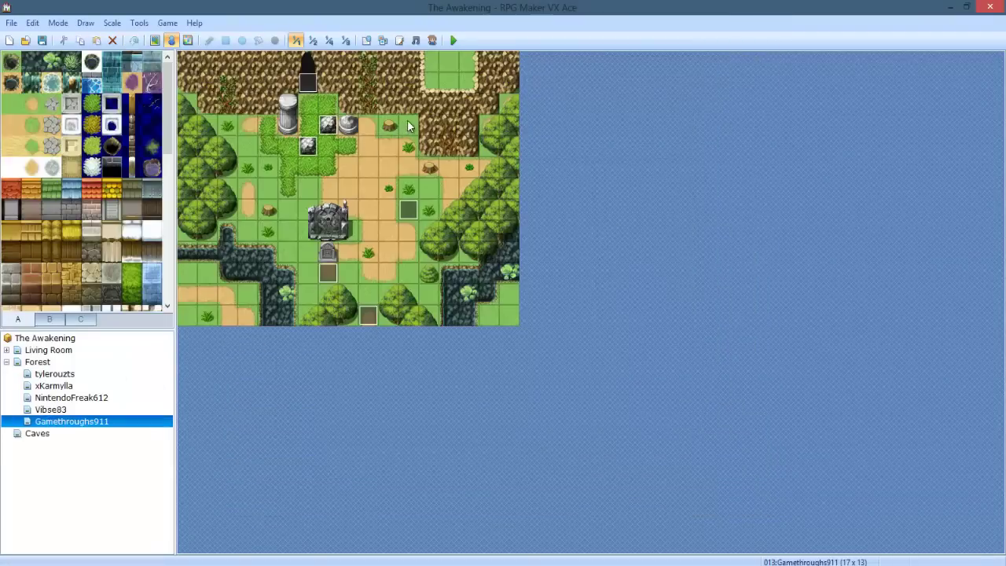
{"action": "double_click", "coordinate": [408, 126]}
{"action": "left_click", "coordinate": [428, 461]}
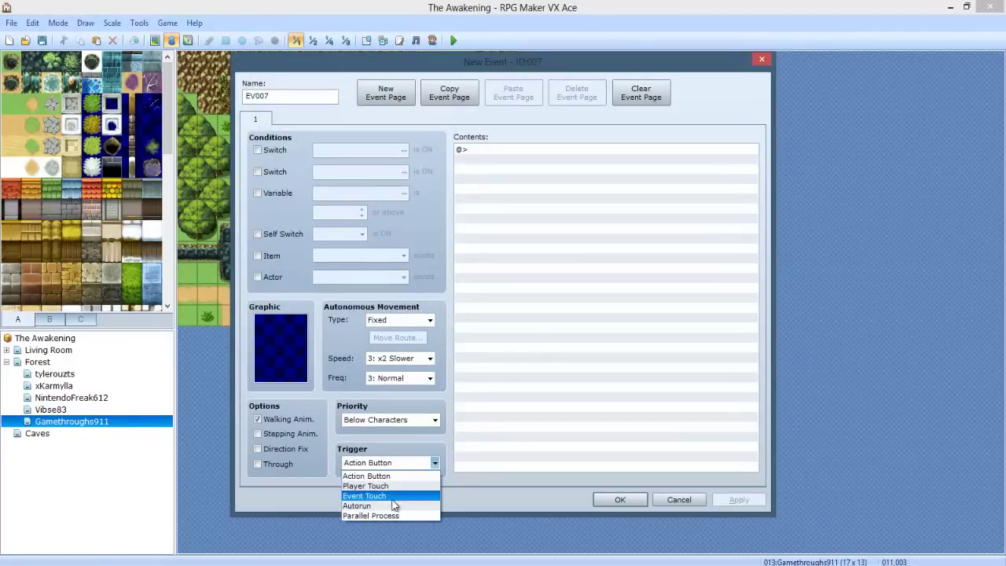
{"action": "left_click", "coordinate": [386, 517]}
Add an Erase Picture command to the new Parallel Process event on the Gamethroughs911 map and save the event.
{"action": "double_click", "coordinate": [566, 158]}
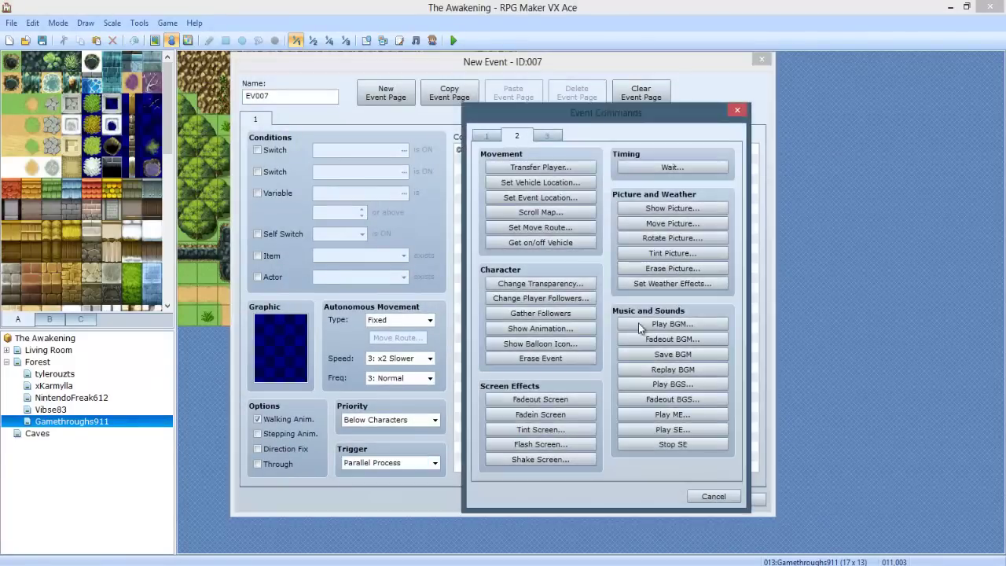
{"action": "left_click", "coordinate": [665, 270]}
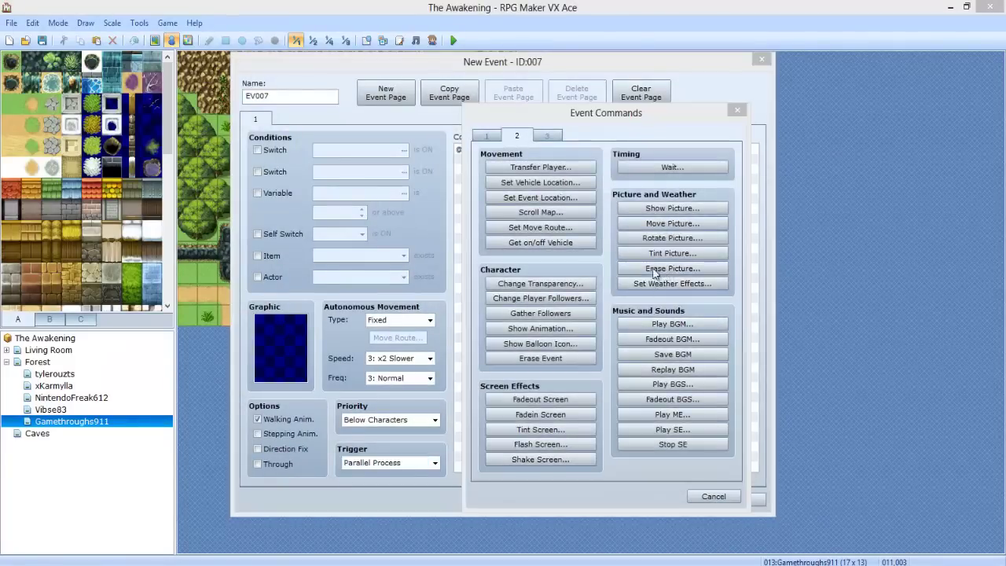
{"action": "left_click", "coordinate": [635, 306]}
{"action": "left_click", "coordinate": [506, 149]}
{"action": "double_click", "coordinate": [506, 149]}
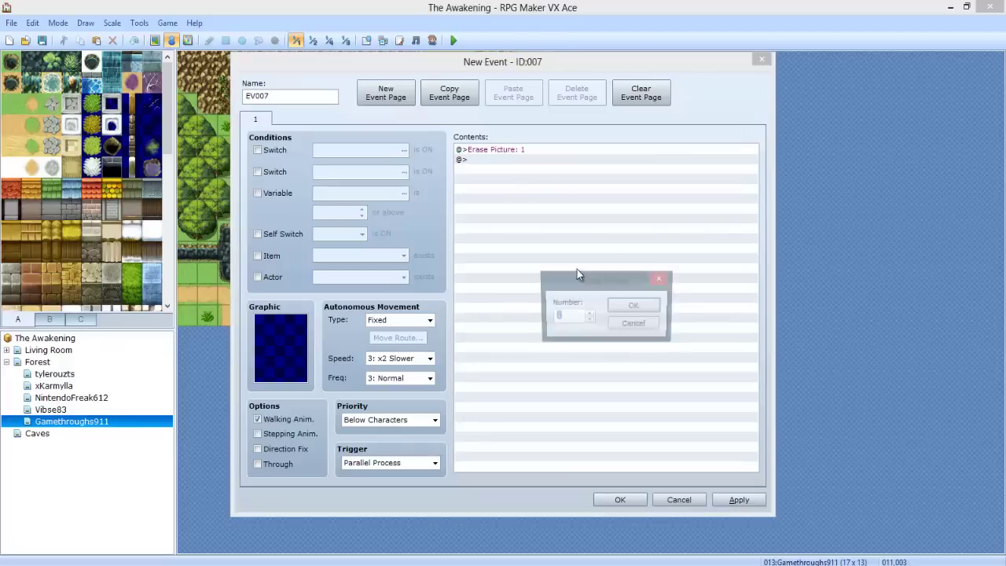
{"action": "left_click", "coordinate": [591, 313]}
{"action": "left_click", "coordinate": [635, 306]}
{"action": "left_click", "coordinate": [619, 500]}
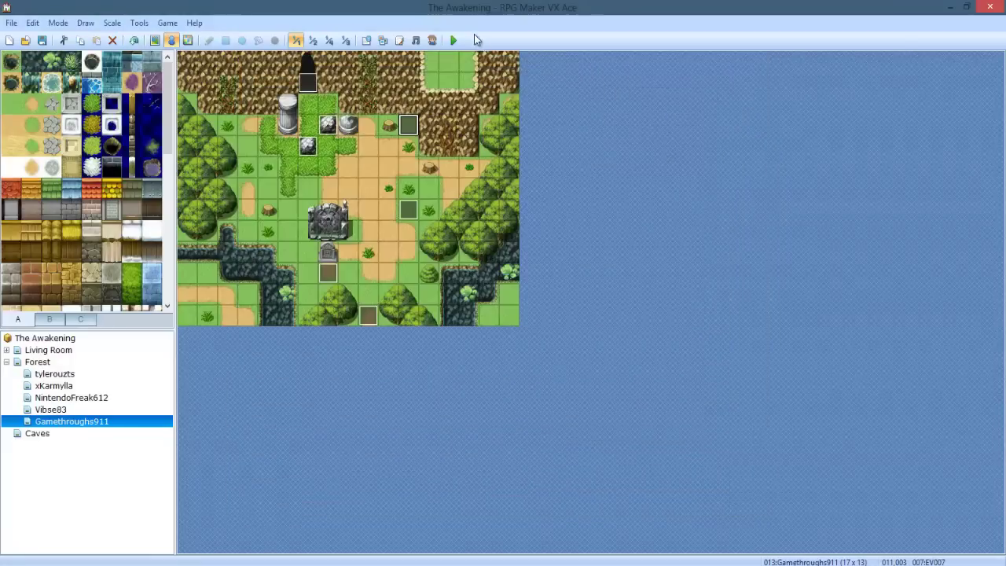
Save the project, playtest it from save File 1 and walk the character through the Gamethroughs911 map into the cave entrance.
{"action": "left_click", "coordinate": [454, 40]}
{"action": "left_click", "coordinate": [456, 318]}
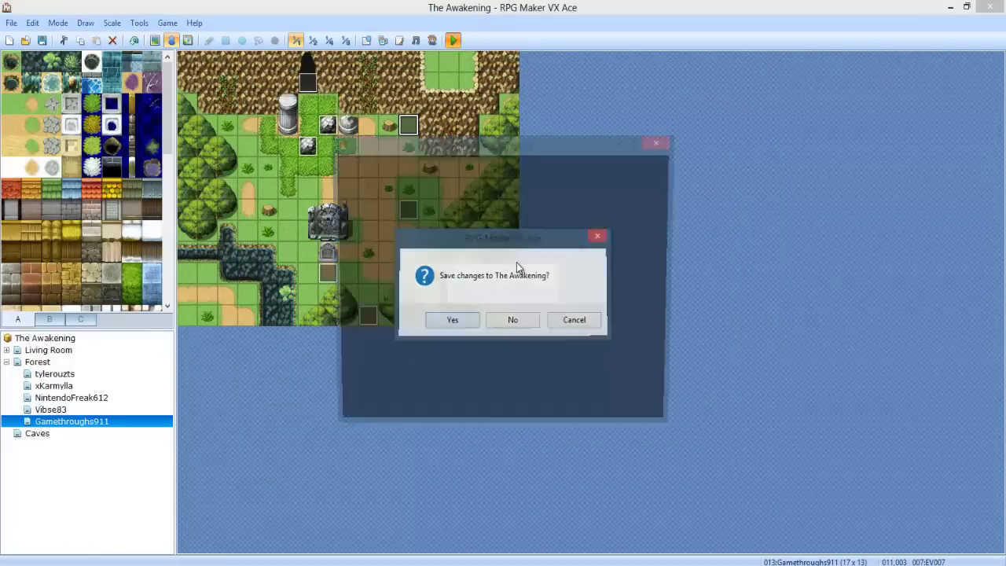
{"action": "key", "text": "Return"}
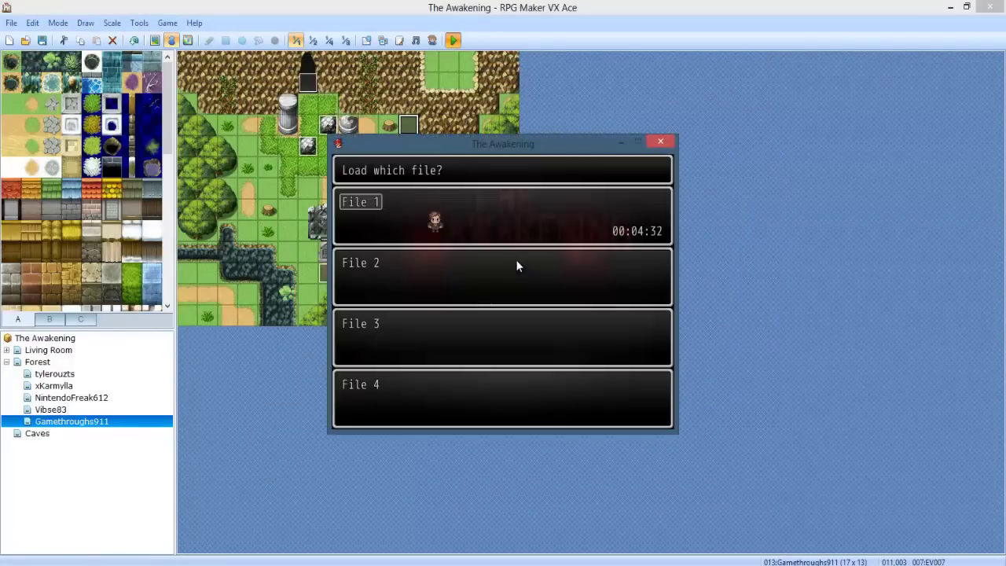
{"action": "key", "text": "Return"}
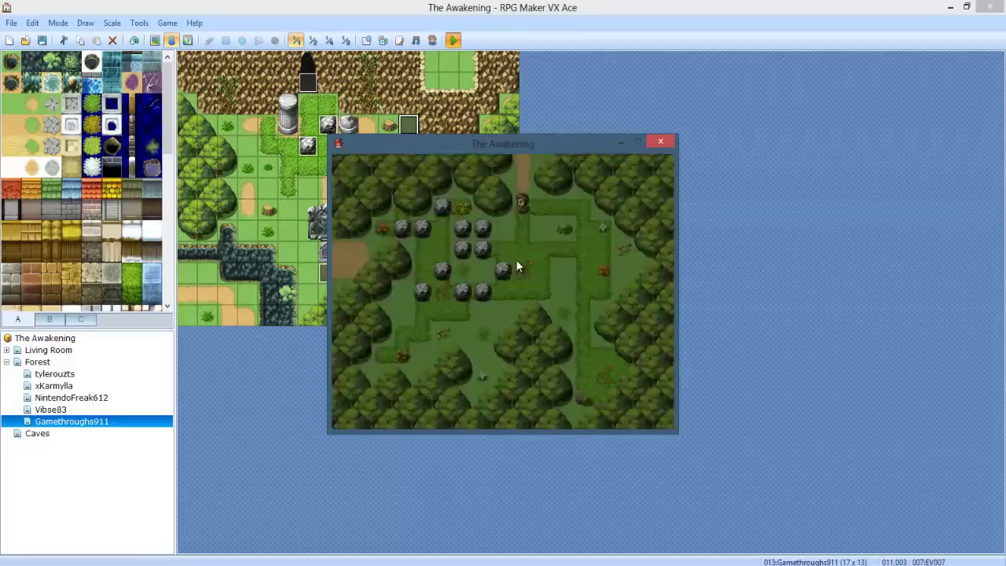
{"action": "key", "text": "Up"}
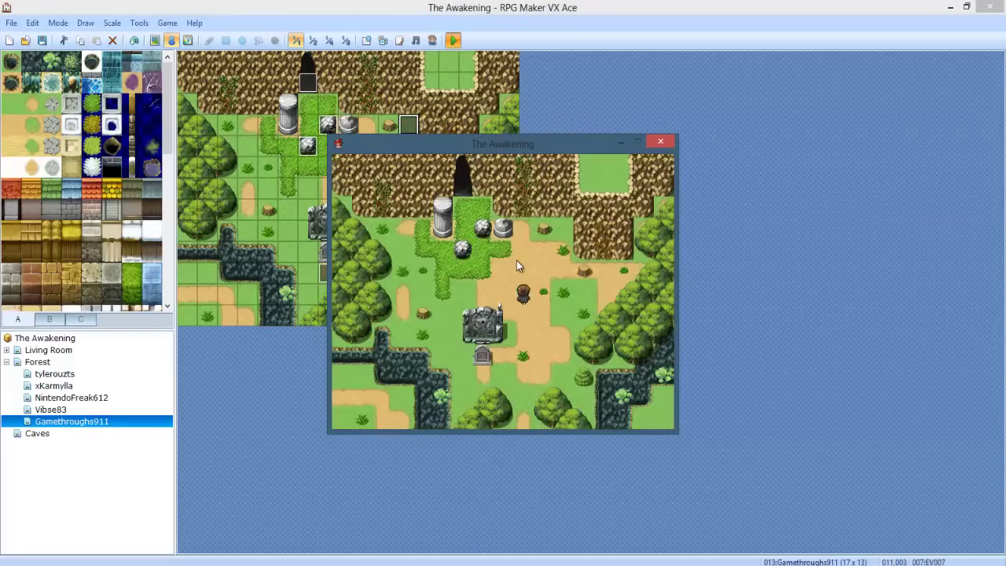
{"action": "key", "text": "Left"}
{"action": "key", "text": "Up"}
{"action": "key", "text": "Left"}
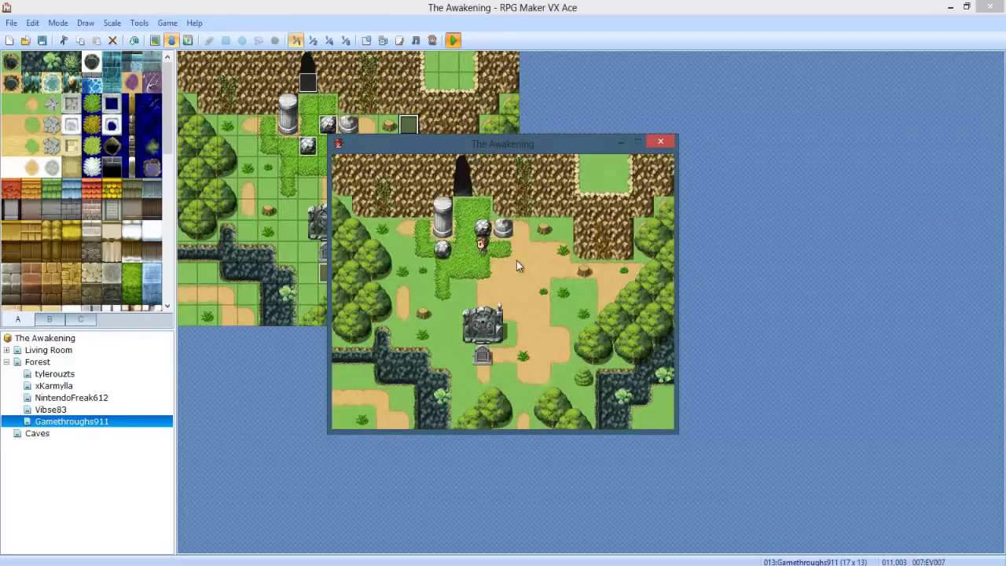
{"action": "key", "text": "Up"}
{"action": "key", "text": "Up"}
{"action": "key", "text": "Left"}
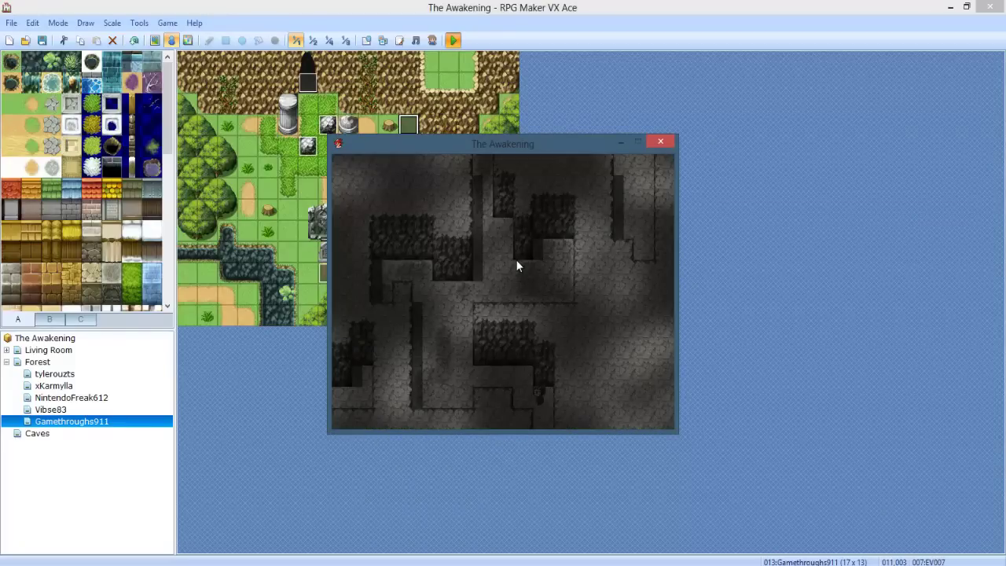
Walk around the Caves map in the playtest to examine the shadow overlay, and close the game.
{"action": "key", "text": "Up"}
{"action": "key", "text": "Up"}
{"action": "key", "text": "Right"}
{"action": "key", "text": "Right"}
{"action": "key", "text": "Right"}
{"action": "key", "text": "Left"}
{"action": "key", "text": "Left"}
{"action": "key", "text": "Left"}
{"action": "key", "text": "Down"}
{"action": "key", "text": "Up"}
{"action": "key", "text": "Up"}
{"action": "key", "text": "Down"}
{"action": "key", "text": "Right"}
{"action": "key", "text": "Left"}
{"action": "key", "text": "Up"}
{"action": "key", "text": "Right"}
{"action": "key", "text": "Up"}
{"action": "key", "text": "Up"}
{"action": "key", "text": "Down"}
{"action": "key", "text": "Down"}
{"action": "key", "text": "Left"}
{"action": "key", "text": "Down"}
{"action": "key", "text": "Right"}
{"action": "key", "text": "Up"}
{"action": "left_click", "coordinate": [659, 143]}
On the Caves map's tile layer, draw rock walls freehand at (014,001)-(014,002) and against the lower right edge around (014,008)-(016,010).
{"action": "left_click", "coordinate": [61, 433]}
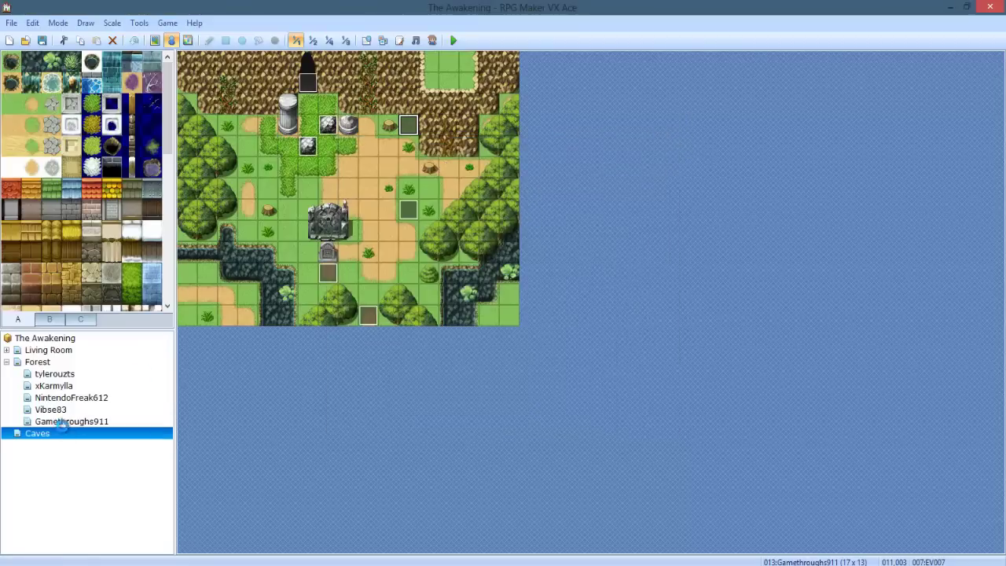
{"action": "left_click", "coordinate": [154, 41]}
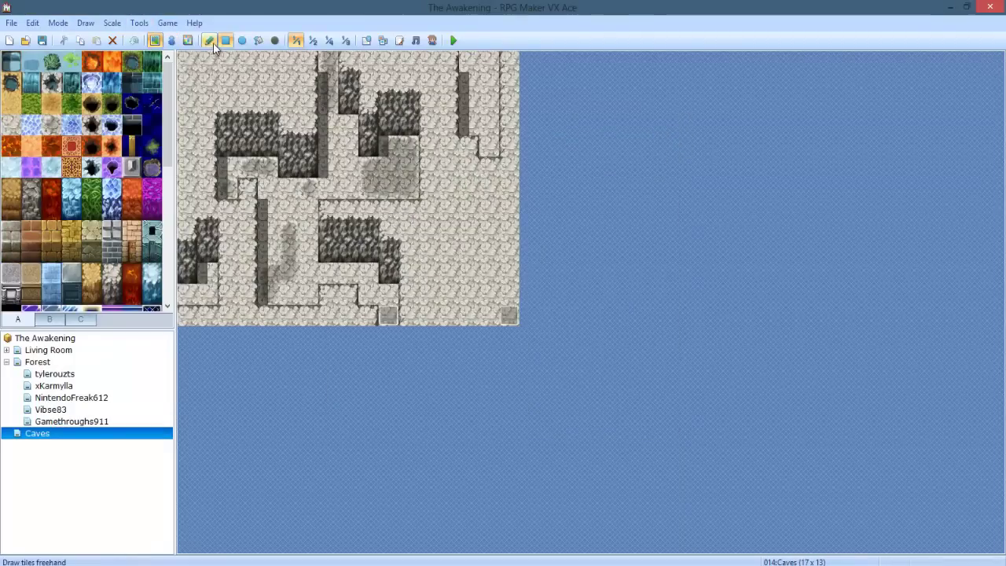
{"action": "left_click", "coordinate": [465, 70]}
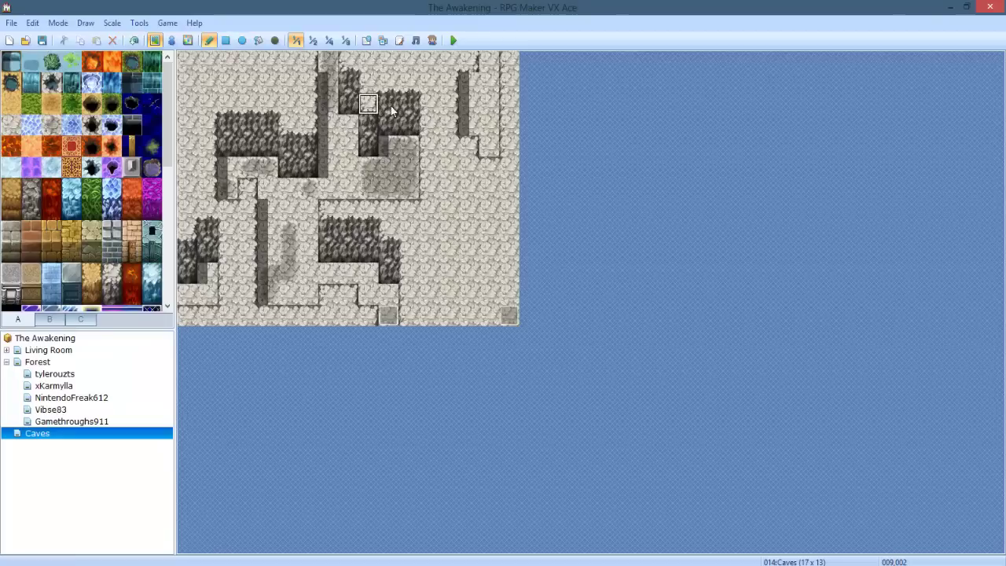
{"action": "left_click_drag", "start_coordinate": [469, 86], "coordinate": [470, 107]}
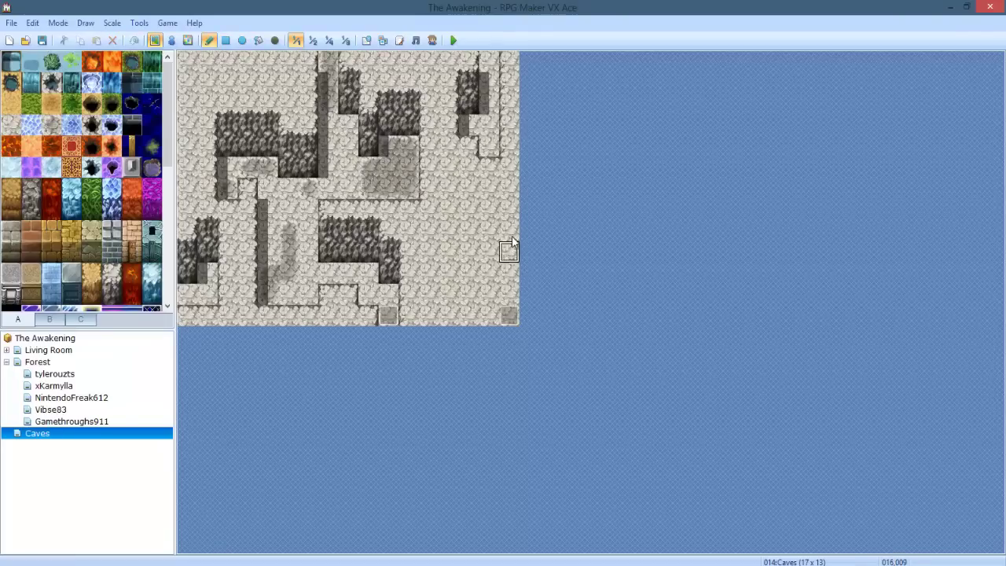
{"action": "mouse_move", "coordinate": [506, 249]}
{"action": "left_mouse_down"}
{"action": "mouse_move", "coordinate": [485, 253]}
{"action": "mouse_move", "coordinate": [507, 252]}
{"action": "mouse_move", "coordinate": [470, 274]}
{"action": "mouse_move", "coordinate": [508, 273]}
{"action": "left_mouse_up"}
{"action": "mouse_move", "coordinate": [488, 223]}
{"action": "left_mouse_down"}
{"action": "mouse_move", "coordinate": [507, 252]}
{"action": "mouse_move", "coordinate": [479, 236]}
{"action": "mouse_move", "coordinate": [473, 319]}
{"action": "left_mouse_up"}
{"action": "key", "text": "ctrl+z"}
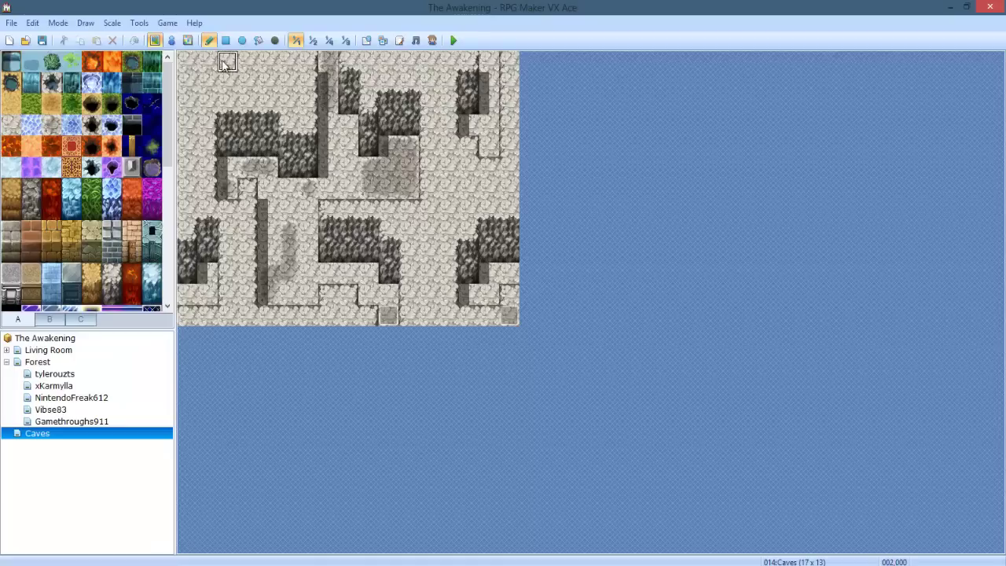
{"action": "mouse_move", "coordinate": [207, 62]}
{"action": "left_mouse_down"}
{"action": "mouse_move", "coordinate": [189, 82]}
{"action": "mouse_move", "coordinate": [187, 65]}
{"action": "left_mouse_up"}
{"action": "left_click", "coordinate": [208, 64]}
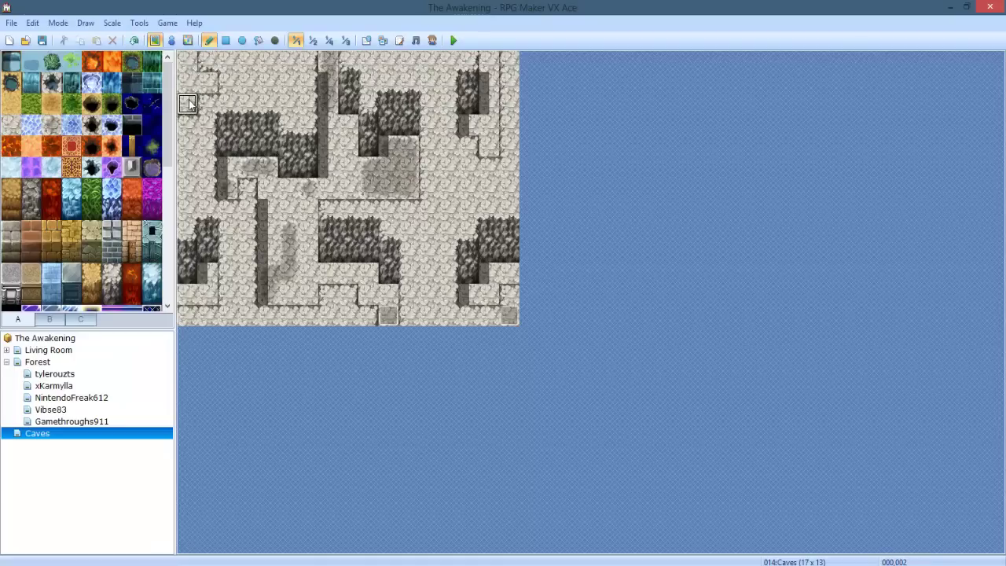
{"action": "left_click", "coordinate": [203, 63]}
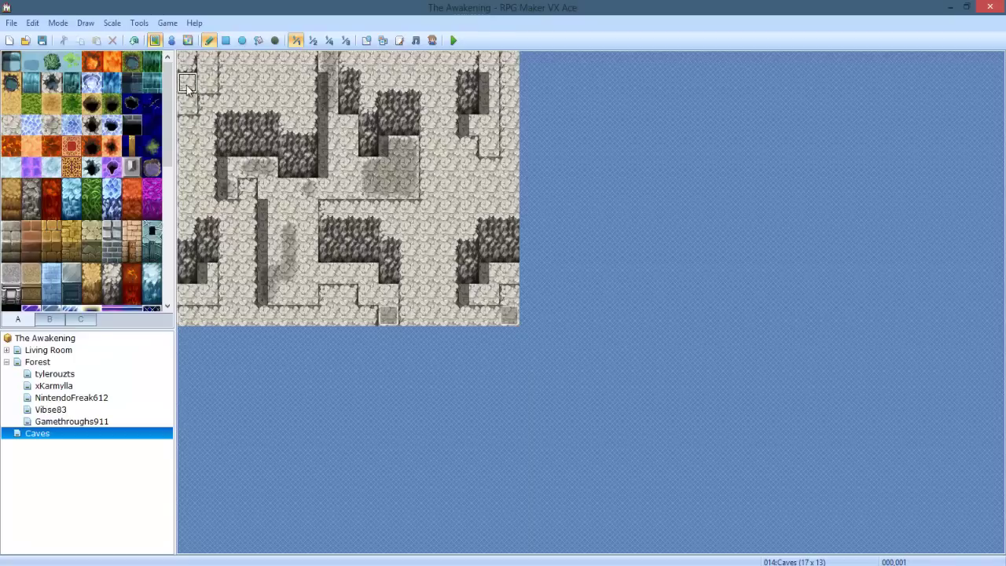
{"action": "left_click", "coordinate": [187, 90]}
{"action": "key", "text": "ctrl+z"}
{"action": "left_click_drag", "start_coordinate": [187, 65], "coordinate": [187, 85]}
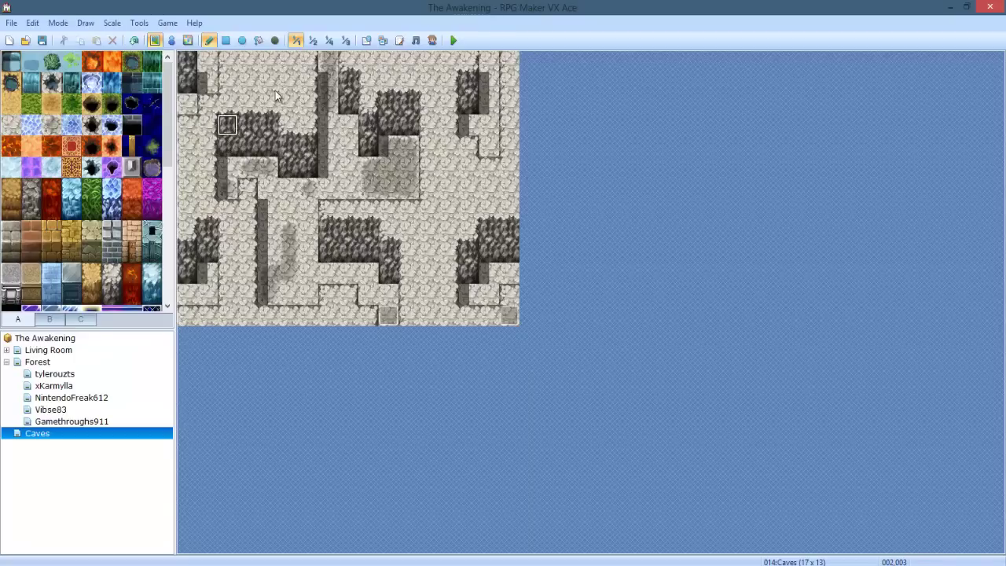
{"action": "mouse_move", "coordinate": [233, 145]}
{"action": "left_mouse_down"}
{"action": "mouse_move", "coordinate": [189, 63]}
{"action": "mouse_move", "coordinate": [197, 98]}
{"action": "mouse_move", "coordinate": [340, 88]}
{"action": "left_mouse_up"}
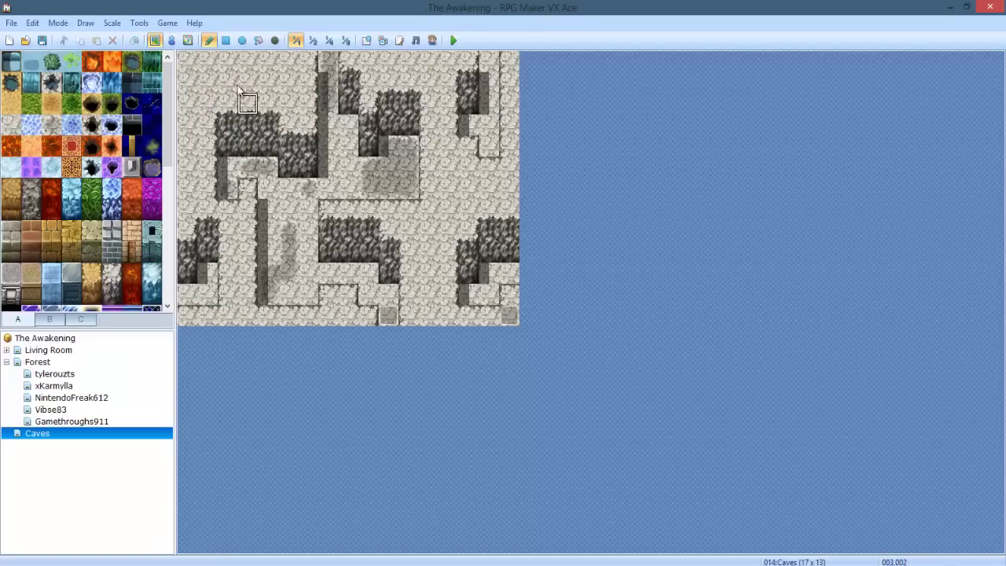
Draw a three-by-two rock wall block at the map's upper left and a two-tile wall strip at (013,006)-(014,006).
{"action": "mouse_move", "coordinate": [240, 89]}
{"action": "left_mouse_down"}
{"action": "mouse_move", "coordinate": [203, 79]}
{"action": "mouse_move", "coordinate": [241, 82]}
{"action": "mouse_move", "coordinate": [236, 66]}
{"action": "mouse_move", "coordinate": [203, 61]}
{"action": "left_mouse_up"}
{"action": "left_click", "coordinate": [449, 208]}
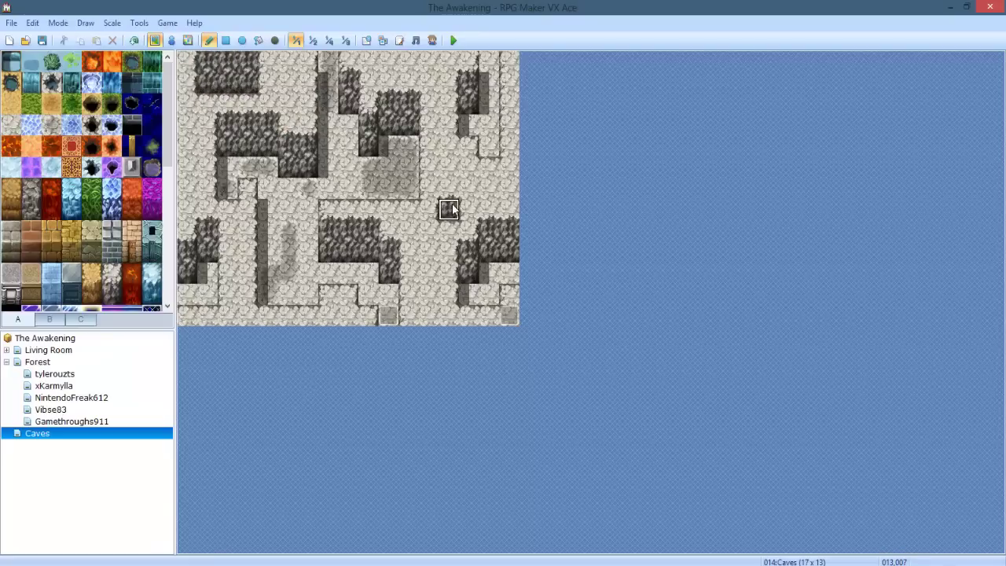
{"action": "key", "text": "ctrl+z"}
{"action": "left_click_drag", "start_coordinate": [463, 198], "coordinate": [491, 185]}
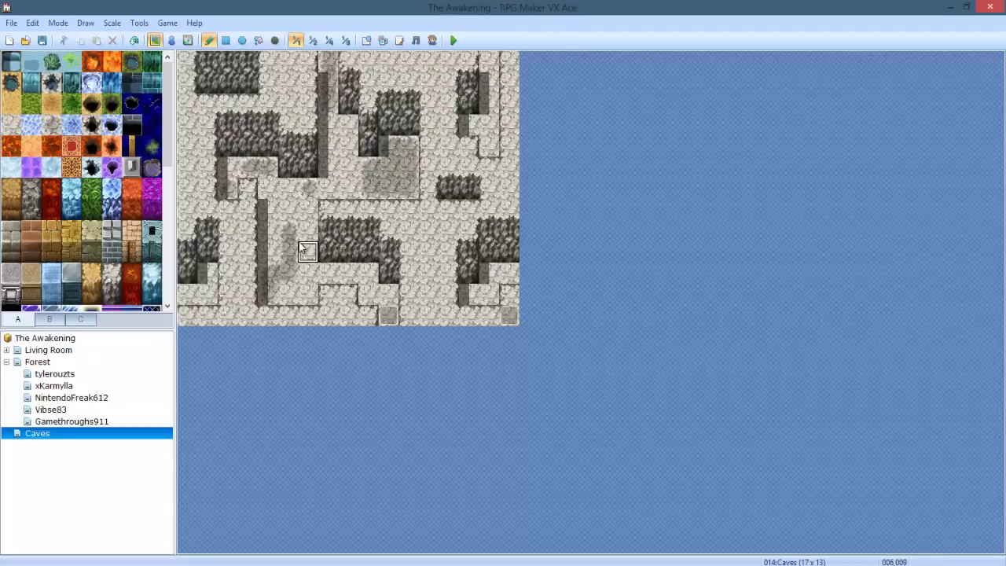
Copy a two-by-two raised ledge block to (013,004) above the wall strip, restore the source floor tiles and save the project.
{"action": "mouse_move", "coordinate": [301, 245]}
{"action": "left_mouse_down"}
{"action": "mouse_move", "coordinate": [284, 240]}
{"action": "mouse_move", "coordinate": [316, 242]}
{"action": "mouse_move", "coordinate": [283, 234]}
{"action": "left_mouse_up"}
{"action": "right_click_drag", "start_coordinate": [282, 234], "coordinate": [308, 250]}
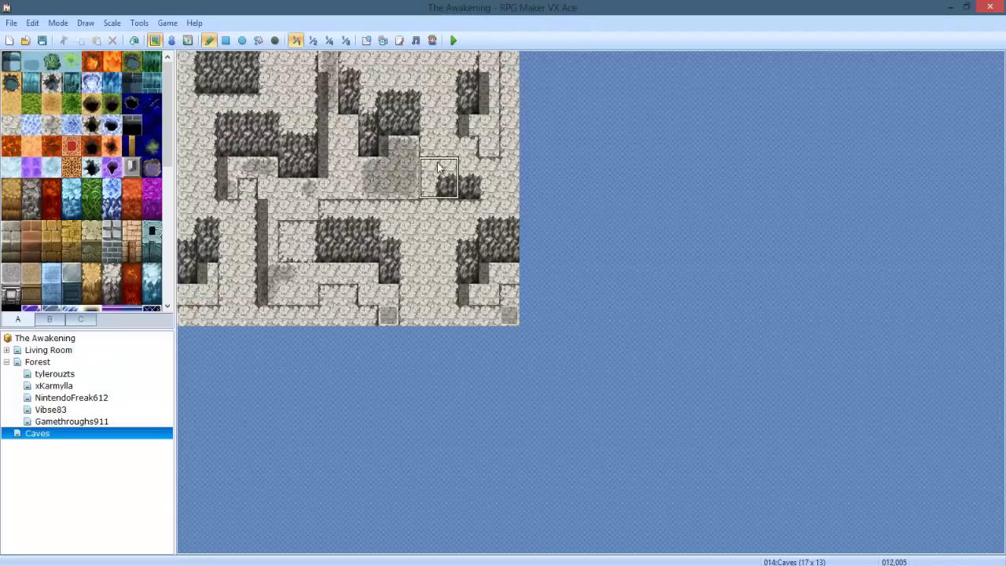
{"action": "left_click", "coordinate": [452, 147]}
{"action": "left_click_drag", "start_coordinate": [284, 206], "coordinate": [275, 202]}
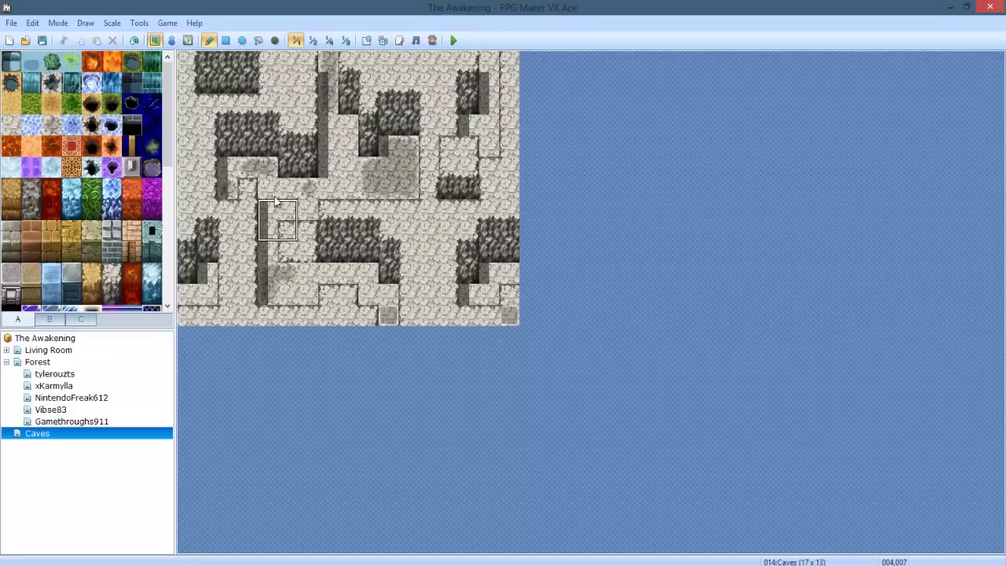
{"action": "left_click_drag", "start_coordinate": [291, 241], "coordinate": [307, 233]}
{"action": "key", "text": "ctrl+s"}
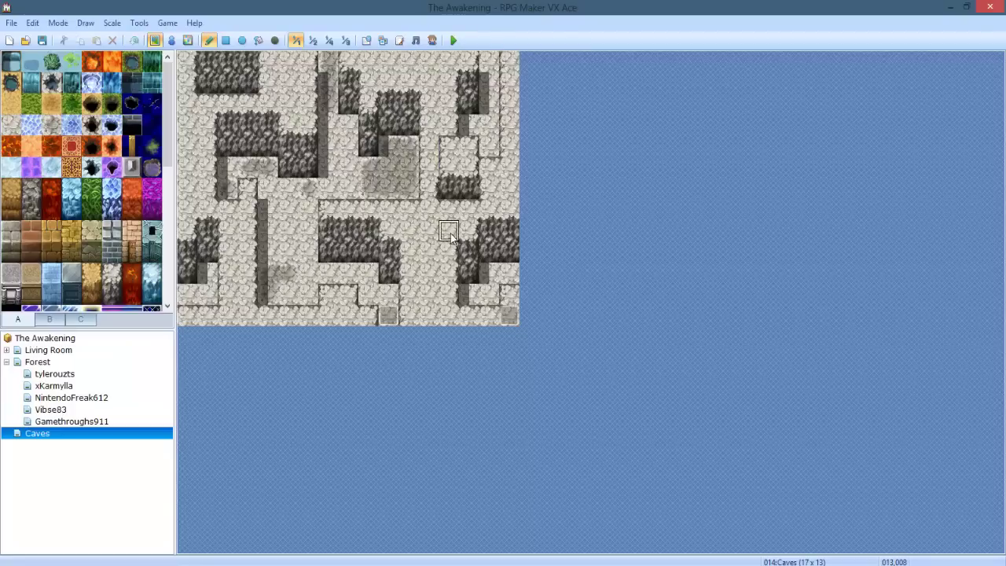
{"action": "left_click", "coordinate": [488, 155]}
{"action": "left_click", "coordinate": [453, 165]}
{"action": "left_click", "coordinate": [487, 211]}
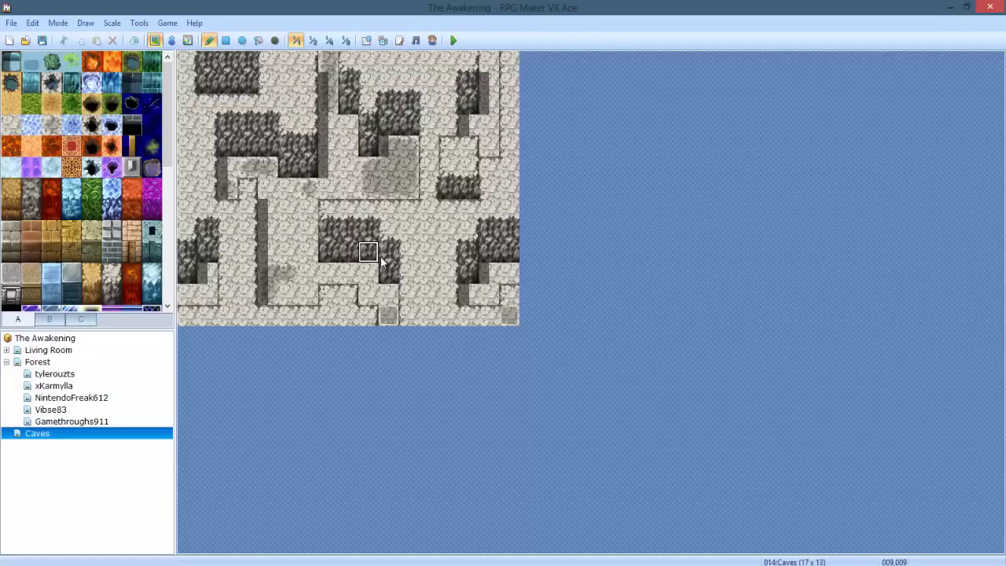
{"action": "left_click", "coordinate": [560, 563]}
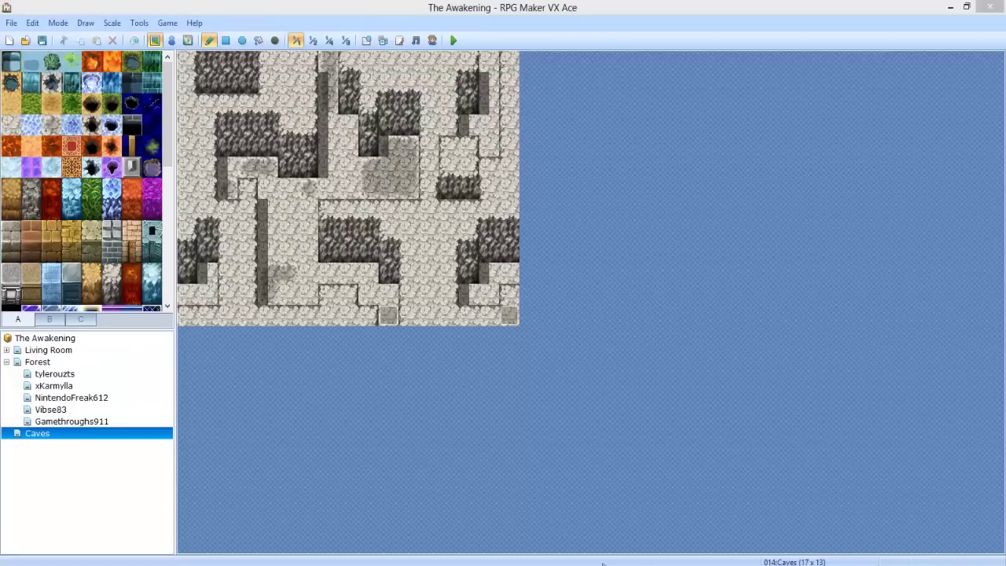
{"action": "left_click", "coordinate": [977, 481]}
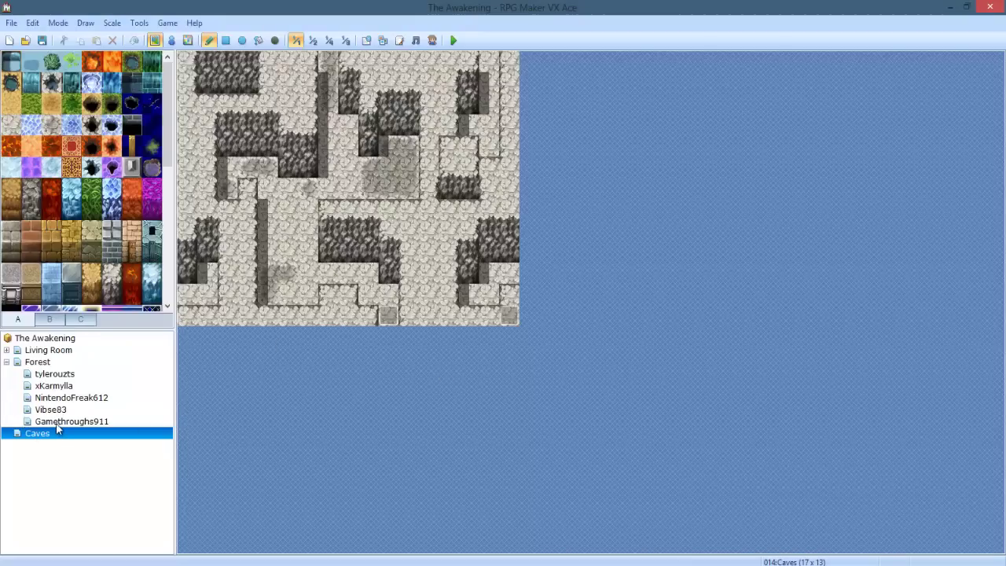
Collapse the Forest map group and reopen the Caves map.
{"action": "left_click", "coordinate": [35, 362]}
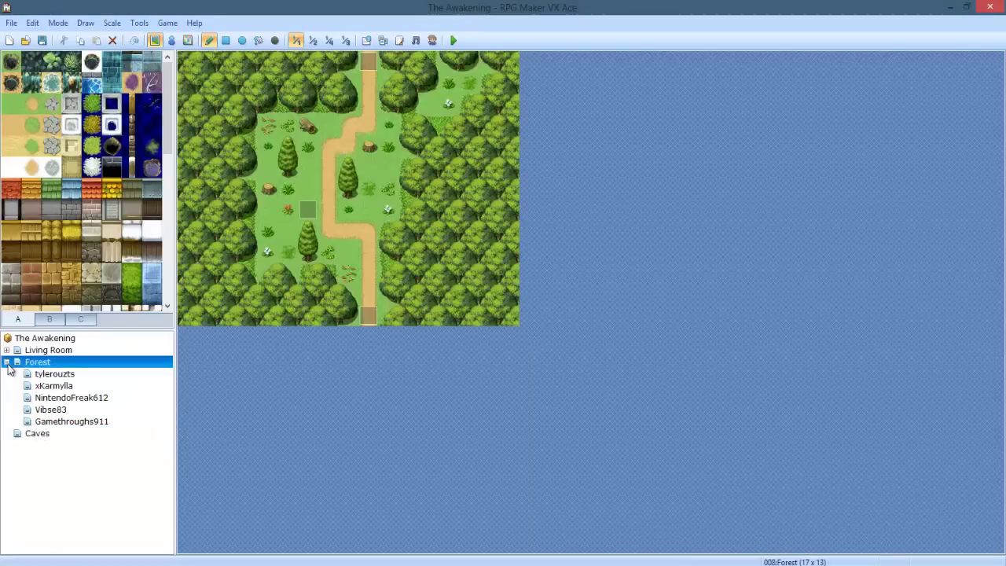
{"action": "left_click", "coordinate": [6, 361]}
{"action": "left_click", "coordinate": [37, 374]}
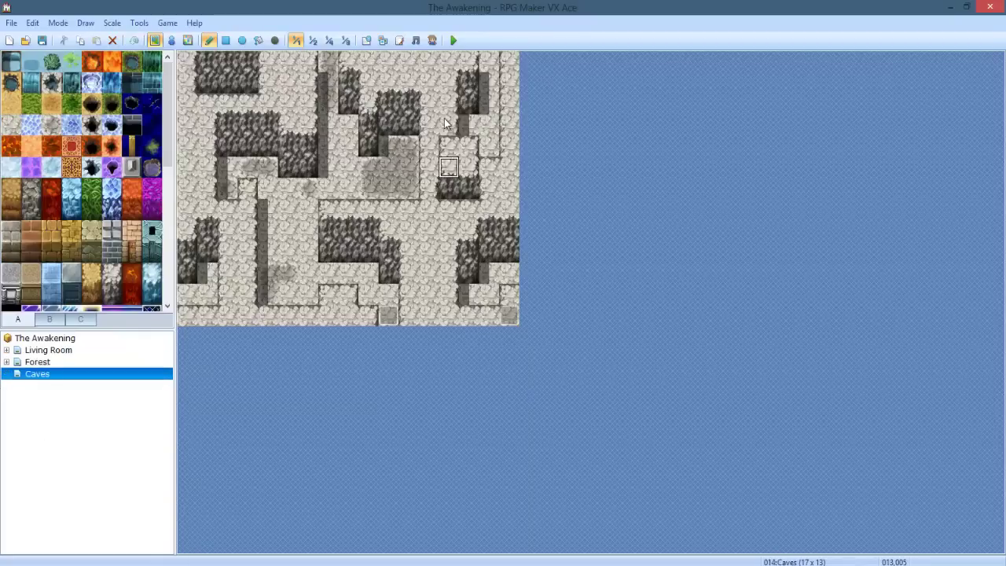
Playtest a new game through the opening dialogue in the player's room, and close the game.
{"action": "left_click", "coordinate": [453, 40]}
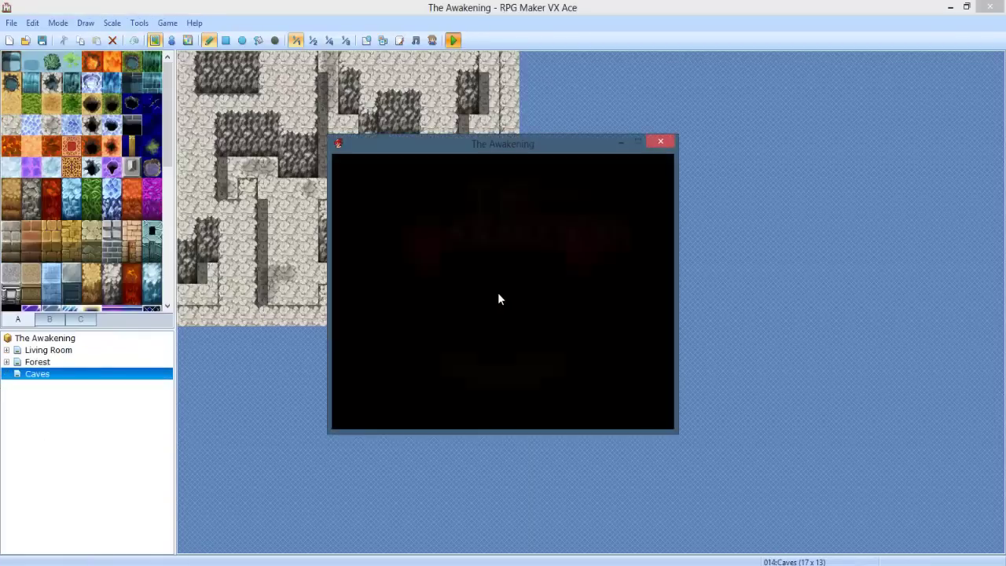
{"action": "key", "text": "Up"}
{"action": "key", "text": "Return"}
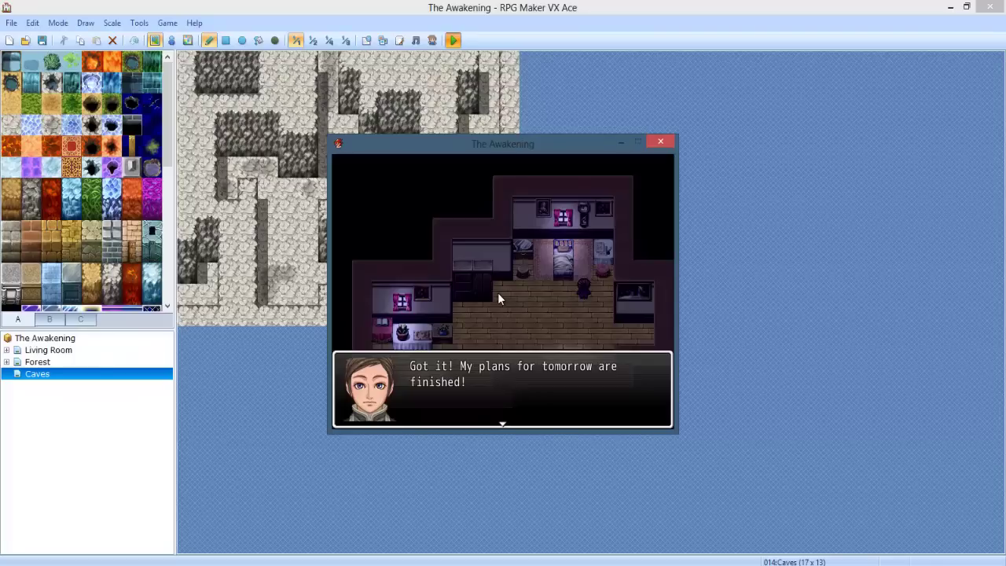
{"action": "key", "text": "Return"}
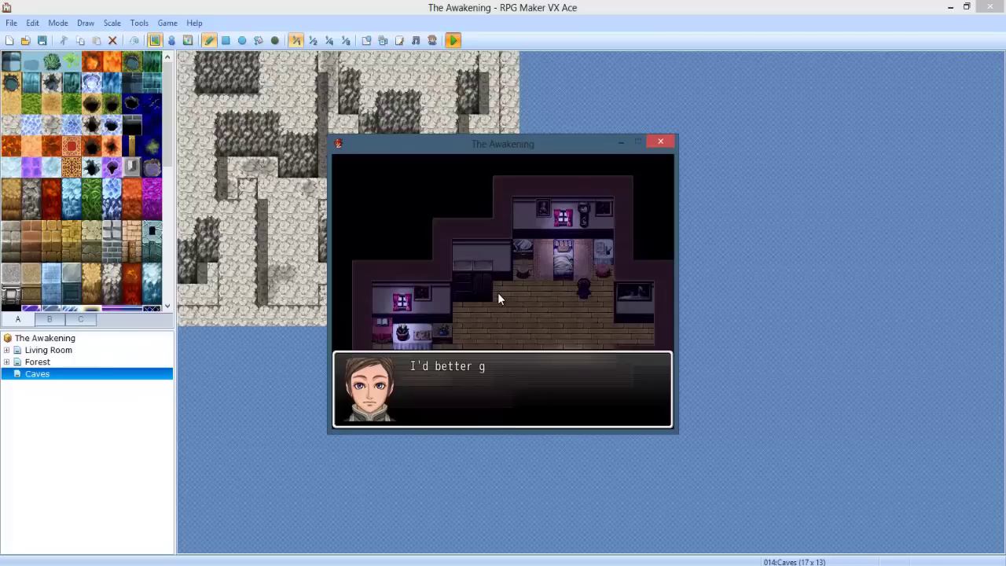
{"action": "key", "text": "Return"}
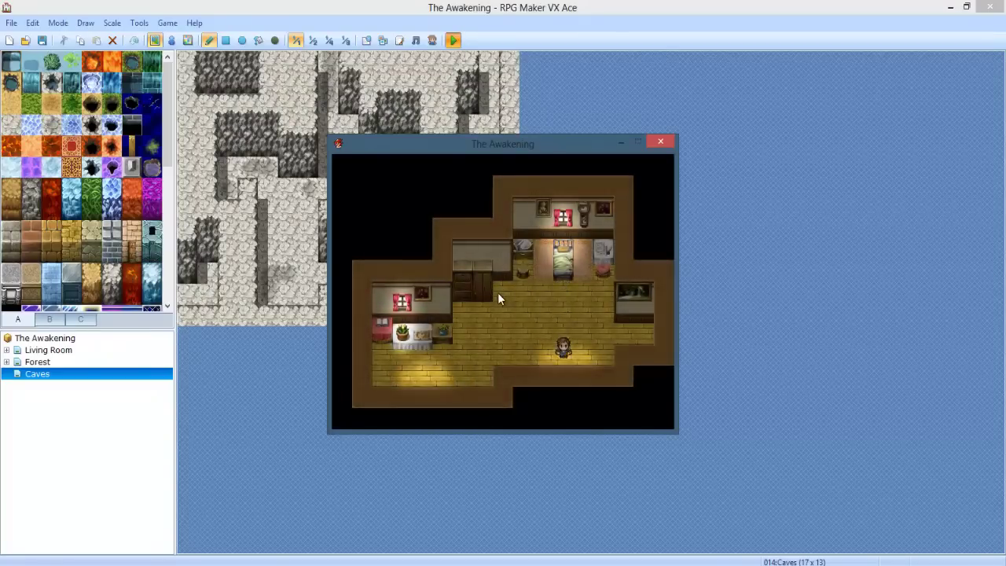
{"action": "left_click", "coordinate": [660, 142]}
Open the Players Room map for event editing and move the Player start event to tile (013,005) by the desk.
{"action": "left_click", "coordinate": [47, 350]}
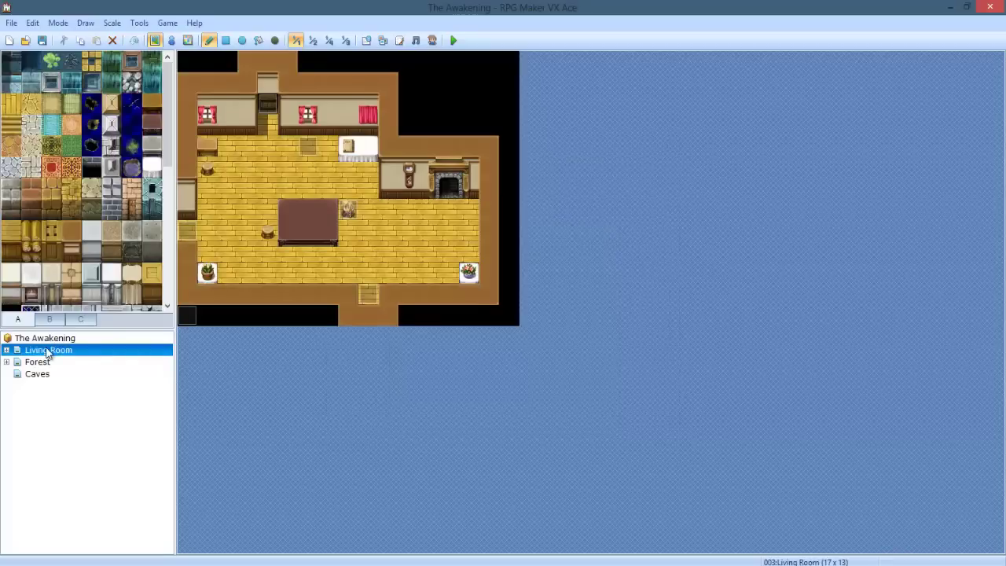
{"action": "left_click", "coordinate": [6, 349]}
{"action": "left_click", "coordinate": [45, 374]}
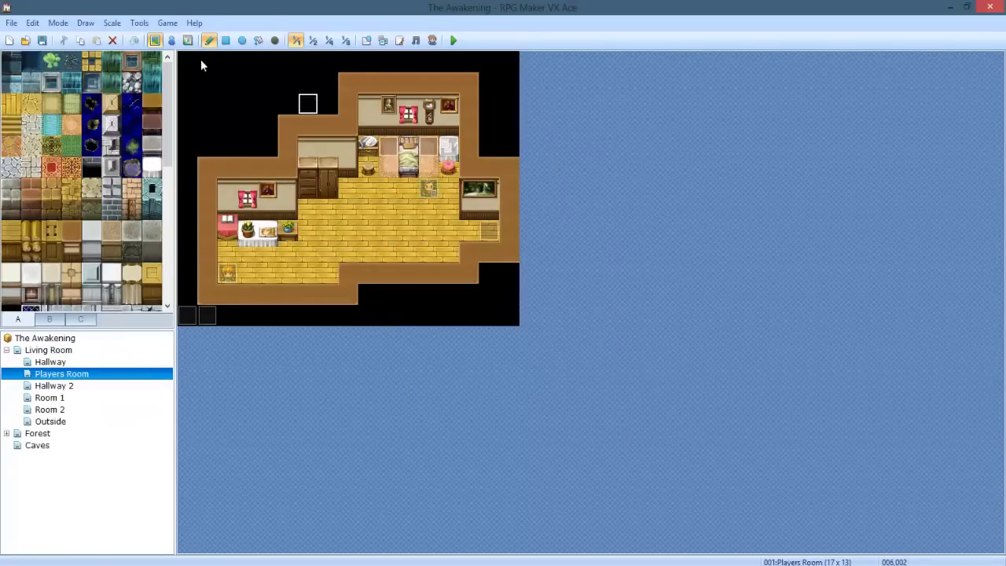
{"action": "left_click", "coordinate": [171, 40]}
{"action": "left_click_drag", "start_coordinate": [458, 169], "coordinate": [449, 168]}
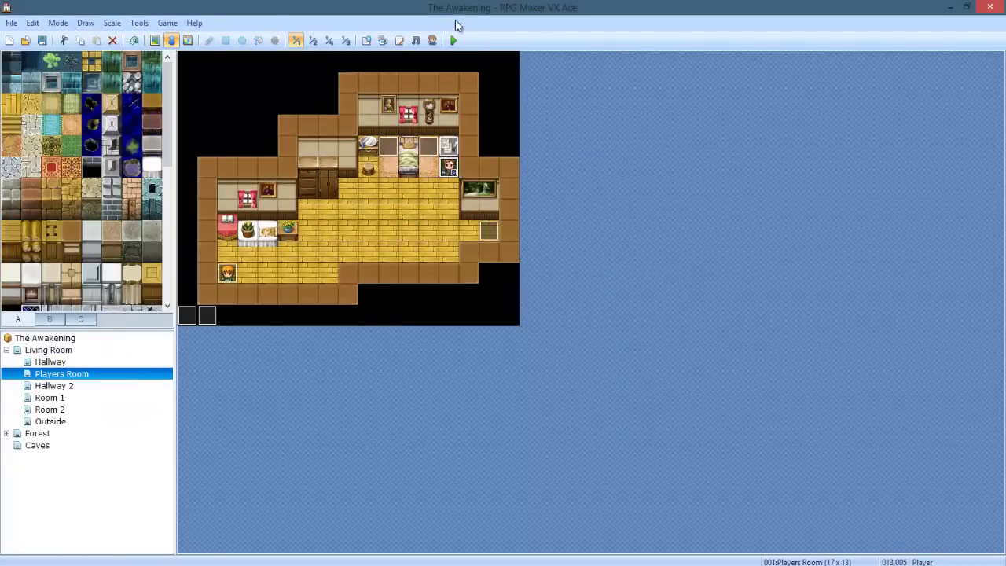
Start a playtest with the project changes saved, begin a new game and play through the opening bedtime dialogue.
{"action": "left_click", "coordinate": [452, 41]}
{"action": "left_click", "coordinate": [461, 322]}
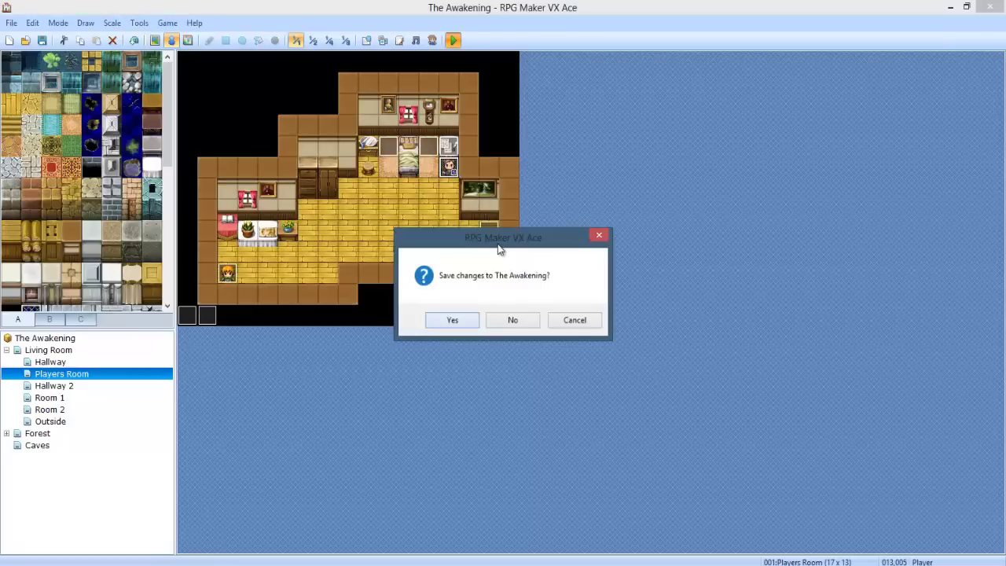
{"action": "key", "text": "Up"}
{"action": "key", "text": "Return"}
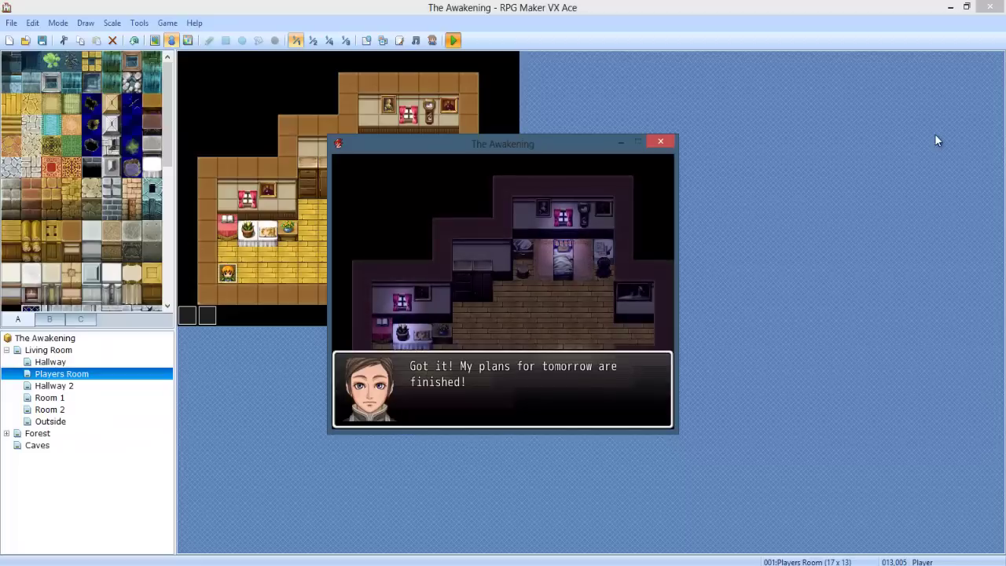
{"action": "key", "text": "Return"}
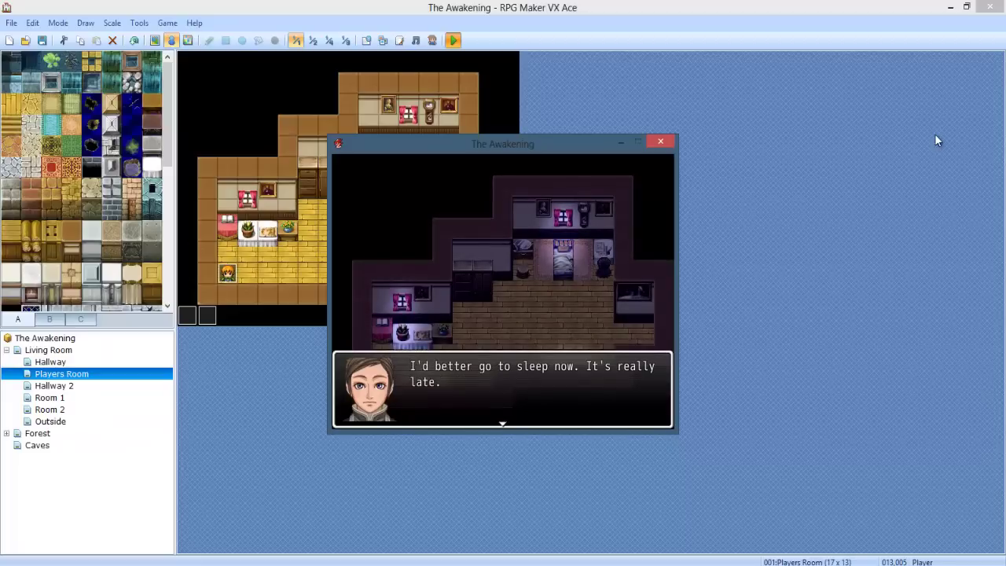
{"action": "key", "text": "Return"}
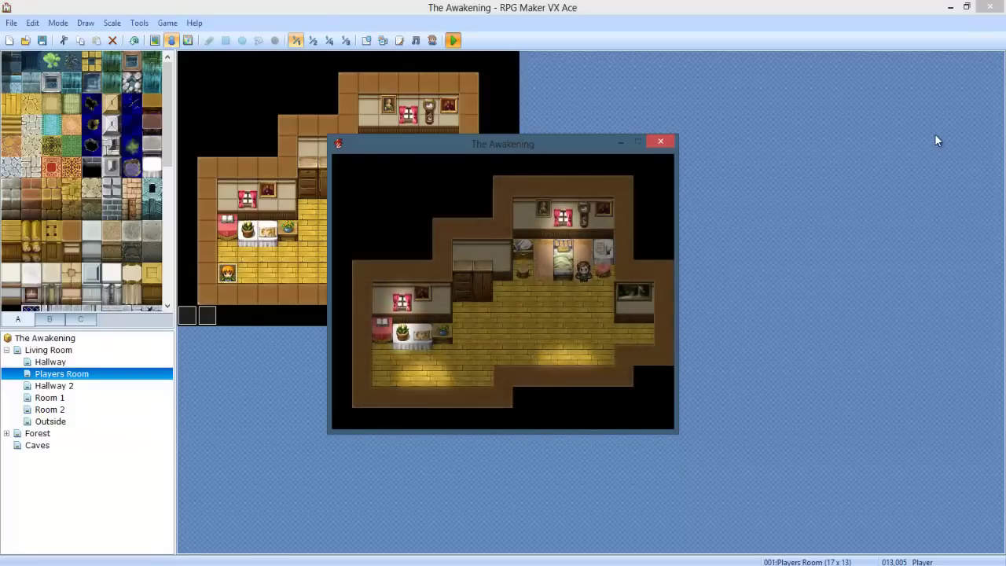
Walk down the bedroom to trigger the notes reminder, return to the desk and collect and read the note.
{"action": "key", "text": "Down"}
{"action": "key", "text": "Down"}
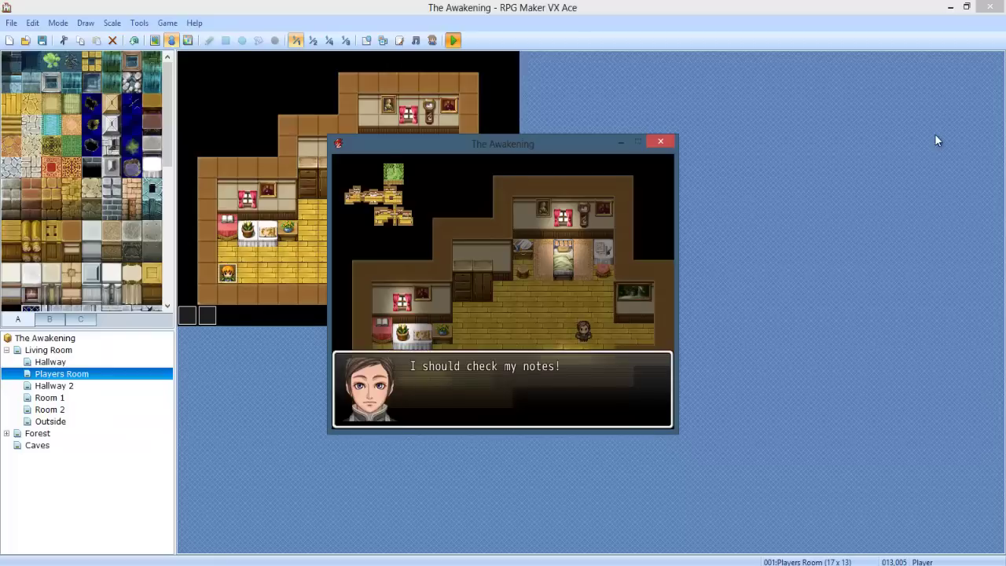
{"action": "key", "text": "Return"}
{"action": "key", "text": "Up"}
{"action": "key", "text": "Up"}
{"action": "key", "text": "Up"}
{"action": "key", "text": "Right"}
{"action": "key", "text": "Return"}
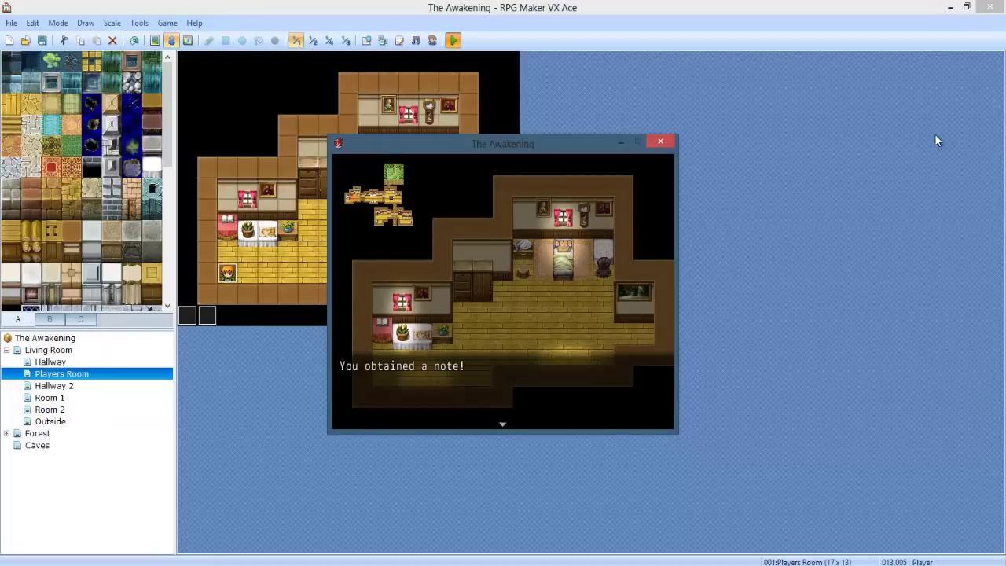
{"action": "key", "text": "Return"}
{"action": "key", "text": "Return"}
{"action": "key", "text": "Down"}
{"action": "key", "text": "Down"}
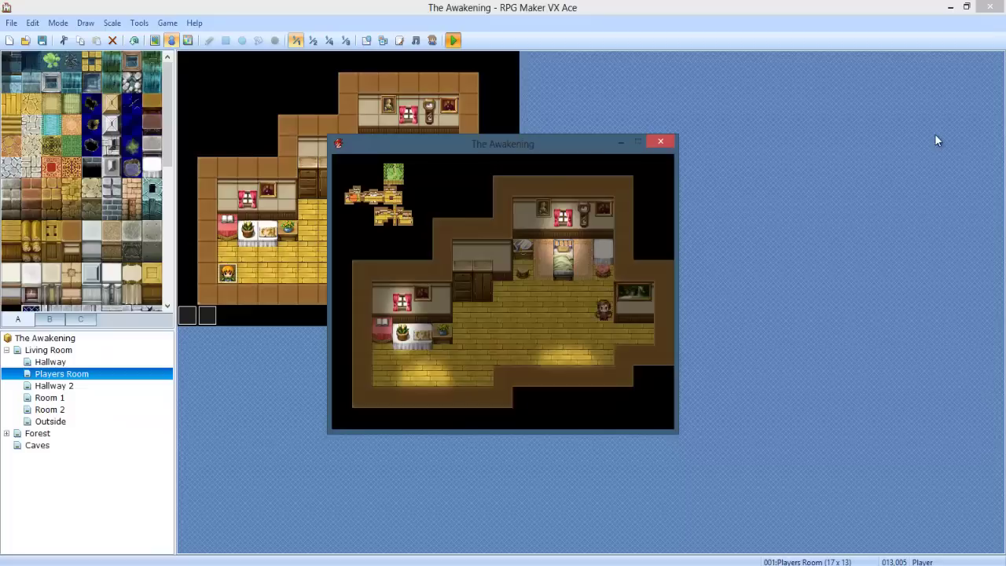
Walk the character out of the bedroom and through the Hallway into the Living Room.
{"action": "key", "text": "Right"}
{"action": "key", "text": "Right"}
{"action": "key", "text": "Right"}
{"action": "key", "text": "Right"}
{"action": "key", "text": "Right"}
{"action": "key", "text": "Right"}
{"action": "key", "text": "Right"}
{"action": "key", "text": "Right"}
{"action": "key", "text": "Right"}
{"action": "key", "text": "Right"}
{"action": "key", "text": "Right"}
{"action": "key", "text": "Right"}
{"action": "key", "text": "Right"}
{"action": "key", "text": "Right"}
{"action": "key", "text": "Right"}
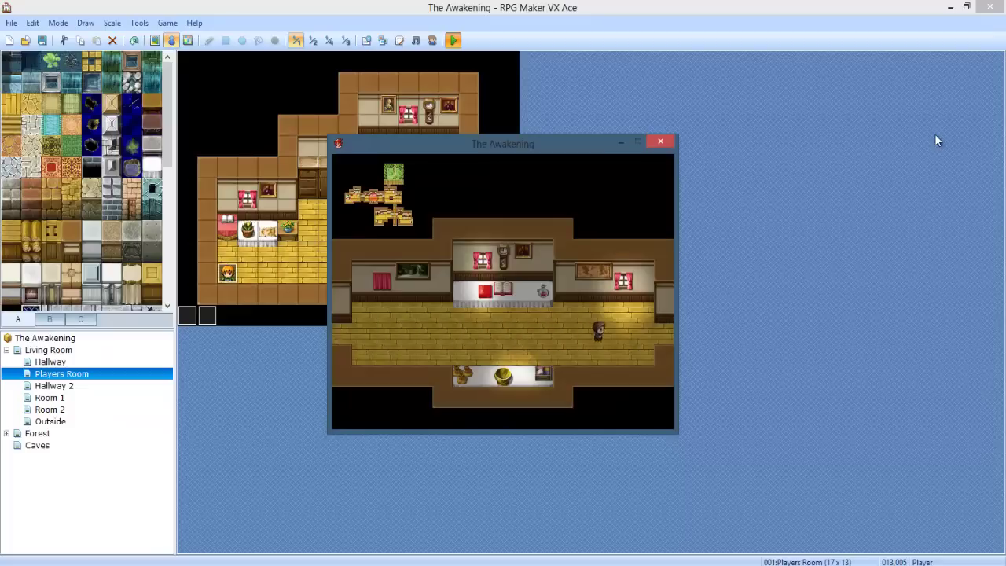
{"action": "key", "text": "Up"}
{"action": "key", "text": "Up"}
{"action": "key", "text": "Right"}
{"action": "key", "text": "Right"}
{"action": "key", "text": "Right"}
{"action": "key", "text": "Right"}
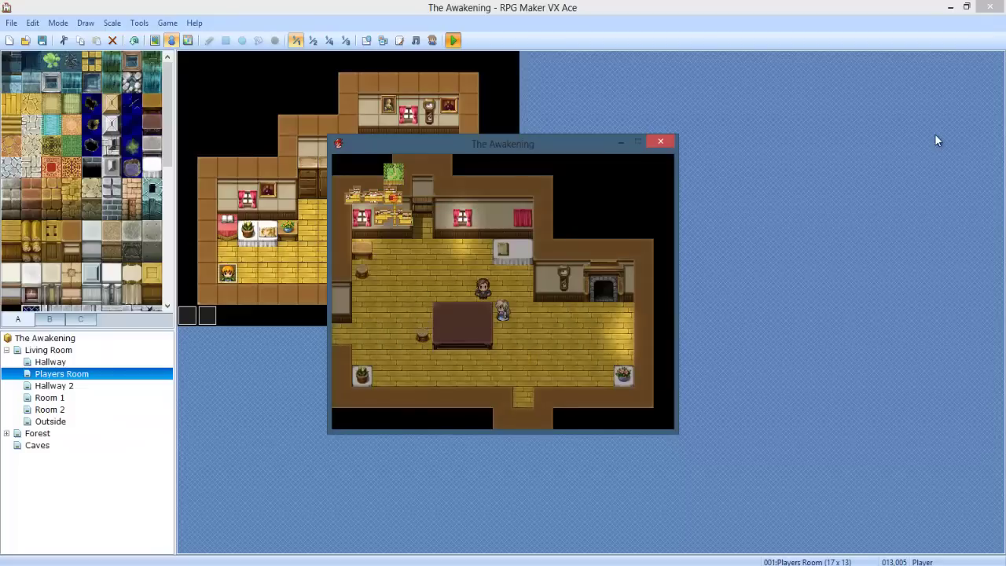
Walk past the woman by the Living Room table, leave the house and approach the blond boy in the clearing.
{"action": "key", "text": "Down"}
{"action": "key", "text": "Down"}
{"action": "key", "text": "Right"}
{"action": "key", "text": "Right"}
{"action": "key", "text": "Up"}
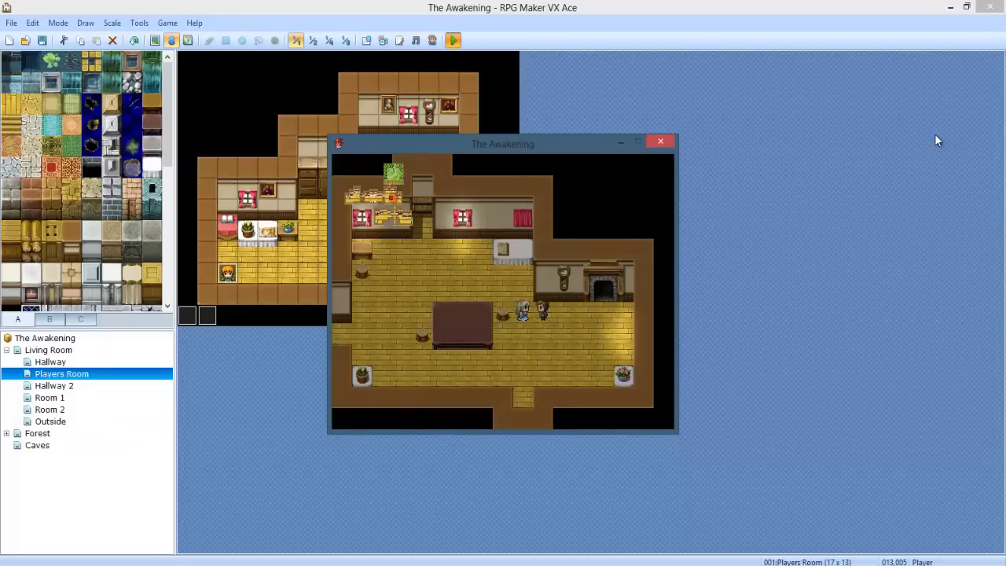
{"action": "key", "text": "Return"}
{"action": "key", "text": "Return"}
{"action": "key", "text": "Right"}
{"action": "key", "text": "Down"}
{"action": "key", "text": "Left"}
{"action": "key", "text": "Left"}
{"action": "key", "text": "Up"}
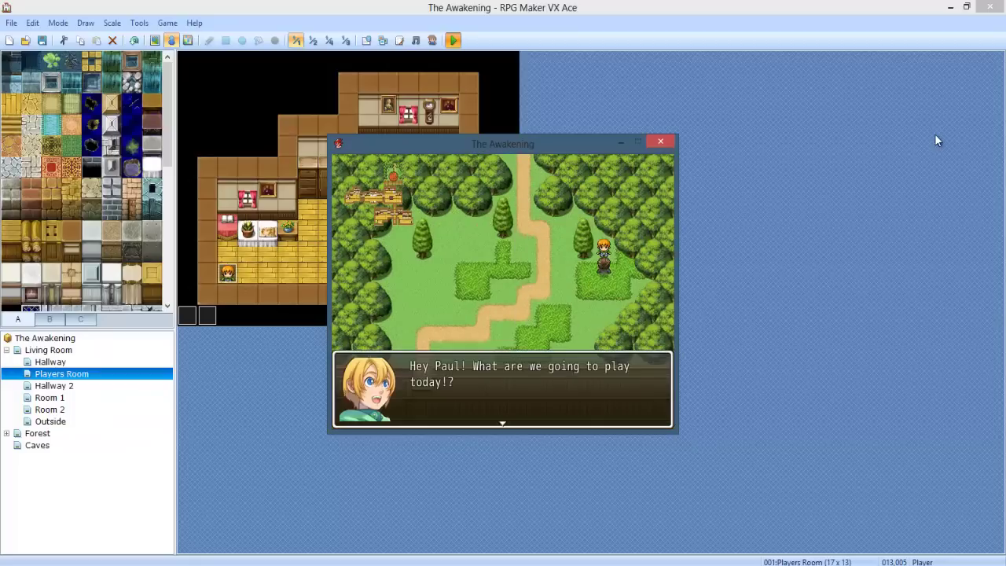
Play through the outdoor conversation with the blond boy about the day's game.
{"action": "key", "text": "Return"}
{"action": "key", "text": "Return"}
{"action": "key", "text": "Return"}
{"action": "key", "text": "Return"}
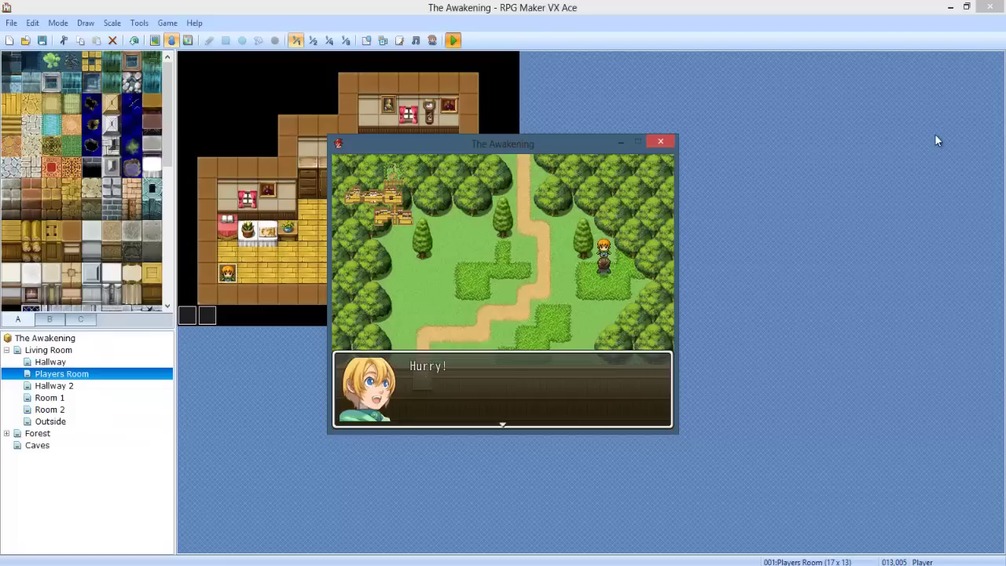
{"action": "key", "text": "Return"}
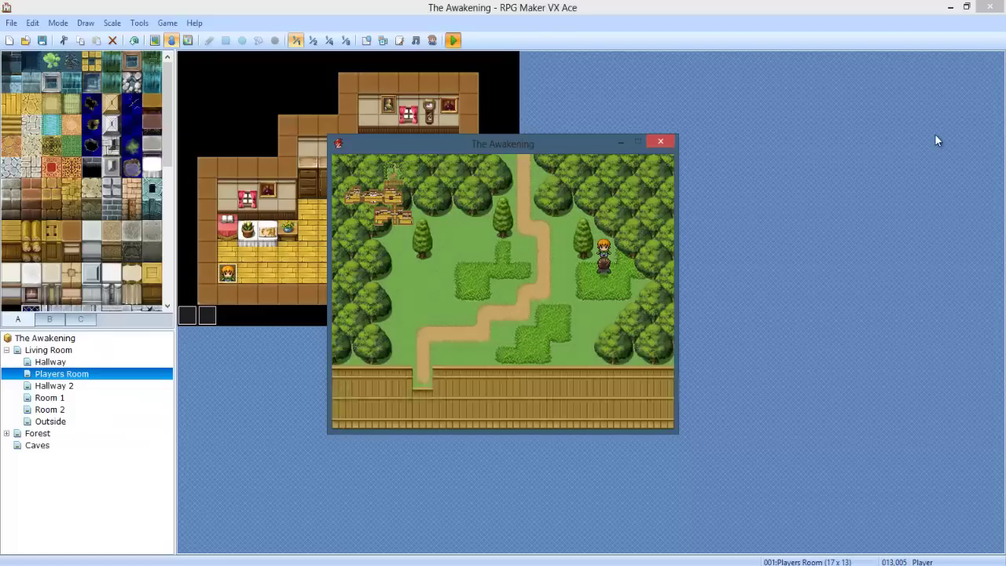
Walk back along the forest path into the house and through the Living Room to the Hallway to search for the boy.
{"action": "key", "text": "Left"}
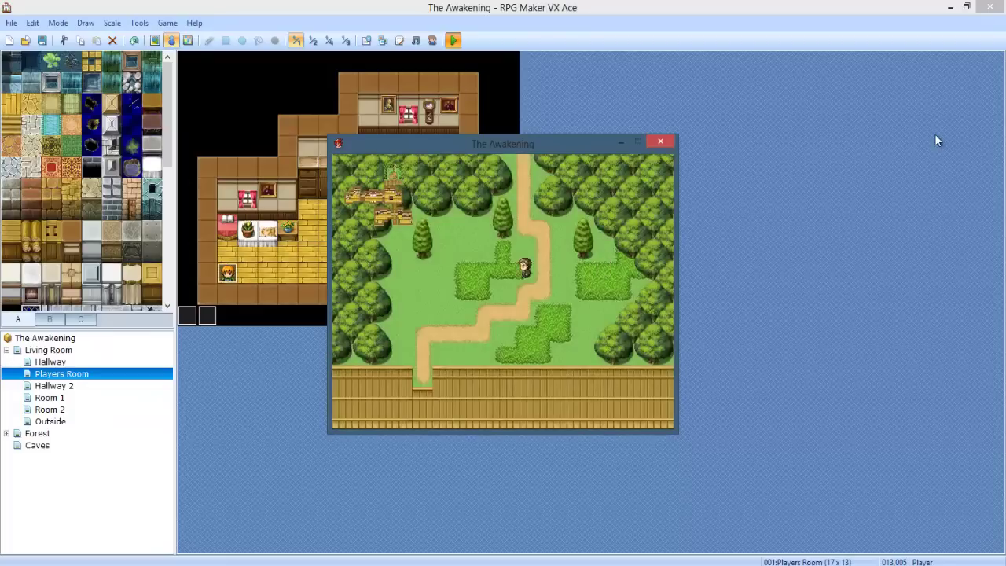
{"action": "key", "text": "Down"}
{"action": "key", "text": "Left"}
{"action": "key", "text": "Down"}
{"action": "key", "text": "Down"}
{"action": "key", "text": "Left"}
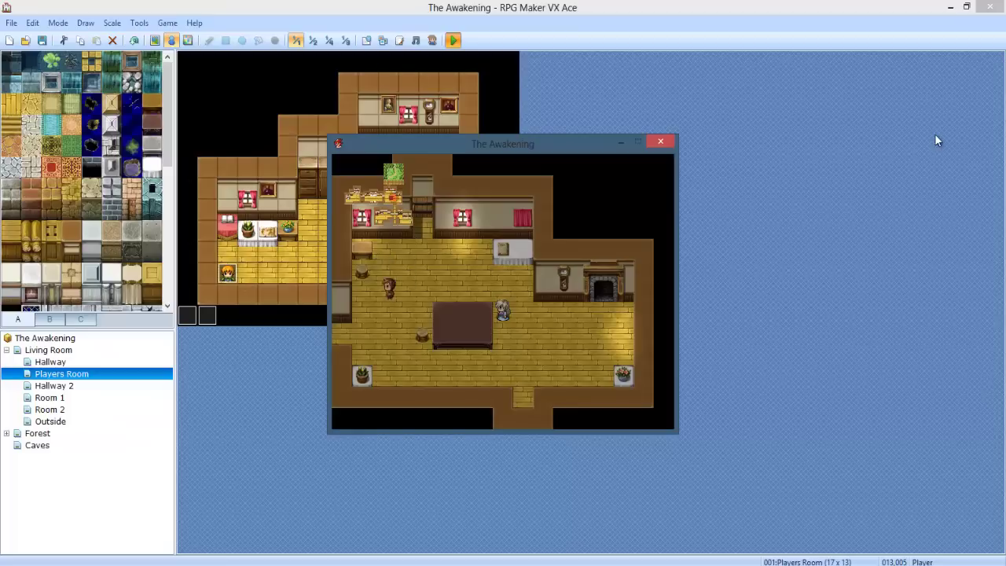
{"action": "key", "text": "Down"}
{"action": "key", "text": "Left"}
{"action": "key", "text": "Left"}
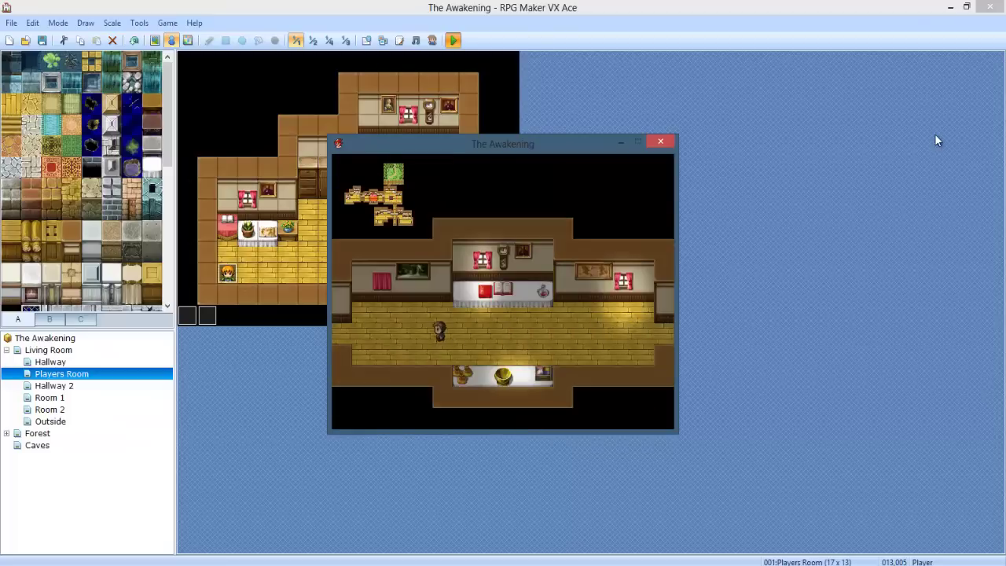
Return through the Living Room and take its lower exit into the narrow Hallway 2.
{"action": "key", "text": "shift+Right"}
{"action": "key", "text": "Down"}
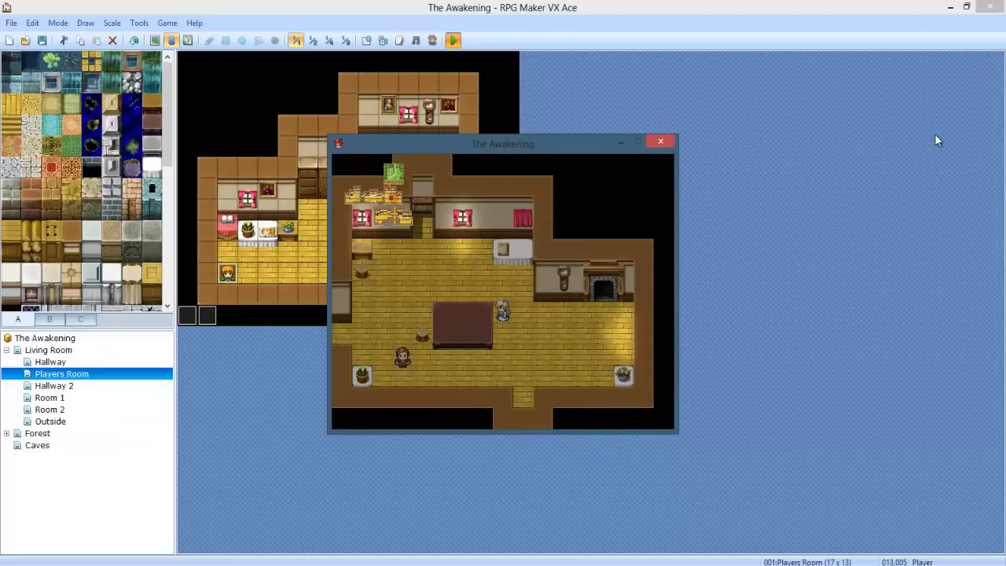
{"action": "key", "text": "Right"}
{"action": "key", "text": "Down"}
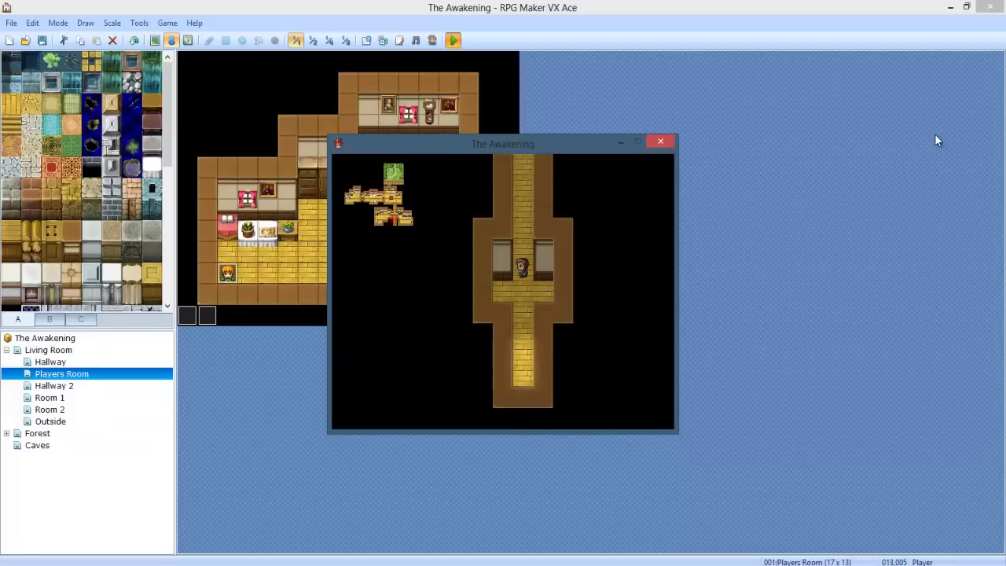
Enter the room west of Hallway 2, talk to the hiding boy and continue through the outdoor scene.
{"action": "key", "text": "Left"}
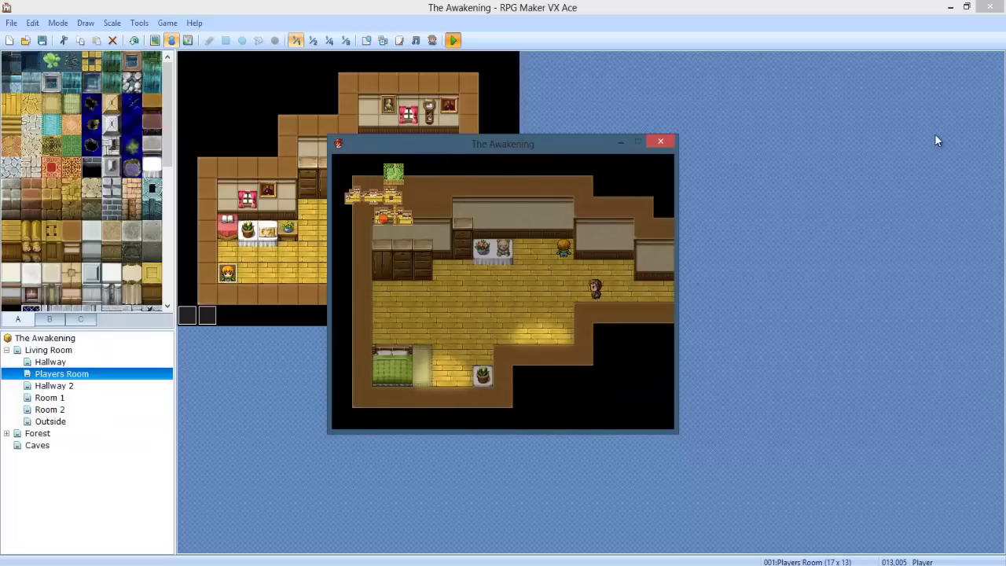
{"action": "key", "text": "Up"}
{"action": "key", "text": "Return"}
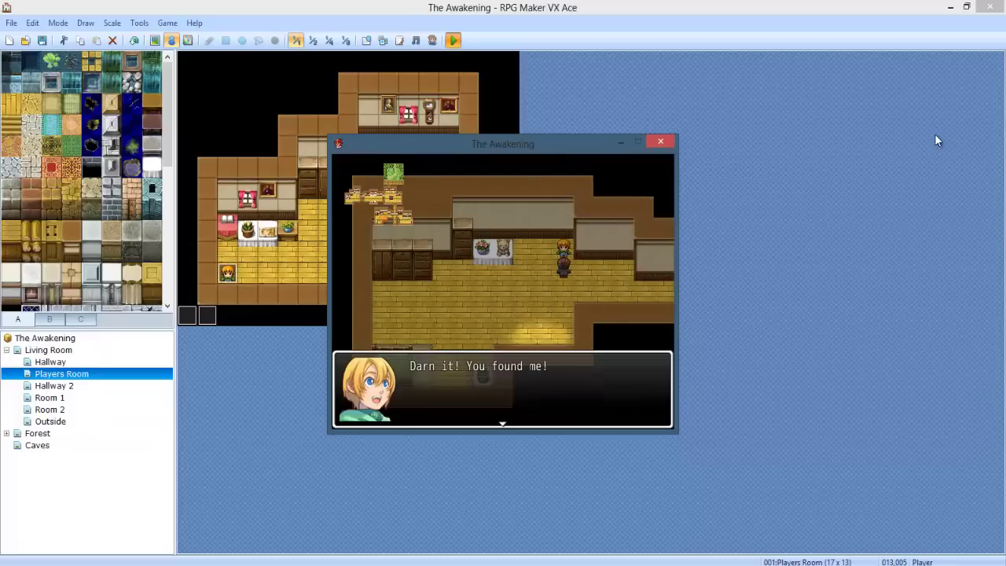
{"action": "key", "text": "Return"}
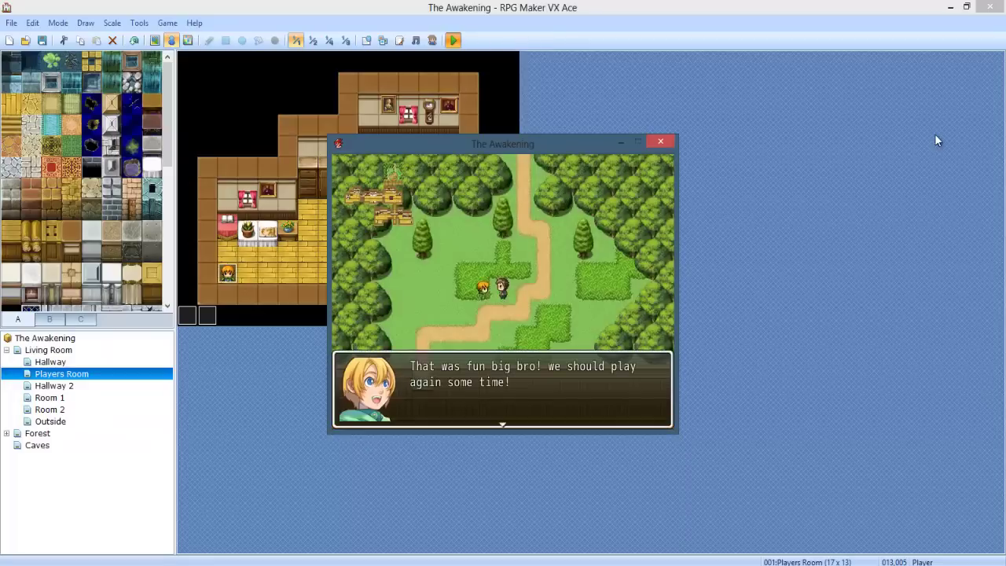
{"action": "key", "text": "Return"}
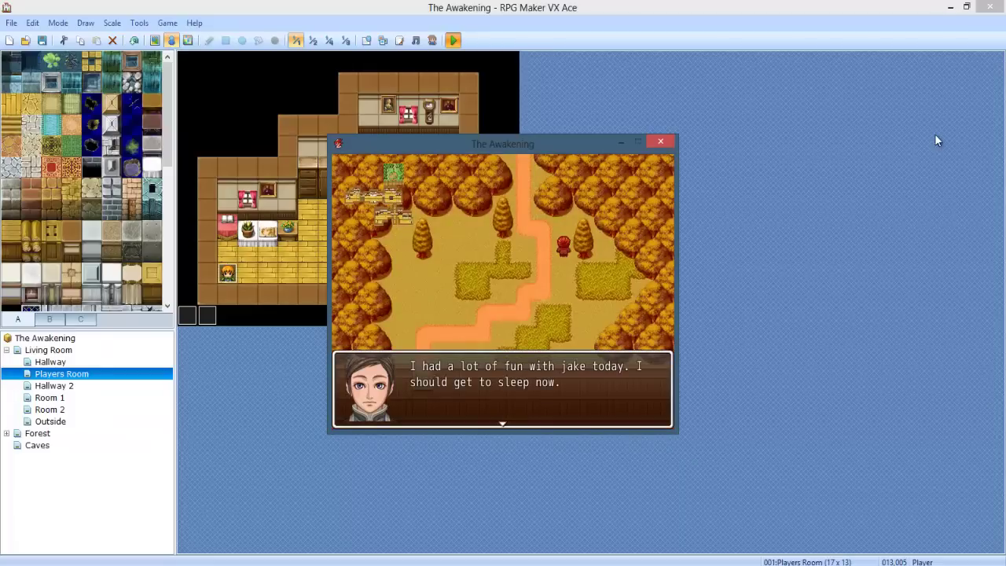
Finish the sunset dialogue, walk home through the dark house to the bedroom and play through the second bedtime scene.
{"action": "key", "text": "Return"}
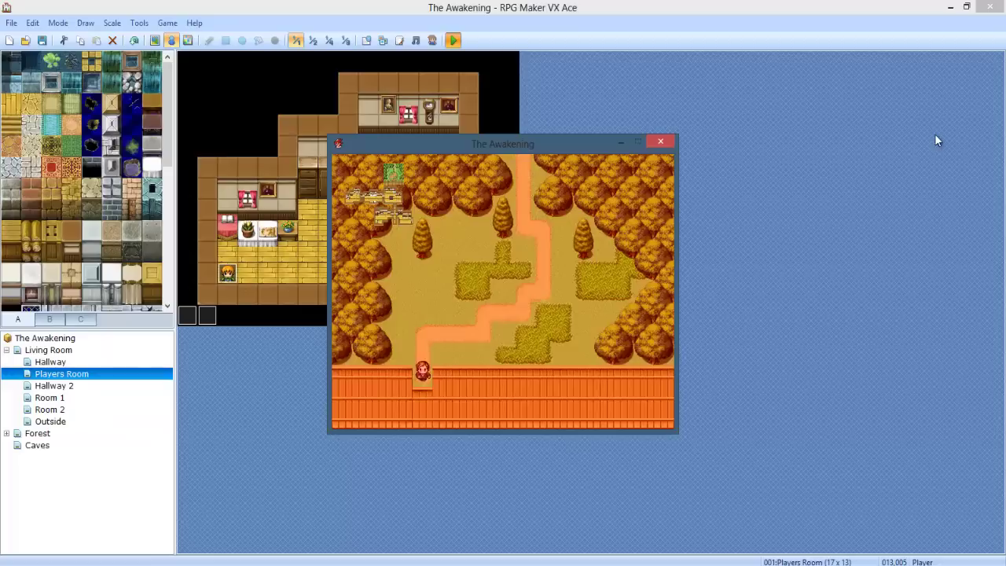
{"action": "key", "text": "Down"}
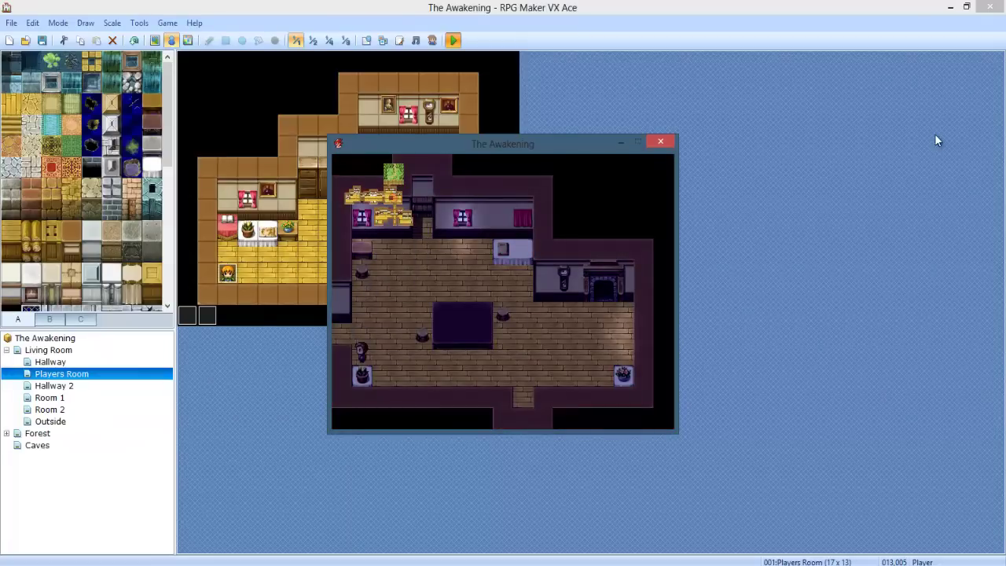
{"action": "key", "text": "Up"}
{"action": "key", "text": "Left"}
{"action": "key", "text": "Left"}
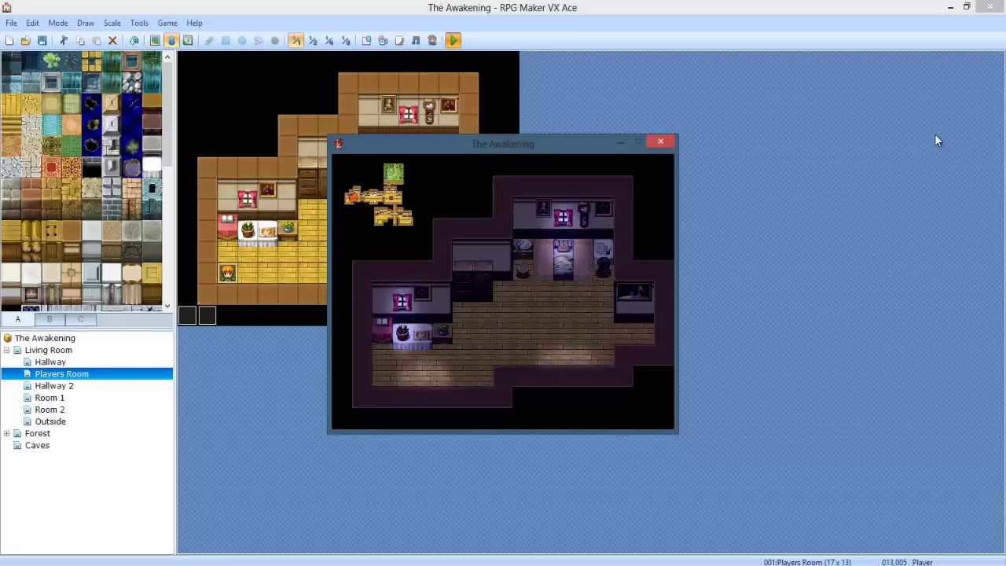
{"action": "key", "text": "Return"}
{"action": "key", "text": "Return"}
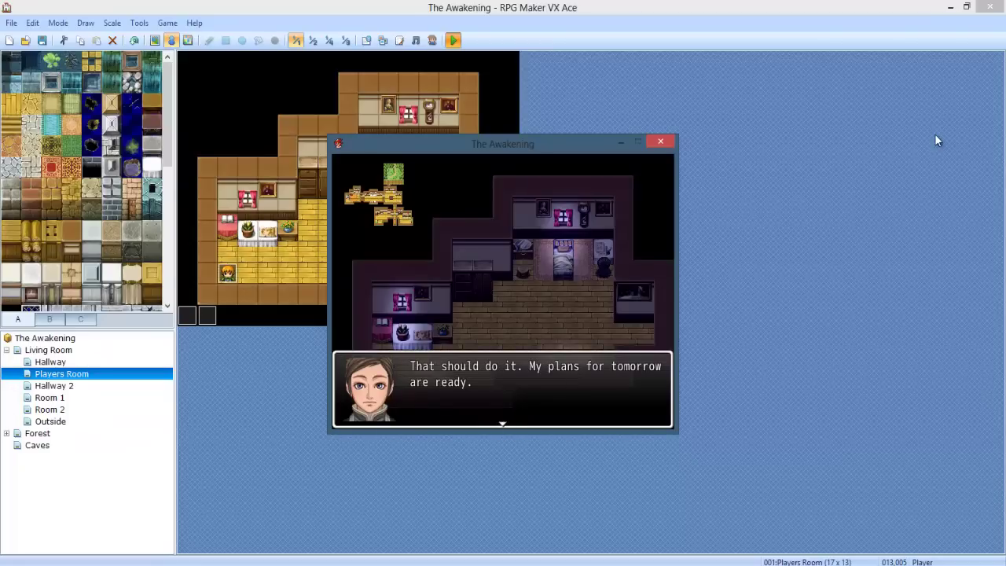
{"action": "key", "text": "Return"}
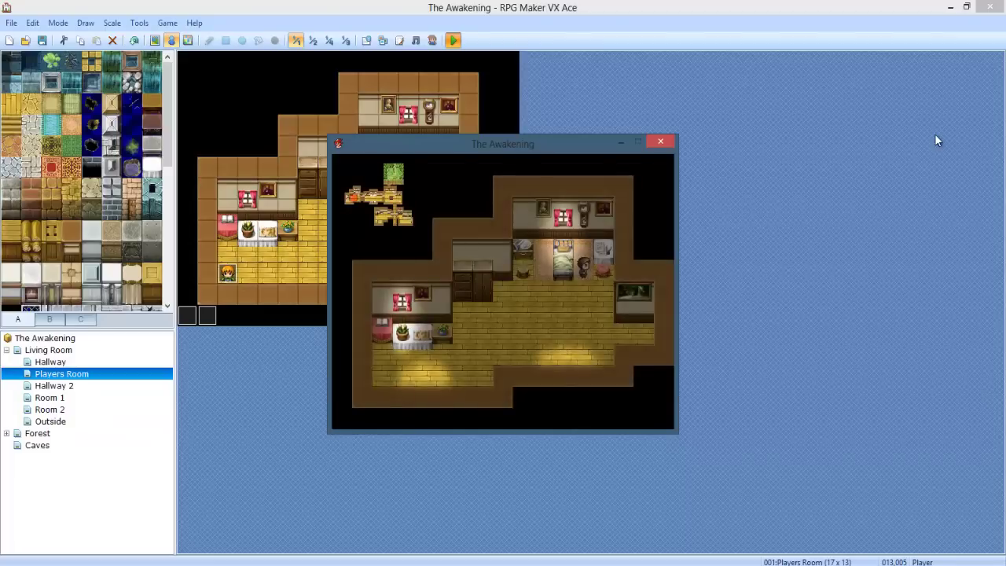
Walk around the bedroom the next morning, collect the new note from the desk and read "A walk in the forest".
{"action": "key", "text": "Right"}
{"action": "key", "text": "Down"}
{"action": "key", "text": "Down"}
{"action": "key", "text": "Right"}
{"action": "key", "text": "Left"}
{"action": "key", "text": "Left"}
{"action": "key", "text": "Up"}
{"action": "key", "text": "Up"}
{"action": "key", "text": "Up"}
{"action": "key", "text": "Right"}
{"action": "key", "text": "Up"}
{"action": "key", "text": "Return"}
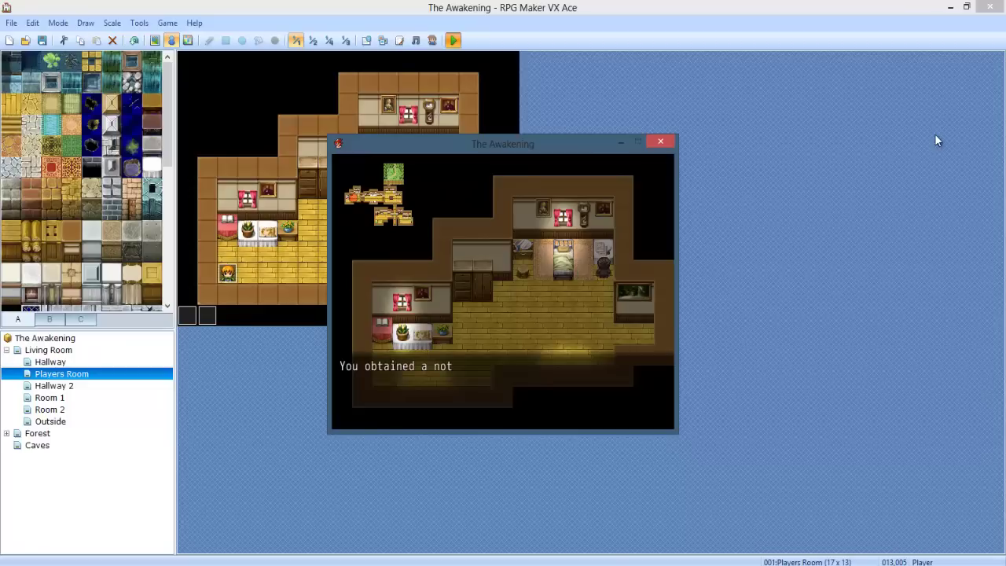
{"action": "key", "text": "Return"}
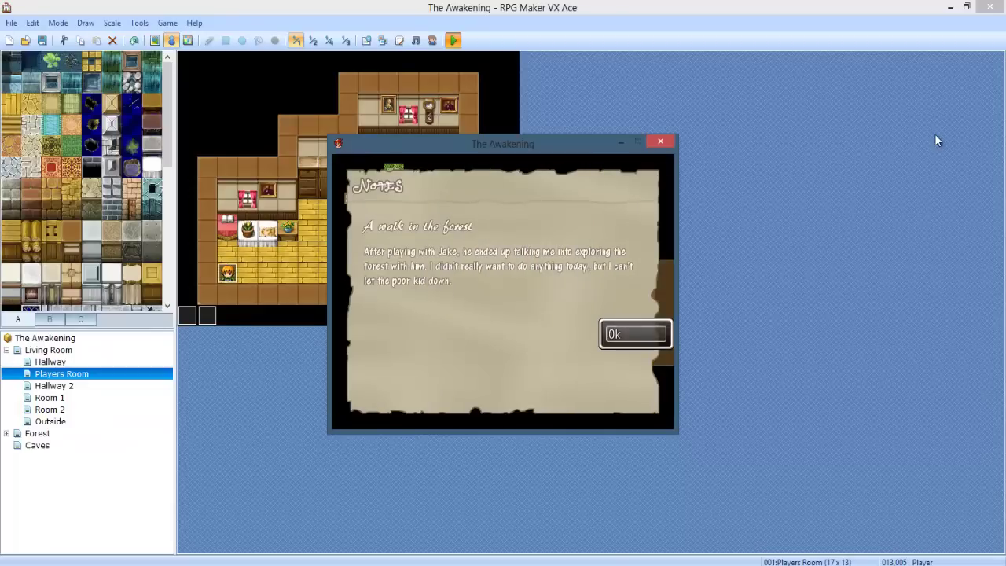
{"action": "key", "text": "Return"}
Read the "Plans for tomorrow" note from the Key Items in the in-game menu, and return to the main menu.
{"action": "key", "text": "Escape"}
{"action": "key", "text": "Return"}
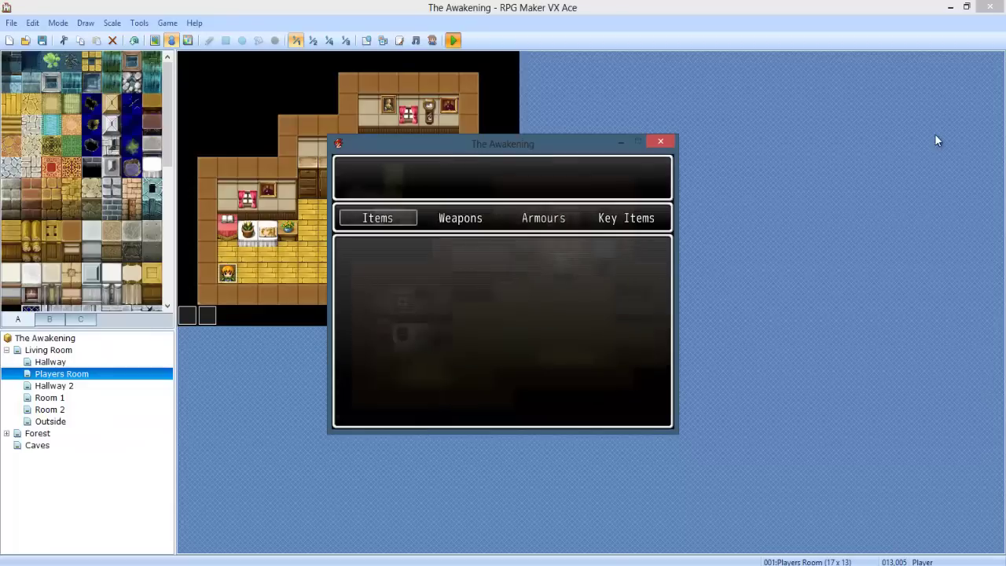
{"action": "key", "text": "Left"}
{"action": "key", "text": "Return"}
{"action": "key", "text": "Return"}
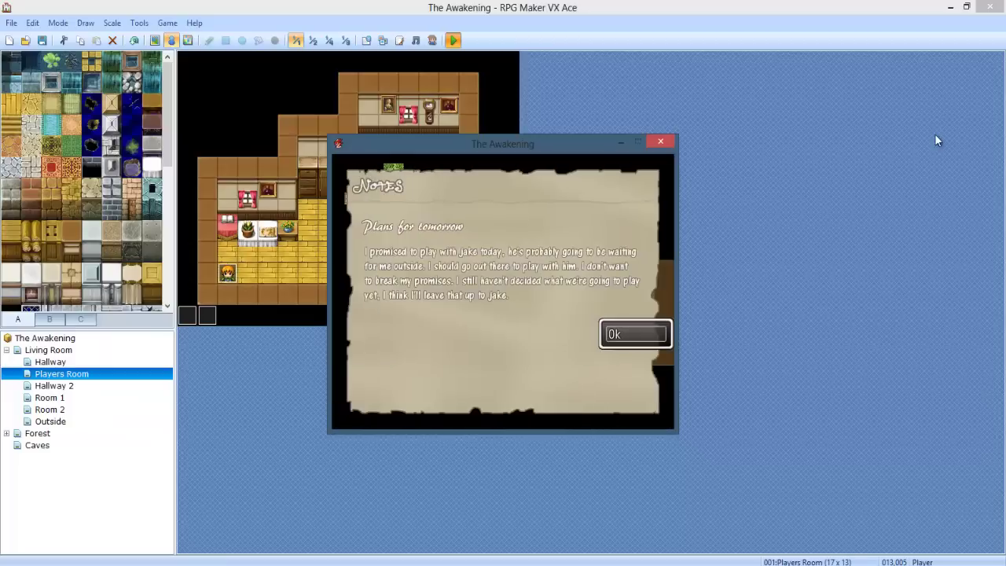
{"action": "key", "text": "Return"}
{"action": "key", "text": "Escape"}
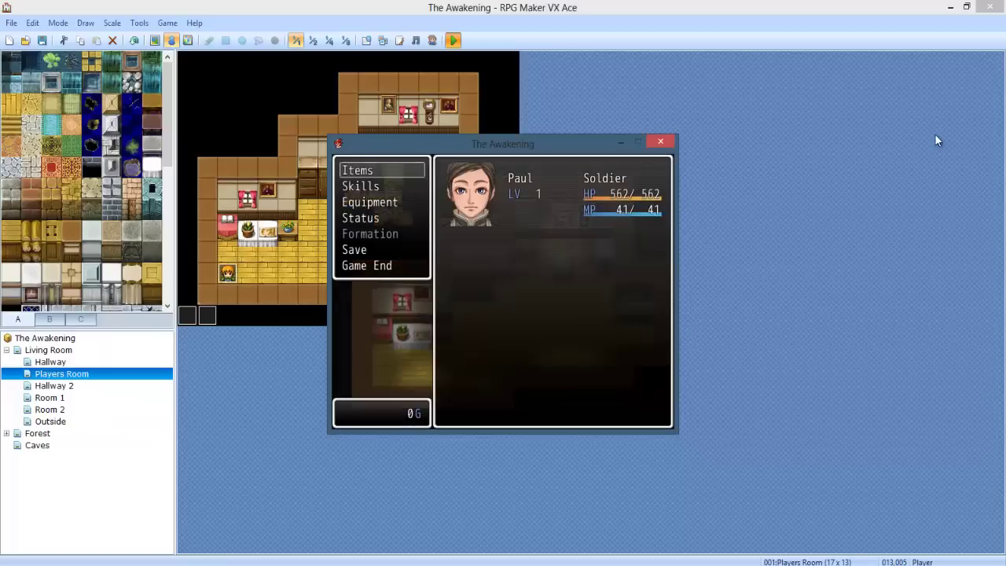
Read Note 2 from the Key Items in the in-game menu and return to the bedroom.
{"action": "key", "text": "Return"}
{"action": "key", "text": "Left"}
{"action": "key", "text": "Return"}
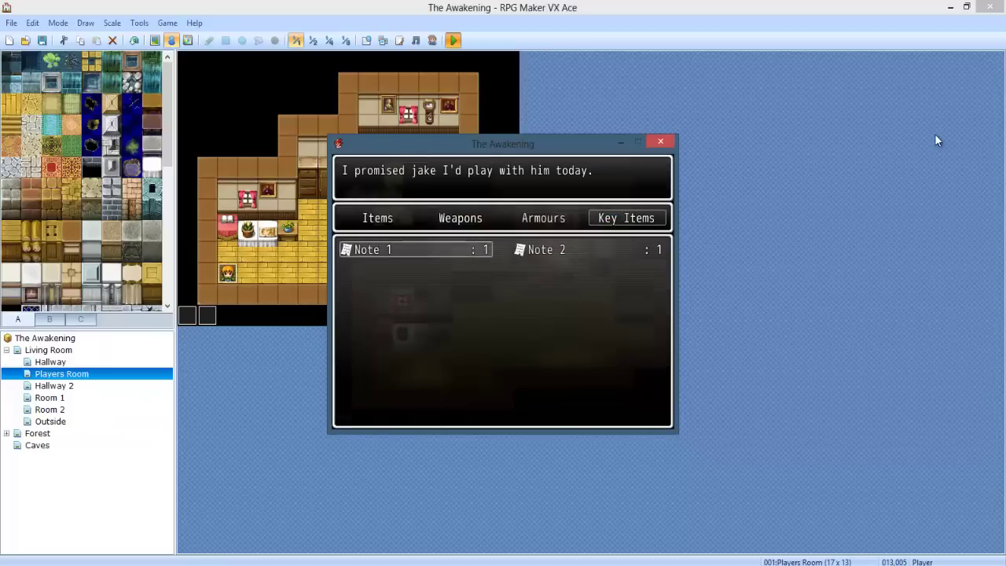
{"action": "key", "text": "Right"}
{"action": "key", "text": "Return"}
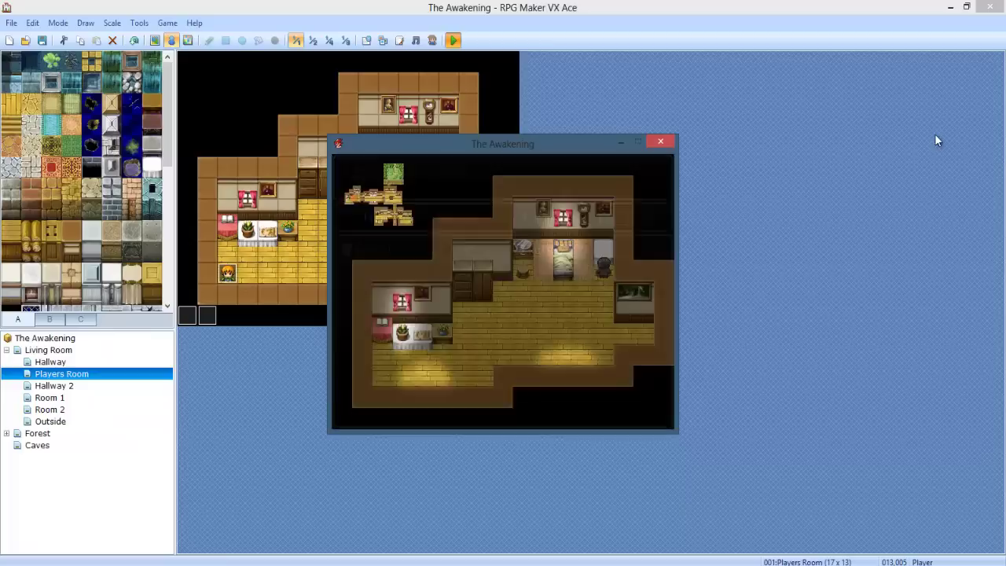
{"action": "key", "text": "Return"}
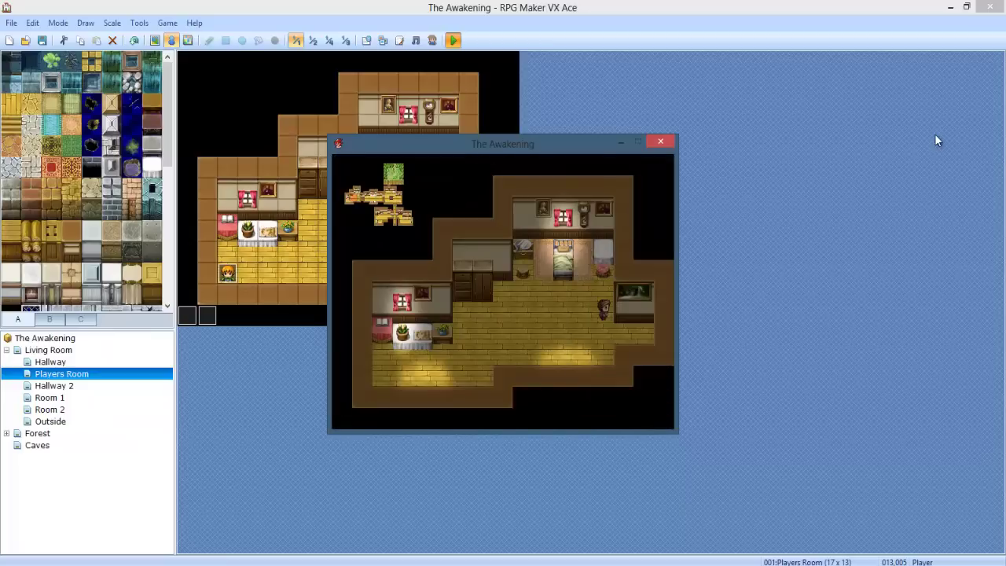
Walk the character from the bedroom through the hallway and living room to the outdoor area.
{"action": "key", "text": "Left"}
{"action": "key", "text": "Right"}
{"action": "key", "text": "Down"}
{"action": "key", "text": "Right"}
{"action": "key", "text": "Up"}
{"action": "key", "text": "Right"}
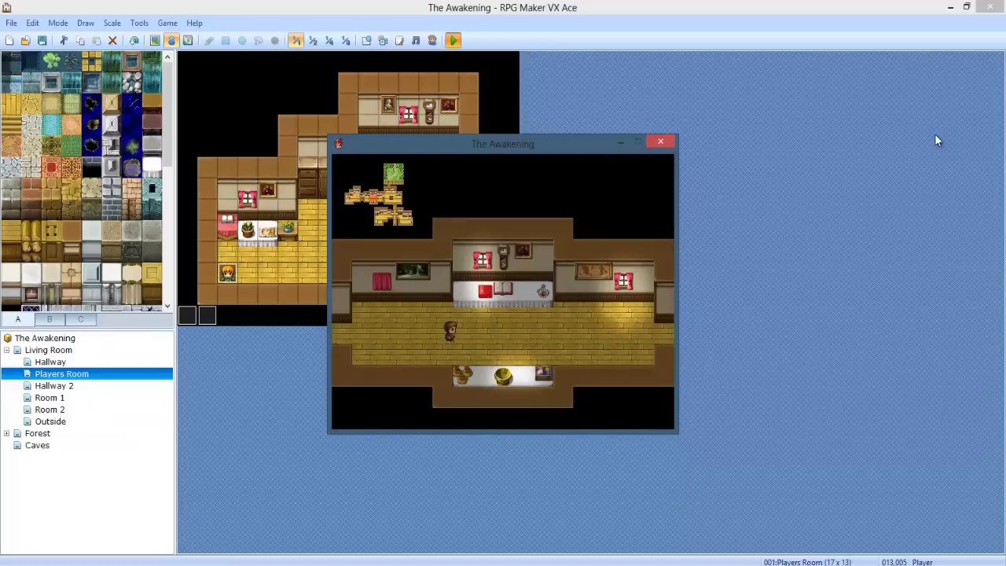
{"action": "key", "text": "Right"}
{"action": "key", "text": "Up"}
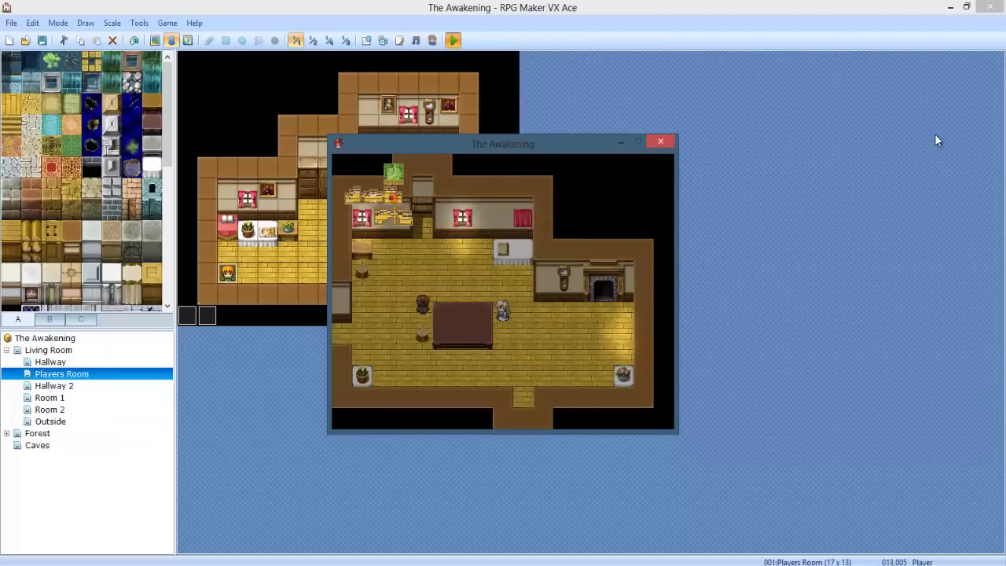
{"action": "key", "text": "Up"}
{"action": "key", "text": "Right"}
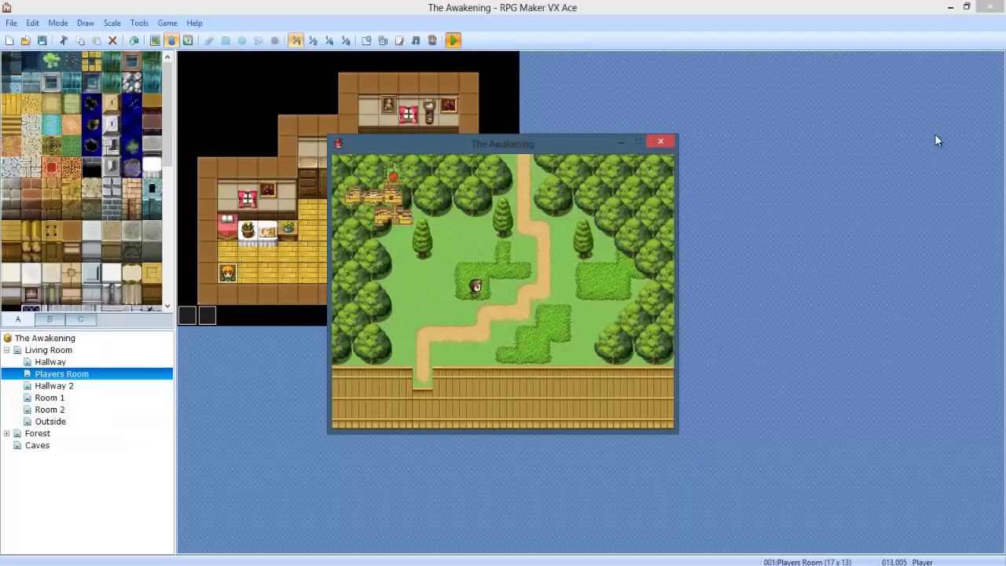
Follow the forest path north, move the boulder blocking the clearing's west exit, and cross the wooden bridge.
{"action": "key", "text": "Up"}
{"action": "key", "text": "Right"}
{"action": "key", "text": "Up"}
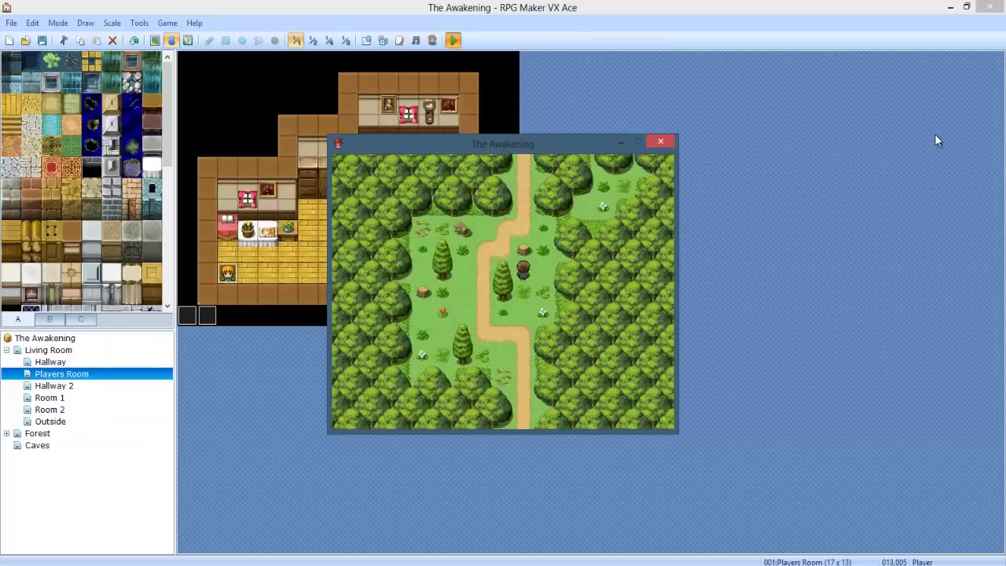
{"action": "key", "text": "Left"}
{"action": "key", "text": "Up"}
{"action": "key", "text": "Up"}
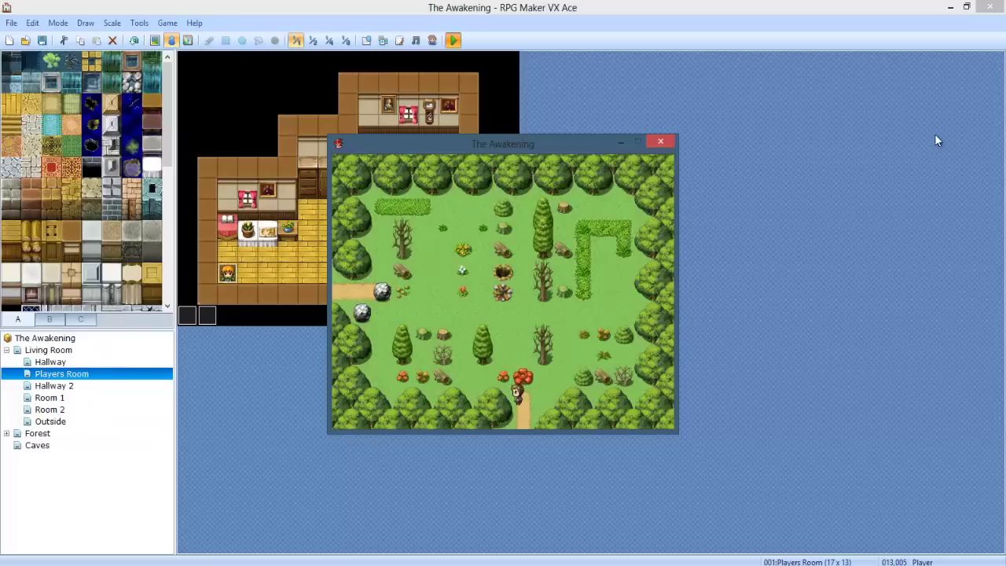
{"action": "key", "text": "Up"}
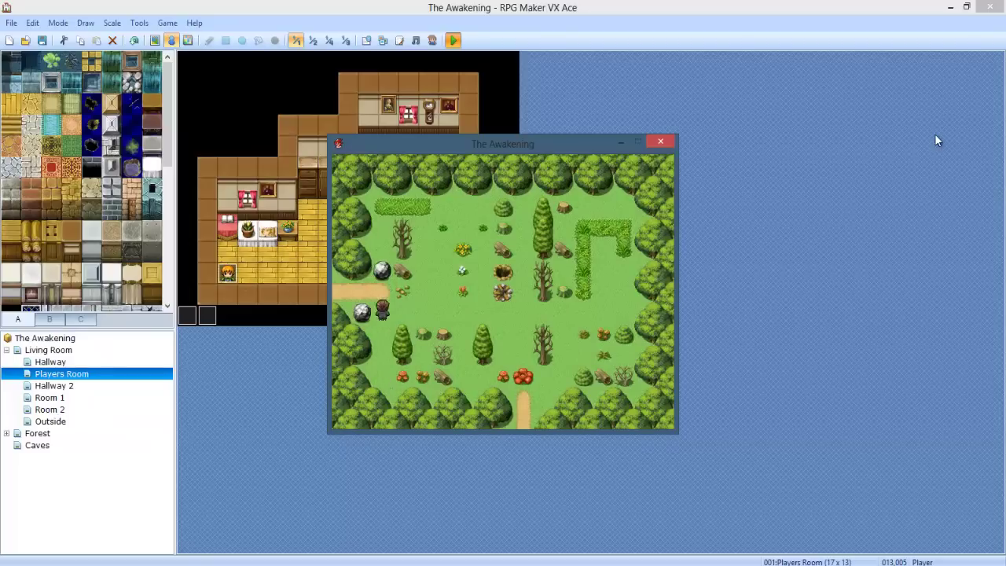
{"action": "key", "text": "Left"}
{"action": "key", "text": "Left"}
{"action": "key", "text": "Up"}
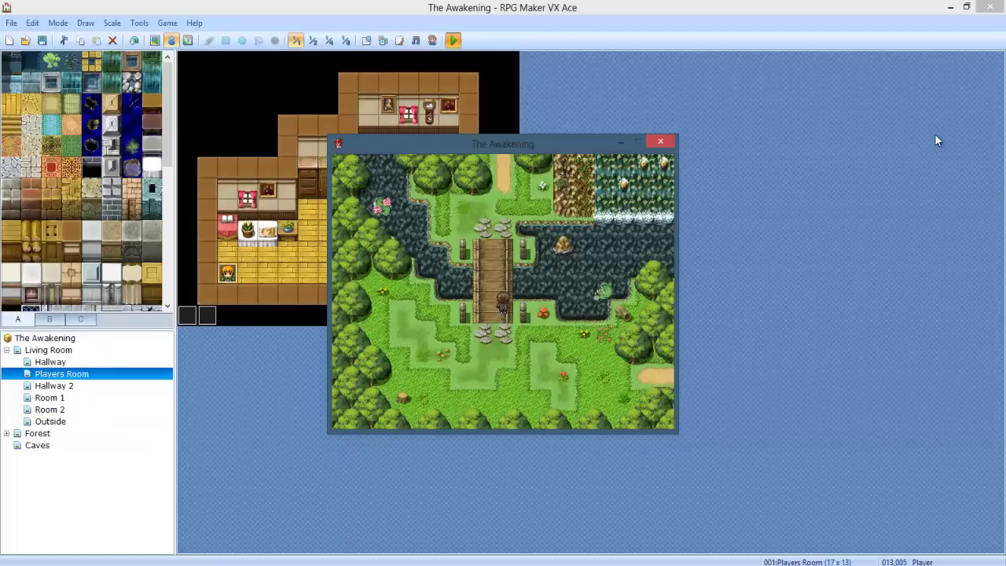
{"action": "key", "text": "Up"}
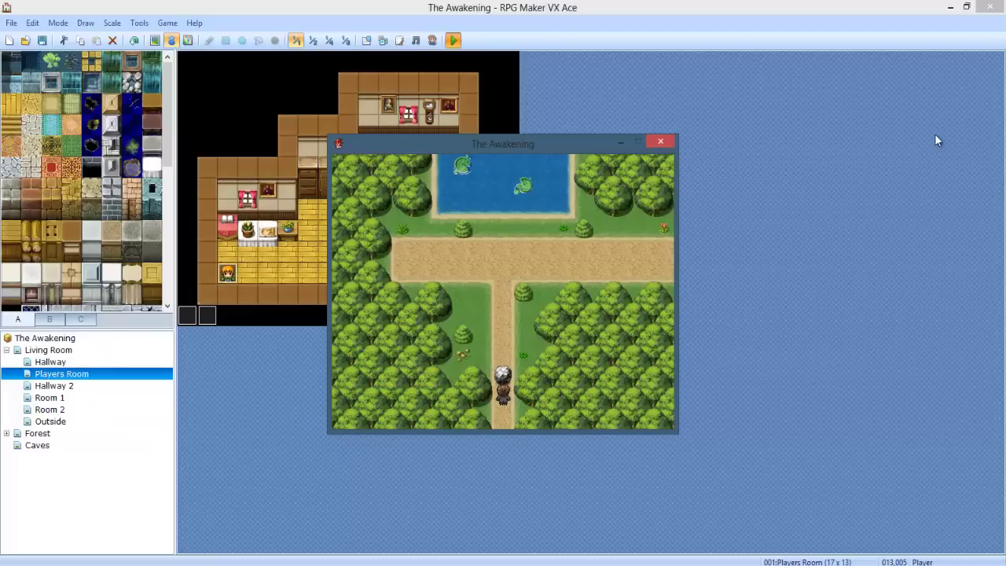
Push the boulder up the path, head east past the pond and cross the boulder field to the stone monument area.
{"action": "key", "text": "Up"}
{"action": "key", "text": "Right"}
{"action": "key", "text": "Up"}
{"action": "key", "text": "Right"}
{"action": "key", "text": "Up"}
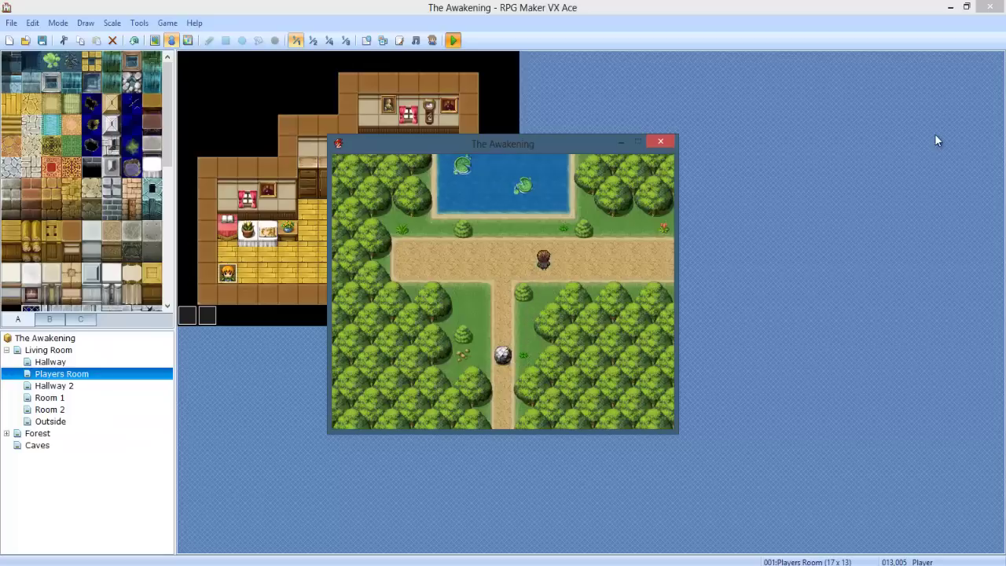
{"action": "key", "text": "Right"}
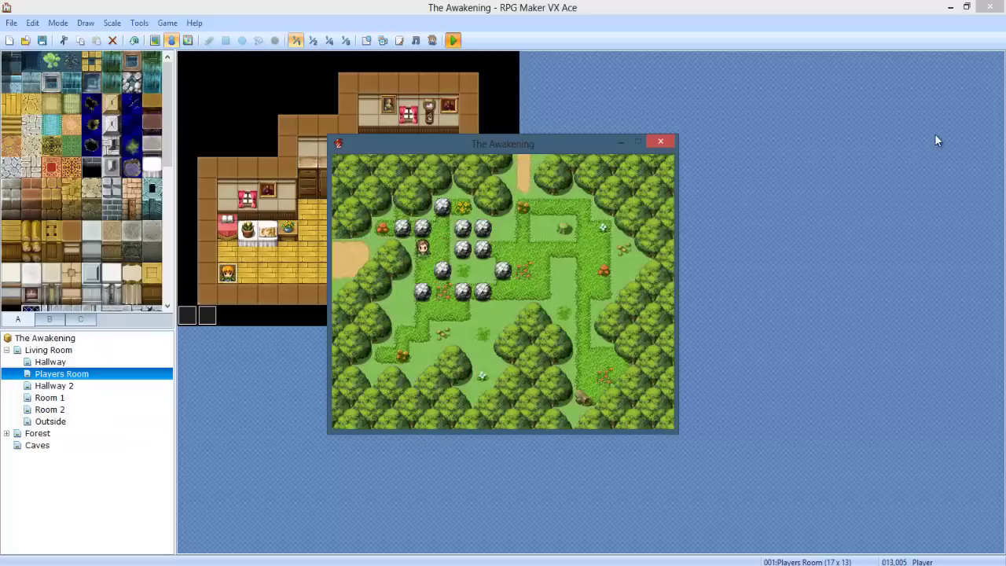
{"action": "key", "text": "Down"}
{"action": "key", "text": "Right"}
{"action": "key", "text": "Down"}
{"action": "key", "text": "Right"}
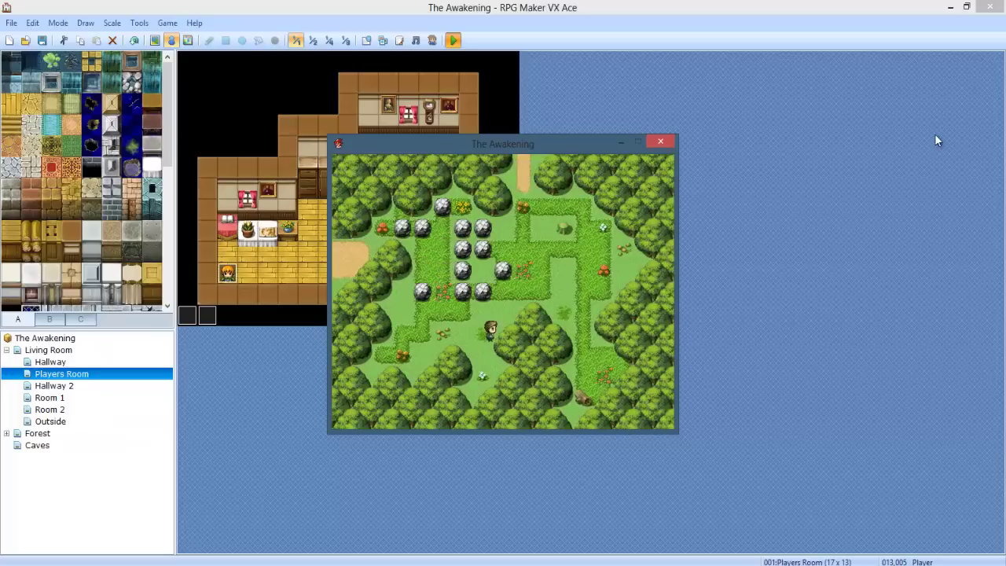
{"action": "key", "text": "Right"}
{"action": "key", "text": "Up"}
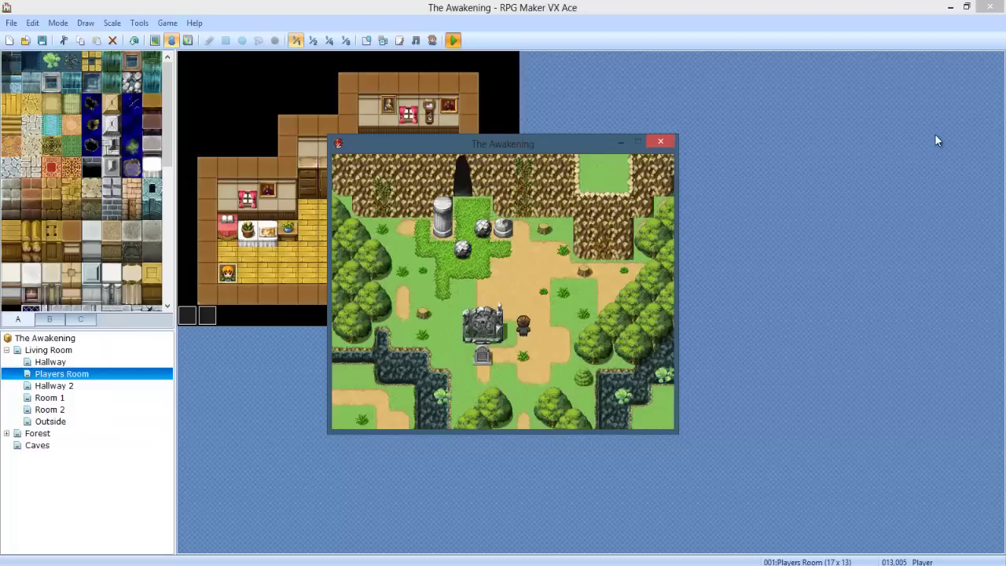
Walk past the monument, push the boulder blocking the cliff approach aside and enter the cave.
{"action": "key", "text": "Up"}
{"action": "key", "text": "Left"}
{"action": "key", "text": "Up"}
{"action": "key", "text": "Left"}
{"action": "key", "text": "Left"}
{"action": "key", "text": "Left"}
{"action": "key", "text": "Up"}
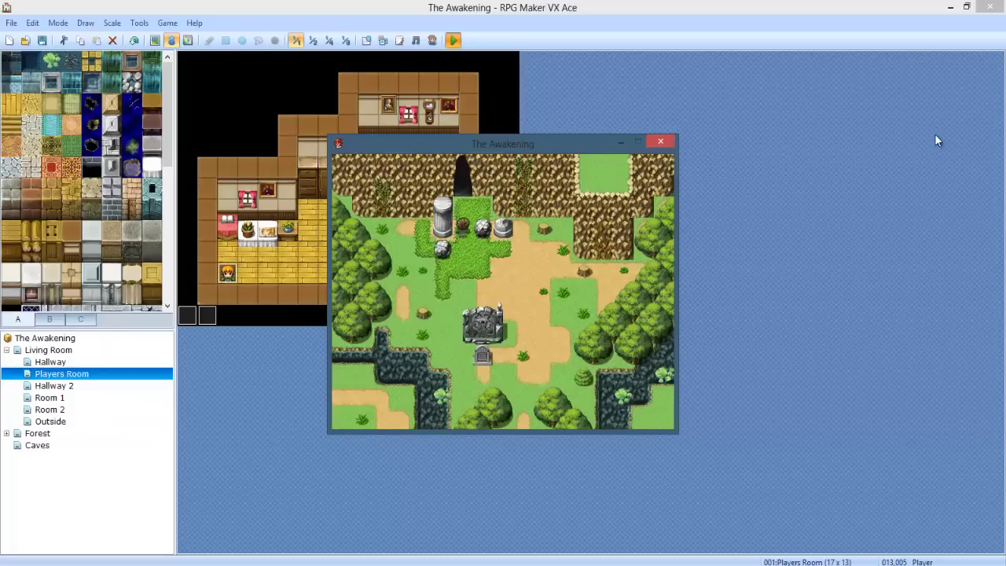
{"action": "key", "text": "Up"}
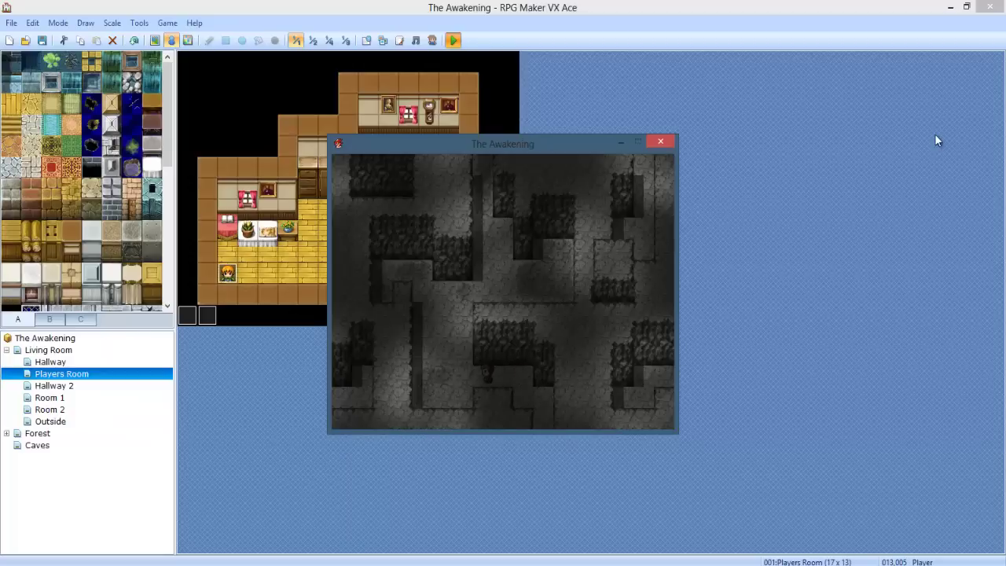
Leave the cave to test that the shadow overlay is erased outside, and go back in.
{"action": "key", "text": "Down"}
{"action": "key", "text": "Right"}
{"action": "key", "text": "Down"}
{"action": "key", "text": "Up"}
{"action": "key", "text": "Down"}
{"action": "key", "text": "Up"}
{"action": "key", "text": "Up"}
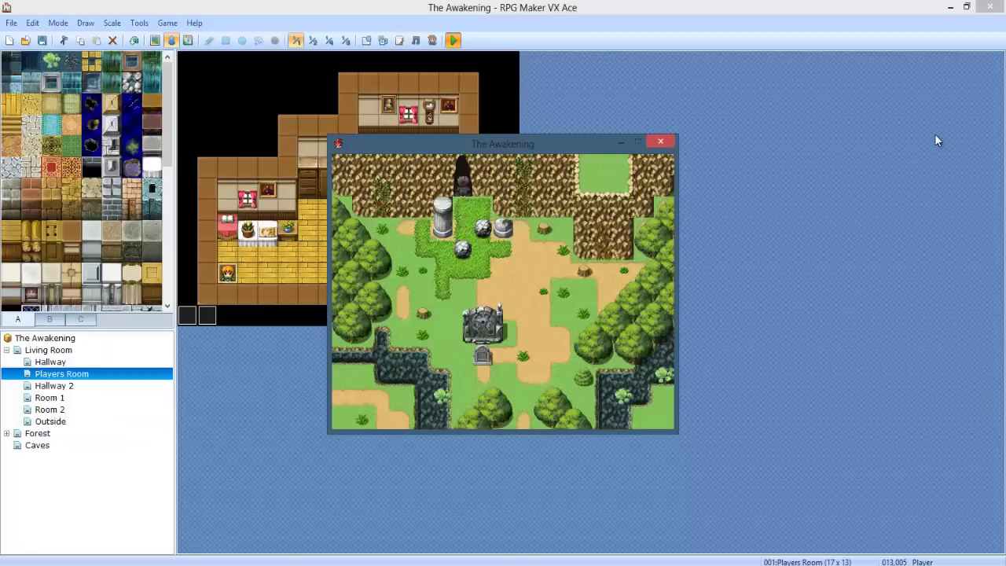
{"action": "key", "text": "Up"}
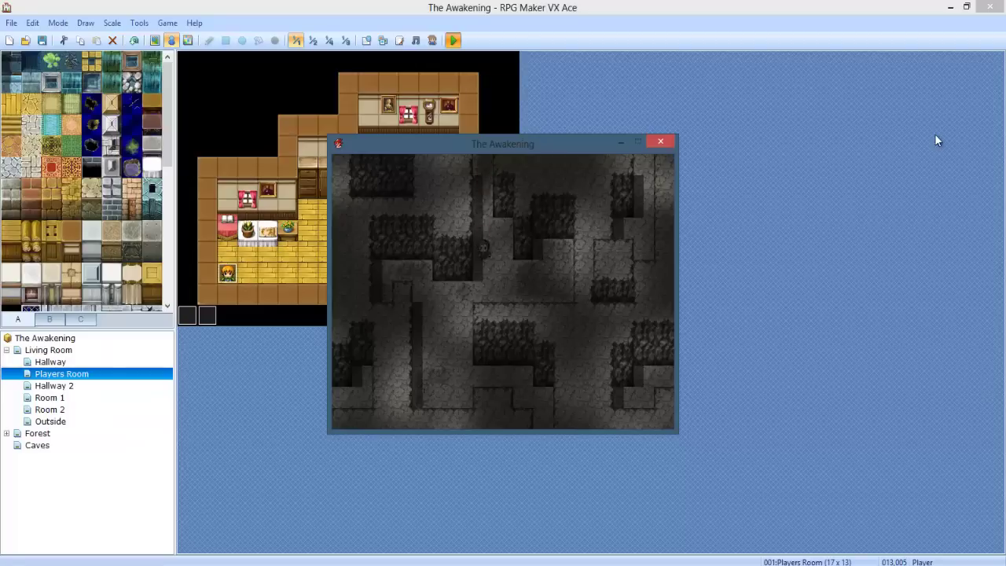
Open the in-game save screen, back out without saving and close the playtest.
{"action": "key", "text": "Escape"}
{"action": "key", "text": "Up"}
{"action": "key", "text": "Up"}
{"action": "key", "text": "Return"}
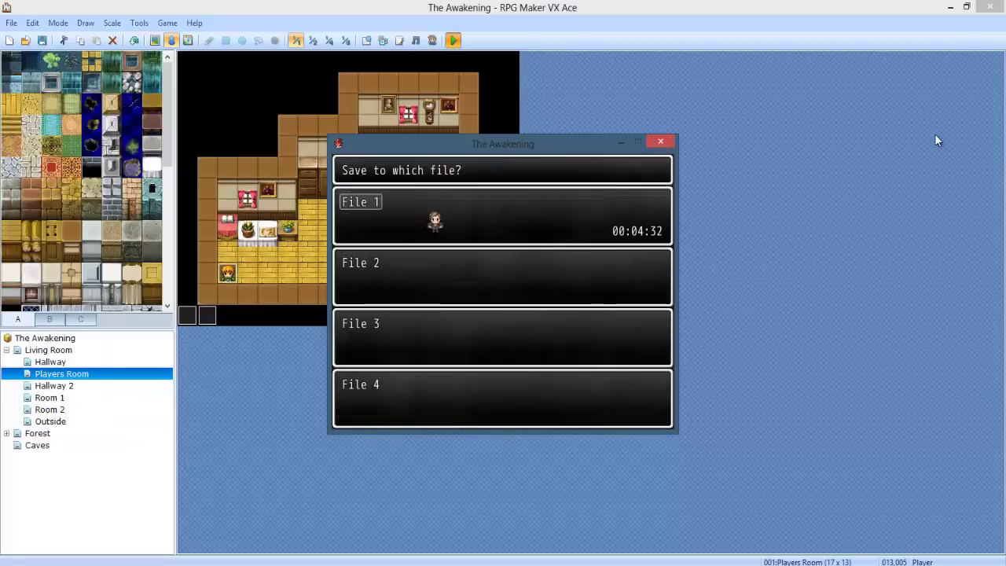
{"action": "key", "text": "Escape"}
{"action": "left_click", "coordinate": [660, 141]}
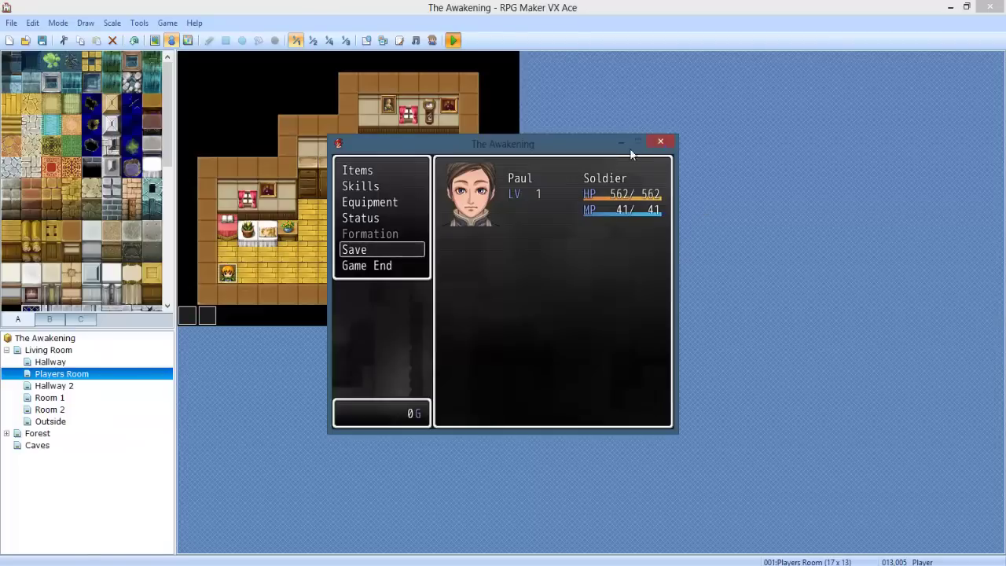
{"action": "left_click", "coordinate": [659, 141]}
Check the Outside and Forest maps and inspect event EV001 in the Players Room without changing it.
{"action": "left_click", "coordinate": [49, 421]}
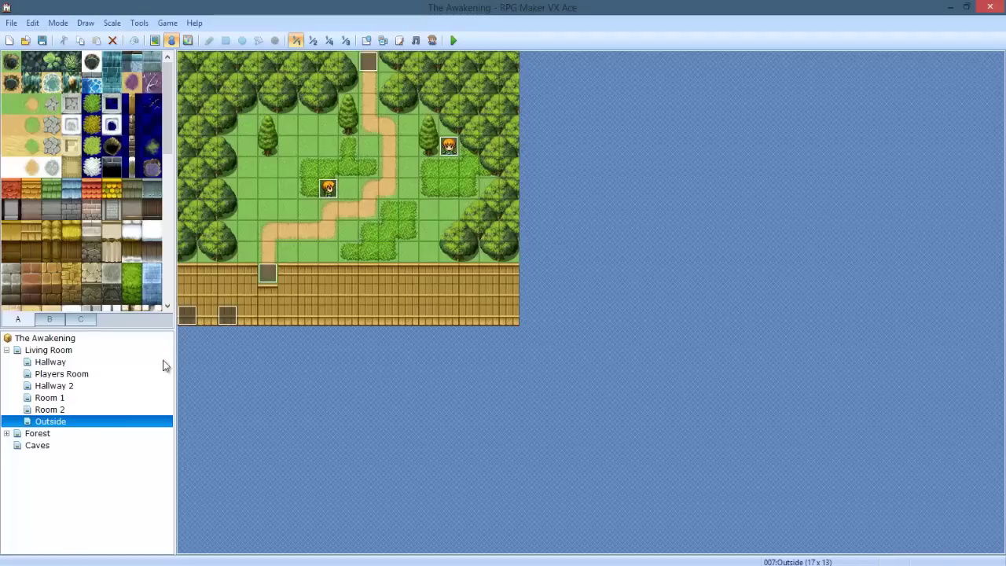
{"action": "left_click", "coordinate": [37, 433]}
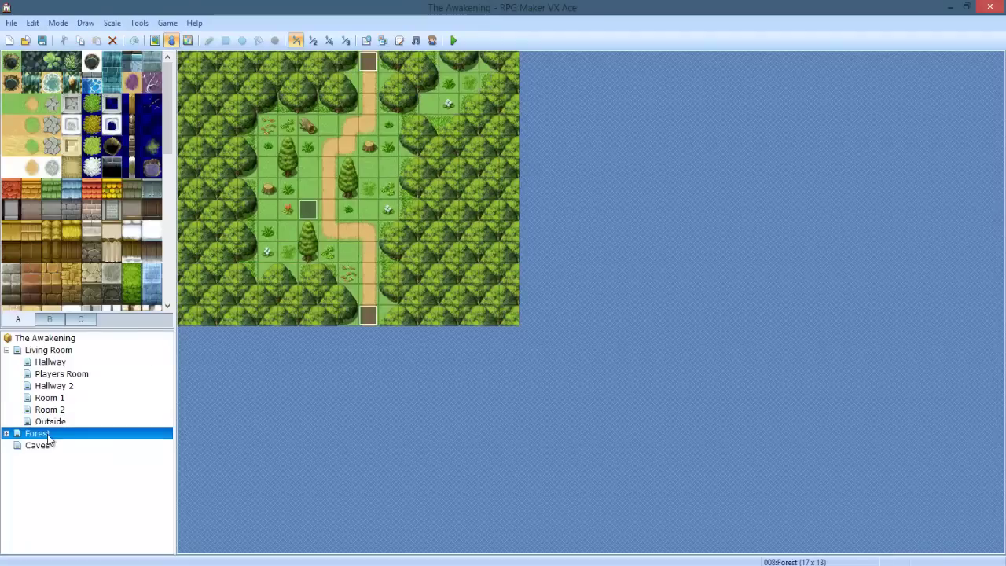
{"action": "left_click", "coordinate": [68, 375]}
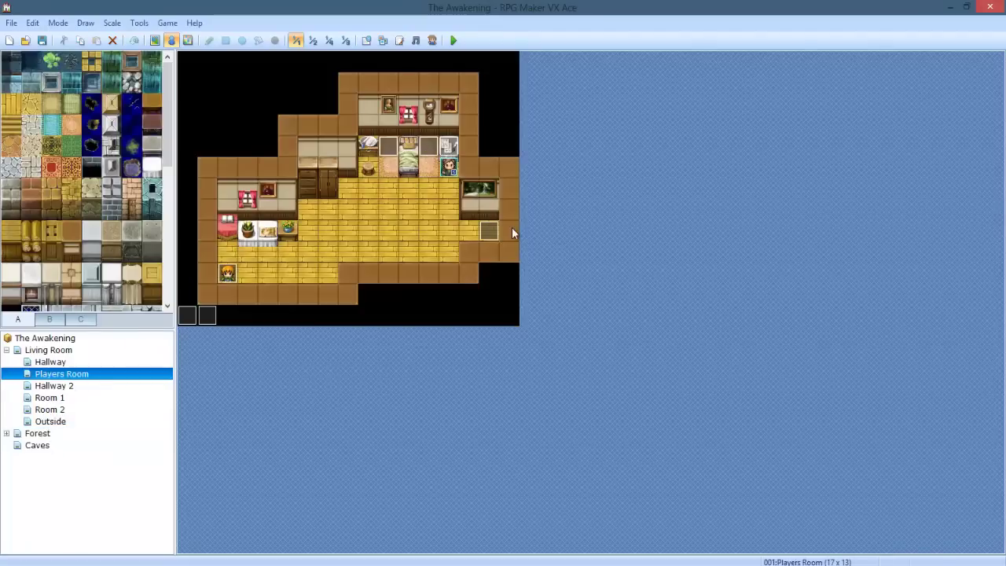
{"action": "double_click", "coordinate": [430, 144]}
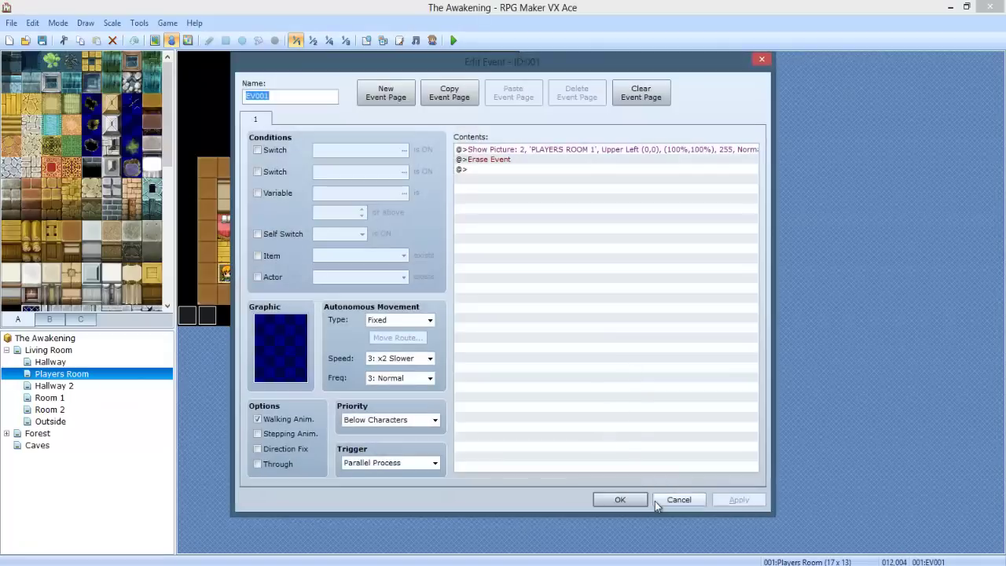
{"action": "left_click", "coordinate": [679, 500]}
Copy the Play BGM 'Town5' command from page 2 of event EV002 in the Players Room and close the event without changes.
{"action": "double_click", "coordinate": [386, 148]}
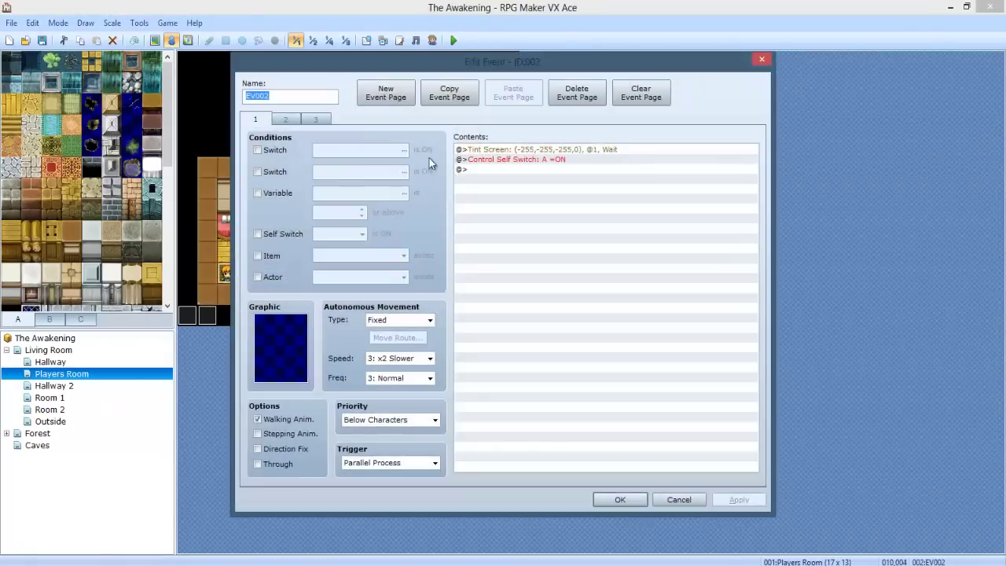
{"action": "left_click", "coordinate": [313, 119]}
{"action": "left_click", "coordinate": [282, 120]}
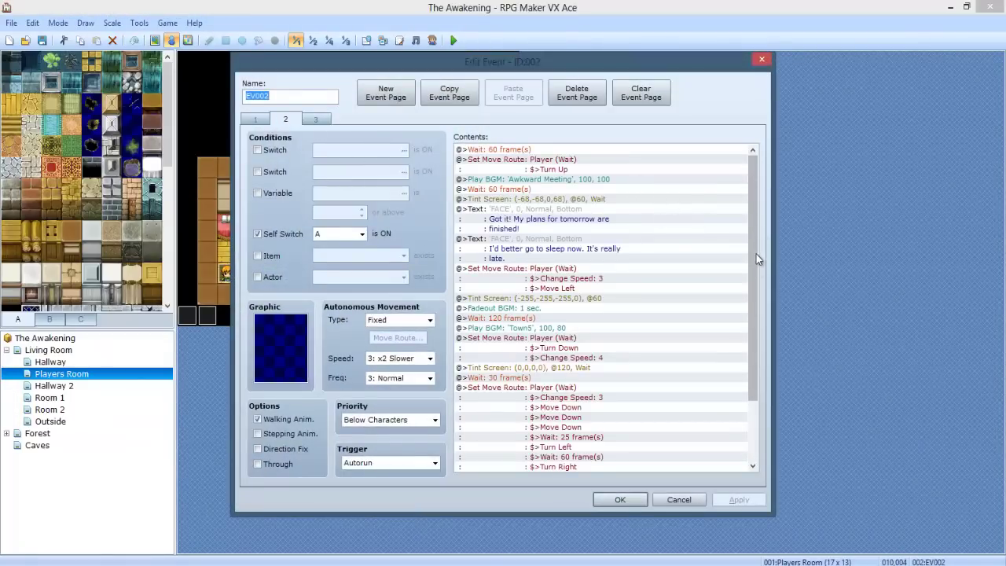
{"action": "left_click_drag", "start_coordinate": [756, 254], "coordinate": [750, 369]}
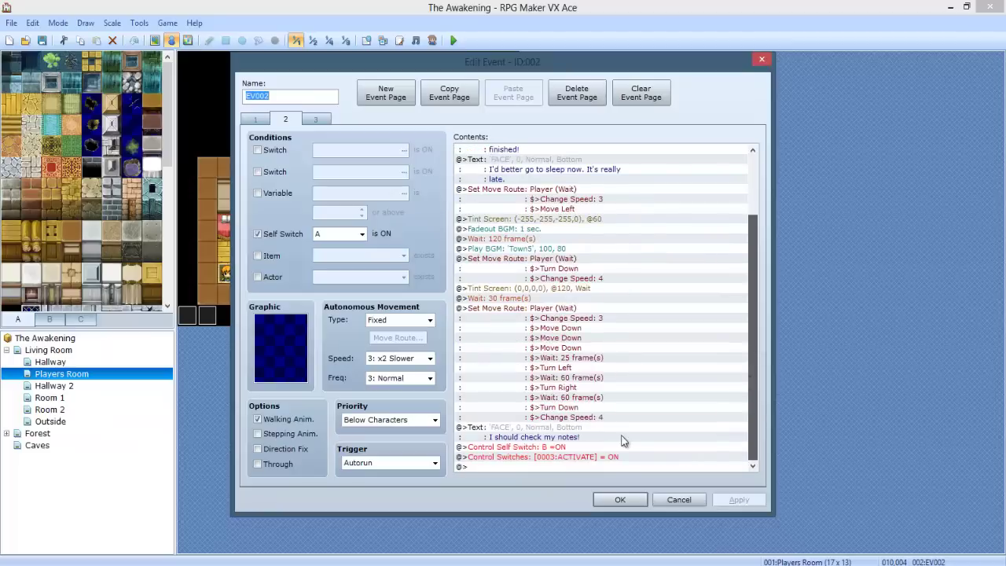
{"action": "left_click", "coordinate": [317, 119]}
{"action": "left_click", "coordinate": [267, 120]}
{"action": "left_click", "coordinate": [284, 119]}
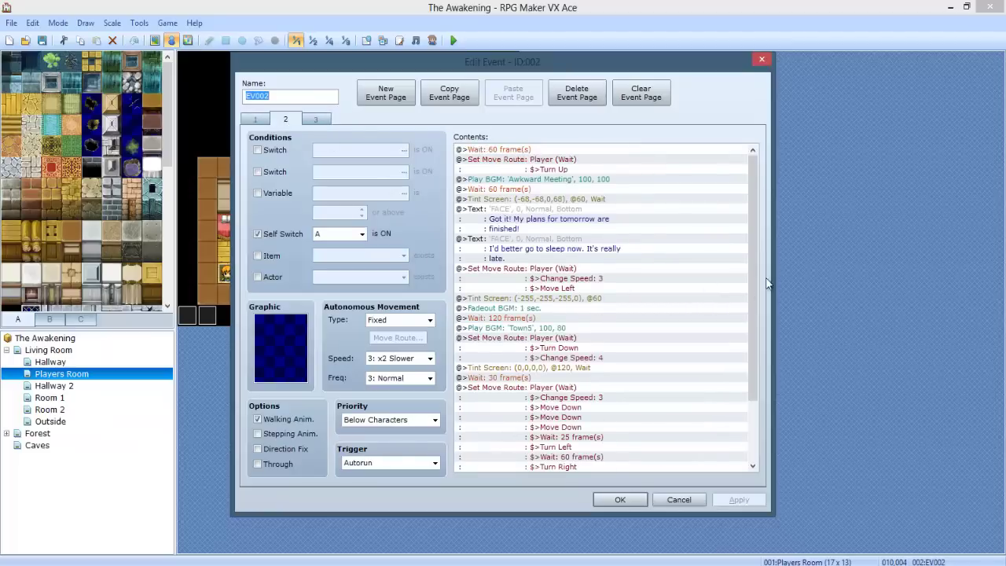
{"action": "left_click", "coordinate": [552, 333]}
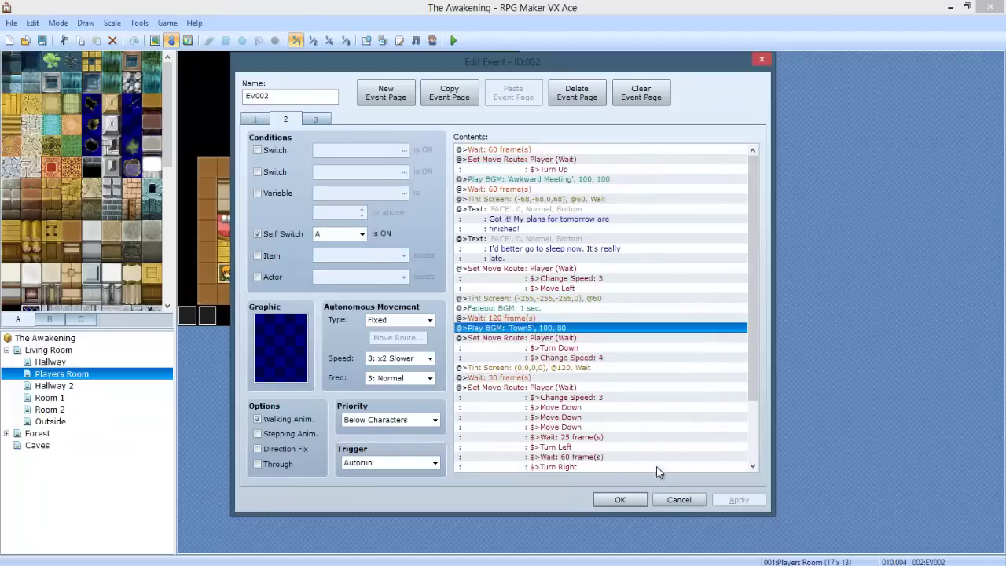
{"action": "left_click", "coordinate": [678, 500]}
Leave the Players Room and open the forest map Gamethroughs911 with the cave entrance.
{"action": "left_click", "coordinate": [60, 435]}
{"action": "left_click", "coordinate": [62, 422]}
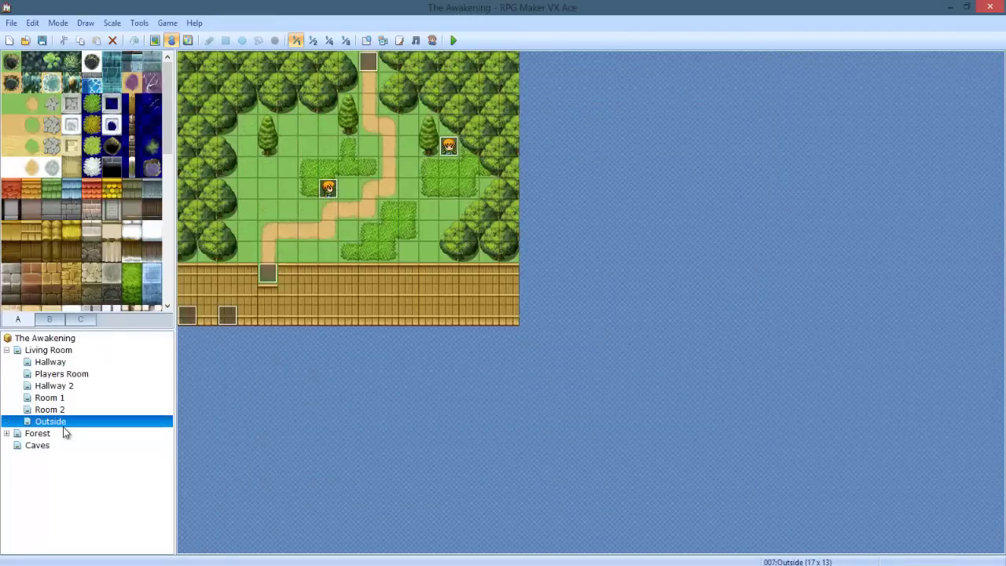
{"action": "left_click", "coordinate": [69, 385]}
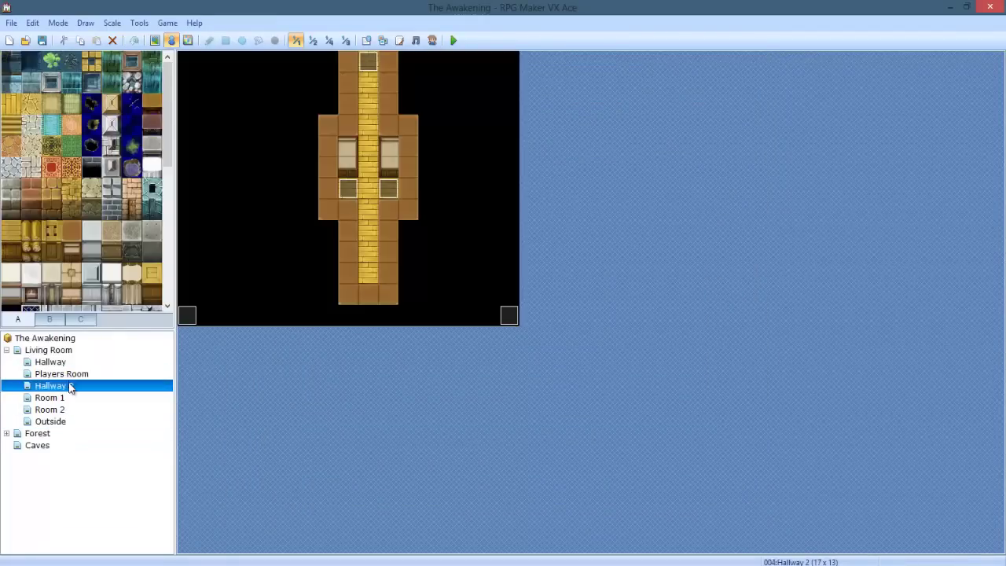
{"action": "left_click", "coordinate": [47, 433]}
{"action": "left_click", "coordinate": [6, 433]}
{"action": "left_click", "coordinate": [60, 480]}
{"action": "left_click", "coordinate": [60, 492]}
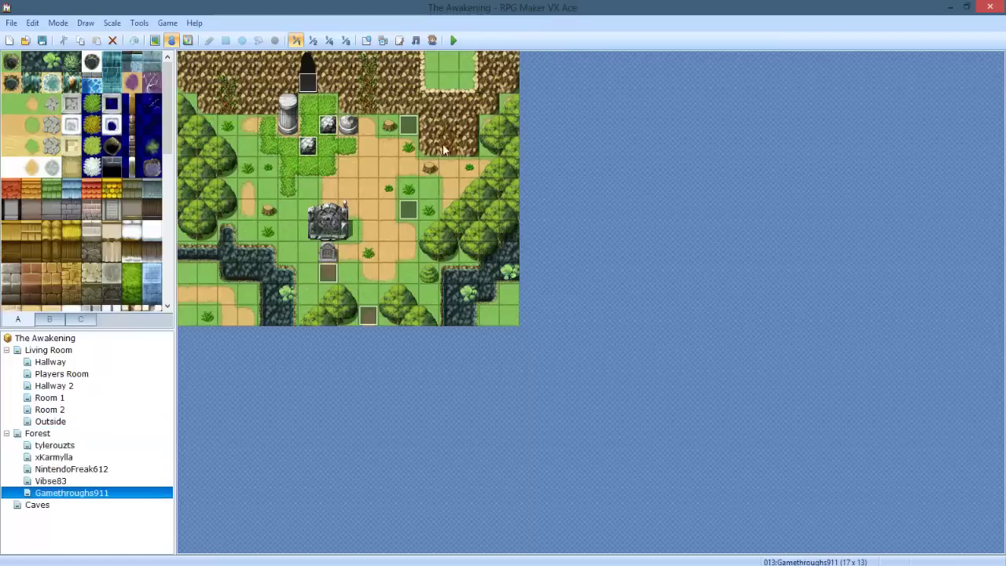
Create an event at (009,003) with the copied Play BGM 'Town5' command, a Parallel Process trigger and an Erase Event command.
{"action": "left_click", "coordinate": [376, 136]}
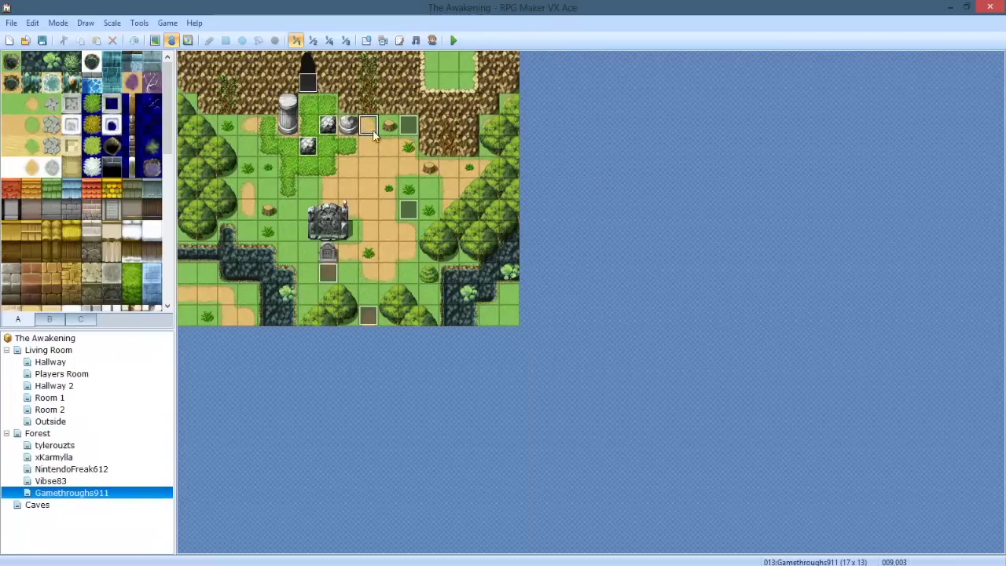
{"action": "double_click", "coordinate": [374, 134]}
{"action": "key", "text": "ctrl+v"}
{"action": "left_click", "coordinate": [389, 463]}
{"action": "left_click", "coordinate": [376, 512]}
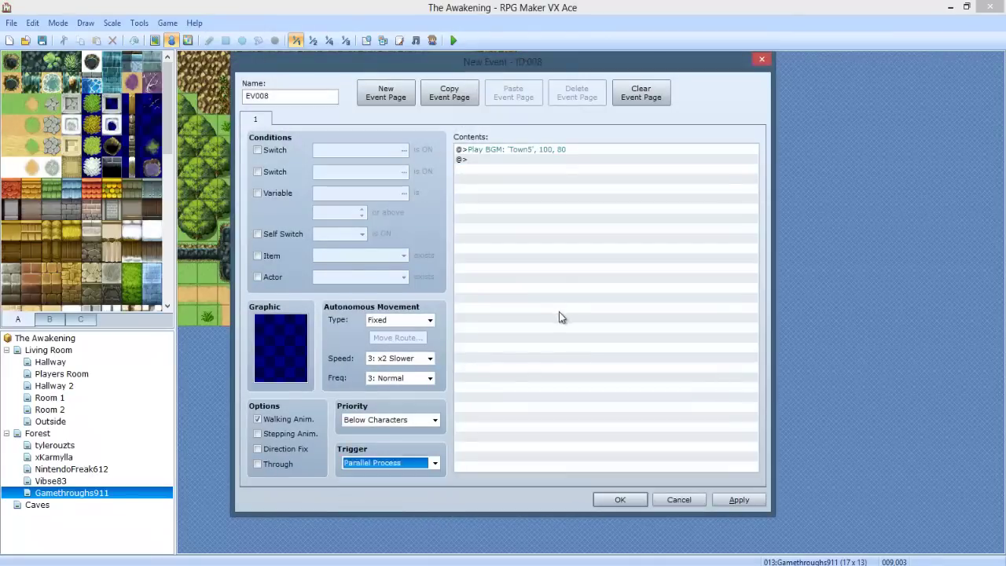
{"action": "double_click", "coordinate": [525, 158]}
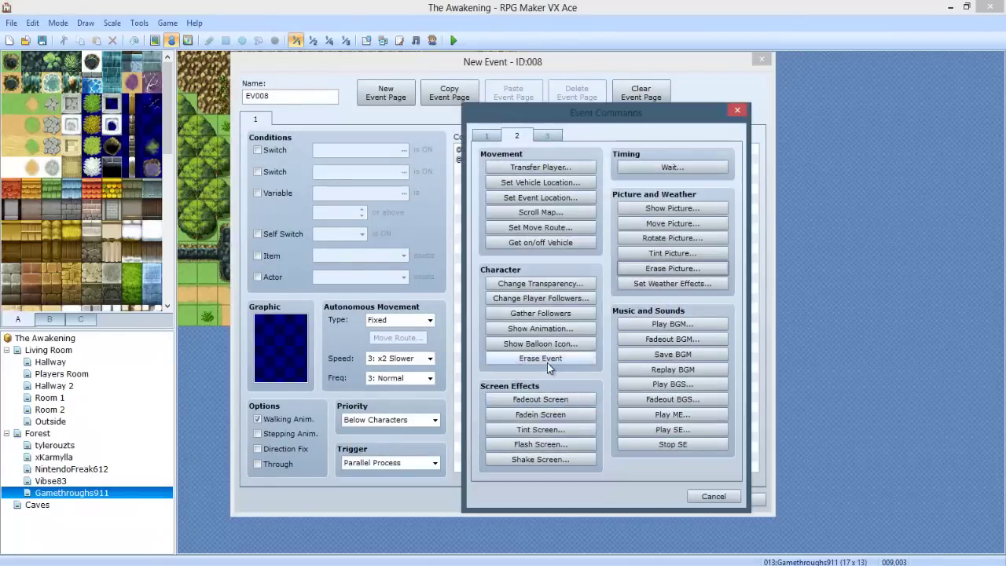
{"action": "left_click", "coordinate": [540, 358]}
{"action": "left_click", "coordinate": [605, 503]}
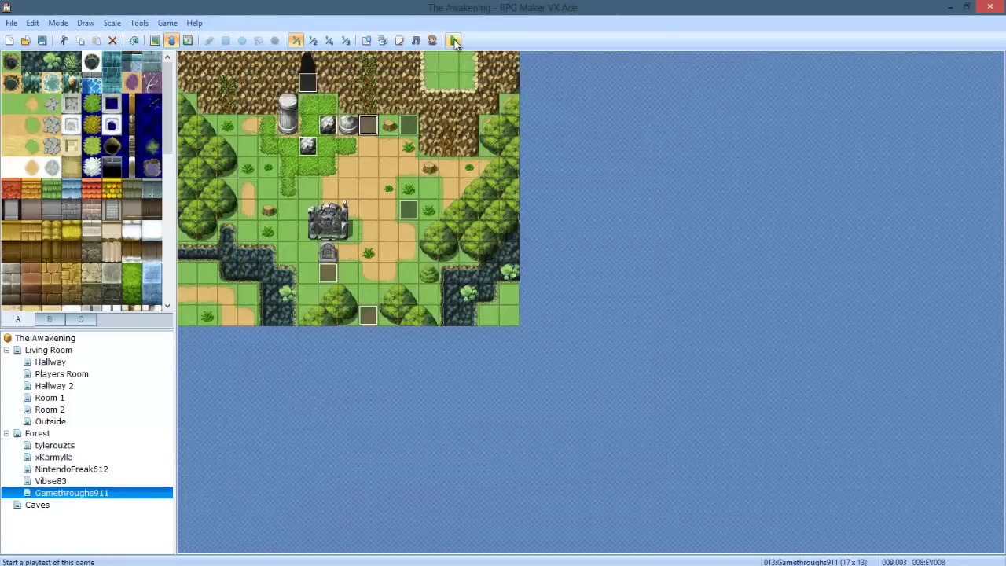
Save the project, playtest from File 1 by walking out of the cave to check the music, and close the playtest.
{"action": "left_click", "coordinate": [453, 41]}
{"action": "left_click", "coordinate": [452, 320]}
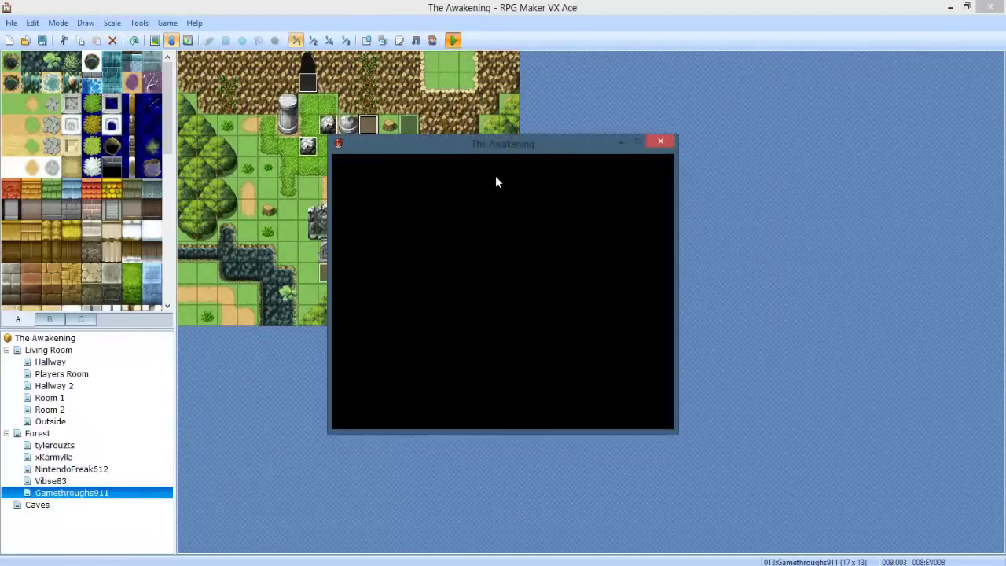
{"action": "key", "text": "Return"}
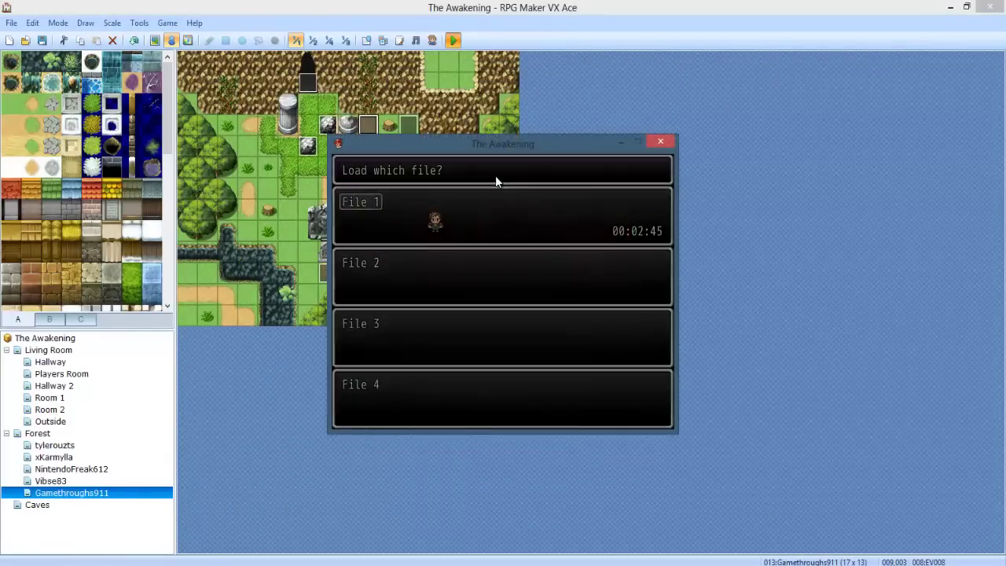
{"action": "key", "text": "Return"}
{"action": "key", "text": "Left"}
{"action": "key", "text": "Down"}
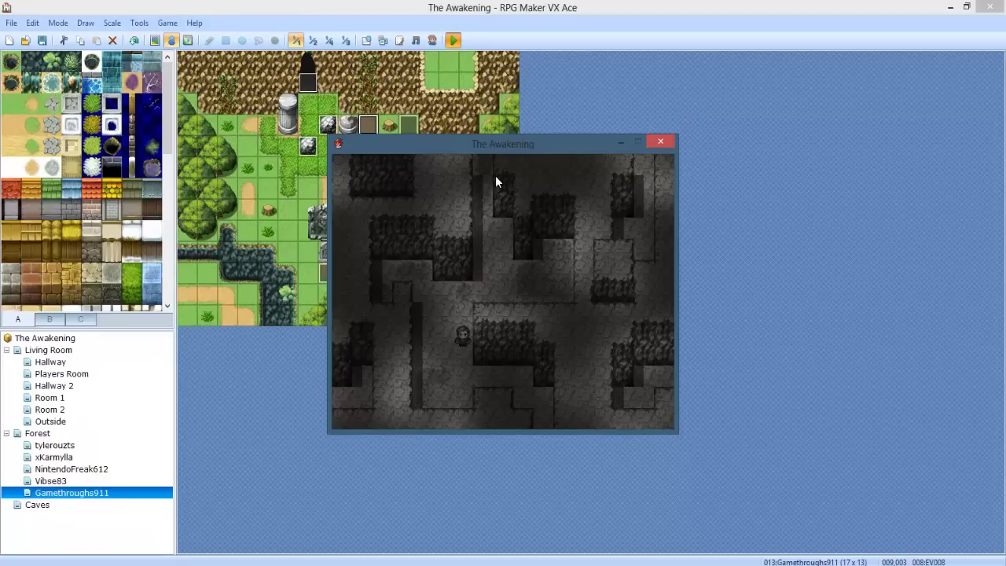
{"action": "key", "text": "Right"}
{"action": "key", "text": "Down"}
{"action": "key", "text": "Down"}
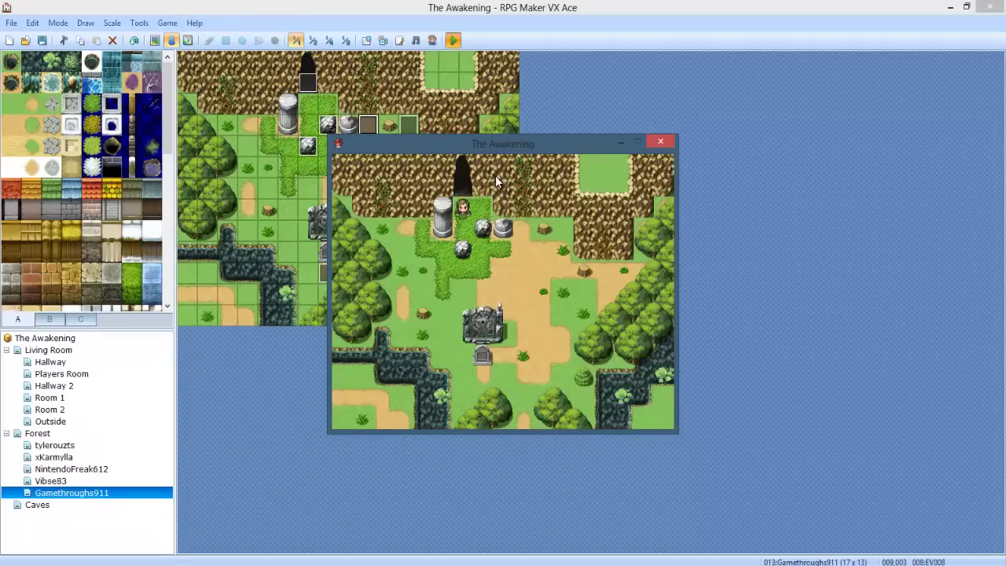
{"action": "key", "text": "Down"}
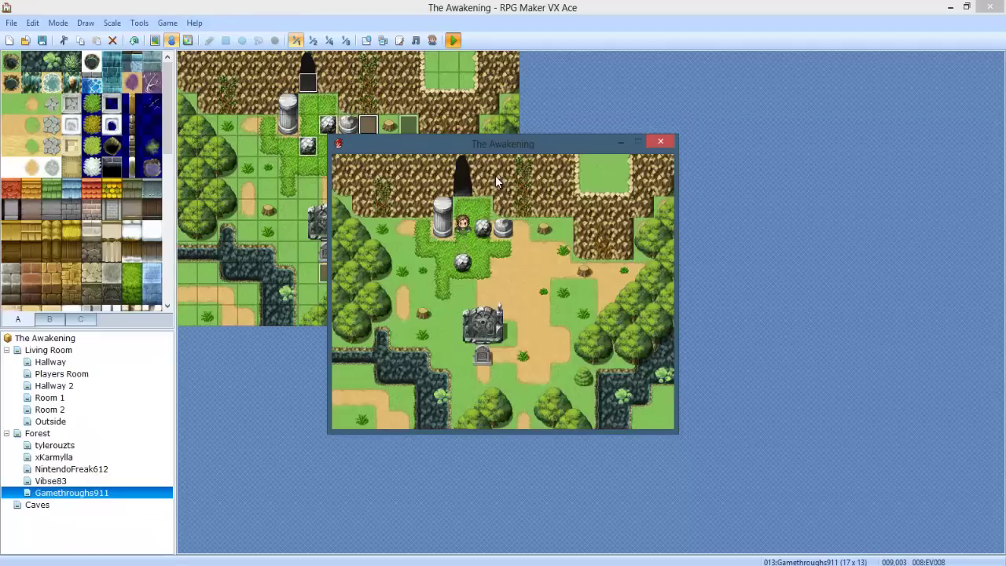
{"action": "left_click", "coordinate": [660, 143]}
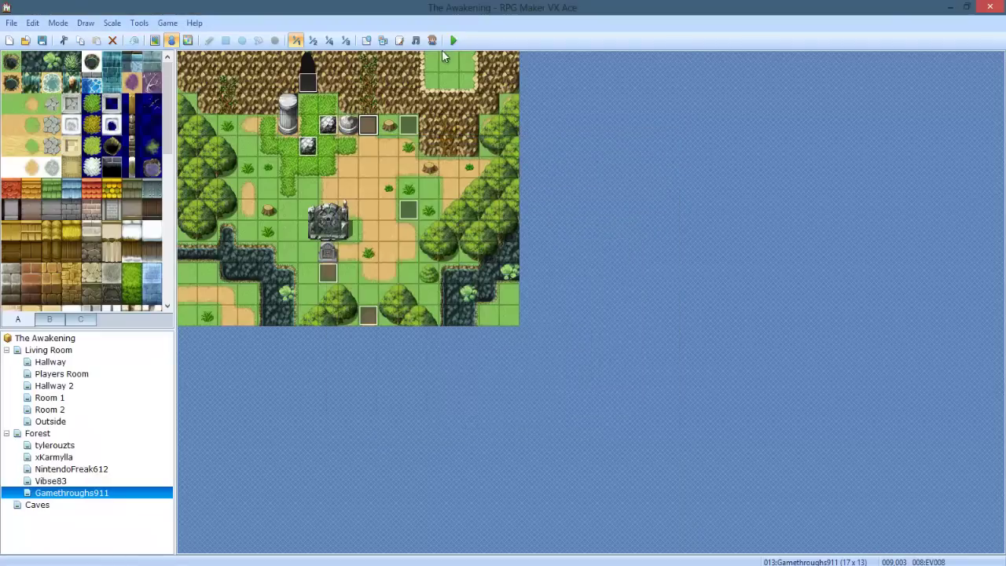
Look through the forest maps and Outside, and open the Players Room map without adding a new event.
{"action": "left_click", "coordinate": [106, 481]}
{"action": "key", "text": "Up"}
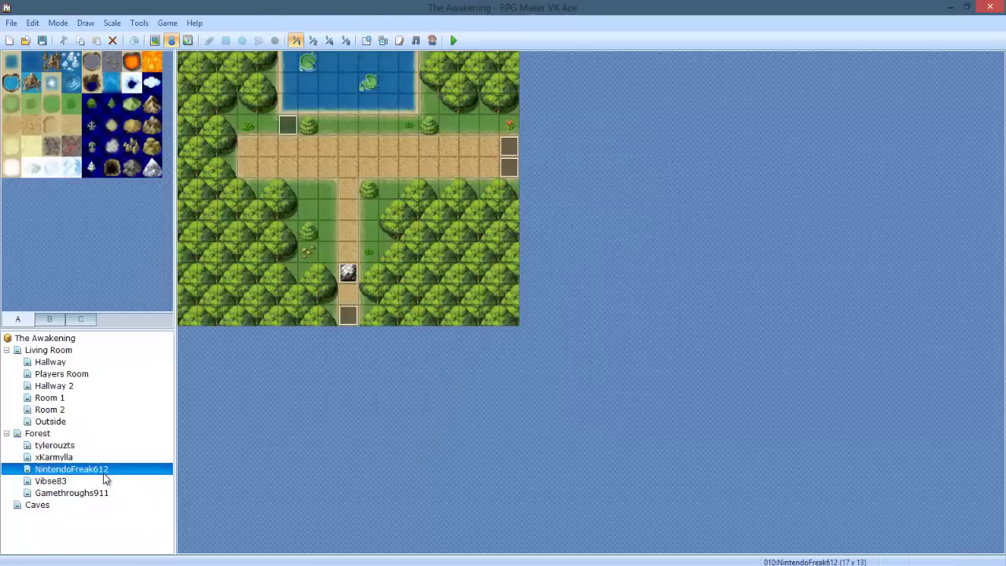
{"action": "left_click", "coordinate": [105, 457]}
{"action": "left_click", "coordinate": [103, 446]}
{"action": "left_click", "coordinate": [103, 422]}
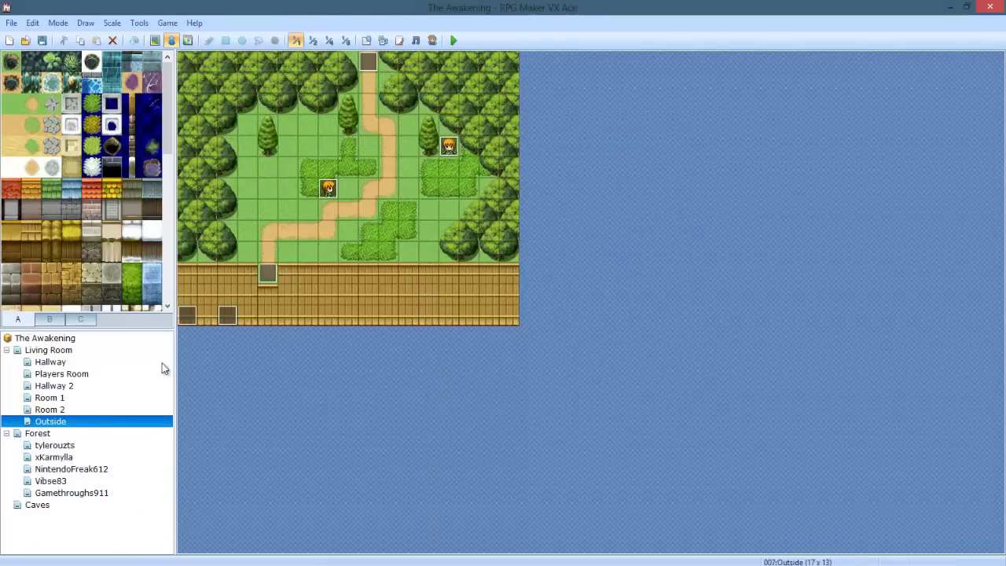
{"action": "left_click", "coordinate": [61, 373]}
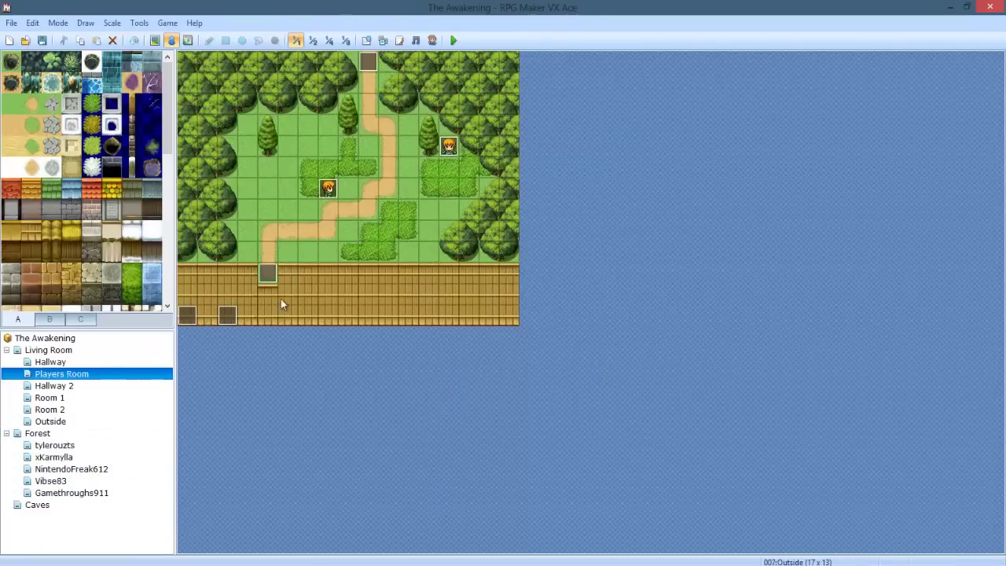
{"action": "double_click", "coordinate": [227, 314]}
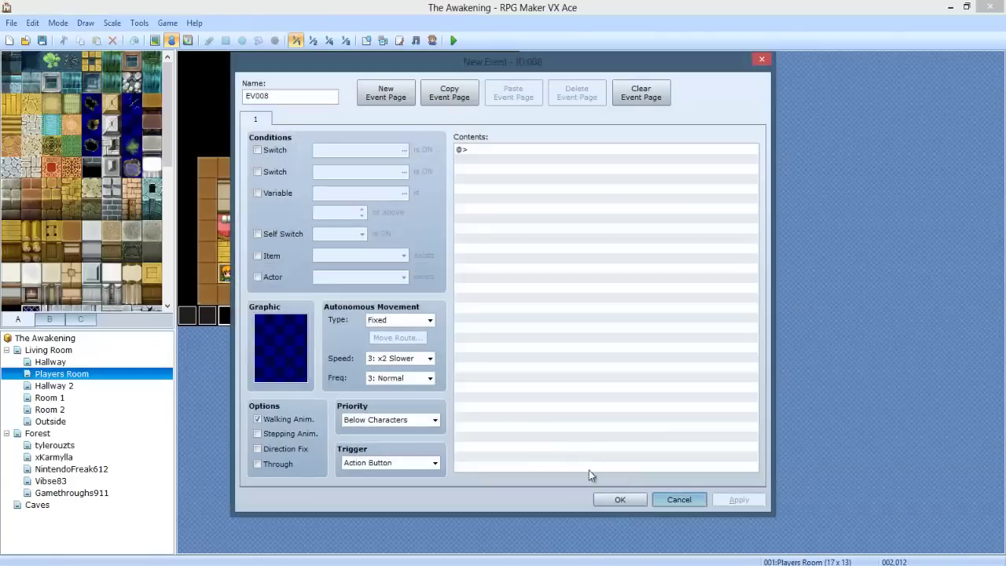
{"action": "left_click", "coordinate": [679, 500]}
Copy the Play BGM 'Theme3' command from page 1 of event EV007 and close the event without changes.
{"action": "double_click", "coordinate": [207, 316]}
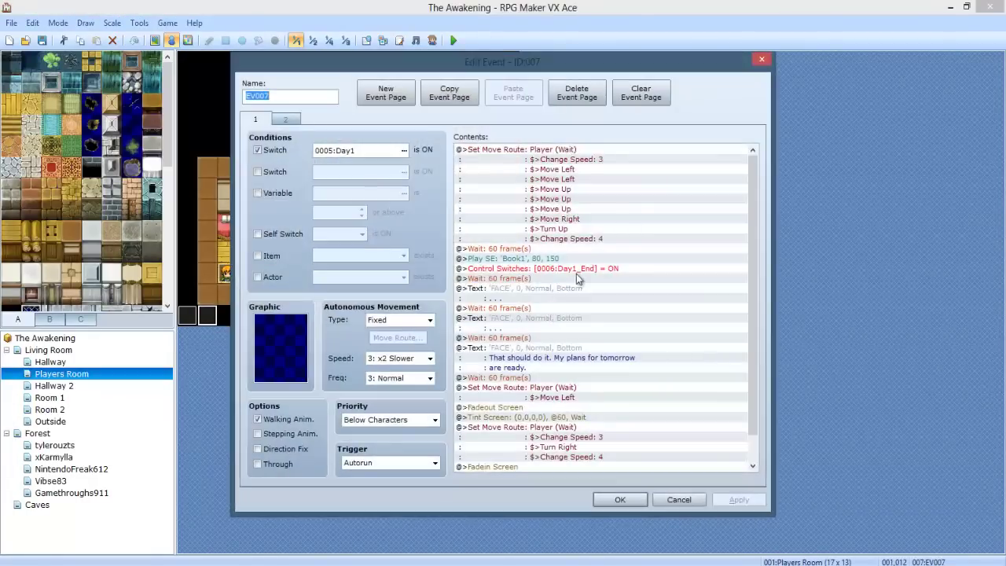
{"action": "left_click", "coordinate": [560, 258]}
{"action": "left_click_drag", "start_coordinate": [755, 358], "coordinate": [750, 407]}
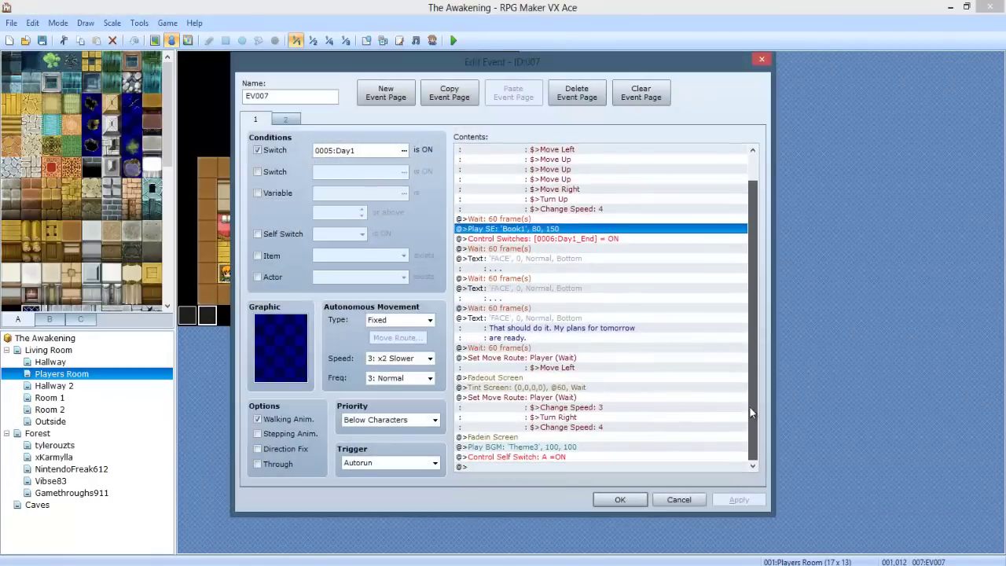
{"action": "left_click", "coordinate": [534, 445]}
{"action": "left_click", "coordinate": [679, 500]}
In event EV008 on the Gamethroughs911 map, replace Play BGM 'Town5' with the copied Play BGM 'Theme3' command before Erase Event.
{"action": "left_click", "coordinate": [69, 493]}
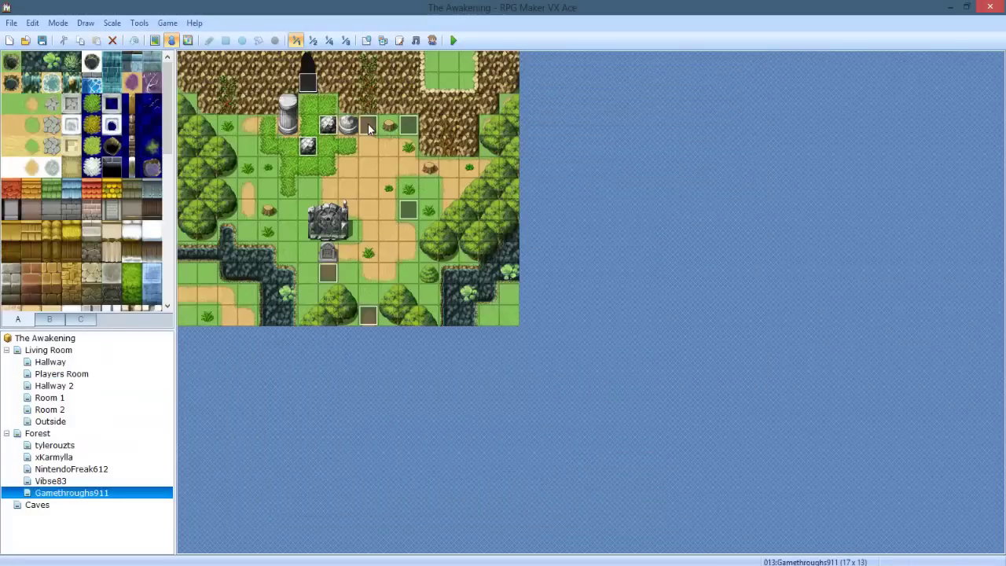
{"action": "double_click", "coordinate": [368, 126]}
{"action": "left_click", "coordinate": [511, 168]}
{"action": "left_click", "coordinate": [543, 159]}
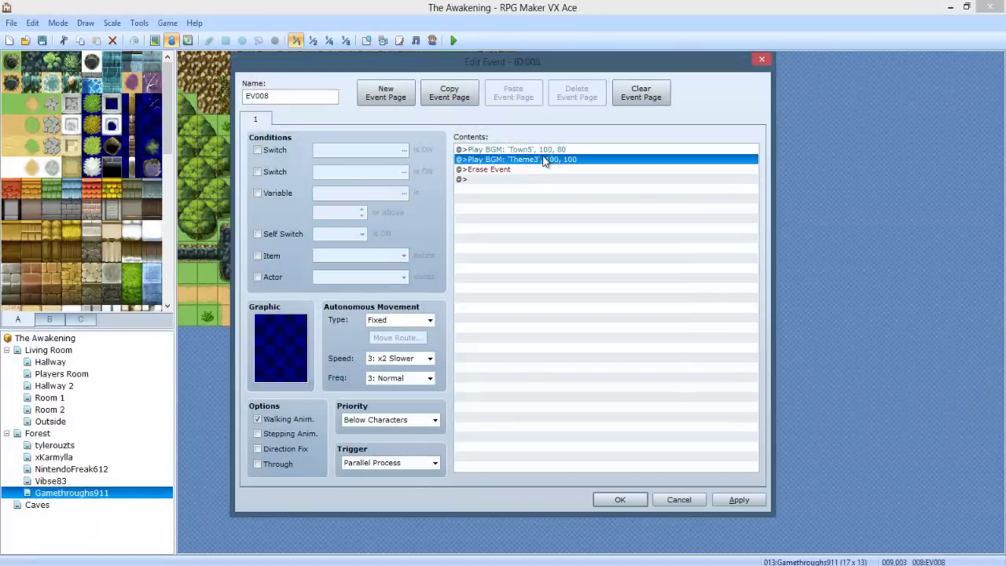
{"action": "left_click", "coordinate": [542, 149]}
{"action": "key", "text": "Delete"}
{"action": "left_click", "coordinate": [618, 501]}
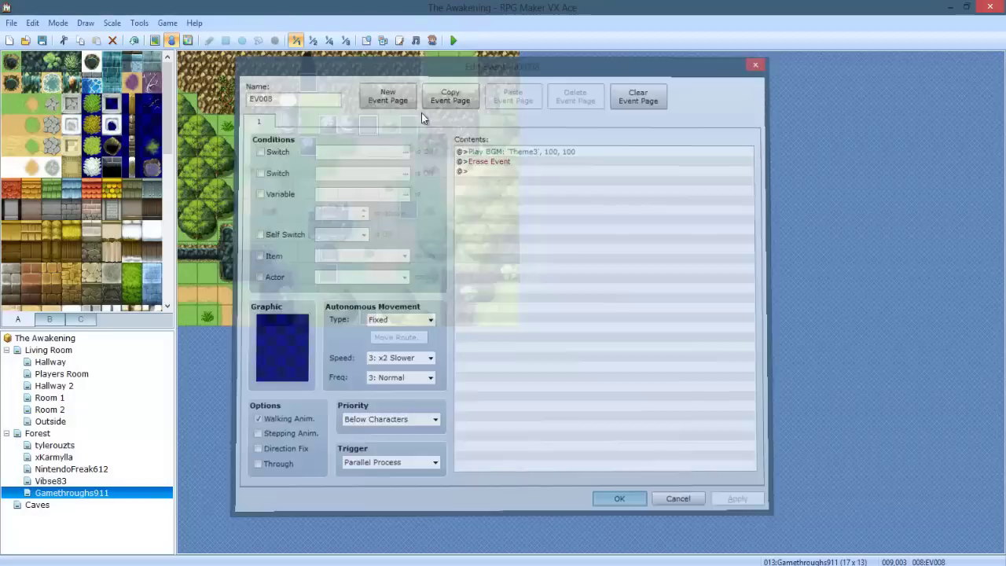
Save the changes and start another playtest from the File 1 save.
{"action": "left_click", "coordinate": [455, 40]}
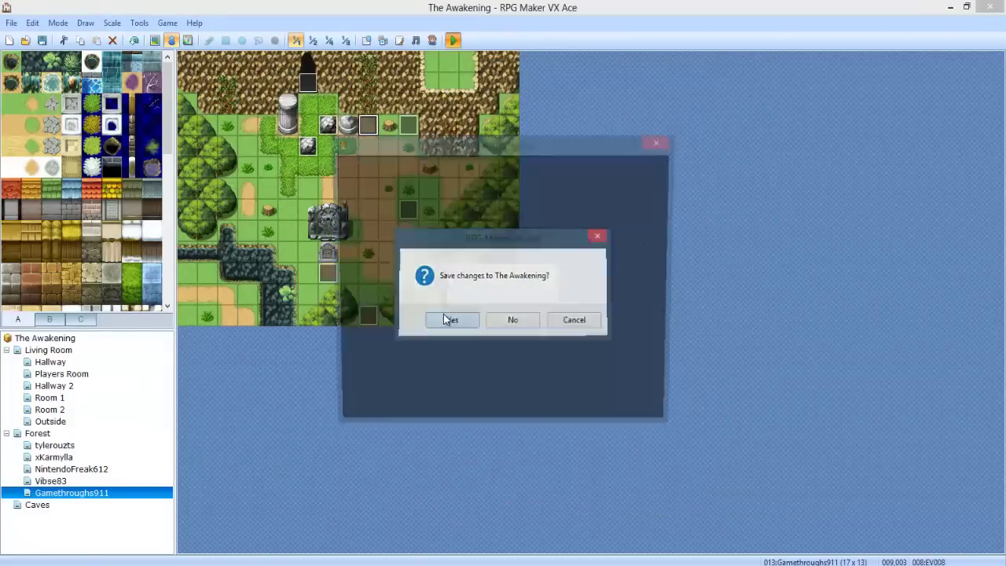
{"action": "left_click", "coordinate": [444, 318]}
{"action": "key", "text": "Return"}
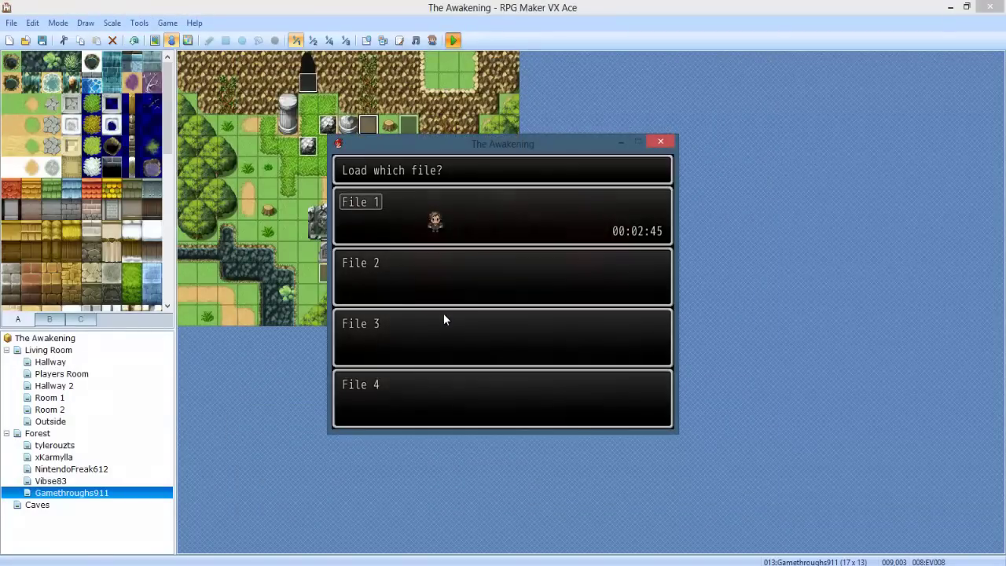
{"action": "key", "text": "Return"}
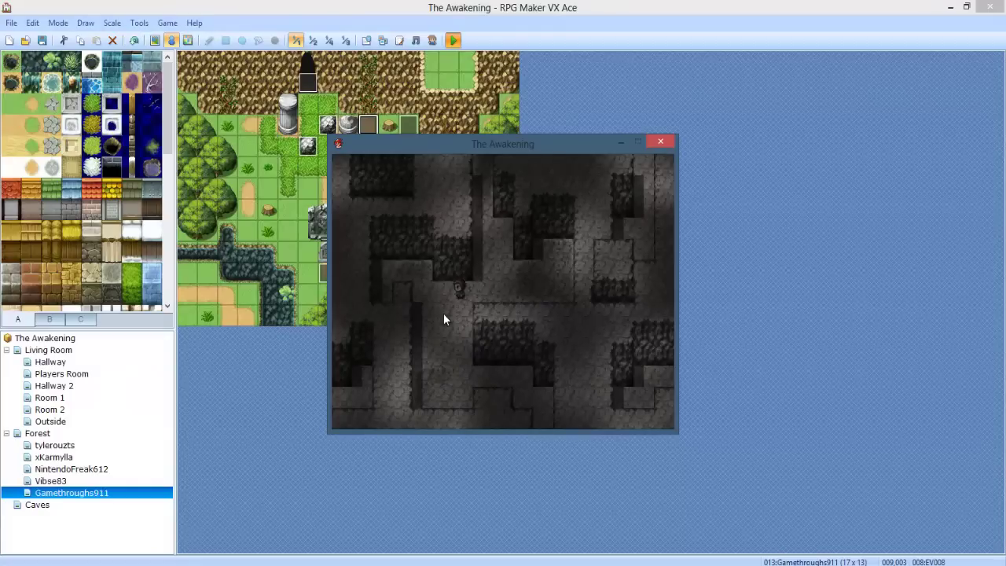
Walk out of the cave to test the replacement background music outside, and close the playtest.
{"action": "key", "text": "Down"}
{"action": "key", "text": "Left"}
{"action": "key", "text": "Down"}
{"action": "key", "text": "Right"}
{"action": "key", "text": "Down"}
{"action": "key", "text": "Right"}
{"action": "key", "text": "Down"}
{"action": "key", "text": "Down"}
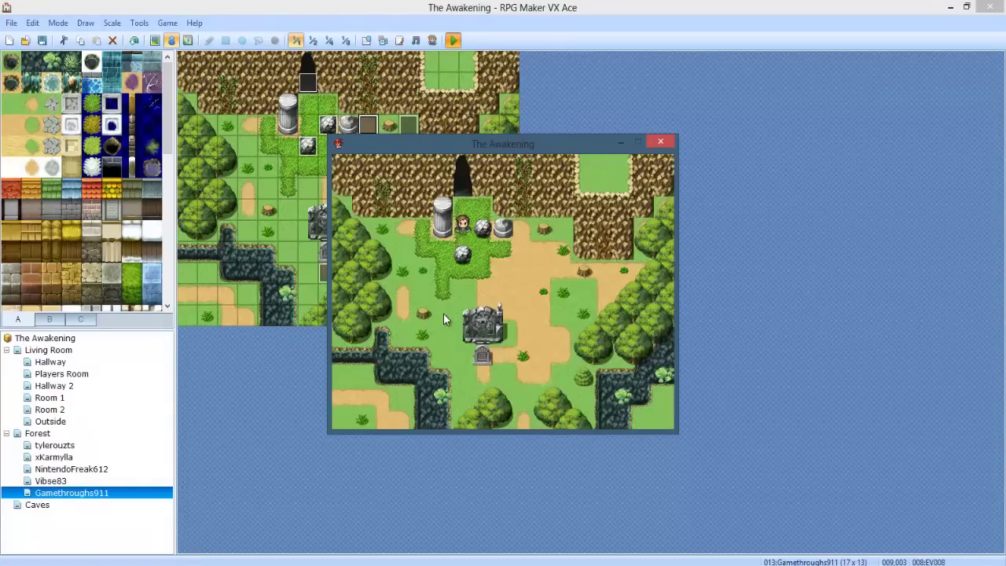
{"action": "left_click", "coordinate": [653, 145]}
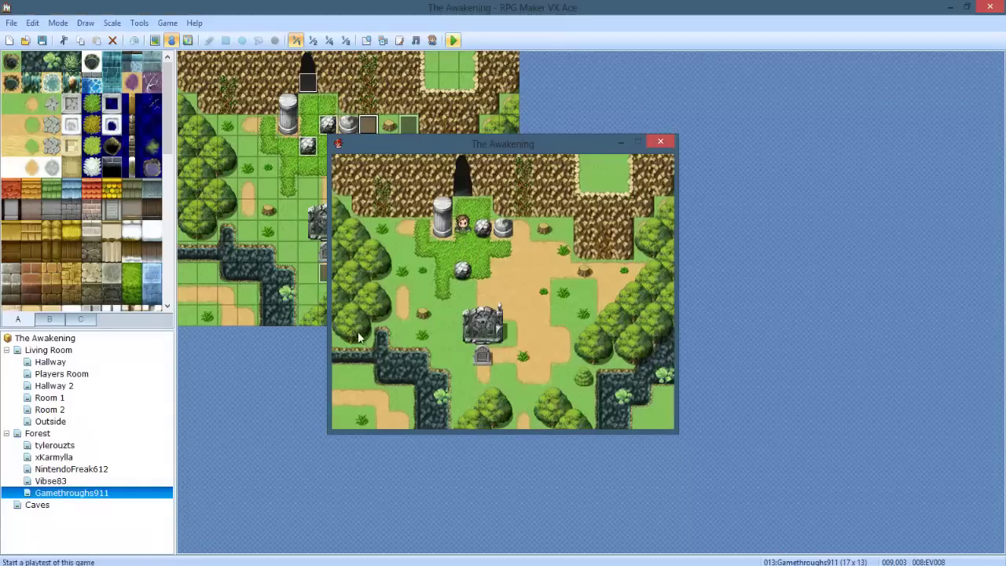
{"action": "key", "text": "alt+F4"}
Make page 1 of the Forest transfer event EV006 on the Outside map require switch 0006:Day1_End to be ON.
{"action": "left_click", "coordinate": [84, 481]}
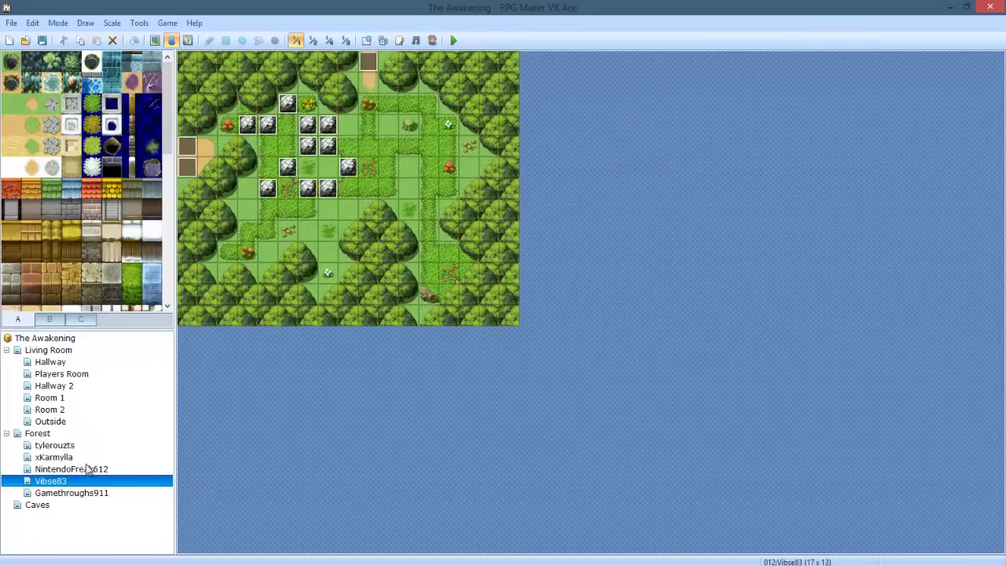
{"action": "left_click", "coordinate": [38, 433]}
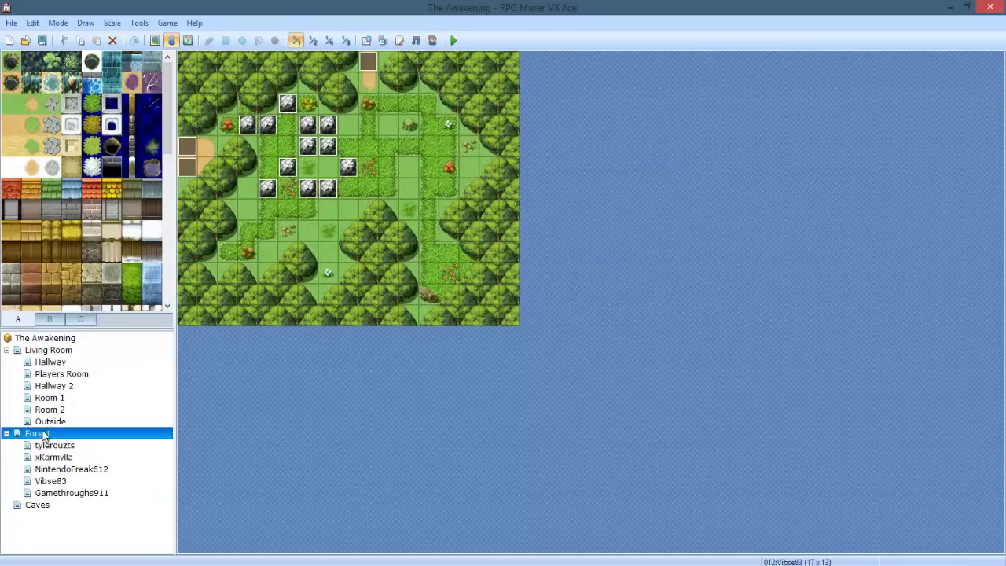
{"action": "key", "text": "Up"}
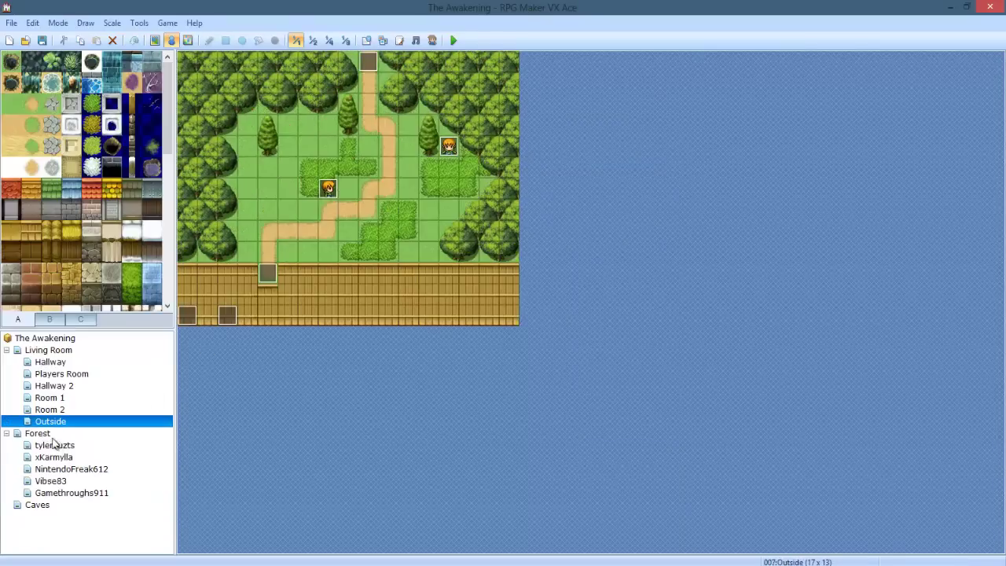
{"action": "double_click", "coordinate": [369, 62]}
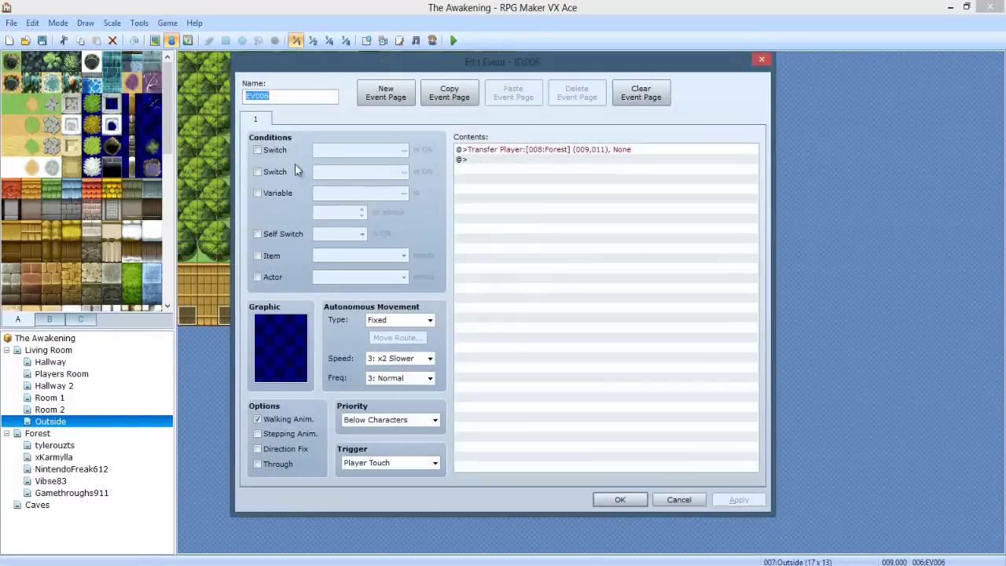
{"action": "left_click", "coordinate": [279, 155]}
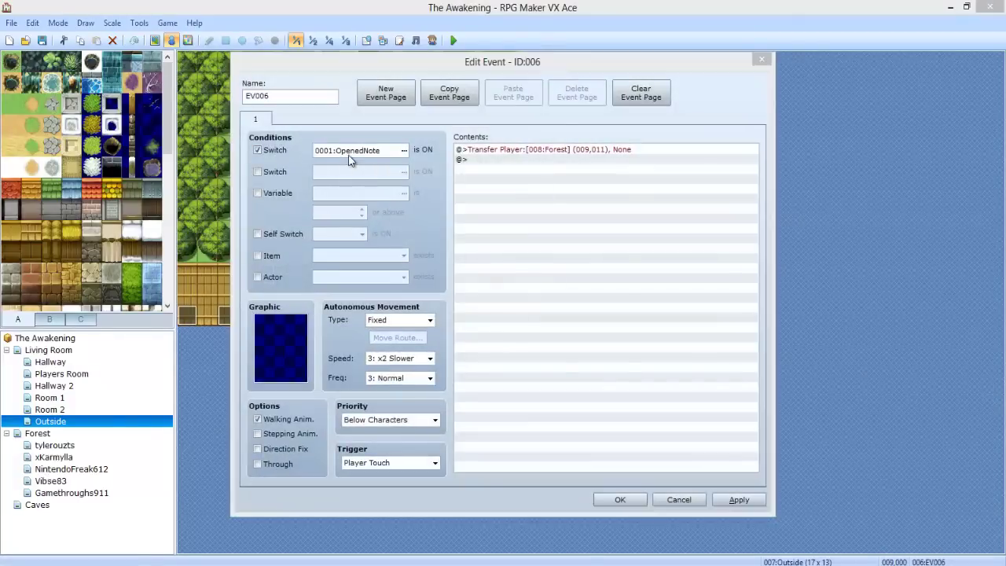
{"action": "left_click", "coordinate": [348, 154]}
{"action": "double_click", "coordinate": [548, 226]}
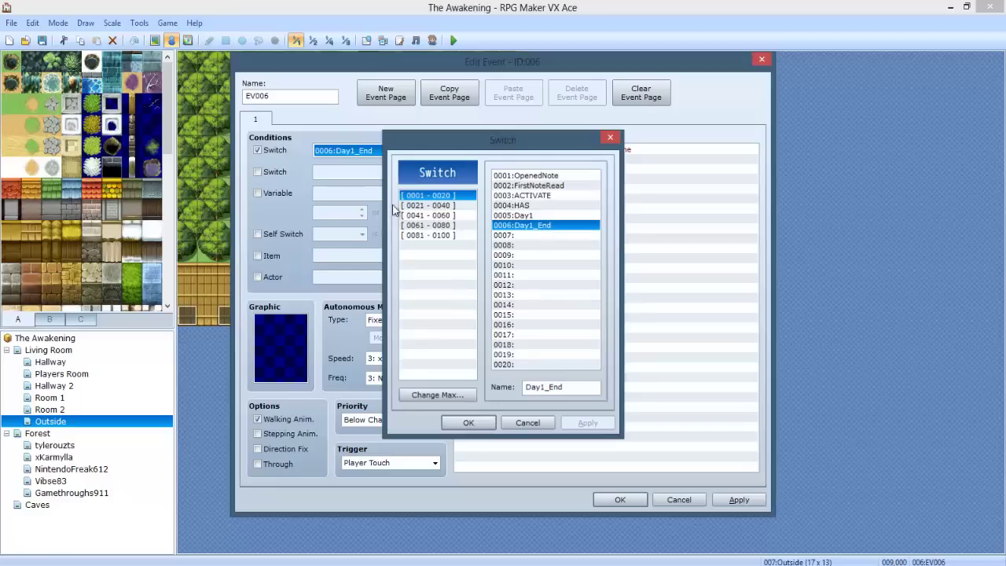
Duplicate page 1 of event EV006 as page 2, discard an extra blank third page, and return to page 1.
{"action": "left_click", "coordinate": [437, 92]}
{"action": "left_click", "coordinate": [502, 93]}
{"action": "left_click", "coordinate": [387, 93]}
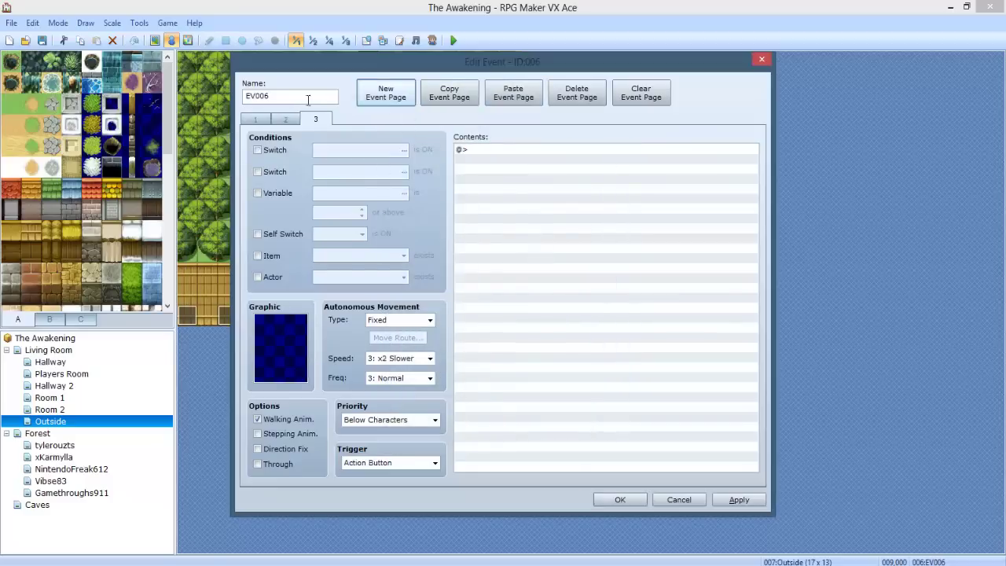
{"action": "left_click", "coordinate": [566, 93]}
{"action": "left_click", "coordinate": [254, 119]}
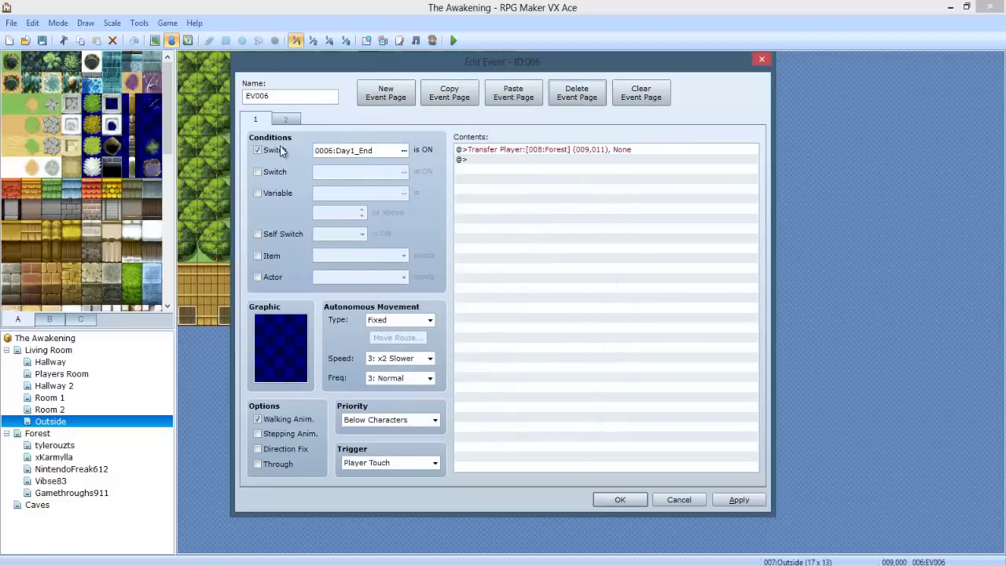
On page 1 of EV006, clear the switch condition and replace the Transfer Player command with the message "There's no need to go in the forest".
{"action": "left_click", "coordinate": [280, 151]}
{"action": "left_click", "coordinate": [495, 154]}
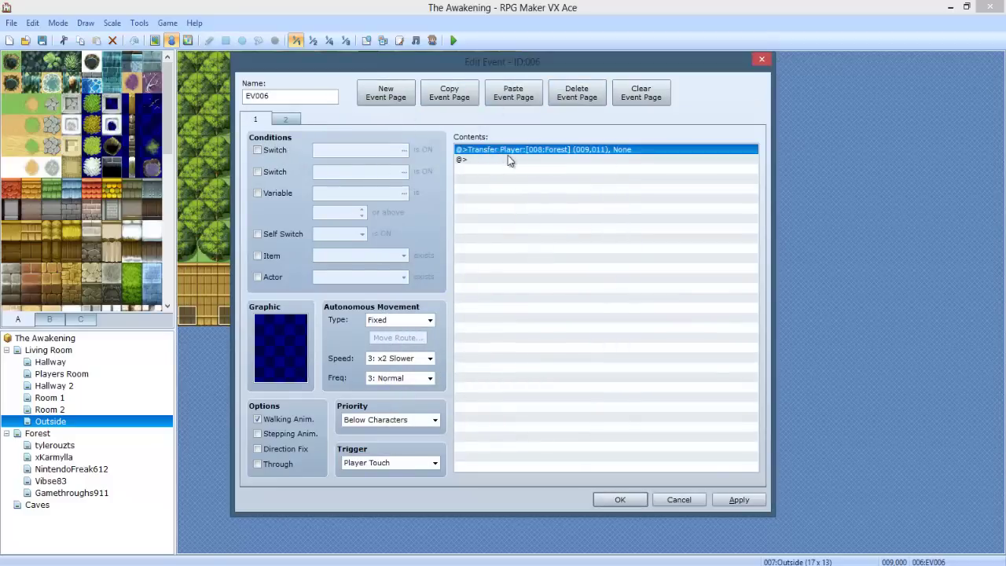
{"action": "double_click", "coordinate": [508, 160]}
{"action": "left_click", "coordinate": [486, 136]}
{"action": "left_click", "coordinate": [540, 167]}
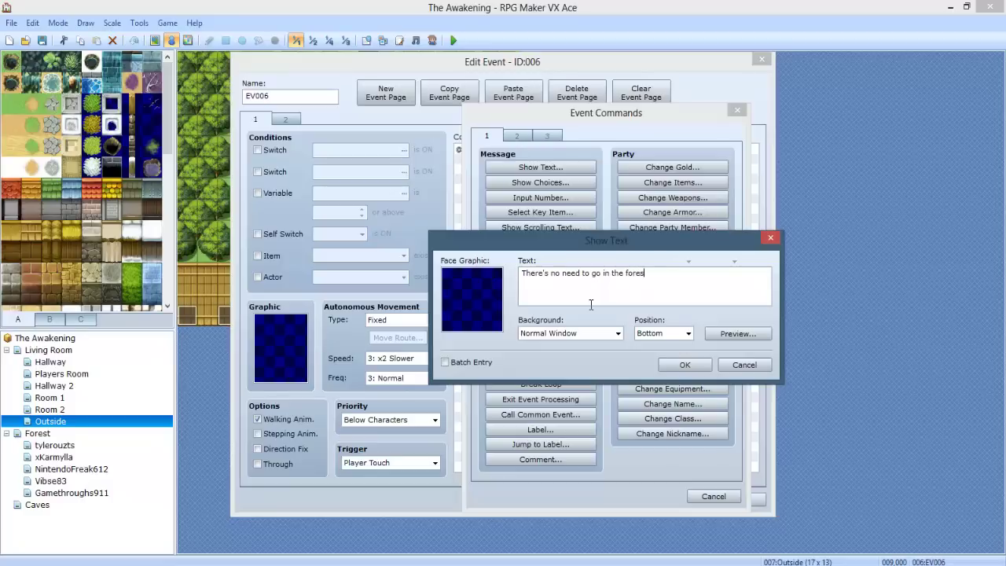
Give the message the portrait from the FACE graphic, end its text with a period, and add it to the event.
{"action": "double_click", "coordinate": [499, 300]}
{"action": "left_click", "coordinate": [487, 303]}
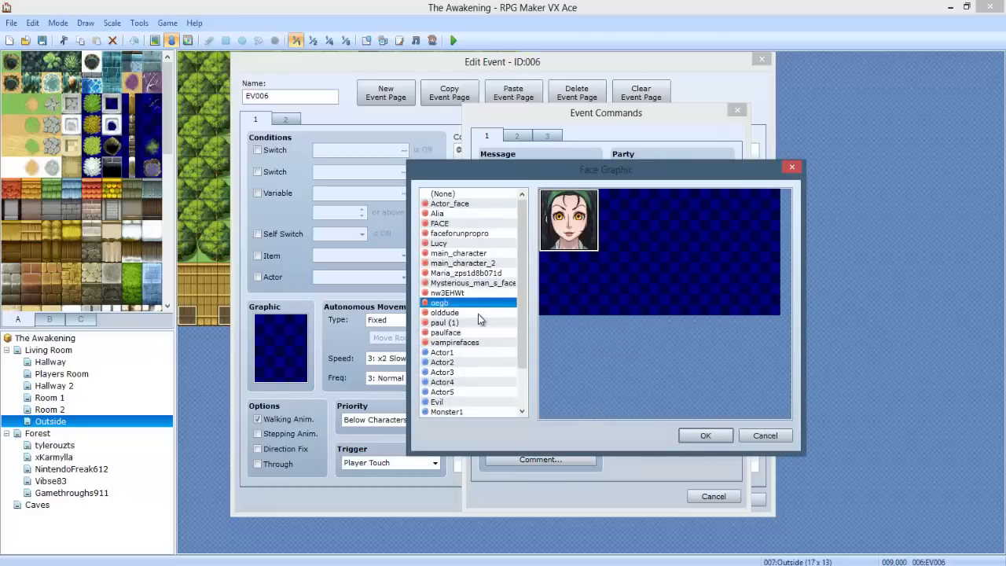
{"action": "left_click", "coordinate": [472, 313]}
{"action": "left_click", "coordinate": [467, 306]}
{"action": "left_click", "coordinate": [466, 313]}
{"action": "left_click", "coordinate": [468, 303]}
{"action": "left_click", "coordinate": [463, 283]}
{"action": "left_click", "coordinate": [462, 292]}
{"action": "left_click", "coordinate": [482, 283]}
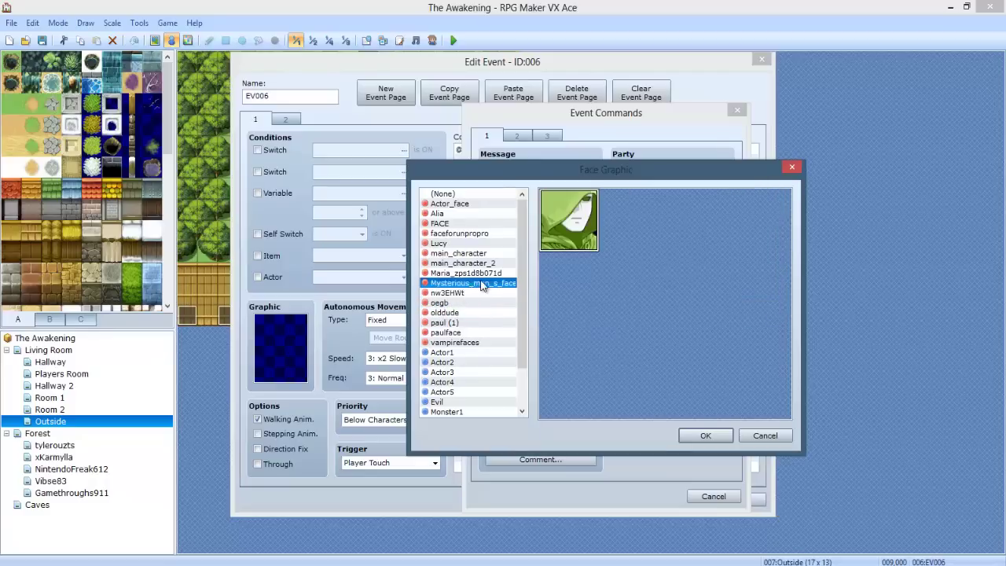
{"action": "key", "text": "Up"}
{"action": "key", "text": "Up"}
{"action": "key", "text": "Up"}
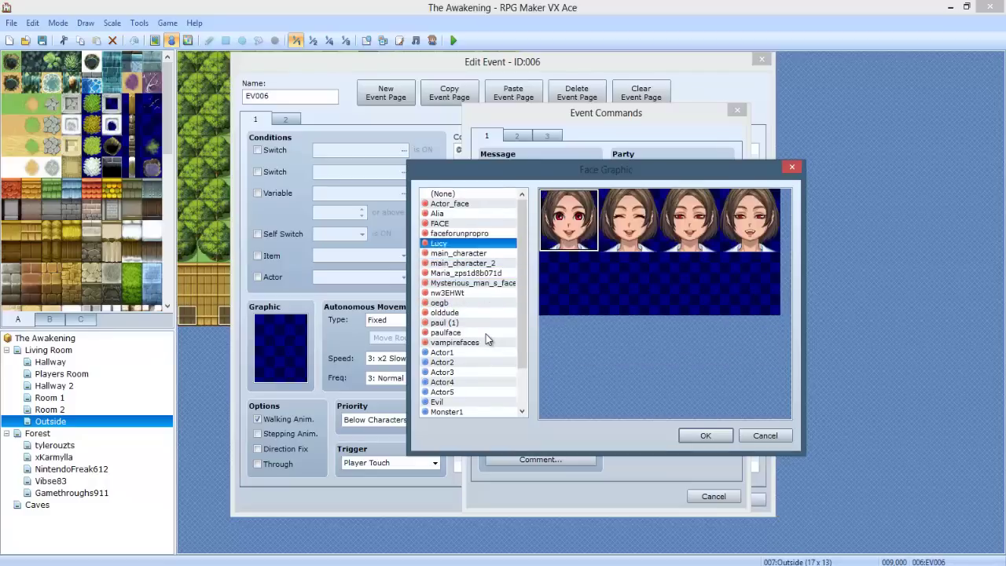
{"action": "key", "text": "Down"}
{"action": "key", "text": "Down"}
{"action": "key", "text": "Down"}
{"action": "key", "text": "Down"}
{"action": "key", "text": "Down"}
{"action": "key", "text": "Down"}
{"action": "key", "text": "Down"}
{"action": "key", "text": "Down"}
{"action": "key", "text": "Down"}
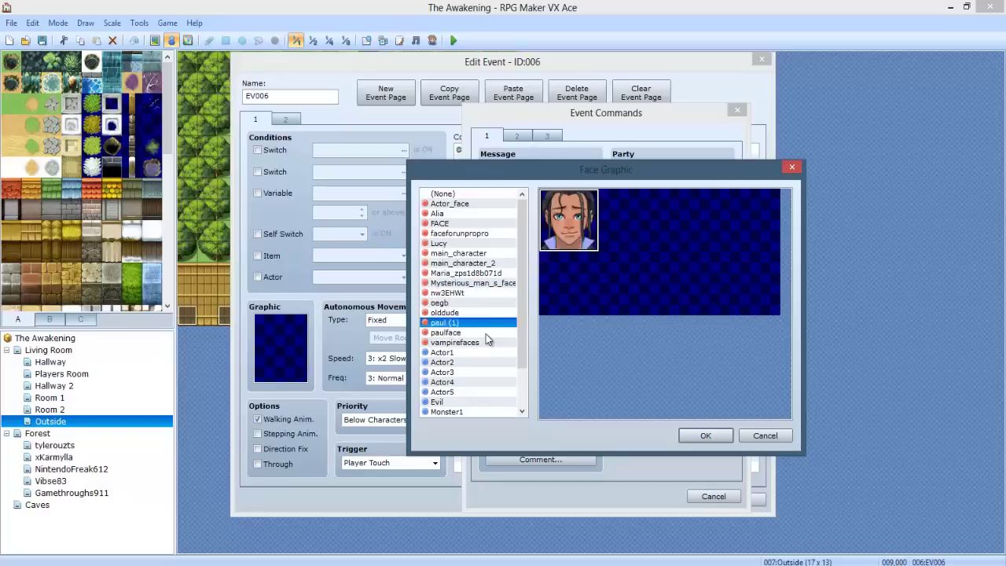
{"action": "key", "text": "Up"}
{"action": "key", "text": "Up"}
{"action": "key", "text": "Up"}
{"action": "key", "text": "Up"}
{"action": "key", "text": "Up"}
{"action": "key", "text": "Up"}
{"action": "key", "text": "Up"}
{"action": "key", "text": "Up"}
{"action": "key", "text": "Up"}
{"action": "key", "text": "Up"}
{"action": "key", "text": "Up"}
{"action": "key", "text": "Up"}
{"action": "key", "text": "Up"}
{"action": "key", "text": "Up"}
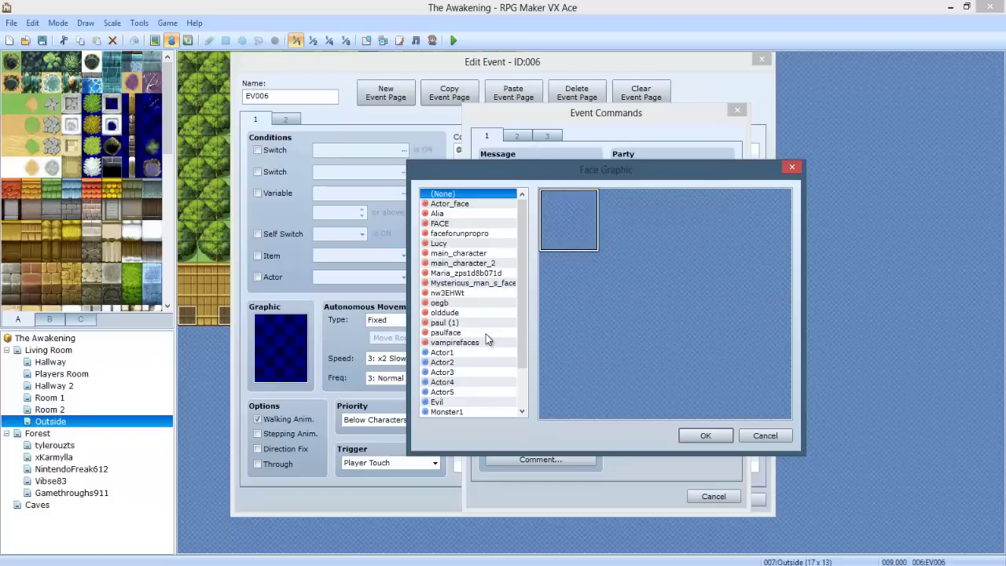
{"action": "key", "text": "Down"}
{"action": "key", "text": "Up"}
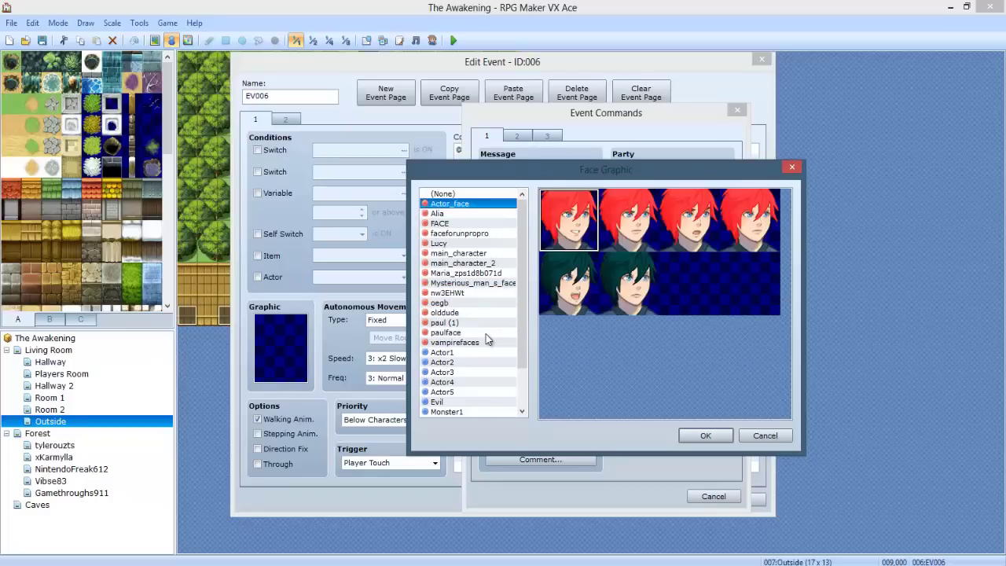
{"action": "key", "text": "Down"}
{"action": "key", "text": "Up"}
{"action": "key", "text": "Down"}
{"action": "key", "text": "Down"}
{"action": "key", "text": "Down"}
{"action": "key", "text": "Down"}
{"action": "key", "text": "Down"}
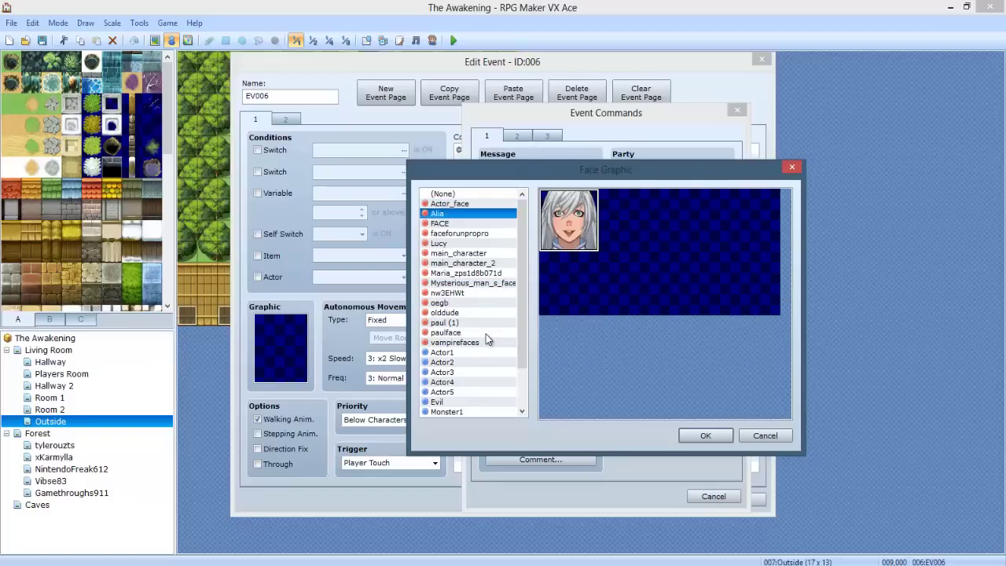
{"action": "key", "text": "Up"}
{"action": "key", "text": "Up"}
{"action": "key", "text": "Up"}
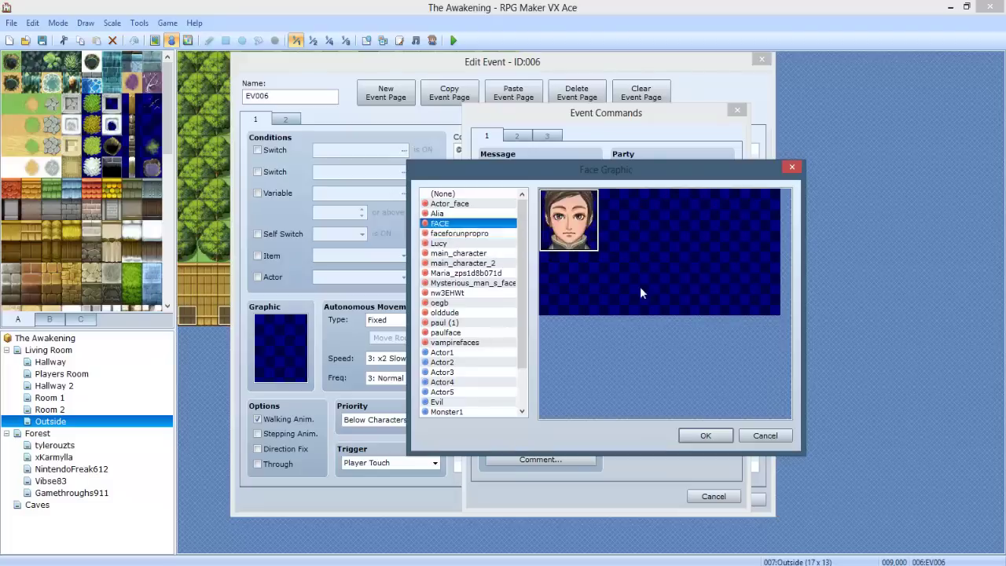
{"action": "left_click", "coordinate": [720, 436]}
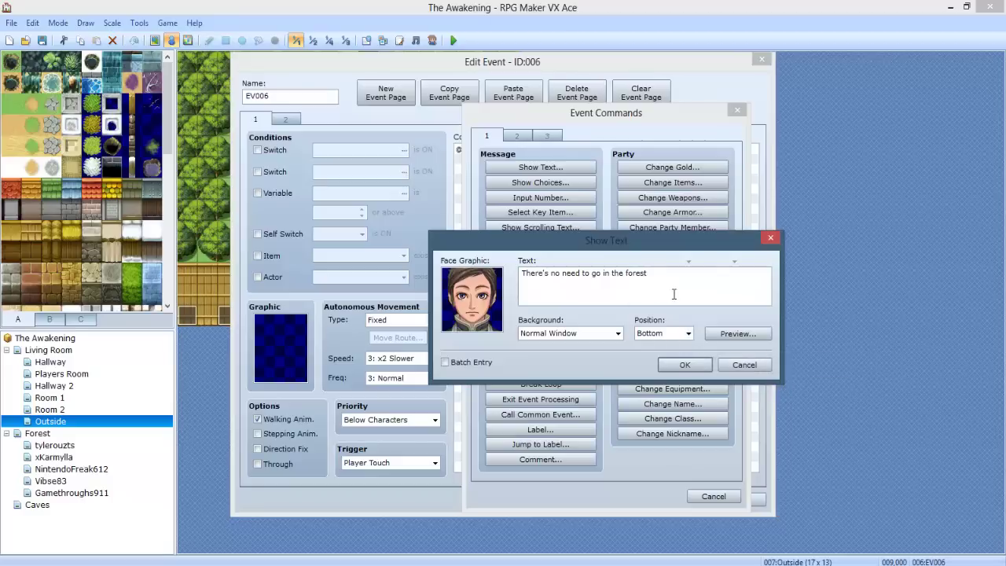
{"action": "type", "text": "."}
{"action": "left_click", "coordinate": [684, 365]}
Add a move route after the message that moves the player down one step, and save the event.
{"action": "double_click", "coordinate": [525, 170]}
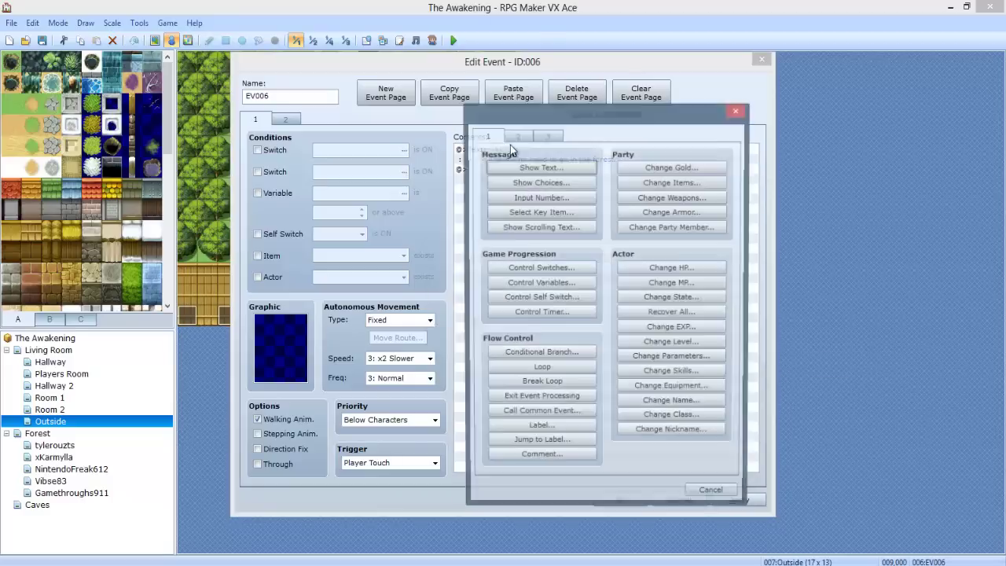
{"action": "left_click", "coordinate": [515, 137]}
{"action": "left_click", "coordinate": [542, 227]}
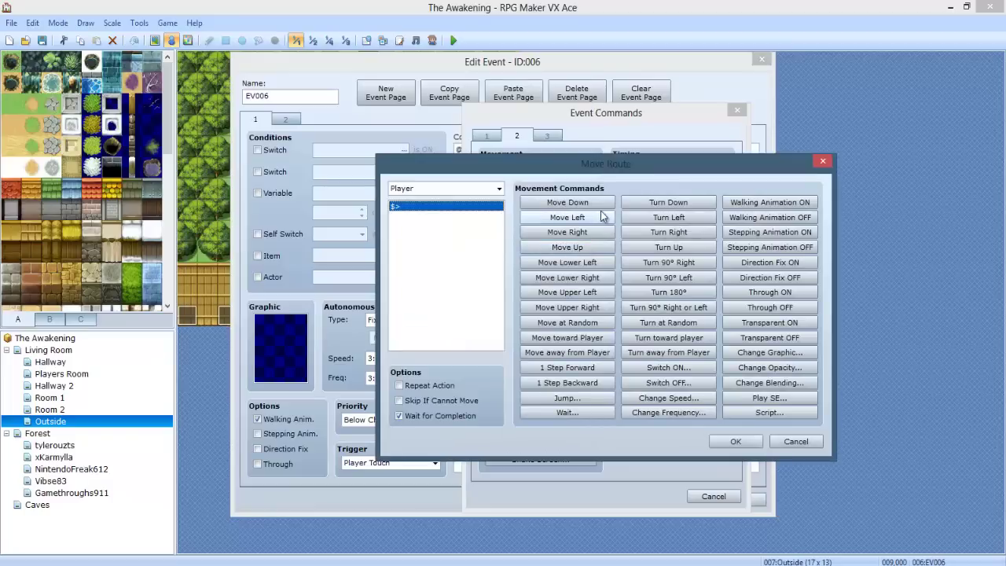
{"action": "left_click", "coordinate": [567, 202]}
{"action": "left_click", "coordinate": [731, 441]}
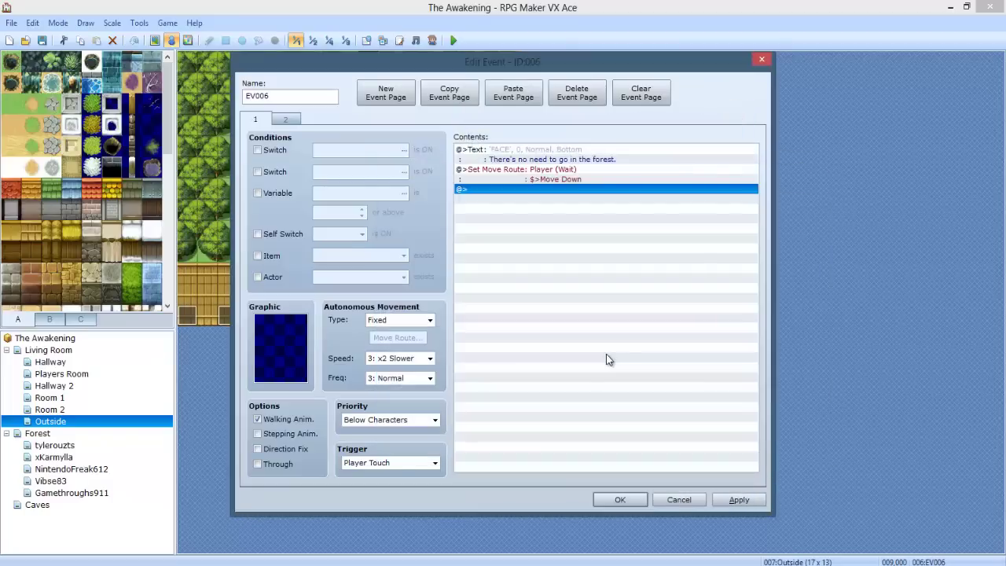
{"action": "left_click", "coordinate": [615, 501]}
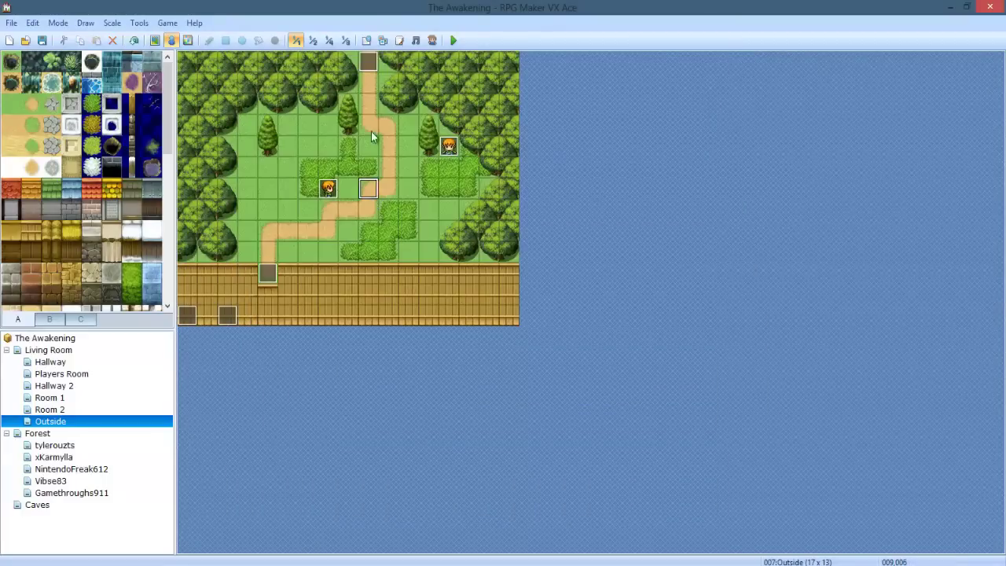
On the Players Room map, inspect event EV005 without changing it and open event EV007.
{"action": "left_click", "coordinate": [45, 409]}
{"action": "left_click", "coordinate": [78, 373]}
{"action": "left_click", "coordinate": [433, 146]}
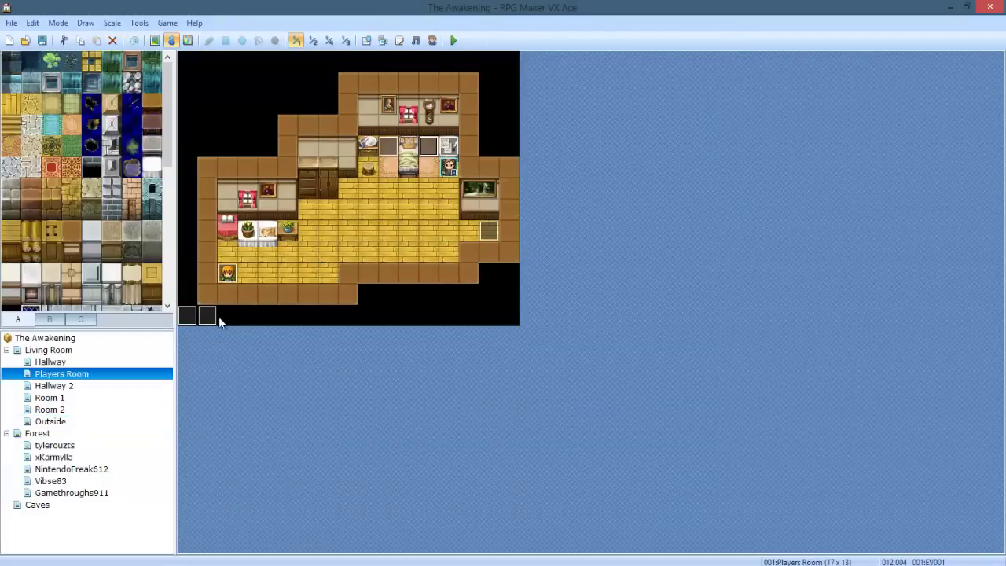
{"action": "double_click", "coordinate": [194, 318]}
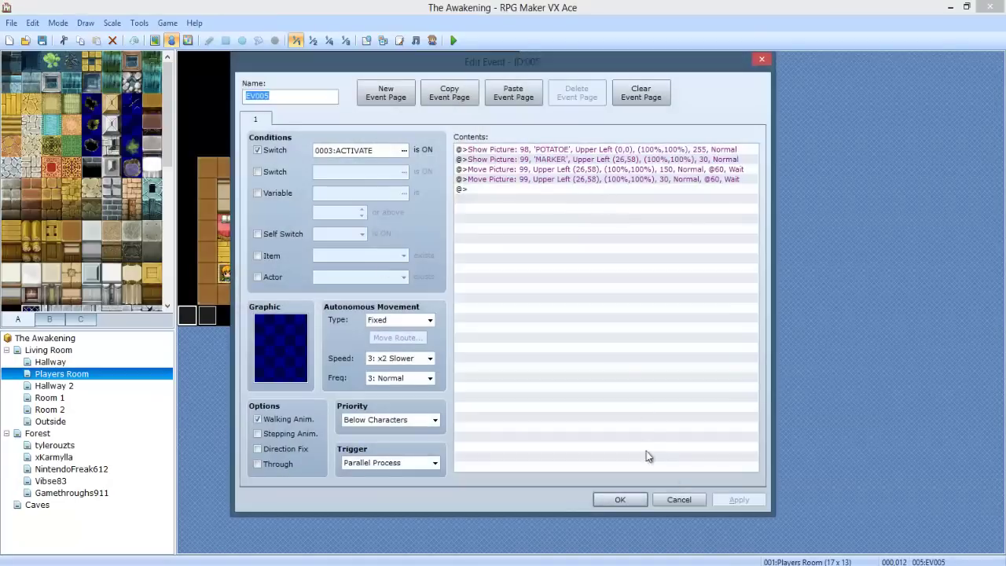
{"action": "left_click", "coordinate": [679, 499]}
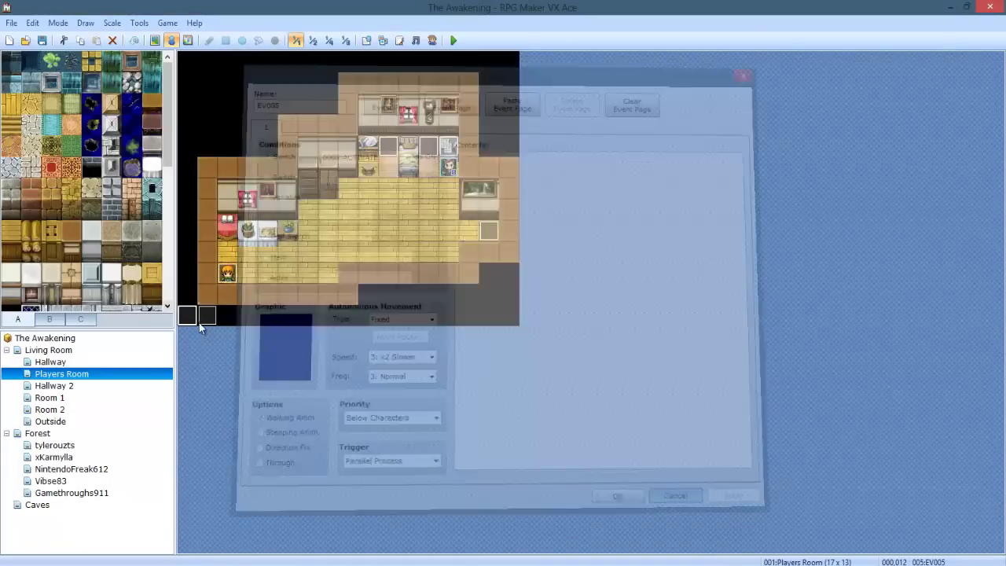
{"action": "double_click", "coordinate": [208, 316]}
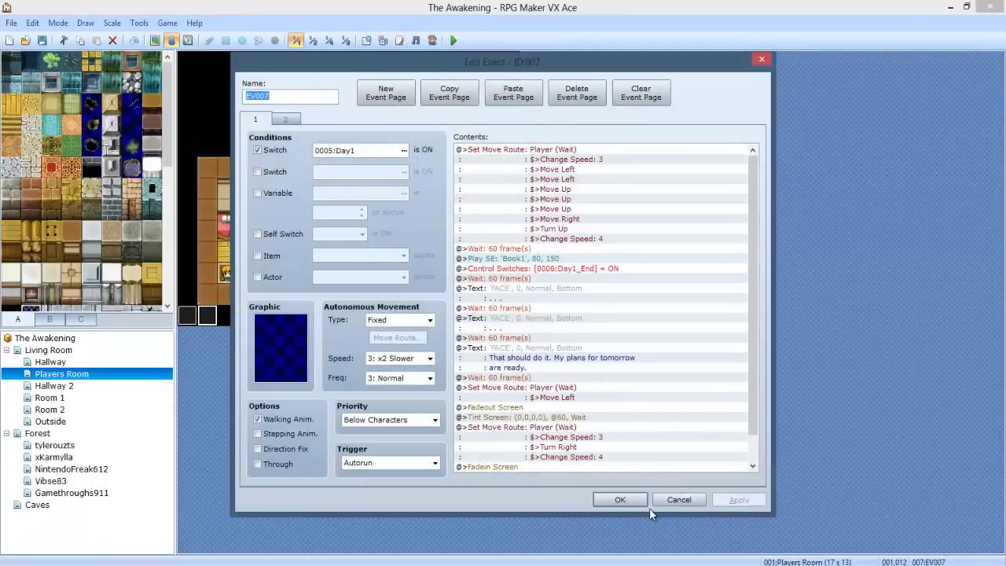
Review the pages of EV007 and open page 1's "That should do it" message about tomorrow's plans.
{"action": "left_click", "coordinate": [281, 119]}
{"action": "left_click", "coordinate": [255, 119]}
{"action": "scroll", "coordinate": [753, 245], "scroll_direction": "down", "scroll_amount": 1}
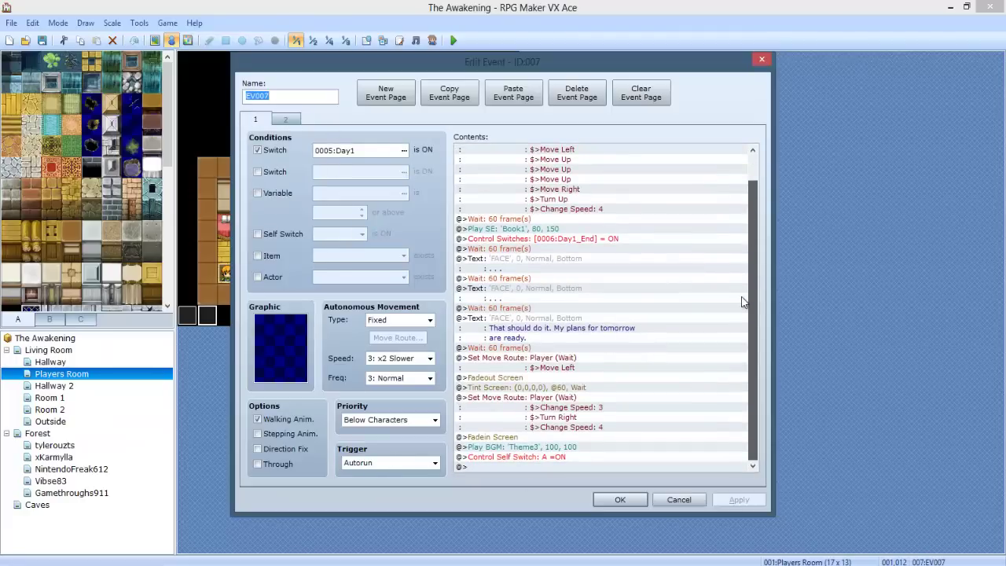
{"action": "left_click", "coordinate": [539, 330]}
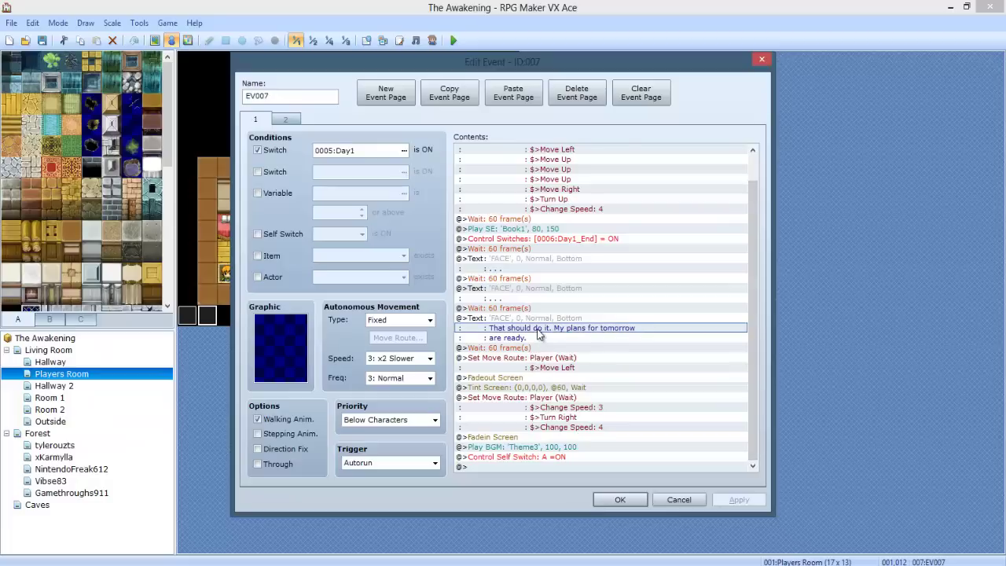
{"action": "double_click", "coordinate": [571, 327]}
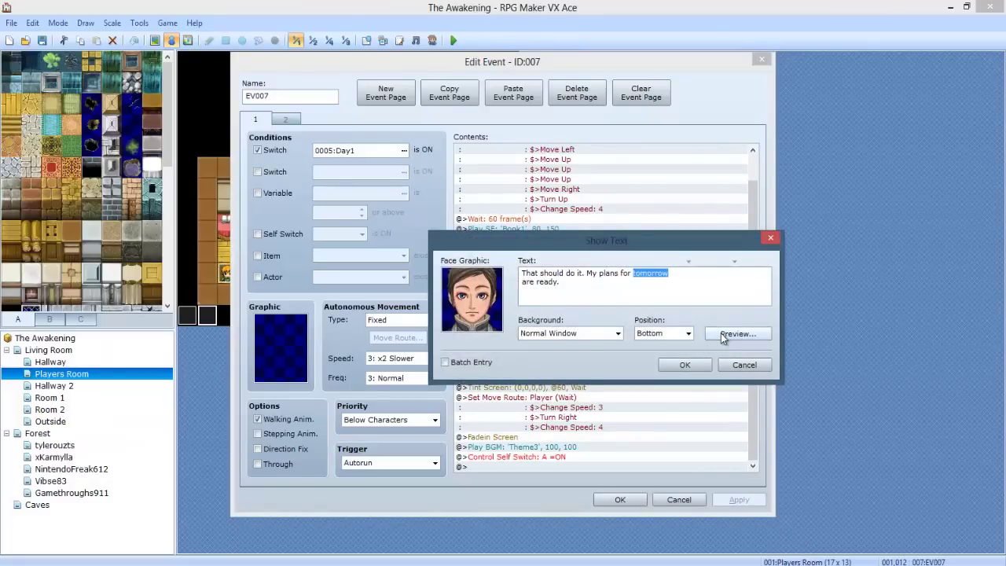
Switch to Chrome, search Google for "tomorrow" to check the word's spelling, and close the browser.
{"action": "key", "text": "super"}
{"action": "key", "text": "super"}
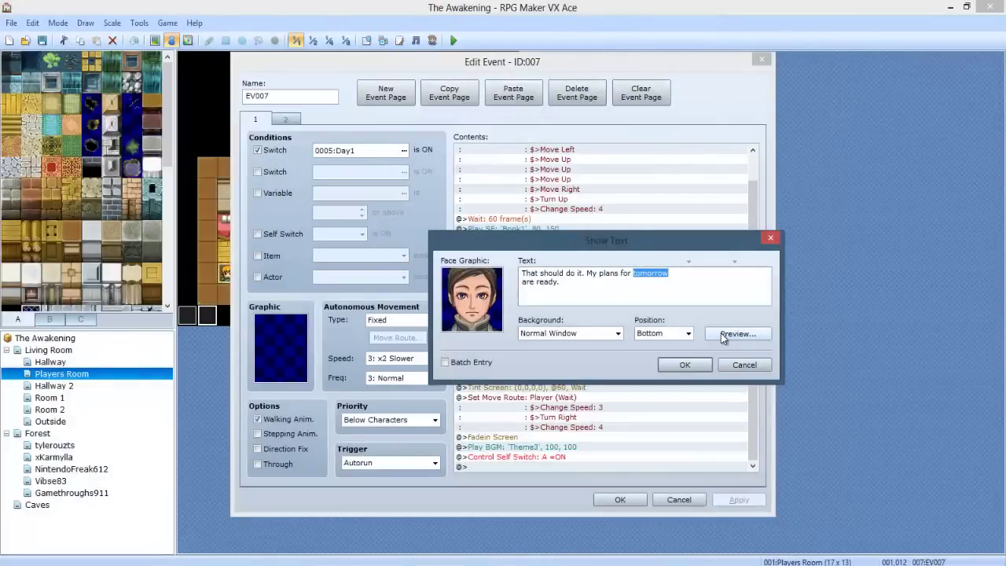
{"action": "mouse_move", "coordinate": [212, 559]}
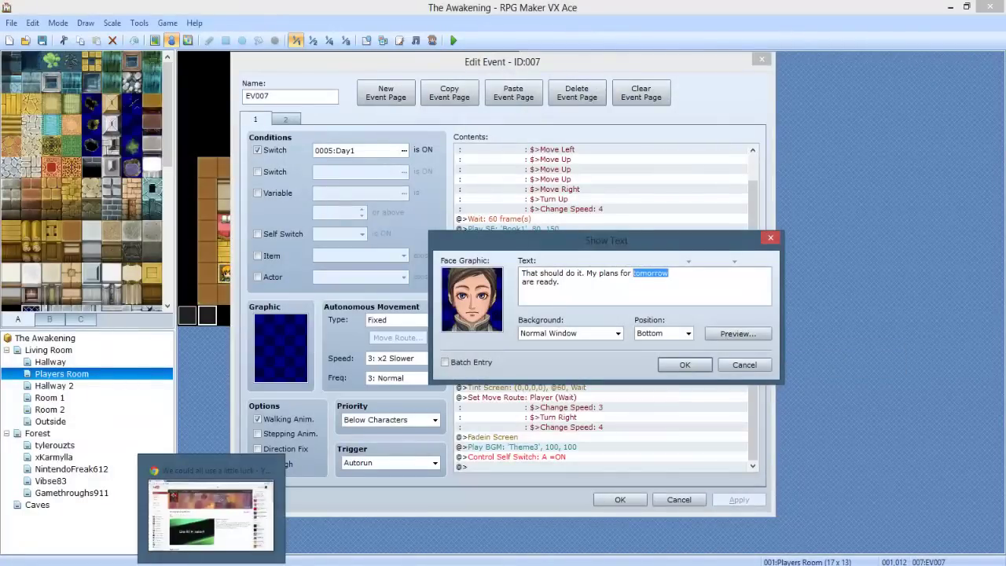
{"action": "left_click", "coordinate": [211, 502]}
{"action": "left_click", "coordinate": [263, 28]}
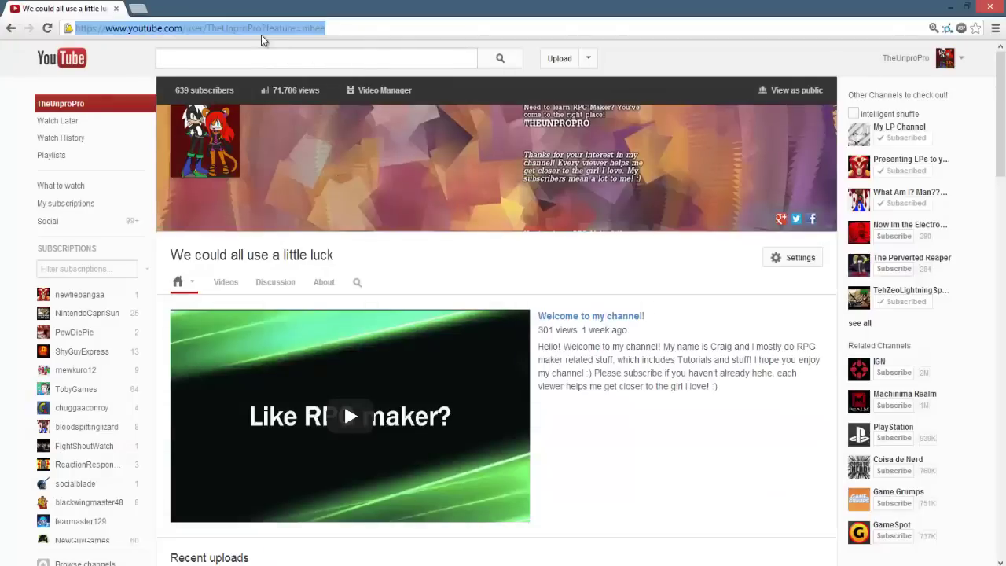
{"action": "type", "text": "google.com"}
{"action": "key", "text": "Return"}
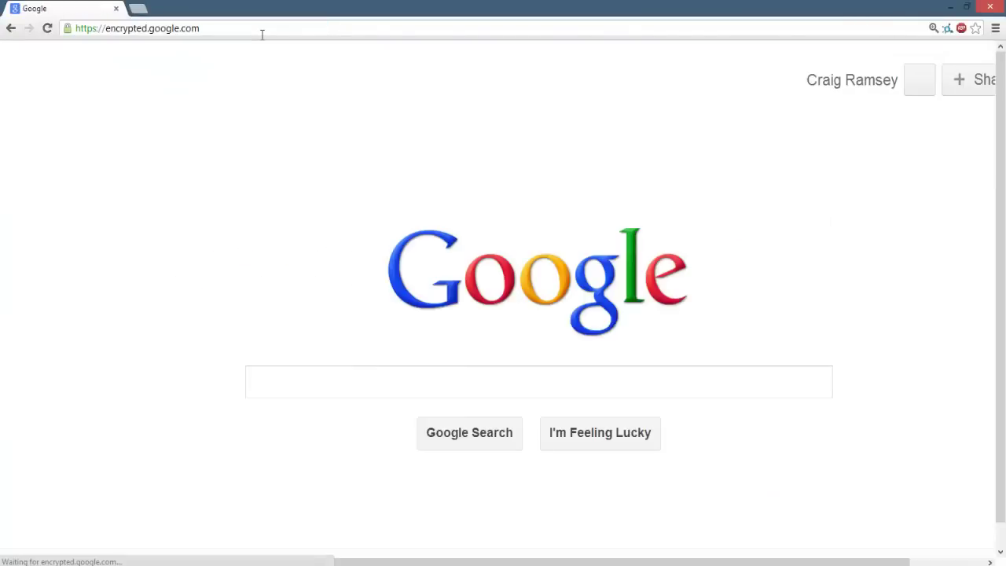
{"action": "type", "text": "tomorrow"}
{"action": "key", "text": "Return"}
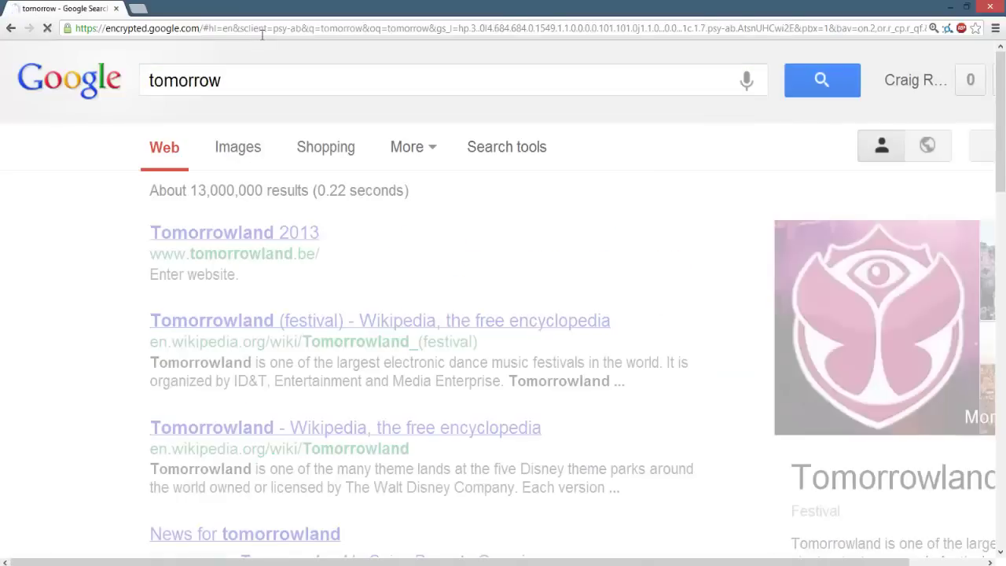
{"action": "left_click", "coordinate": [986, 10]}
Close the message with its wording kept, look over the remaining commands on page 1, and close EV007.
{"action": "left_click", "coordinate": [620, 333]}
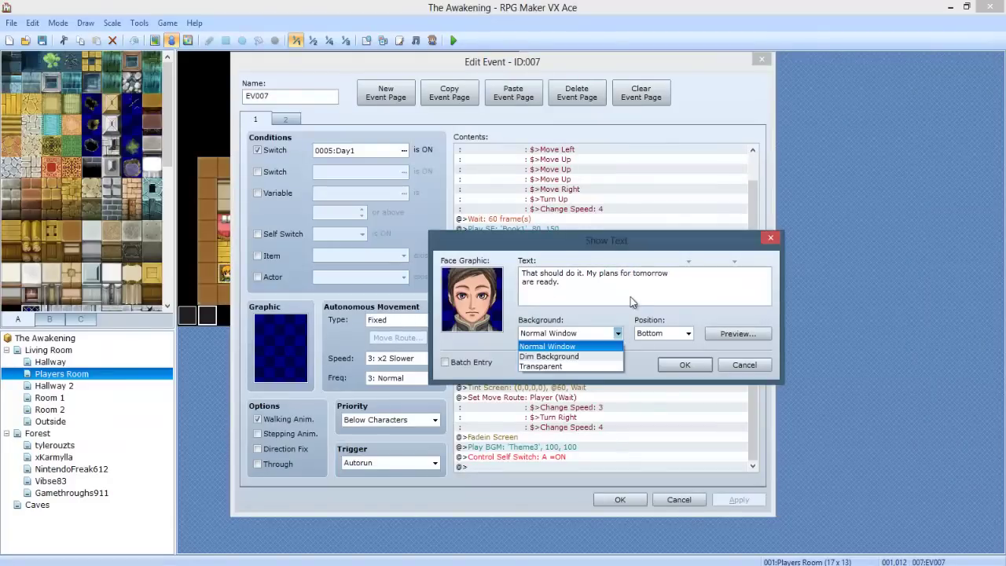
{"action": "left_click", "coordinate": [634, 297]}
{"action": "left_click", "coordinate": [637, 299]}
{"action": "left_click", "coordinate": [681, 364]}
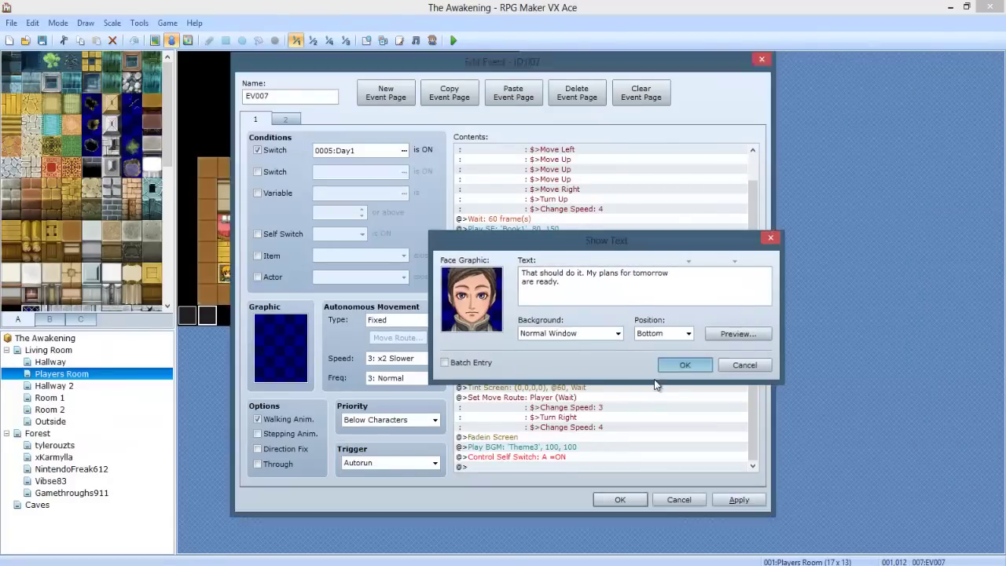
{"action": "scroll", "coordinate": [570, 448], "scroll_direction": "up", "scroll_amount": 1}
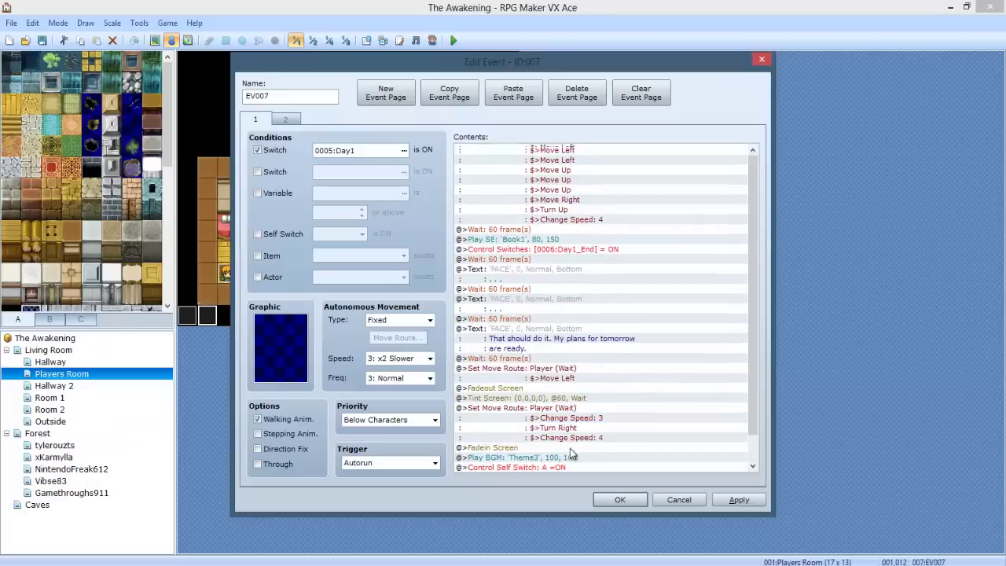
{"action": "scroll", "coordinate": [570, 448], "scroll_direction": "down", "scroll_amount": 1}
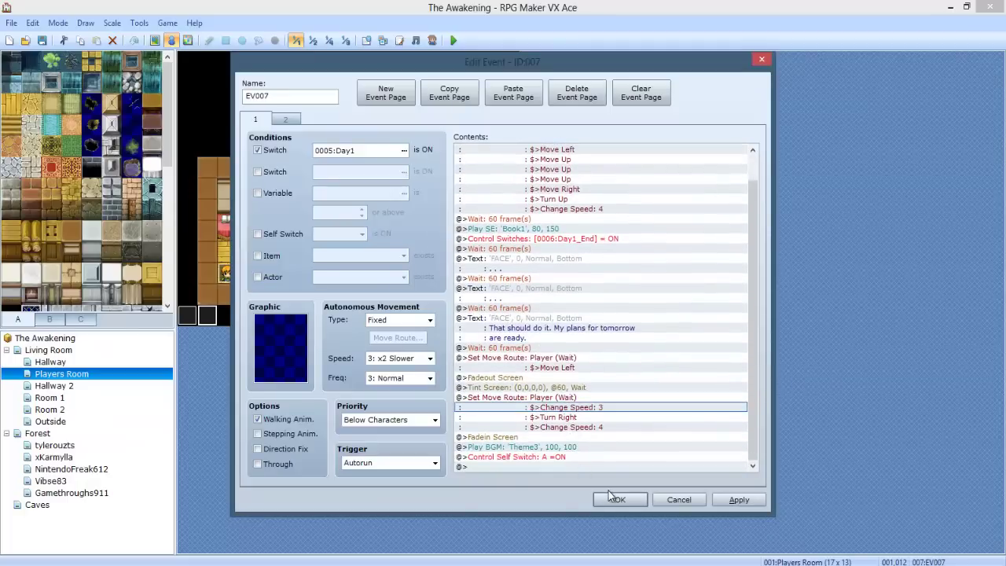
{"action": "left_click", "coordinate": [610, 500]}
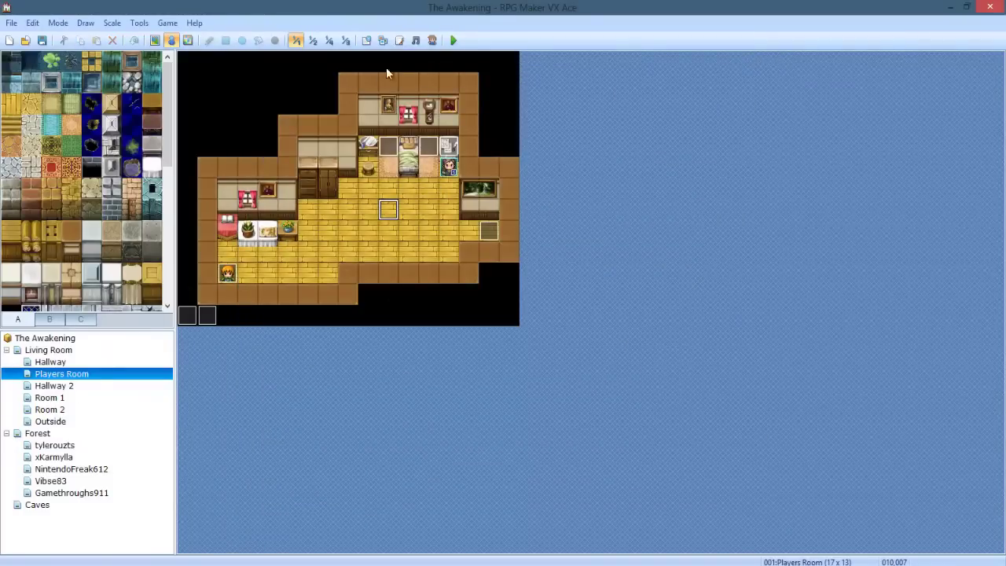
Start a playtest, continue from the saved game, and walk out of the cave into the forest.
{"action": "left_click", "coordinate": [453, 40]}
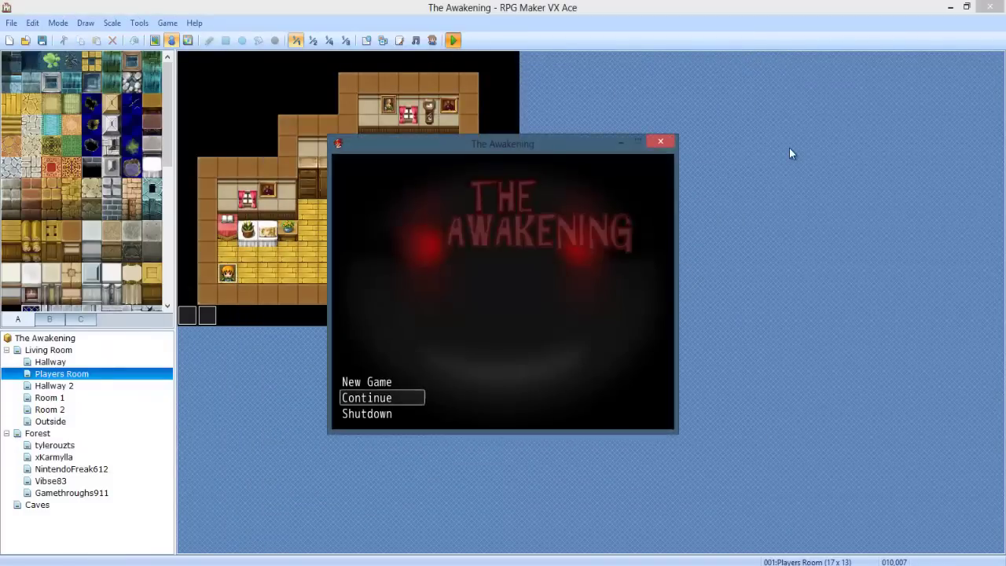
{"action": "key", "text": "Return"}
{"action": "key", "text": "Return"}
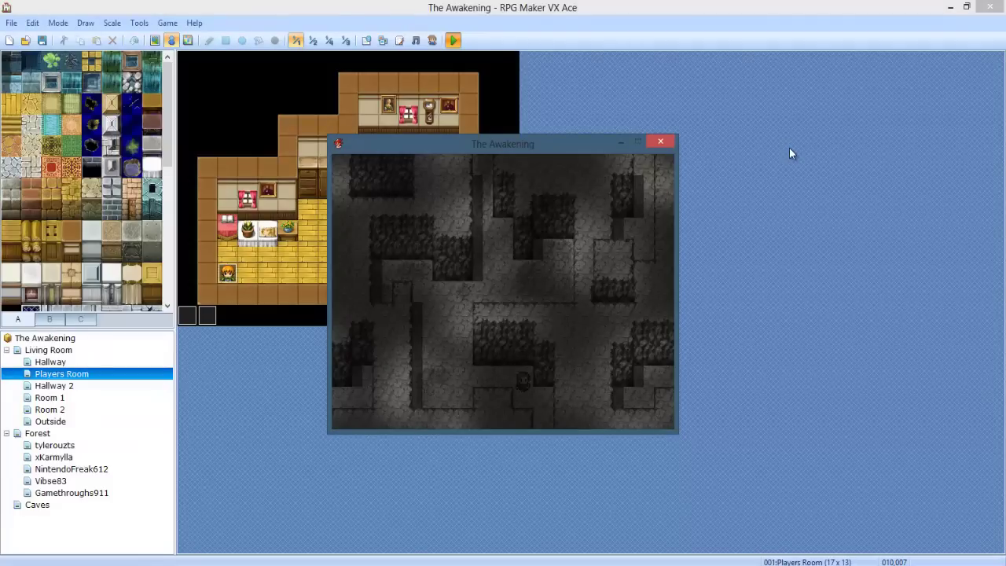
{"action": "key", "text": "Right"}
{"action": "key", "text": "Down"}
{"action": "key", "text": "Down"}
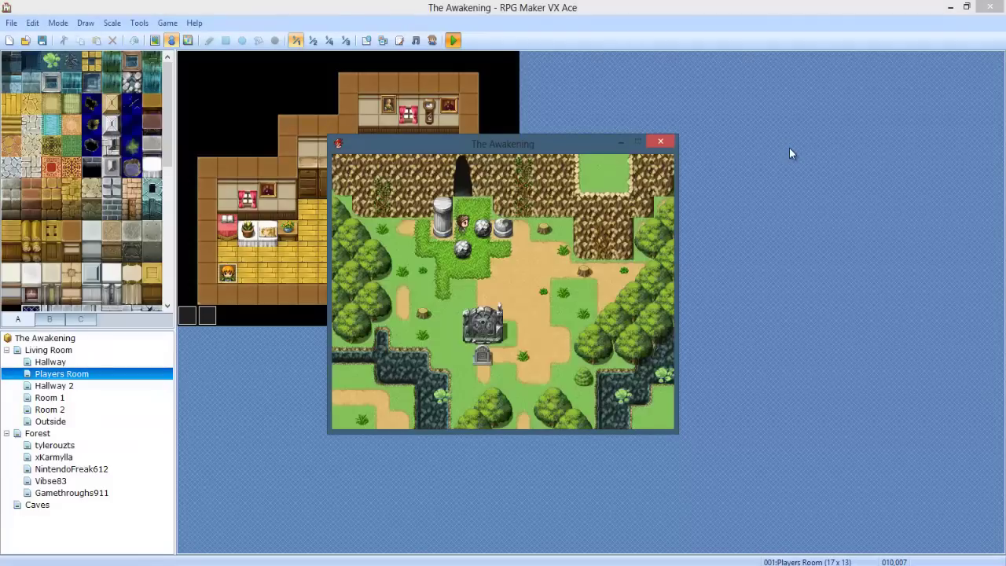
Walk the character south from the cave entrance and west through the boulder-filled clearing to the lake path.
{"action": "key", "text": "Down"}
{"action": "key", "text": "Right"}
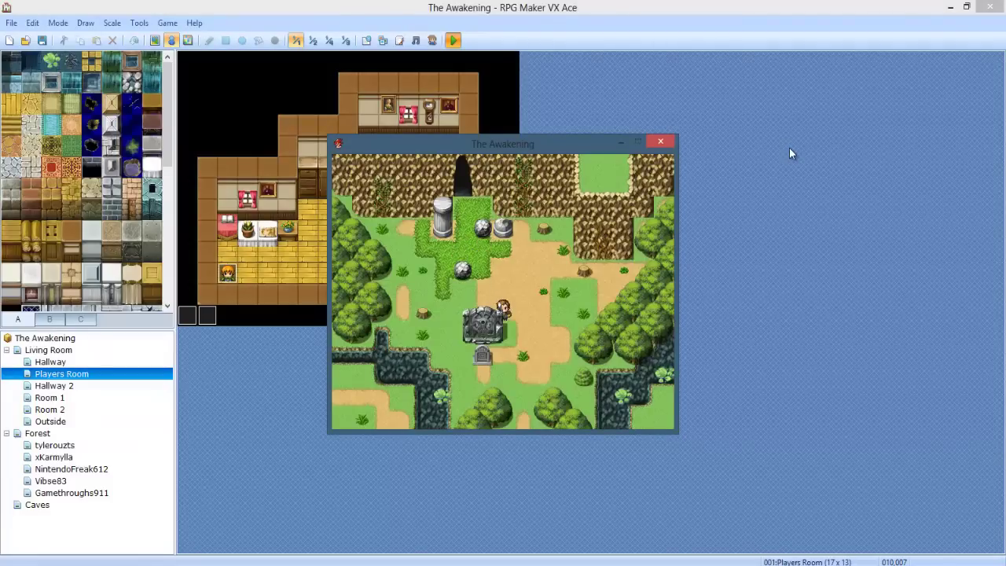
{"action": "key", "text": "Down"}
{"action": "key", "text": "Left"}
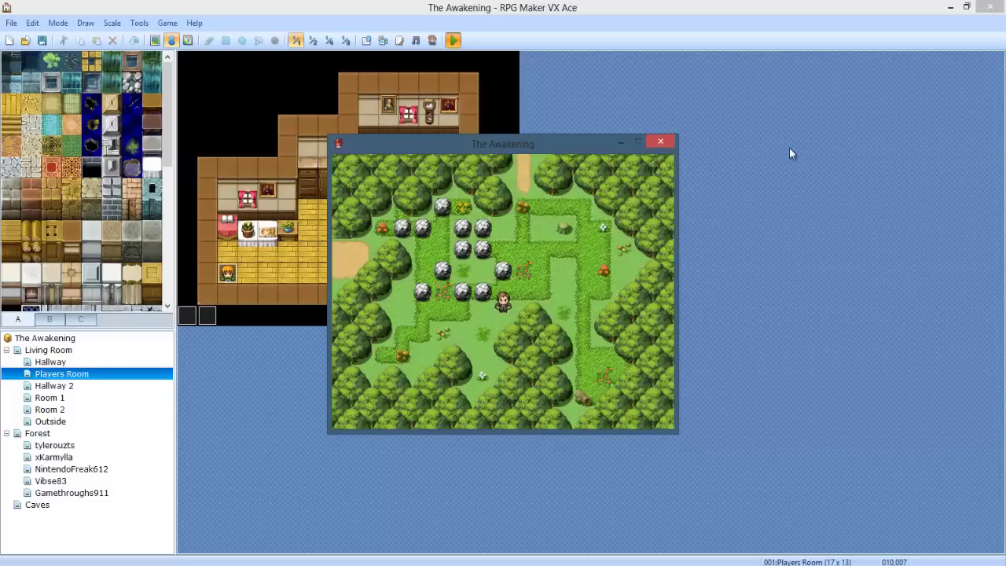
{"action": "key", "text": "Left"}
{"action": "key", "text": "Up"}
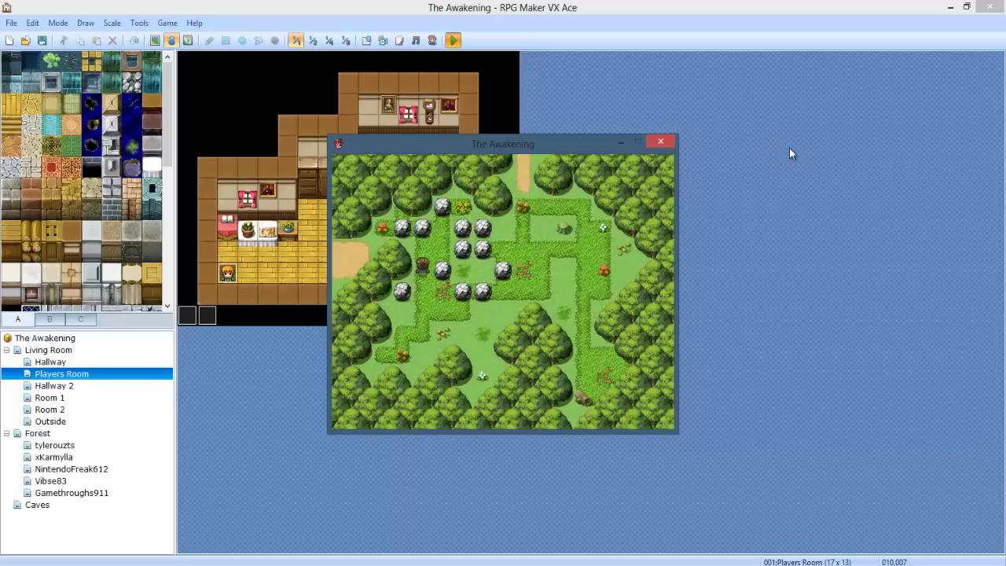
{"action": "key", "text": "Left"}
{"action": "key", "text": "Left"}
{"action": "key", "text": "Down"}
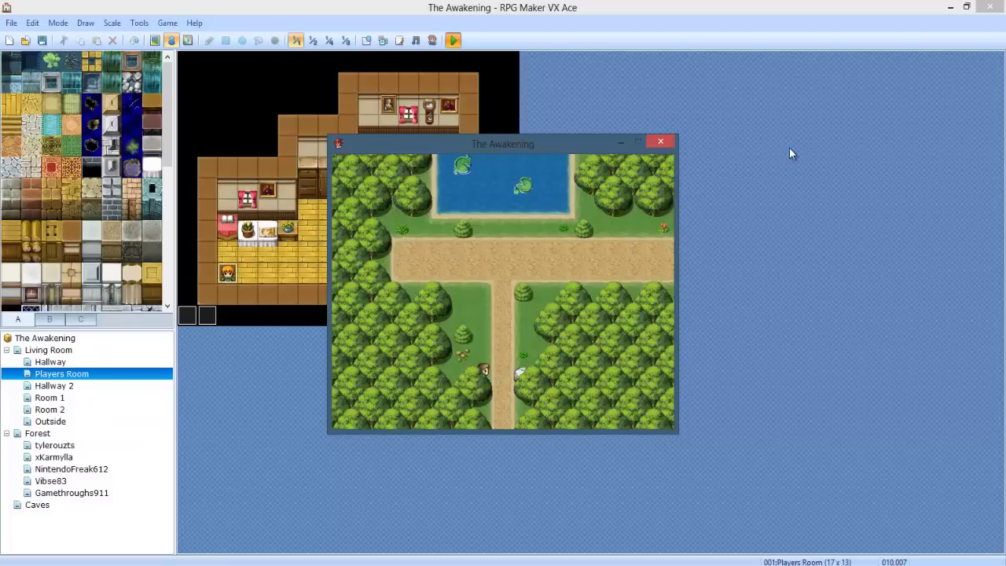
Continue the playtest past the bridge and through the tree-stump clearing to the area outside the house.
{"action": "key", "text": "Down"}
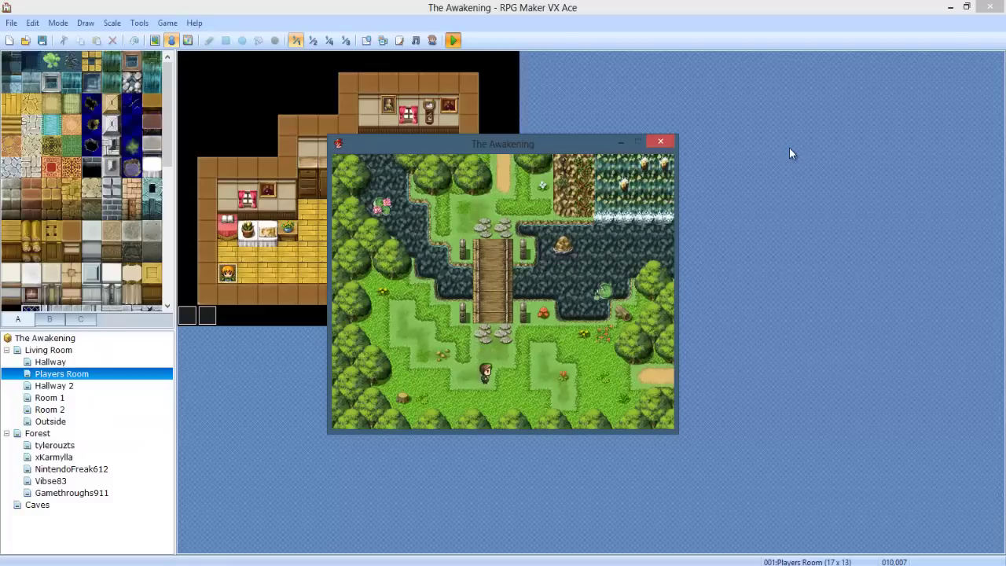
{"action": "key", "text": "Right"}
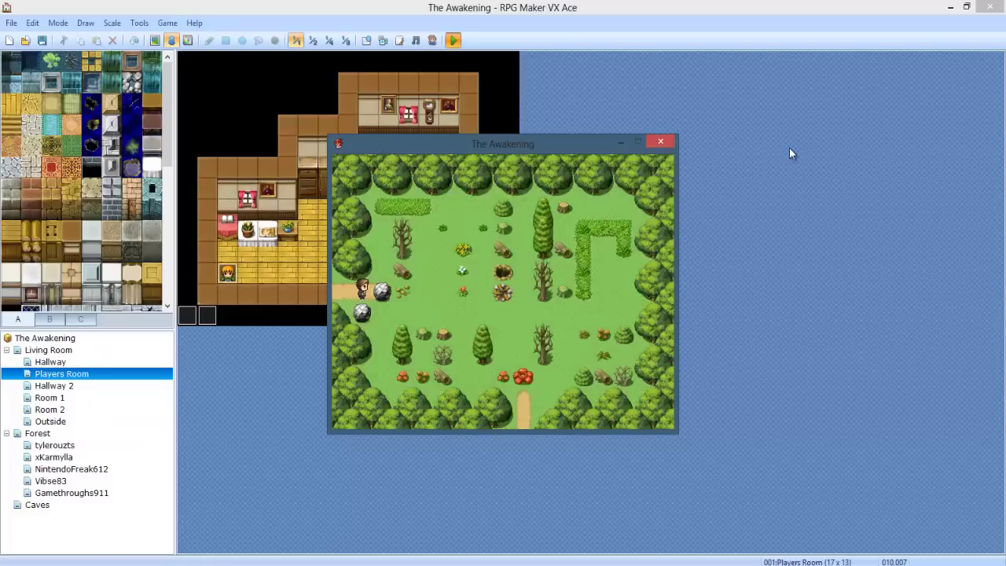
{"action": "key", "text": "Right"}
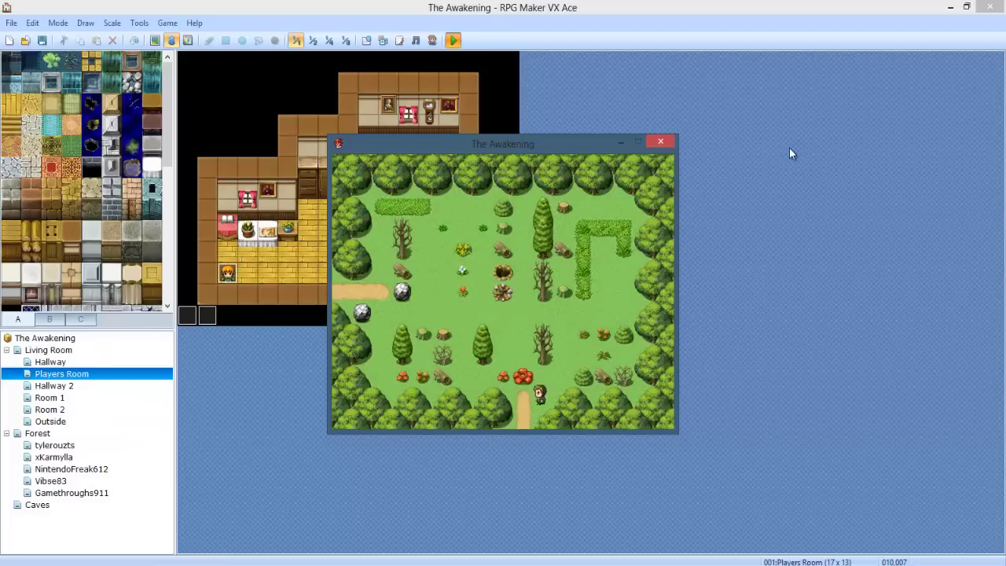
{"action": "key", "text": "Down"}
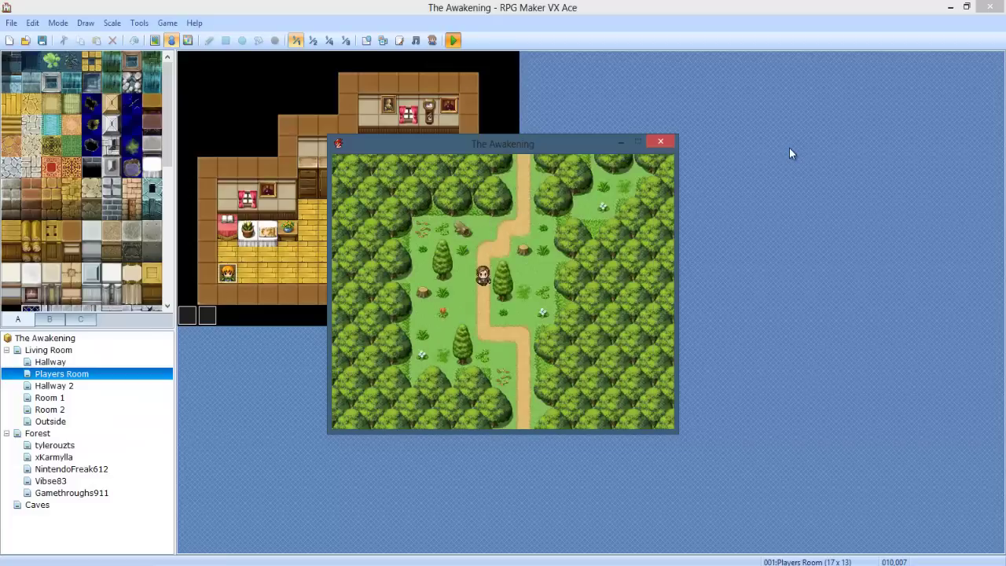
{"action": "key", "text": "Down"}
{"action": "key", "text": "Down"}
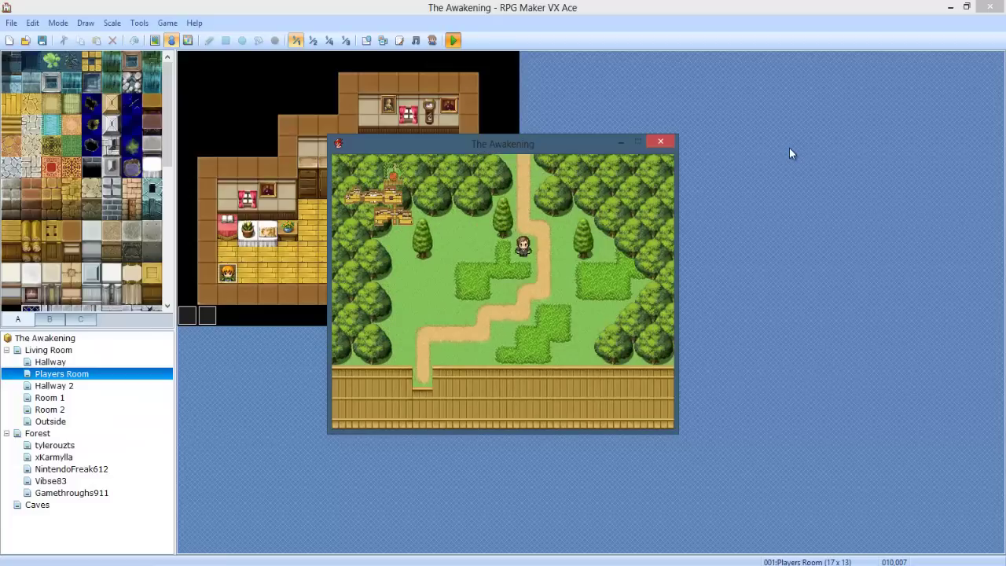
Follow the path to the house door, enter the living room, and test walking at its west side.
{"action": "key", "text": "Up"}
{"action": "key", "text": "Down"}
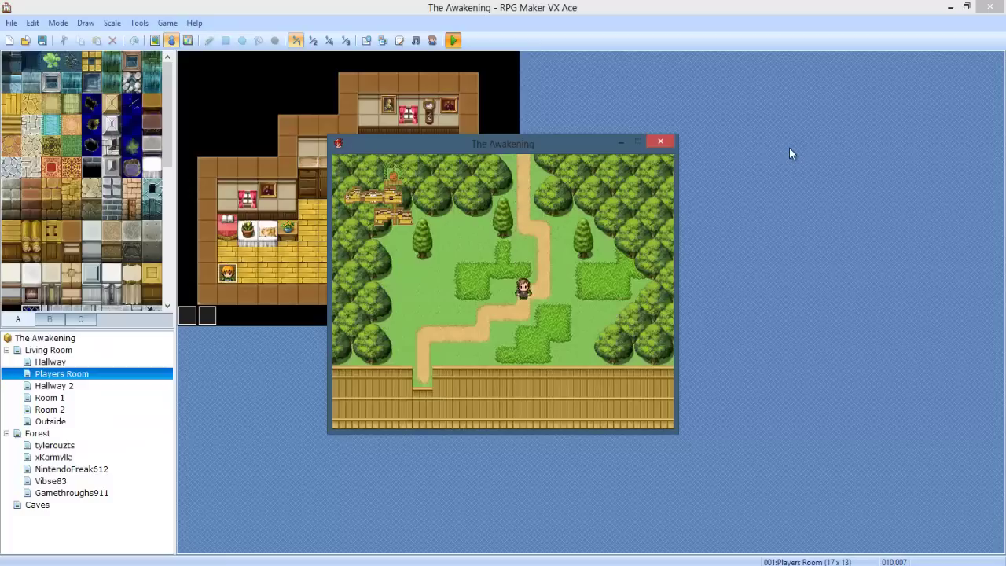
{"action": "key", "text": "Up"}
{"action": "key", "text": "Down"}
{"action": "key", "text": "Down"}
{"action": "key", "text": "Left"}
{"action": "key", "text": "Down"}
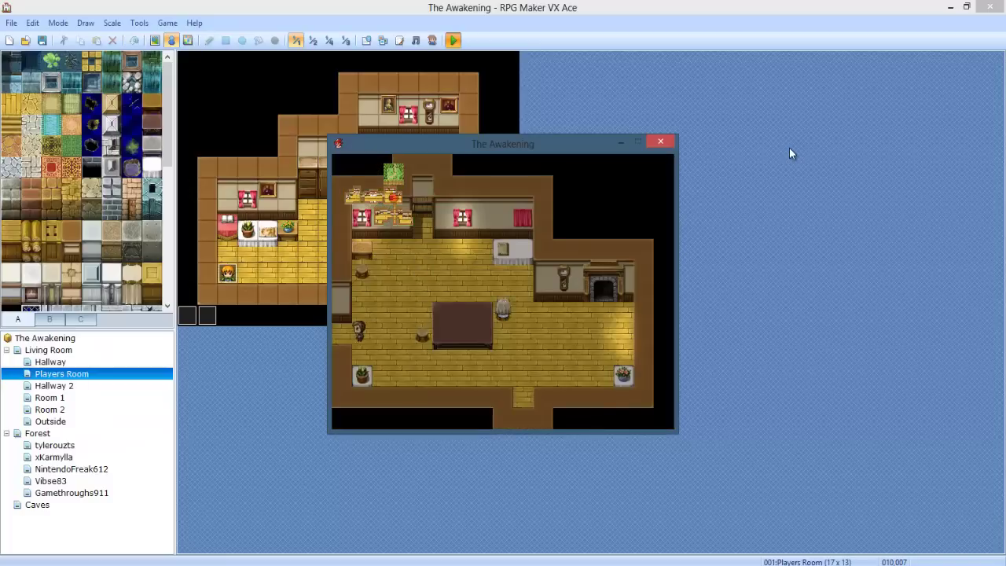
{"action": "key", "text": "Left"}
{"action": "key", "text": "Right"}
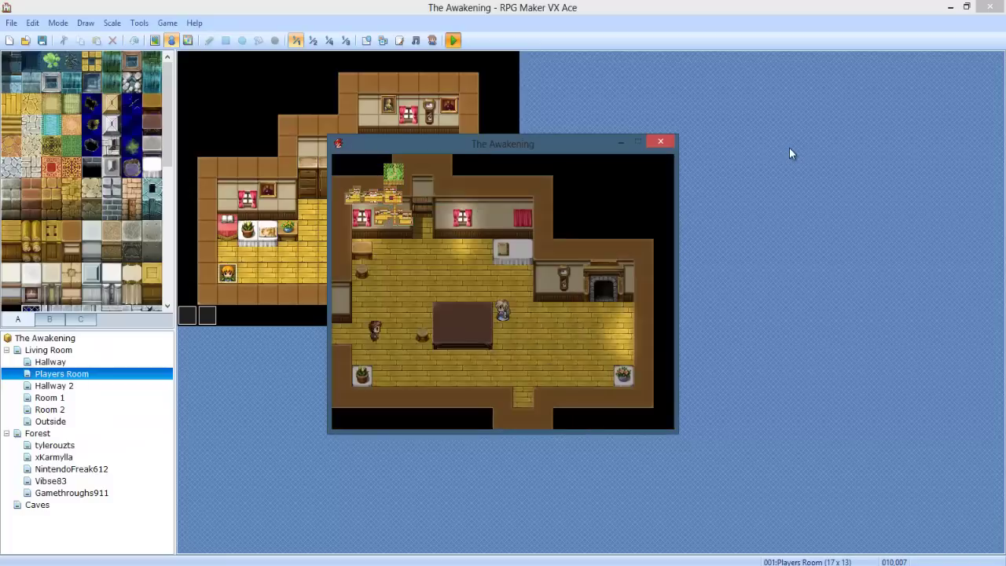
Leave the house, walk north back into the forest, and end the playtest.
{"action": "key", "text": "Right"}
{"action": "key", "text": "Up"}
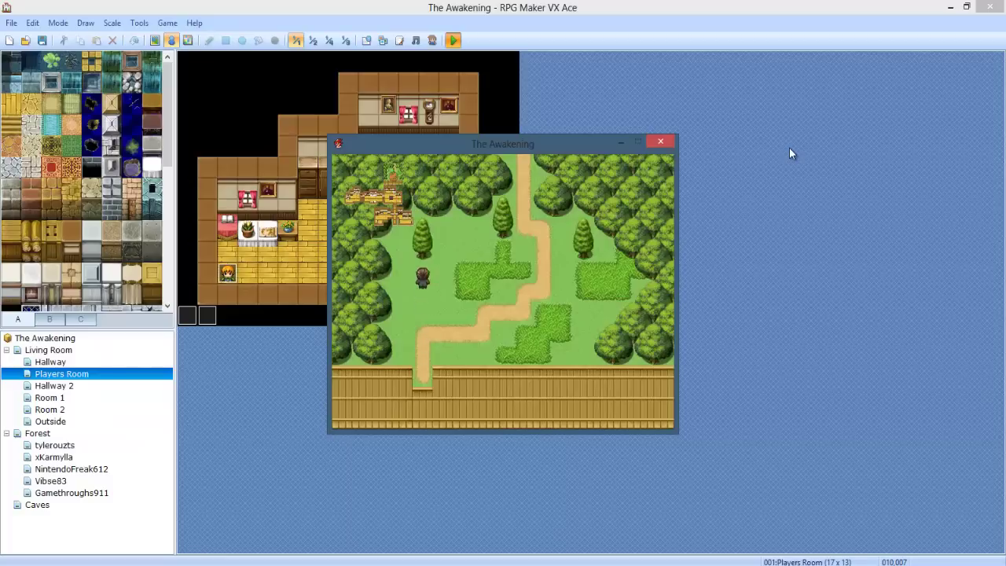
{"action": "key", "text": "Up"}
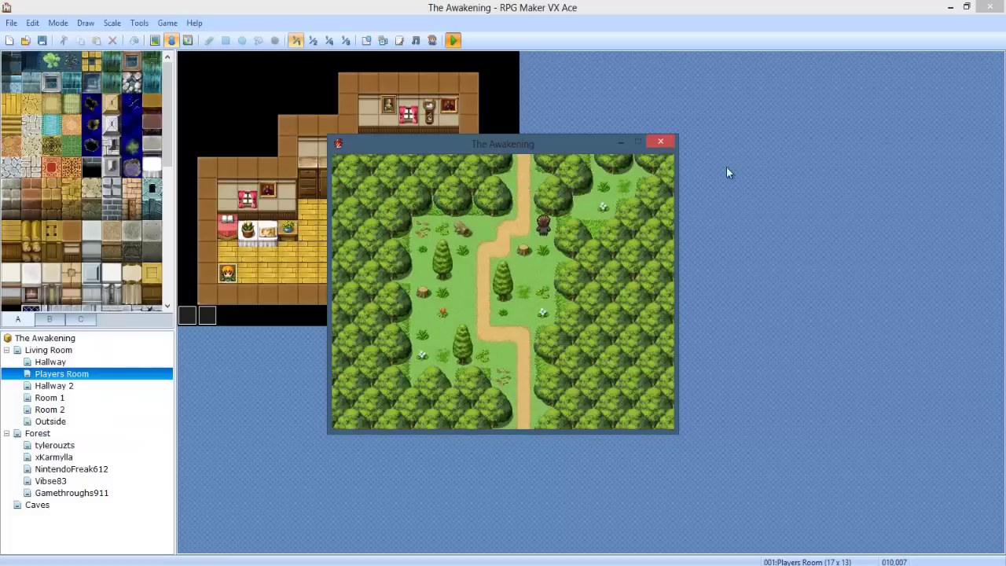
{"action": "left_click", "coordinate": [668, 142]}
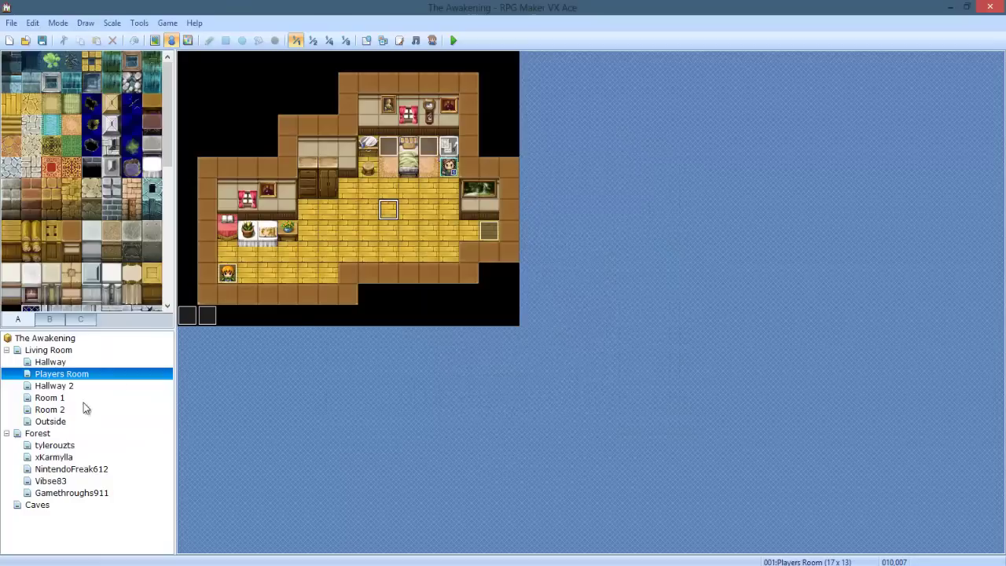
Open the Caves map for tile editing and place wall moss on two spots of the upper-left rock walls.
{"action": "left_click", "coordinate": [34, 492]}
{"action": "left_click", "coordinate": [37, 505]}
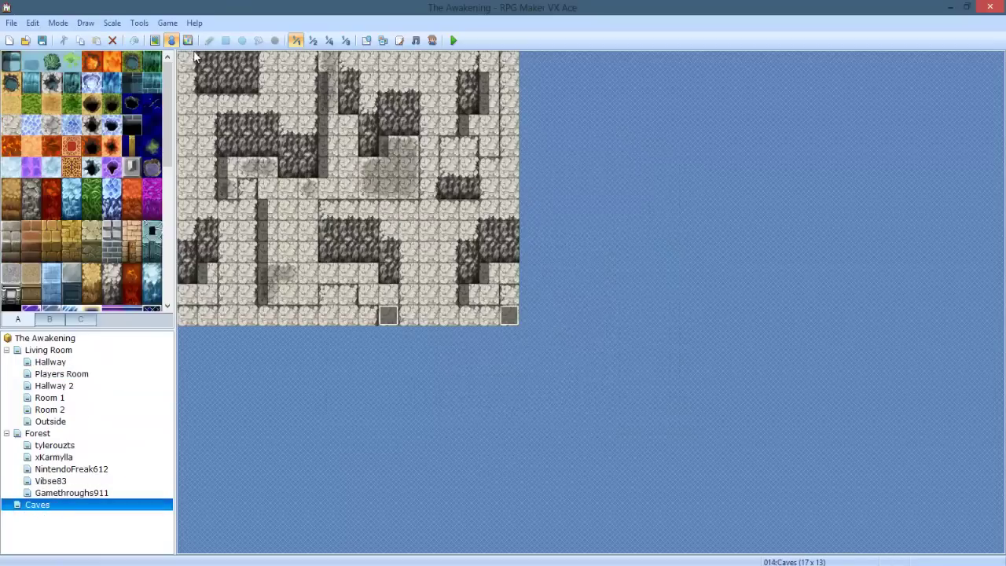
{"action": "left_click", "coordinate": [155, 40]}
{"action": "left_click", "coordinate": [49, 318]}
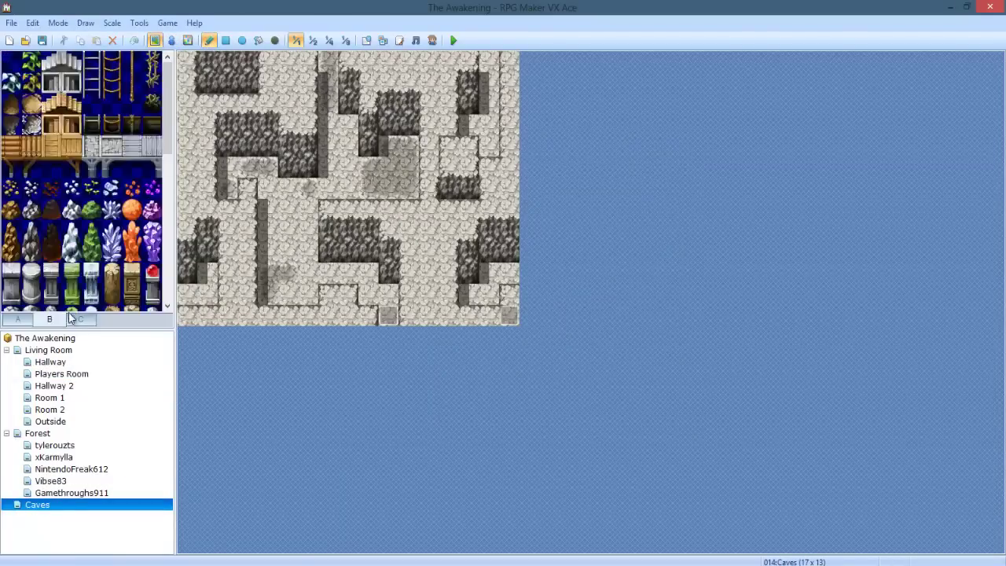
{"action": "left_click", "coordinate": [106, 212]}
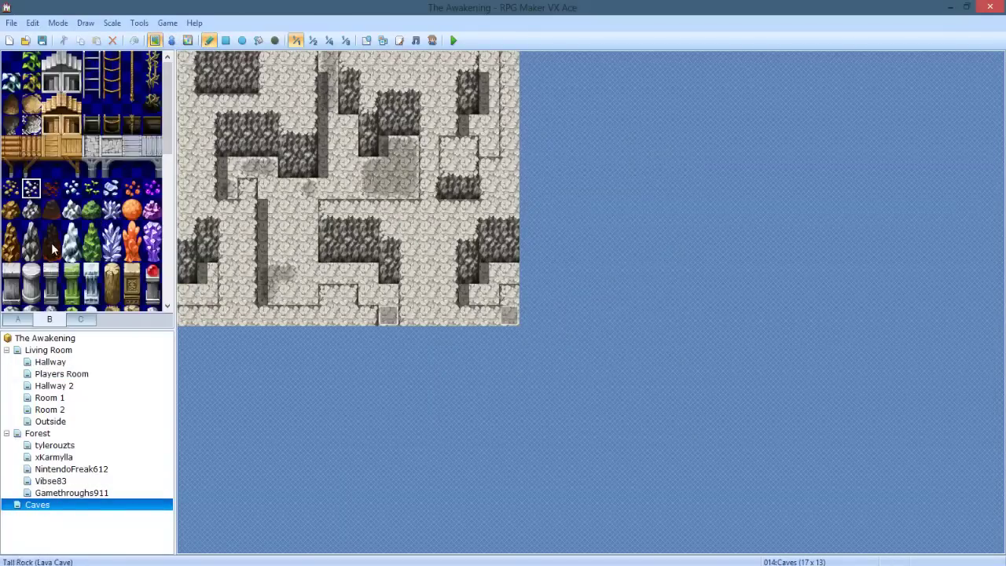
{"action": "scroll", "coordinate": [88, 252], "scroll_direction": "down", "scroll_amount": 5}
{"action": "left_click", "coordinate": [72, 167]}
{"action": "left_click", "coordinate": [246, 126]}
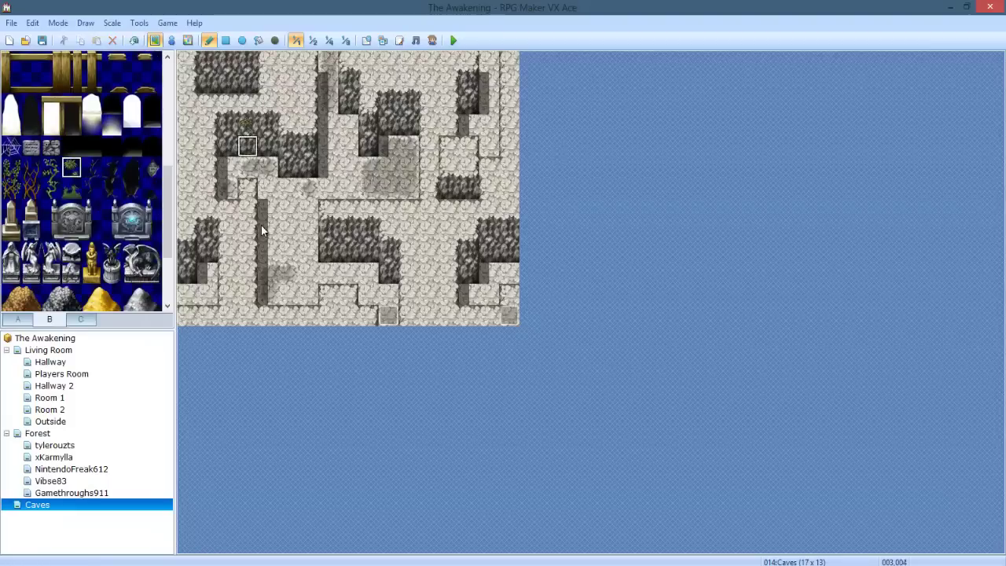
{"action": "left_click", "coordinate": [308, 166]}
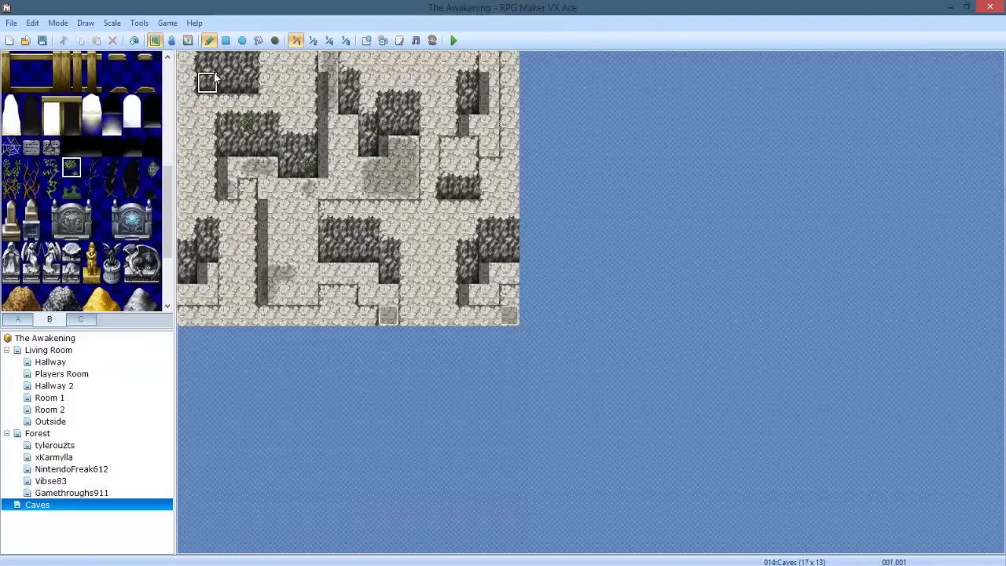
Try a water pool beneath the rock wall in the map's lower-left corner, then undo it.
{"action": "left_click", "coordinate": [17, 319]}
{"action": "left_click", "coordinate": [49, 257]}
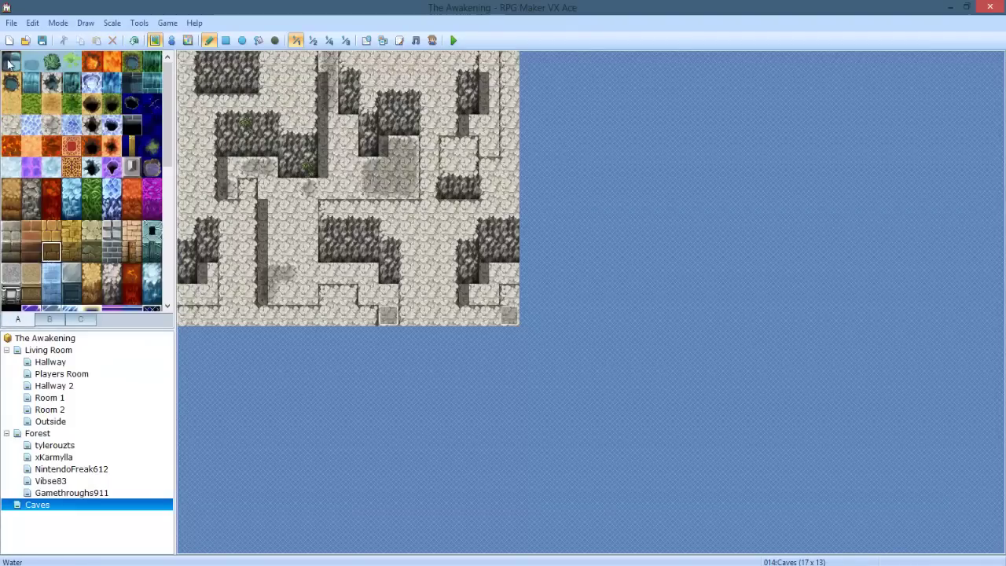
{"action": "left_click", "coordinate": [52, 83]}
{"action": "left_click", "coordinate": [208, 295]}
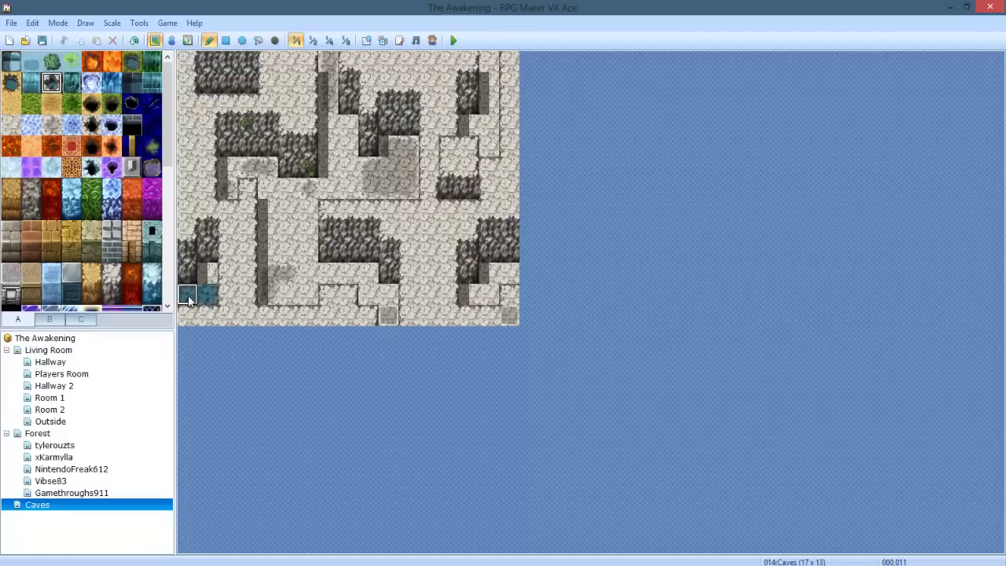
{"action": "left_click_drag", "start_coordinate": [189, 297], "coordinate": [208, 276]}
{"action": "right_click", "coordinate": [228, 291]}
{"action": "left_click", "coordinate": [210, 250]}
{"action": "key", "text": "ctrl+z"}
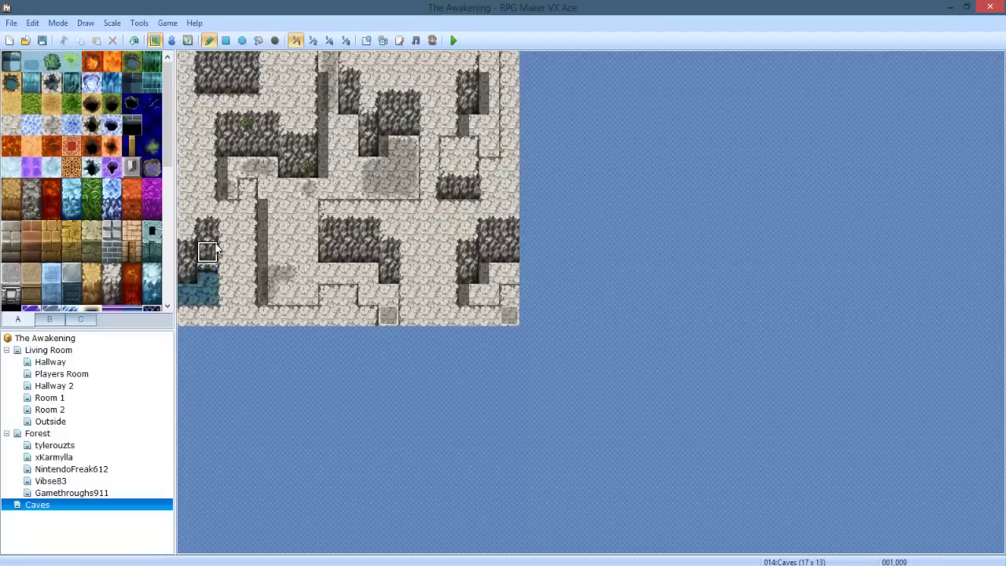
{"action": "key", "text": "ctrl+z"}
Try black hole tiles at several spots on the cave floor, undoing the placements.
{"action": "left_click", "coordinate": [132, 107]}
{"action": "left_click_drag", "start_coordinate": [228, 231], "coordinate": [233, 273]}
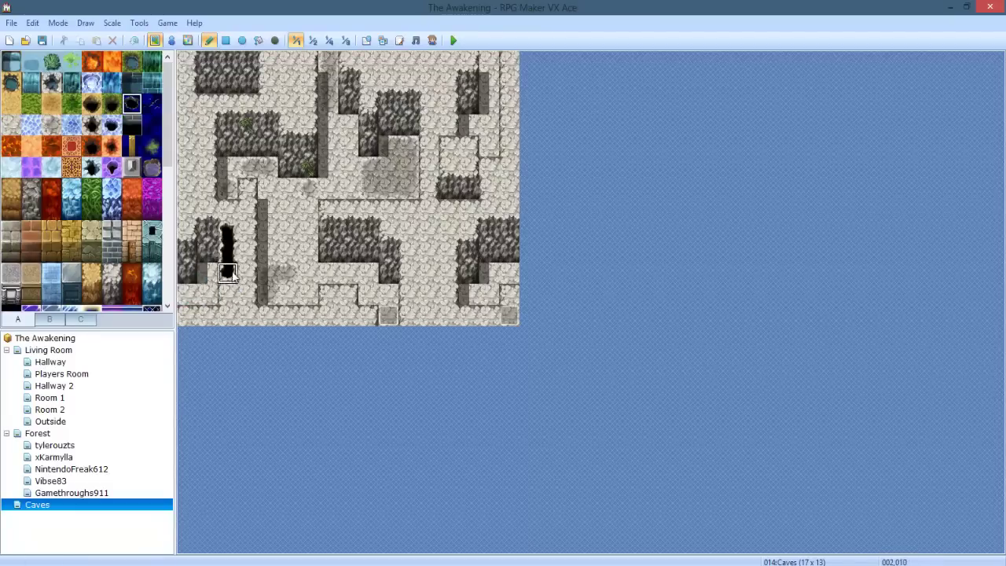
{"action": "key", "text": "ctrl+z"}
{"action": "left_click", "coordinate": [286, 235]}
{"action": "key", "text": "ctrl+z"}
{"action": "left_click", "coordinate": [190, 149]}
{"action": "left_click", "coordinate": [429, 234]}
{"action": "key", "text": "ctrl+z"}
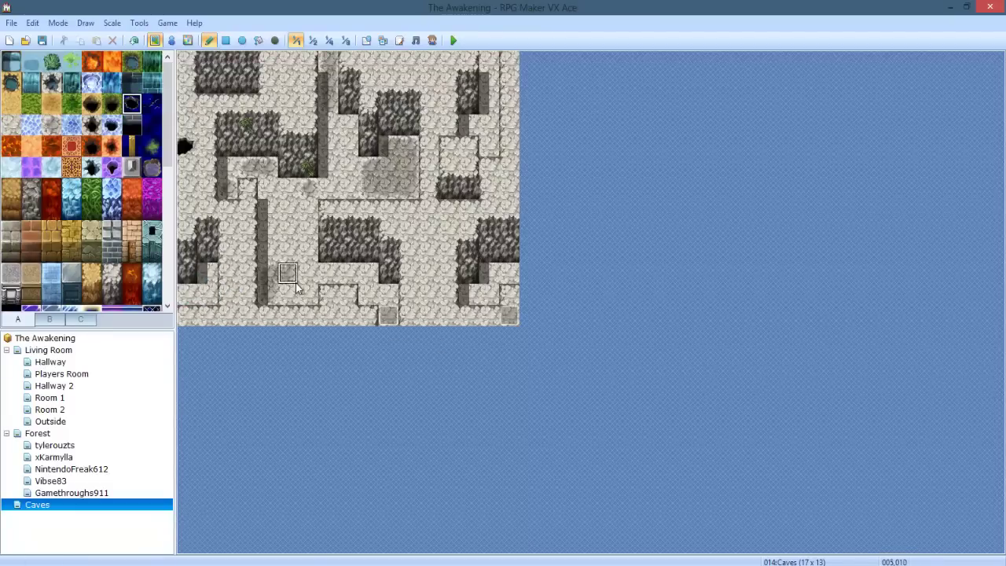
{"action": "key", "text": "ctrl+z"}
Place the thin two-tile-high fissures on rock walls and floor spots across the Caves map.
{"action": "left_click", "coordinate": [52, 273]}
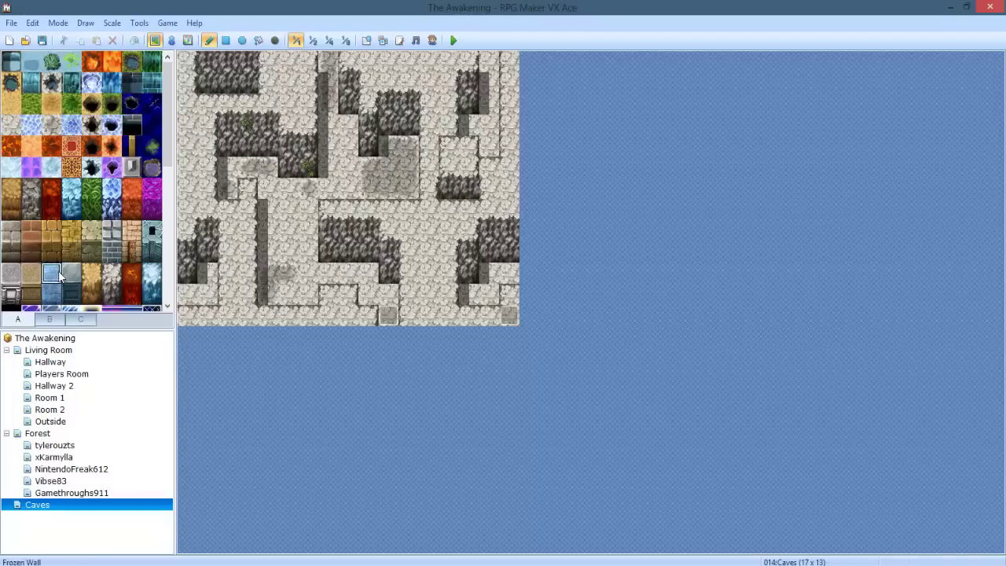
{"action": "scroll", "coordinate": [60, 275], "scroll_direction": "down", "scroll_amount": 5}
{"action": "left_click", "coordinate": [49, 319]}
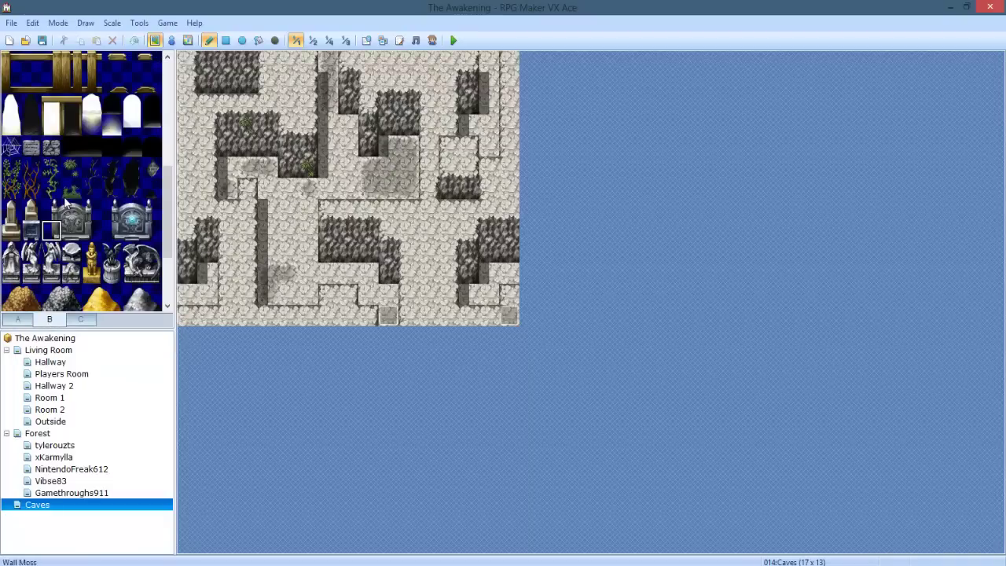
{"action": "left_click_drag", "start_coordinate": [97, 190], "coordinate": [92, 168]}
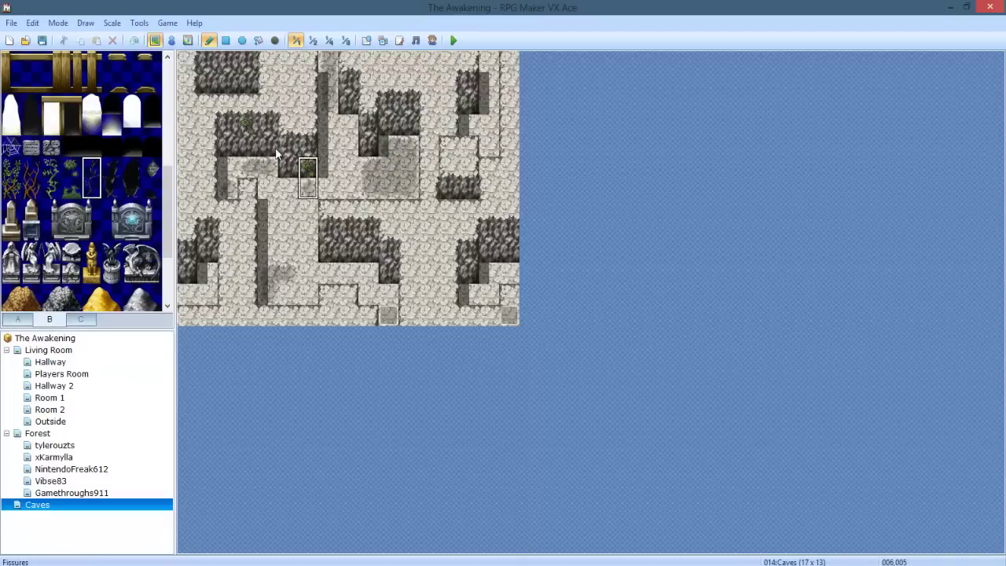
{"action": "left_click", "coordinate": [509, 209]}
{"action": "left_click", "coordinate": [368, 252]}
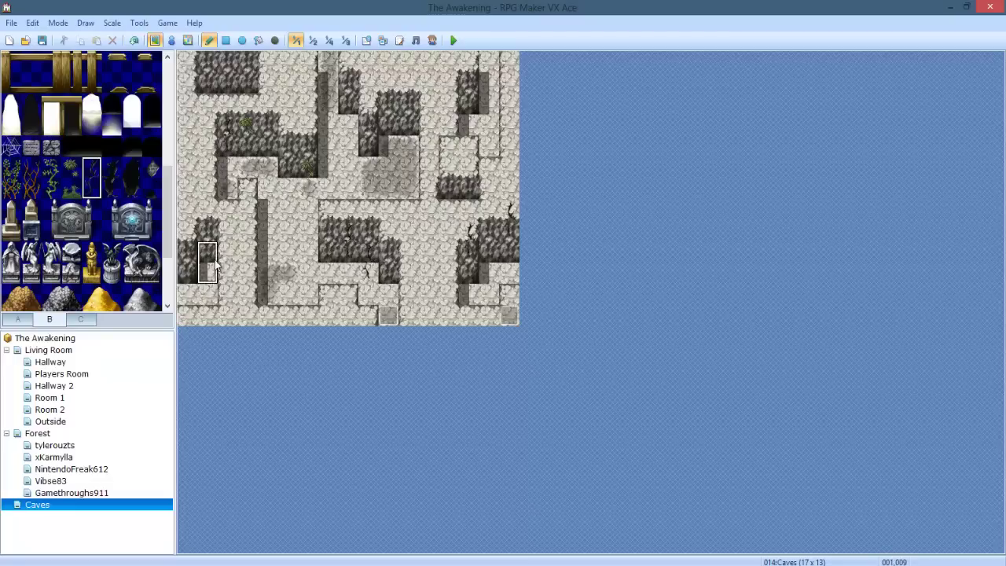
{"action": "left_click", "coordinate": [206, 212]}
{"action": "left_click", "coordinate": [187, 275]}
{"action": "left_click", "coordinate": [187, 230]}
{"action": "left_click", "coordinate": [206, 84]}
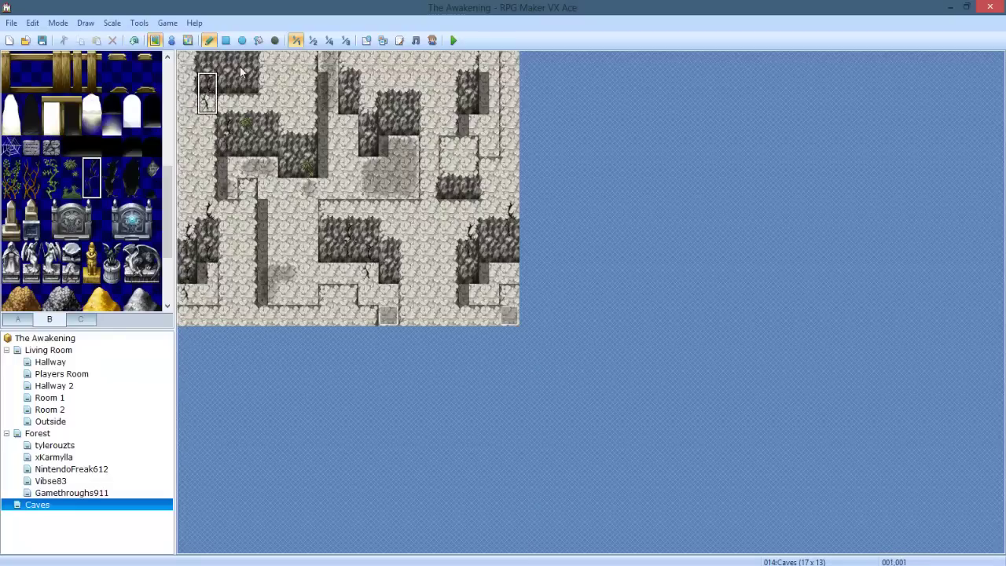
{"action": "left_click", "coordinate": [287, 84]}
{"action": "left_click", "coordinate": [348, 66]}
{"action": "left_click", "coordinate": [389, 84]}
{"action": "left_click", "coordinate": [369, 103]}
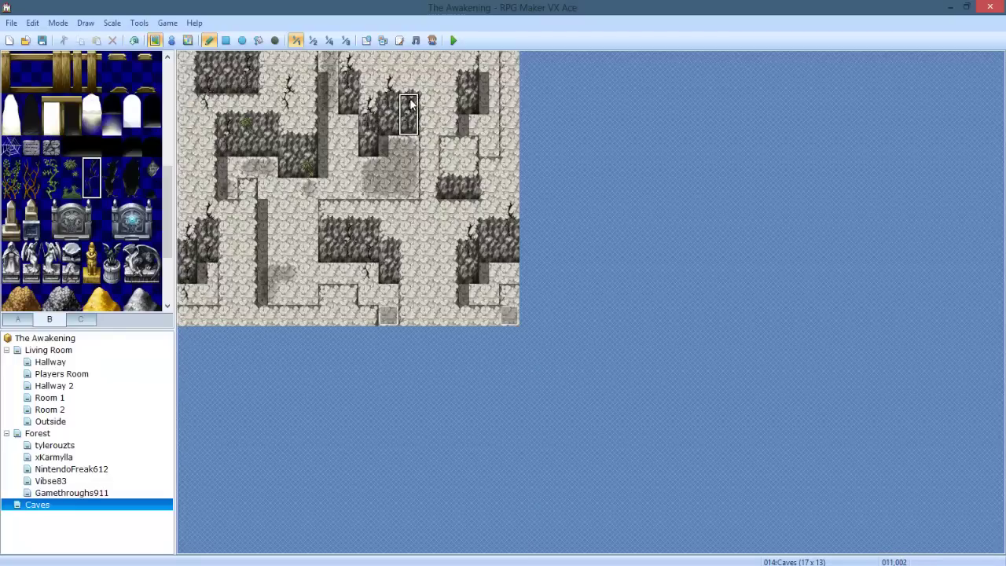
{"action": "left_click", "coordinate": [449, 84]}
{"action": "left_click", "coordinate": [470, 67]}
Scatter the wider black two-tile-high fissures over the rock walls and open floor of the Caves map.
{"action": "left_click", "coordinate": [111, 177]}
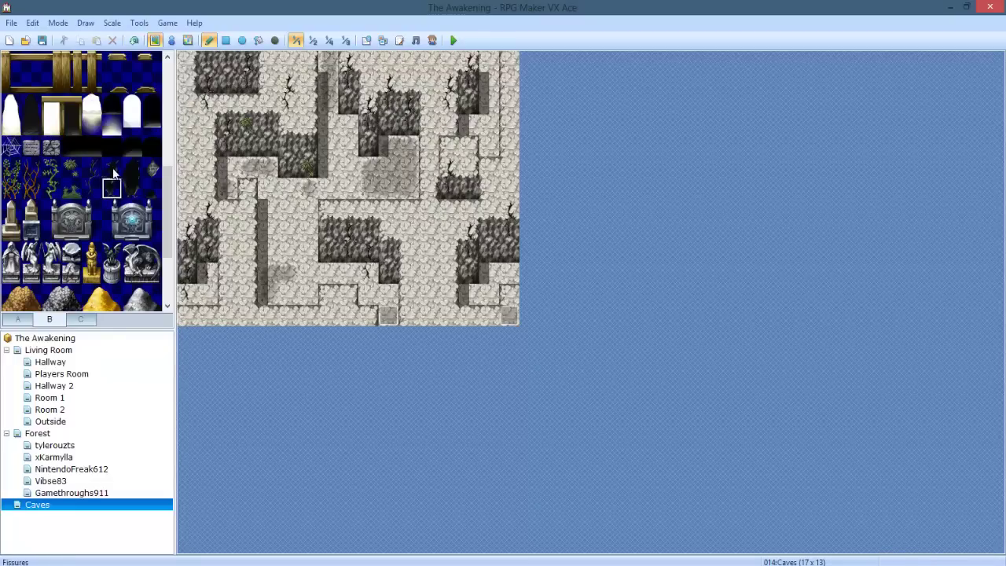
{"action": "left_click", "coordinate": [266, 115]}
{"action": "left_click", "coordinate": [267, 115]}
{"action": "left_click", "coordinate": [406, 93]}
{"action": "left_click", "coordinate": [468, 177]}
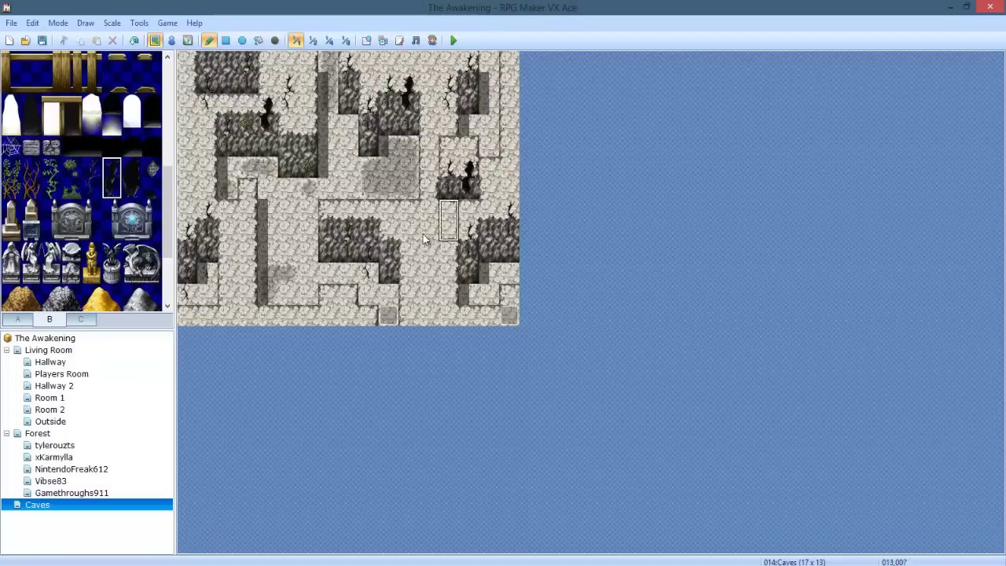
{"action": "left_click", "coordinate": [389, 242]}
{"action": "left_click", "coordinate": [367, 214]}
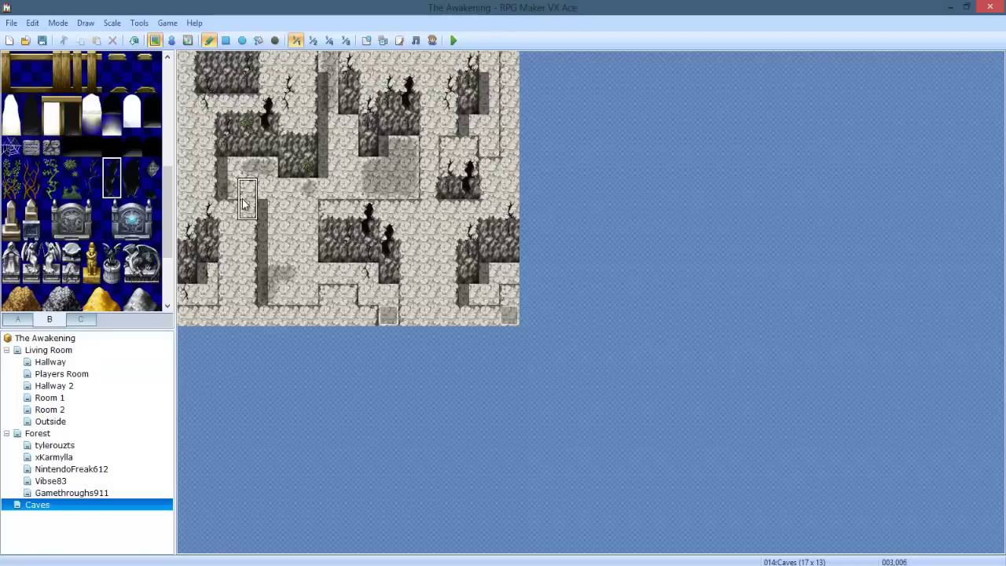
{"action": "left_click", "coordinate": [247, 233]}
{"action": "left_click", "coordinate": [308, 316]}
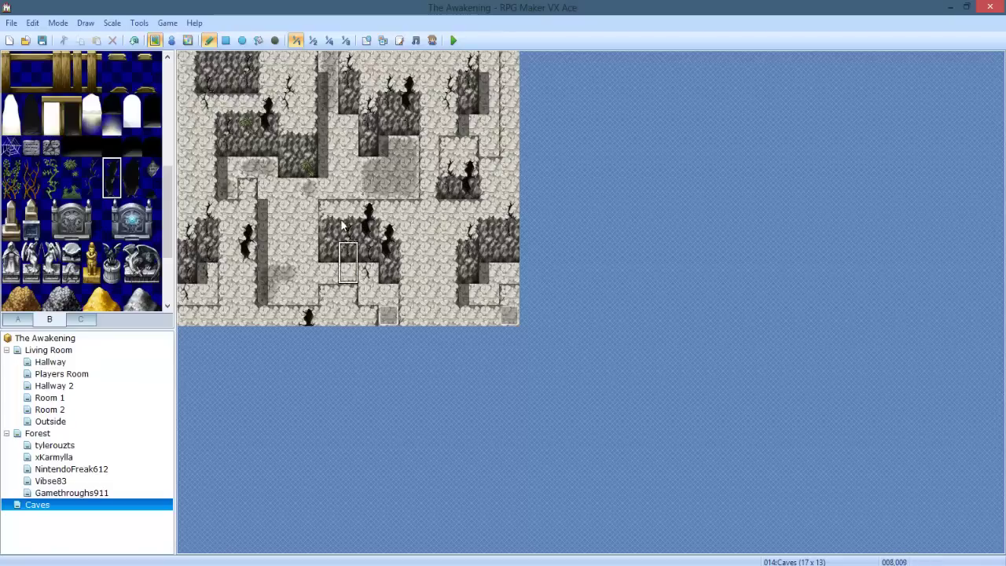
{"action": "left_click", "coordinate": [447, 260]}
{"action": "left_click", "coordinate": [508, 177]}
{"action": "left_click", "coordinate": [509, 74]}
{"action": "left_click", "coordinate": [429, 72]}
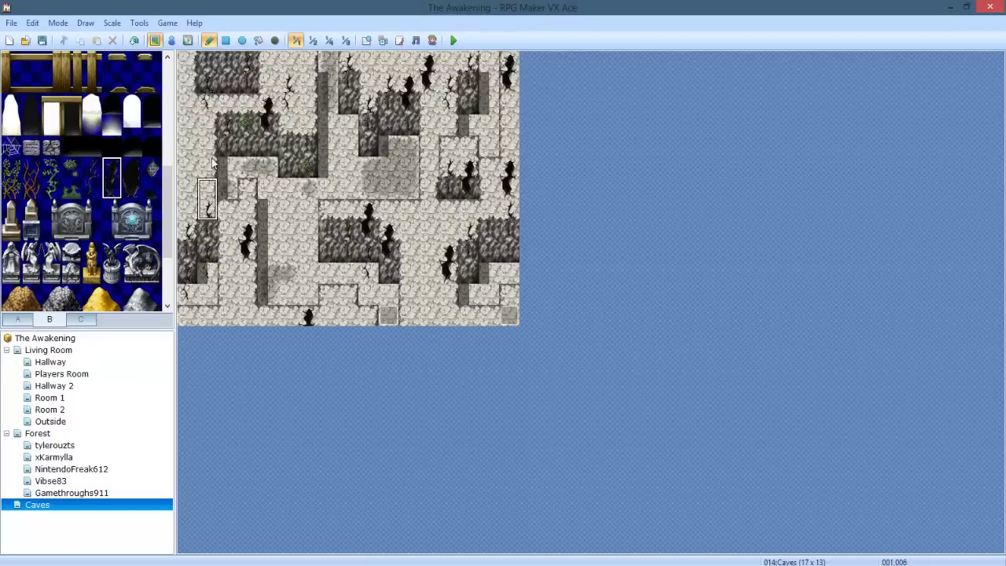